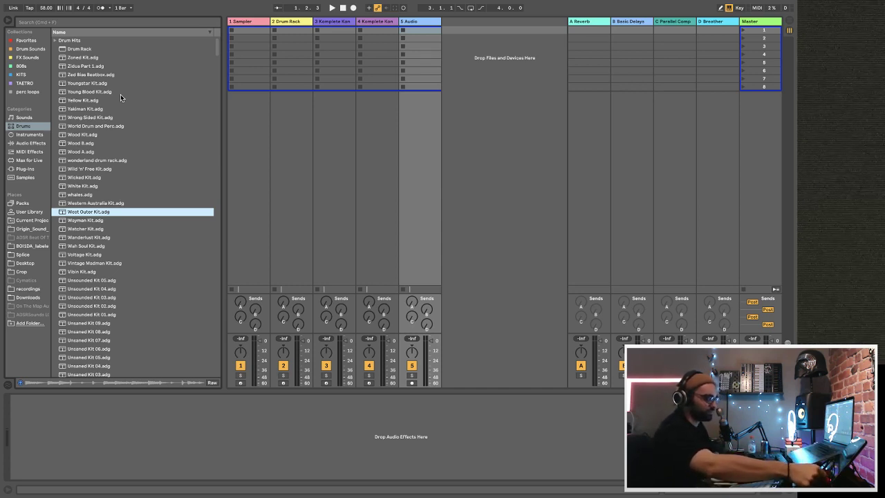
{"action": "left_click", "coordinate": [96, 263]}
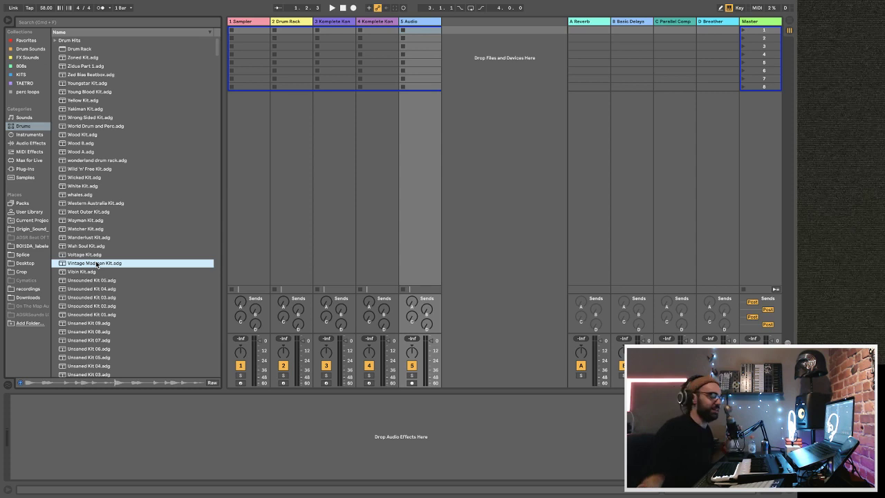
- Open the recent Live Set "glitchy stream garbage am i right.als"
{"action": "mouse_move", "coordinate": [26, 4]}
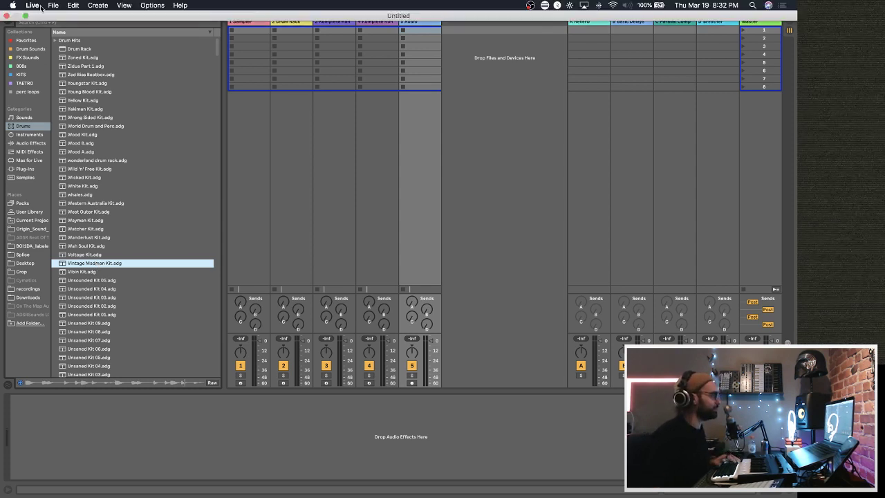
{"action": "left_click", "coordinate": [53, 5]}
{"action": "mouse_move", "coordinate": [93, 35]}
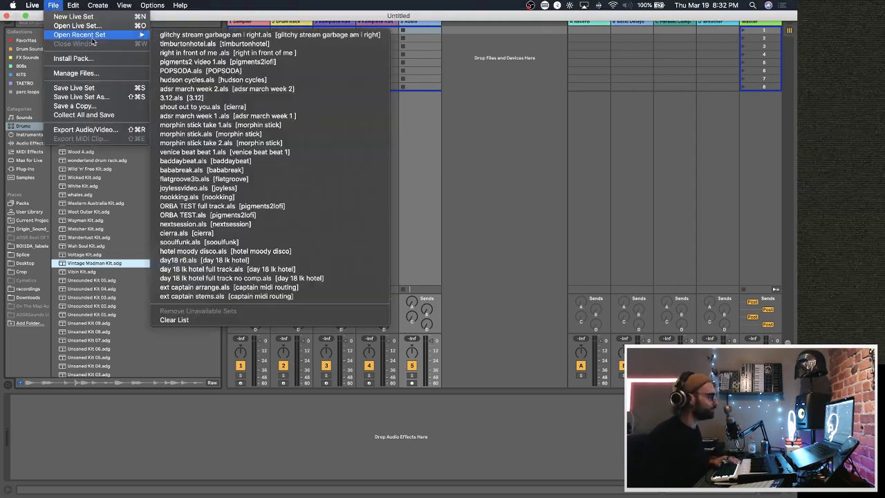
{"action": "left_click", "coordinate": [201, 35]}
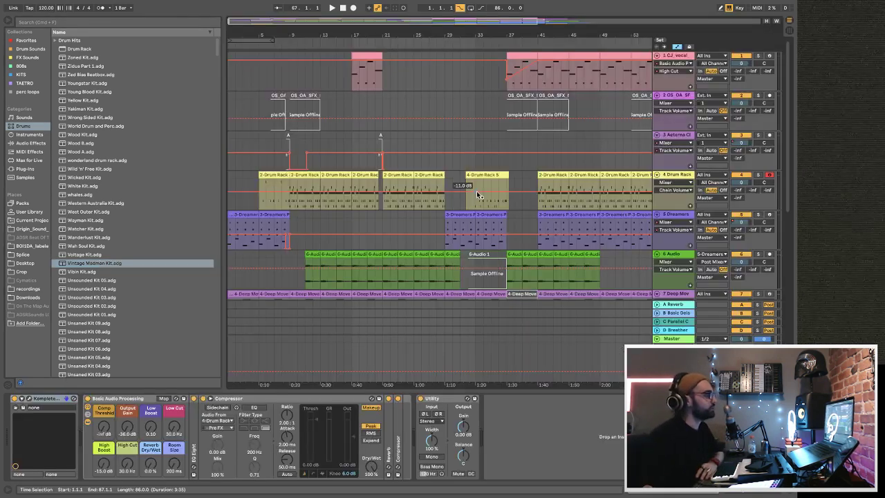
- Hide the browser and play the finished arrangement from the beginning to hear the whole track
{"action": "mouse_move", "coordinate": [244, 42]}
{"action": "left_mouse_down"}
{"action": "mouse_move", "coordinate": [245, 49]}
{"action": "mouse_move", "coordinate": [245, 34]}
{"action": "left_mouse_up"}
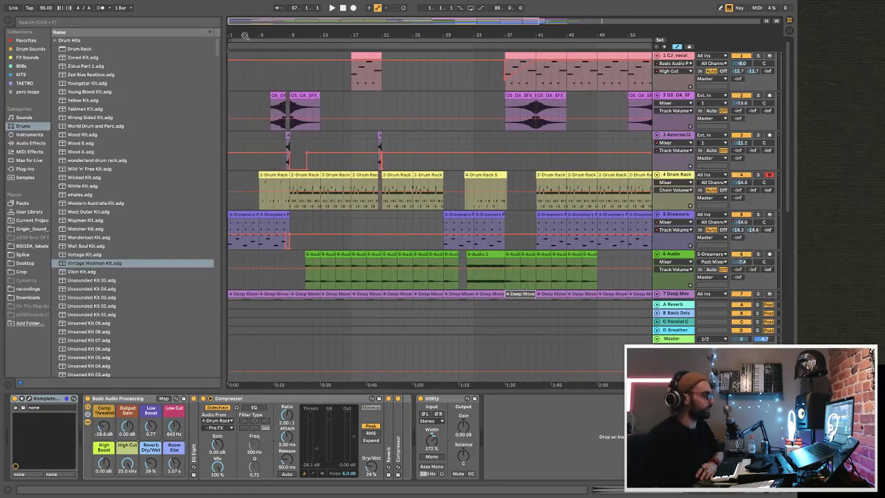
{"action": "left_click", "coordinate": [8, 19]}
{"action": "left_click_drag", "start_coordinate": [26, 27], "coordinate": [52, 131]}
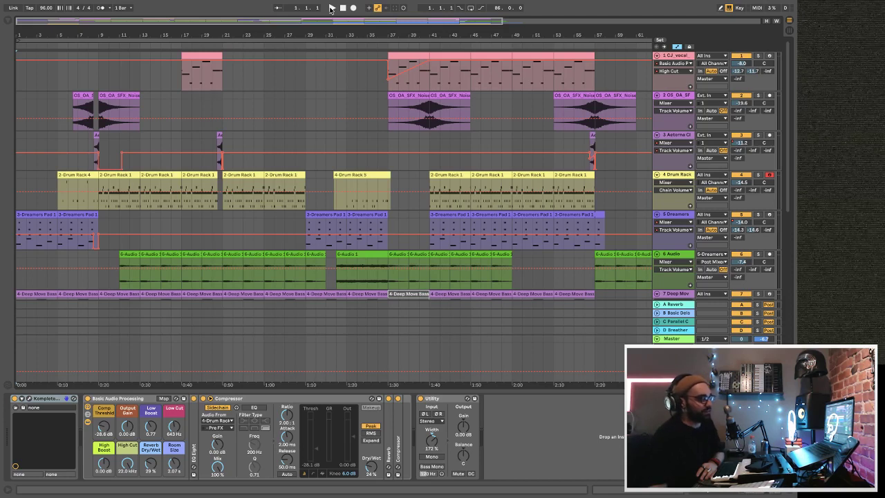
{"action": "left_click", "coordinate": [331, 7]}
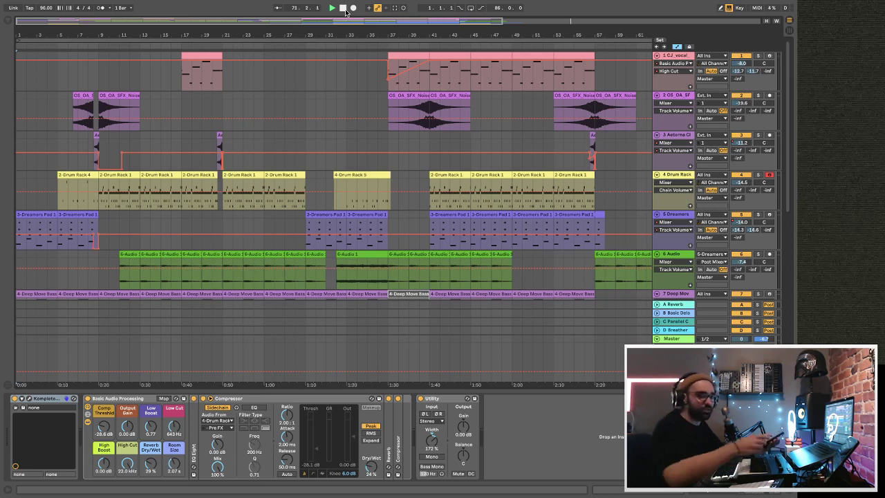
- Show the browser again and create a new Live Set, accepting that audio playback stops
{"action": "left_click", "coordinate": [11, 21]}
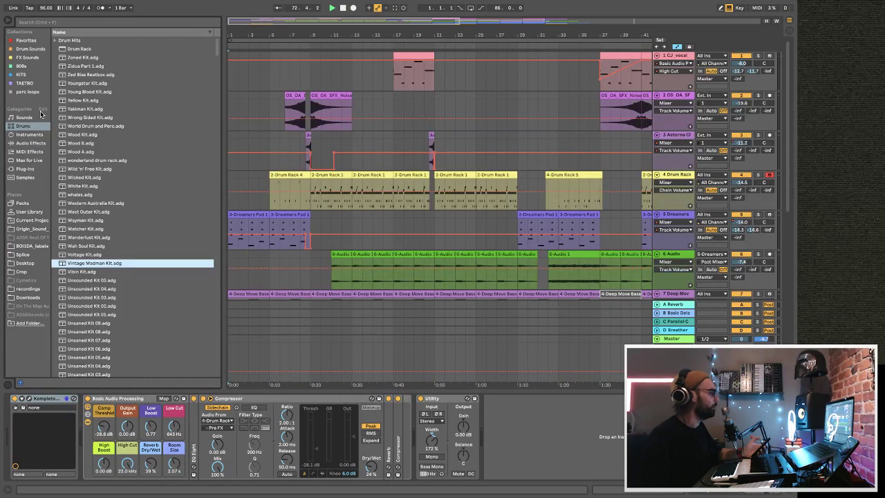
{"action": "left_click", "coordinate": [53, 5]}
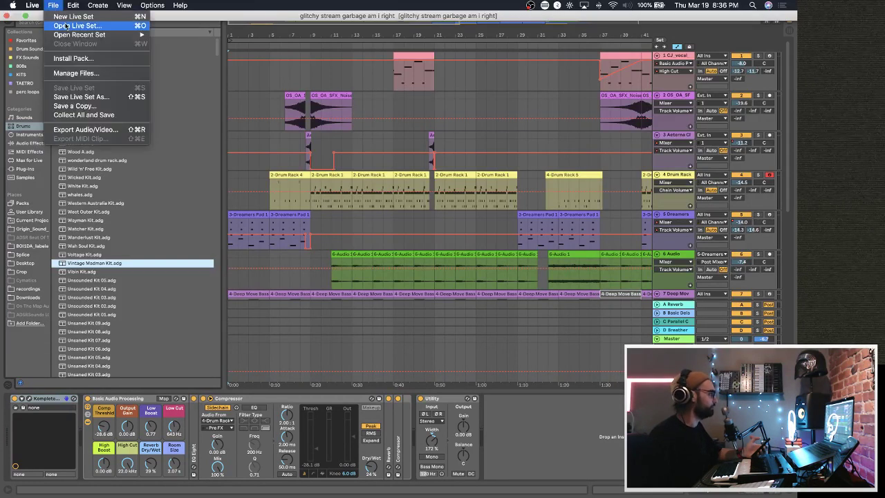
{"action": "left_click", "coordinate": [67, 18]}
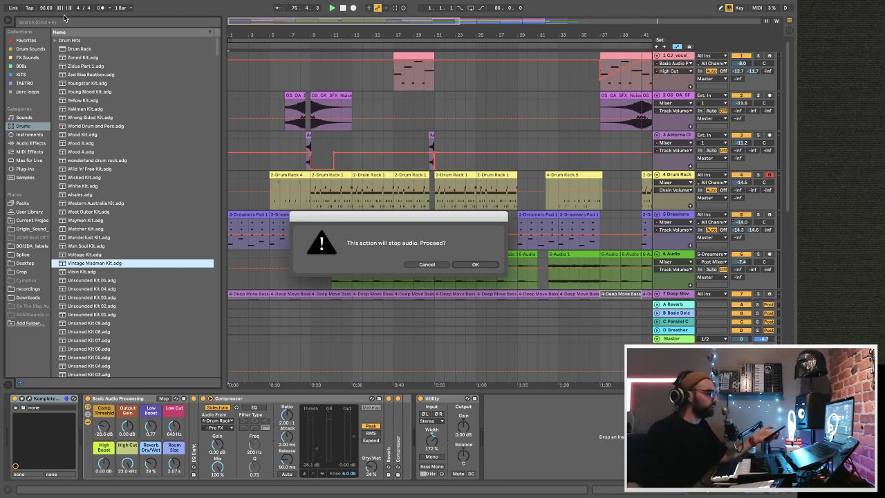
{"action": "left_click", "coordinate": [465, 265]}
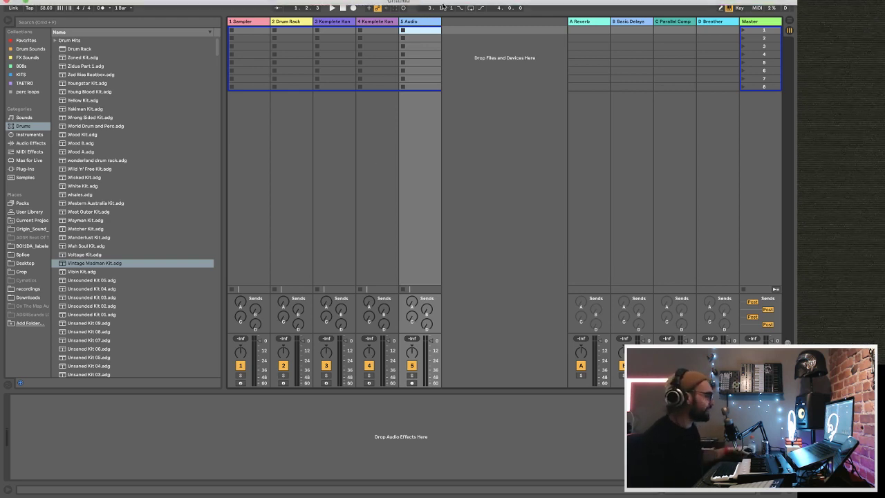
- Expand the Instrument Rack presets among the instruments and open the Komplete Kontrol plug-in window on track 3
{"action": "left_click", "coordinate": [340, 23]}
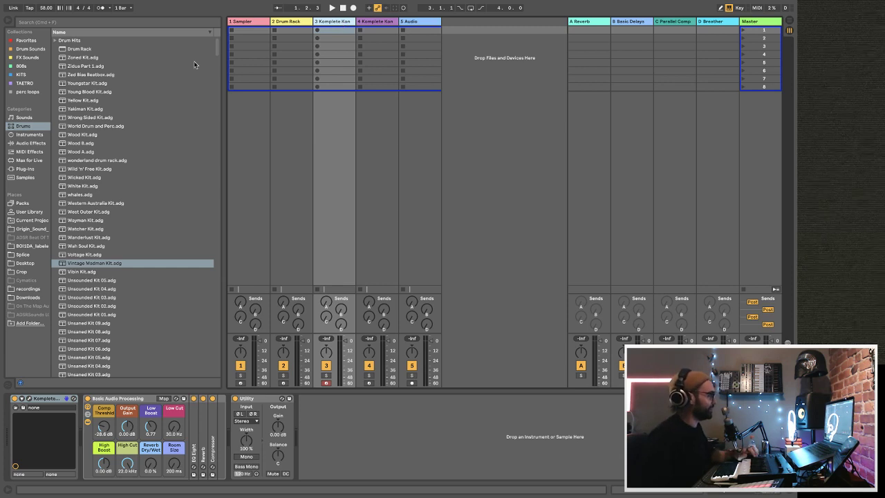
{"action": "left_click", "coordinate": [28, 135]}
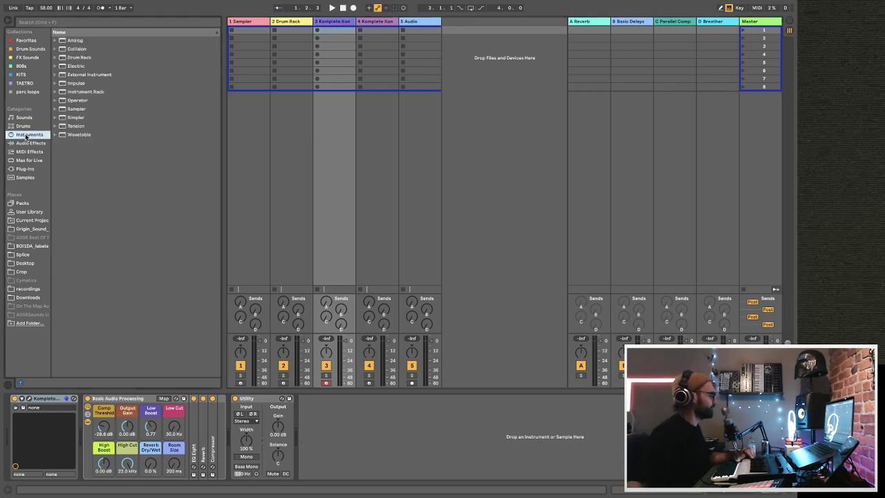
{"action": "left_click", "coordinate": [55, 92]}
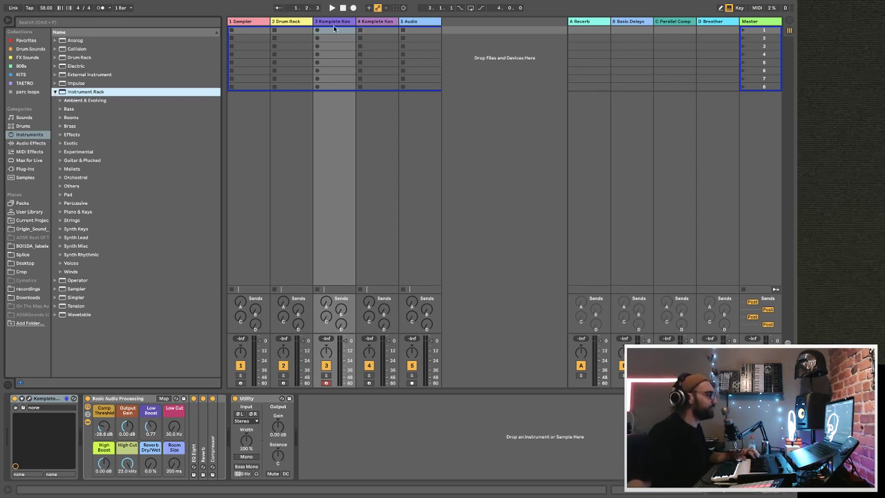
{"action": "left_click", "coordinate": [334, 27]}
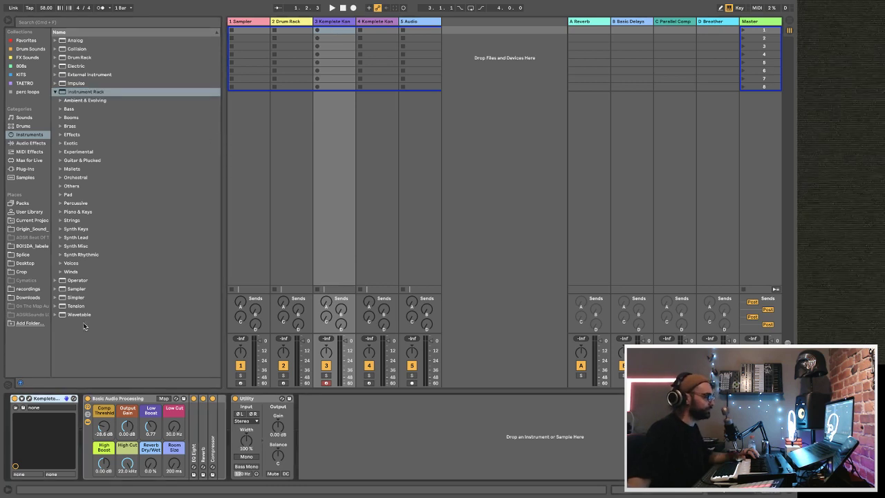
{"action": "left_click", "coordinate": [28, 399]}
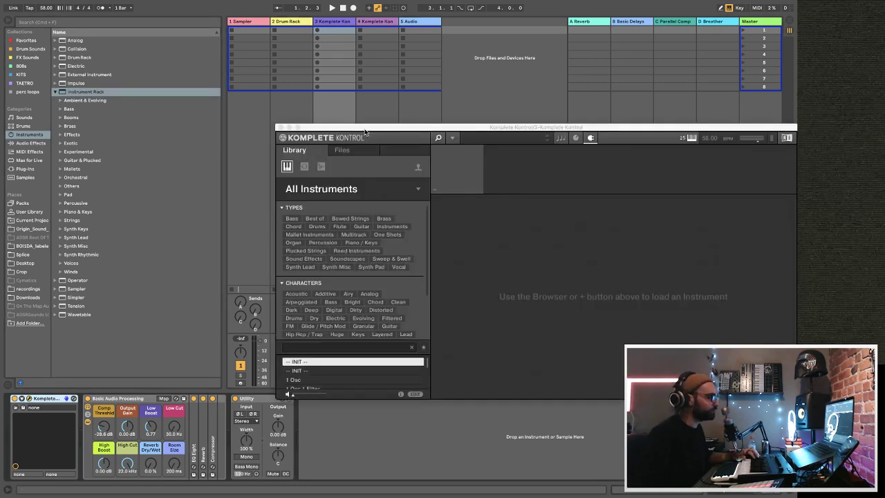
{"action": "left_click_drag", "start_coordinate": [366, 131], "coordinate": [222, 82]}
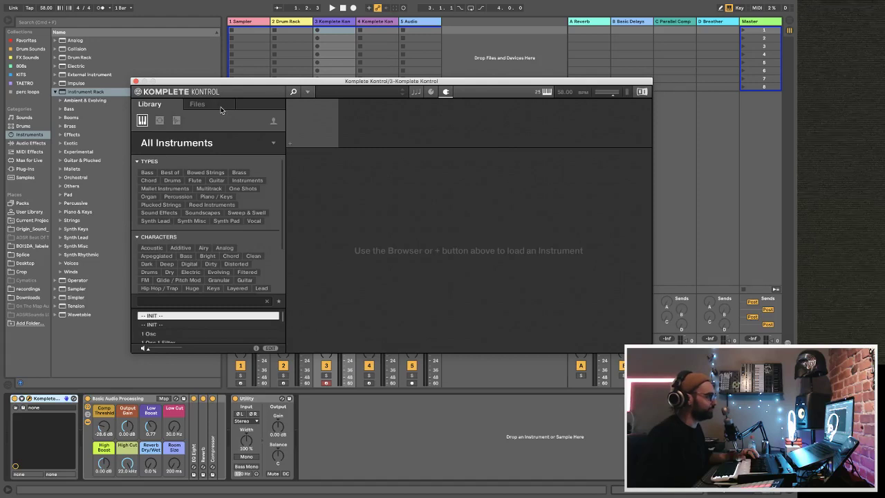
- Filter the Komplete Kontrol library to Piano / Keys and load the 3EE_Winter Lullaby preset
{"action": "left_click", "coordinate": [218, 197]}
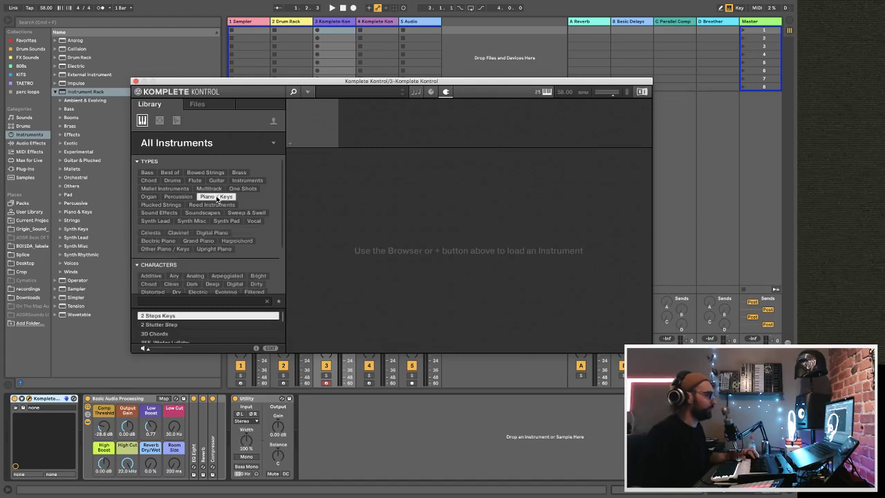
{"action": "left_click", "coordinate": [221, 334]}
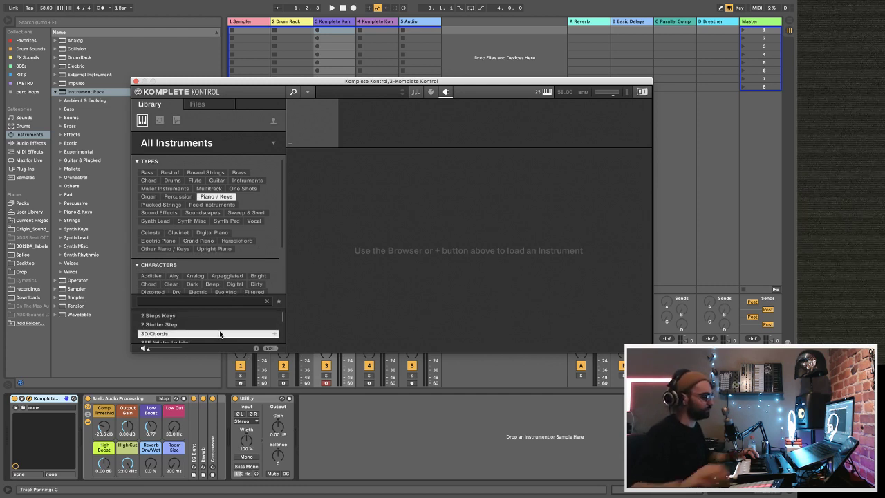
{"action": "key", "text": "Down"}
{"action": "key", "text": "Return"}
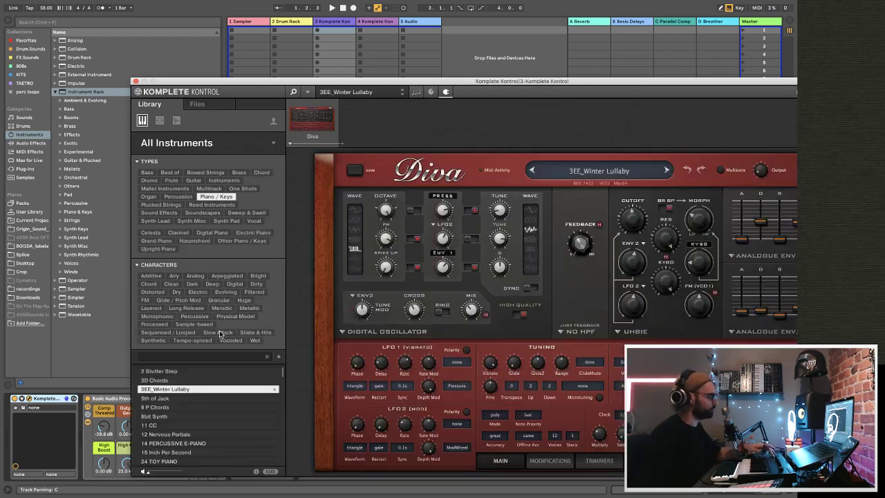
- Audition the presets from 5th of Jack through 8 P Chords and 8bit Synth to 12 Nervous Partials, declining the plug-in's welcome tour
{"action": "double_click", "coordinate": [203, 399]}
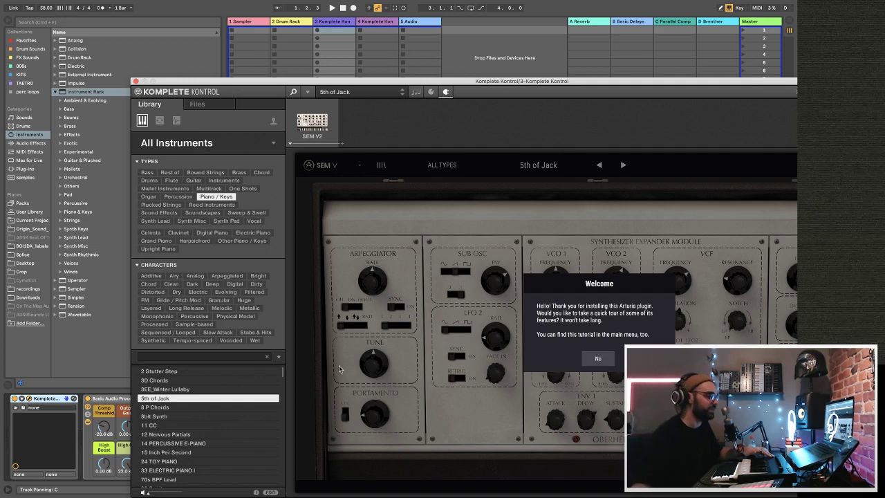
{"action": "left_click", "coordinate": [598, 359]}
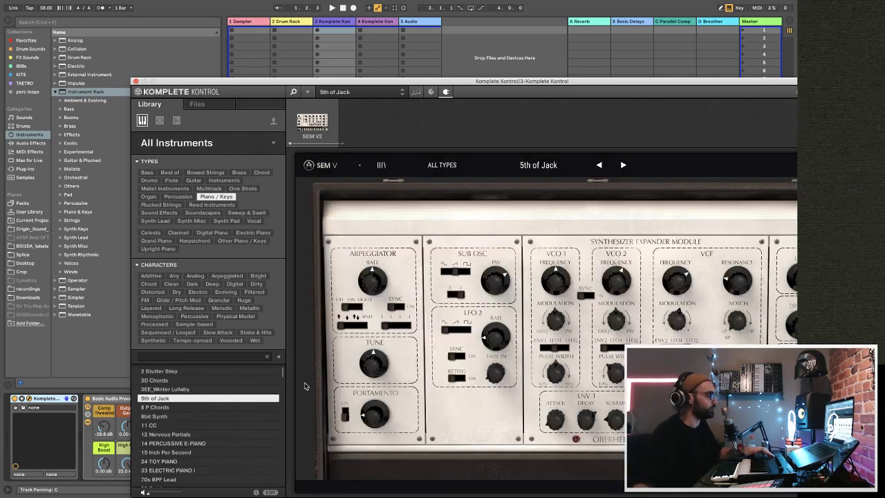
{"action": "key", "text": "Down"}
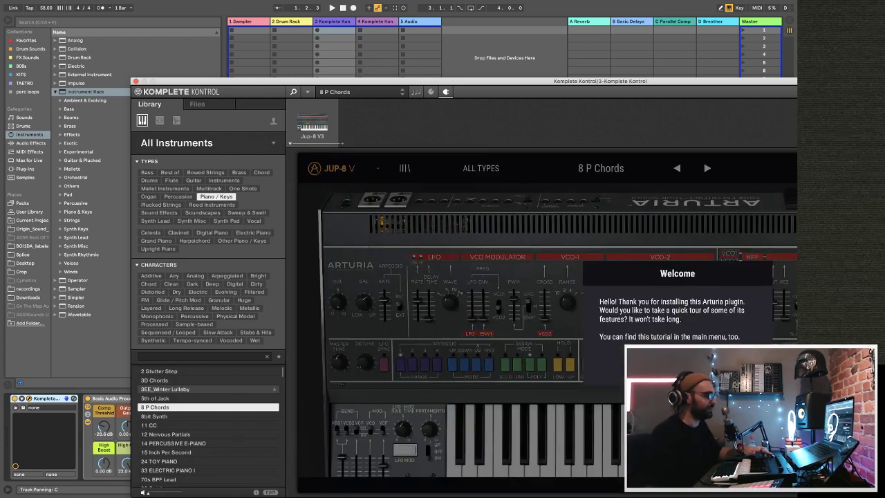
{"action": "key", "text": "Down"}
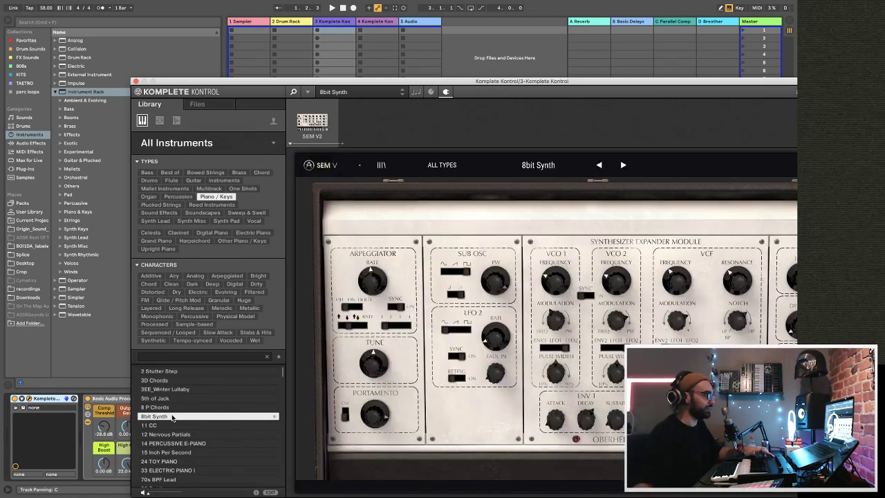
{"action": "key", "text": "Down"}
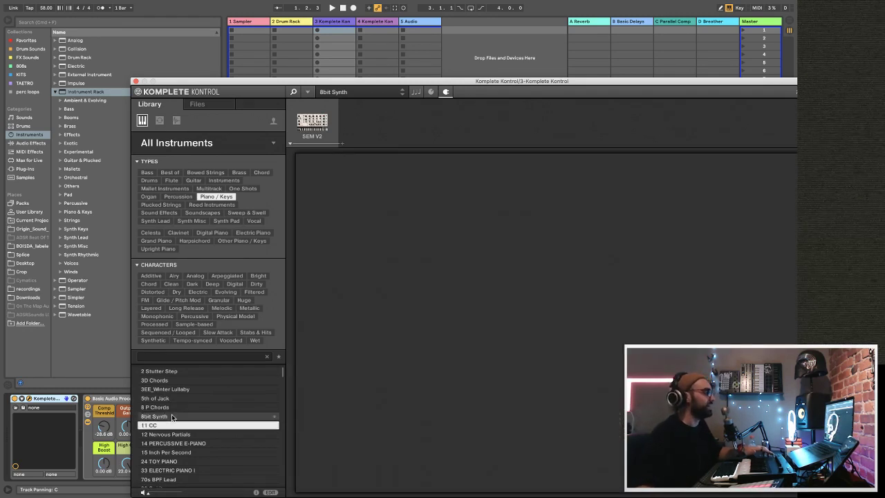
{"action": "key", "text": "Down"}
{"action": "left_click_drag", "start_coordinate": [301, 81], "coordinate": [296, 37]}
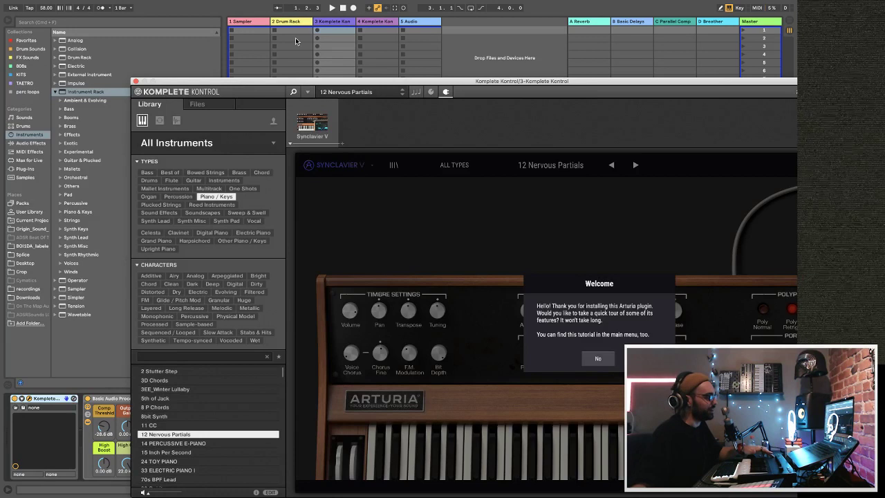
- Load the 14 PERCUSSIVE E-PIANO preset on track 3 and close the Komplete Kontrol window
{"action": "left_click", "coordinate": [193, 444]}
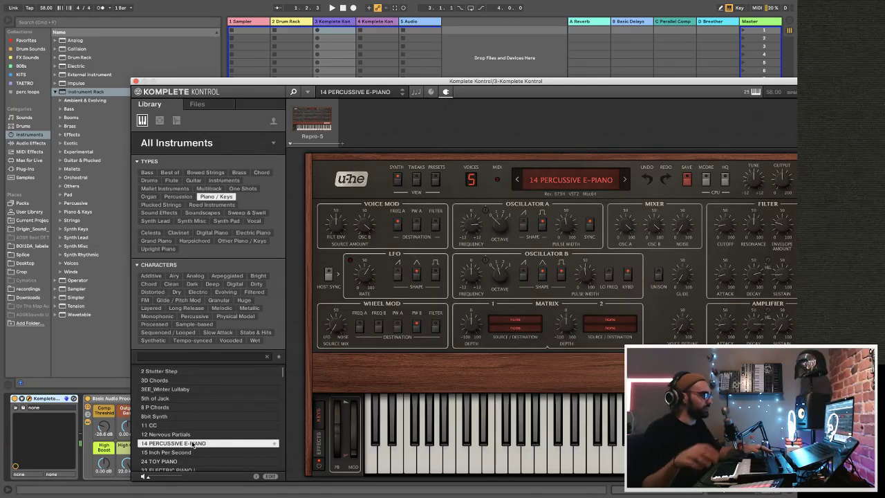
{"action": "left_click", "coordinate": [137, 82]}
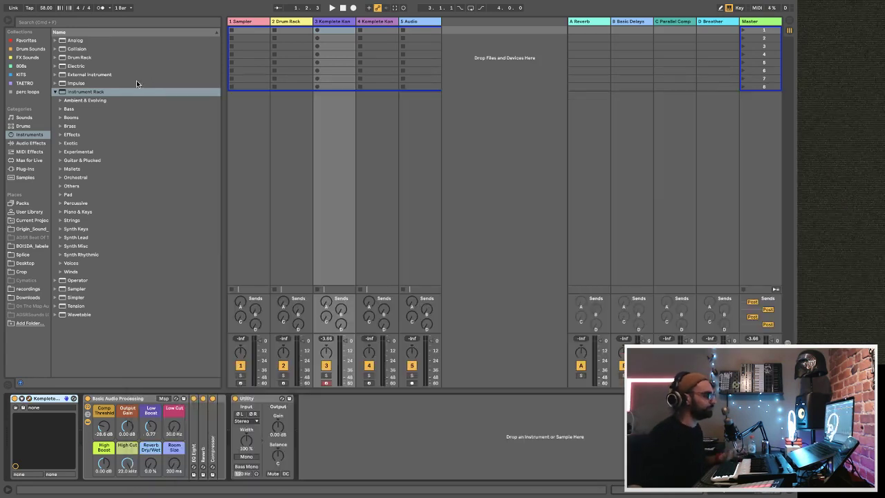
- Turn on the metronome and settle the tempo at 90 BPM after trying 96 BPM
{"action": "left_click", "coordinate": [45, 8]}
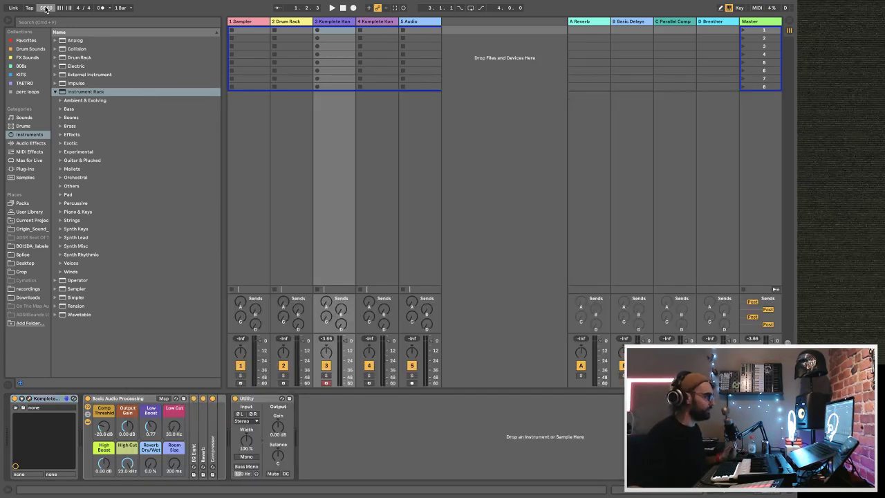
{"action": "type", "text": "96"}
{"action": "key", "text": "Return"}
{"action": "left_click", "coordinate": [99, 9]}
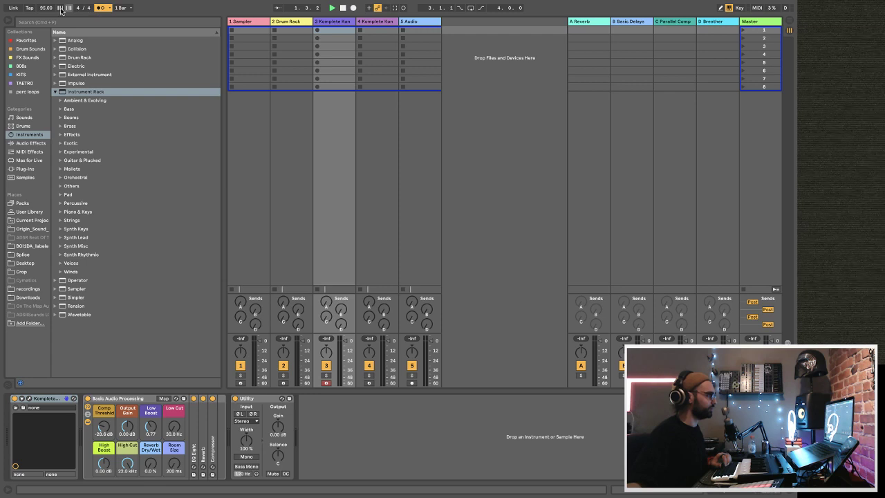
{"action": "left_click_drag", "start_coordinate": [46, 8], "coordinate": [46, 19]}
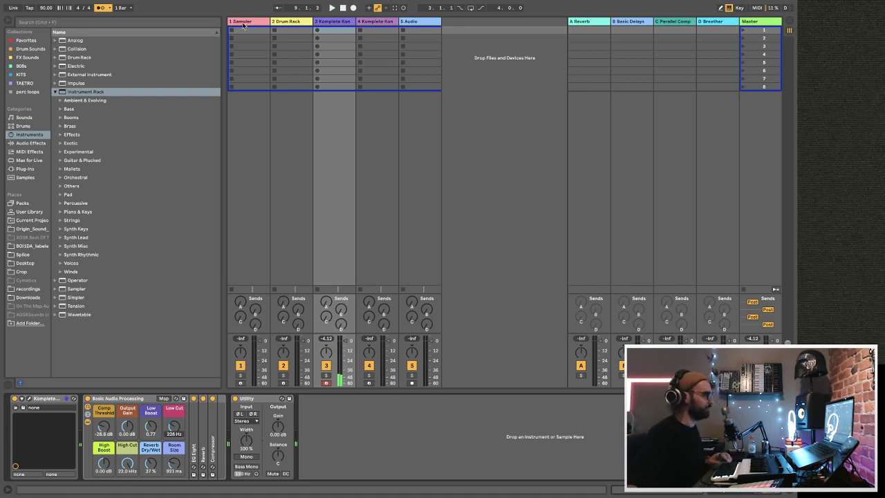
- Select all five tracks, from Sampler to Audio, and lower their volume together to about -12 dB
{"action": "left_click", "coordinate": [243, 25]}
{"action": "left_click", "coordinate": [420, 173]}
{"action": "left_click_drag", "start_coordinate": [430, 343], "coordinate": [430, 350]}
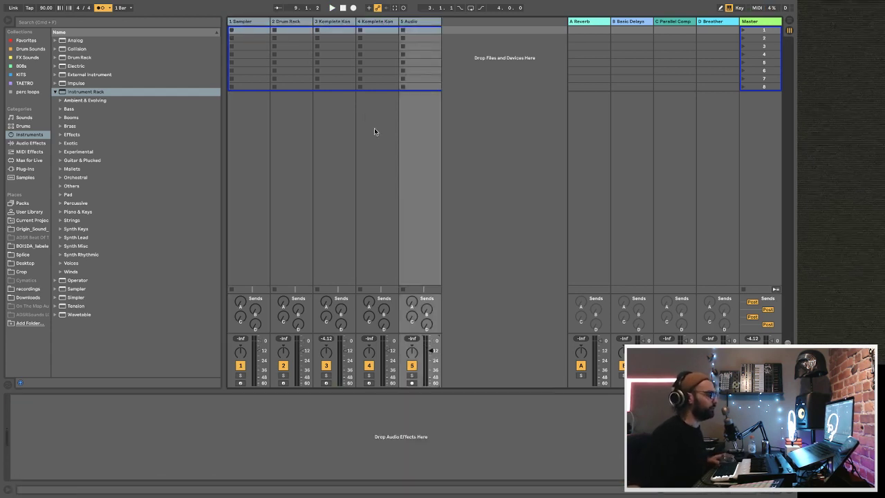
{"action": "left_click", "coordinate": [484, 84]}
- Select track 3 and adjust its reverb and delay sends and its volume
{"action": "left_click", "coordinate": [337, 21]}
{"action": "left_click", "coordinate": [339, 30]}
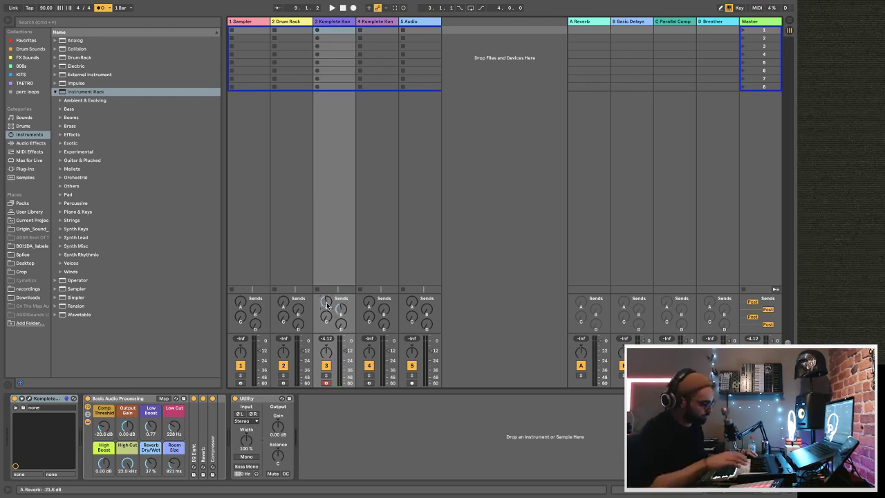
{"action": "left_click_drag", "start_coordinate": [343, 358], "coordinate": [345, 354]}
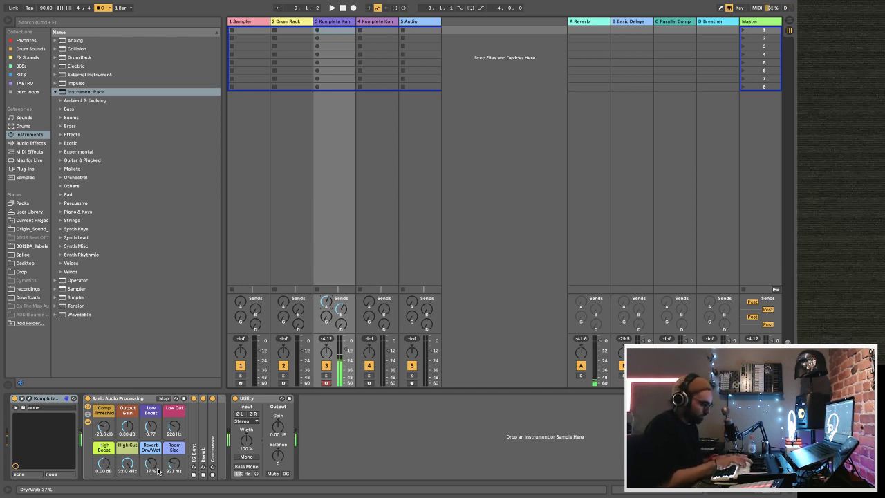
- Record a four-bar electric piano part into the first clip slot of track 3, undoing the first take
{"action": "key", "text": "space"}
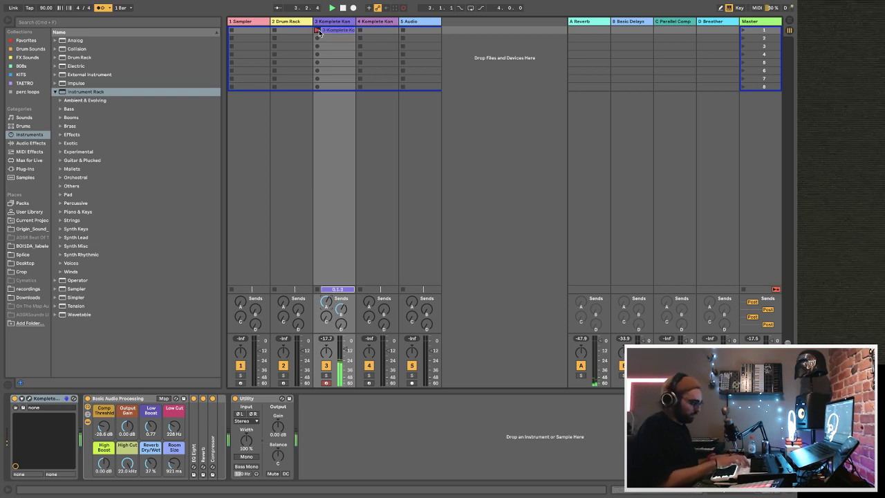
{"action": "key", "text": "ctrl+z"}
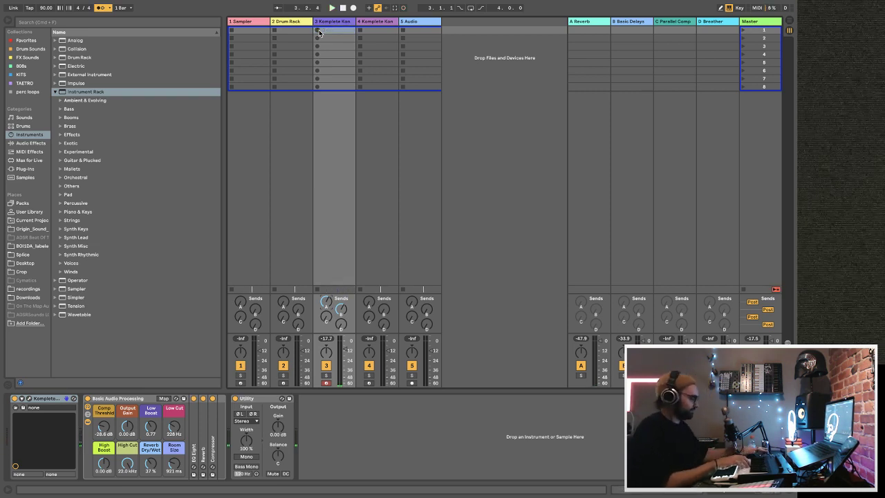
{"action": "left_click", "coordinate": [319, 32]}
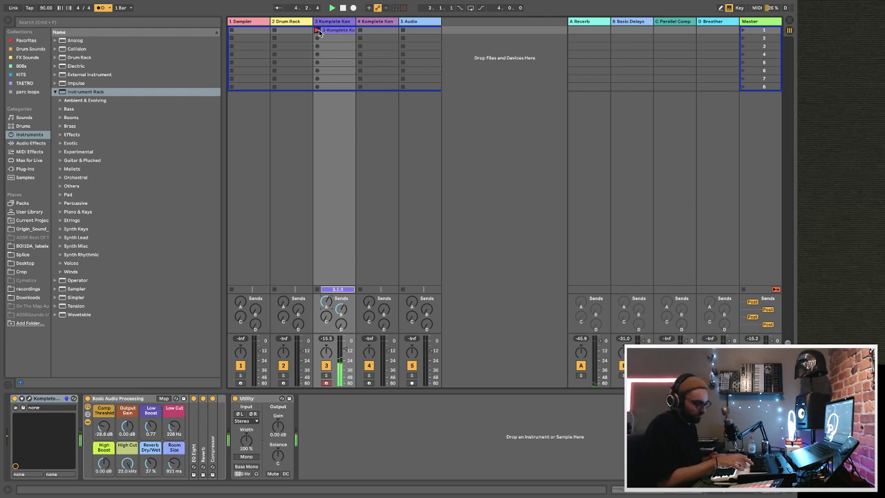
{"action": "left_click", "coordinate": [318, 30]}
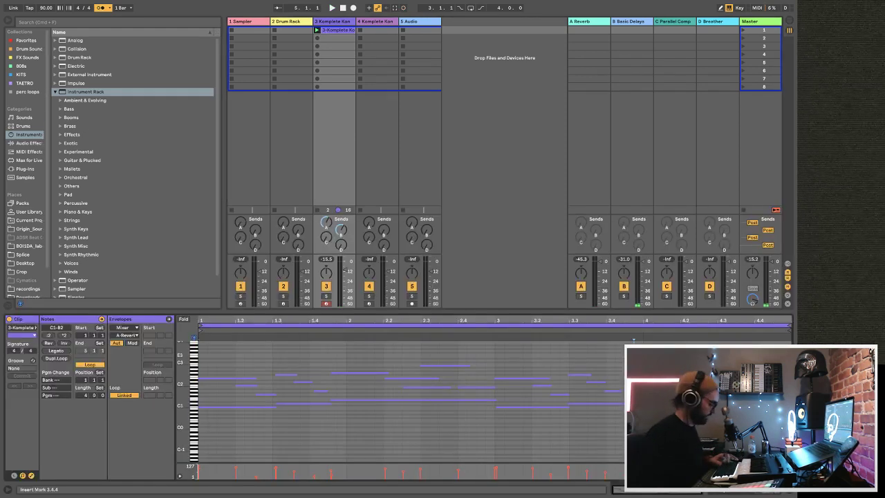
- Quantize all notes in the recorded piano clip and adjust track 3's volume while it plays
{"action": "key", "text": "ctrl+a"}
{"action": "key", "text": "ctrl+u"}
{"action": "key", "text": "space"}
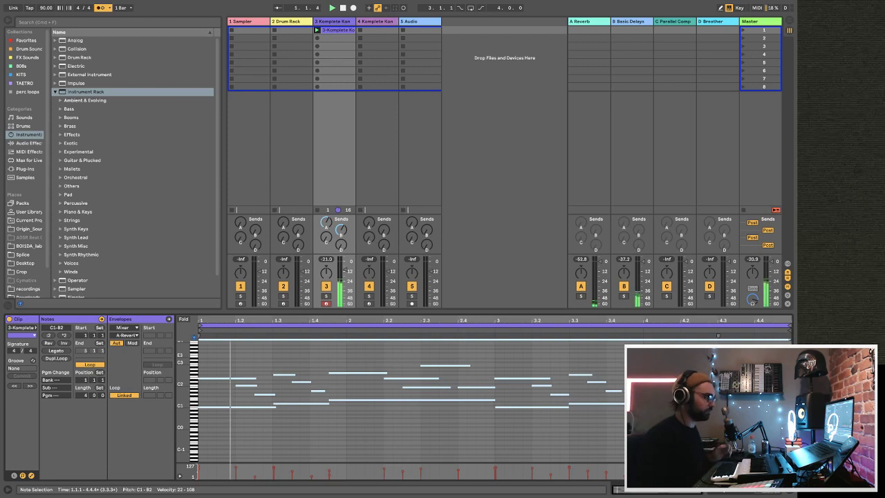
{"action": "left_click", "coordinate": [345, 269]}
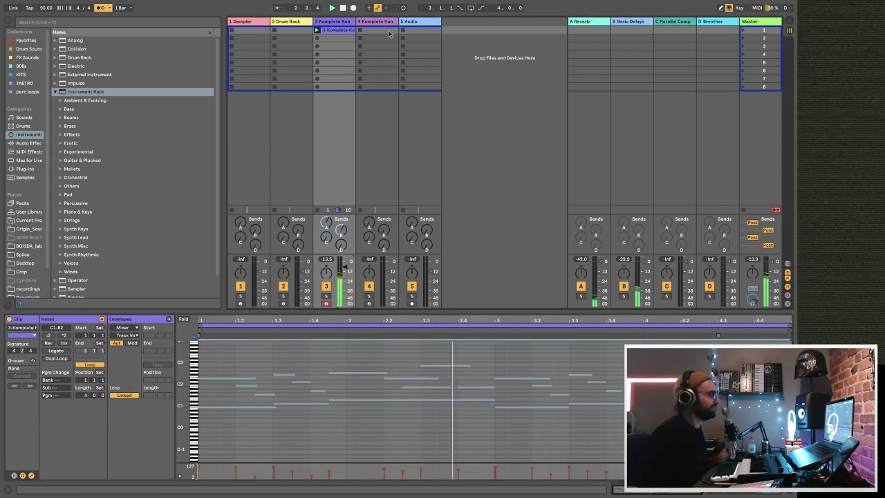
- Set the Low Cut of track 3's Basic Audio Processing rack to 266 Hz
{"action": "left_click", "coordinate": [343, 25]}
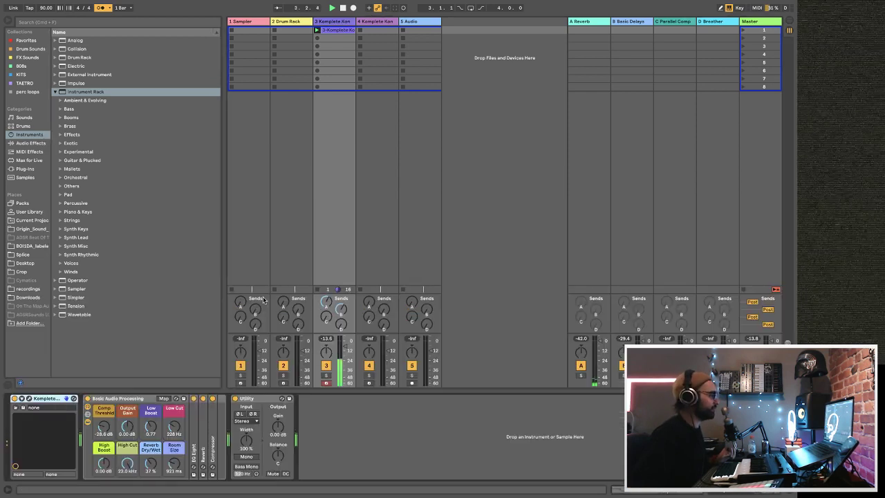
{"action": "left_click", "coordinate": [174, 427]}
{"action": "left_click_drag", "start_coordinate": [174, 426], "coordinate": [174, 419]}
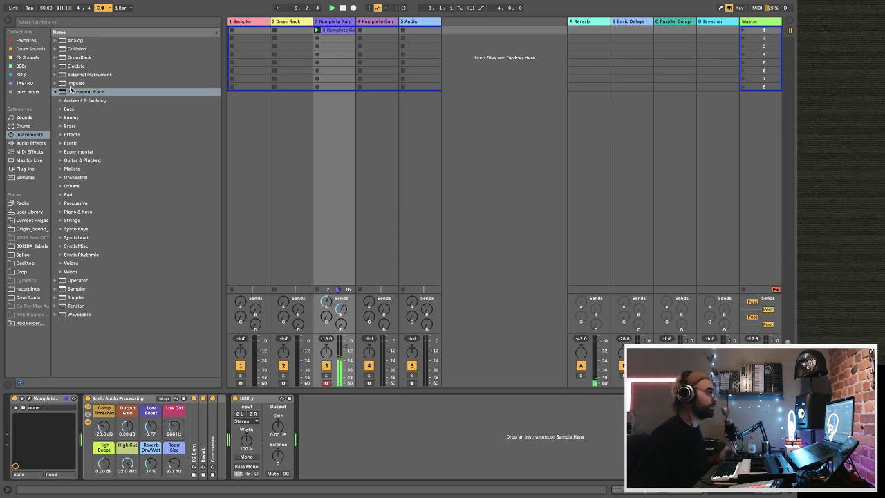
- Insert Redux ahead of EQ Eight in track 3's rack, with soft downsampling at about 2.21 and bit reduction on
{"action": "left_click", "coordinate": [43, 144]}
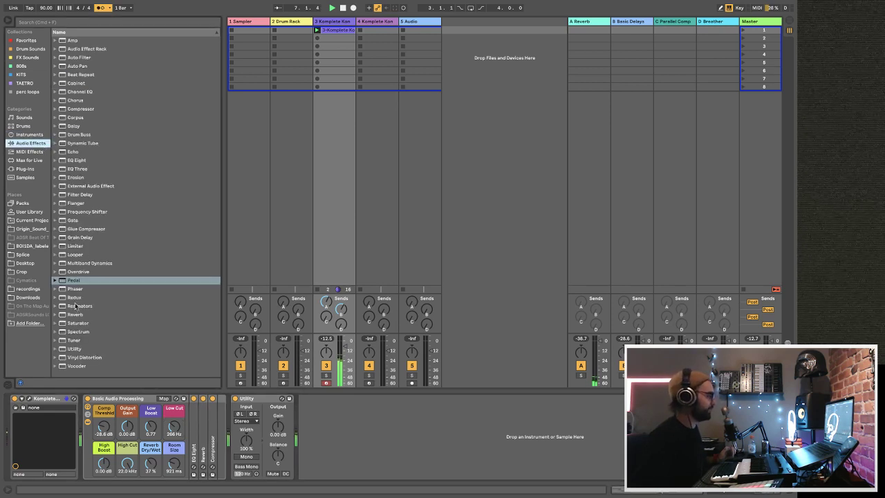
{"action": "left_click_drag", "start_coordinate": [76, 297], "coordinate": [191, 422]}
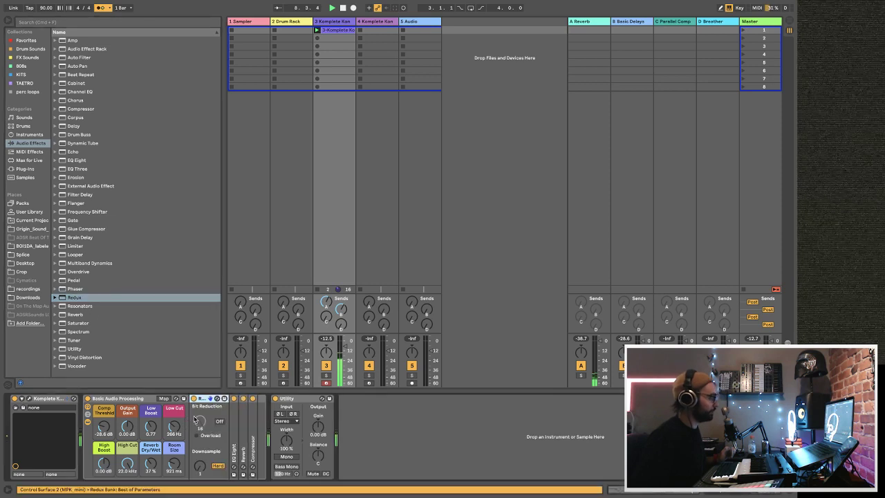
{"action": "left_click", "coordinate": [218, 466]}
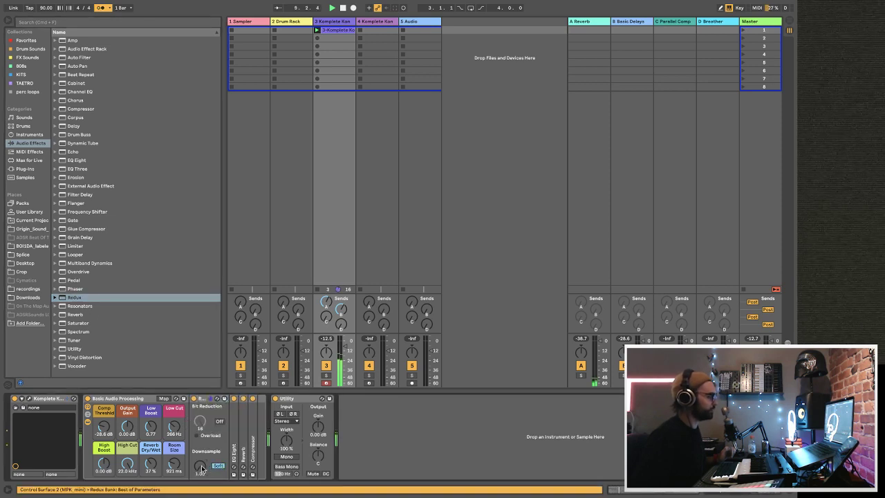
{"action": "left_click_drag", "start_coordinate": [201, 468], "coordinate": [201, 460]}
{"action": "left_click", "coordinate": [219, 421]}
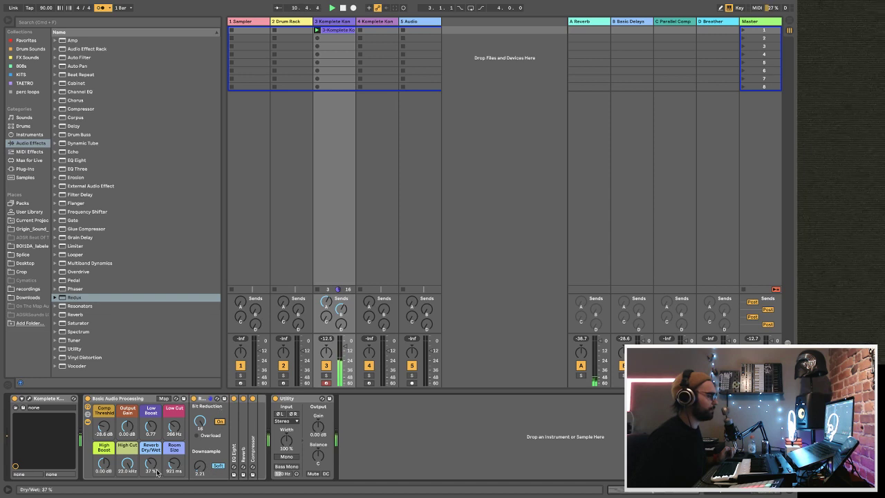
- Set track 3's High Cut to 7.39 kHz, Reverb Dry/Wet to 42% and Room Size to 1.44 s
{"action": "left_click_drag", "start_coordinate": [127, 463], "coordinate": [174, 466]}
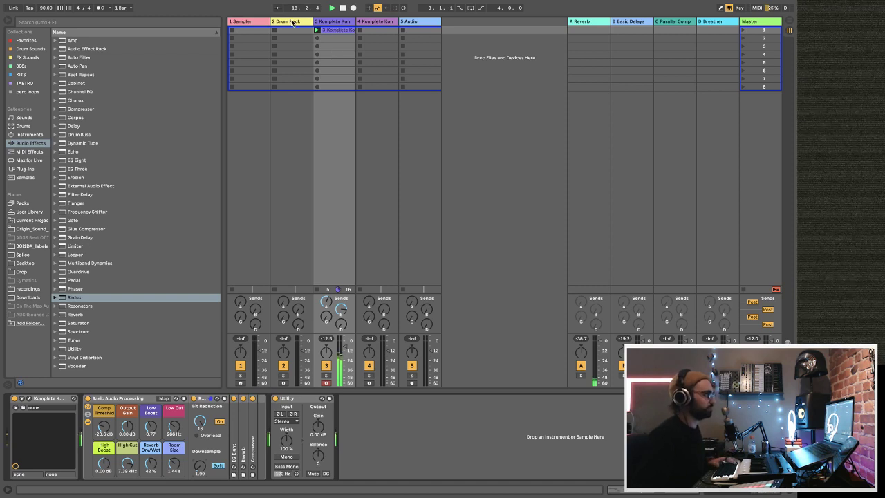
- Select the Drum Rack track and search the Splice folder for "kick"
{"action": "left_click", "coordinate": [293, 22]}
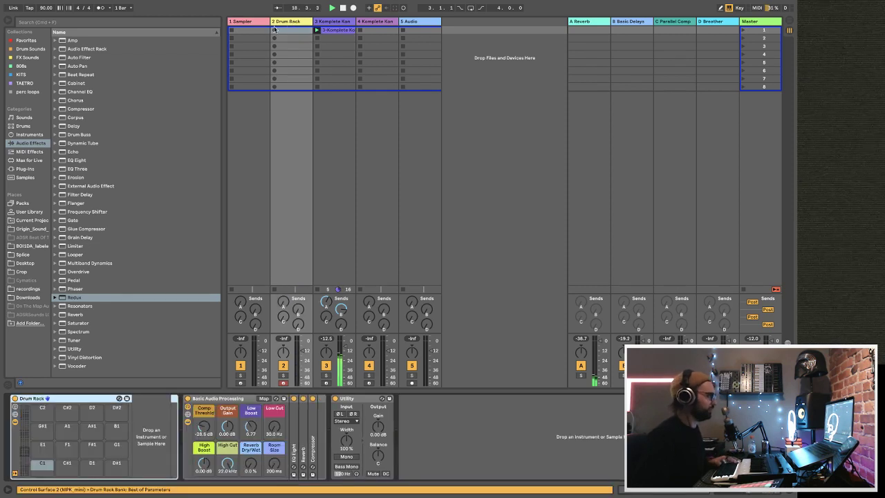
{"action": "left_click", "coordinate": [24, 255]}
{"action": "left_click", "coordinate": [95, 23]}
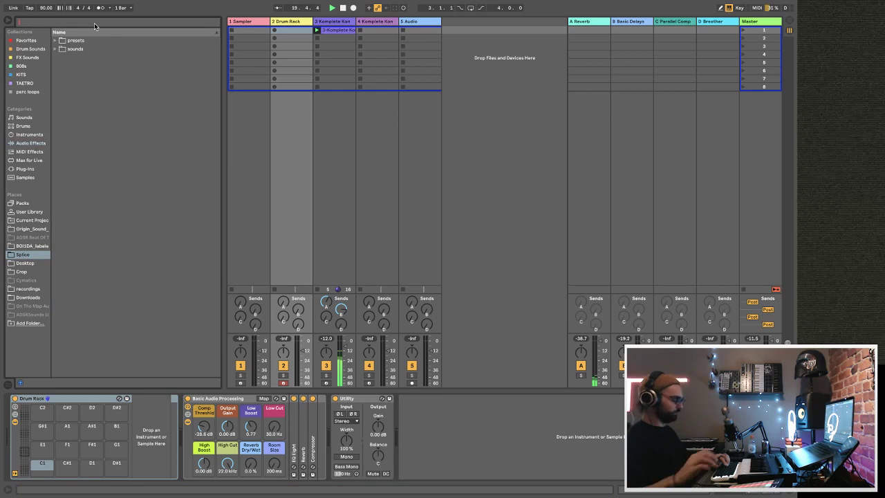
{"action": "type", "text": "kick"}
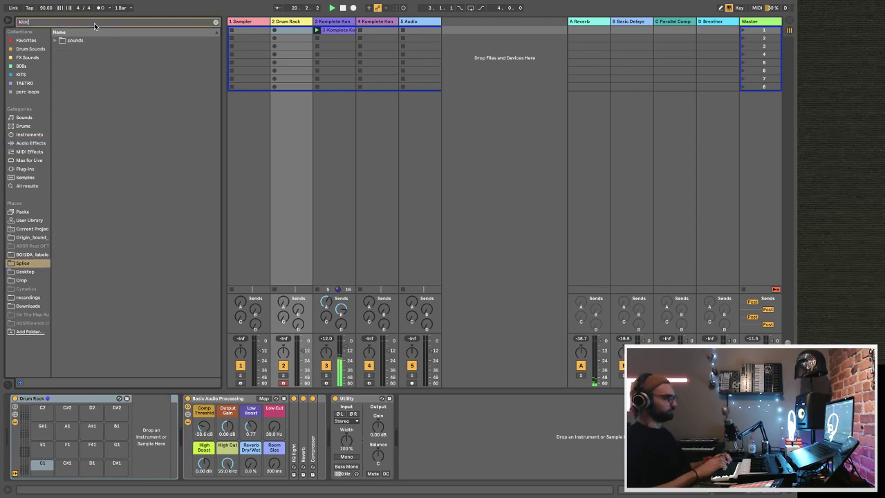
- Find Kick_Knock.wav among the Stacked Trap pack's one-shot kicks and load it onto the Drum Rack's C1 pad
{"action": "left_click", "coordinate": [55, 40]}
{"action": "left_click", "coordinate": [60, 49]}
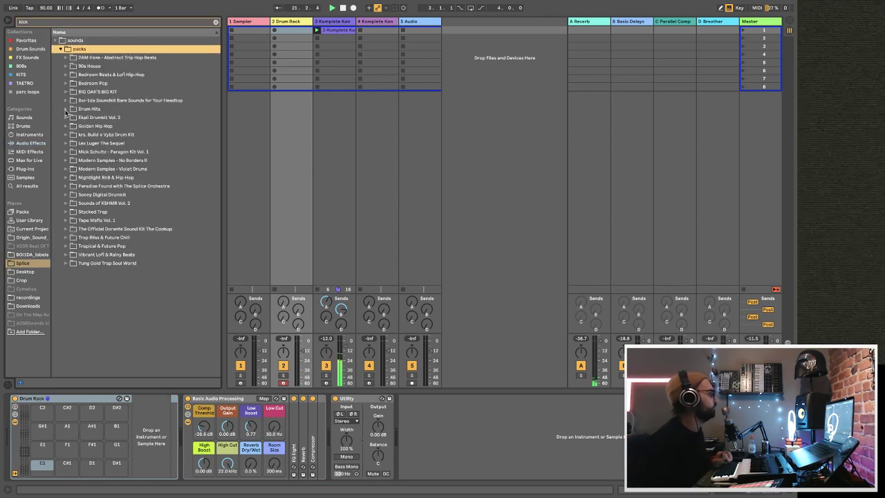
{"action": "left_click", "coordinate": [70, 221]}
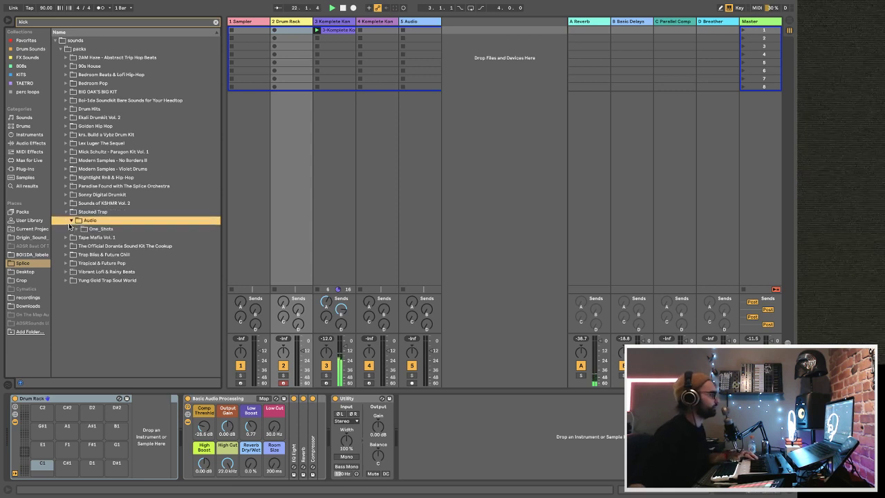
{"action": "left_click", "coordinate": [76, 228]}
{"action": "left_click", "coordinate": [81, 237]}
{"action": "left_click", "coordinate": [96, 247]}
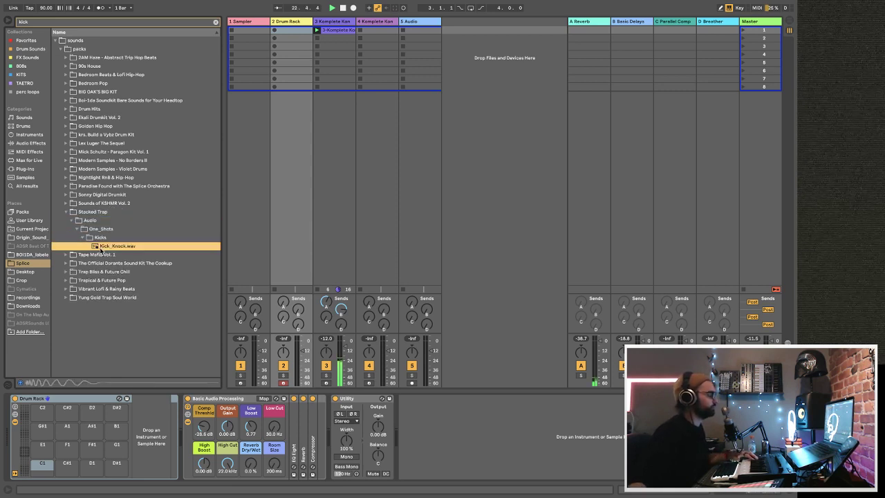
{"action": "left_click", "coordinate": [284, 25]}
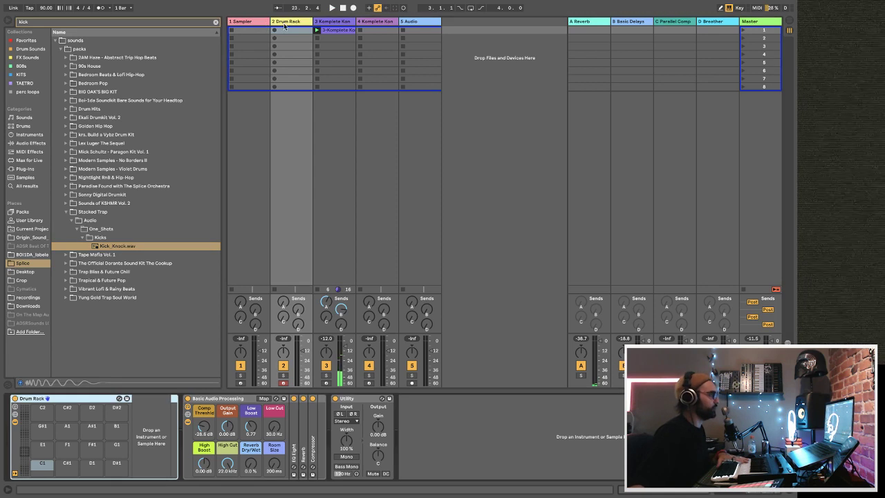
{"action": "left_click_drag", "start_coordinate": [107, 242], "coordinate": [46, 475]}
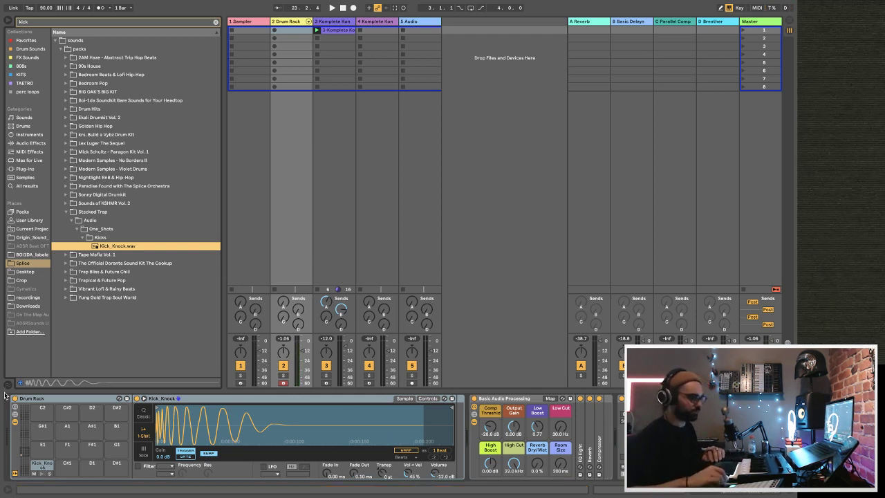
- Browse the one-shot kicks of the Trapical & Future Pop pack and audition TFP_Kick_Colt.wav
{"action": "left_click", "coordinate": [66, 281]}
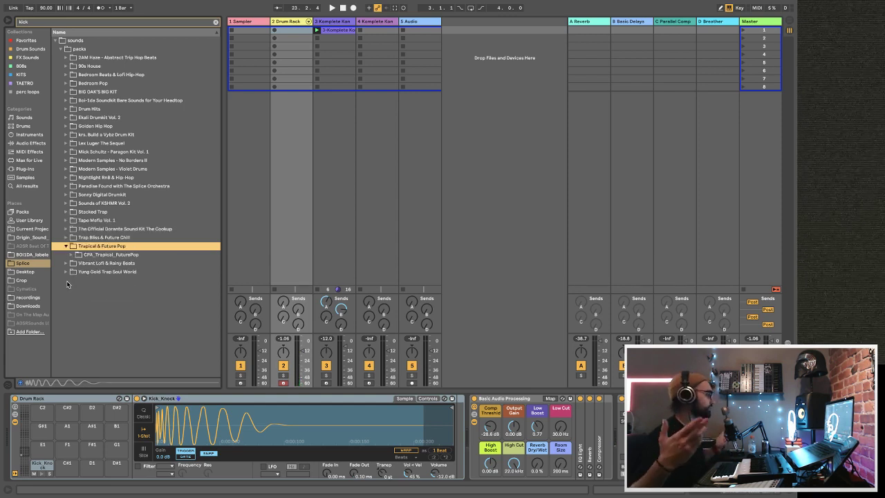
{"action": "left_click", "coordinate": [72, 256]}
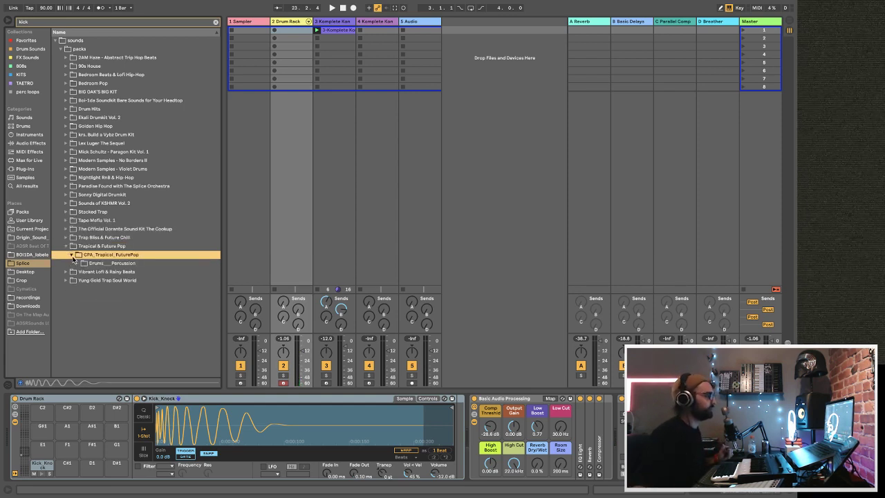
{"action": "left_click", "coordinate": [77, 264]}
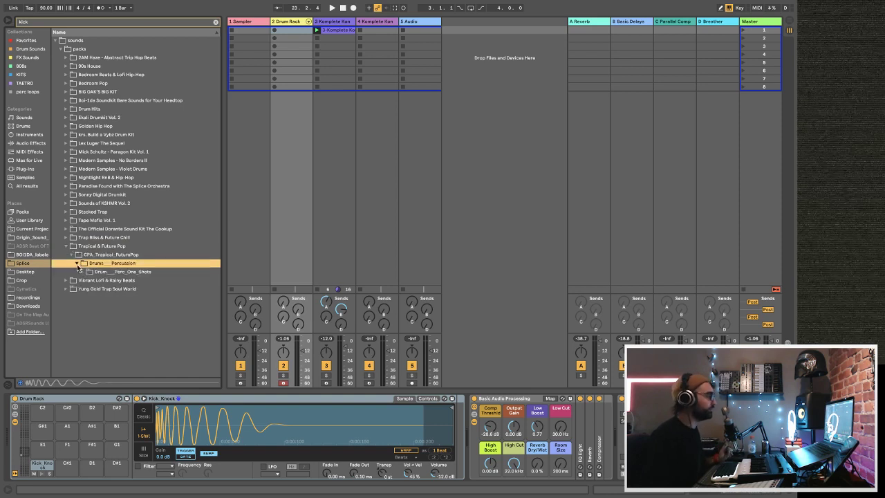
{"action": "left_click", "coordinate": [83, 273]}
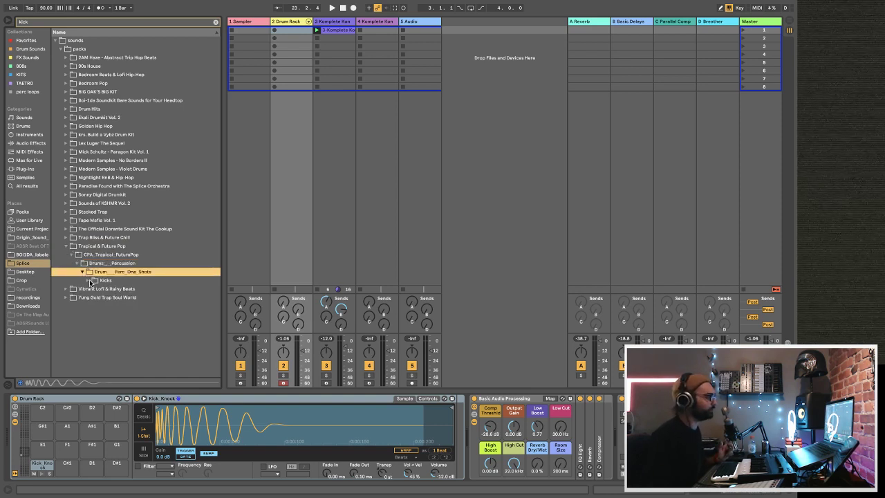
{"action": "left_click", "coordinate": [89, 281]}
{"action": "left_click", "coordinate": [100, 298]}
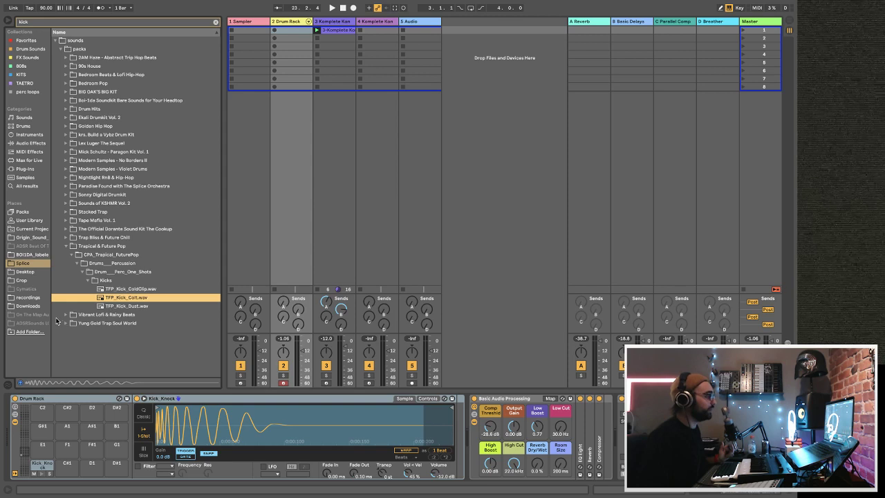
- Search the Splice folder for "snare" and audition SS_Kit_2_Drop_Snare.wav from the NEON FSTVL pack
{"action": "left_click", "coordinate": [47, 23]}
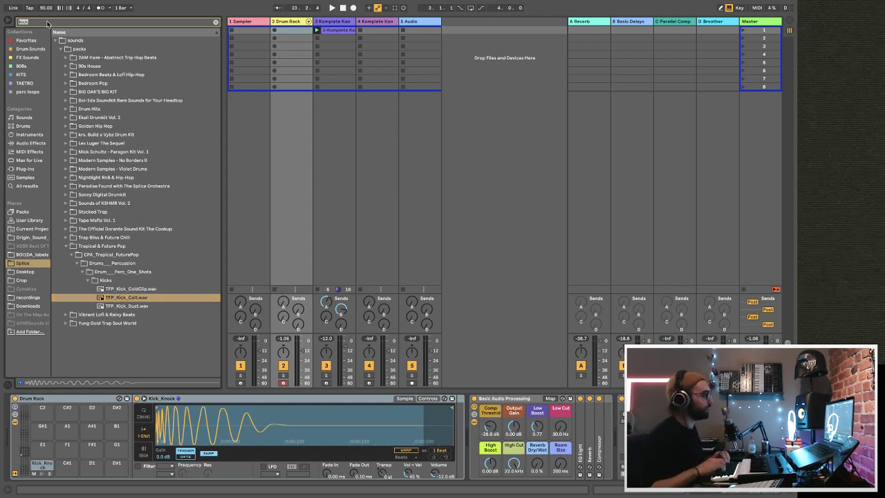
{"action": "type", "text": "snare"}
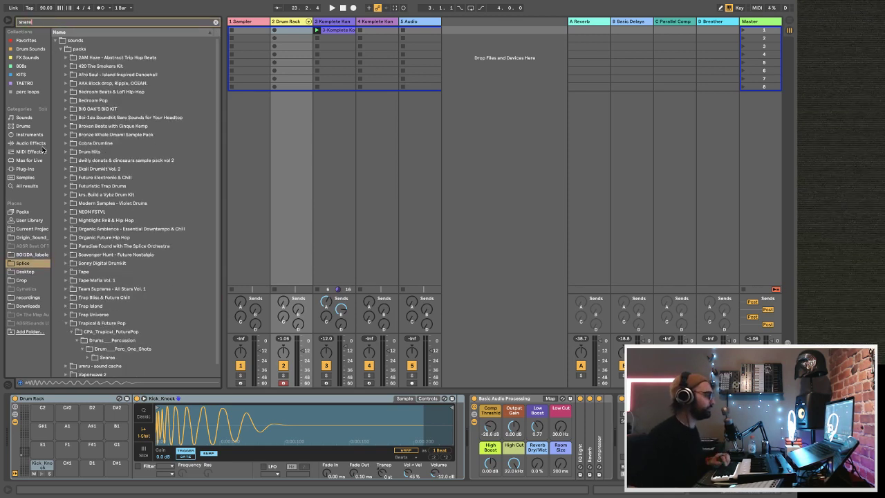
{"action": "left_click", "coordinate": [67, 323]}
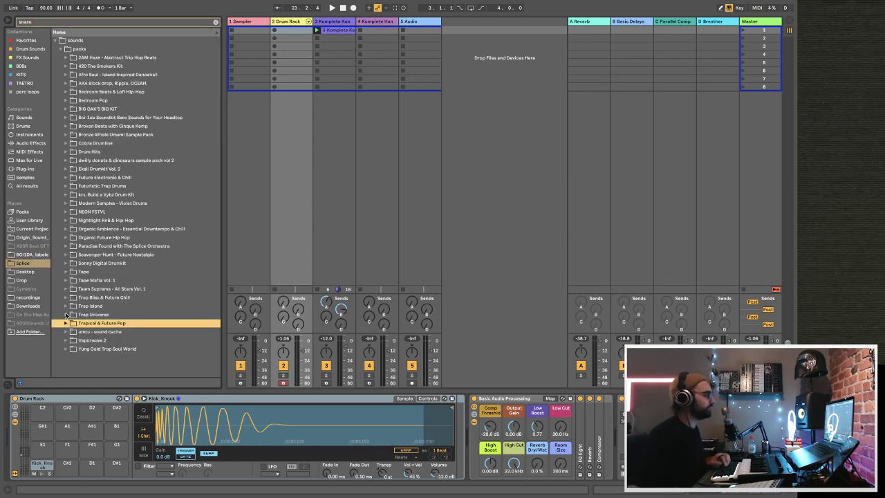
{"action": "left_click", "coordinate": [66, 212]}
{"action": "left_click", "coordinate": [72, 220]}
{"action": "left_click", "coordinate": [77, 228]}
{"action": "left_click", "coordinate": [82, 238]}
{"action": "left_click", "coordinate": [95, 246]}
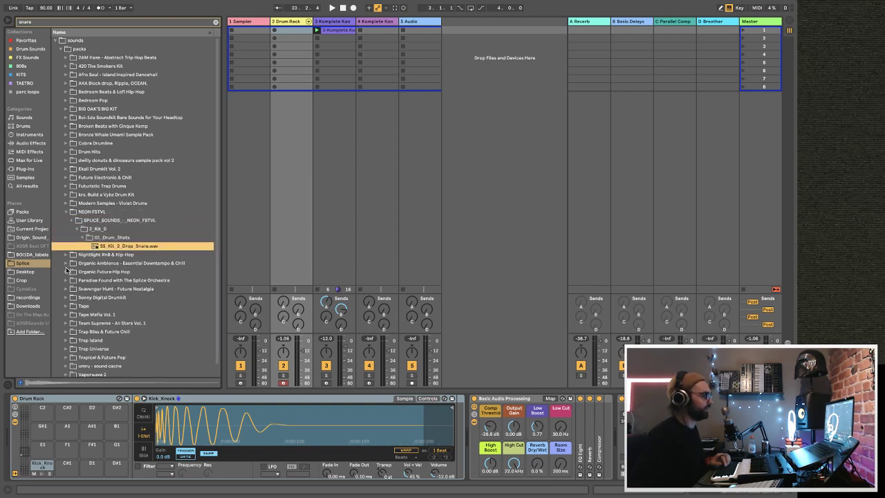
- Audition OS_OA_Snare_1.wav from the snares of the Organic Ambience pack
{"action": "left_click", "coordinate": [67, 263]}
{"action": "left_click", "coordinate": [71, 238]}
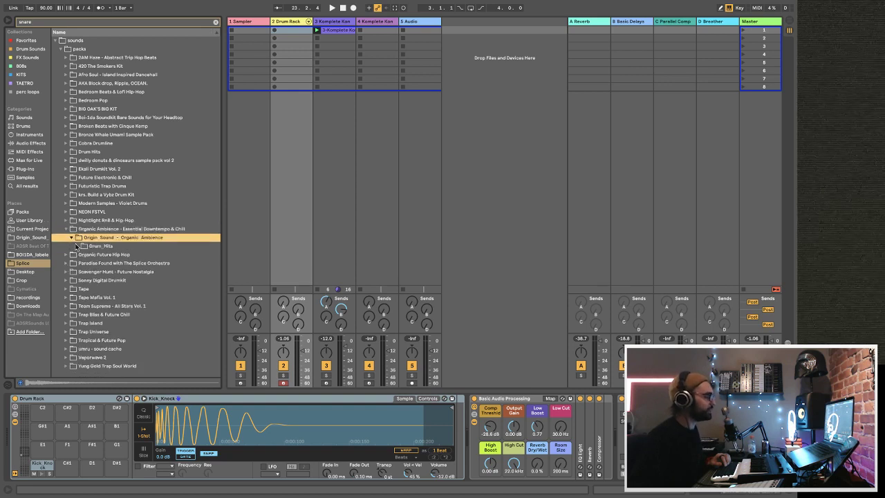
{"action": "left_click", "coordinate": [77, 247]}
{"action": "left_click", "coordinate": [82, 255]}
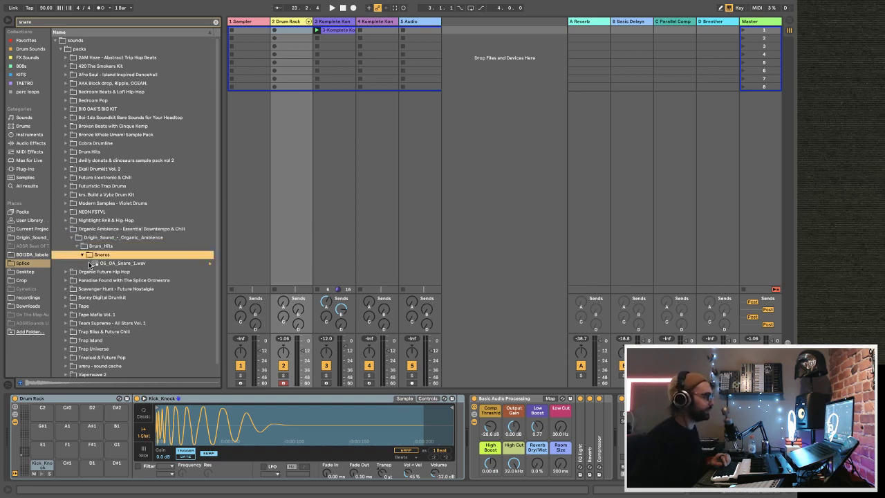
{"action": "left_click", "coordinate": [104, 265]}
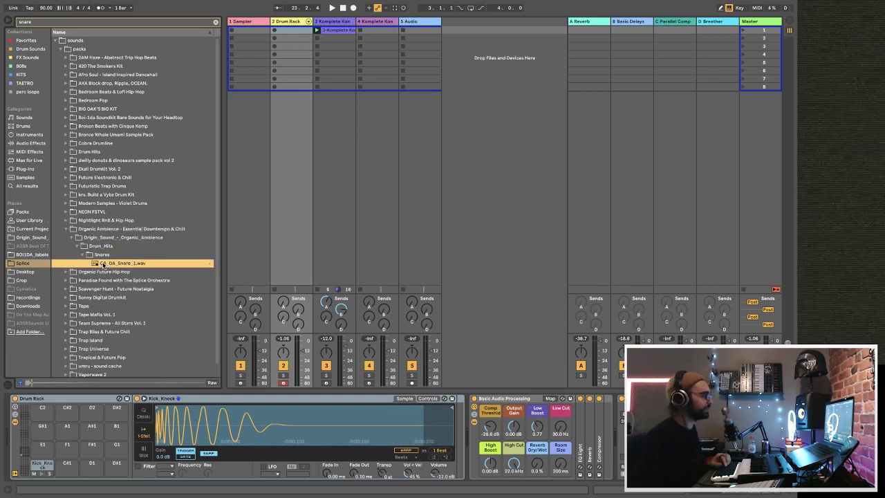
- Find BBL_snare_atlas.wav among the snares of the Bedroom Beats & Lofi Hip-Hop pack and load it onto the Drum Rack's D1 pad
{"action": "left_click", "coordinate": [66, 145]}
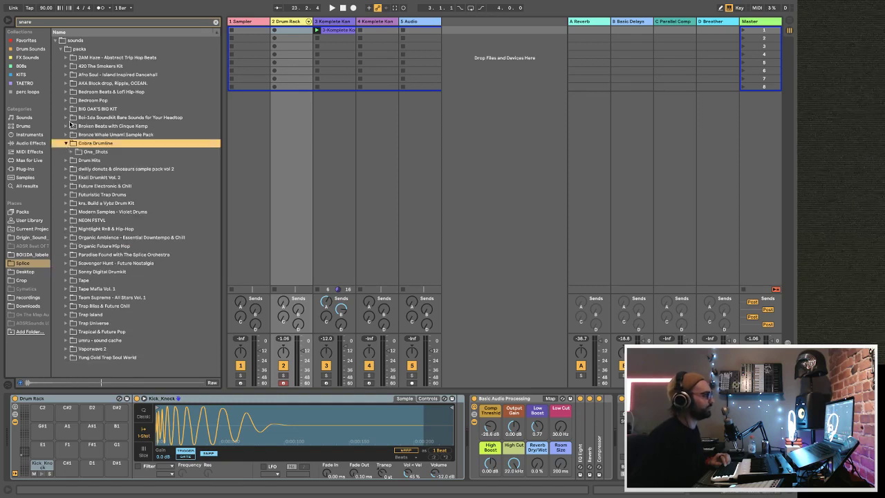
{"action": "left_click", "coordinate": [67, 117]}
{"action": "left_click", "coordinate": [66, 108]}
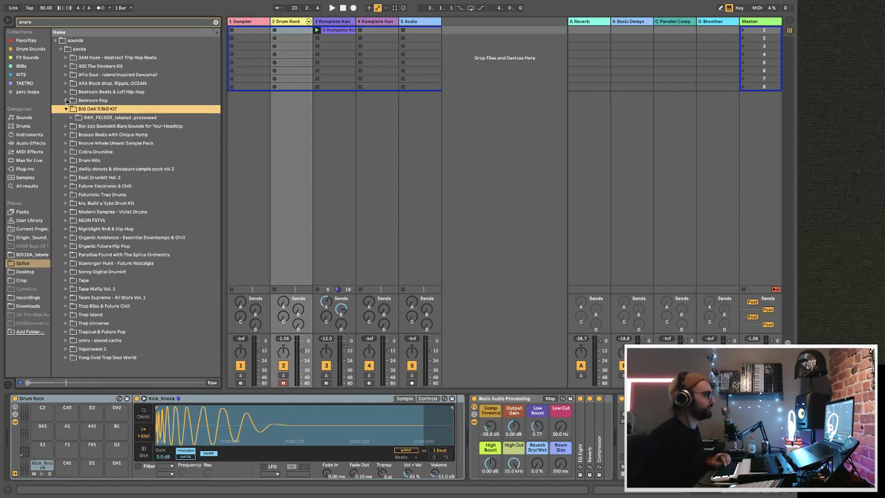
{"action": "left_click", "coordinate": [66, 92]}
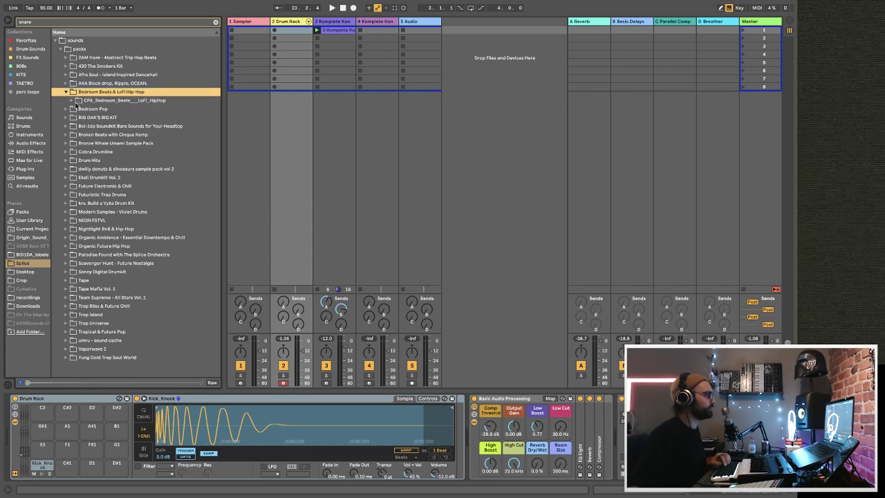
{"action": "left_click", "coordinate": [72, 101]}
{"action": "left_click", "coordinate": [76, 109]}
{"action": "left_click", "coordinate": [82, 117]}
{"action": "left_click", "coordinate": [100, 127]}
{"action": "left_click", "coordinate": [112, 135]}
{"action": "left_click", "coordinate": [109, 127]}
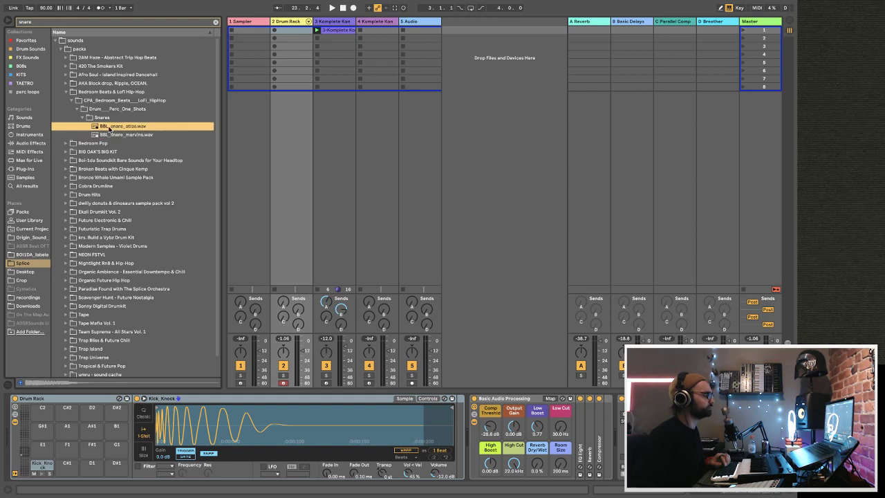
{"action": "left_click_drag", "start_coordinate": [106, 128], "coordinate": [89, 464]}
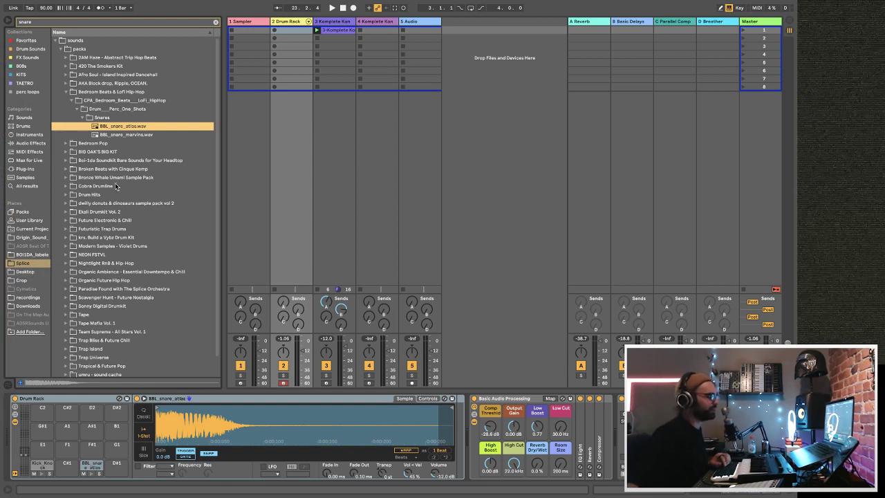
- Replace the D1 pad's snare with AKA_BLOCK_snare_one_shot_breath.wav from the AKA Block drop, Ripple, OCEAN. pack
{"action": "left_click", "coordinate": [65, 93]}
{"action": "left_click", "coordinate": [66, 83]}
{"action": "left_click", "coordinate": [72, 91]}
{"action": "left_click", "coordinate": [82, 102]}
{"action": "left_click", "coordinate": [77, 101]}
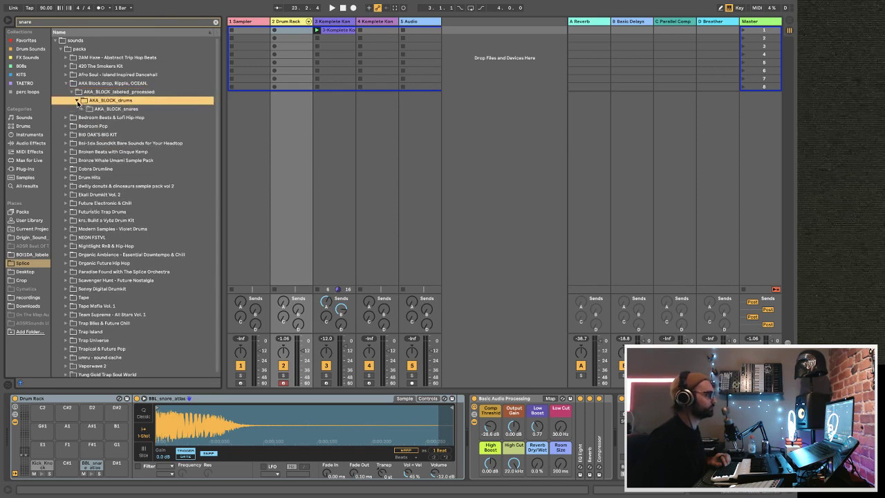
{"action": "left_click", "coordinate": [82, 109]}
{"action": "left_click", "coordinate": [97, 118]}
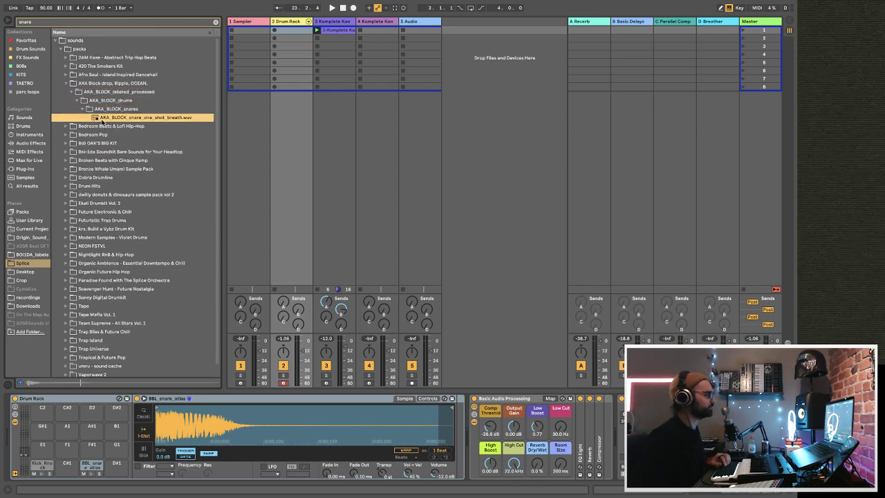
{"action": "left_click_drag", "start_coordinate": [86, 121], "coordinate": [101, 466]}
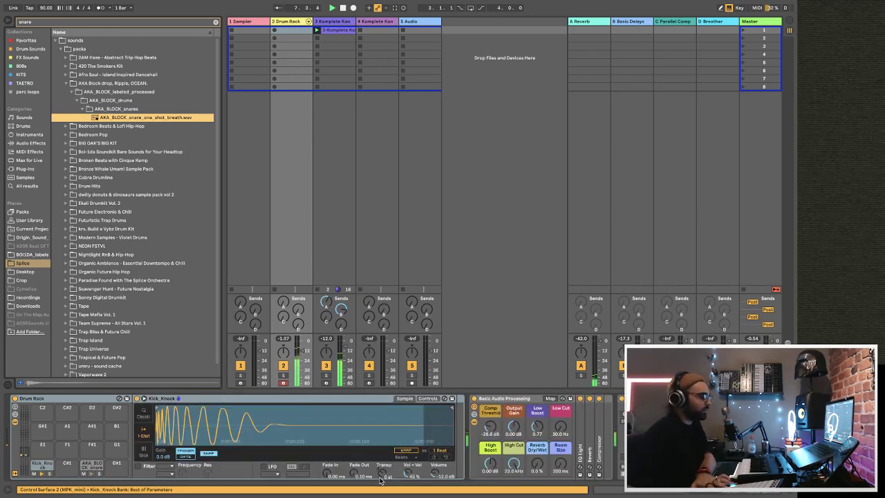
- Set the Kick_Knock sample's transposition to -14 st, and record and discard a trial clip in the Drum Rack track's first slot
{"action": "left_click_drag", "start_coordinate": [381, 476], "coordinate": [380, 497]}
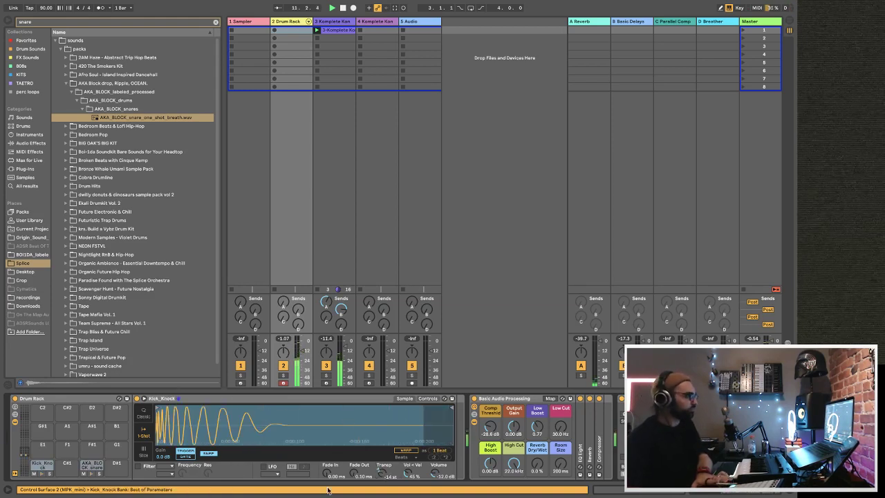
{"action": "left_click", "coordinate": [276, 30]}
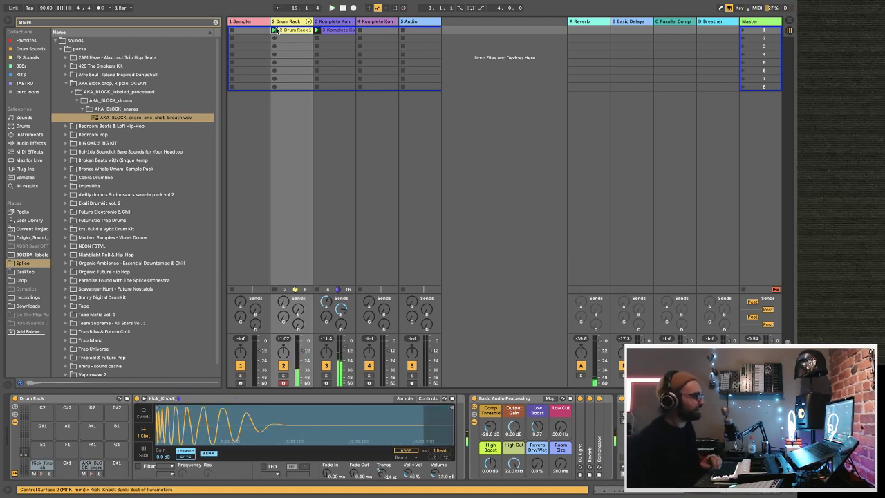
{"action": "key", "text": "Delete"}
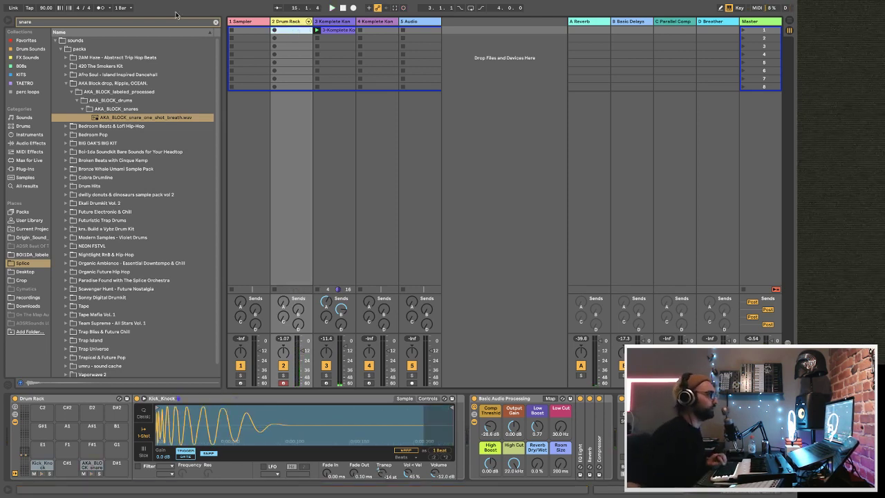
- Search for "snare" again and load EK_snare_illrimuseforfills.wav from the Ekali Drumkit Vol. 2 pack onto the Drum Rack's F#1 pad
{"action": "left_click", "coordinate": [215, 22]}
{"action": "type", "text": "s"}
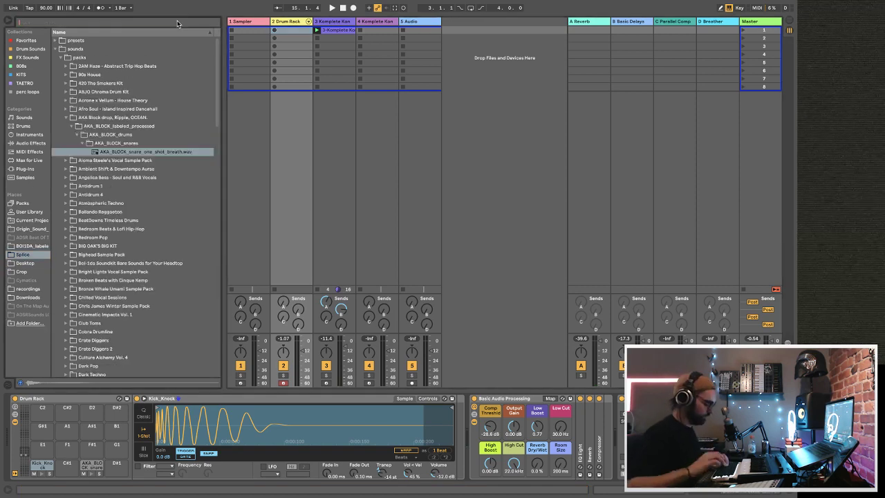
{"action": "type", "text": "nare"}
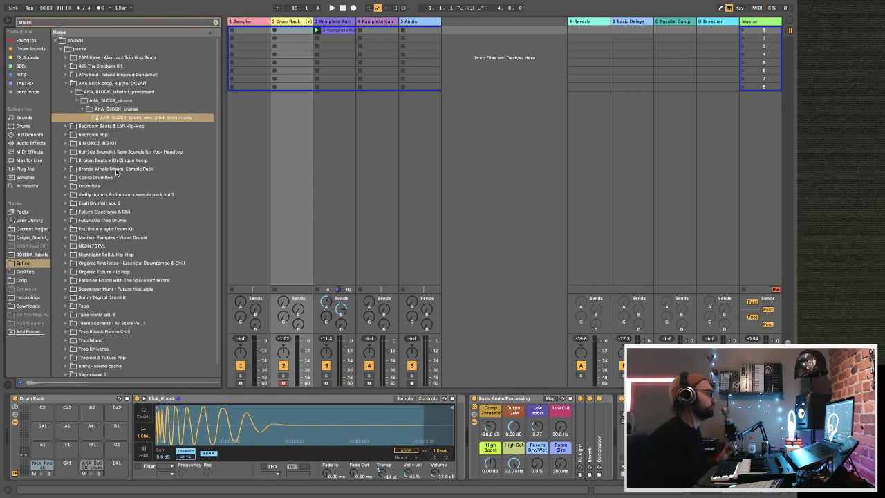
{"action": "left_click", "coordinate": [69, 203]}
{"action": "left_click", "coordinate": [72, 178]}
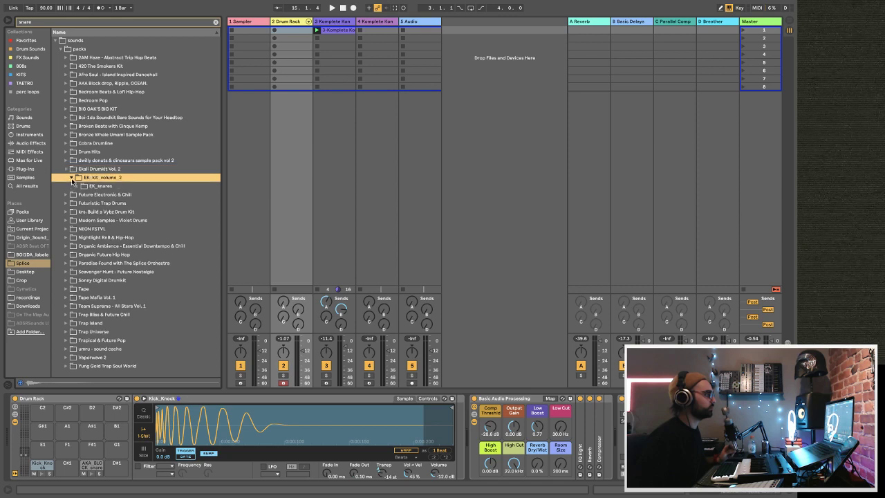
{"action": "left_click", "coordinate": [74, 188]}
{"action": "left_click", "coordinate": [106, 220]}
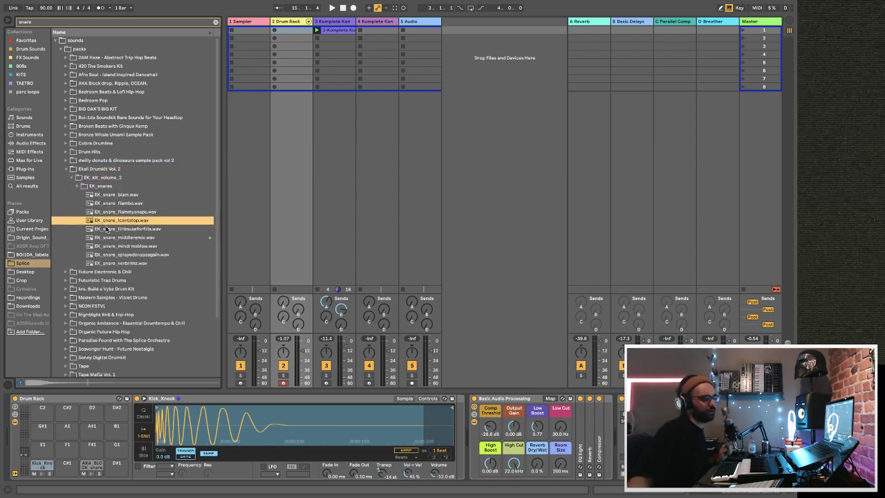
{"action": "left_click", "coordinate": [108, 232]}
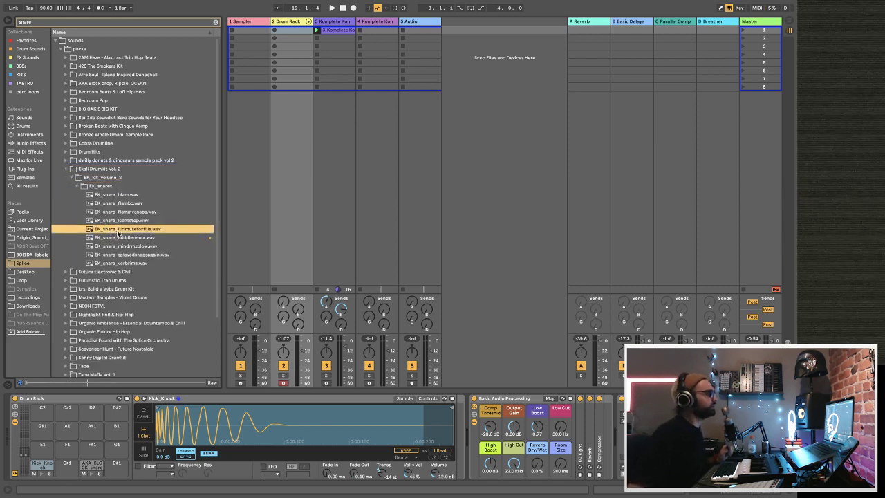
{"action": "left_click_drag", "start_coordinate": [119, 228], "coordinate": [87, 456]}
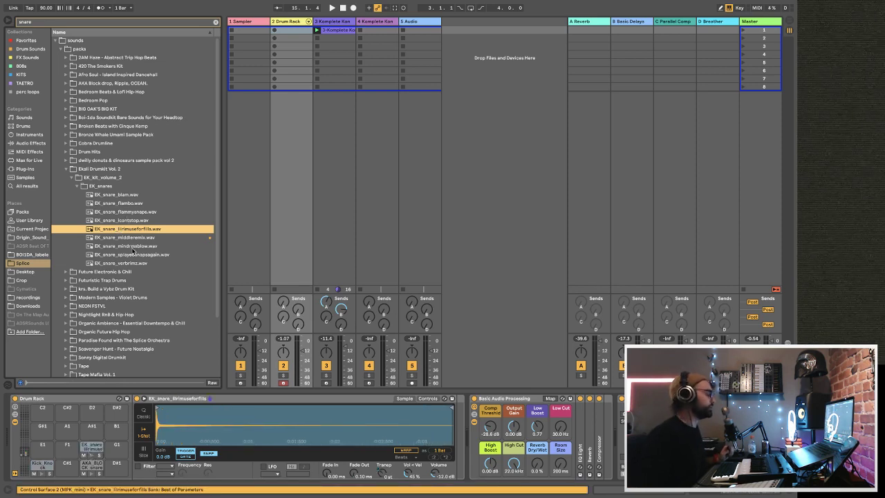
- Audition EK_snare_mindrmxblow.wav and load EK_snare_splayedsnapsagain.wav from the same pack onto the Drum Rack's G1 pad
{"action": "left_click", "coordinate": [133, 247]}
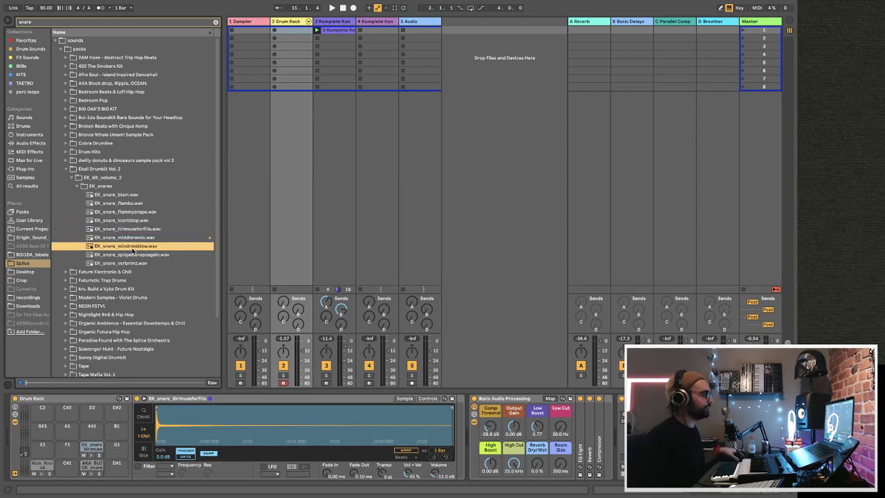
{"action": "left_click", "coordinate": [132, 255]}
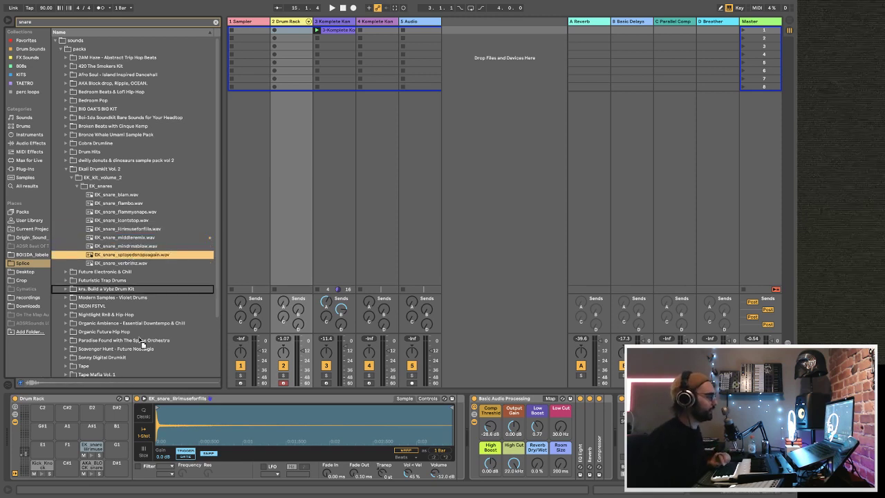
{"action": "left_click_drag", "start_coordinate": [117, 454], "coordinate": [117, 451]}
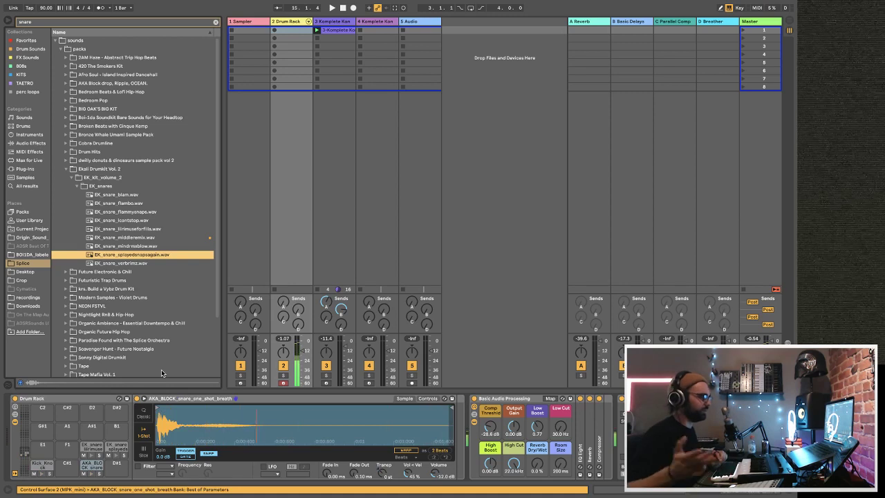
- Record a trial drum pattern with the new snares in the Drum Rack track's first slot and discard the clip
{"action": "key", "text": "shift+F9"}
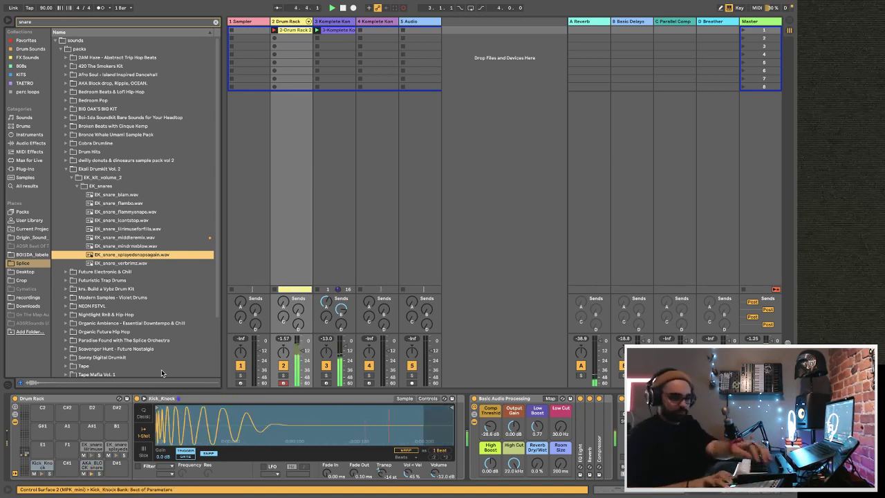
{"action": "double_click", "coordinate": [291, 29]}
{"action": "key", "text": "ctrl+a"}
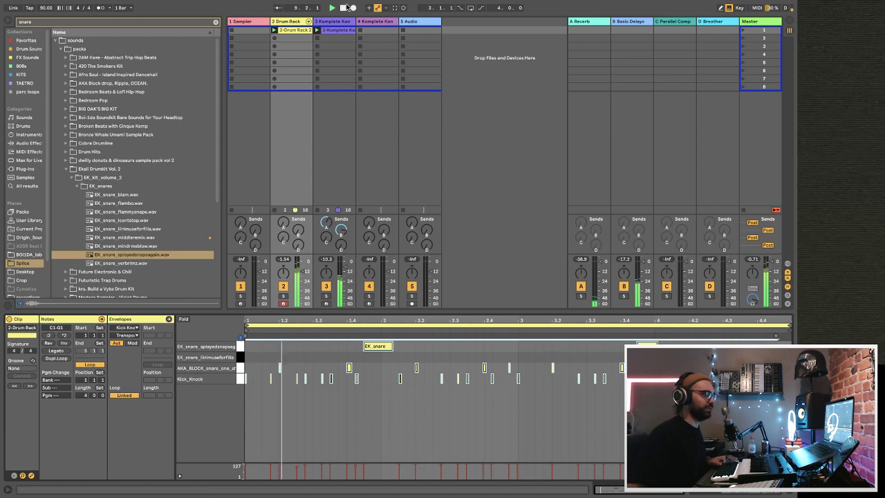
{"action": "left_click", "coordinate": [289, 36]}
{"action": "left_click", "coordinate": [289, 31]}
{"action": "key", "text": "Delete"}
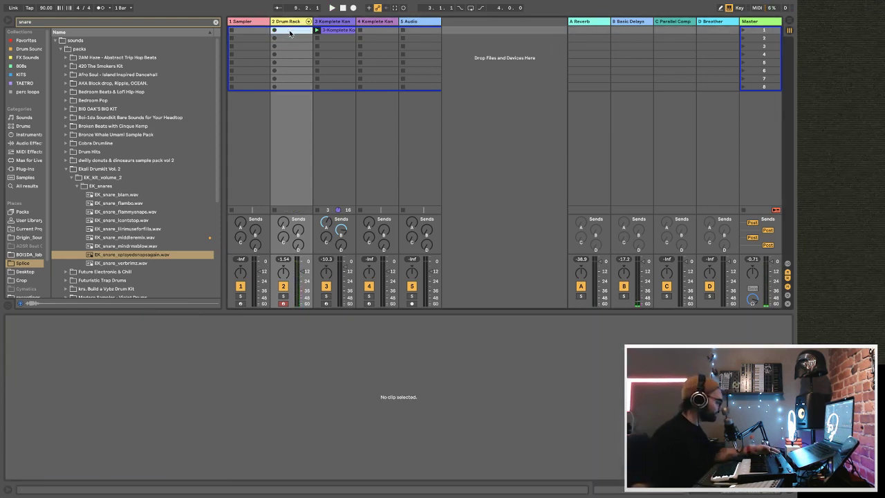
- Record a new drum clip with the metronome on and move its F#1 snare note just before bar 2 up to G1
{"action": "key", "text": "o"}
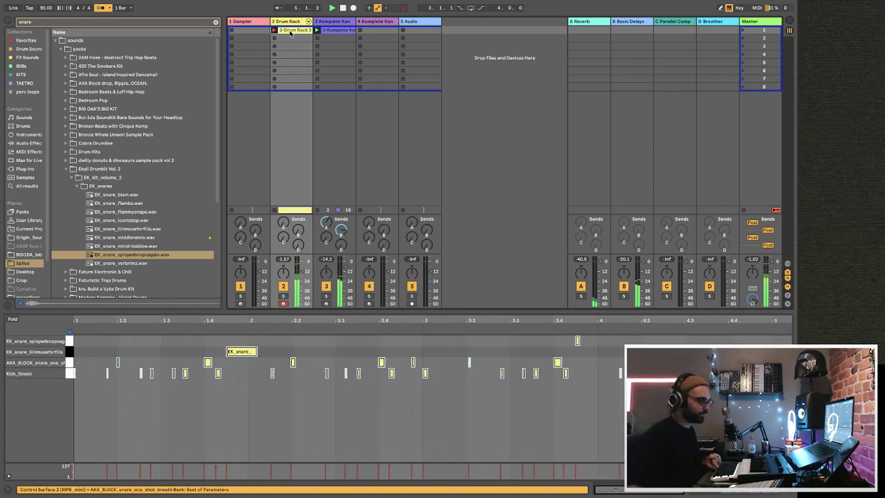
{"action": "right_click", "coordinate": [377, 357]}
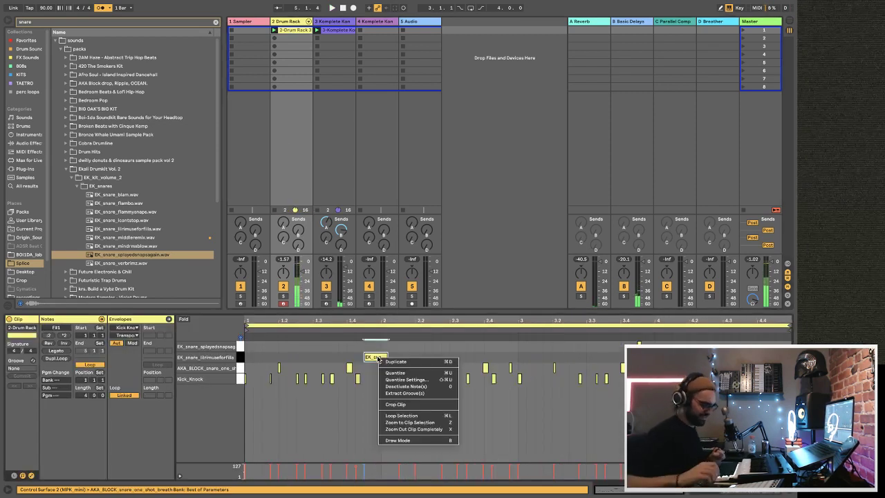
{"action": "left_click", "coordinate": [372, 358]}
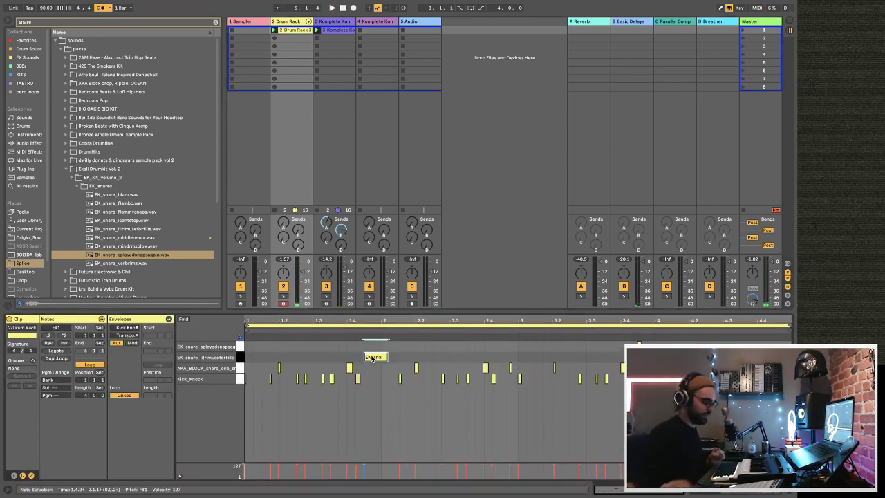
{"action": "left_click_drag", "start_coordinate": [373, 357], "coordinate": [376, 346]}
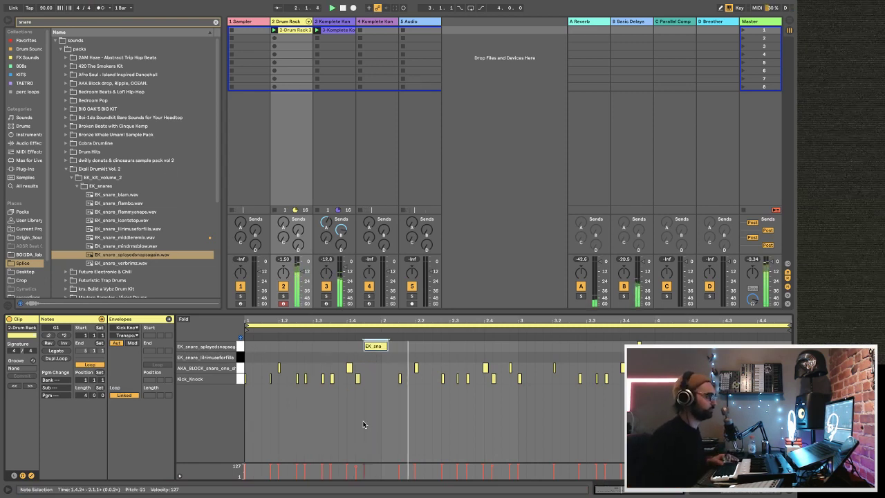
{"action": "key", "text": "ctrl+a"}
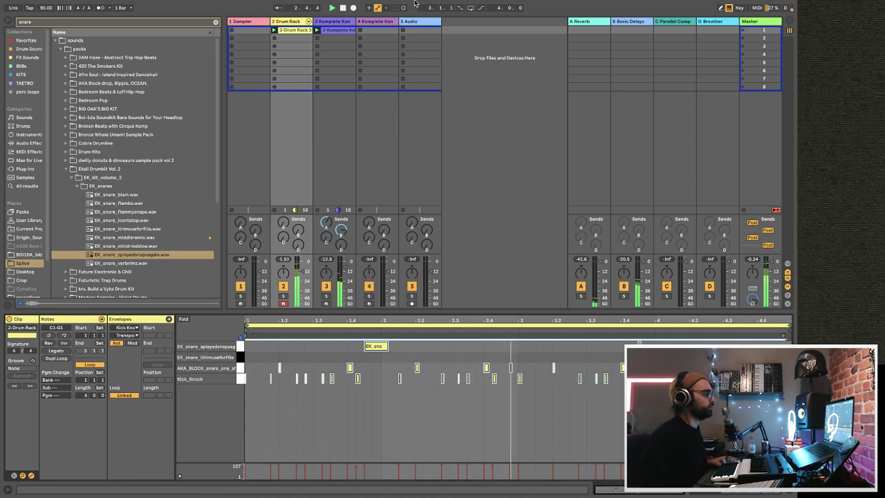
- Add a Compressor to the 3 Komplete Kontrol track, directly before its Utility device
{"action": "left_click", "coordinate": [335, 21]}
{"action": "key", "text": "shift+Tab"}
{"action": "left_click", "coordinate": [36, 143]}
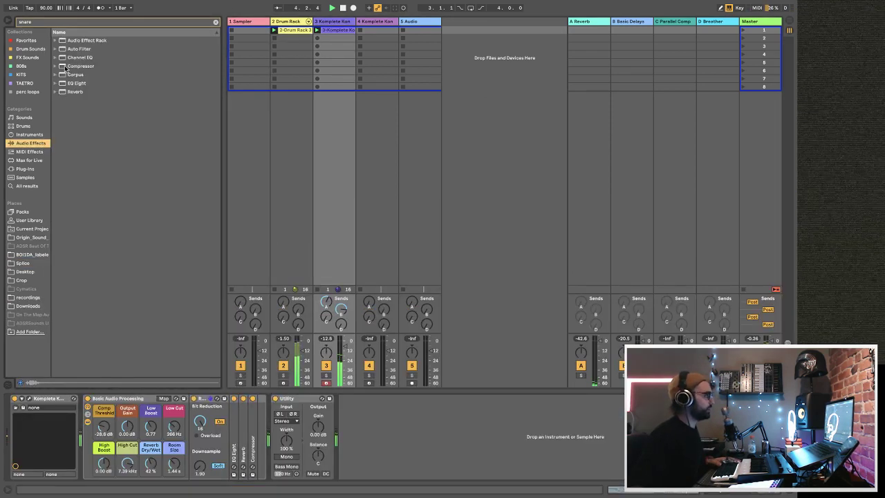
{"action": "left_click", "coordinate": [215, 23]}
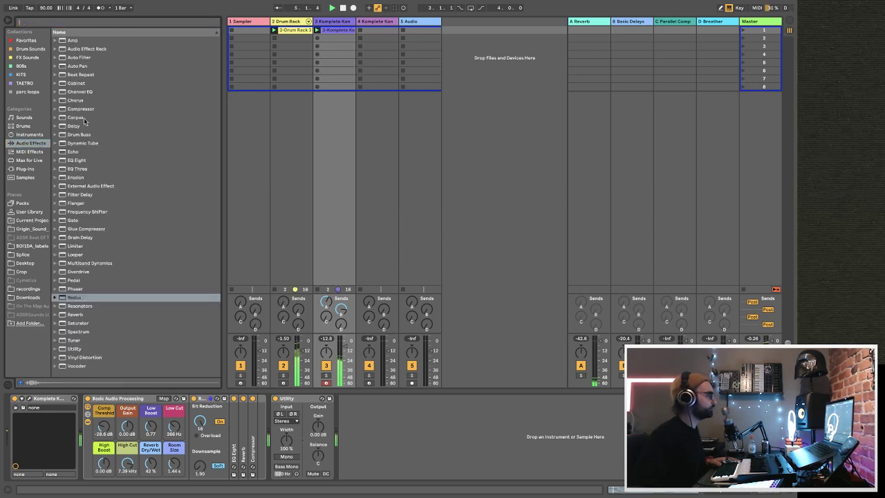
{"action": "left_click_drag", "start_coordinate": [78, 110], "coordinate": [271, 446]}
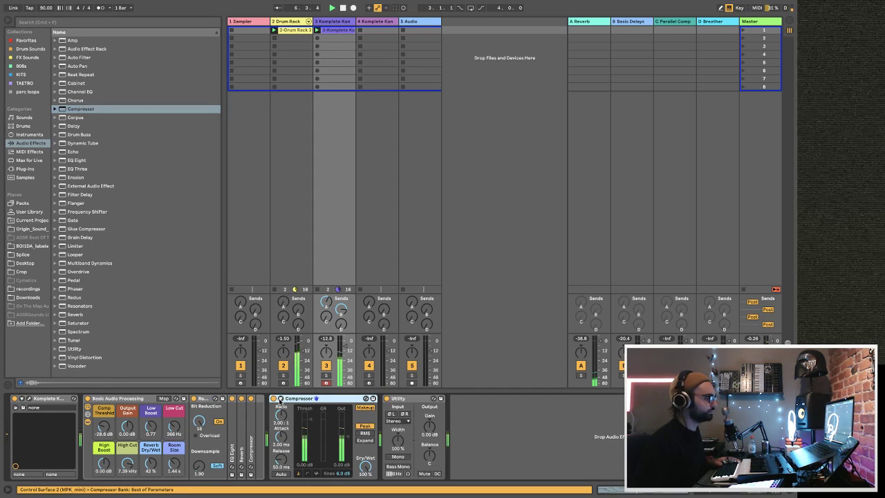
- Enable the Compressor's sidechain with 2-Drum Rack as the source, tapped from Drum Rack | Kick Knock | Pre FX
{"action": "left_click", "coordinate": [280, 398]}
{"action": "left_click", "coordinate": [287, 407]}
{"action": "left_click", "coordinate": [294, 422]}
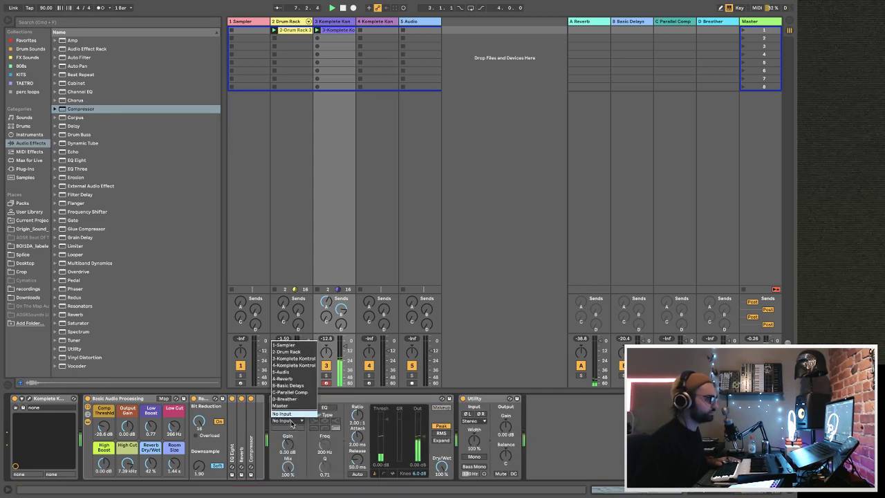
{"action": "left_click", "coordinate": [305, 352]}
{"action": "left_click", "coordinate": [291, 429]}
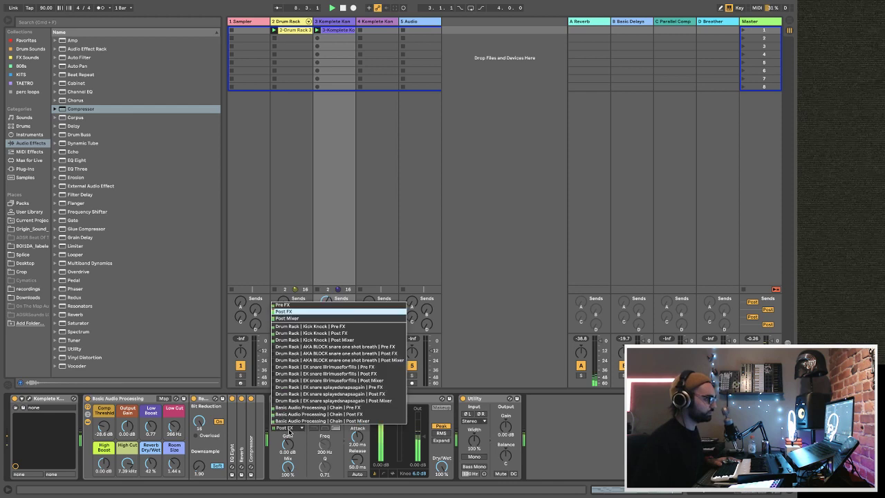
{"action": "left_click", "coordinate": [308, 328]}
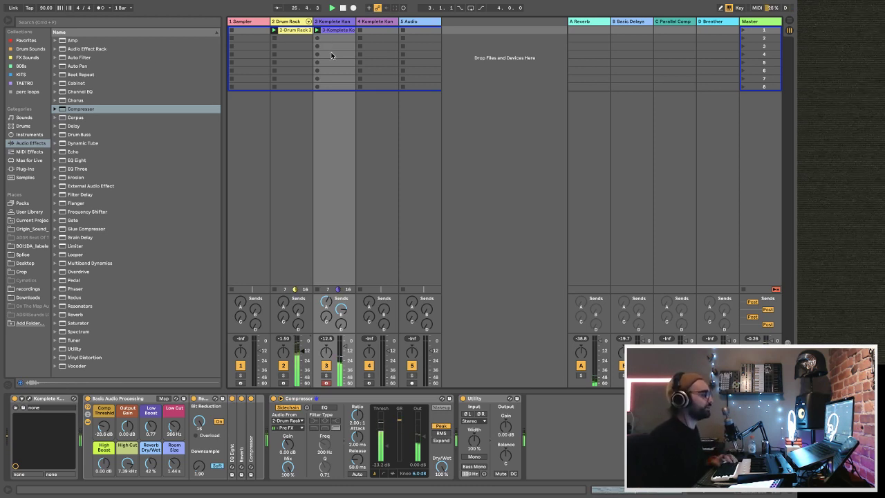
- Add a Drum Buss effect to the Kick_Knock pad on the 2 Drum Rack track
{"action": "left_click", "coordinate": [289, 23]}
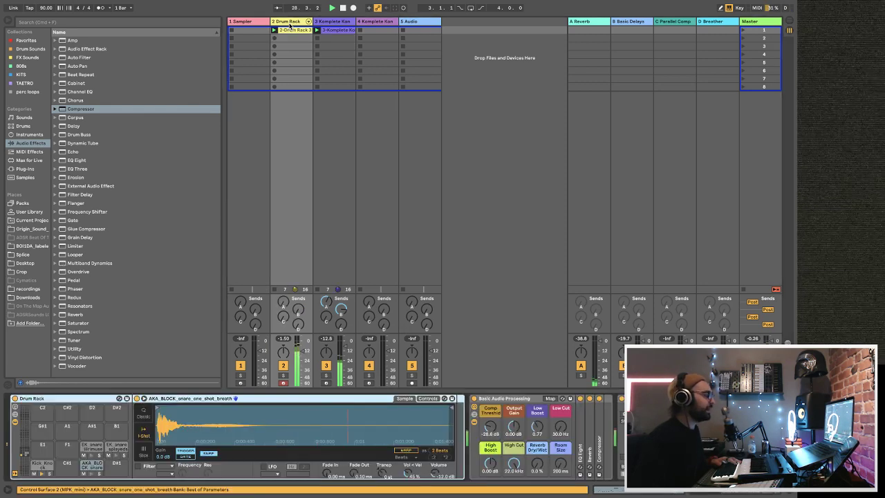
{"action": "left_click", "coordinate": [81, 134]}
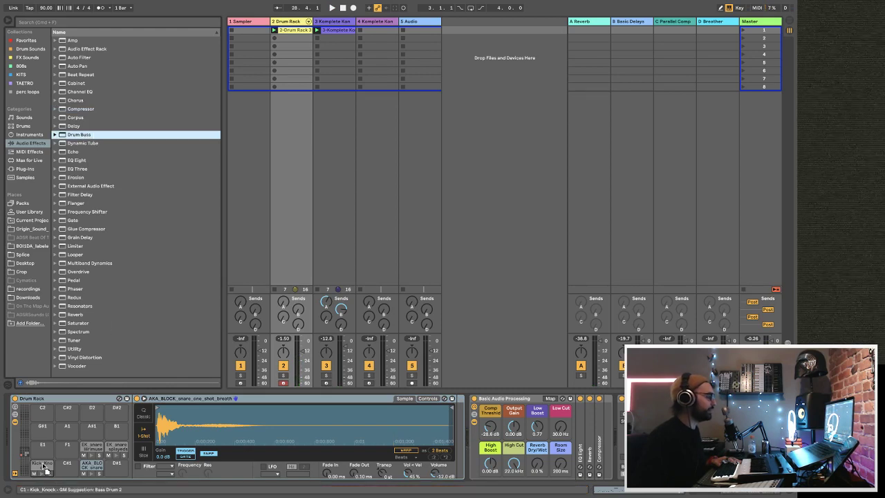
{"action": "left_click_drag", "start_coordinate": [43, 467], "coordinate": [43, 466]}
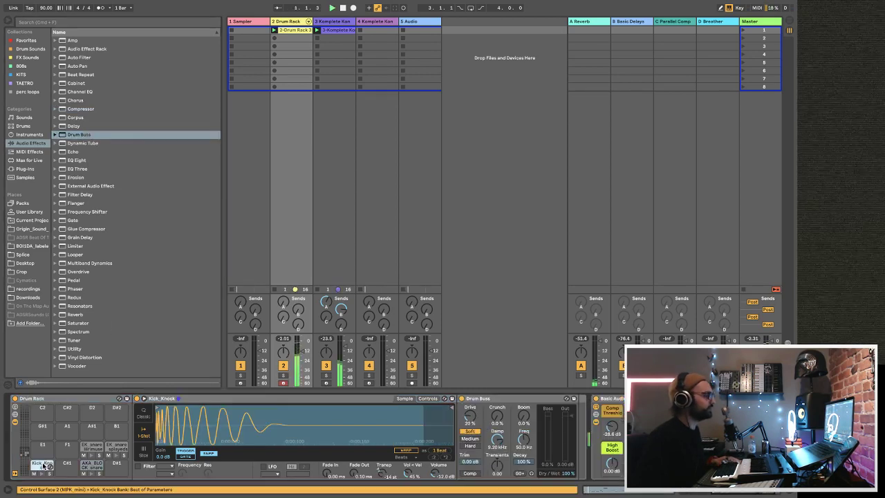
- Try some Crunch on the kick's Drum Buss, reset it to 0%, and set Drive to 44%
{"action": "left_click_drag", "start_coordinate": [501, 423], "coordinate": [501, 407]}
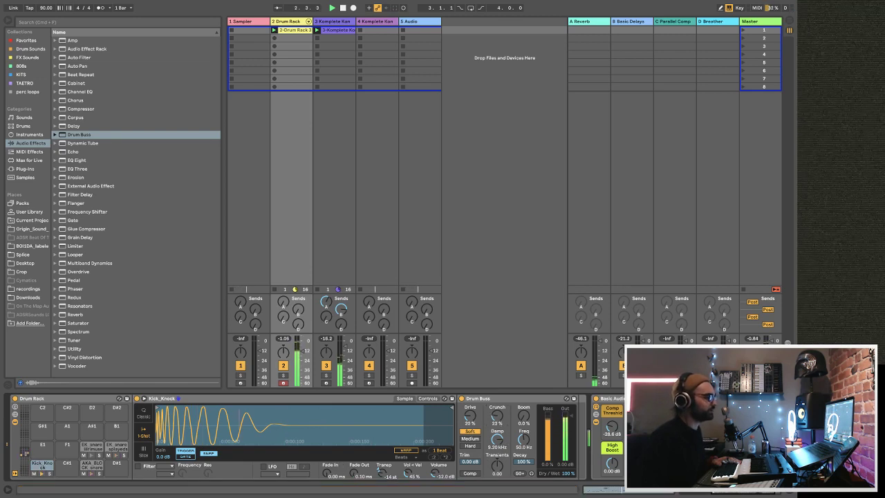
{"action": "key", "text": "Delete"}
{"action": "left_click_drag", "start_coordinate": [469, 423], "coordinate": [470, 412]}
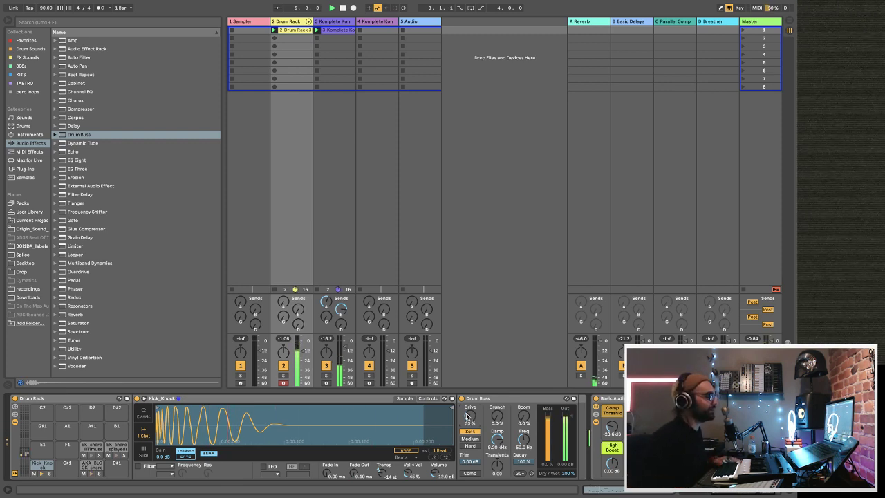
{"action": "left_click_drag", "start_coordinate": [469, 418], "coordinate": [470, 412]}
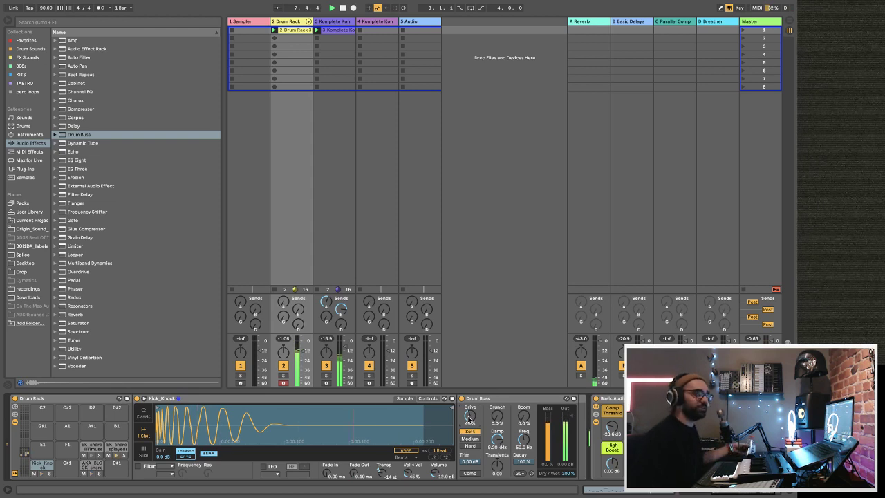
{"action": "left_click_drag", "start_coordinate": [470, 419], "coordinate": [470, 421]}
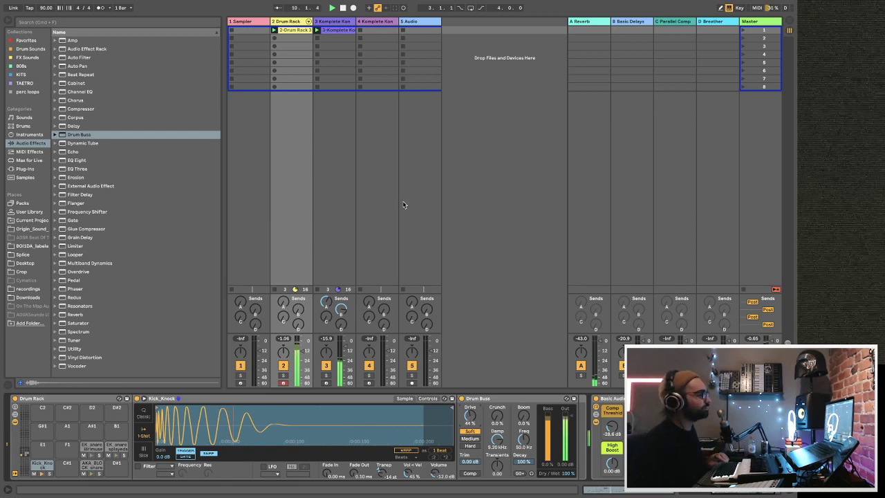
- Add a Chorus to the 3 Komplete Kontrol track and place it directly before the sidechained Compressor
{"action": "left_click", "coordinate": [7, 22]}
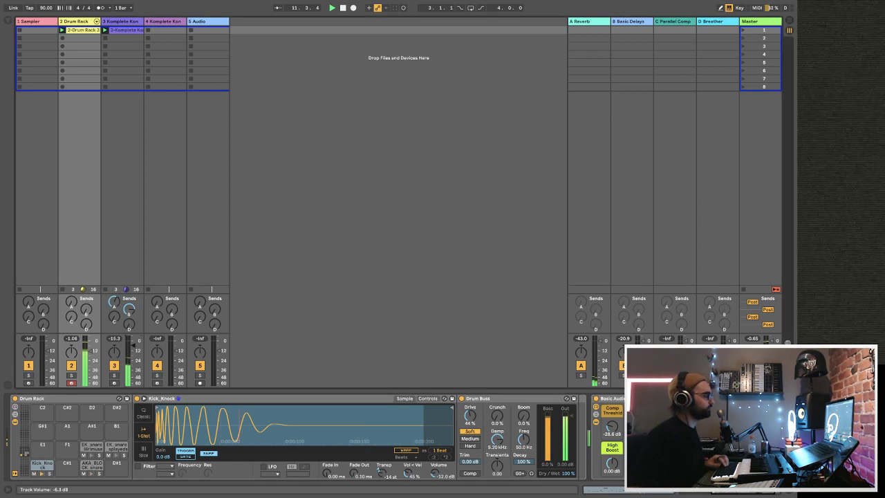
{"action": "left_click", "coordinate": [127, 22]}
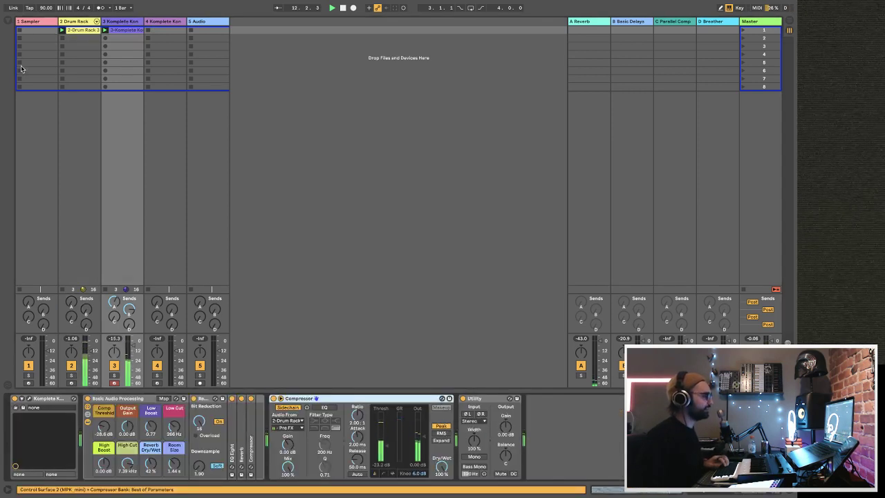
{"action": "left_click", "coordinate": [11, 22]}
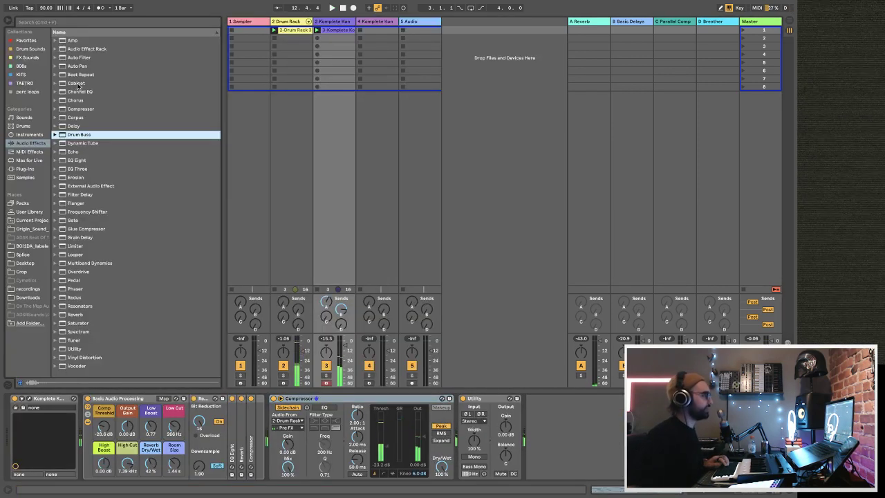
{"action": "left_click_drag", "start_coordinate": [75, 101], "coordinate": [332, 25]}
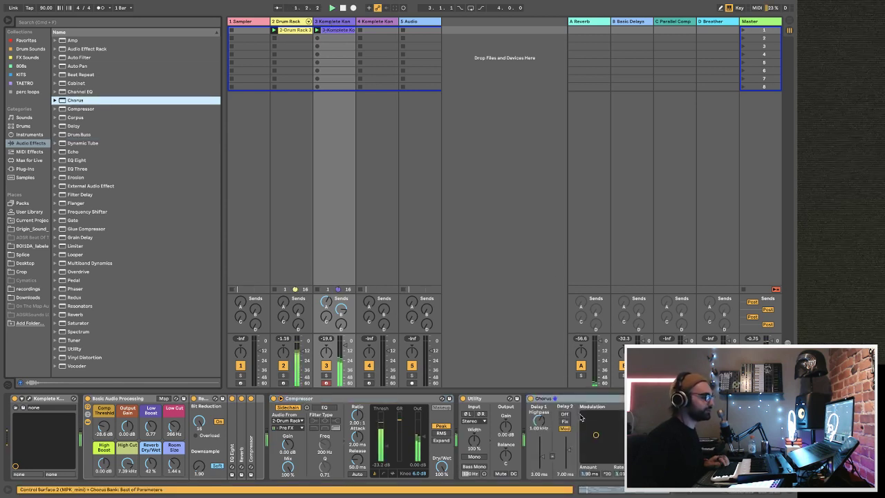
{"action": "left_click", "coordinate": [270, 443]}
{"action": "left_click_drag", "start_coordinate": [270, 441], "coordinate": [271, 441]}
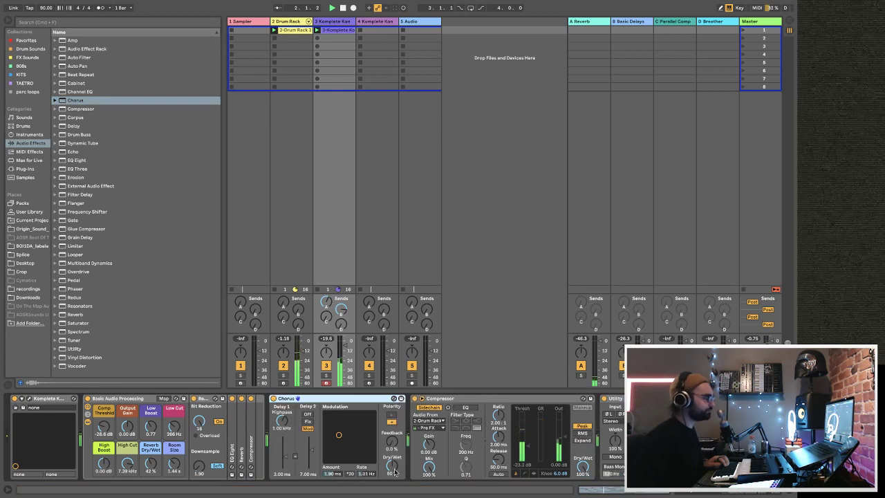
- Set Chorus Dry/Wet to 22%, Reverb Dry/Wet to 43%, Comp Threshold to -32.9 dB with more Output Gain, and the sidechained Compressor's Dry/Wet to 84%
{"action": "left_click_drag", "start_coordinate": [151, 463], "coordinate": [150, 466]}
{"action": "left_click_drag", "start_coordinate": [104, 425], "coordinate": [128, 422]}
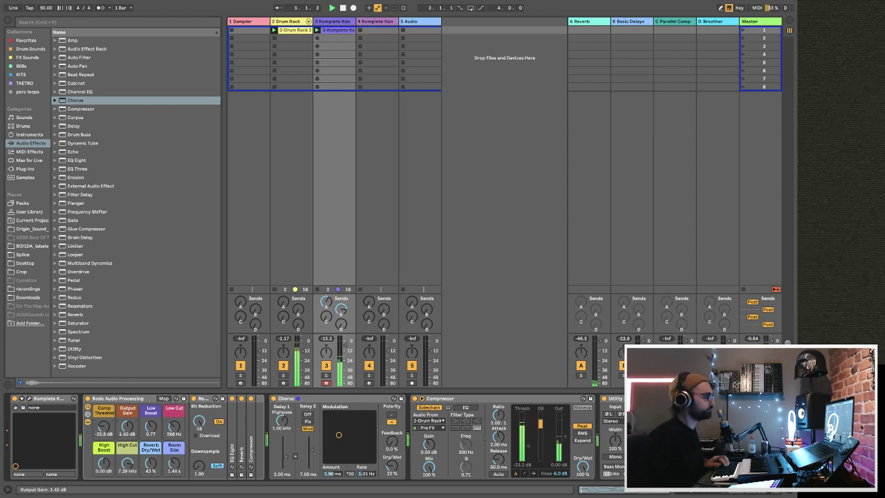
{"action": "left_click_drag", "start_coordinate": [583, 463], "coordinate": [583, 468]}
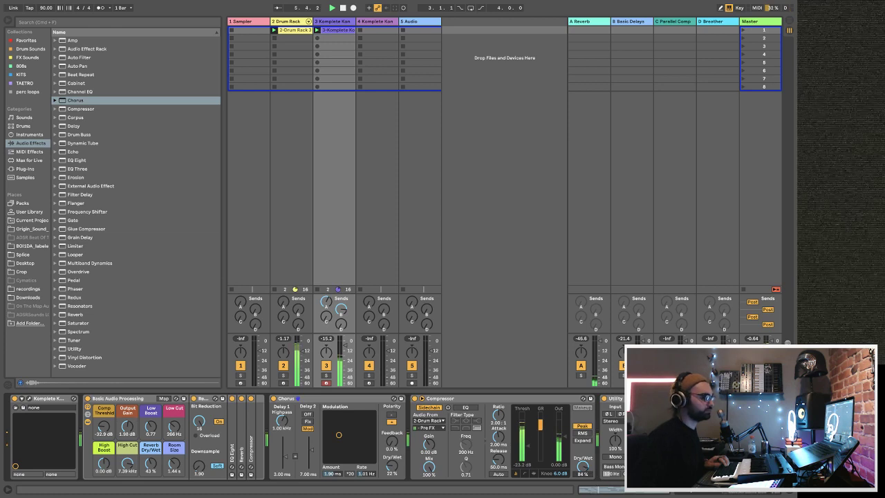
{"action": "left_click", "coordinate": [377, 23]}
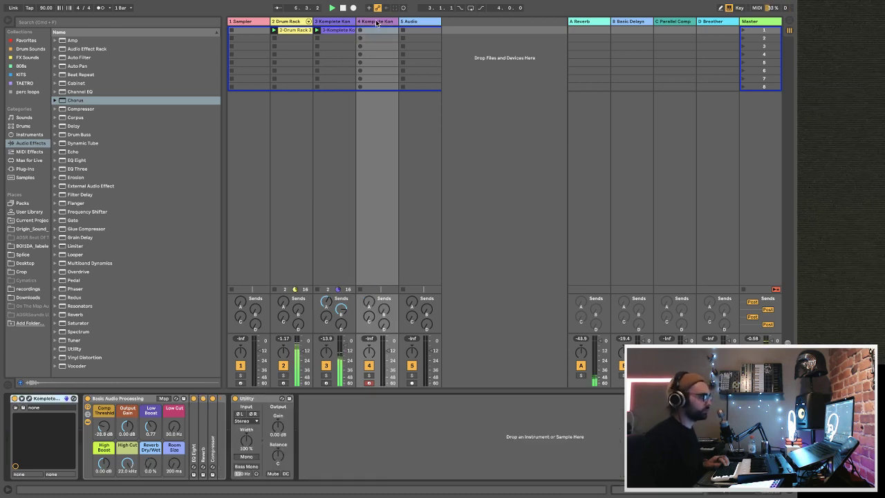
{"action": "left_click", "coordinate": [29, 400]}
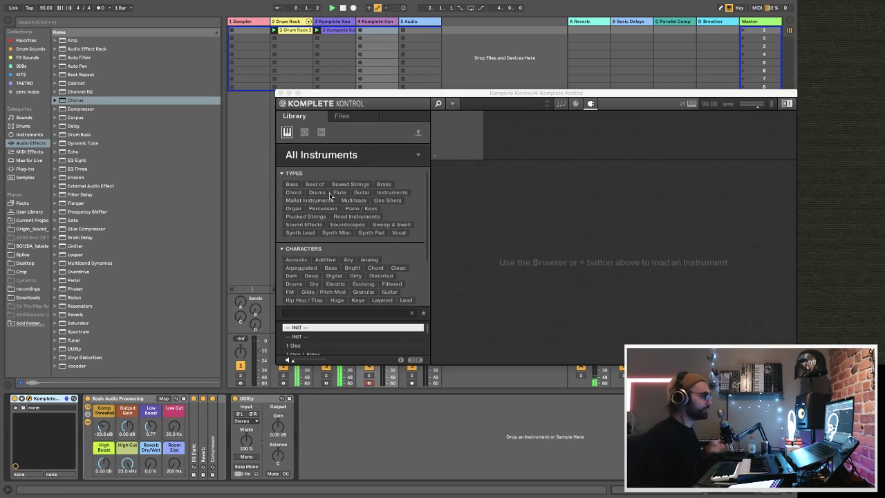
{"action": "left_click", "coordinate": [279, 93]}
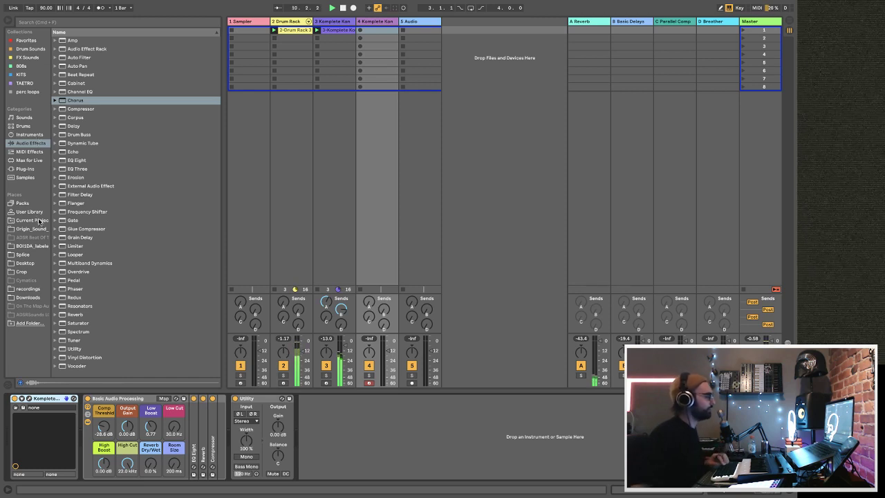
- Replace the empty Komplete Kontrol instrument on the fourth track with the Pigments VST plug-in
{"action": "left_click", "coordinate": [34, 172]}
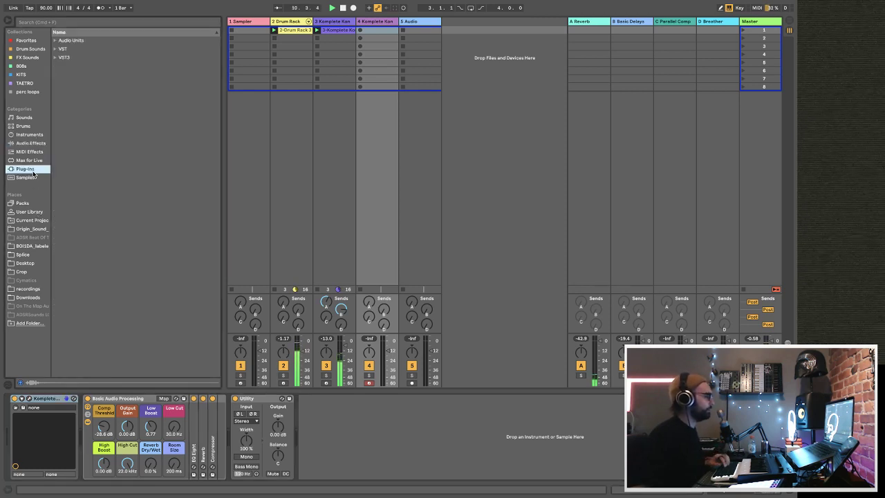
{"action": "left_click", "coordinate": [55, 50]}
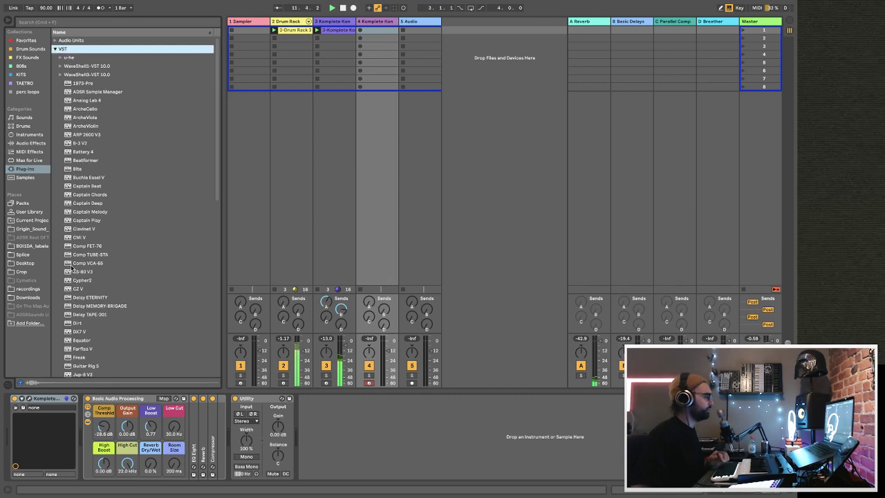
{"action": "scroll", "coordinate": [71, 262], "scroll_direction": "down", "scroll_amount": 10}
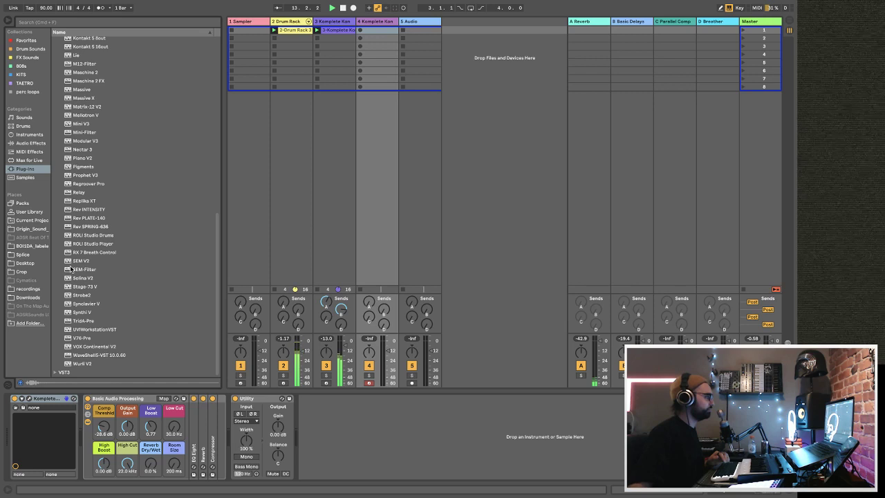
{"action": "scroll", "coordinate": [70, 267], "scroll_direction": "up", "scroll_amount": 1}
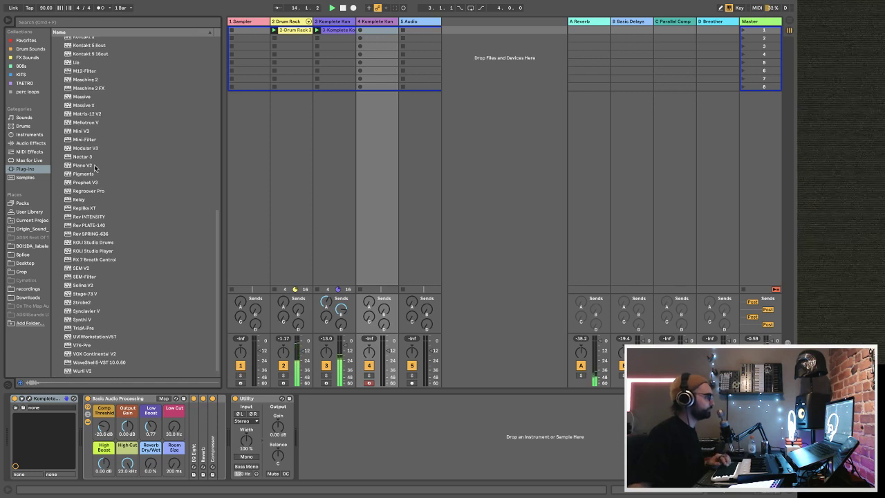
{"action": "left_click_drag", "start_coordinate": [86, 174], "coordinate": [240, 156]}
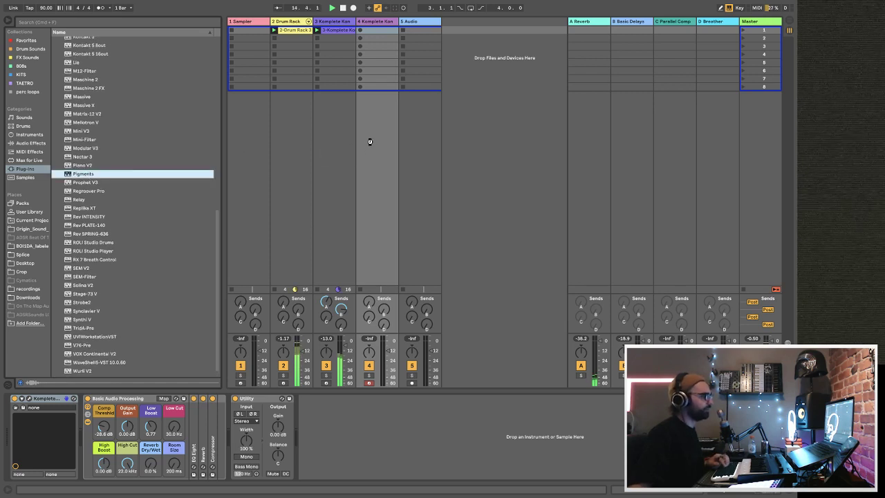
{"action": "left_click_drag", "start_coordinate": [370, 142], "coordinate": [371, 141]}
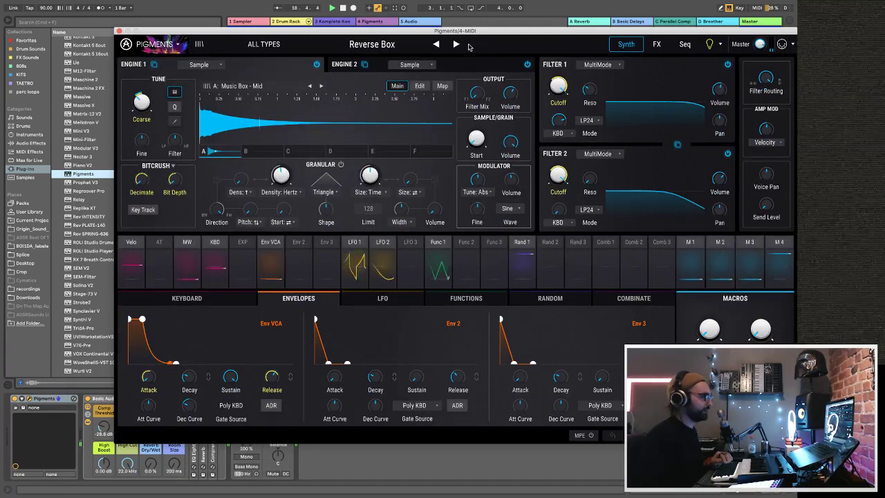
- Browse the Pigments presets to Ice Kings and move the plug-in window clear of the track's clip slots
{"action": "left_click", "coordinate": [459, 46]}
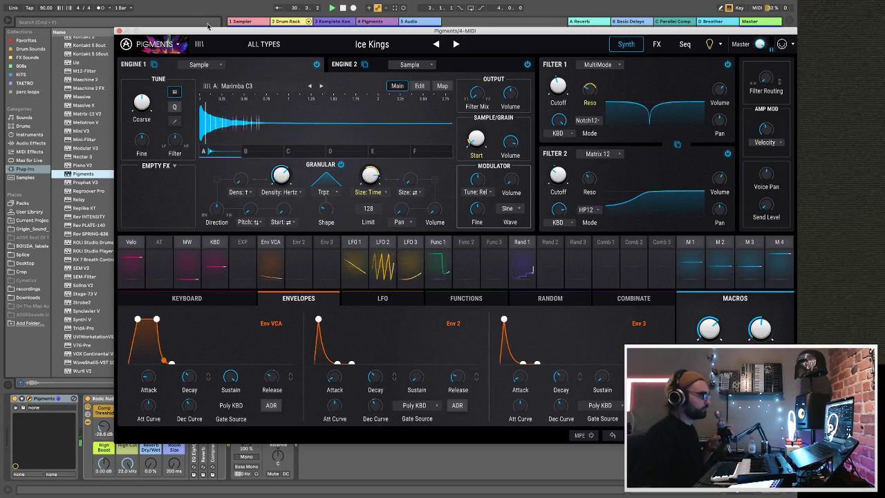
{"action": "left_click_drag", "start_coordinate": [208, 29], "coordinate": [207, 83]}
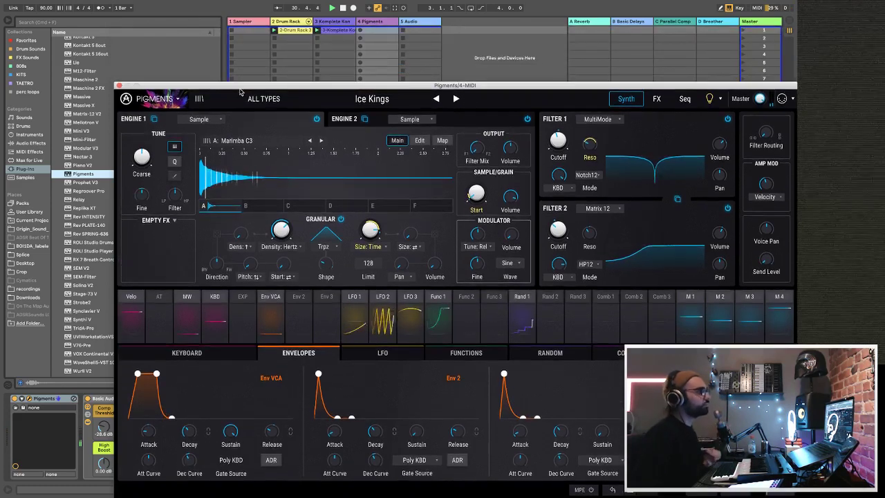
- Record a four-bar Pigments clip in the fourth track's first slot and review its notes
{"action": "left_click", "coordinate": [361, 31]}
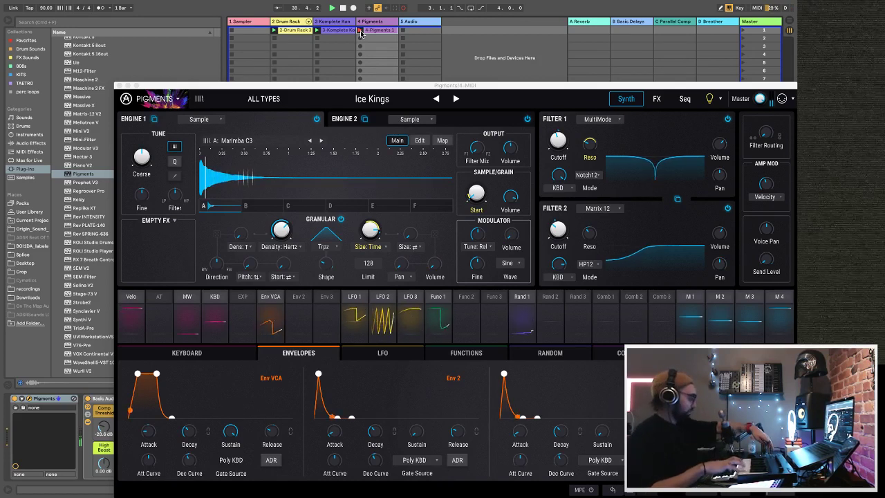
{"action": "left_click", "coordinate": [360, 31]}
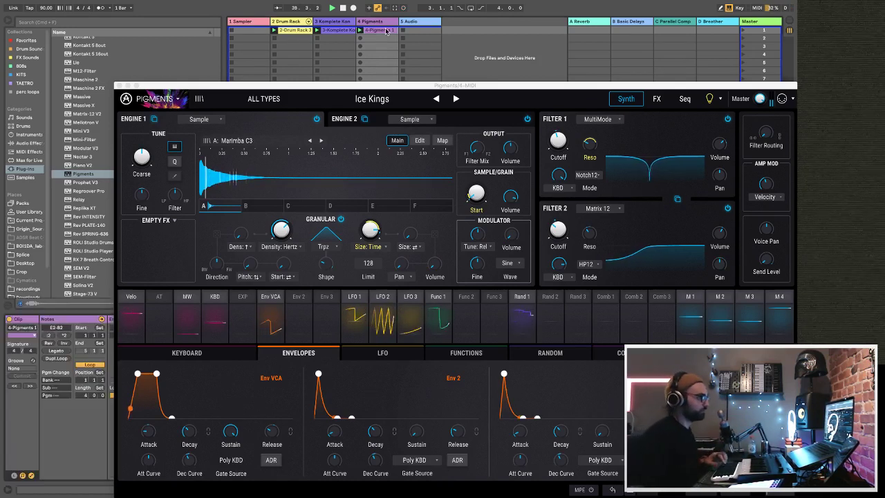
{"action": "key", "text": "super+alt+p"}
{"action": "key", "text": "super+a"}
{"action": "left_click", "coordinate": [462, 367]}
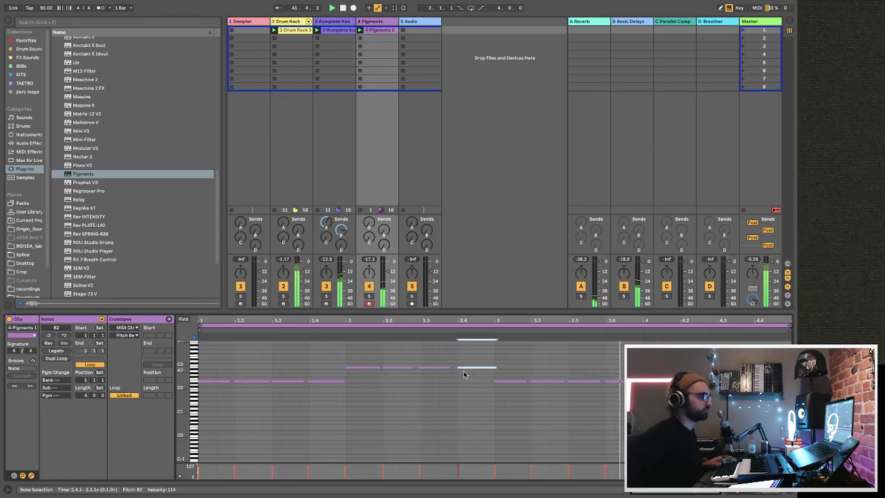
- Copy the sidechained Compressor from the 3 Komplete Kontrol track to the end of the Pigments track's device chain
{"action": "left_click", "coordinate": [337, 30]}
{"action": "key", "text": "shift+Tab"}
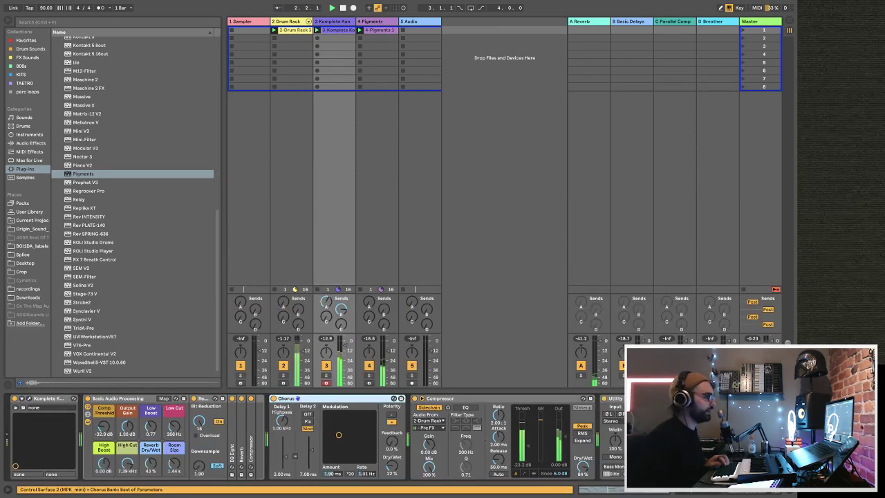
{"action": "left_click", "coordinate": [496, 400]}
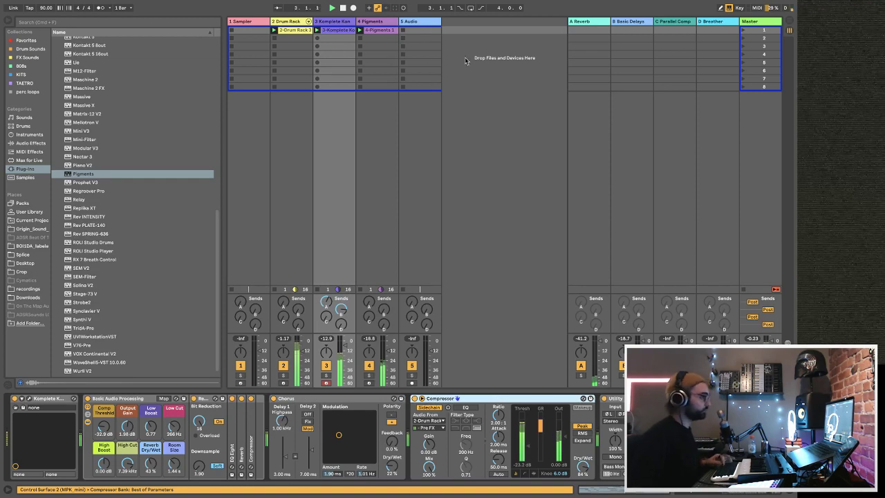
{"action": "left_click", "coordinate": [376, 207]}
{"action": "key", "text": "ctrl+v"}
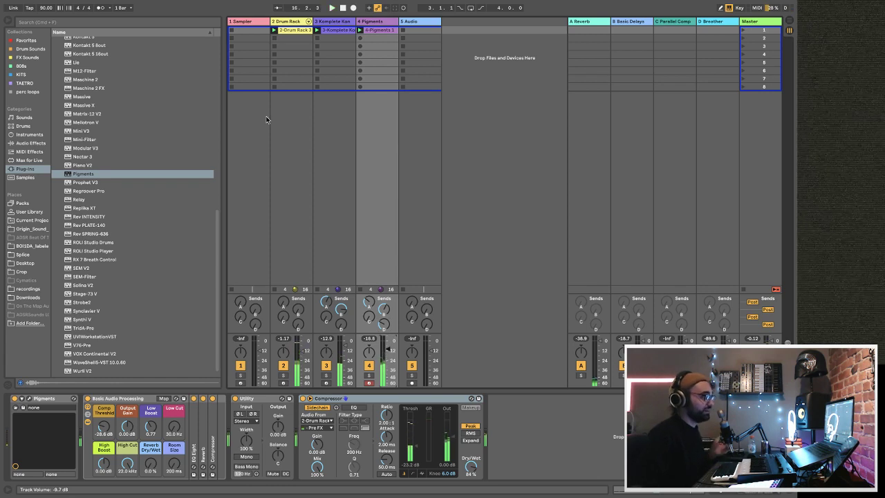
- Select the 1 Sampler track and search the library's samples for "vocal"
{"action": "left_click", "coordinate": [244, 21]}
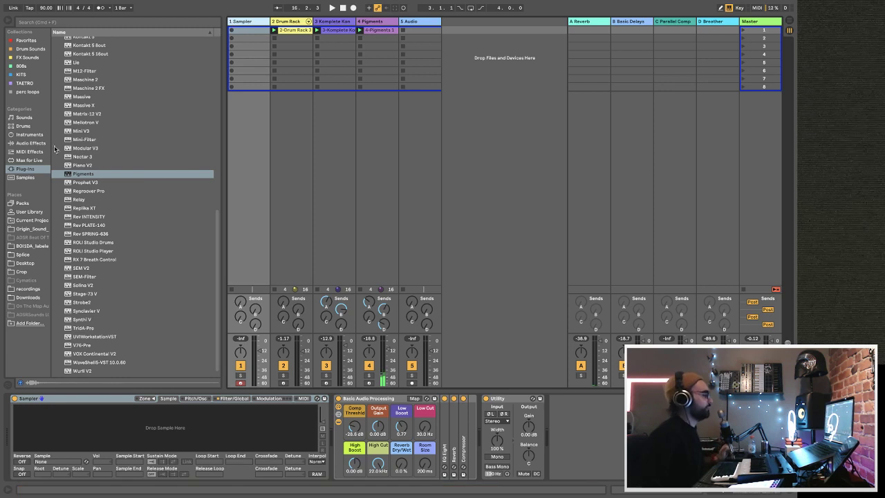
{"action": "left_click", "coordinate": [35, 137]}
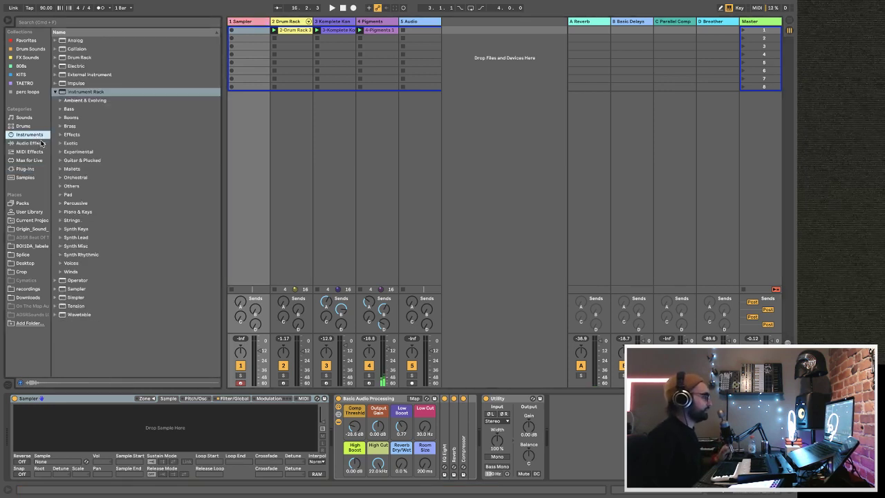
{"action": "left_click", "coordinate": [28, 178]}
{"action": "left_click", "coordinate": [51, 22]}
{"action": "type", "text": "vocal"}
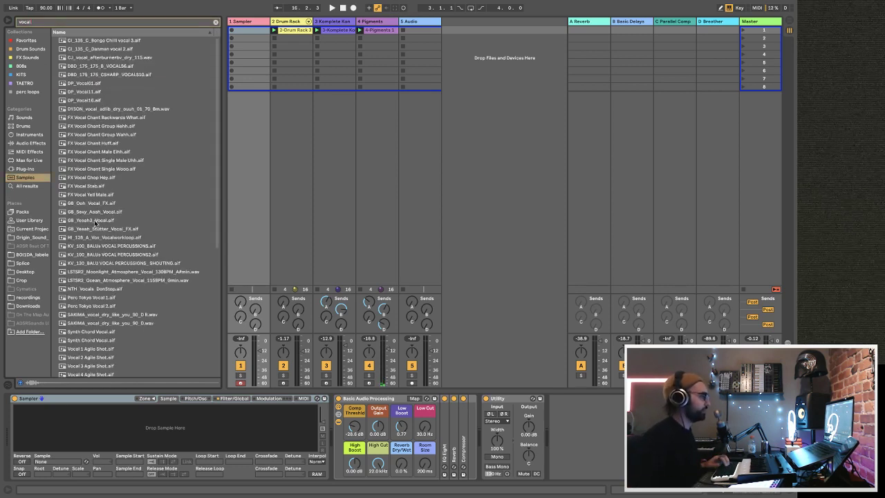
- Preview KV_100_BALUs VOCAL PERCUSSIONS.aif and convert the first track's empty Sampler into a Simpler
{"action": "left_click", "coordinate": [101, 247]}
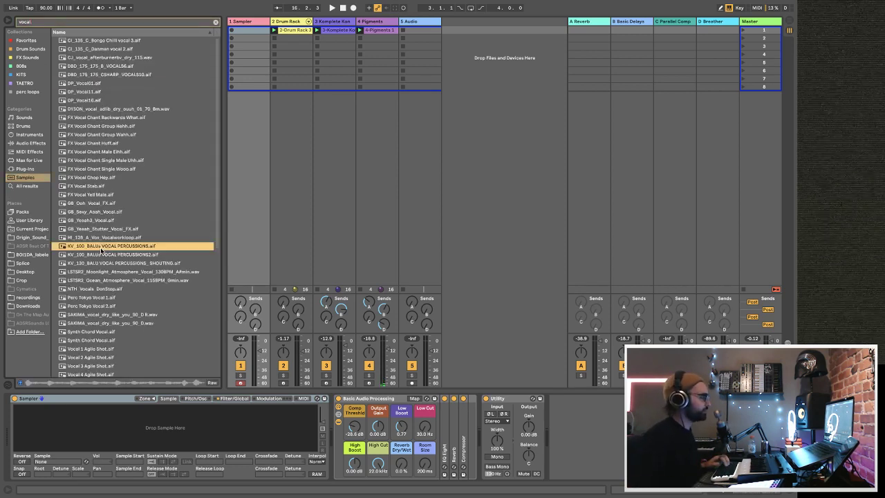
{"action": "right_click", "coordinate": [112, 399]}
{"action": "left_click", "coordinate": [135, 399]}
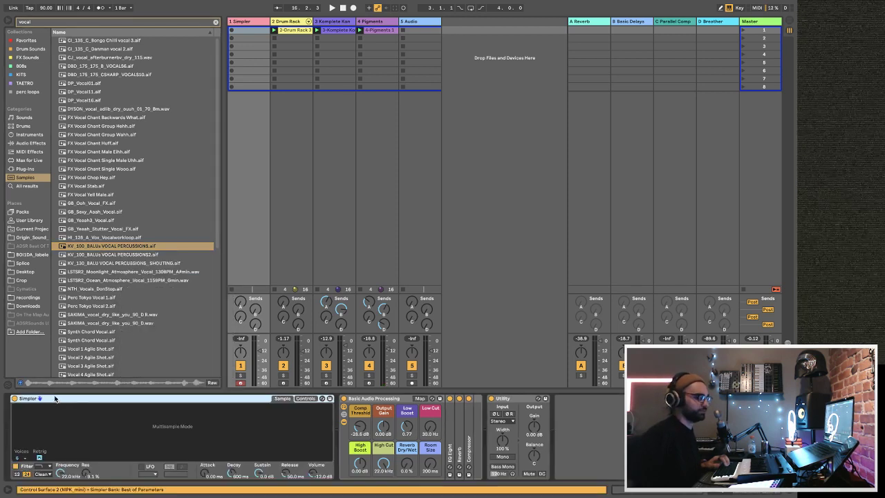
- Audition the vocal samples from the KV_100 percussion files down to the two SAKIMA_vocal_dry_like_you_90 files
{"action": "key", "text": "Down"}
{"action": "key", "text": "Down"}
{"action": "key", "text": "Down"}
{"action": "key", "text": "Down"}
{"action": "key", "text": "Down"}
{"action": "key", "text": "Down"}
{"action": "key", "text": "Down"}
{"action": "key", "text": "Down"}
{"action": "key", "text": "Down"}
{"action": "key", "text": "Down"}
{"action": "key", "text": "Down"}
{"action": "left_click", "coordinate": [94, 323]}
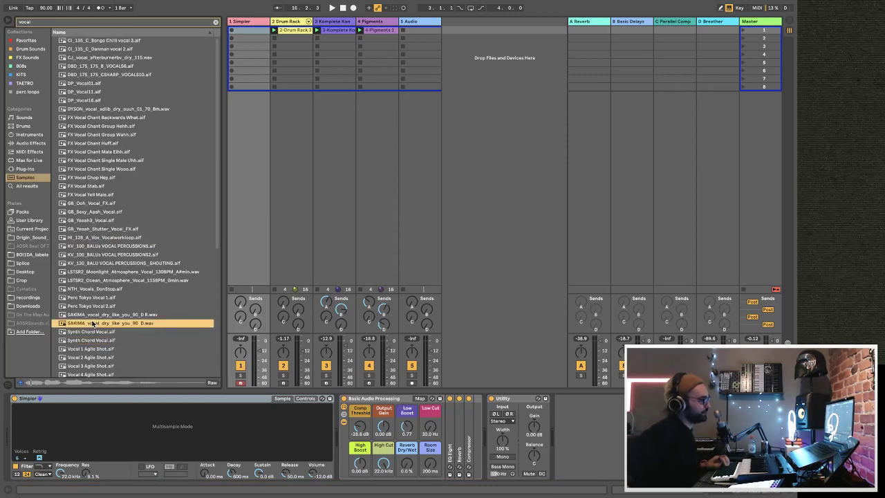
{"action": "left_click", "coordinate": [90, 314]}
- Audition the Vocal Chant and Vocal Chop one-shots and load Vocal Chop Female UhYuh Low.aif into the Simpler
{"action": "scroll", "coordinate": [88, 315], "scroll_direction": "down", "scroll_amount": 5}
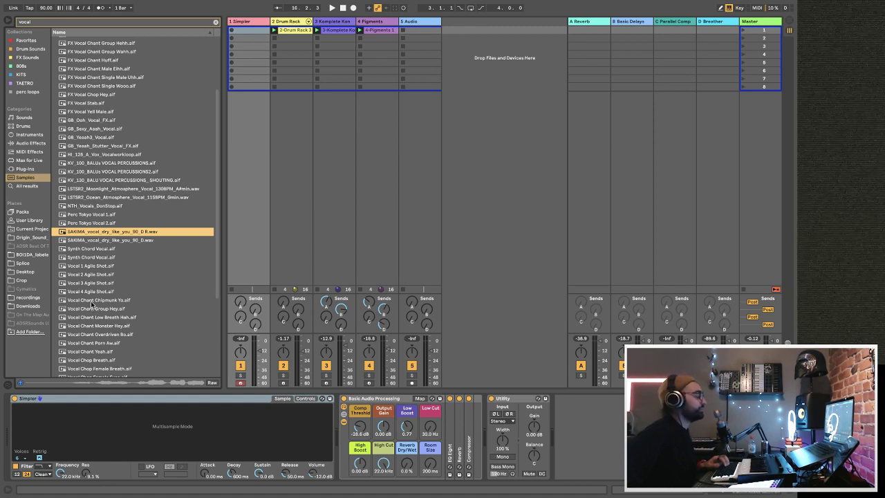
{"action": "scroll", "coordinate": [91, 301], "scroll_direction": "down", "scroll_amount": 3}
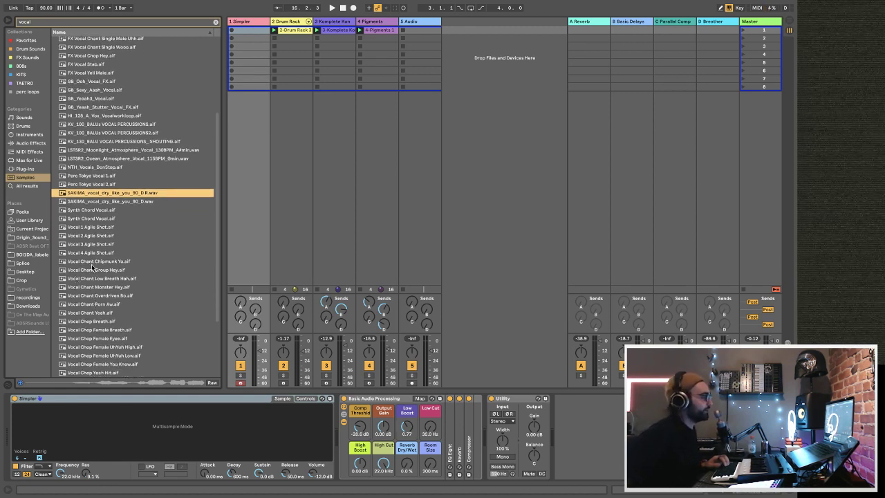
{"action": "left_click", "coordinate": [91, 263]}
{"action": "left_click", "coordinate": [92, 286]}
{"action": "left_click", "coordinate": [95, 304]}
{"action": "scroll", "coordinate": [96, 307], "scroll_direction": "down", "scroll_amount": 3}
{"action": "left_click", "coordinate": [96, 305]}
{"action": "scroll", "coordinate": [95, 305], "scroll_direction": "down", "scroll_amount": 2}
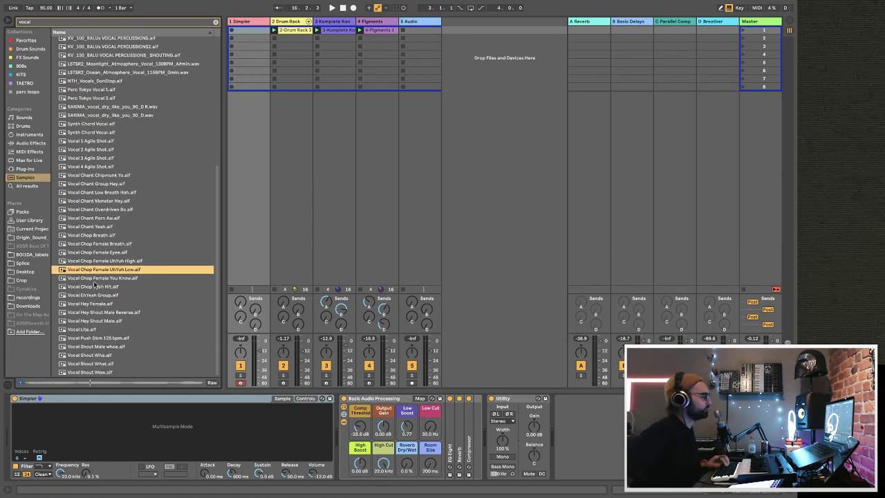
{"action": "left_click_drag", "start_coordinate": [90, 273], "coordinate": [149, 440]}
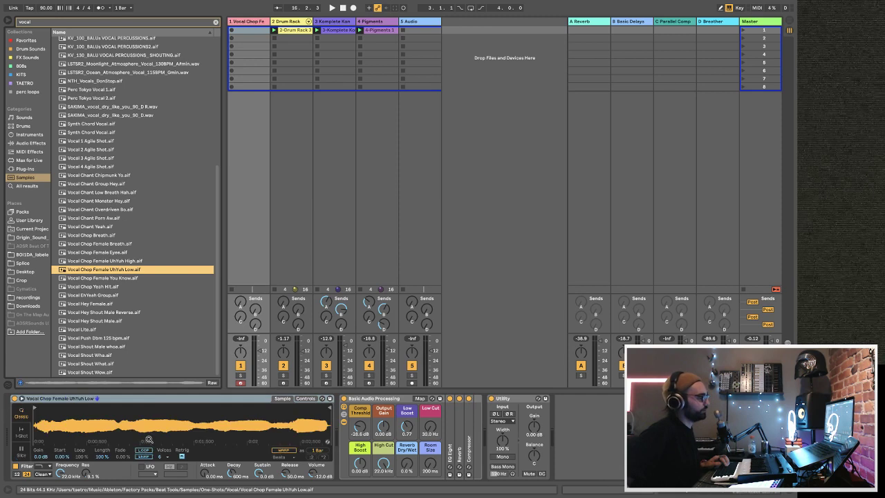
- With the beat playing, set the vocal rack's Low Cut to 327 Hz and warp the vocal sample in Tones mode
{"action": "key", "text": "space"}
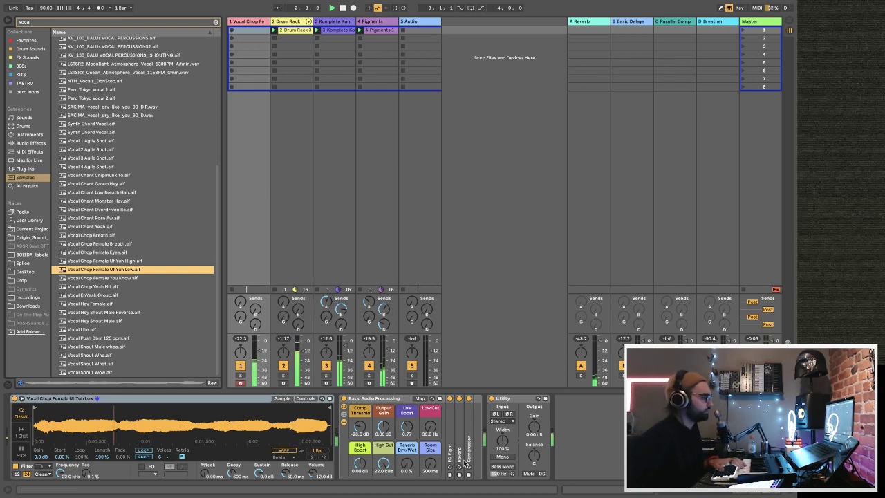
{"action": "left_click_drag", "start_coordinate": [431, 431], "coordinate": [431, 408]}
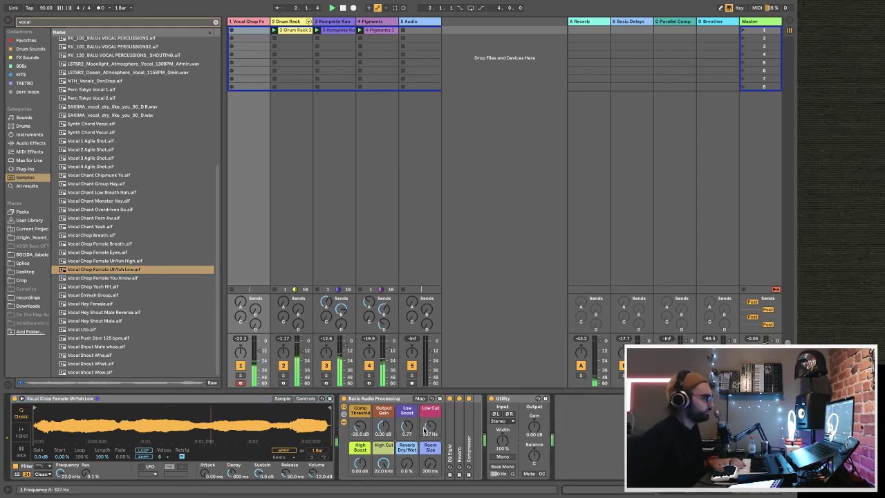
{"action": "left_click", "coordinate": [279, 456]}
{"action": "left_click", "coordinate": [285, 425]}
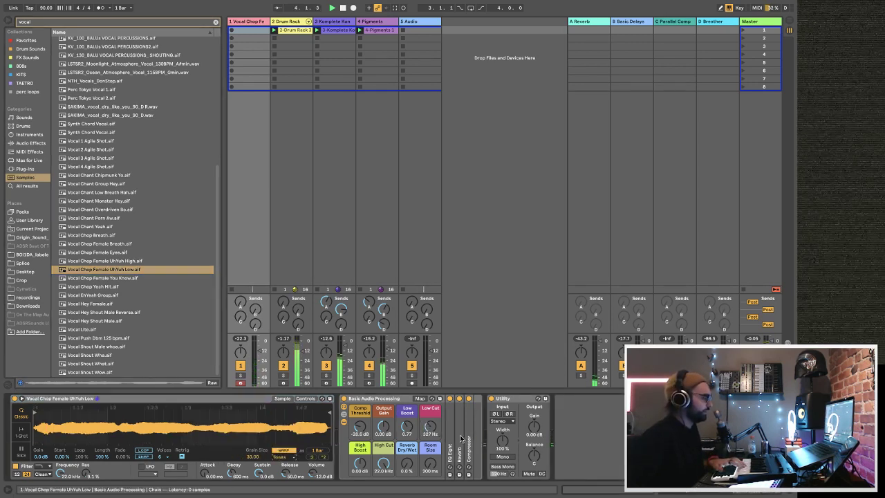
- Set the vocal rack's Reverb Dry/Wet to 47 %, Room Size to 5.07 s, Low Cut to 175 Hz and High Cut to 13.1 kHz
{"action": "mouse_move", "coordinate": [417, 468]}
{"action": "left_mouse_down"}
{"action": "mouse_move", "coordinate": [430, 446]}
{"action": "mouse_move", "coordinate": [431, 465]}
{"action": "mouse_move", "coordinate": [408, 463]}
{"action": "left_mouse_up"}
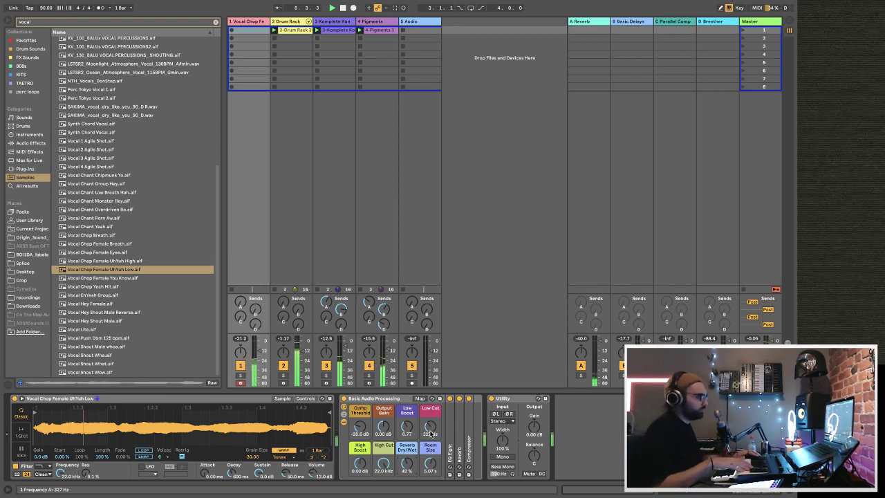
{"action": "left_click_drag", "start_coordinate": [432, 433], "coordinate": [431, 443]}
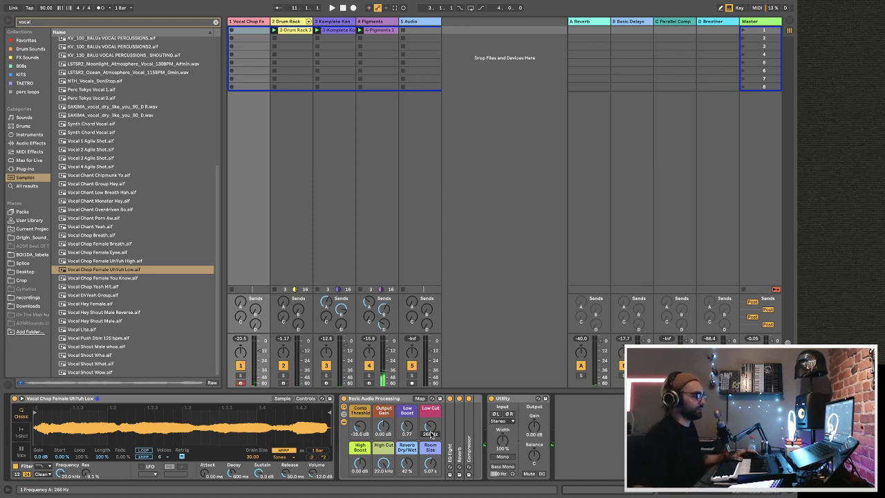
{"action": "left_click_drag", "start_coordinate": [385, 462], "coordinate": [388, 472]}
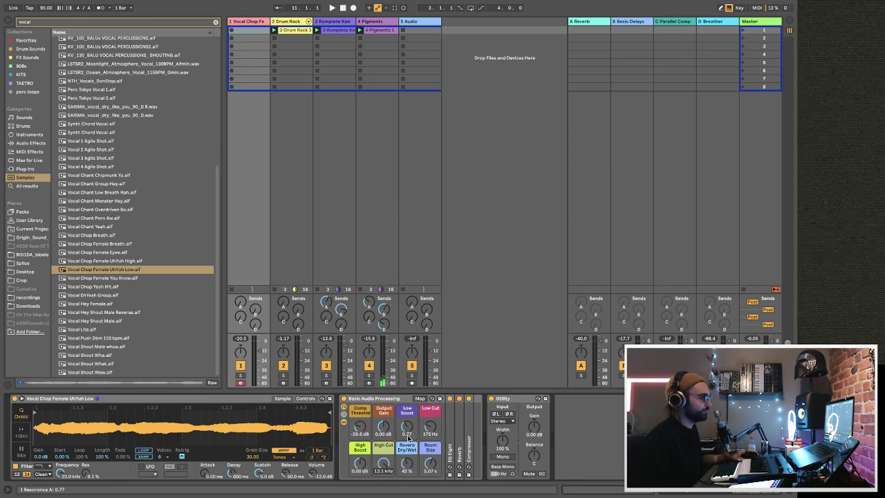
{"action": "left_click_drag", "start_coordinate": [410, 468], "coordinate": [411, 465]}
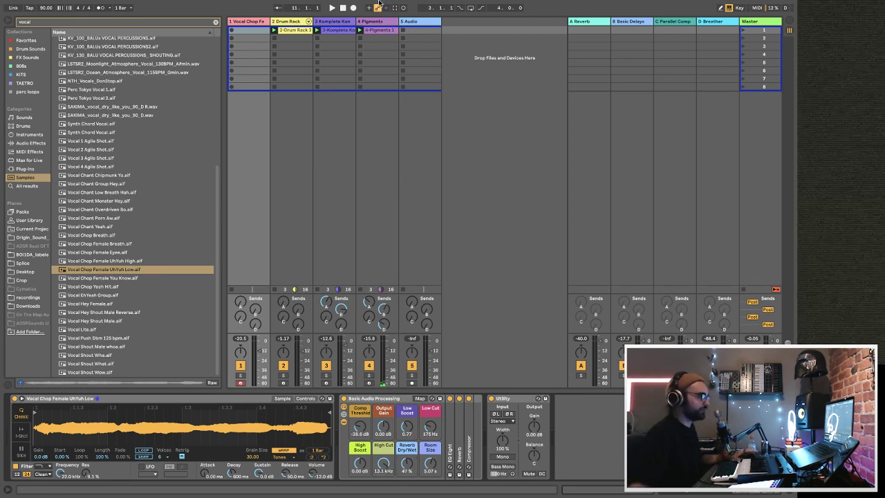
- Copy the sidechained Compressor from the Pigments track to the end of the vocal track's device chain
{"action": "left_click", "coordinate": [392, 217]}
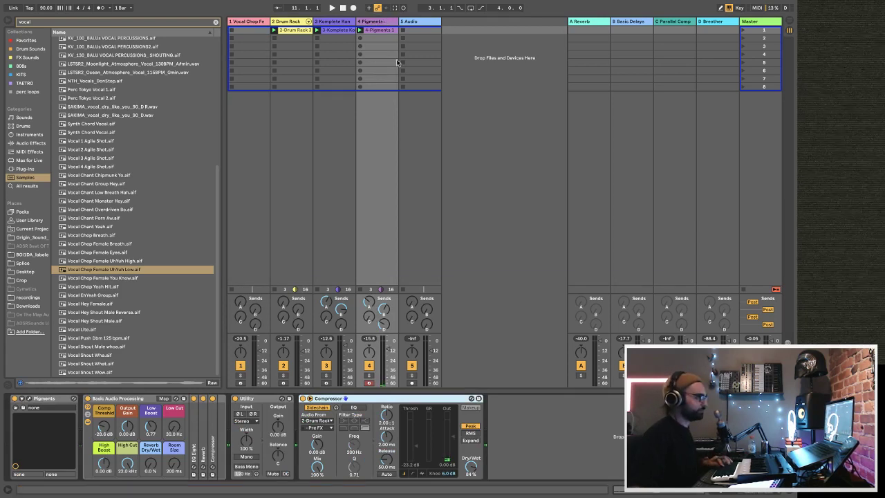
{"action": "left_click", "coordinate": [299, 21]}
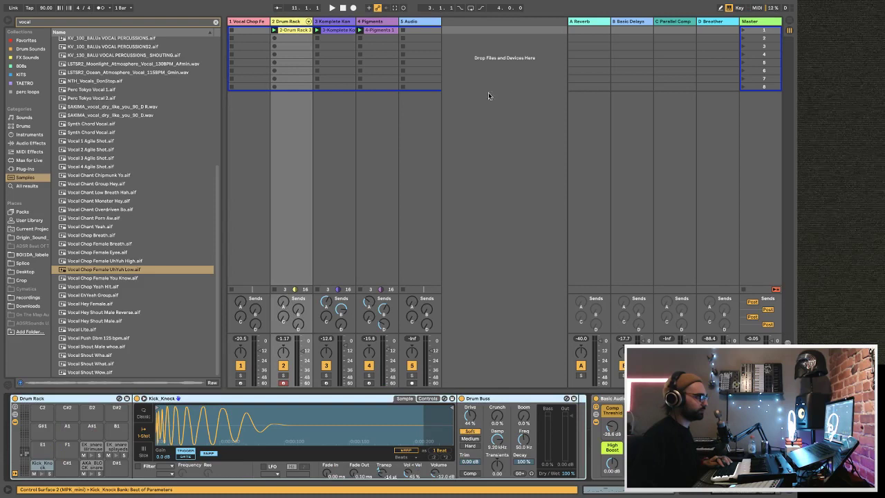
{"action": "left_click", "coordinate": [258, 23]}
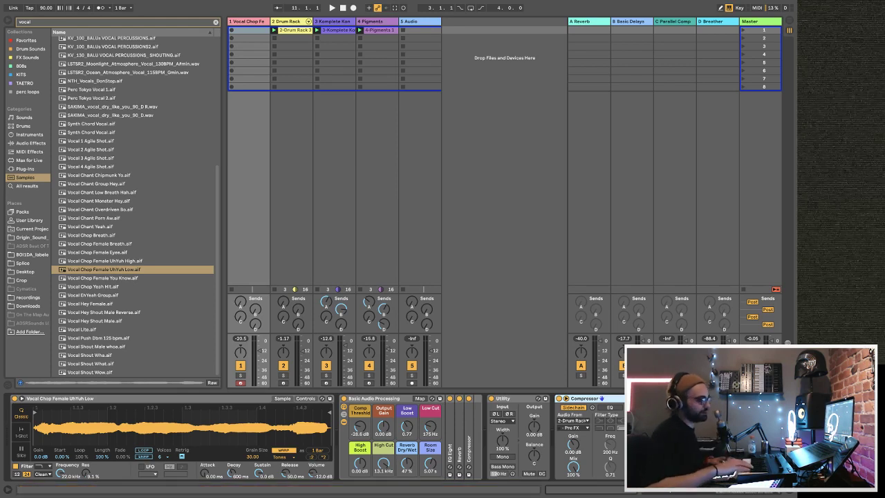
- With the beat playing, set the vocal rack's High Cut to 5.14 kHz and record a vocal clip in the first slot
{"action": "key", "text": "space"}
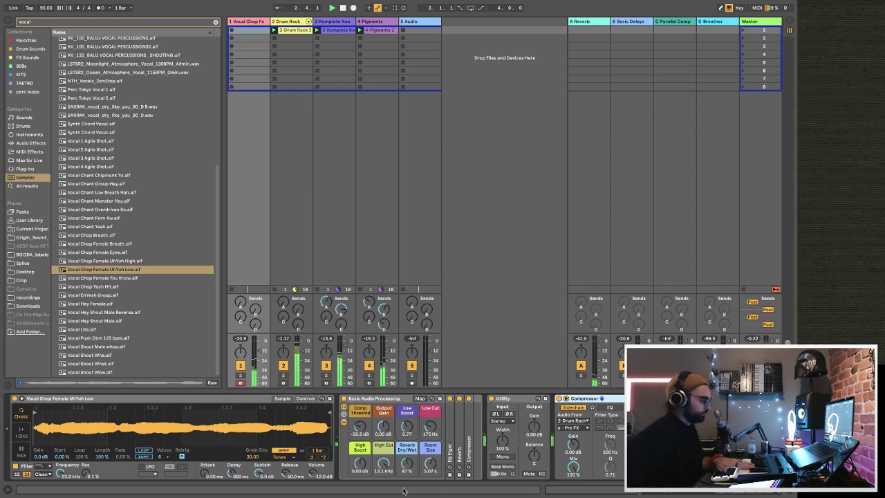
{"action": "left_click_drag", "start_coordinate": [383, 462], "coordinate": [383, 467]}
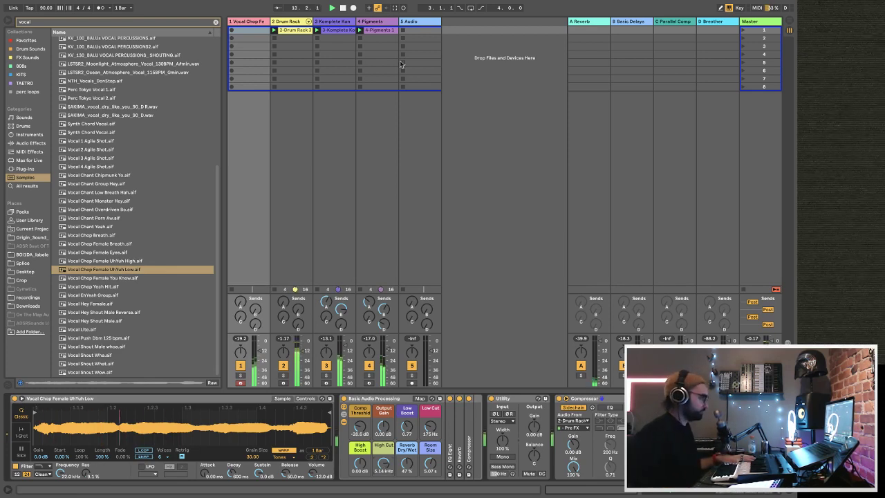
{"action": "left_click", "coordinate": [231, 33]}
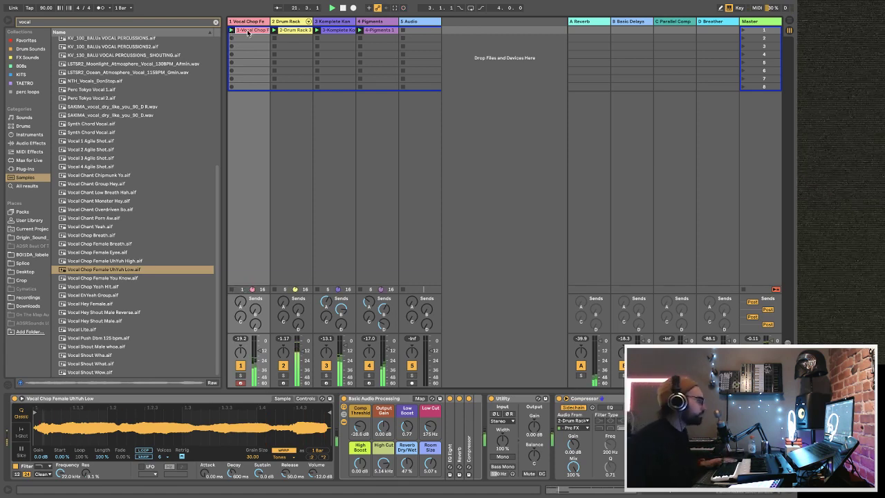
- Open the recorded vocal clip in the first track and select all of its notes
{"action": "double_click", "coordinate": [248, 32]}
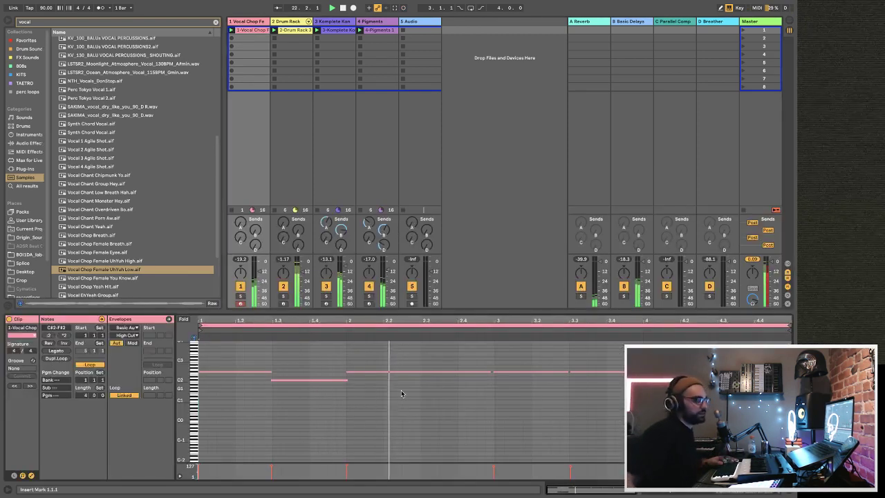
{"action": "key", "text": "ctrl+a"}
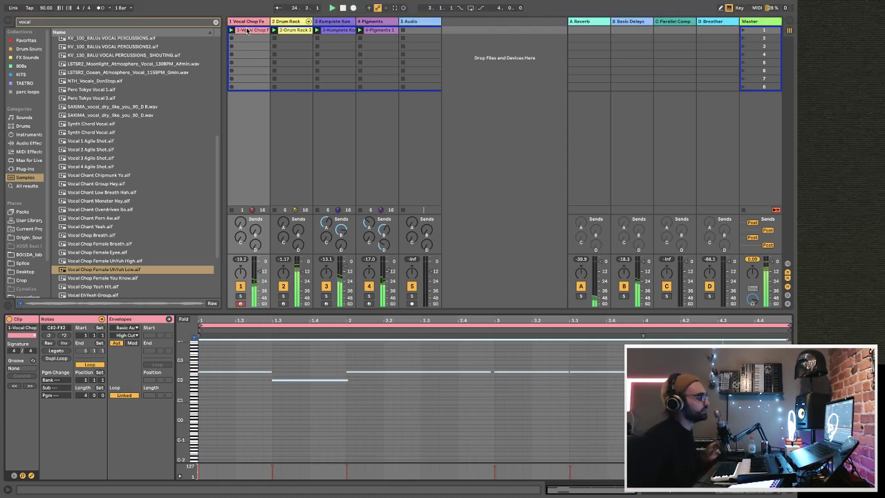
{"action": "left_click", "coordinate": [613, 438]}
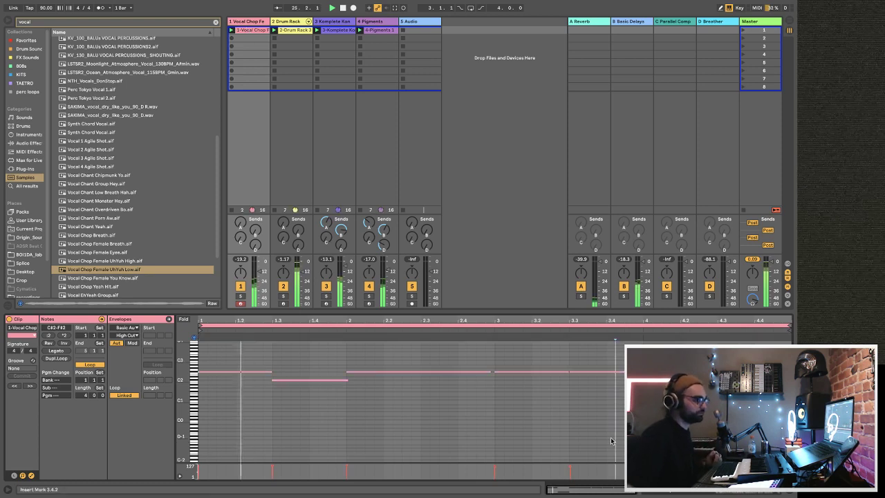
{"action": "key", "text": "super+a"}
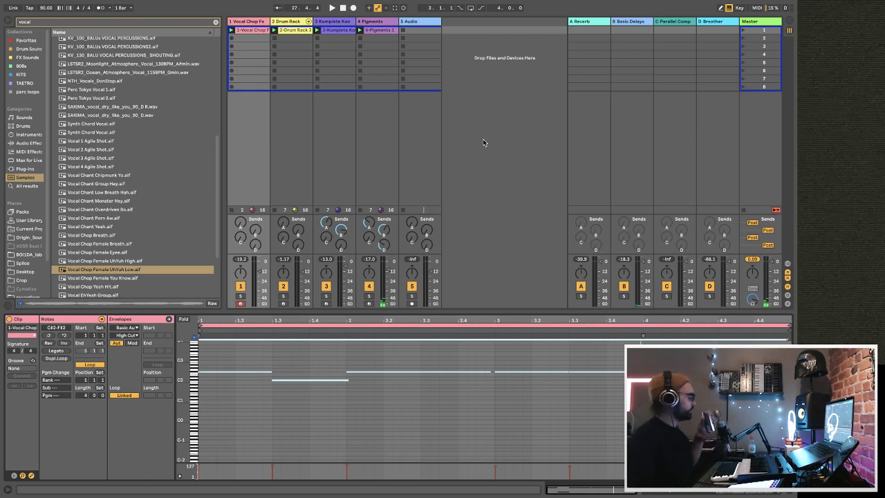
- Play the full loop, set the vocal track's volume to -6.0 dB and select all five tracks
{"action": "key", "text": "space"}
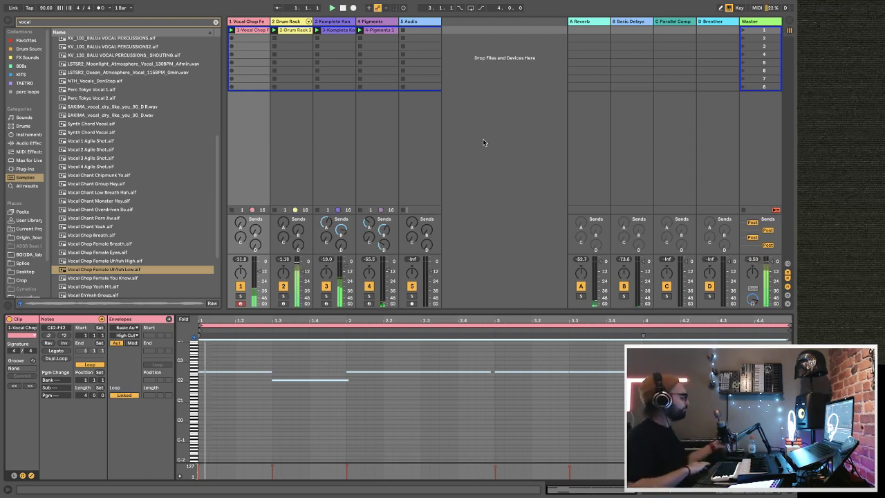
{"action": "left_click", "coordinate": [261, 267]}
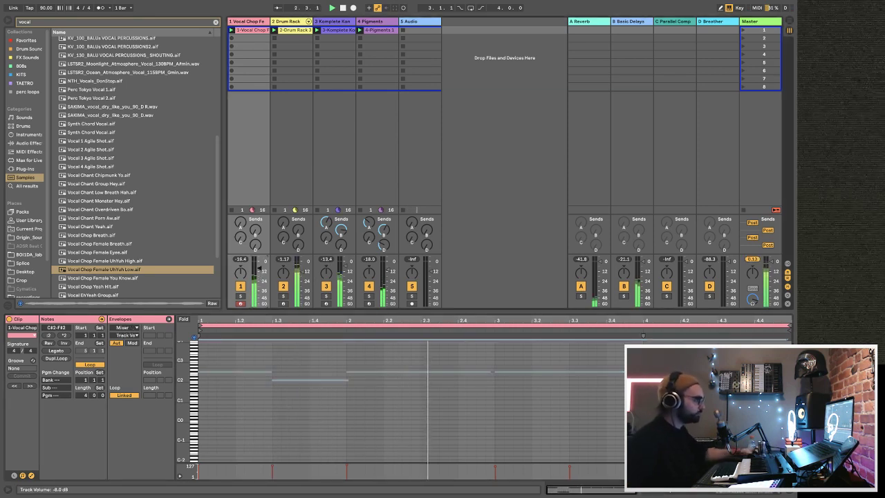
{"action": "left_click", "coordinate": [244, 23]}
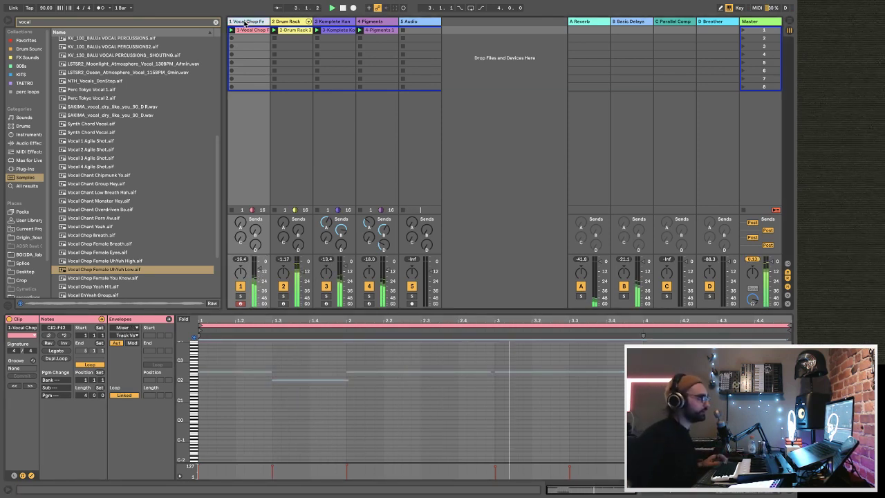
{"action": "left_click", "coordinate": [413, 21], "text": "shift"}
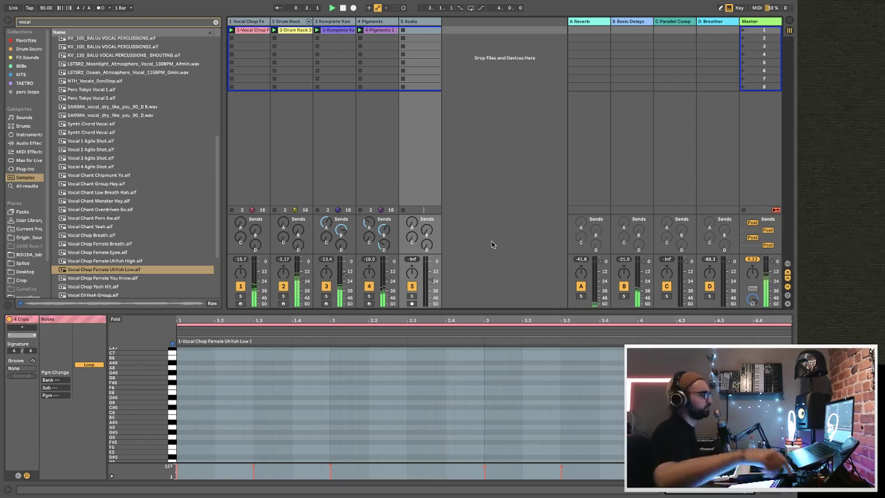
{"action": "left_click", "coordinate": [507, 164]}
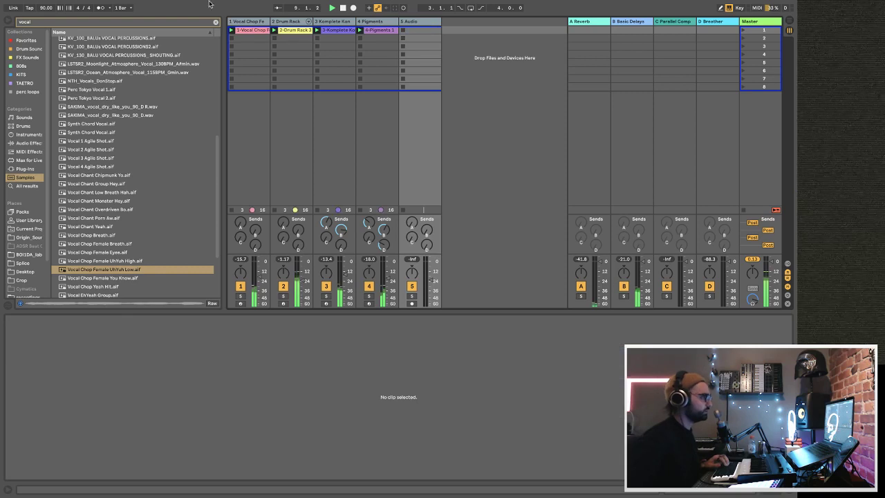
- Raise the vocal track's A and B sends, set its Comp Threshold to -32.8 dB and its volume to -0.5 dB, and stop playback
{"action": "left_click", "coordinate": [251, 23]}
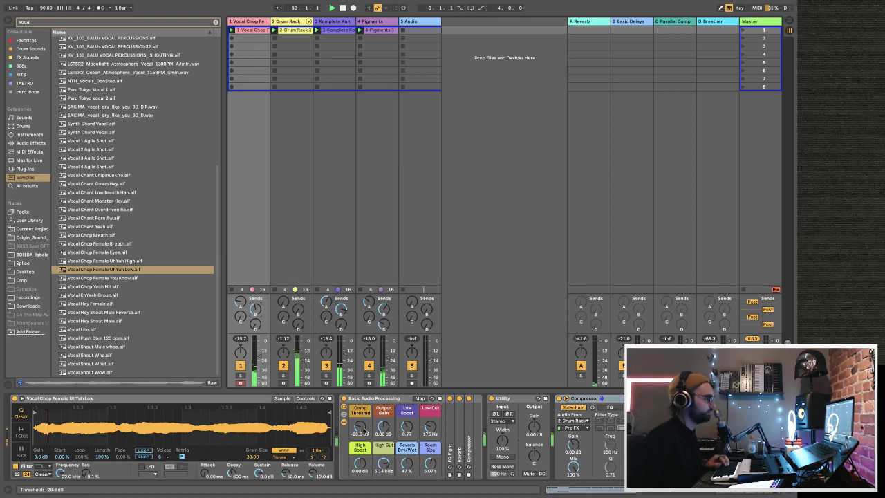
{"action": "left_click_drag", "start_coordinate": [370, 430], "coordinate": [370, 438]}
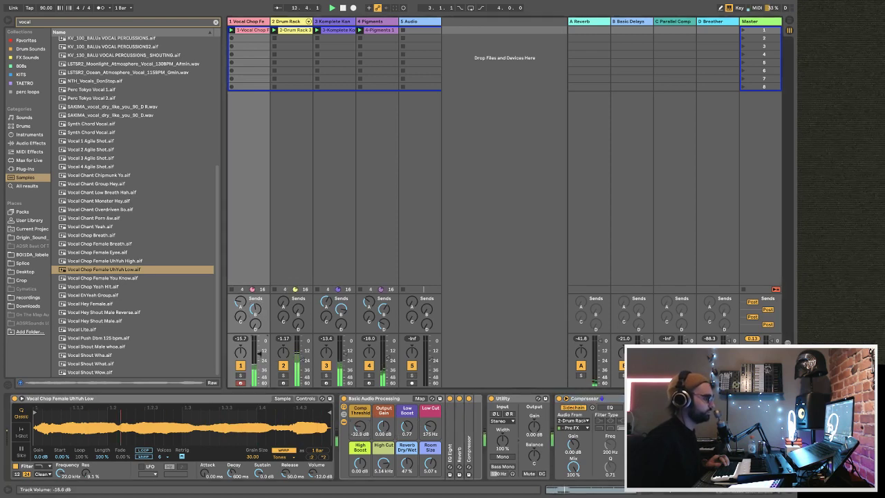
{"action": "key", "text": "space"}
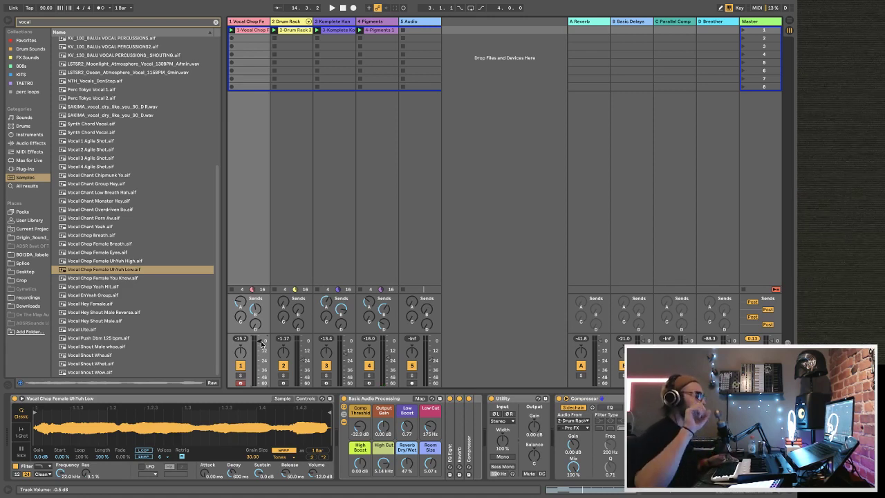
- Lower the vocal track's volume, play the loop and check the Komplete Kontrol and Pigments tracks
{"action": "left_click_drag", "start_coordinate": [260, 341], "coordinate": [260, 339]}
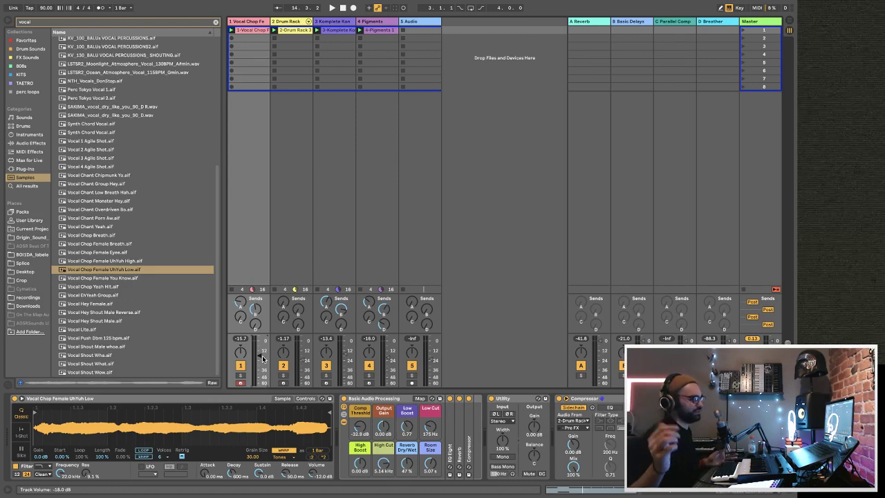
{"action": "key", "text": "space"}
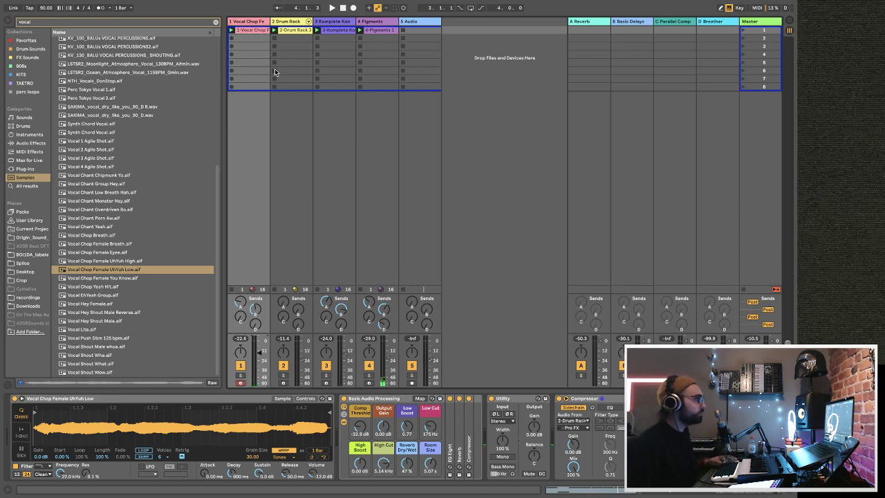
{"action": "left_click", "coordinate": [334, 28]}
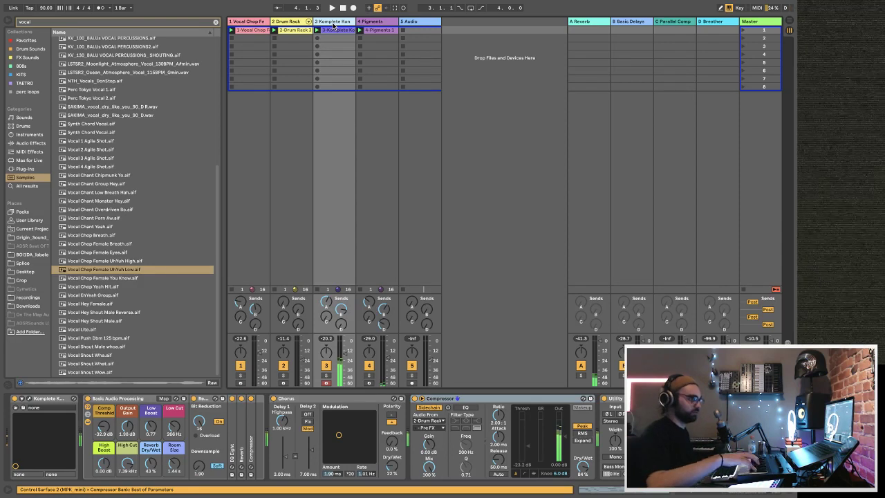
{"action": "left_click", "coordinate": [370, 23]}
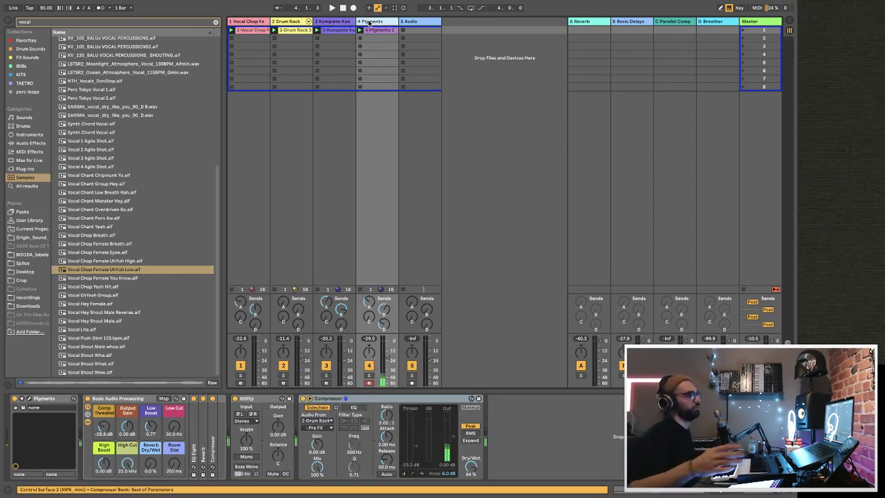
{"action": "left_click", "coordinate": [336, 22]}
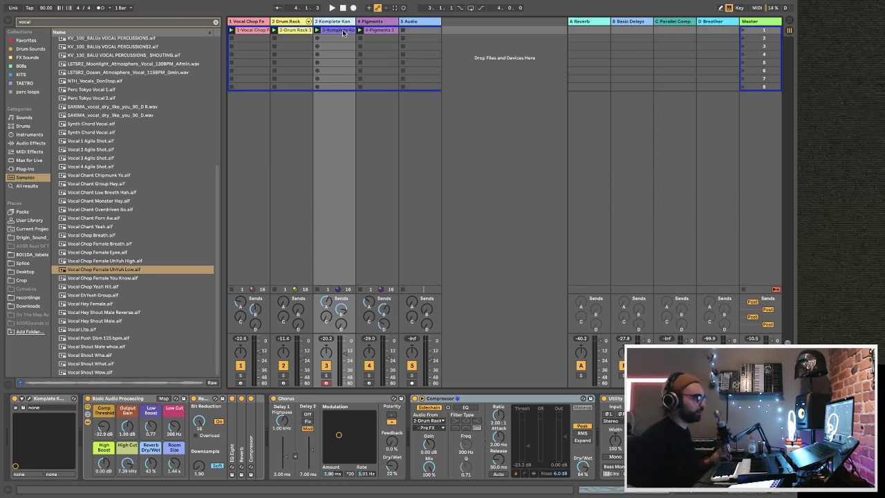
{"action": "left_click", "coordinate": [342, 32]}
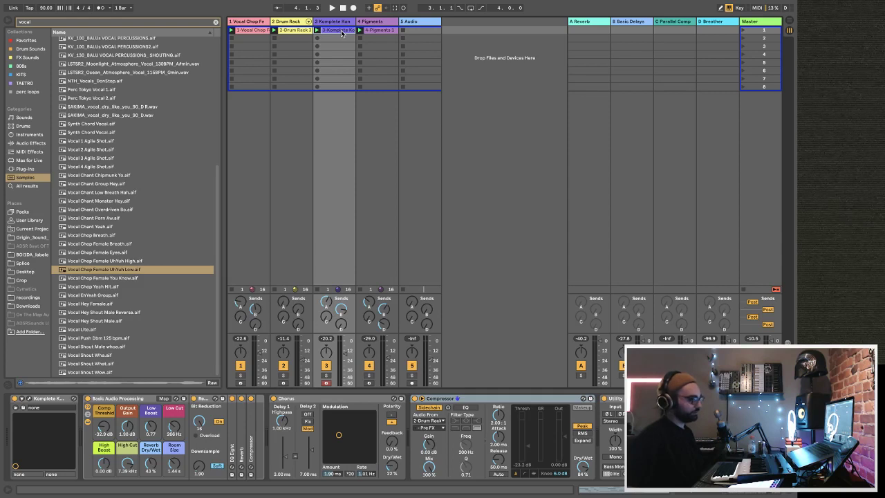
- With the loop playing, set the vocal rack's Low Cut to 216 Hz and its High Cut to 22.0 kHz
{"action": "key", "text": "space"}
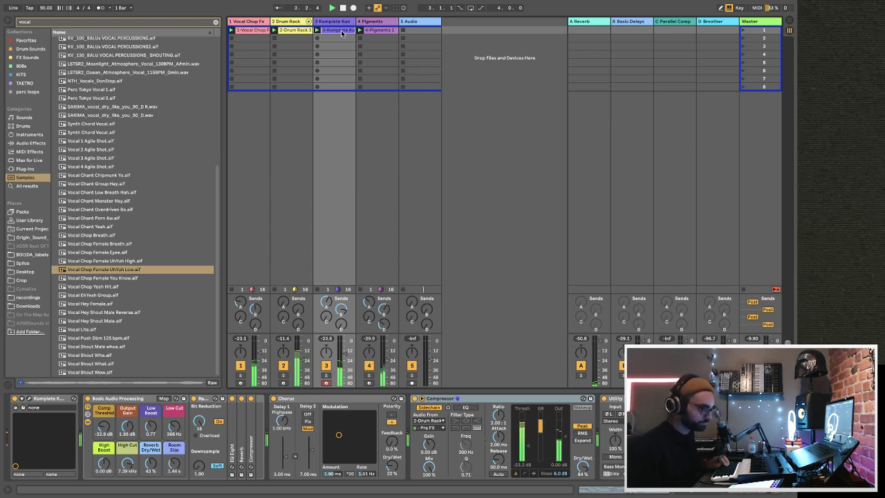
{"action": "left_click", "coordinate": [241, 25]}
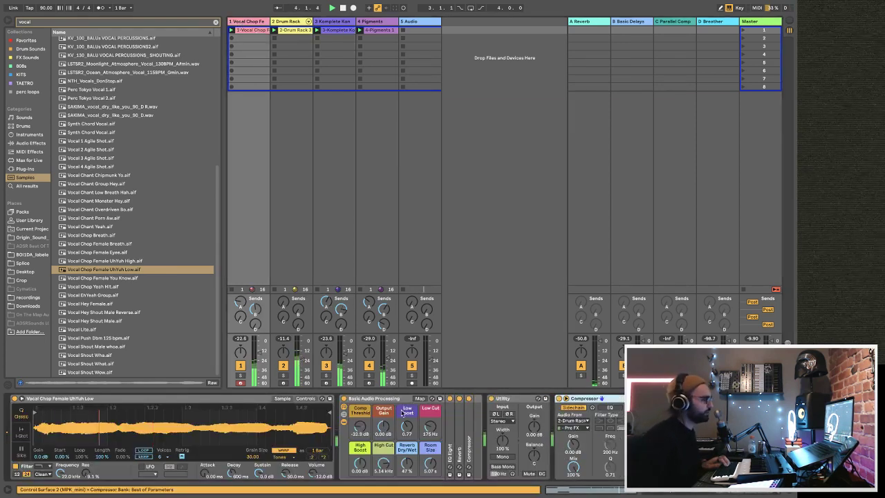
{"action": "left_click_drag", "start_coordinate": [433, 432], "coordinate": [432, 422]}
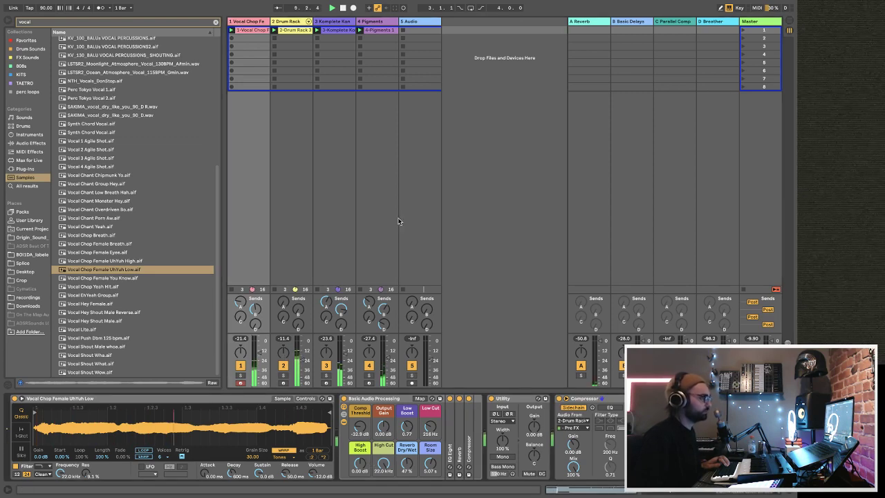
- Insert a MIDI track after the existing Pigments track and load a second Pigments plug-in onto it
{"action": "left_click", "coordinate": [414, 23]}
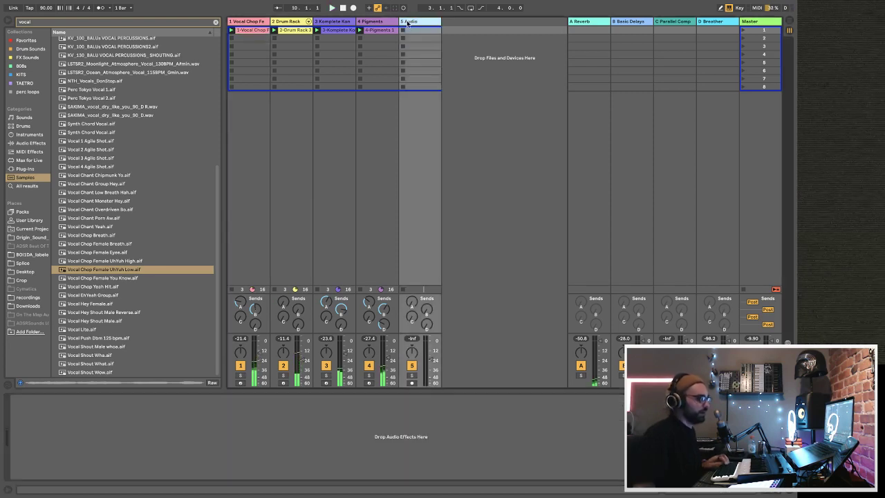
{"action": "left_click", "coordinate": [377, 22]}
{"action": "key", "text": "ctrl+shift+t"}
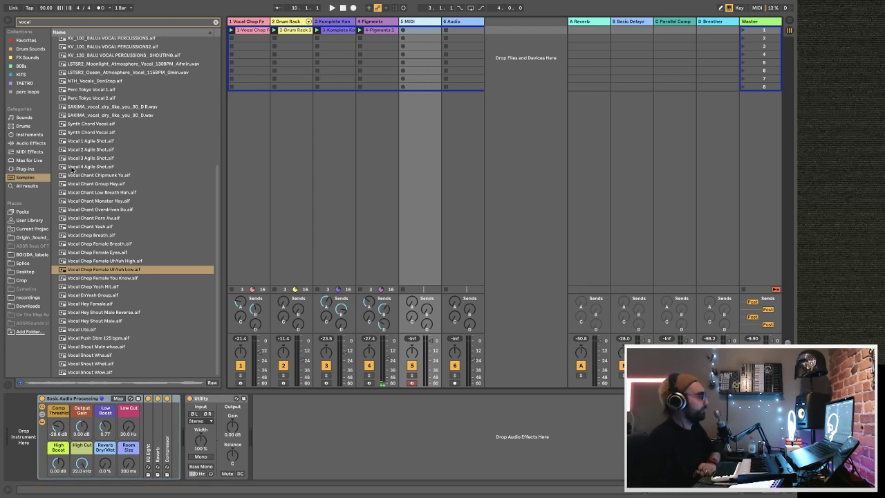
{"action": "left_click", "coordinate": [29, 134]}
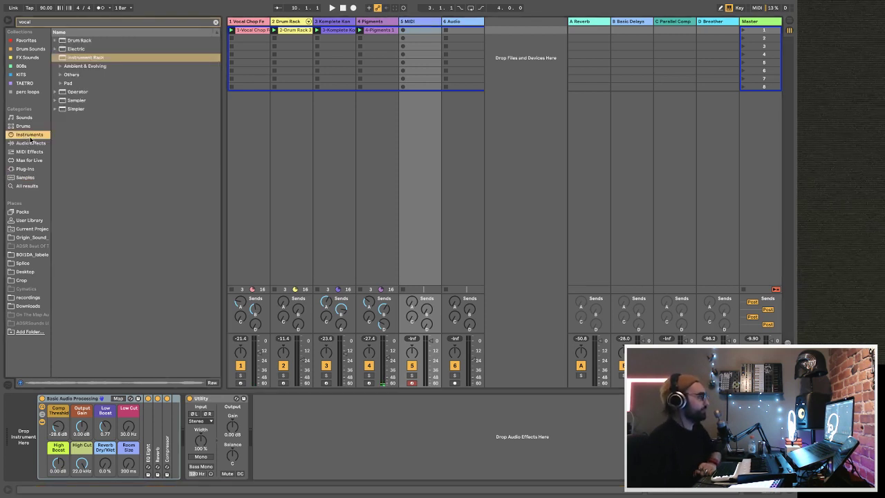
{"action": "left_click", "coordinate": [216, 23]}
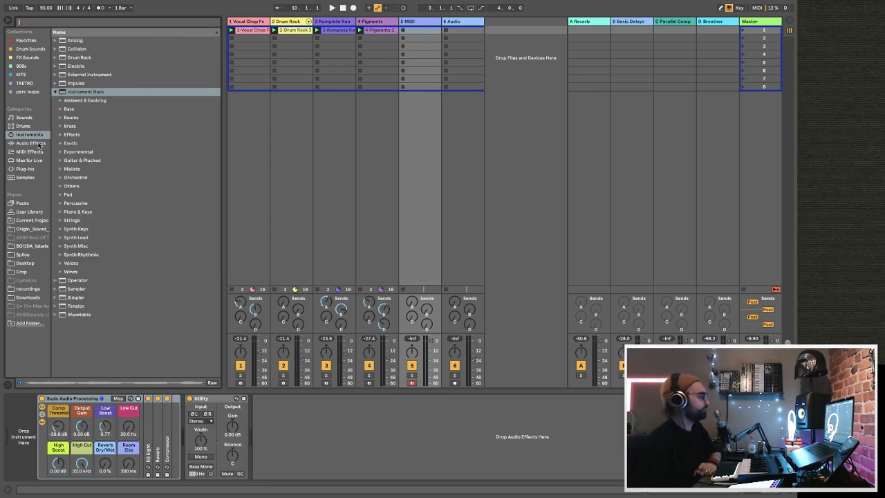
{"action": "left_click", "coordinate": [25, 169]}
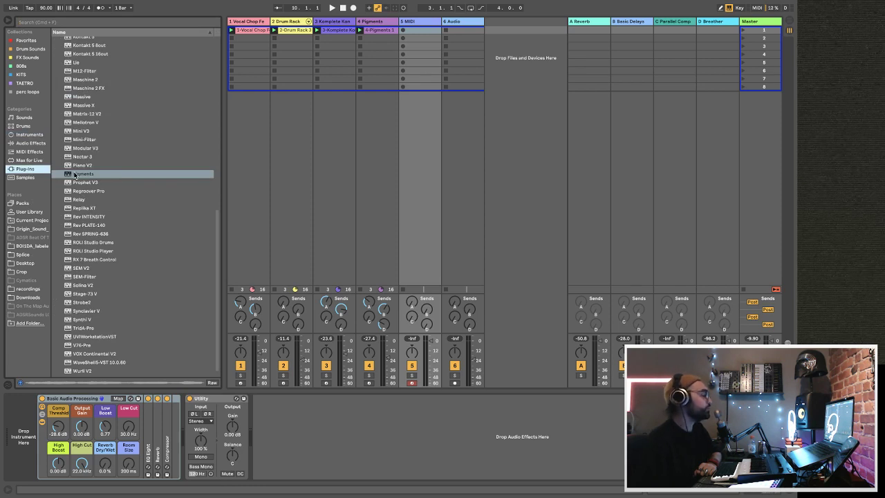
{"action": "left_click_drag", "start_coordinate": [74, 174], "coordinate": [421, 151]}
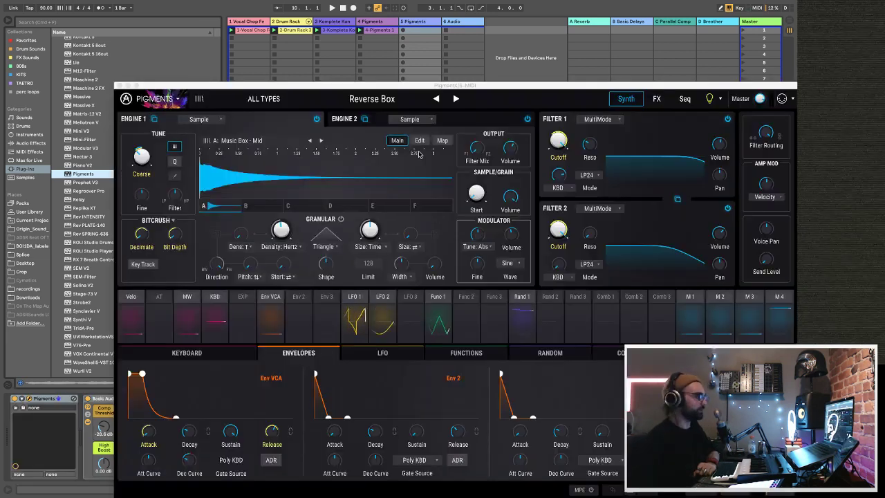
- Filter the new Pigments instance's presets by the Bass type and load Artefax
{"action": "left_click", "coordinate": [201, 99]}
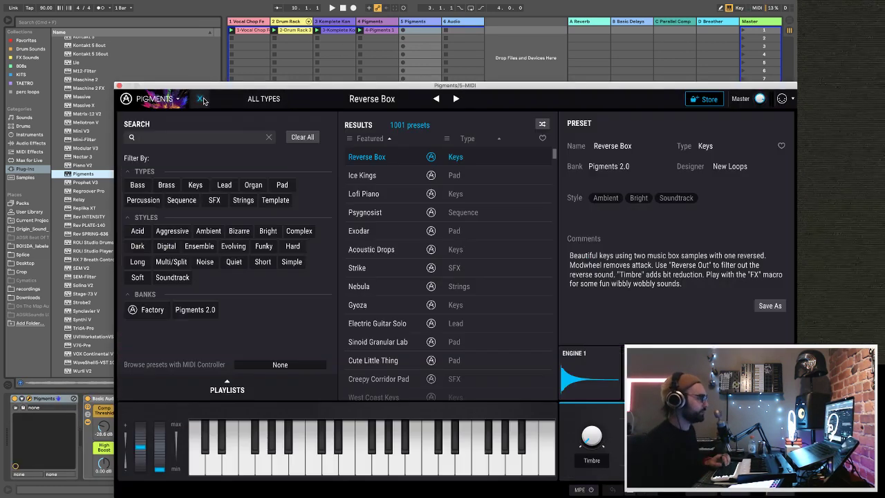
{"action": "left_click", "coordinate": [138, 185]}
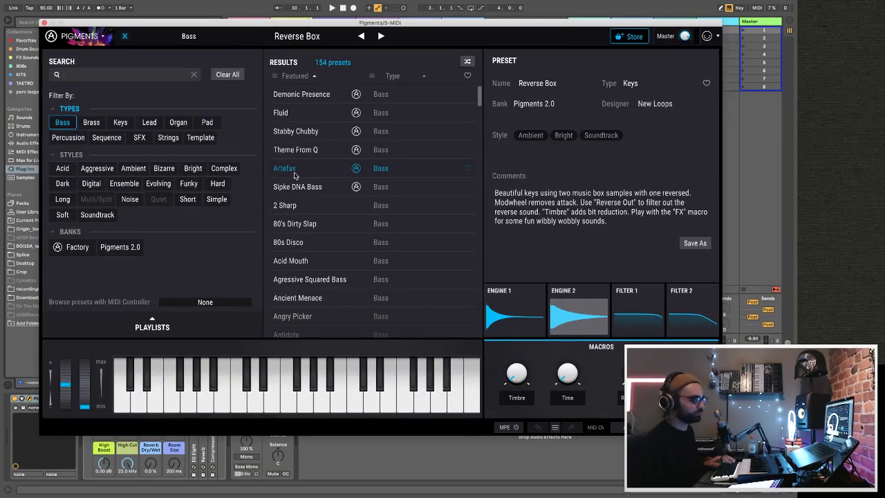
{"action": "double_click", "coordinate": [294, 175]}
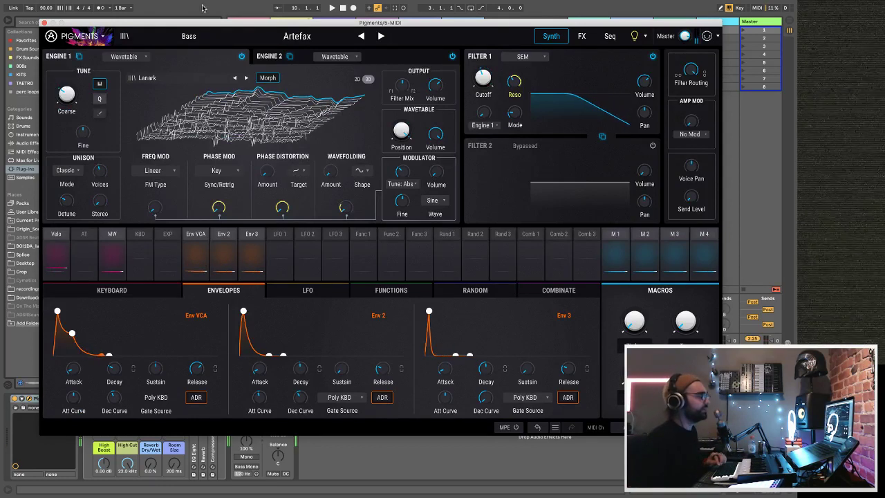
- Audition the following bass presets one by one and settle on Agressive Squared Bass
{"action": "left_click", "coordinate": [377, 35]}
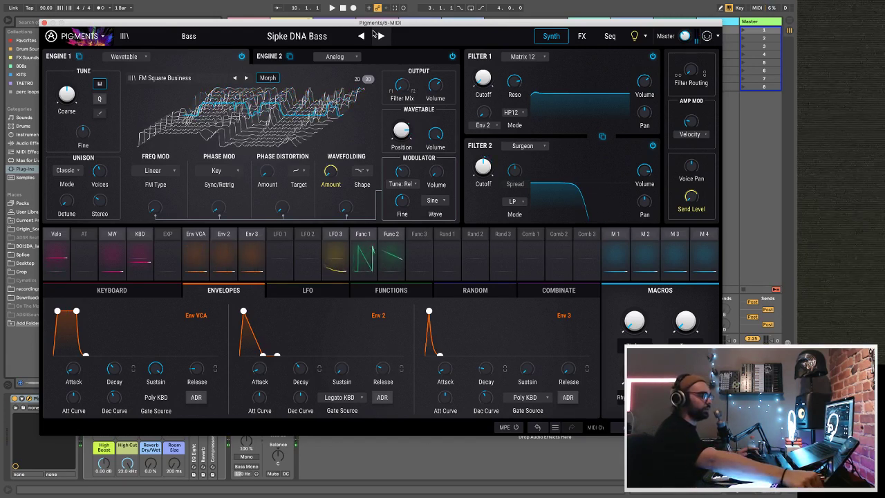
{"action": "left_click", "coordinate": [377, 36]}
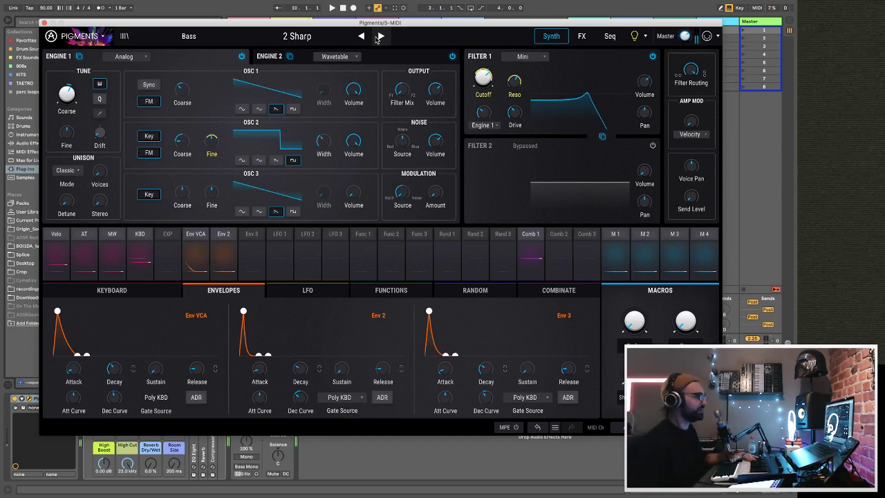
{"action": "left_click", "coordinate": [379, 36]}
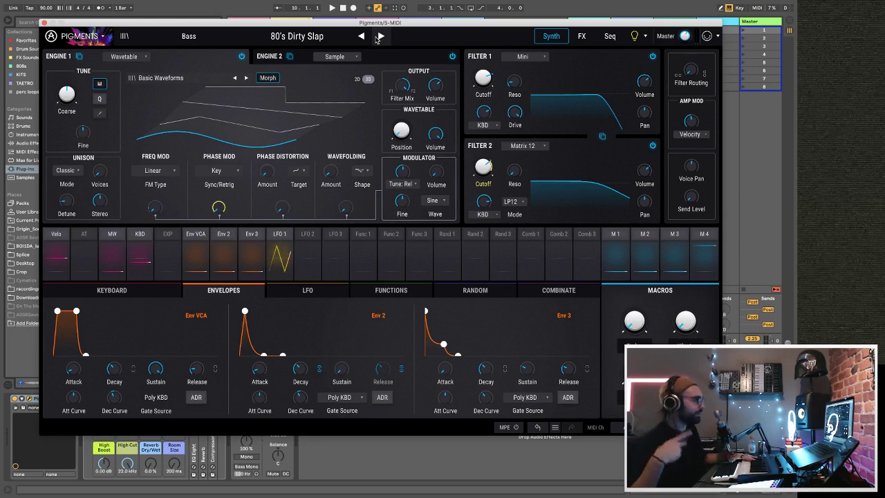
{"action": "left_click", "coordinate": [378, 39]}
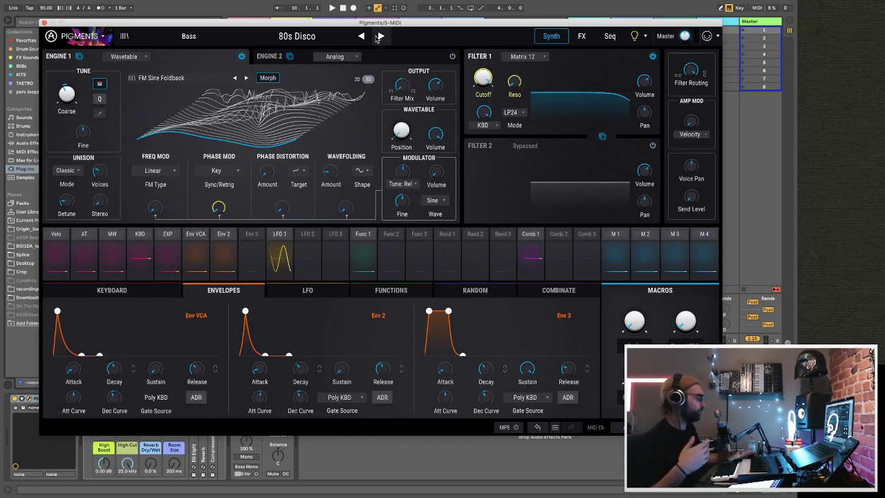
{"action": "left_click", "coordinate": [377, 38]}
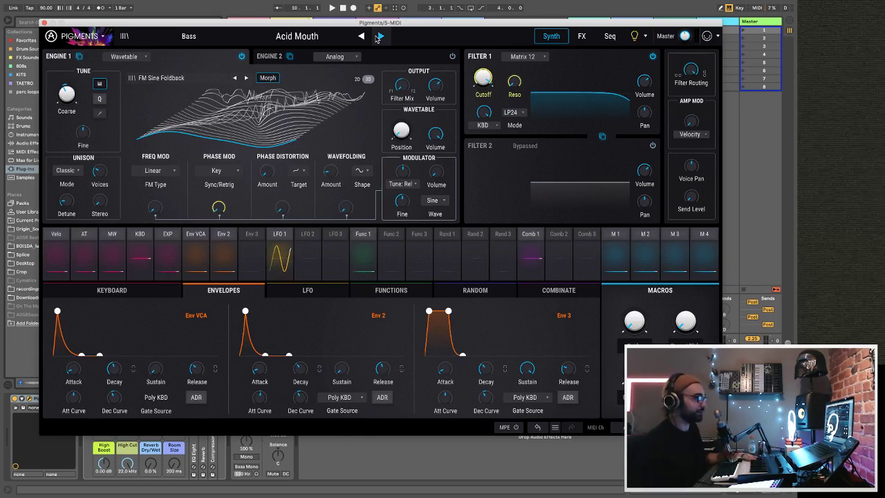
{"action": "mouse_move", "coordinate": [424, 3]}
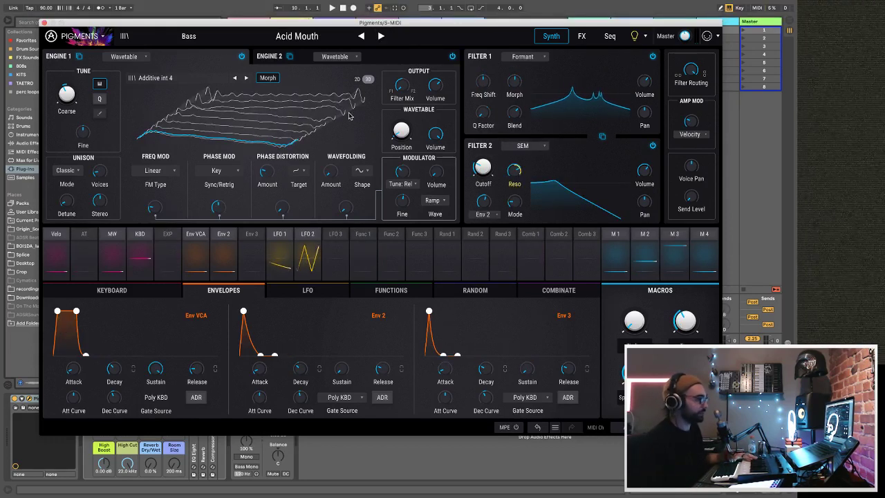
{"action": "left_click", "coordinate": [378, 37]}
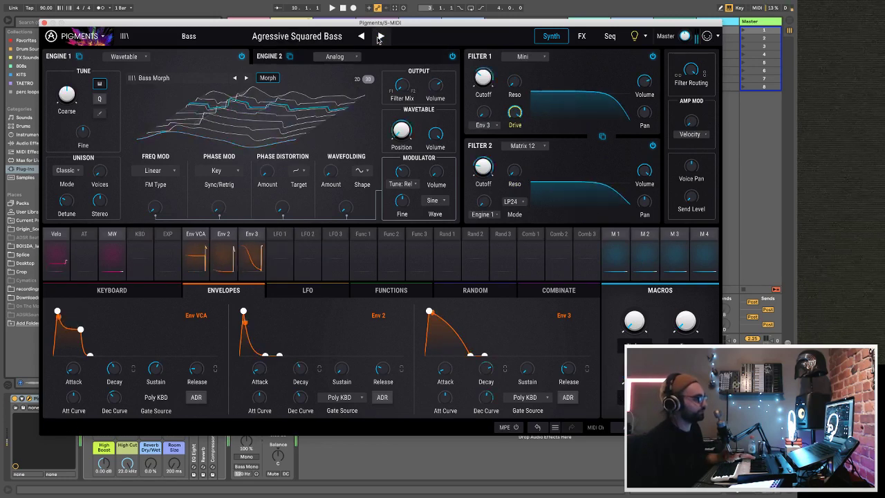
- Play the loop, lower the bass Pigments track's volume to -18.0 dB and close the plug-in window
{"action": "left_click_drag", "start_coordinate": [334, 24], "coordinate": [765, 78]}
{"action": "key", "text": "space"}
{"action": "left_click_drag", "start_coordinate": [431, 344], "coordinate": [431, 353]}
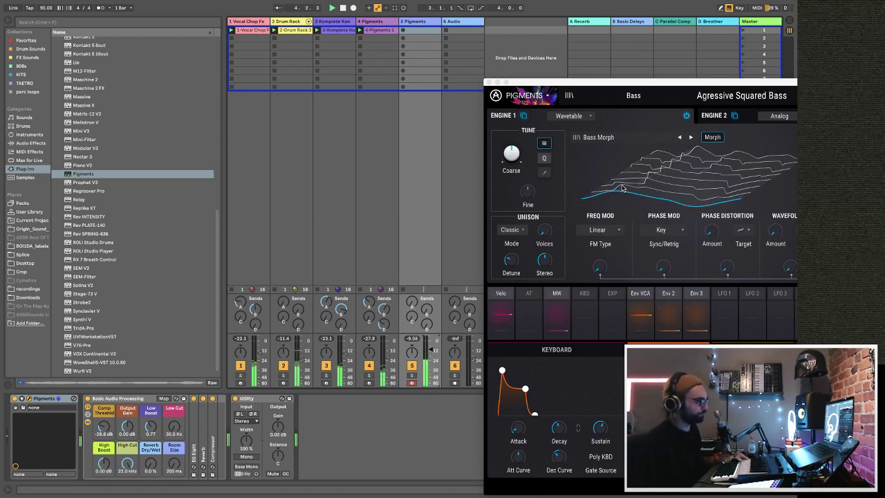
{"action": "left_click_drag", "start_coordinate": [757, 82], "coordinate": [596, 42]}
{"action": "left_click", "coordinate": [665, 56]}
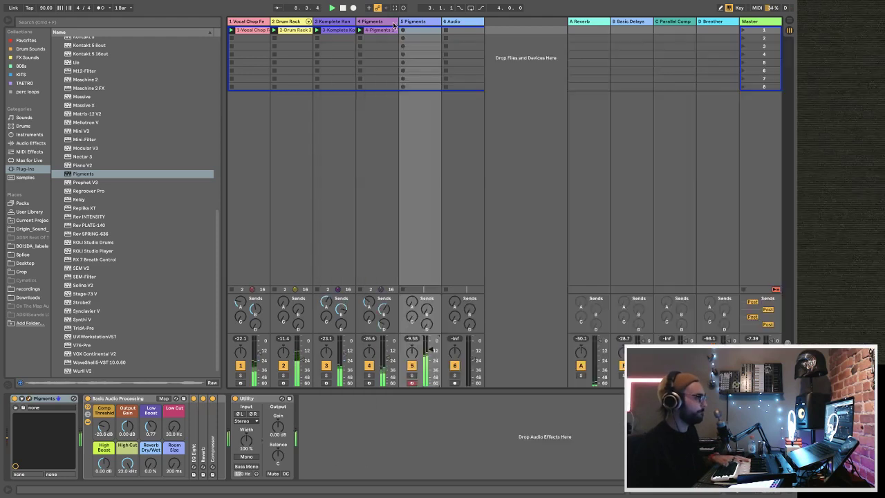
{"action": "left_click", "coordinate": [328, 42]}
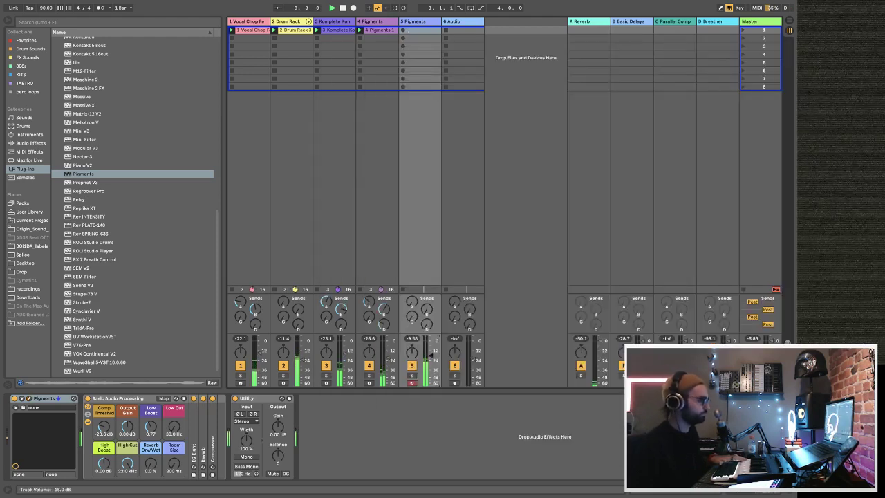
- Record a bass clip in the first slot of the new Pigments track, deleting the first take and recording again
{"action": "left_click", "coordinate": [402, 31]}
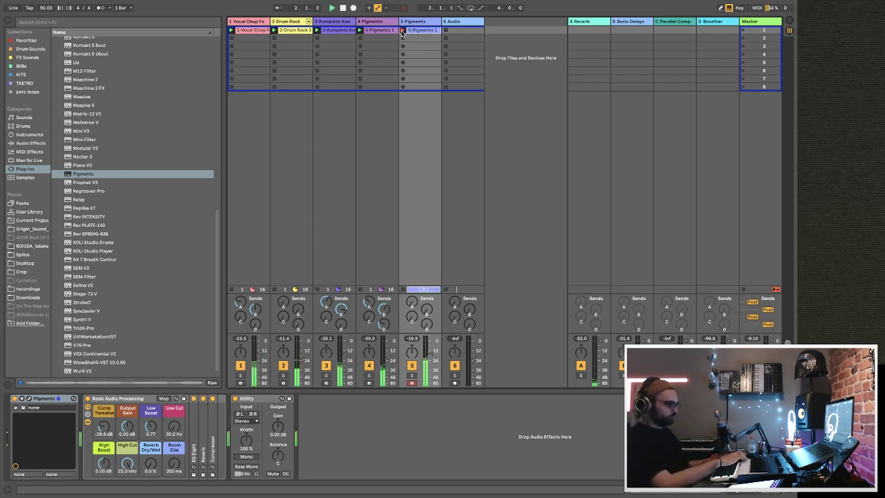
{"action": "key", "text": "Delete"}
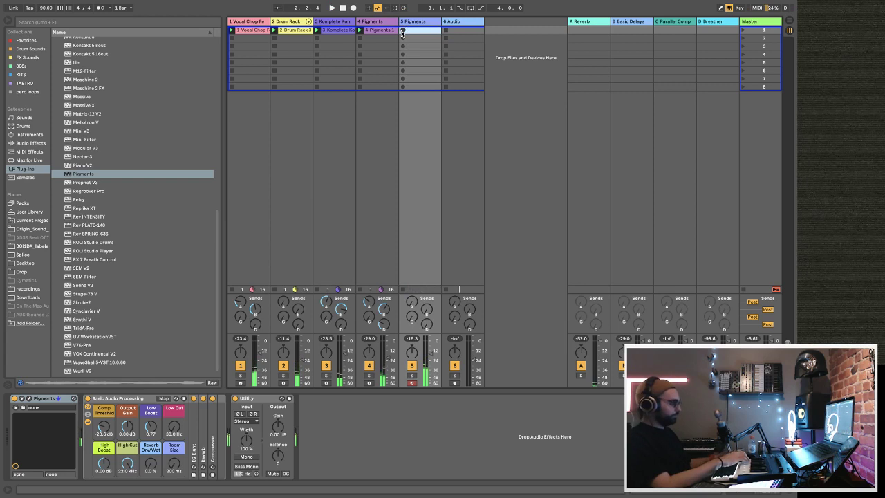
{"action": "left_click", "coordinate": [403, 31]}
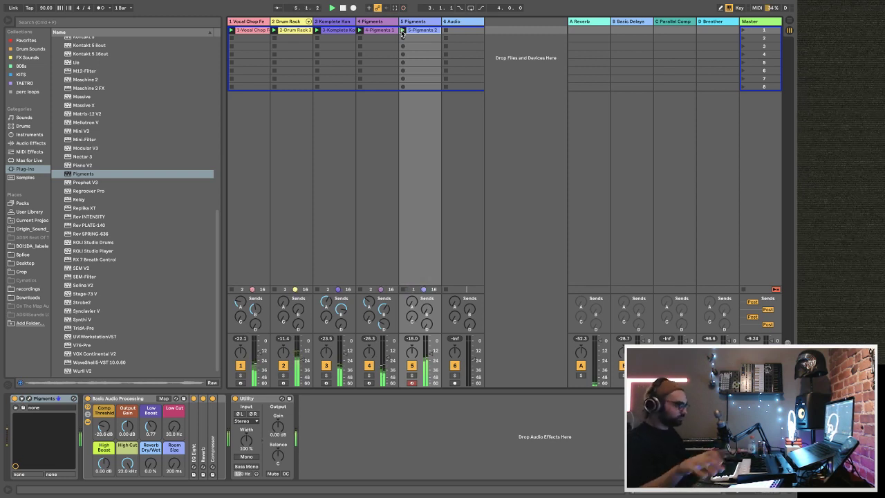
{"action": "left_click", "coordinate": [422, 30]}
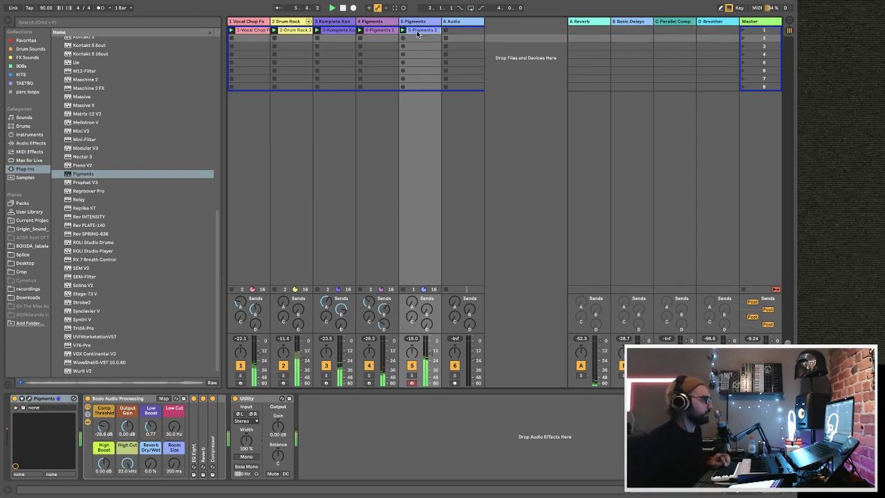
- Copy the sidechain Compressor from the first Pigments track onto the bass Pigments track and fine-tune the bass track's volume
{"action": "left_click", "coordinate": [374, 22]}
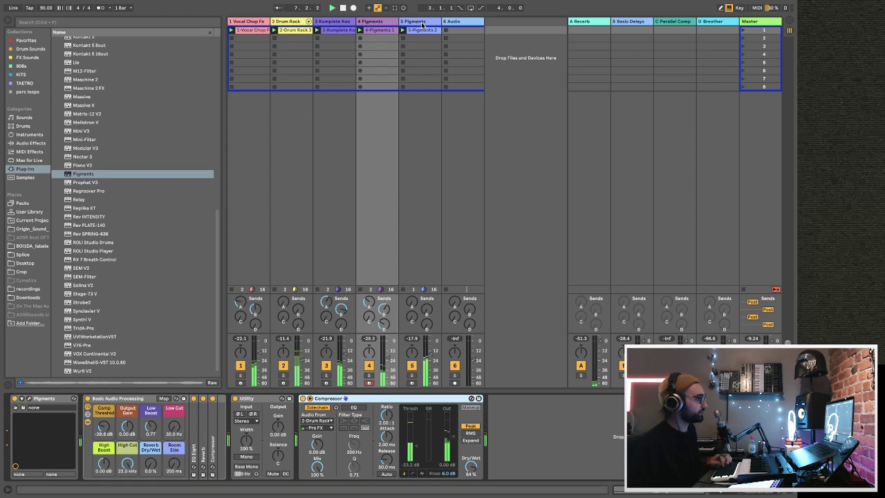
{"action": "key", "text": "Right"}
{"action": "key", "text": "ctrl+v"}
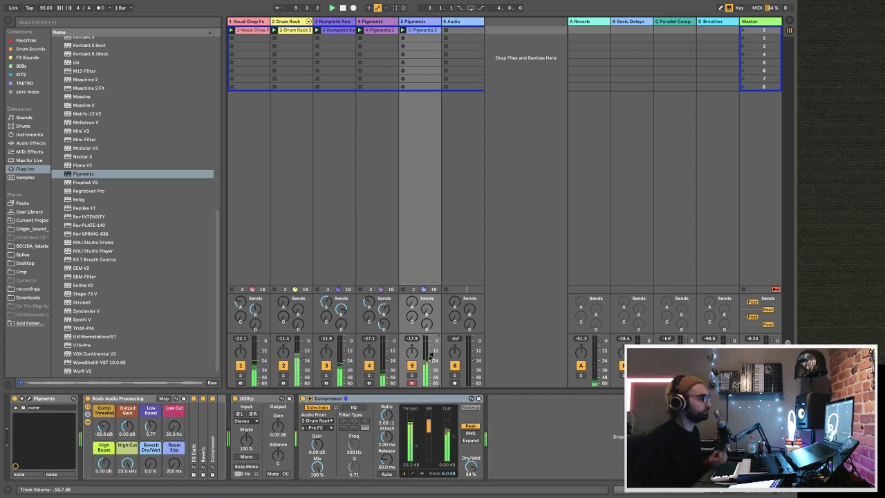
{"action": "scroll", "coordinate": [212, 101], "scroll_direction": "down", "scroll_amount": 1}
{"action": "left_click", "coordinate": [242, 83]}
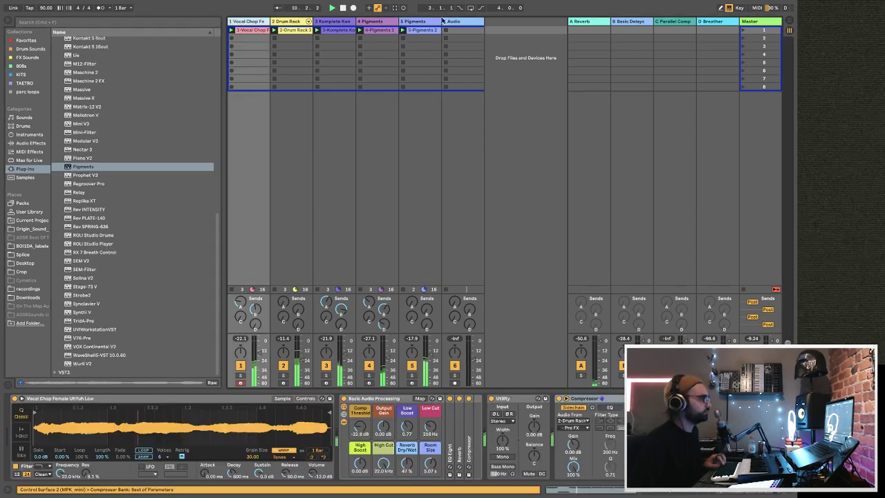
- Lower the bass Pigments track's volume slightly, listen to the loop and stop playback
{"action": "left_click", "coordinate": [422, 23]}
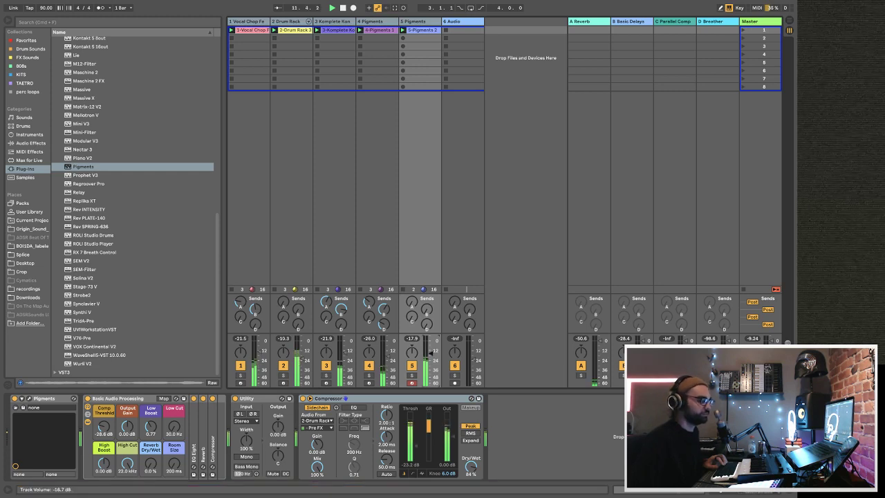
{"action": "left_click_drag", "start_coordinate": [431, 351], "coordinate": [431, 359]}
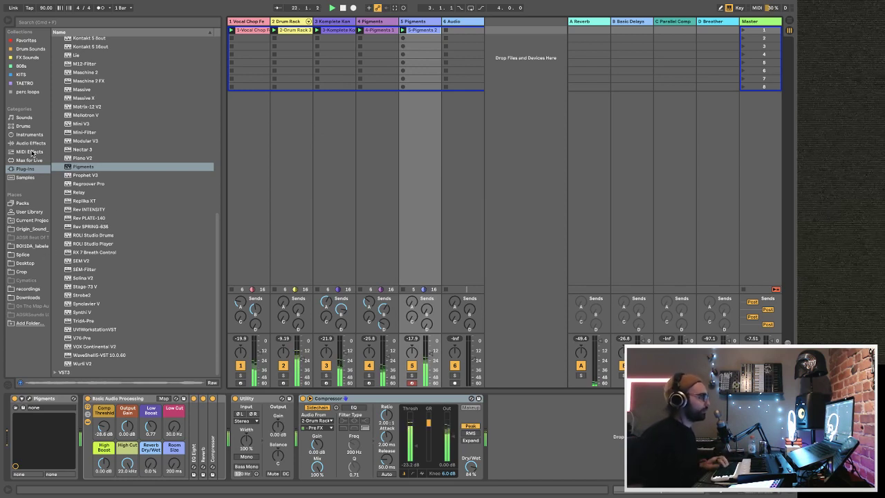
{"action": "key", "text": "space"}
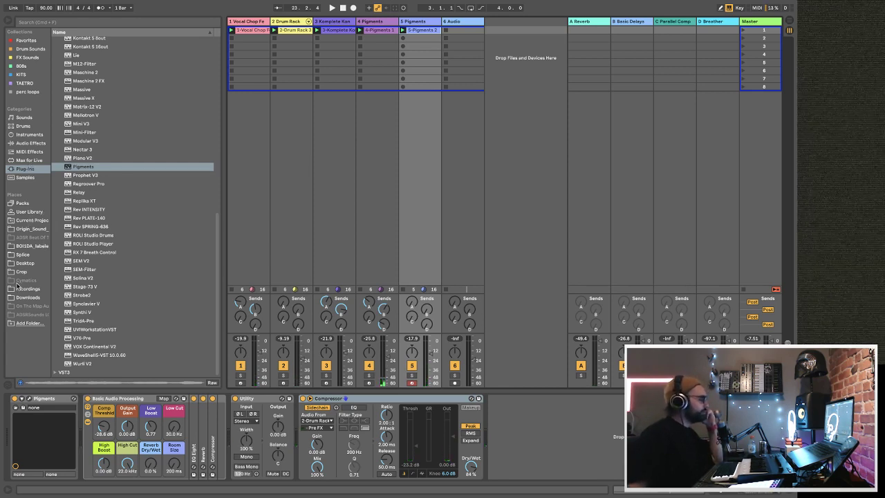
- Look through the library places for drum material and expand the BOI1DA_hihat_loops folder inside BOI1DA_drum_loops
{"action": "left_click", "coordinate": [28, 211]}
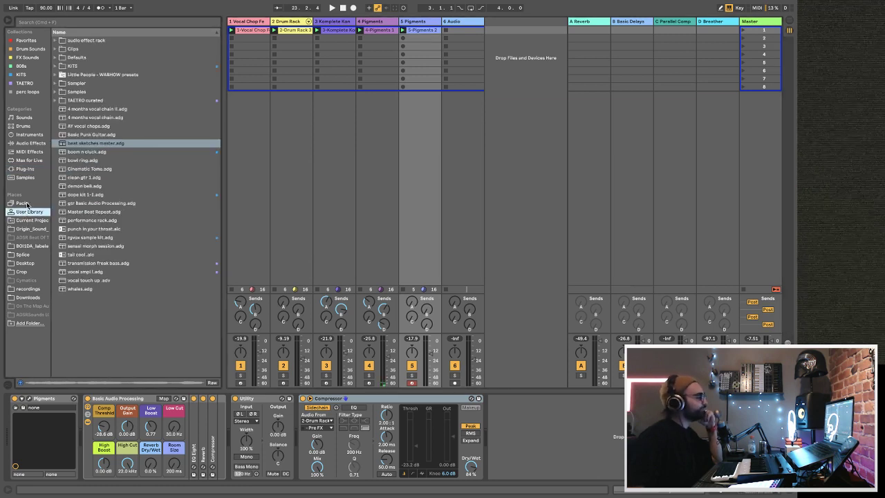
{"action": "left_click", "coordinate": [25, 168]}
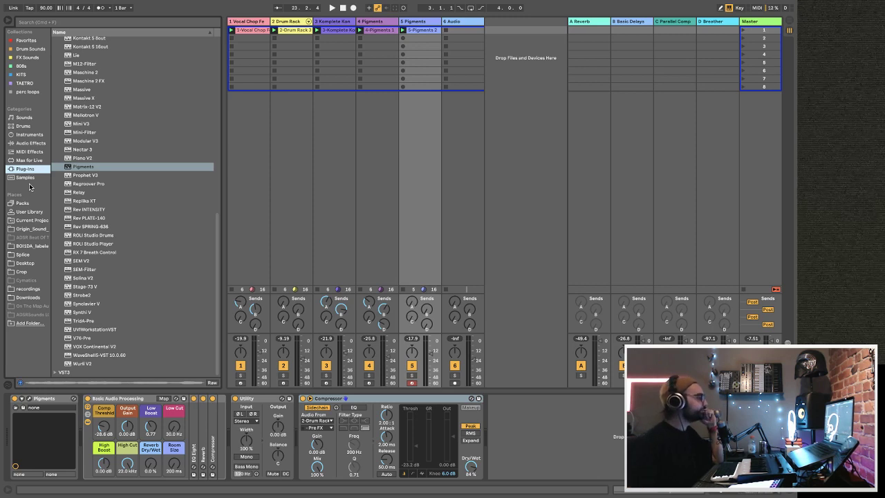
{"action": "left_click", "coordinate": [21, 263]}
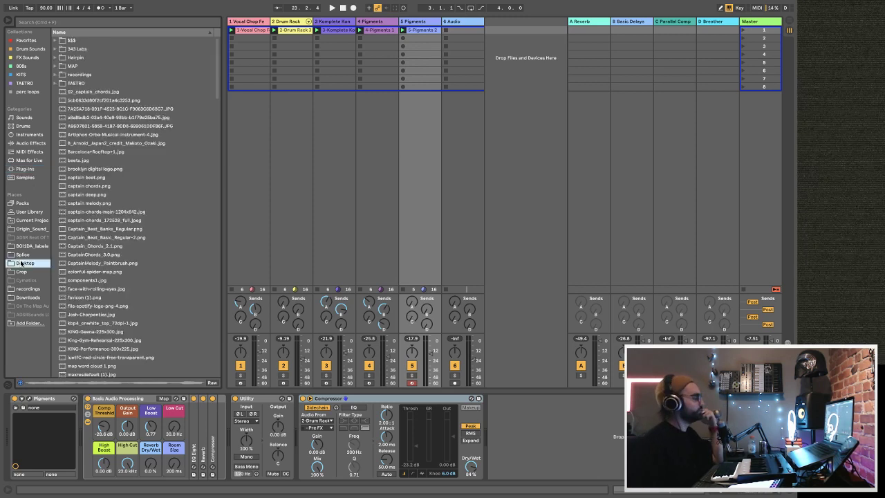
{"action": "left_click", "coordinate": [23, 255]}
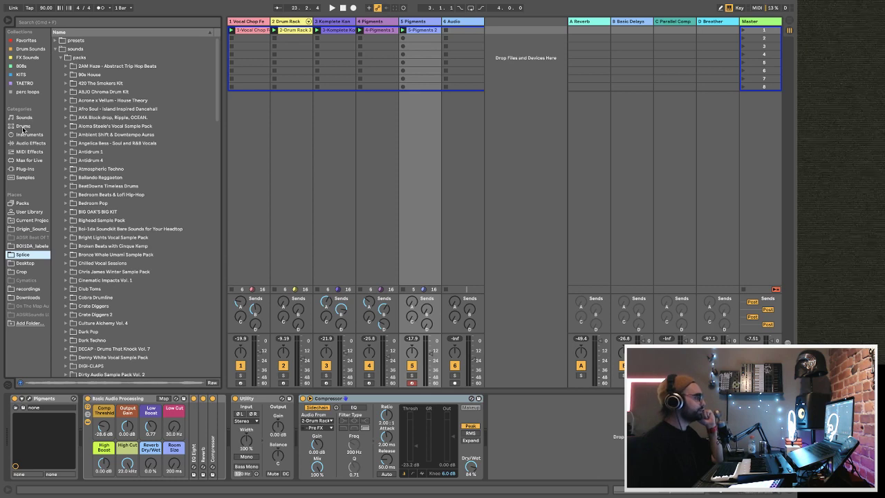
{"action": "left_click", "coordinate": [29, 246]}
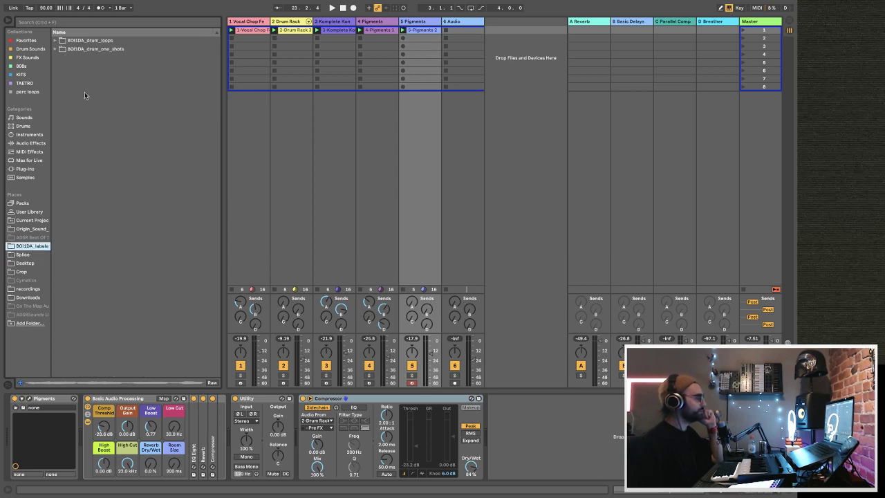
{"action": "left_click", "coordinate": [57, 49]}
{"action": "left_click", "coordinate": [54, 40]}
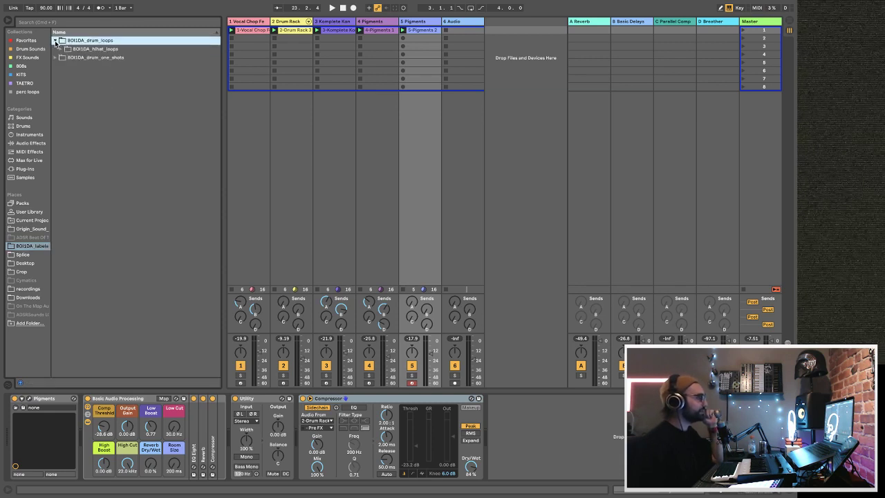
{"action": "left_click", "coordinate": [61, 49]}
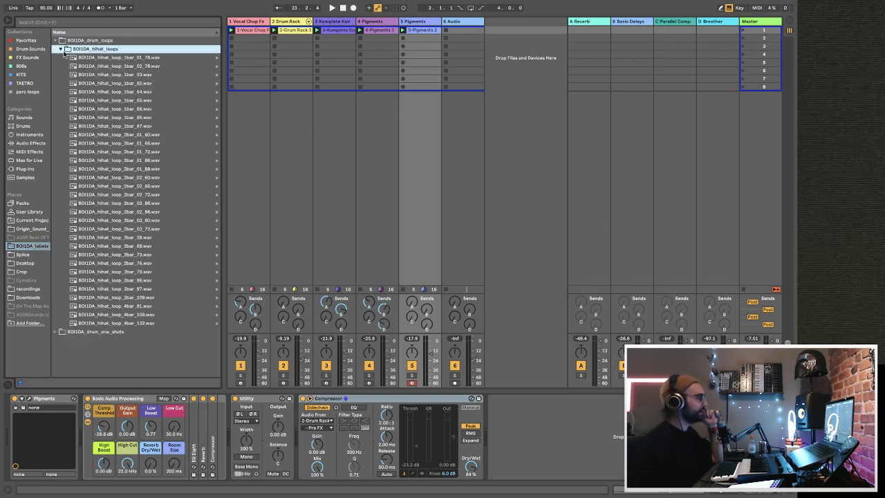
- Audition various two-bar BOI1DA hi-hat loops against the playing beat
{"action": "left_click", "coordinate": [128, 152]}
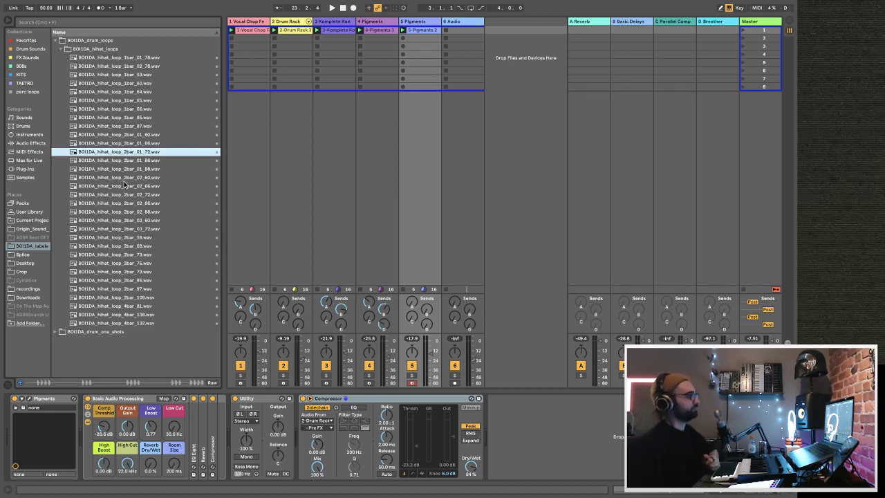
{"action": "left_click", "coordinate": [122, 186]}
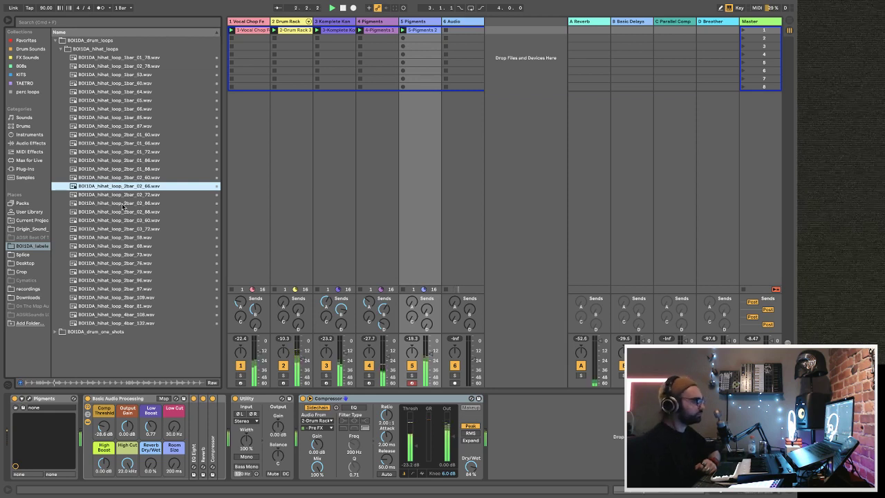
{"action": "left_click", "coordinate": [122, 204]}
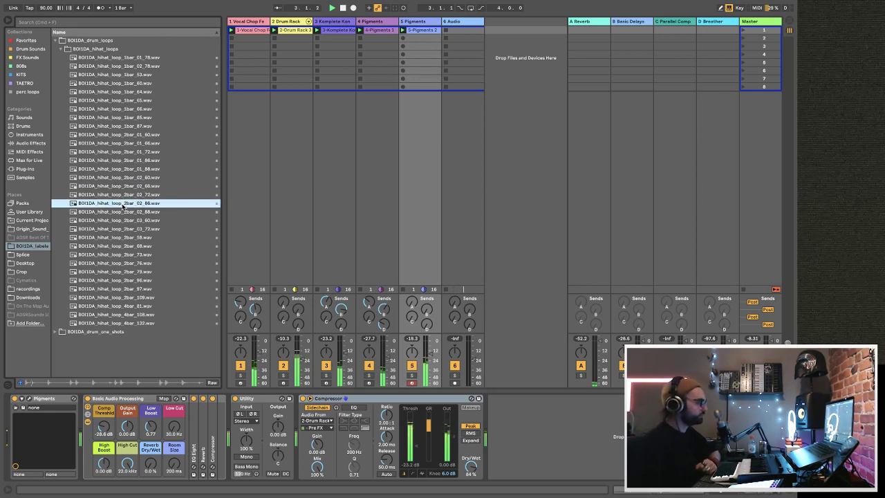
{"action": "left_click", "coordinate": [122, 240]}
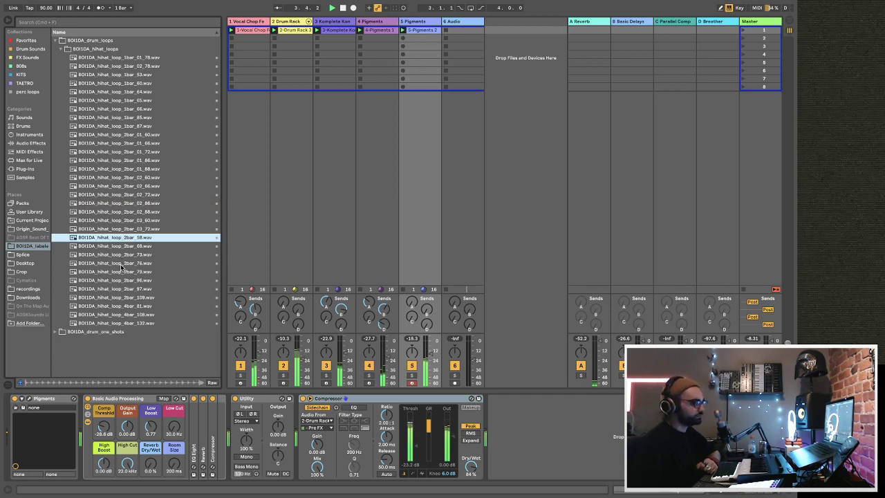
{"action": "left_click", "coordinate": [120, 263]}
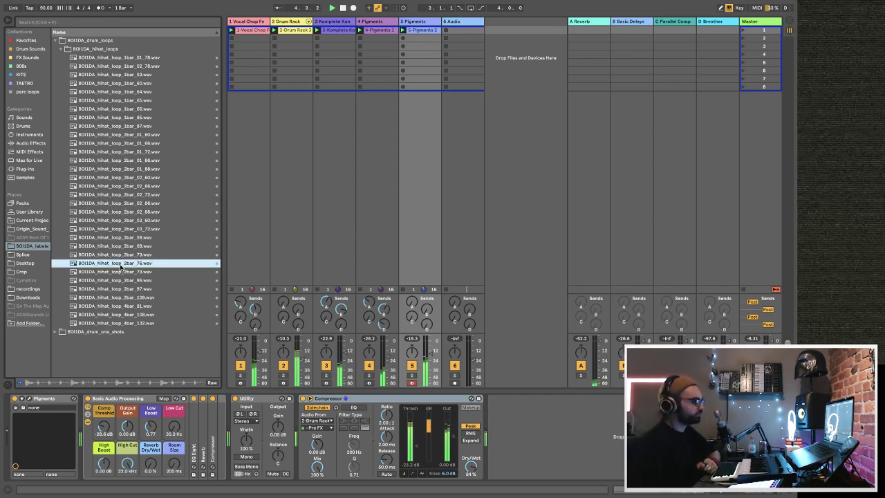
{"action": "key", "text": "Down"}
{"action": "key", "text": "Down"}
{"action": "key", "text": "Down"}
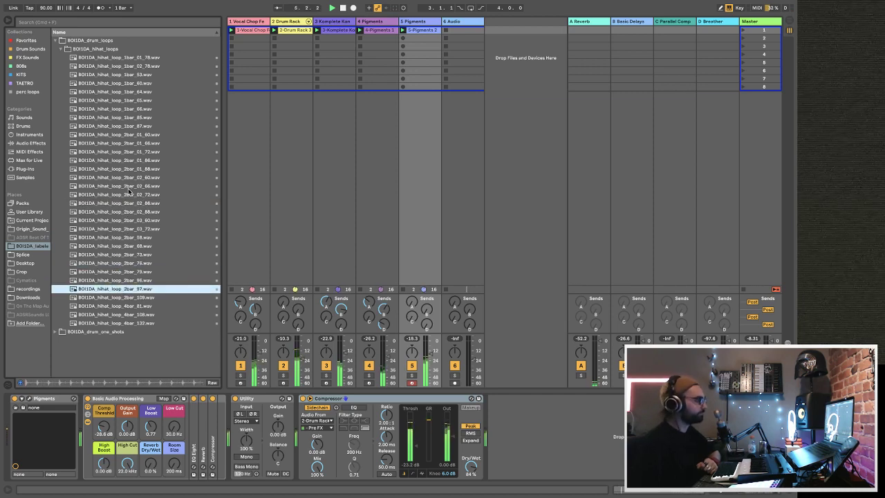
- Place BOI1DA_hihat_loop_1bar_66.wav in the first slot of audio track 6 and launch the clip with the beat
{"action": "left_click", "coordinate": [127, 109]}
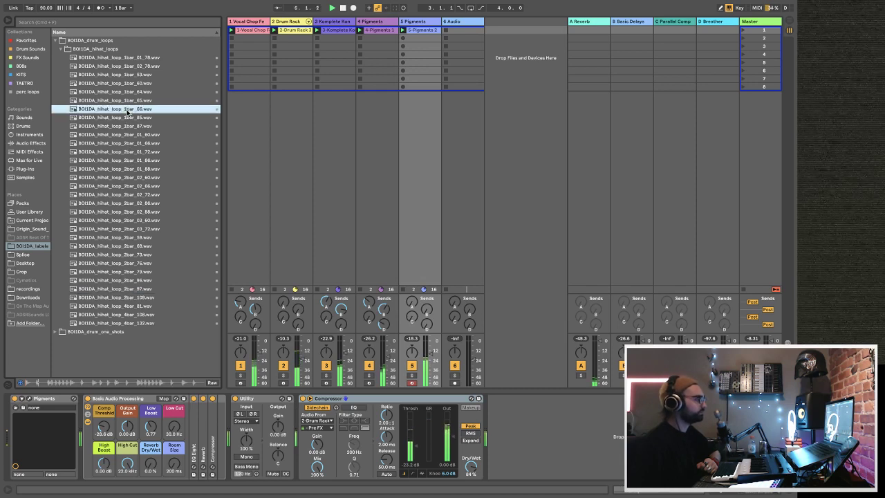
{"action": "left_click_drag", "start_coordinate": [124, 112], "coordinate": [470, 33]}
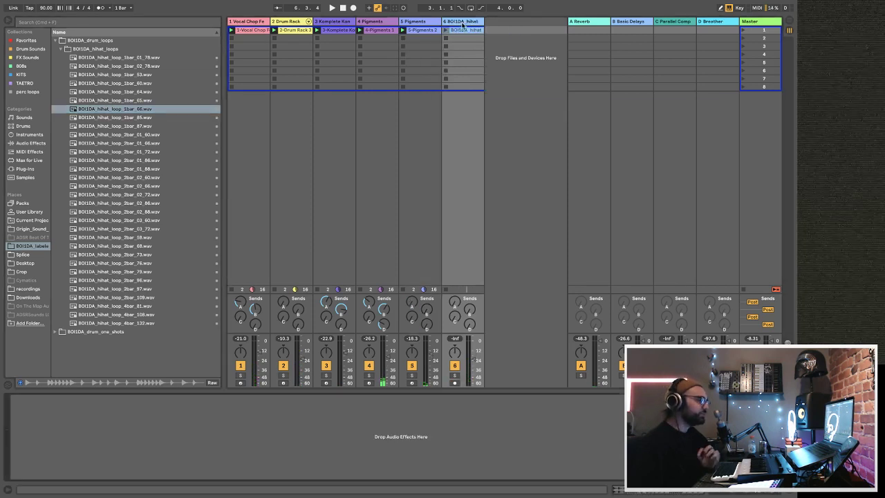
{"action": "left_click", "coordinate": [446, 31]}
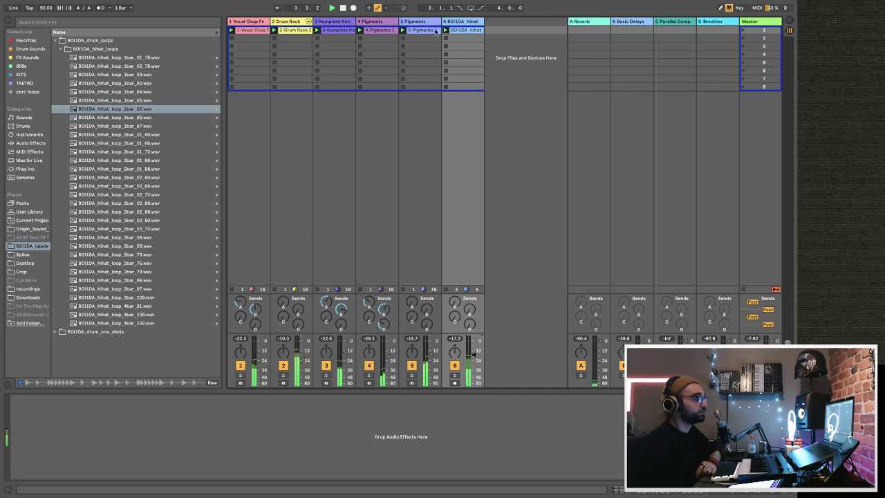
- Add a Chorus audio effect to the hi-hat track and set its Dry/Wet to 32%
{"action": "key", "text": "Left"}
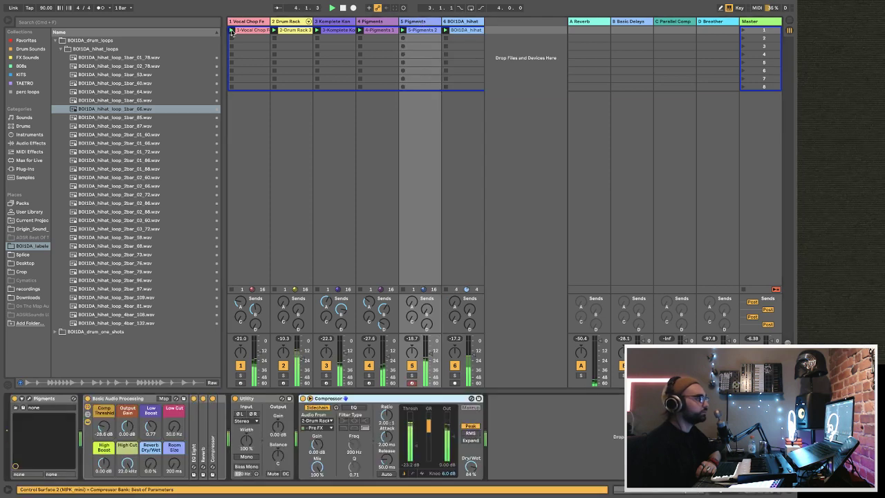
{"action": "left_click", "coordinate": [30, 143]}
{"action": "left_click_drag", "start_coordinate": [83, 102], "coordinate": [470, 34]}
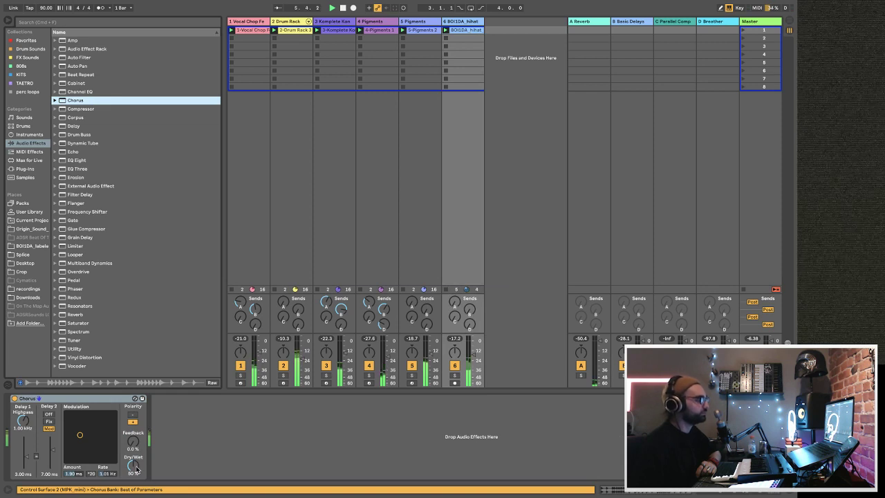
{"action": "left_click_drag", "start_coordinate": [136, 469], "coordinate": [137, 481]}
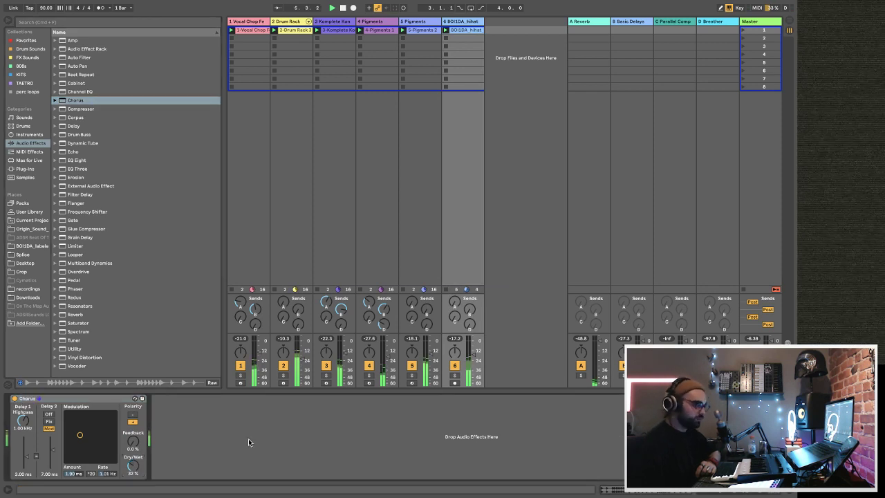
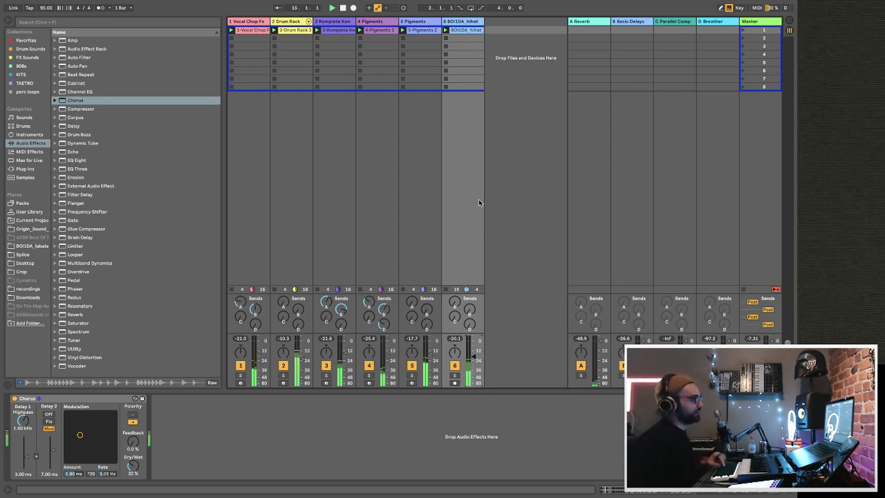
- Copy the bass Pigments track's sidechain Compressor onto the hi-hat track after the Chorus, and fine-tune the hi-hat track's volume during playback
{"action": "left_click", "coordinate": [420, 208]}
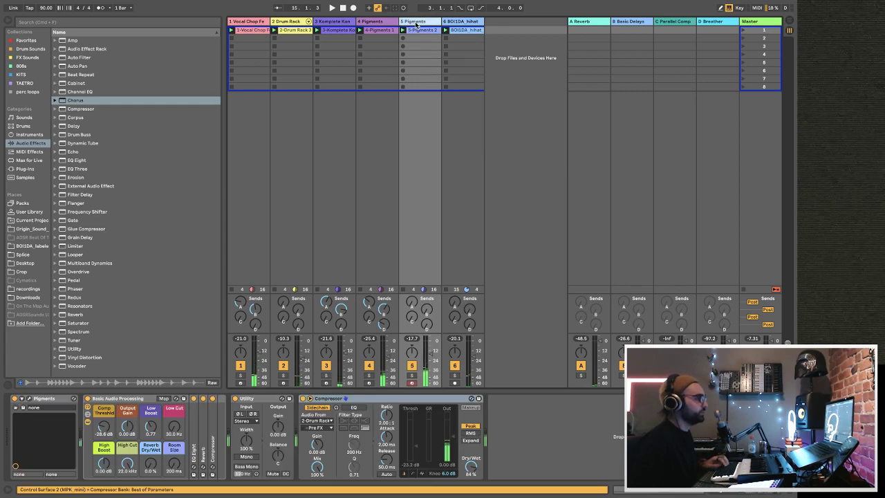
{"action": "left_click", "coordinate": [318, 399]}
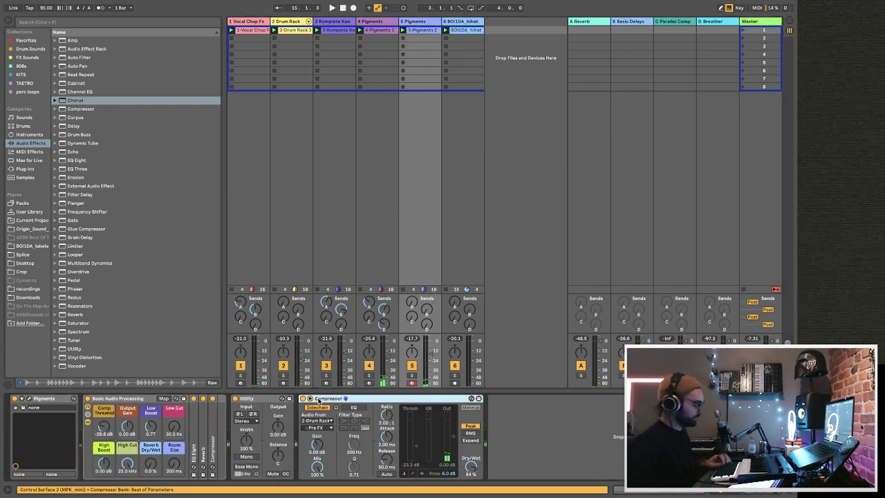
{"action": "left_click", "coordinate": [466, 22]}
{"action": "left_click", "coordinate": [243, 461]}
{"action": "key", "text": "ctrl+v"}
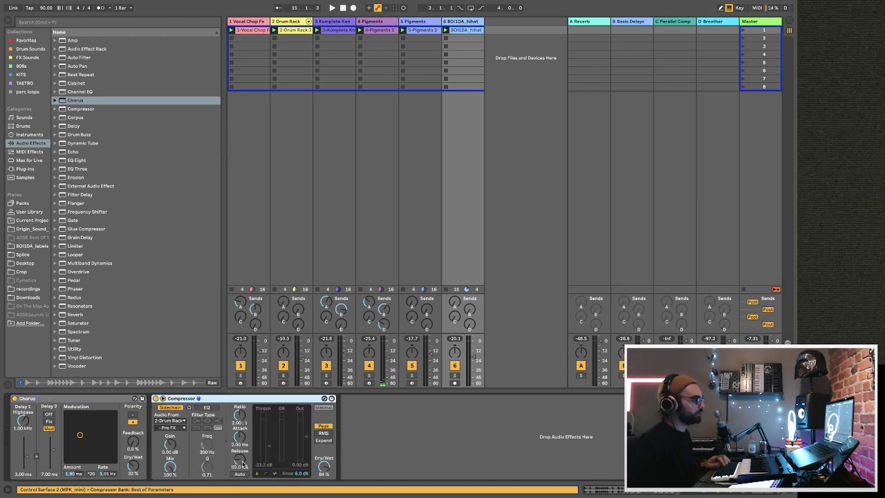
{"action": "key", "text": "space"}
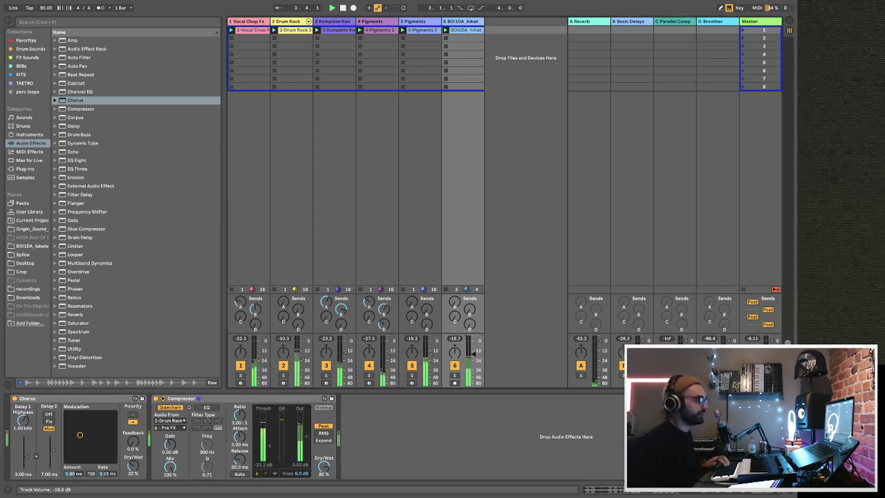
{"action": "left_click_drag", "start_coordinate": [476, 352], "coordinate": [473, 355]}
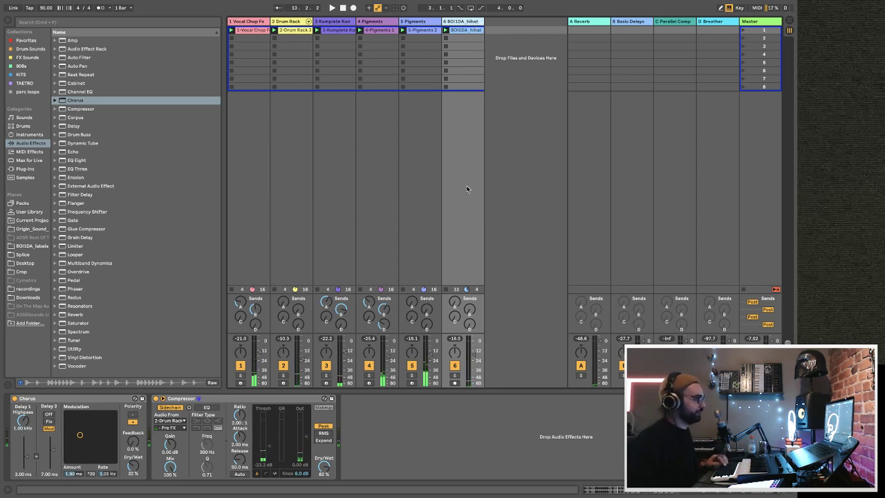
- Save the Live Set as "stream wasnt glitchy this time yay"
{"action": "key", "text": "super+s"}
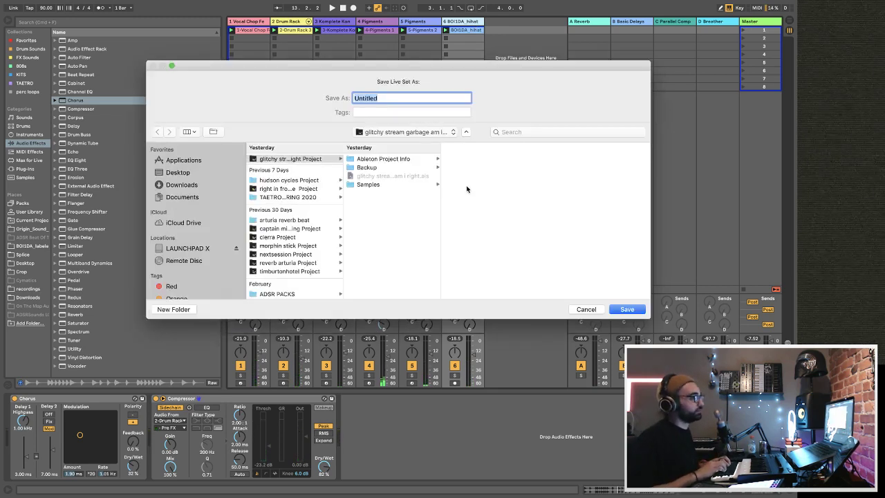
{"action": "type", "text": "st"}
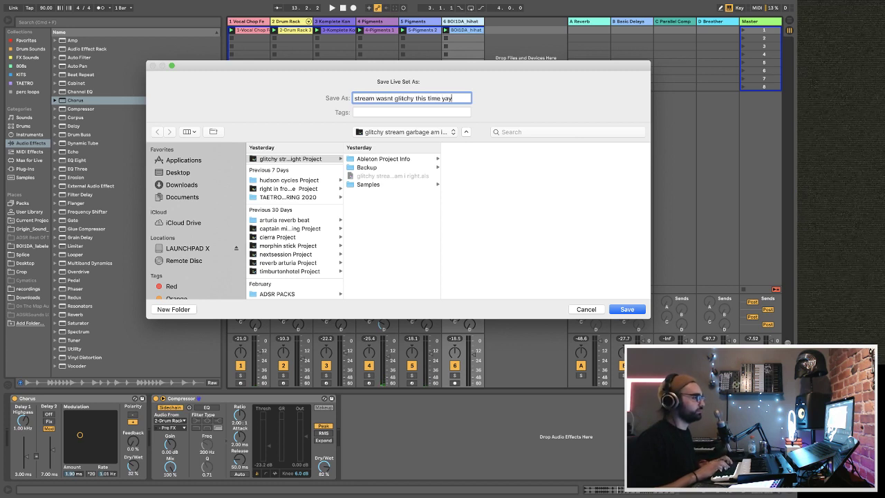
{"action": "key", "text": "Return"}
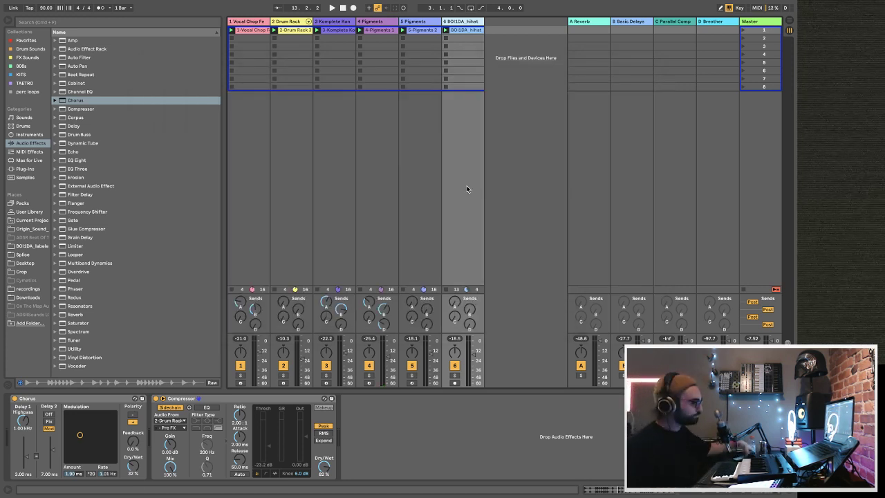
- Load beat sketches master.adg from the User Library onto the Master track while the beat plays, and close its J37 plug-in window
{"action": "key", "text": "space"}
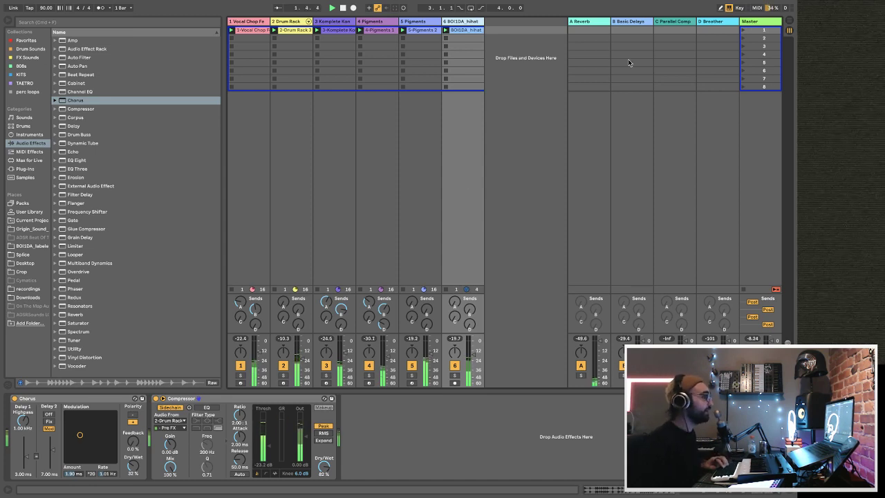
{"action": "left_click", "coordinate": [29, 211]}
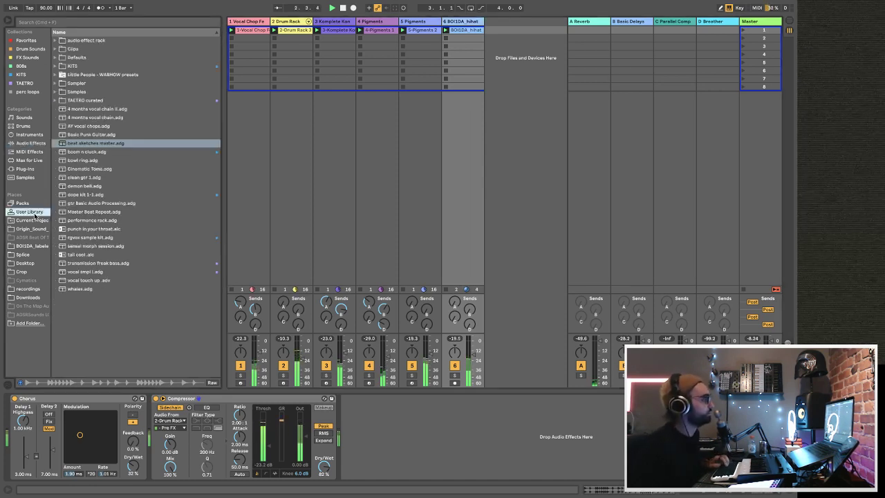
{"action": "key", "text": "Tab"}
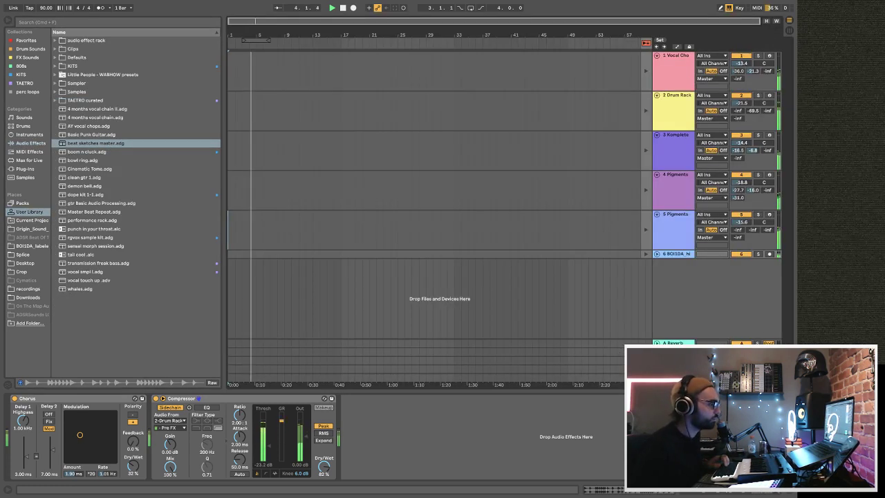
{"action": "left_click", "coordinate": [640, 270]}
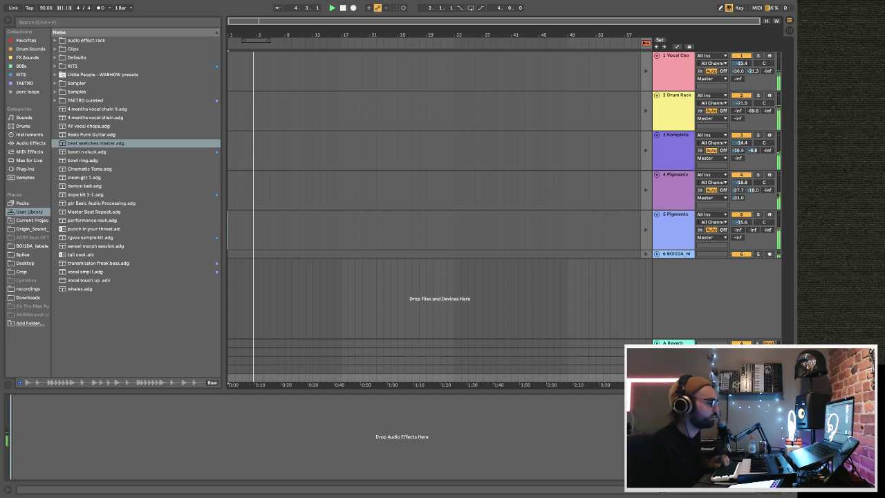
{"action": "key", "text": "Return"}
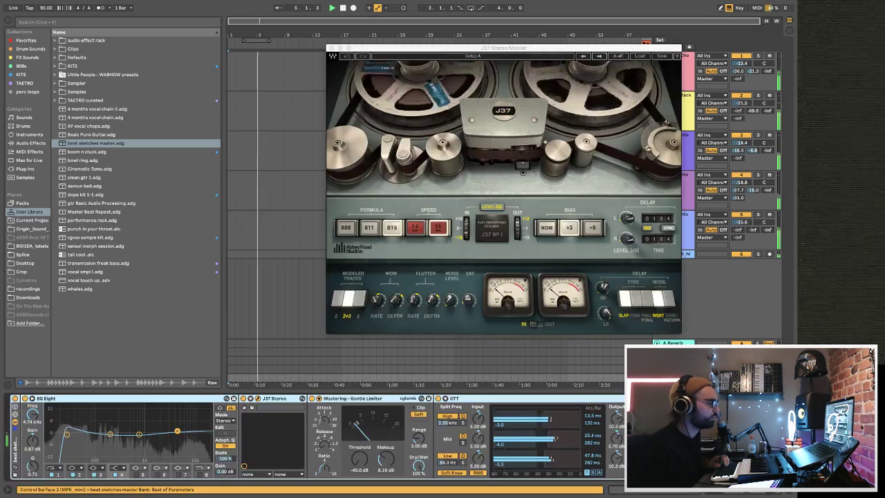
{"action": "left_click", "coordinate": [330, 48]}
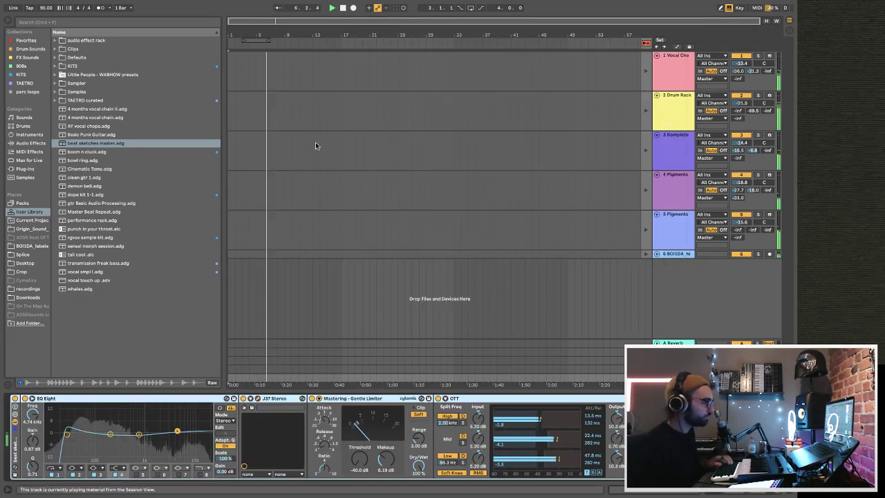
- Transpose the BOI1DA hi-hat clip in Session View to -4 st and set its warp mode to Complex Pro
{"action": "key", "text": "Tab"}
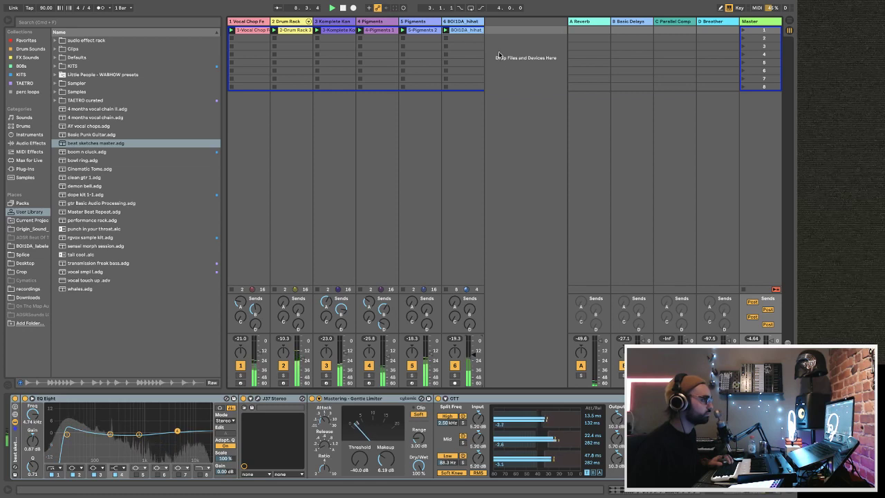
{"action": "left_click", "coordinate": [466, 30]}
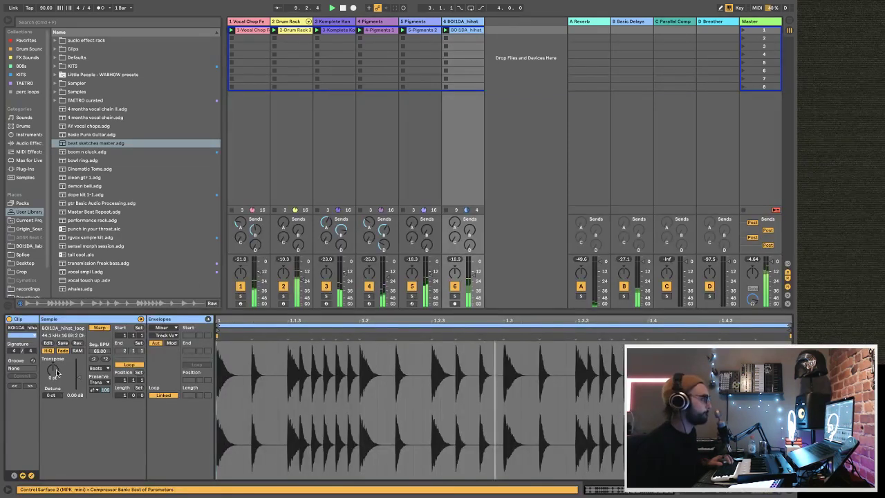
{"action": "left_click_drag", "start_coordinate": [56, 373], "coordinate": [56, 390]}
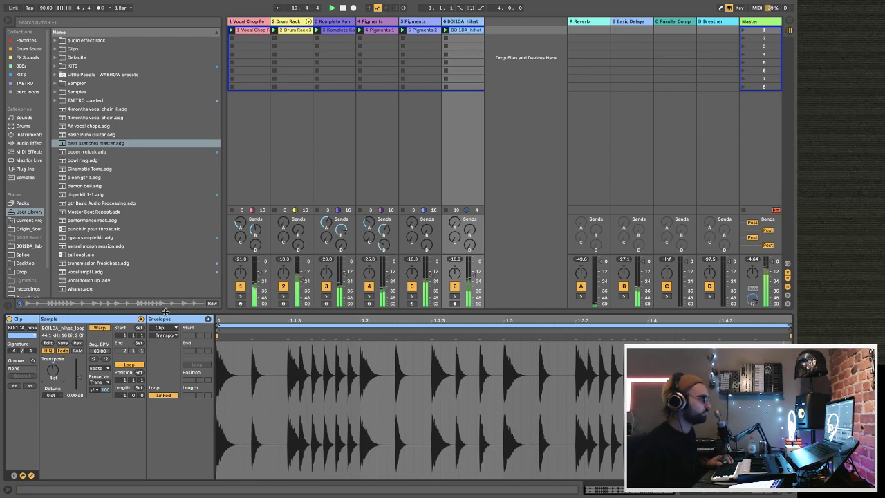
{"action": "left_click", "coordinate": [99, 368]}
{"action": "left_click", "coordinate": [96, 382]}
{"action": "left_click", "coordinate": [99, 369]}
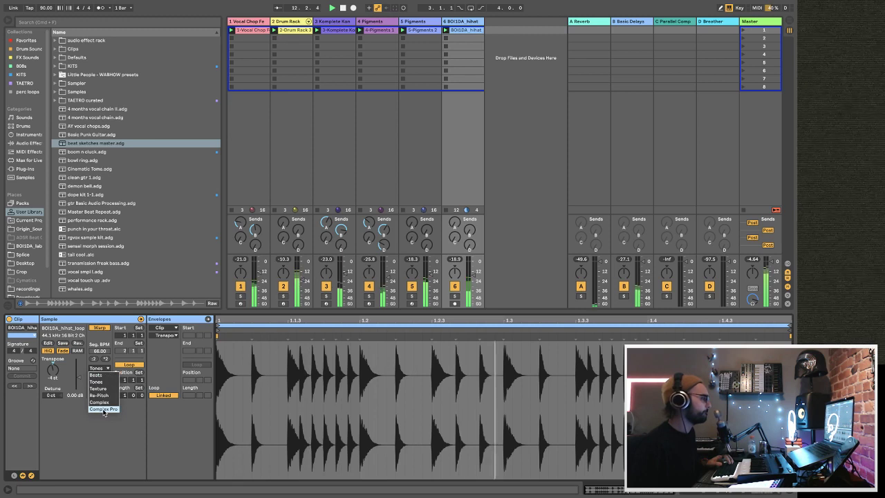
{"action": "left_click", "coordinate": [103, 409]}
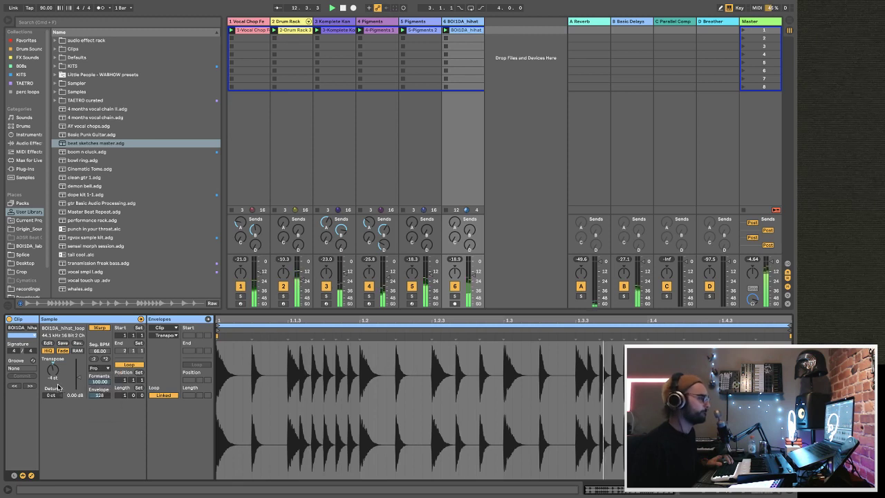
{"action": "left_click", "coordinate": [451, 23]}
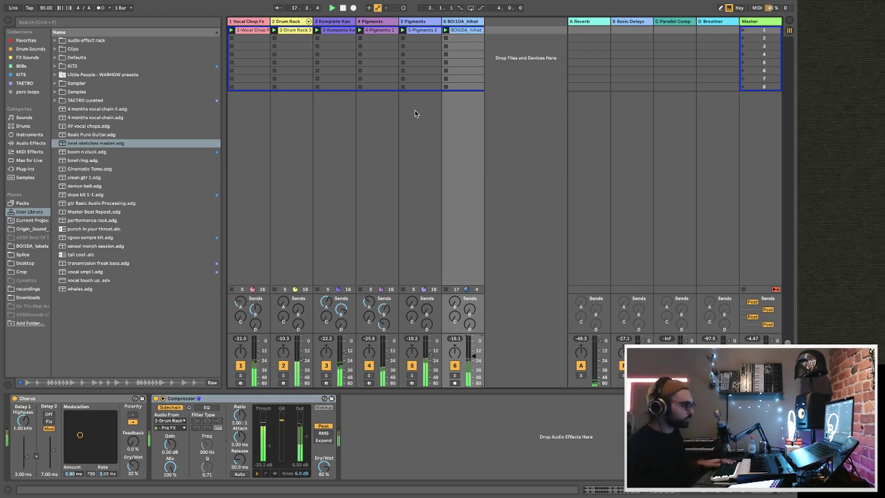
- Transfer the first-scene clips of all six tracks into the Arrangement at bar 21, stop playback and switch all tracks back to the Arrangement
{"action": "left_click", "coordinate": [470, 36]}
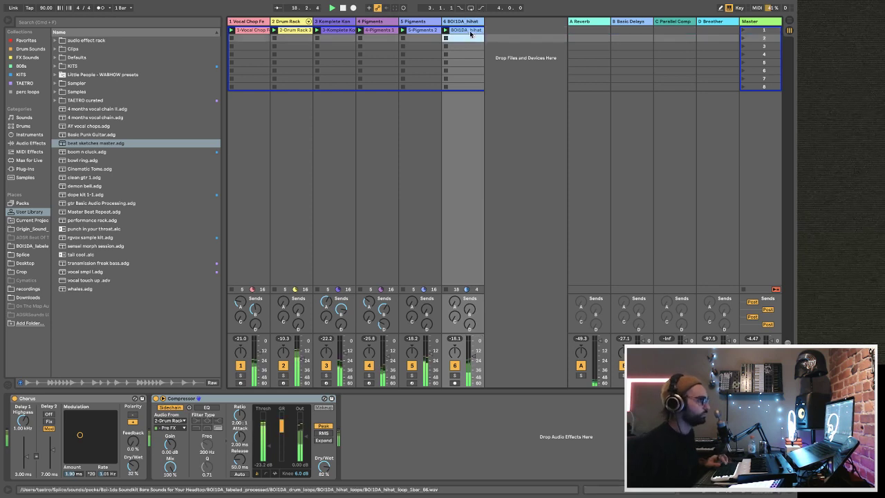
{"action": "left_click", "coordinate": [247, 32]}
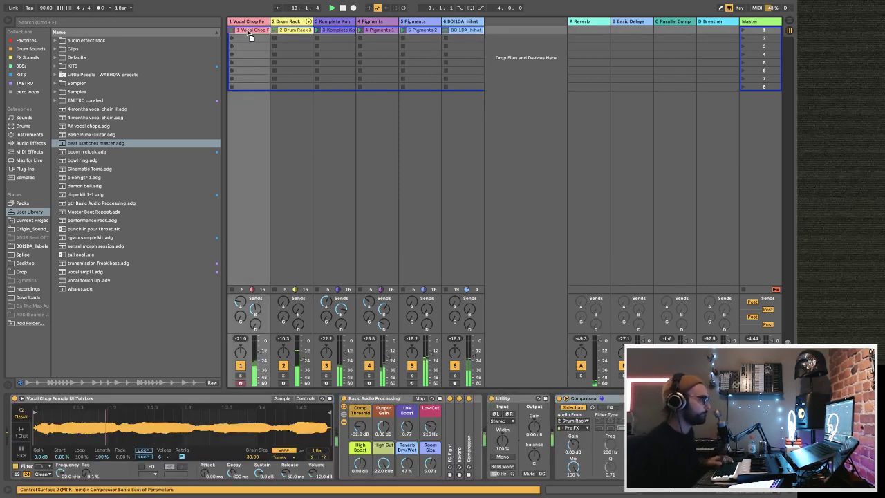
{"action": "key", "text": "Tab"}
{"action": "key", "text": "space"}
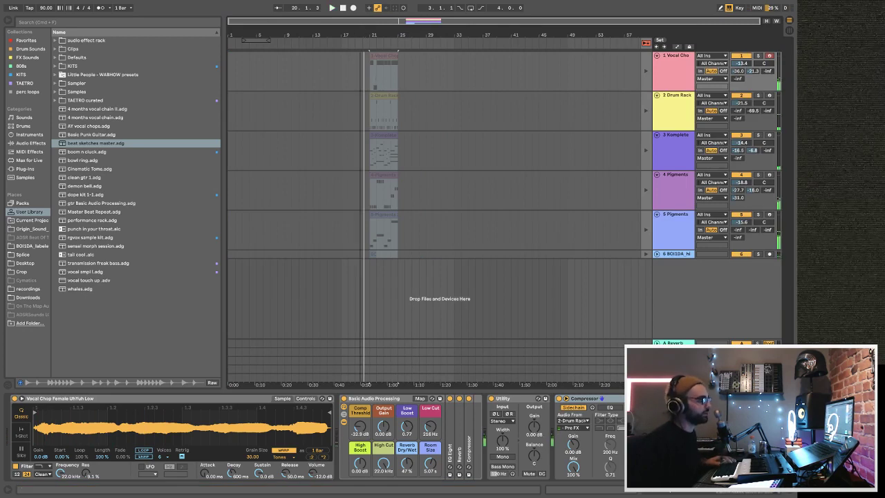
{"action": "left_click", "coordinate": [342, 7]}
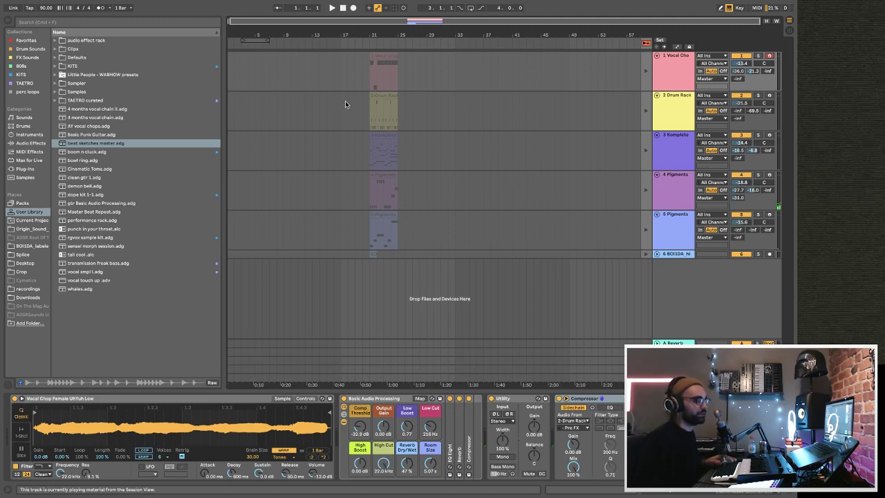
{"action": "left_click", "coordinate": [349, 65]}
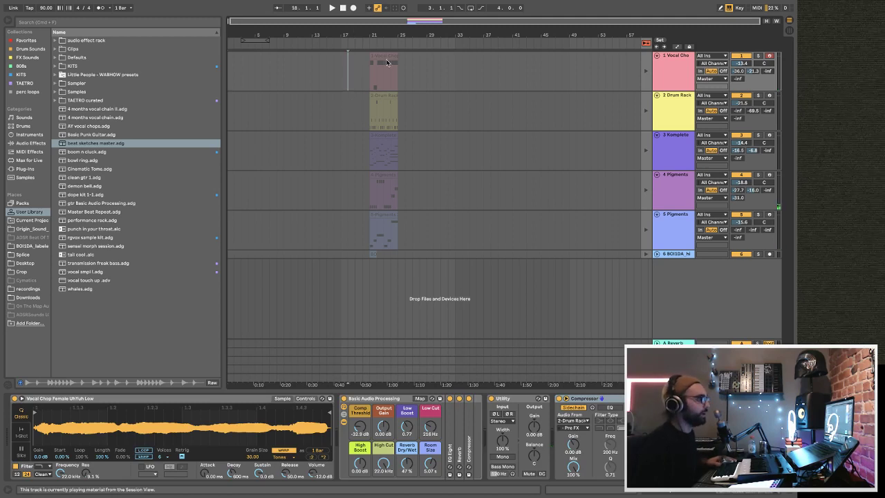
{"action": "left_click", "coordinate": [648, 44]}
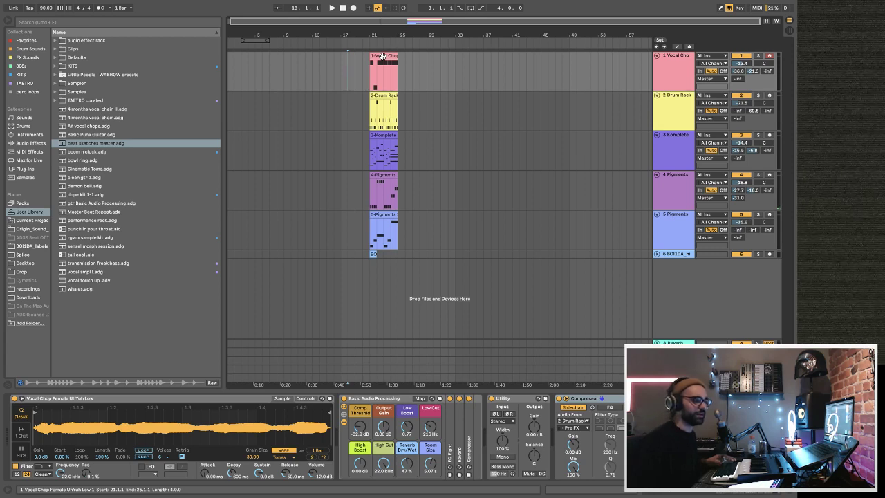
- Move the Komplete Kontrol clip to bar 1 and the Drum Rack clip to bar 5 in the Arrangement while playing from the start
{"action": "left_click_drag", "start_coordinate": [383, 57], "coordinate": [240, 55]}
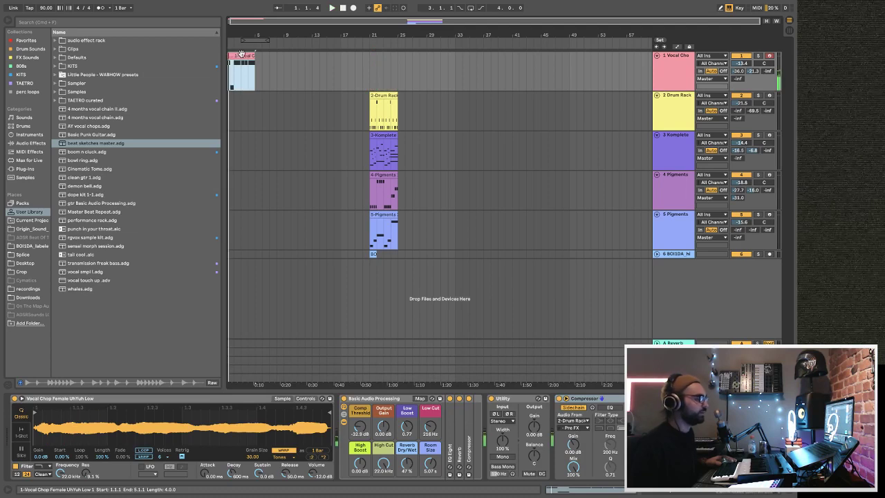
{"action": "key", "text": "ctrl+z"}
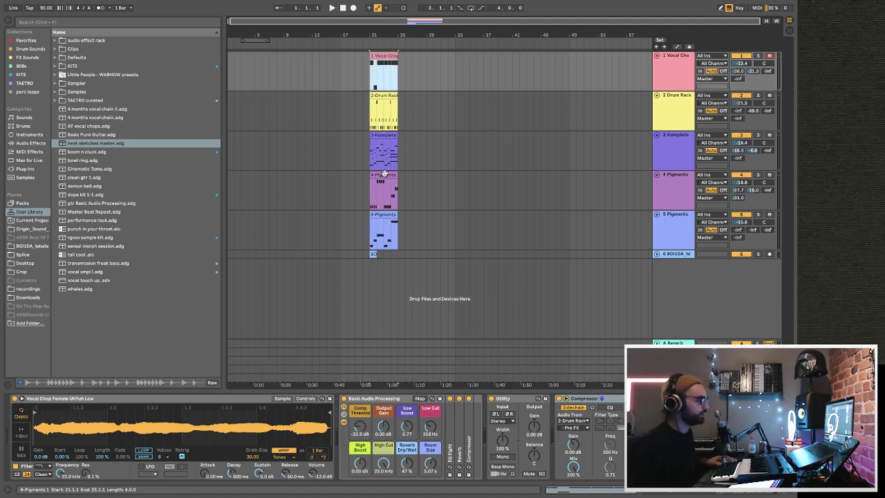
{"action": "left_click", "coordinate": [379, 134]}
{"action": "left_click_drag", "start_coordinate": [379, 134], "coordinate": [233, 138]}
{"action": "key", "text": "space"}
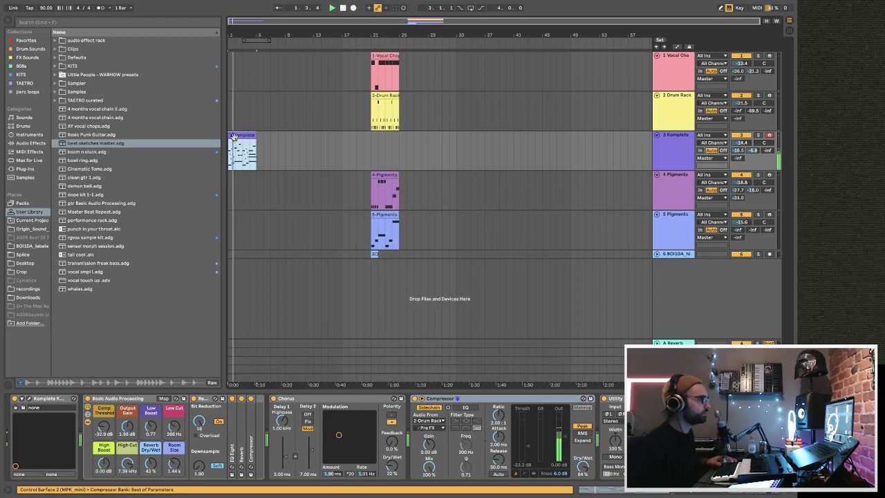
{"action": "left_click_drag", "start_coordinate": [387, 95], "coordinate": [273, 97]}
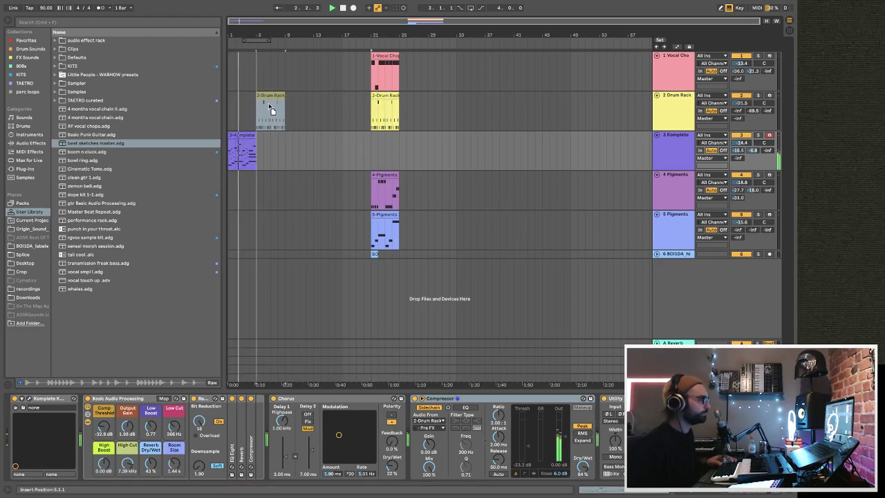
- Duplicate the Komplete Kontrol and Drum Rack clips so both parts continue up to bar 13
{"action": "left_click", "coordinate": [246, 133]}
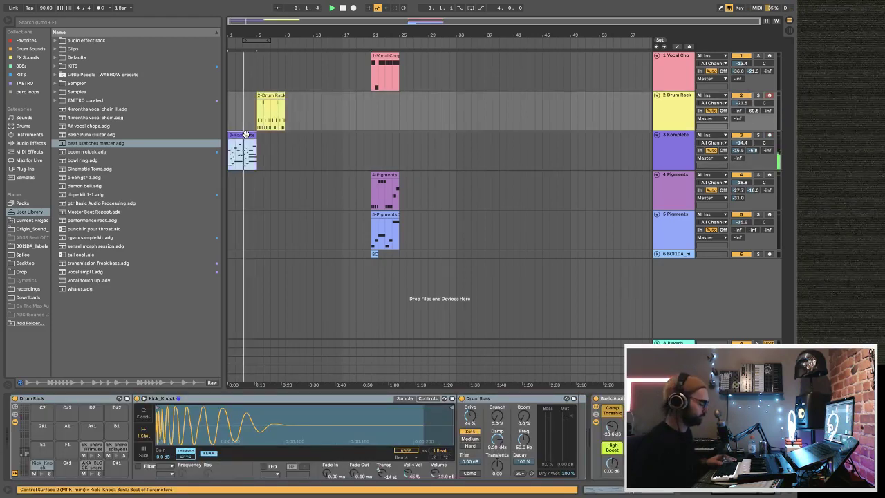
{"action": "key", "text": "ctrl+d"}
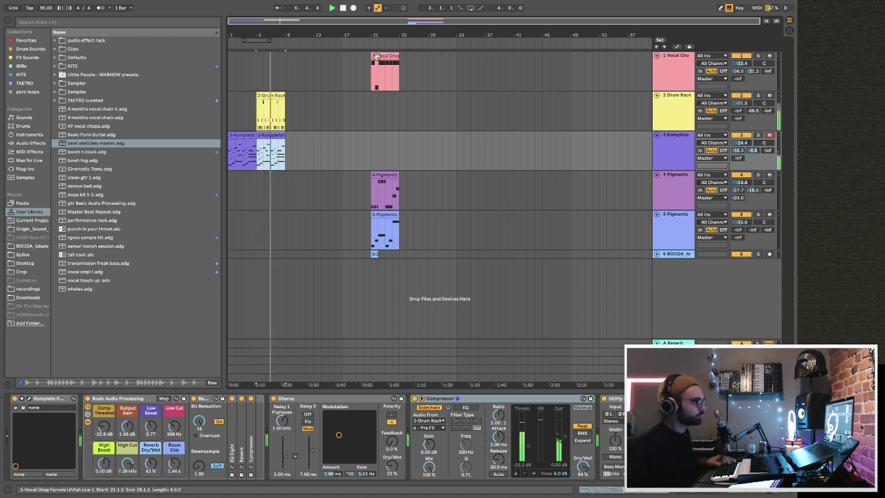
{"action": "left_click", "coordinate": [272, 95]}
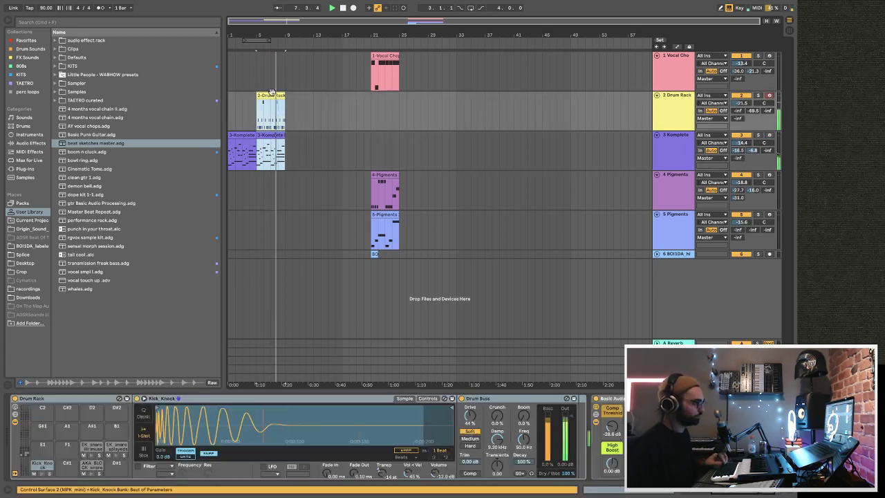
{"action": "key", "text": "ctrl+d"}
- Move the track 5 Pigments clip to bar 9 and duplicate the last Komplete Kontrol clip at bar 13
{"action": "left_click_drag", "start_coordinate": [388, 228], "coordinate": [302, 228]}
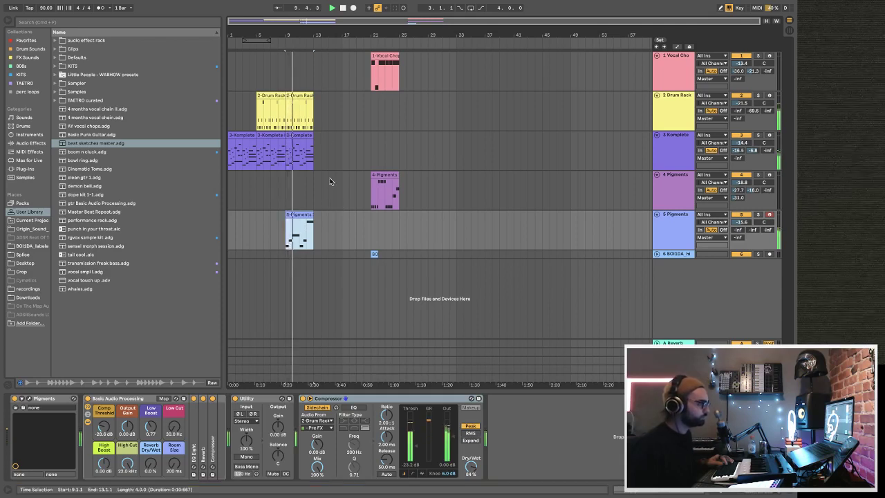
{"action": "left_click", "coordinate": [304, 136]}
{"action": "key", "text": "ctrl+d"}
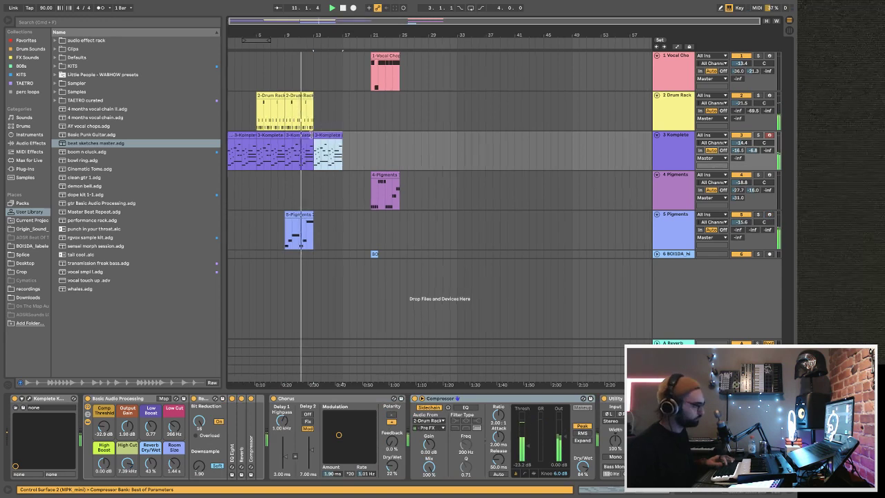
- Move the Vocal Chop clip to bar 13 and duplicate the last Drum Rack clip alongside it
{"action": "left_click", "coordinate": [381, 55]}
{"action": "left_click_drag", "start_coordinate": [381, 55], "coordinate": [324, 55]}
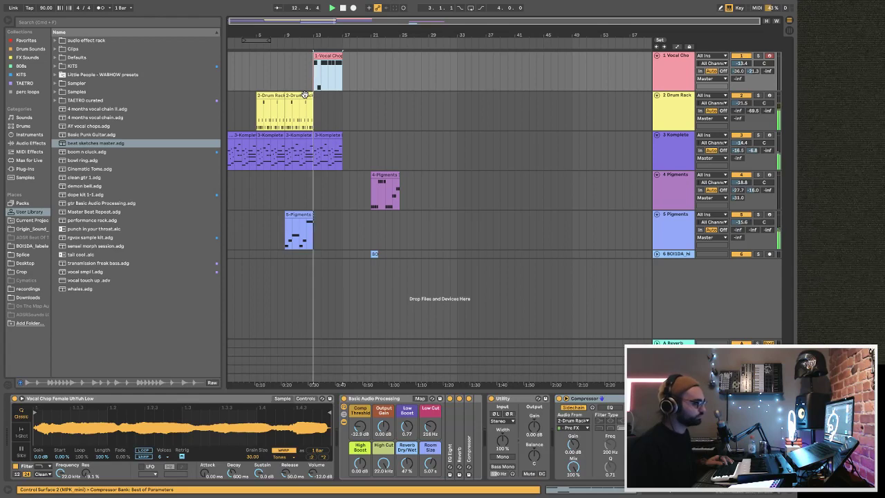
{"action": "left_click", "coordinate": [305, 94]}
{"action": "key", "text": "ctrl+d"}
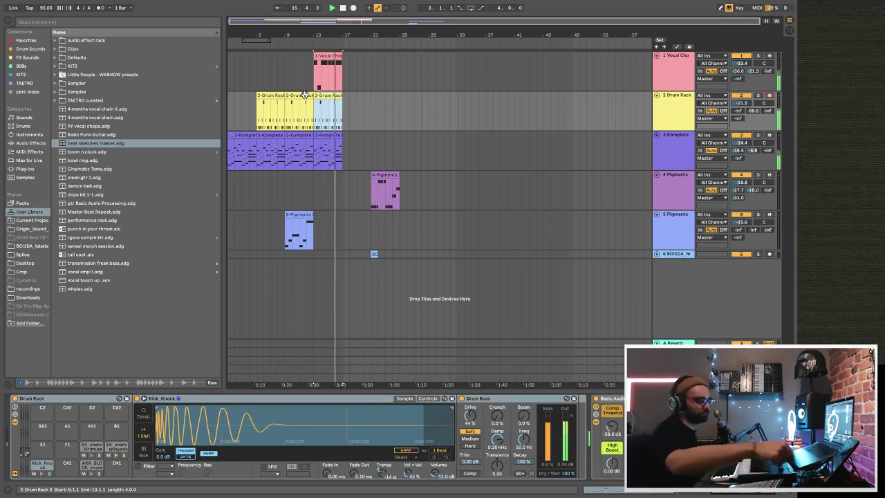
- Restart playback from bar 11 and move the track 4 Pigments clip to bar 17
{"action": "left_click", "coordinate": [314, 84]}
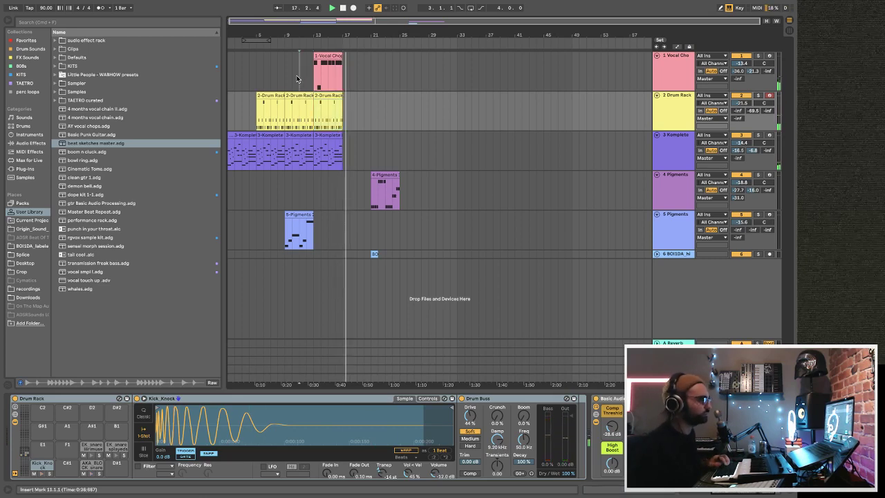
{"action": "left_click", "coordinate": [297, 79]}
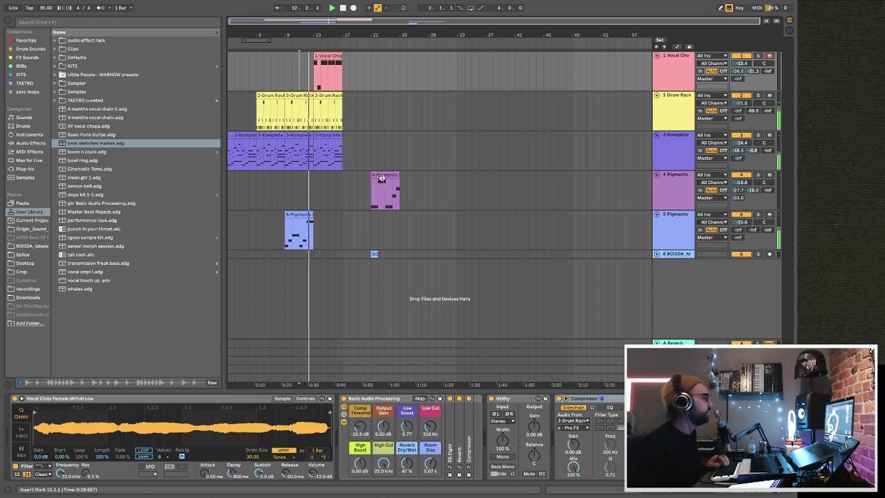
{"action": "left_click_drag", "start_coordinate": [381, 178], "coordinate": [353, 178]}
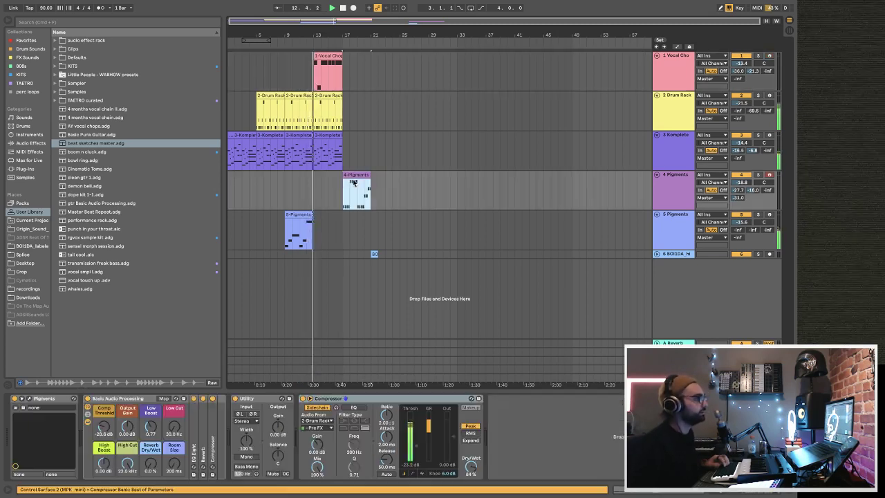
- Duplicate the last Komplete Kontrol clip at bar 17 above the track 4 Pigments clip
{"action": "left_click", "coordinate": [305, 214]}
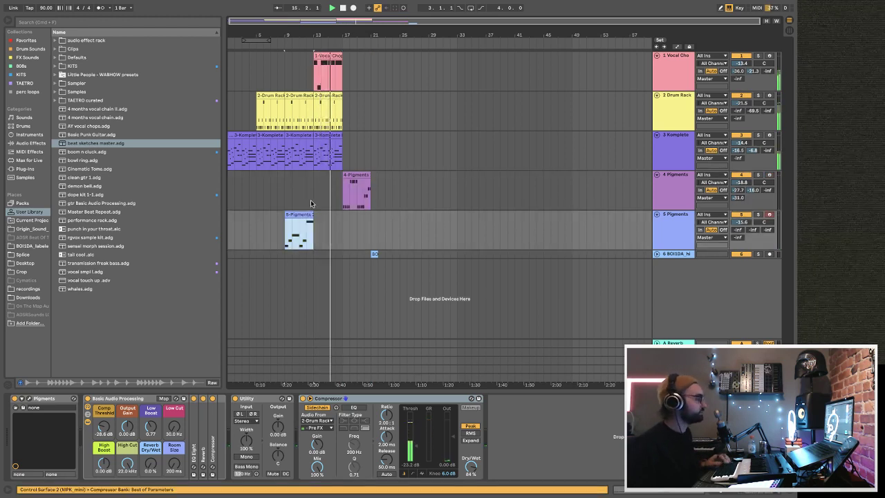
{"action": "left_click", "coordinate": [313, 201]}
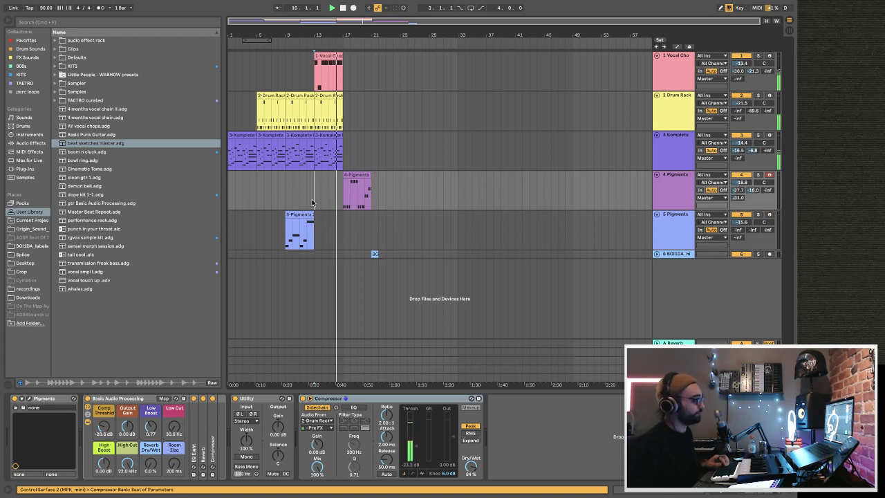
{"action": "left_click", "coordinate": [324, 135]}
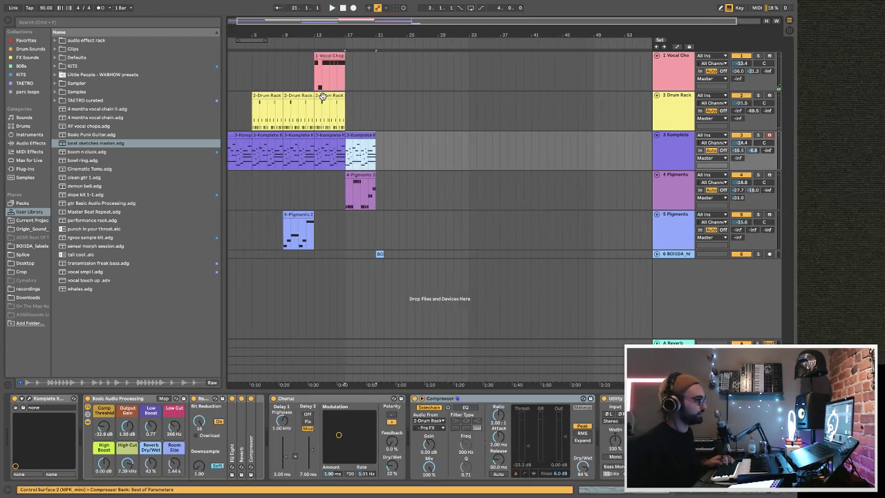
- Duplicate the last Drum Rack clip at bar 17 and move the track 6 hi-hat clip to bar 17
{"action": "left_click", "coordinate": [322, 96]}
{"action": "left_click", "coordinate": [300, 77]}
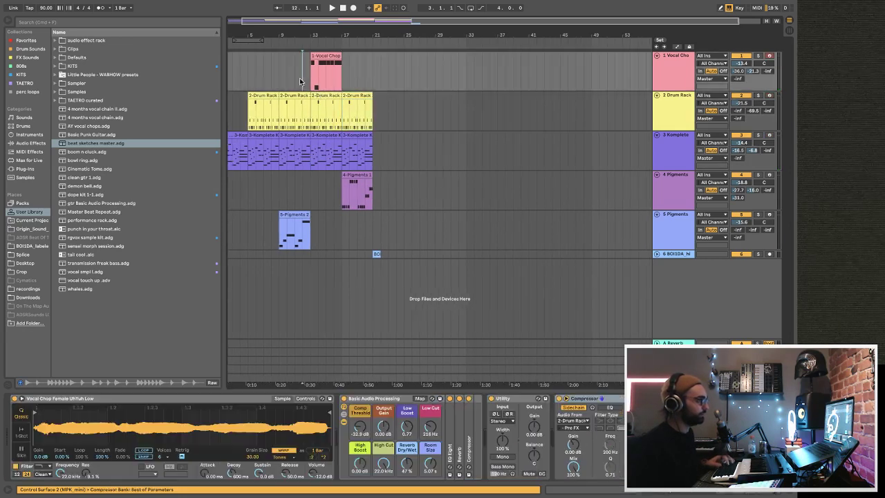
{"action": "key", "text": "space"}
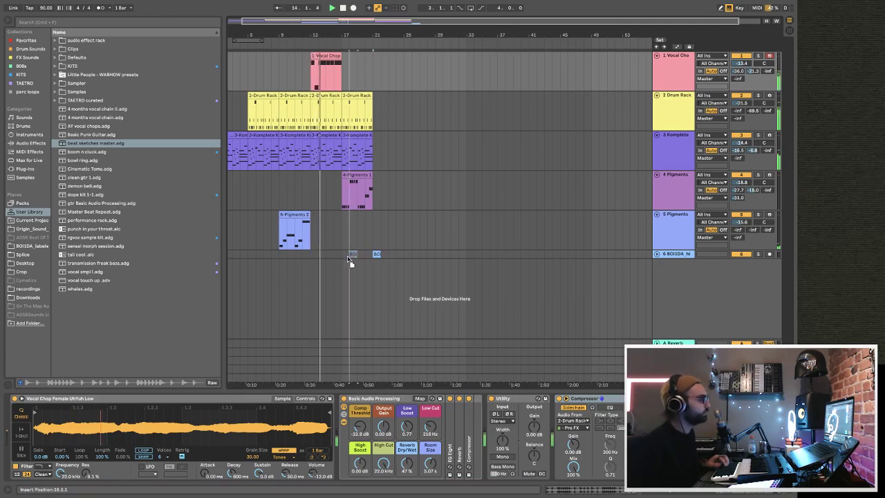
{"action": "left_click", "coordinate": [343, 254]}
{"action": "key", "text": "space"}
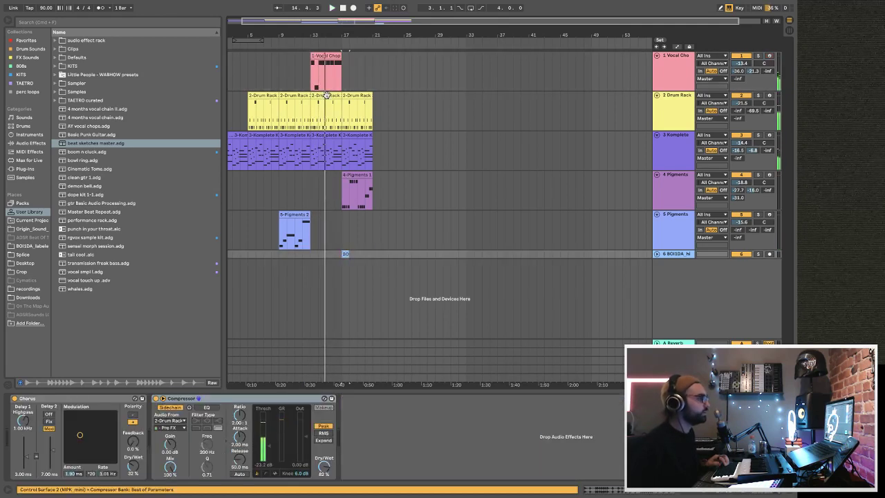
- Automate the Drum Rack's Kick_Knock chain to switch off from bar 13 to bar 17 using its Speaker On parameter
{"action": "left_click", "coordinate": [327, 95]}
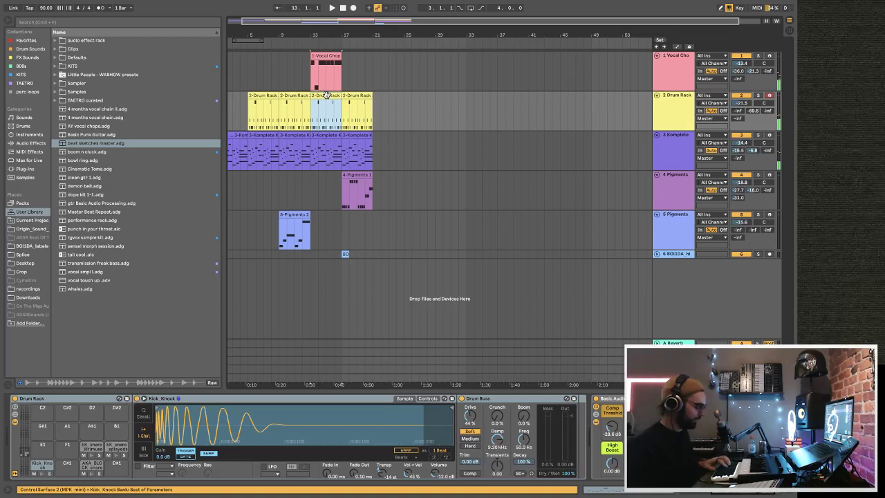
{"action": "left_click", "coordinate": [681, 105]}
{"action": "key", "text": "Tab"}
{"action": "key", "text": "Tab"}
{"action": "key", "text": "Tab"}
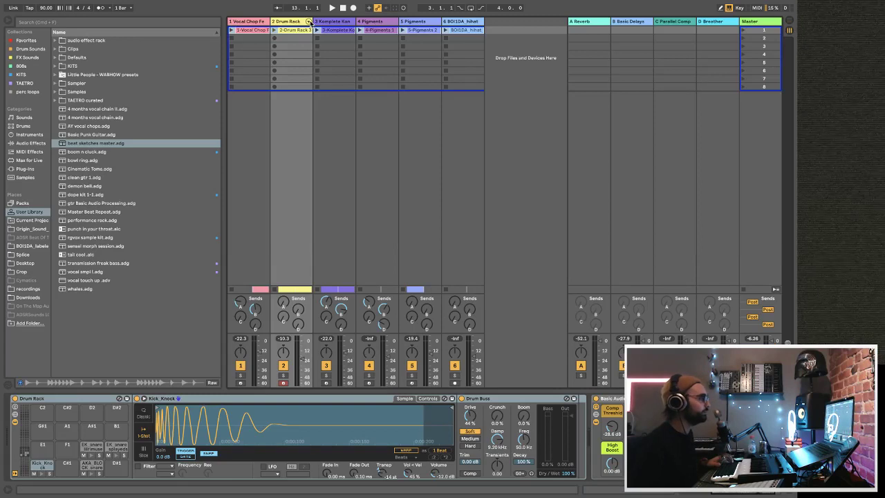
{"action": "left_click", "coordinate": [309, 22]}
{"action": "left_click", "coordinate": [322, 361]}
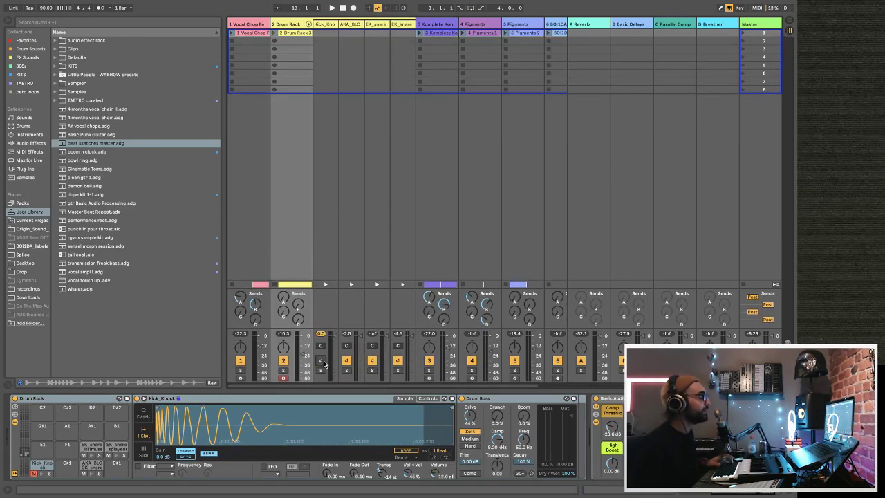
{"action": "key", "text": "Tab"}
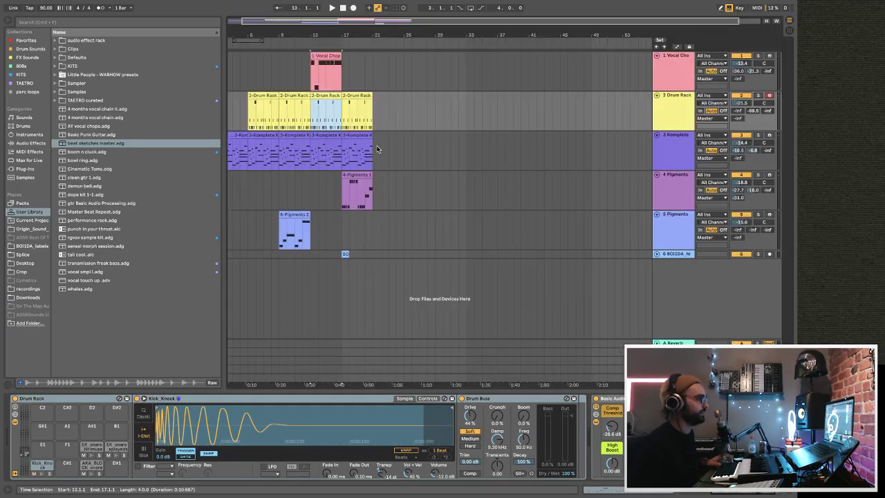
{"action": "left_click", "coordinate": [678, 47]}
{"action": "left_click", "coordinate": [327, 119]}
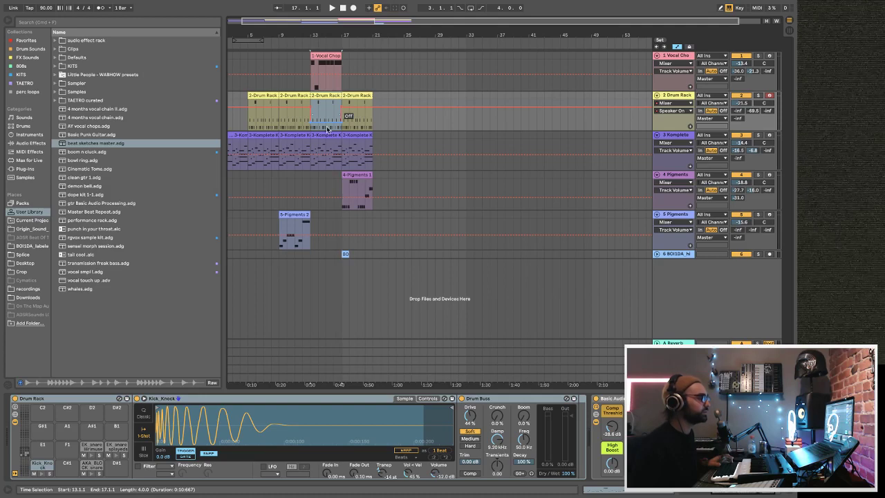
- Play the arrangement from bar 12 and repeat the hi-hat clip from bar 17 up to bar 21
{"action": "left_click", "coordinate": [305, 127]}
{"action": "key", "text": "space"}
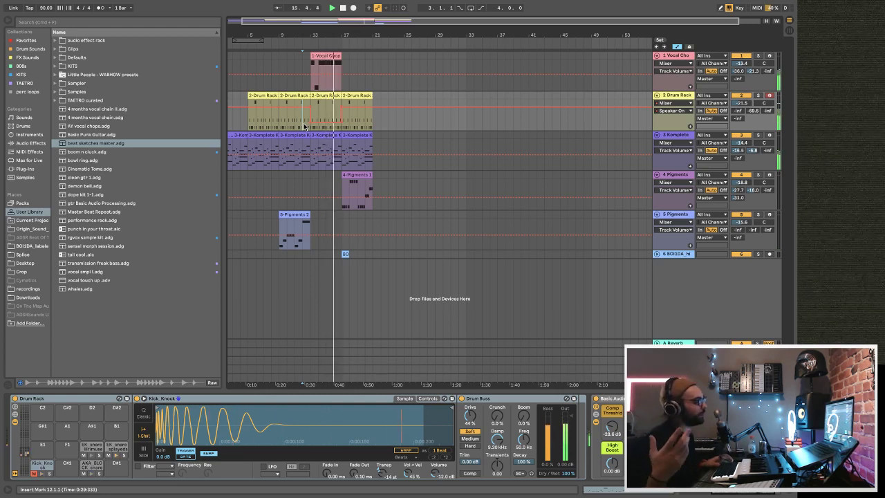
{"action": "key", "text": "space"}
{"action": "key", "text": "space"}
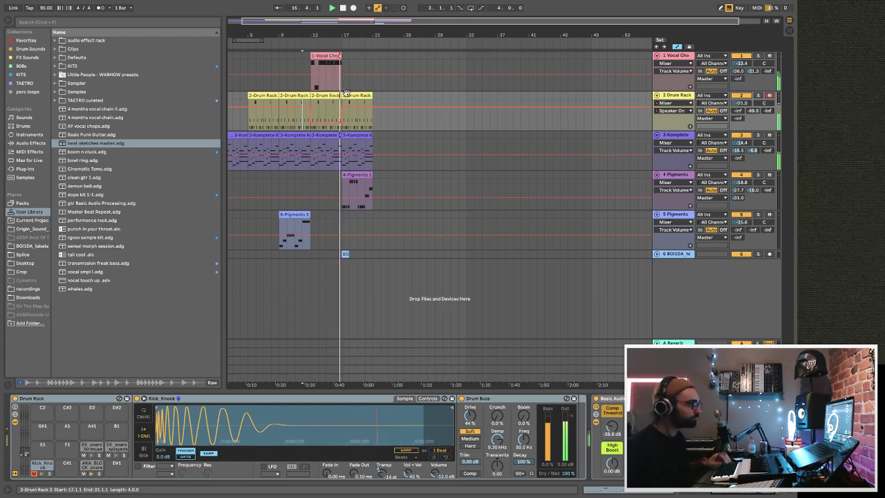
{"action": "left_click", "coordinate": [345, 253]}
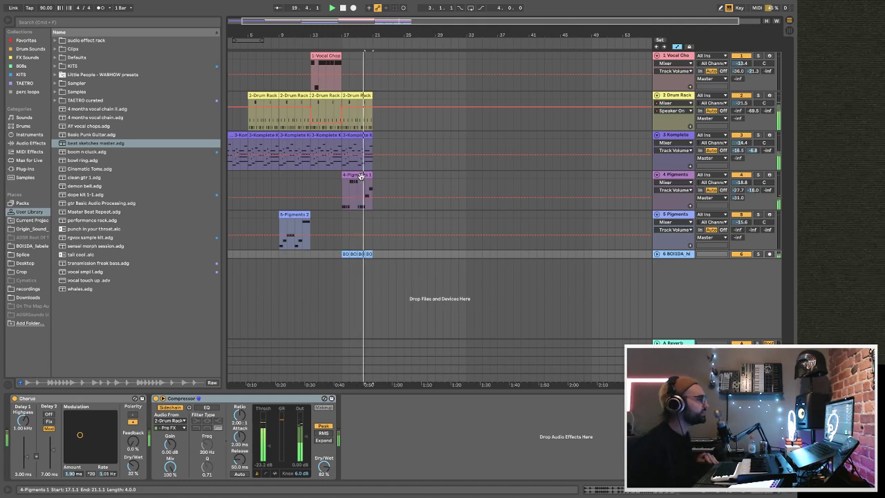
- Move the Vocal Chop clip to bar 17 and the track 4 Pigments clip to bar 13, restarting playback from bar 12
{"action": "left_click_drag", "start_coordinate": [328, 56], "coordinate": [360, 56]}
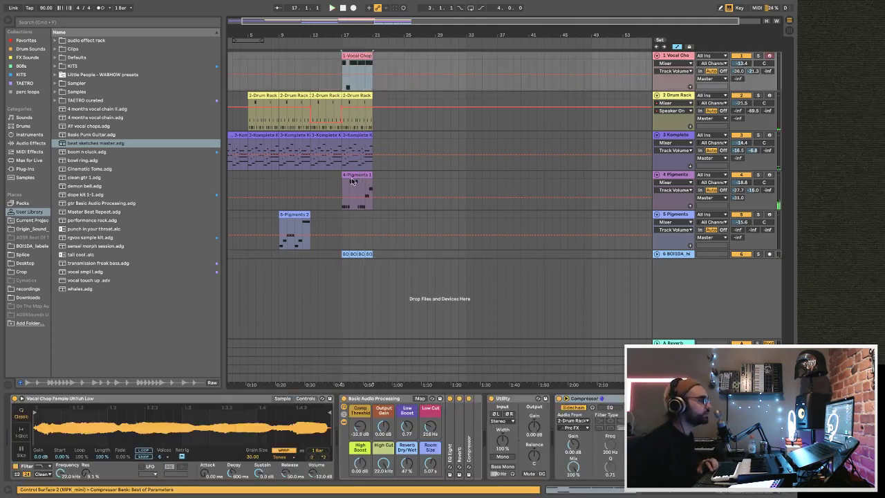
{"action": "left_click_drag", "start_coordinate": [353, 177], "coordinate": [322, 177]}
{"action": "key", "text": "space"}
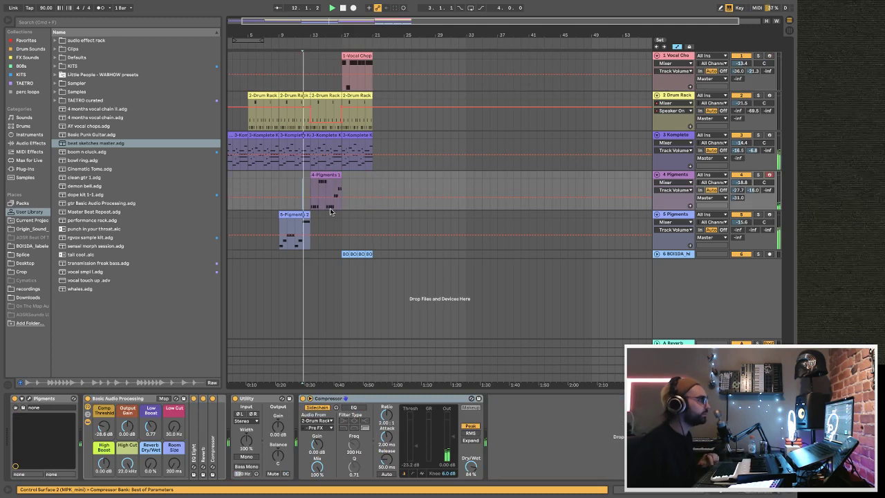
- Add OS_OA_SFX_Noise_Riser_1.wav from the FX Sounds collection on a new audio track at bar 13
{"action": "left_click", "coordinate": [30, 59]}
{"action": "left_click", "coordinate": [87, 83]}
{"action": "left_click_drag", "start_coordinate": [87, 83], "coordinate": [315, 278]}
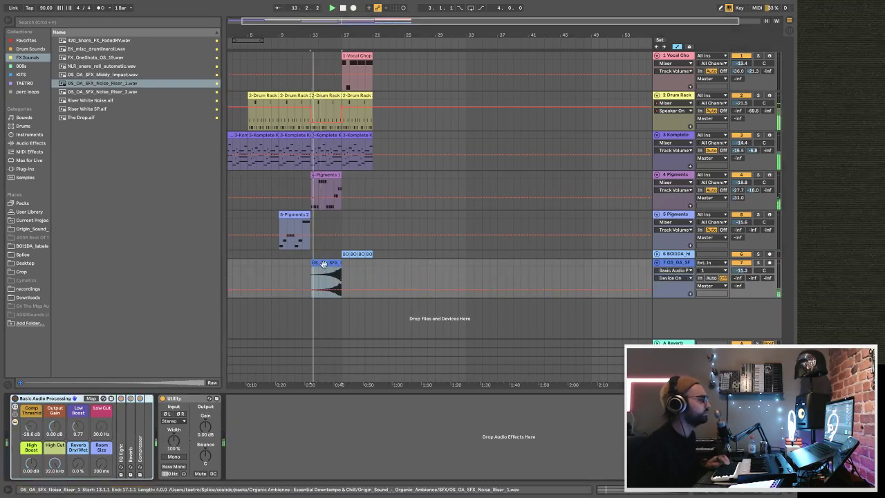
- Transpose the noise riser clip to -10 st with Tones warping and set its track volume to -25.3 dB
{"action": "key", "text": "shift+Tab"}
{"action": "left_click_drag", "start_coordinate": [52, 370], "coordinate": [53, 387]}
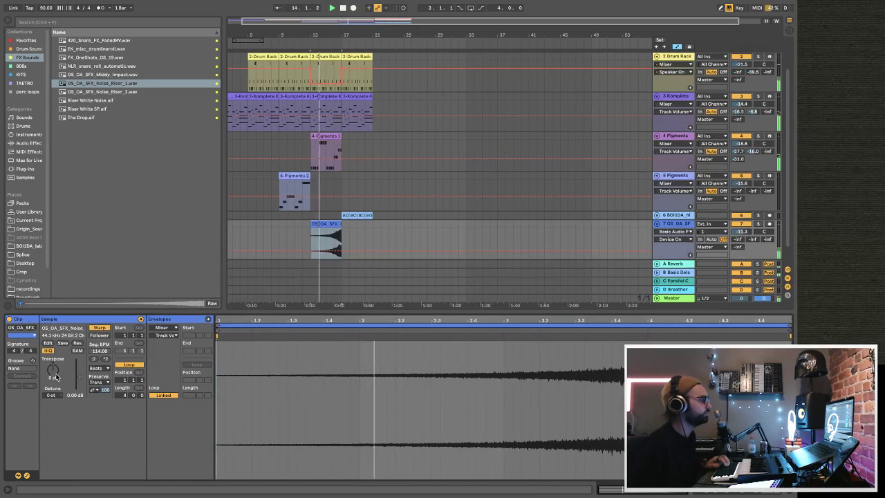
{"action": "left_click", "coordinate": [99, 368]}
{"action": "left_click", "coordinate": [104, 383]}
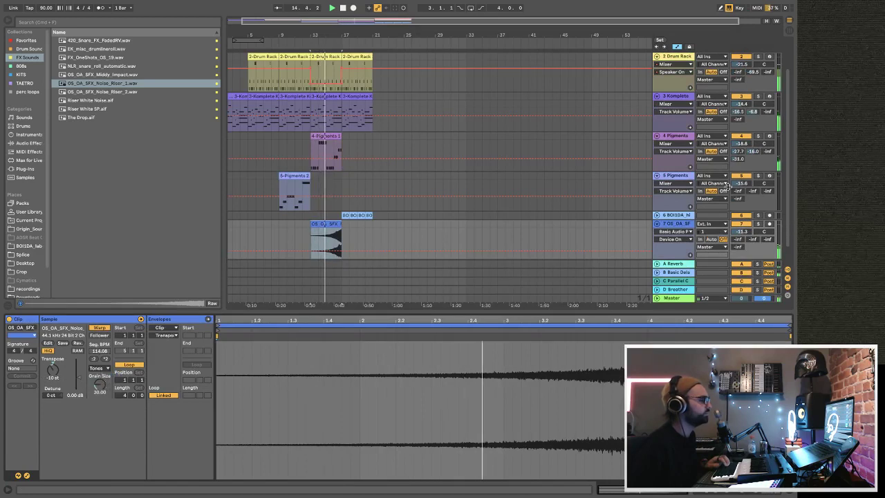
{"action": "left_click", "coordinate": [738, 231]}
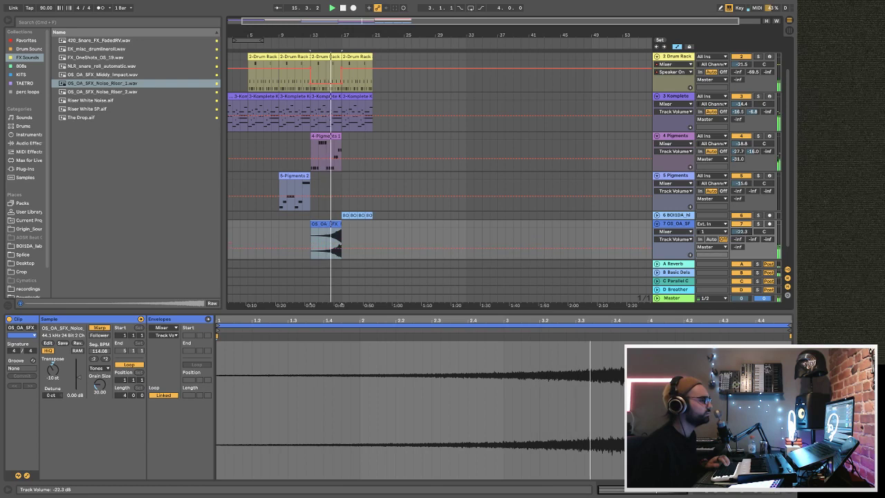
{"action": "left_click", "coordinate": [695, 225]}
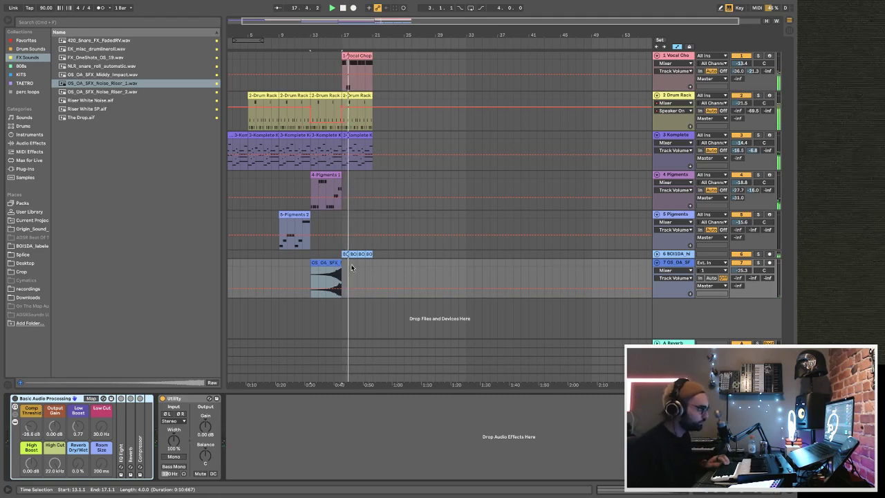
- Add The Drop.aif on a new audio track at bar 17, set its volume to -18.7 dB and restart playback
{"action": "left_click_drag", "start_coordinate": [90, 118], "coordinate": [346, 320]}
{"action": "left_click_drag", "start_coordinate": [743, 303], "coordinate": [743, 304]}
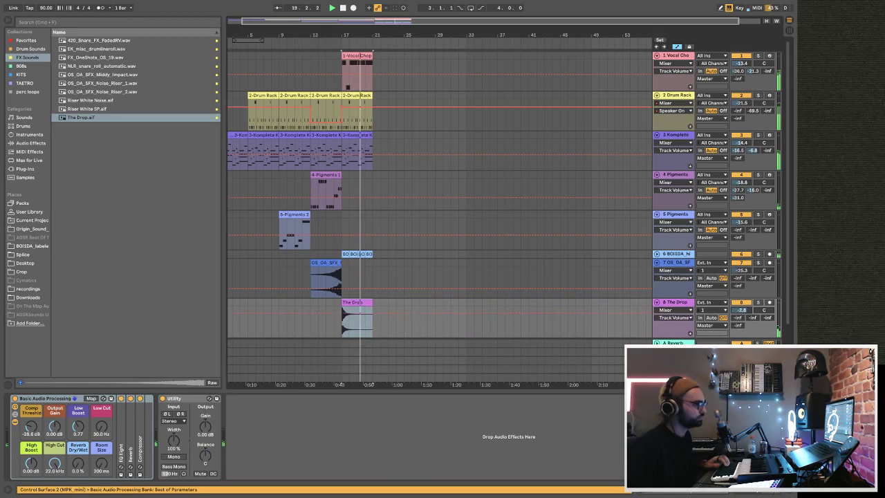
{"action": "key", "text": "space"}
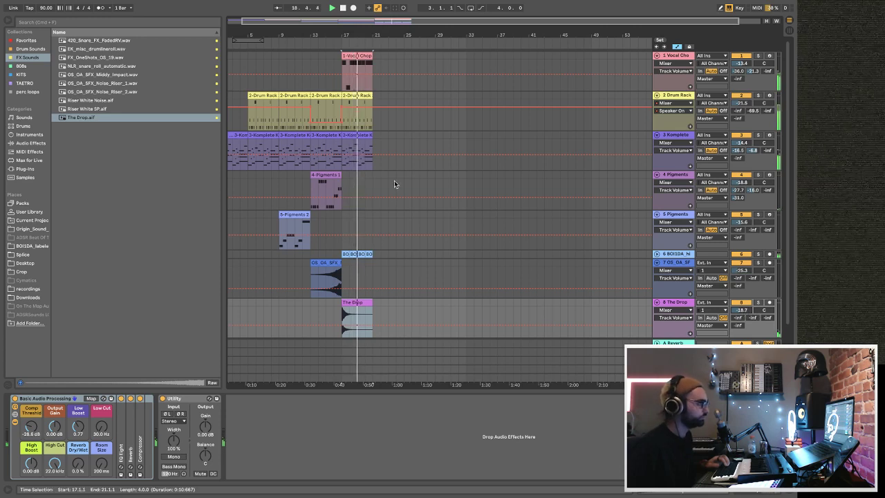
- Copy the track 5 Pigments clip from bar 9 to bar 17
{"action": "left_click", "coordinate": [299, 216]}
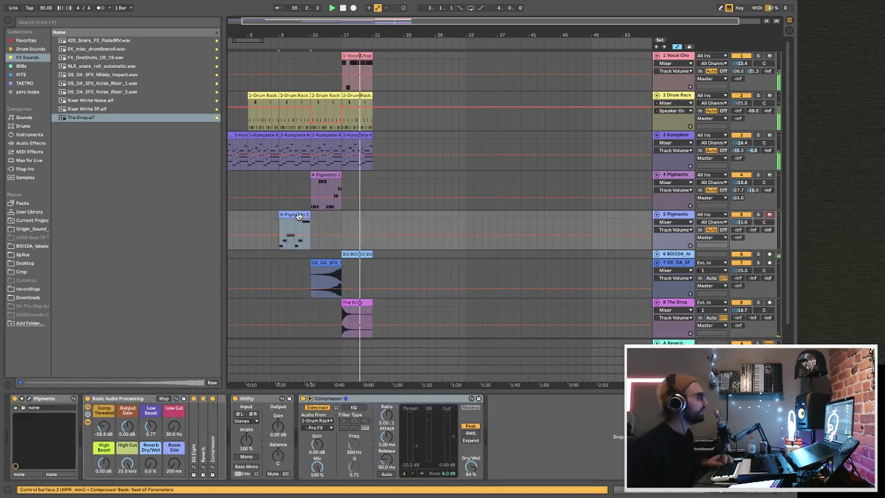
{"action": "left_click", "coordinate": [341, 228]}
{"action": "key", "text": "ctrl+v"}
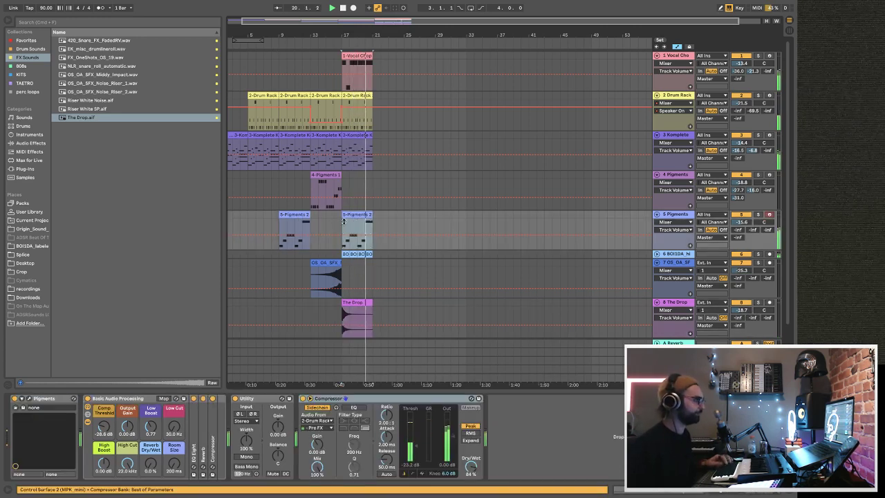
- Duplicate the bar 17 to 21 section of tracks 1 through 8 at bar 21
{"action": "left_click", "coordinate": [358, 57]}
{"action": "left_click", "coordinate": [357, 303], "text": "shift"}
{"action": "key", "text": "ctrl+d"}
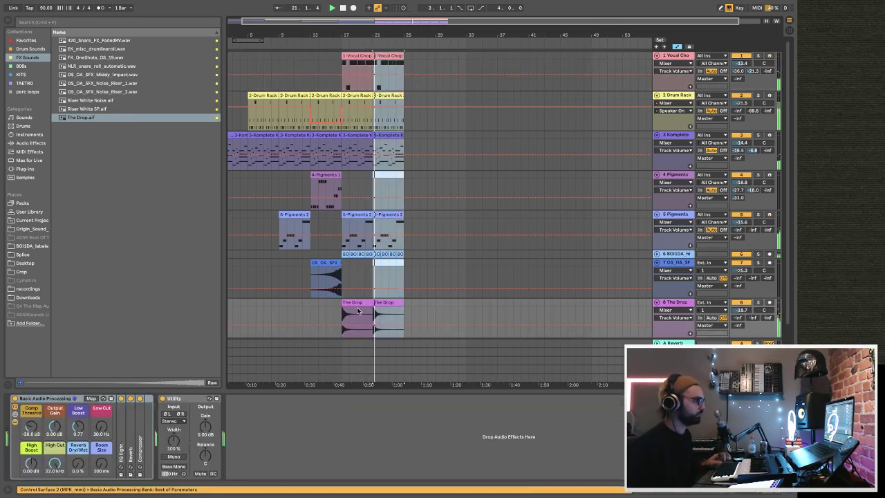
- Restart playback from bar 16 and set the track 5 Pigments volume to -21.2 dB
{"action": "left_click", "coordinate": [336, 246]}
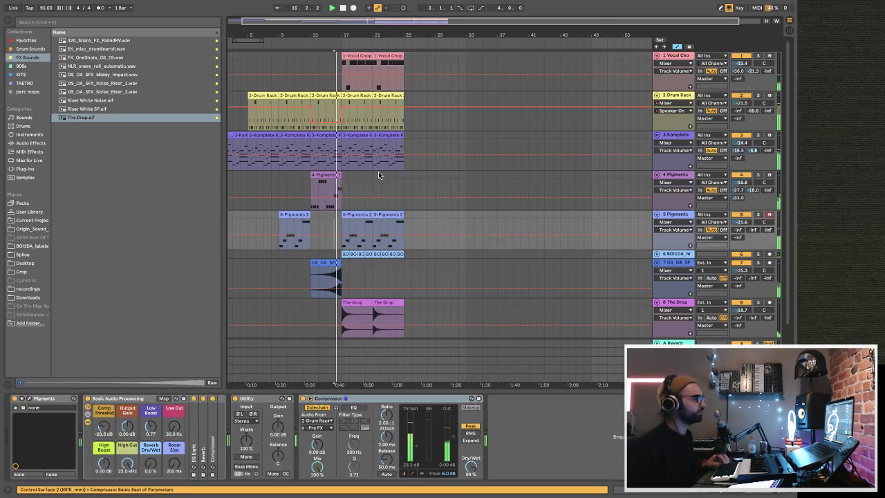
{"action": "left_click_drag", "start_coordinate": [742, 223], "coordinate": [743, 237]}
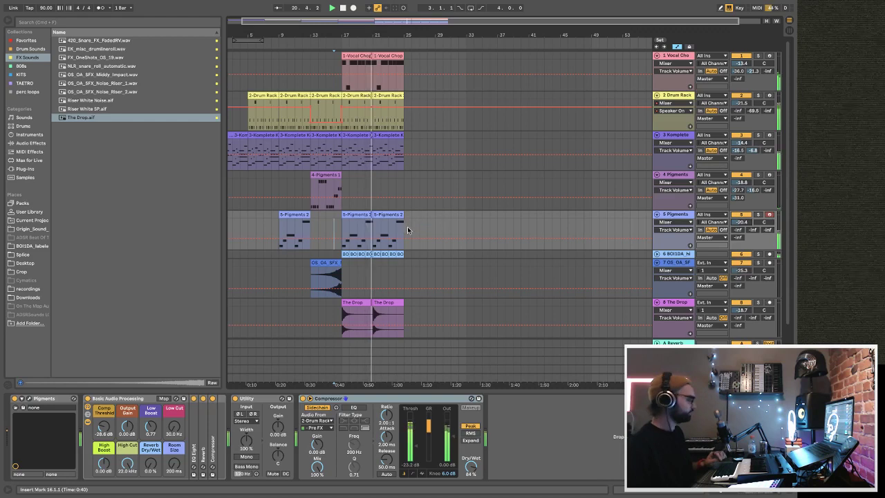
{"action": "left_click_drag", "start_coordinate": [743, 222], "coordinate": [744, 225]}
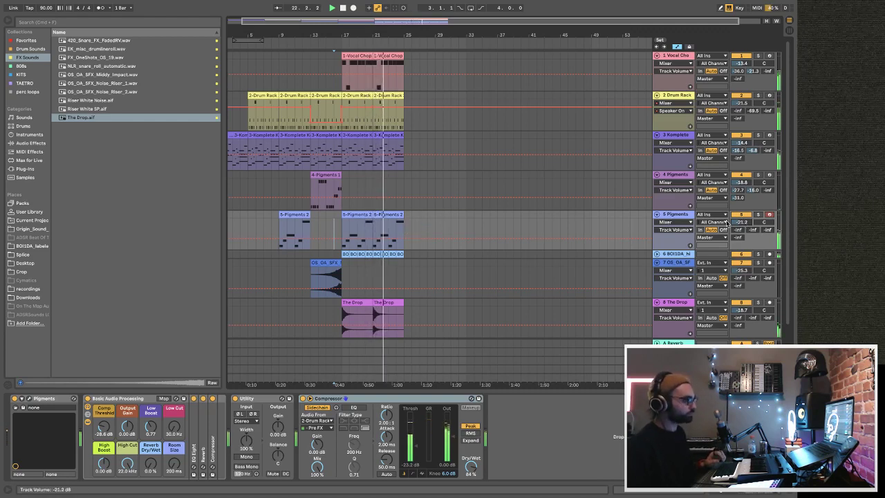
- Play the arrangement from the start and delete the second The Drop clip at bar 21
{"action": "scroll", "coordinate": [405, 210], "scroll_direction": "down", "scroll_amount": 1}
{"action": "scroll", "coordinate": [412, 208], "scroll_direction": "up", "scroll_amount": 1}
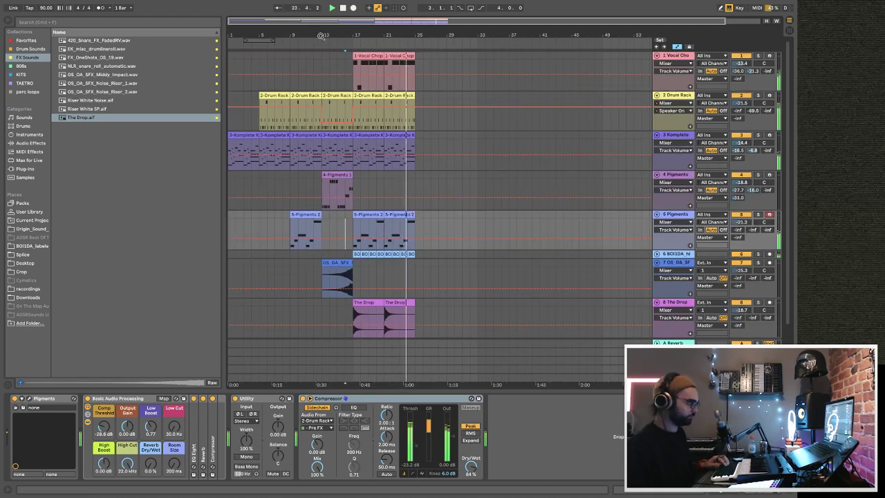
{"action": "left_click", "coordinate": [342, 9]}
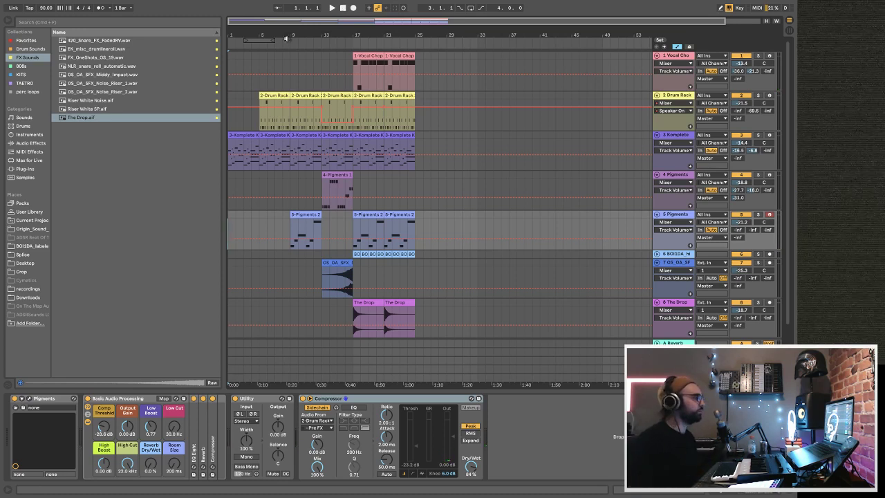
{"action": "left_click_drag", "start_coordinate": [249, 34], "coordinate": [249, 45]}
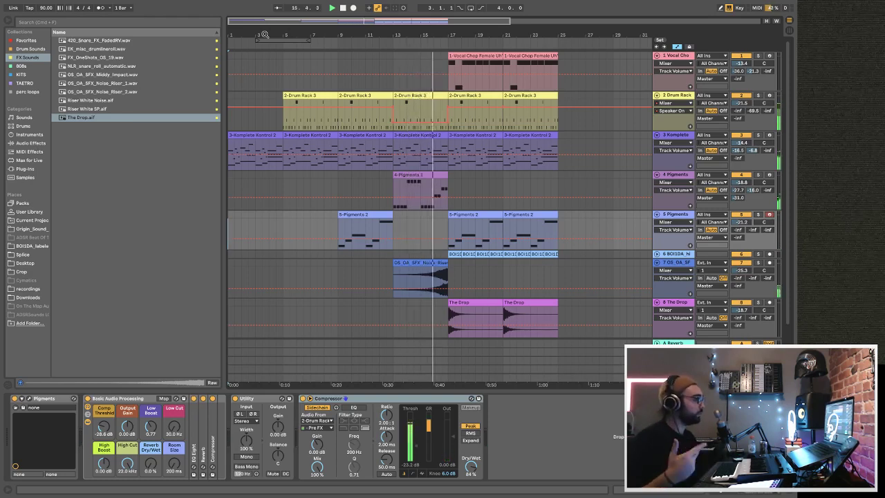
{"action": "left_click", "coordinate": [554, 303]}
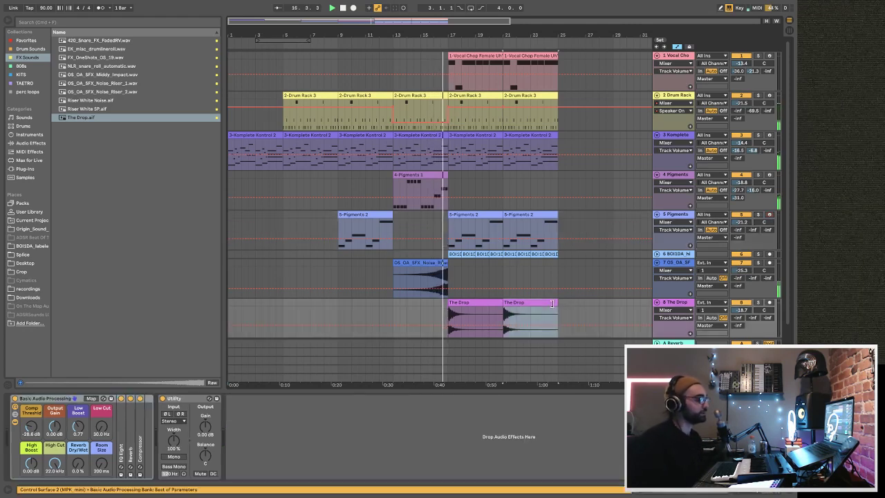
{"action": "key", "text": "Delete"}
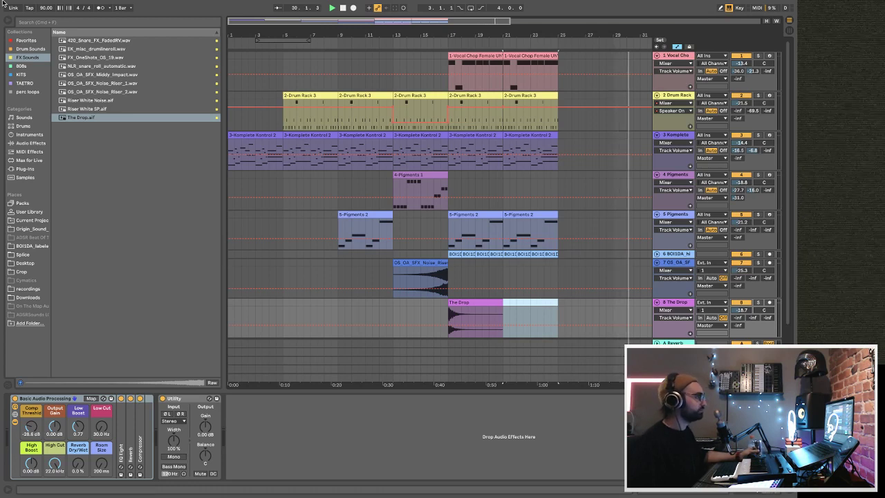
- Create a new Live Set and answer the prompt about the current set
{"action": "left_click", "coordinate": [55, 6]}
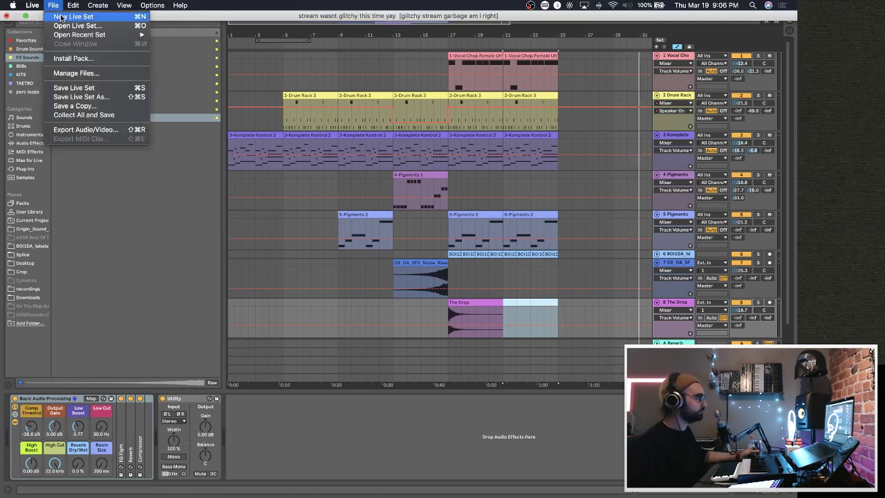
{"action": "left_click", "coordinate": [73, 16]}
{"action": "left_click", "coordinate": [484, 265]}
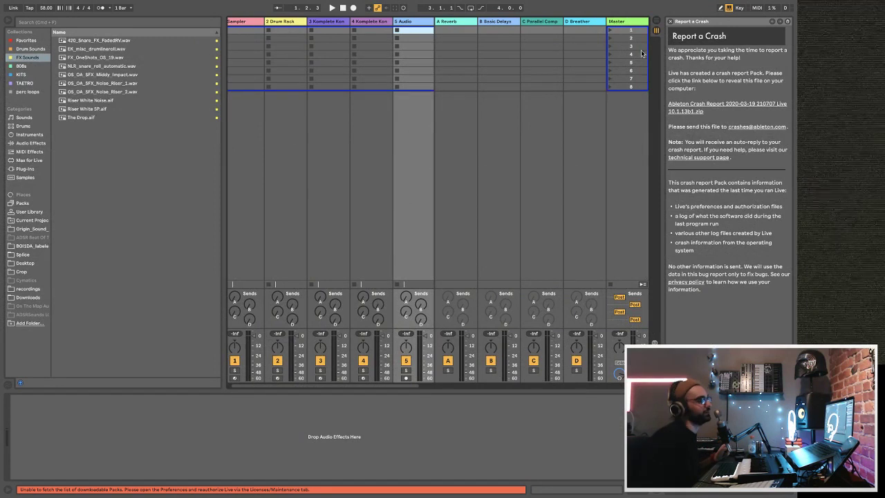
- Close the crash report view and expand the Instrument Rack presets in the instruments library
{"action": "left_click", "coordinate": [670, 22]}
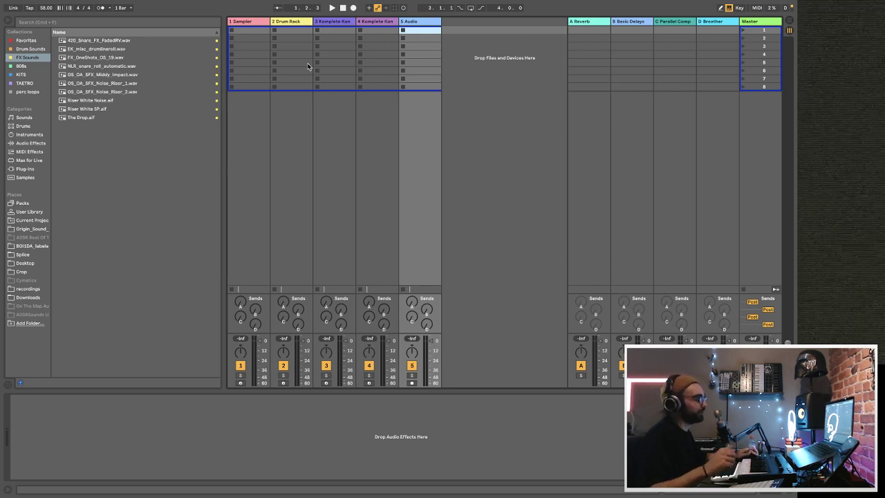
{"action": "left_click", "coordinate": [335, 23]}
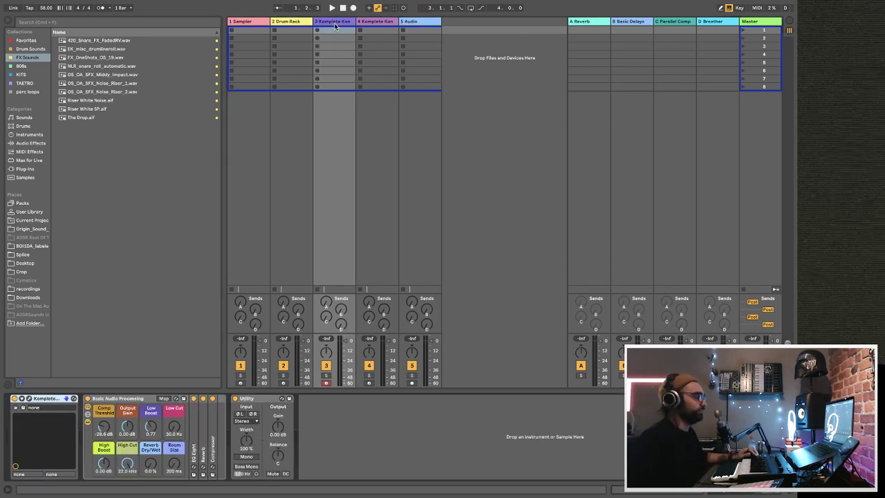
{"action": "left_click", "coordinate": [298, 26]}
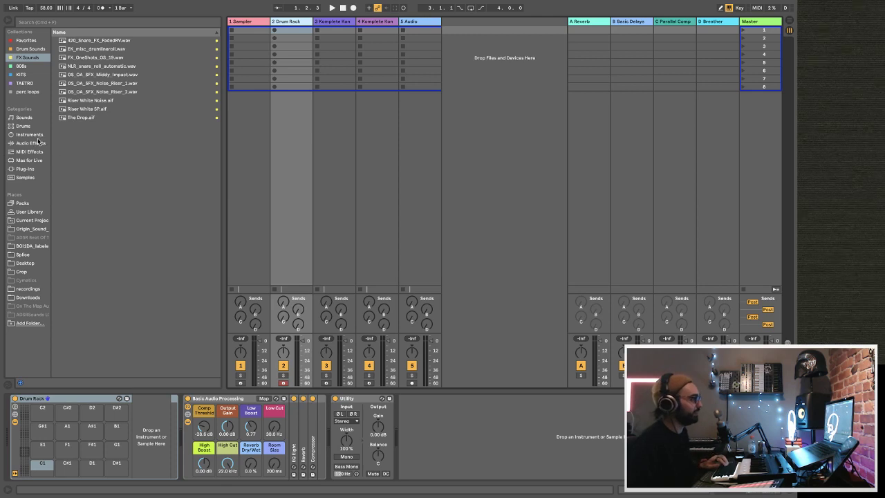
{"action": "left_click", "coordinate": [34, 136]}
{"action": "left_click", "coordinate": [55, 92]}
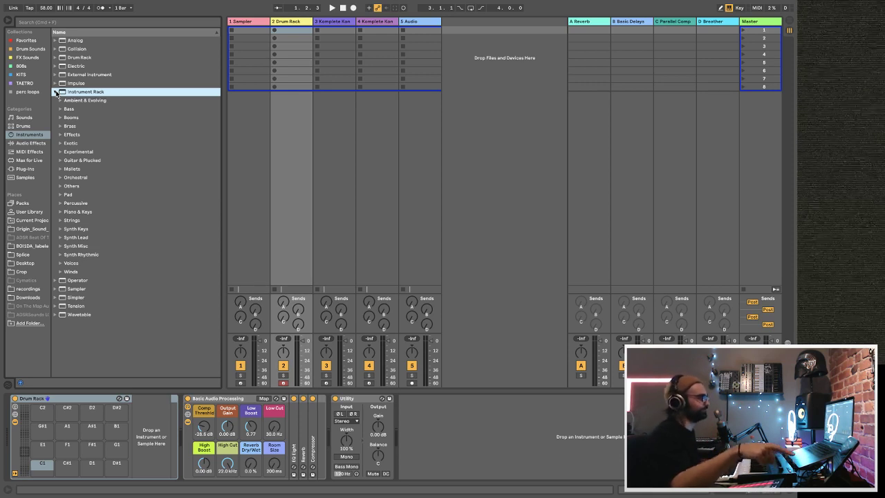
- Load the Synth Keys preset Ballister Field Bells(Split).adg onto track 3 in place of Komplete Kontrol
{"action": "left_click", "coordinate": [345, 25]}
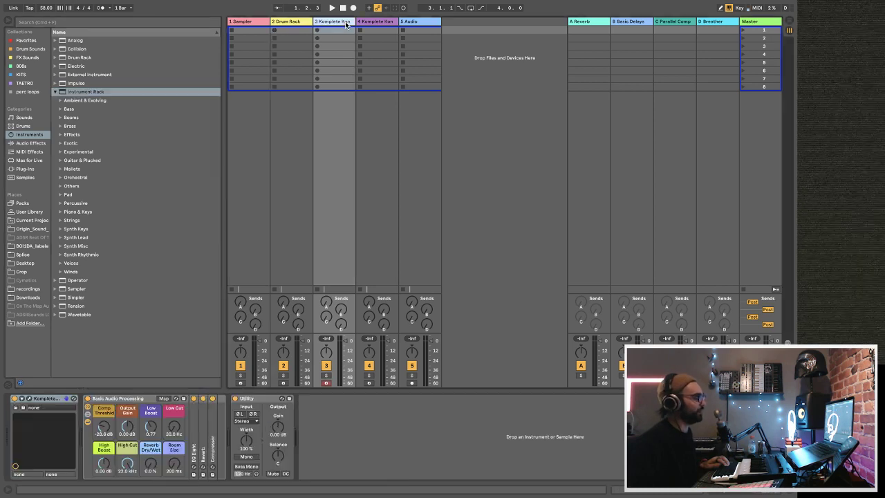
{"action": "left_click", "coordinate": [30, 399]}
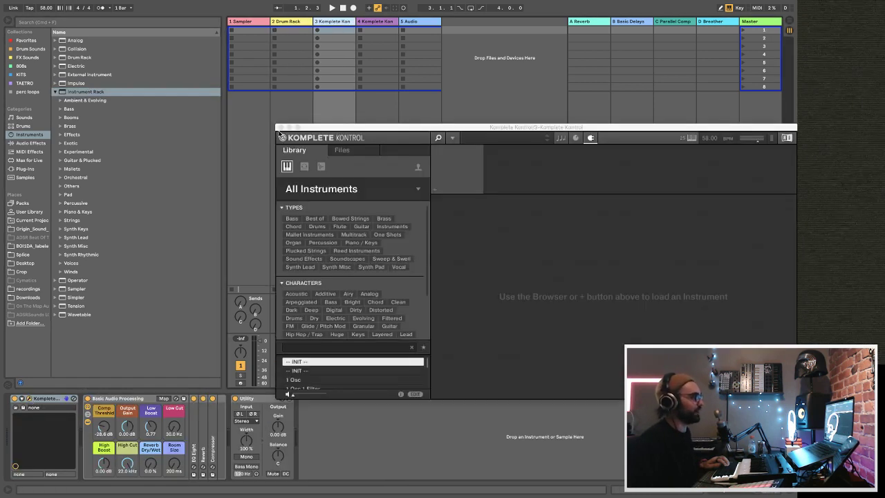
{"action": "left_click", "coordinate": [279, 128]}
{"action": "left_click", "coordinate": [58, 229]}
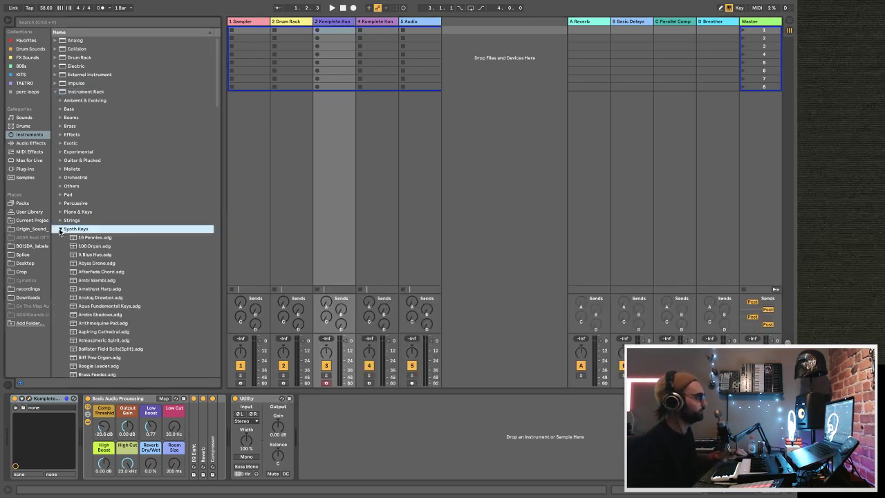
{"action": "left_click", "coordinate": [95, 301]}
{"action": "scroll", "coordinate": [94, 303], "scroll_direction": "down", "scroll_amount": 3}
{"action": "left_click", "coordinate": [94, 302]}
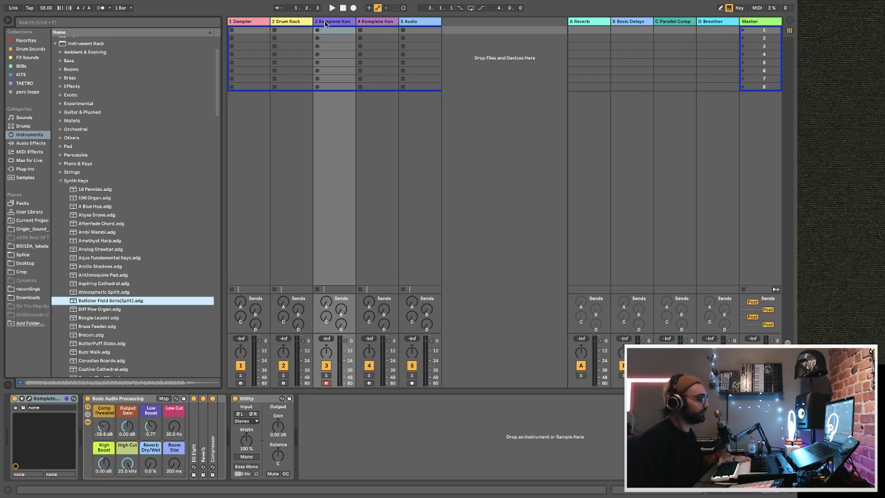
{"action": "key", "text": "Return"}
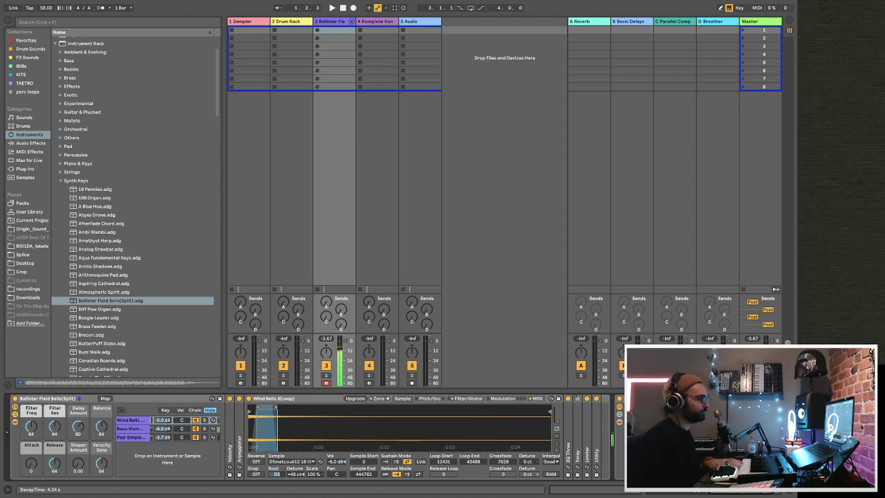
- Tap in a tempo of about 125 BPM for the set
{"action": "left_click", "coordinate": [27, 9]}
{"action": "left_click", "coordinate": [28, 9]}
{"action": "left_click", "coordinate": [28, 9]}
{"action": "left_click", "coordinate": [28, 8]}
{"action": "left_click", "coordinate": [28, 9]}
{"action": "left_click", "coordinate": [28, 9]}
{"action": "left_click", "coordinate": [28, 8]}
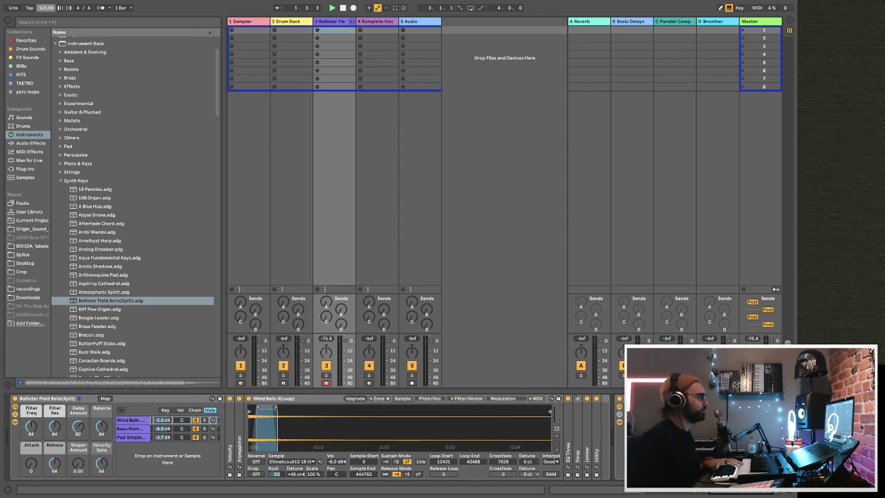
- Record an eight-bar bells clip in the first slot of track 3, discarding the first take, and open its notes
{"action": "left_click", "coordinate": [316, 31]}
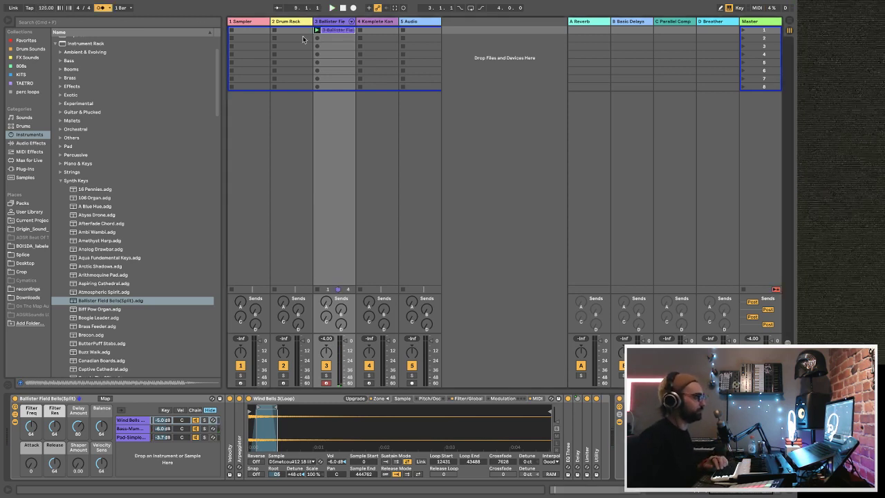
{"action": "key", "text": "Delete"}
{"action": "left_click", "coordinate": [318, 31]}
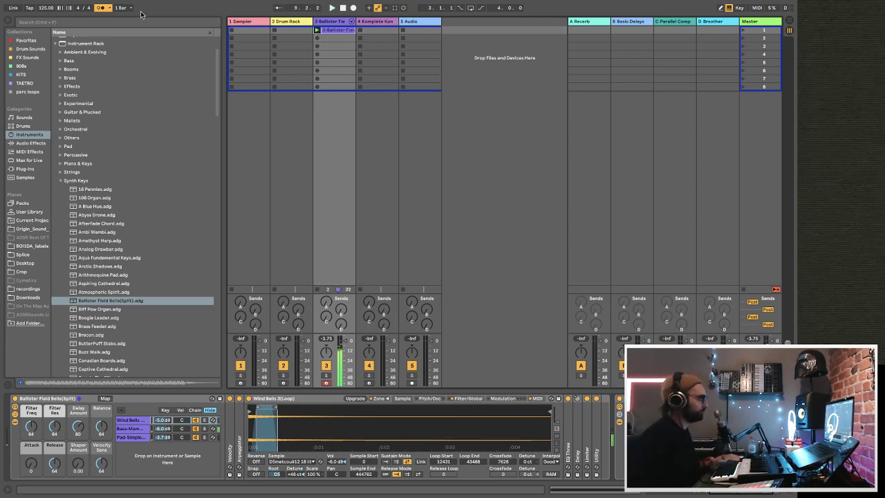
{"action": "left_click", "coordinate": [329, 33]}
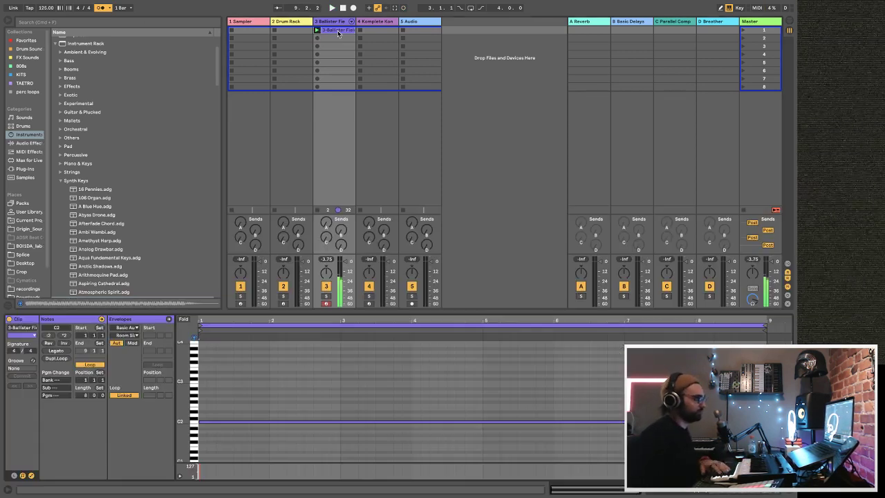
- Search the samples for "kick" and audition several, including 7y9A Kit-Kick9.aif and 100 - Kick The Sid 2.aif
{"action": "left_click", "coordinate": [25, 177]}
{"action": "left_click", "coordinate": [54, 22]}
{"action": "type", "text": "kick"}
{"action": "left_click", "coordinate": [145, 118]}
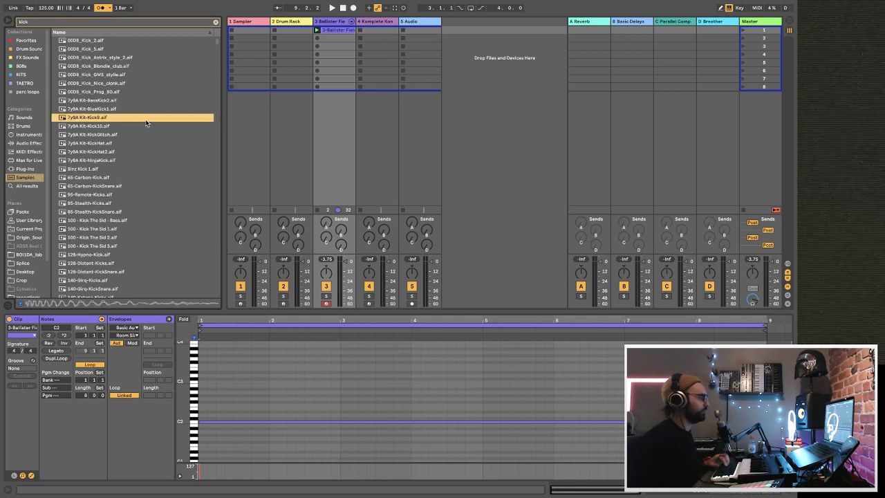
{"action": "left_click", "coordinate": [91, 195]}
{"action": "left_click", "coordinate": [98, 220]}
{"action": "left_click", "coordinate": [92, 237]}
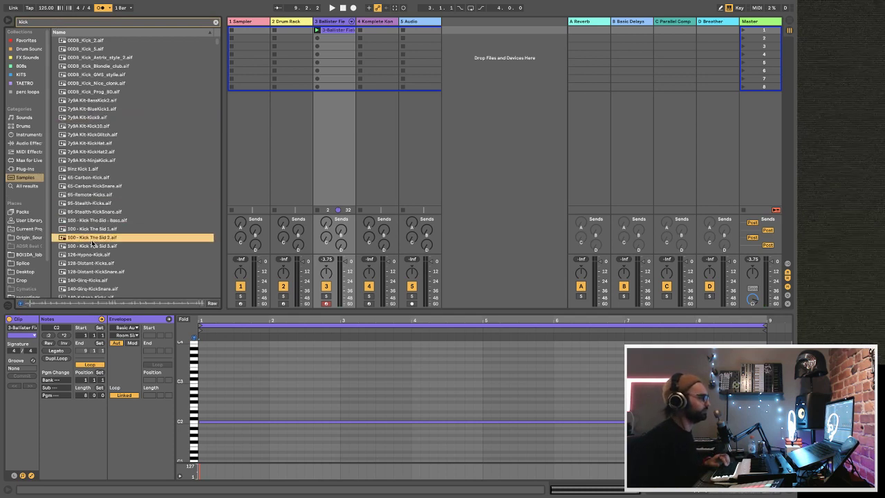
- Audition the kick samples that follow 100 - Kick The Sid 2.aif one after another
{"action": "key", "text": "Down"}
{"action": "key", "text": "Down"}
{"action": "key", "text": "Down"}
{"action": "key", "text": "Down"}
{"action": "key", "text": "Down"}
{"action": "key", "text": "Down"}
{"action": "key", "text": "Down"}
{"action": "key", "text": "Down"}
{"action": "key", "text": "Down"}
{"action": "key", "text": "Down"}
{"action": "key", "text": "Down"}
{"action": "key", "text": "Down"}
{"action": "key", "text": "Down"}
{"action": "key", "text": "Down"}
{"action": "key", "text": "Down"}
{"action": "key", "text": "Down"}
{"action": "key", "text": "Down"}
{"action": "left_click", "coordinate": [91, 240]}
{"action": "scroll", "coordinate": [91, 240], "scroll_direction": "down", "scroll_amount": 2}
{"action": "scroll", "coordinate": [91, 173], "scroll_direction": "up", "scroll_amount": 10}
- Audition the first four 00D8 kick samples, from Blondie_club back up to 00D8_Kick_2.aif
{"action": "left_click", "coordinate": [90, 65]}
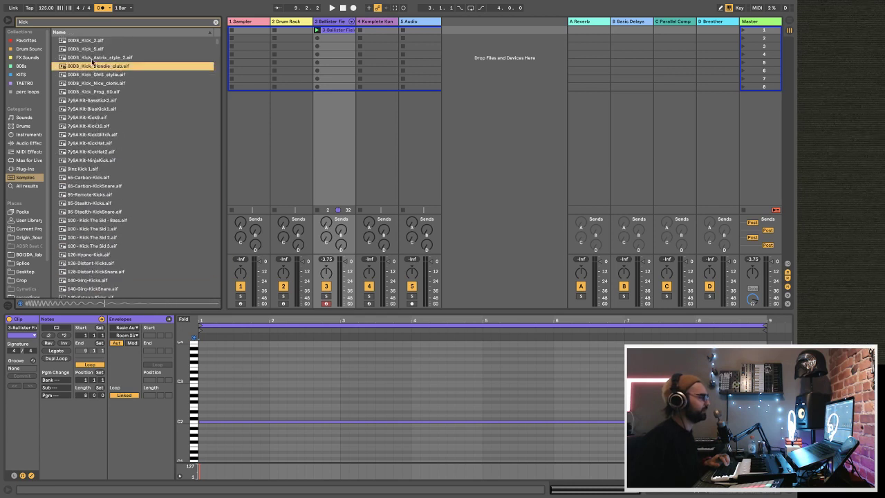
{"action": "left_click", "coordinate": [93, 58]}
{"action": "left_click", "coordinate": [90, 50]}
{"action": "left_click", "coordinate": [89, 40]}
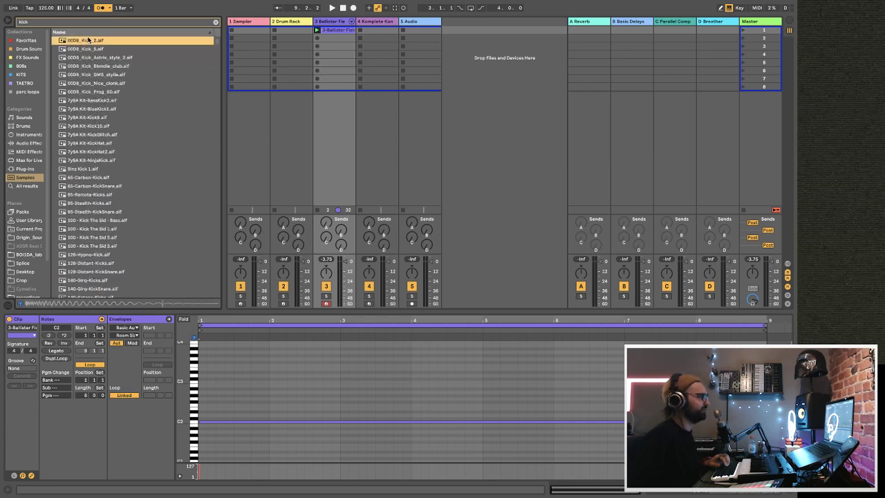
- Audition kicks further down the results and put Clique-Kick-05.aif on the C1 pad of track 2's Drum Rack
{"action": "left_click", "coordinate": [93, 228]}
{"action": "scroll", "coordinate": [96, 236], "scroll_direction": "down", "scroll_amount": 10}
{"action": "left_click", "coordinate": [96, 236]}
{"action": "scroll", "coordinate": [96, 235], "scroll_direction": "down", "scroll_amount": 2}
{"action": "left_click", "coordinate": [96, 236]}
{"action": "scroll", "coordinate": [96, 236], "scroll_direction": "down", "scroll_amount": 3}
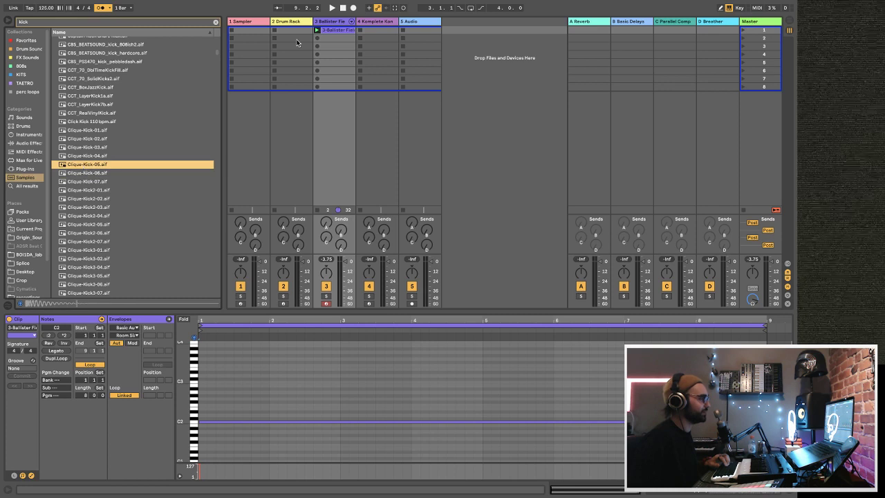
{"action": "left_click", "coordinate": [294, 22]}
{"action": "left_click_drag", "start_coordinate": [85, 166], "coordinate": [37, 470]}
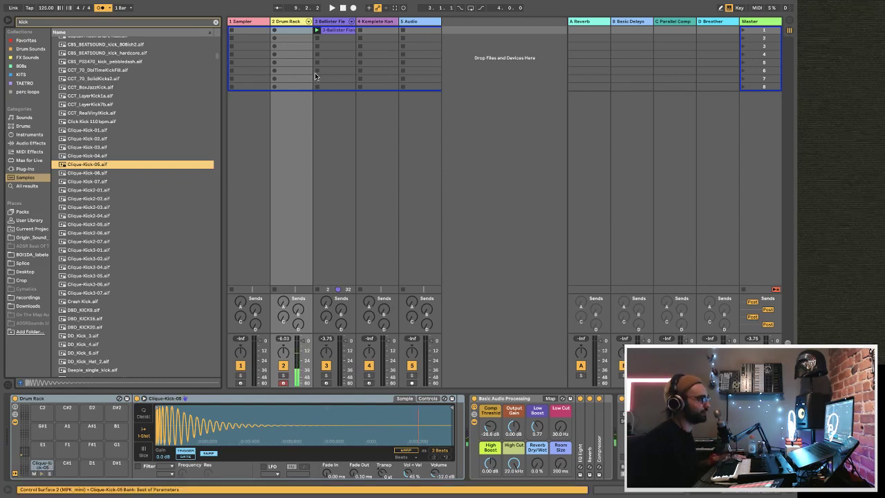
- Record a two-bar kick clip in the first slot of track 2 and turn off the metronome
{"action": "left_click", "coordinate": [274, 31]}
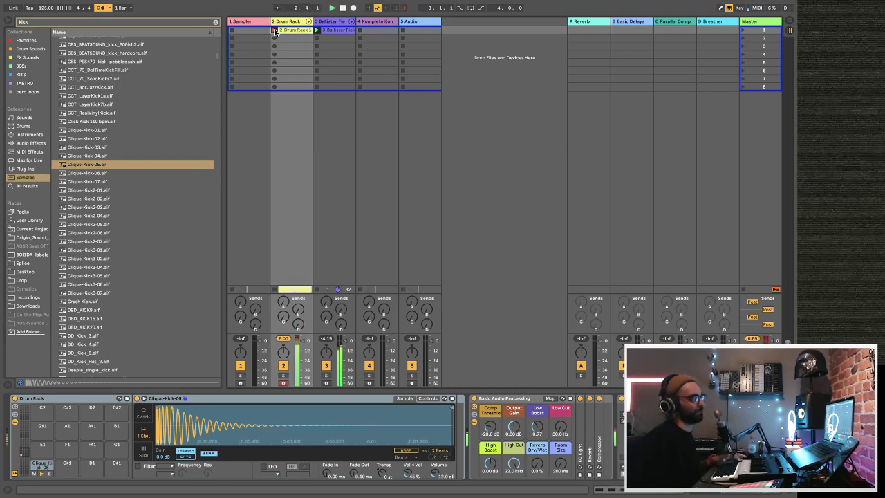
{"action": "left_click", "coordinate": [275, 31]}
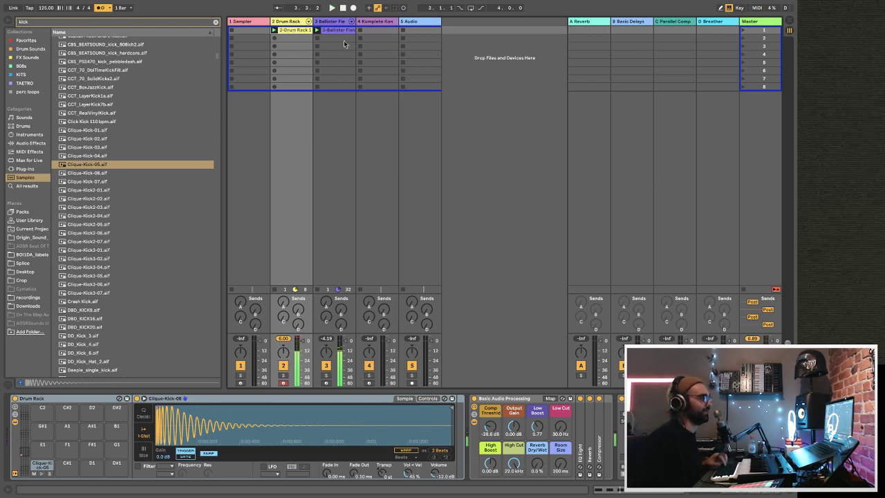
{"action": "left_click", "coordinate": [242, 22]}
{"action": "left_click", "coordinate": [415, 22]}
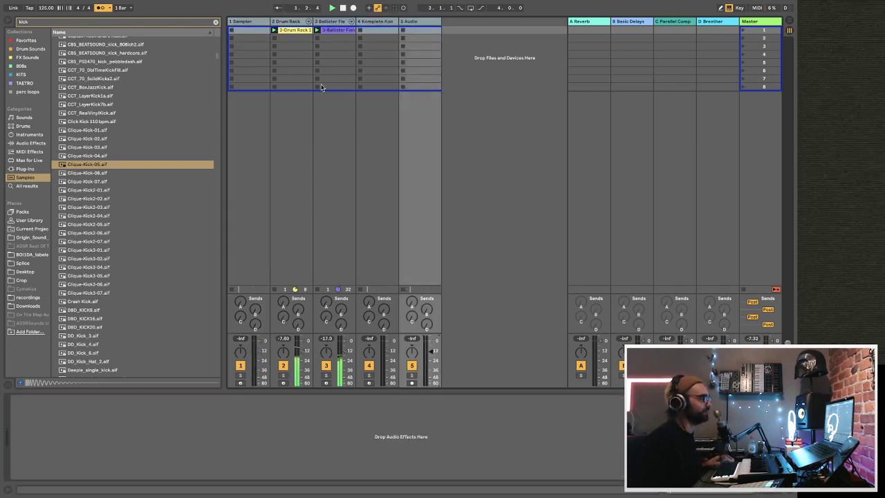
{"action": "left_click", "coordinate": [101, 8]}
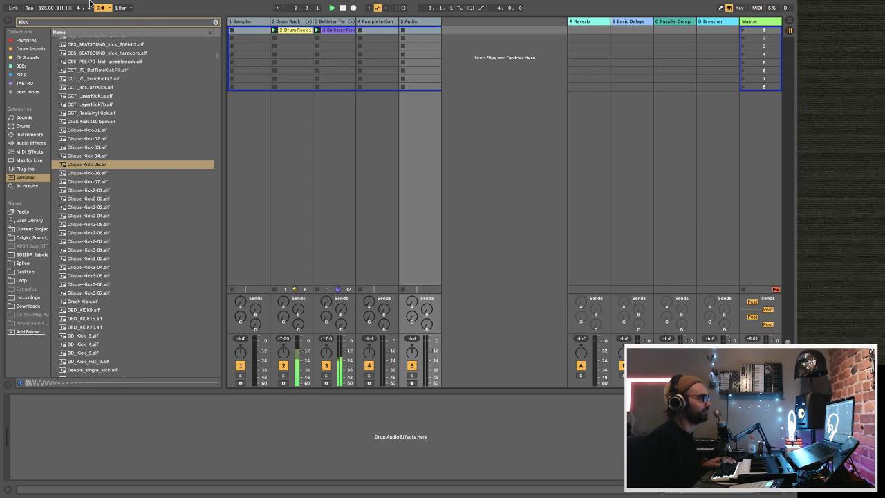
- Open the kick clip, adjust track 2's volume and set its A-Reverb send to -13.0 dB
{"action": "double_click", "coordinate": [285, 31]}
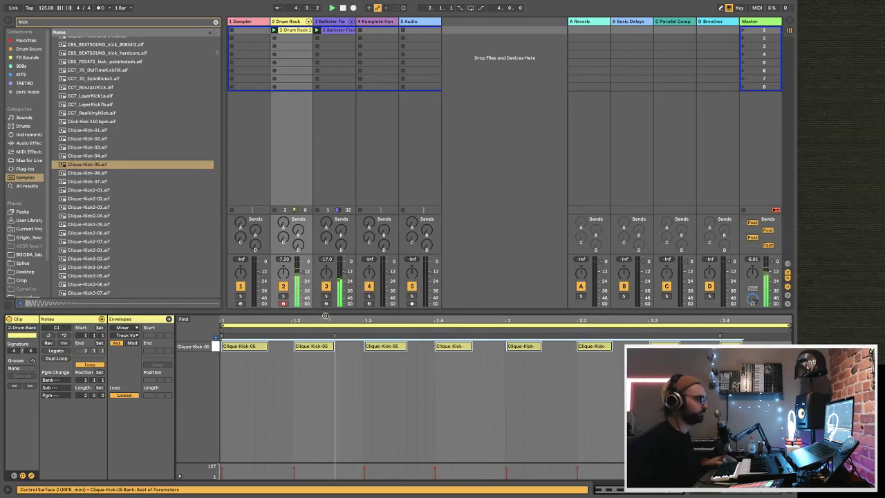
{"action": "left_click_drag", "start_coordinate": [303, 269], "coordinate": [302, 272]}
{"action": "mouse_move", "coordinate": [283, 224]}
{"action": "left_mouse_down"}
{"action": "mouse_move", "coordinate": [283, 214]}
{"action": "mouse_move", "coordinate": [283, 222]}
{"action": "left_mouse_up"}
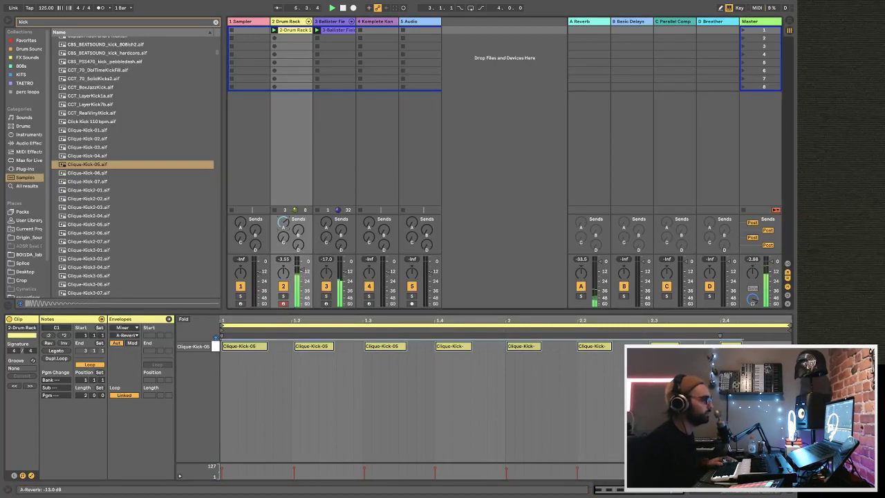
- Add a Compressor to the bells on track 3 and sidechain it from 2-Drum Rack, Post FX
{"action": "left_click", "coordinate": [323, 23]}
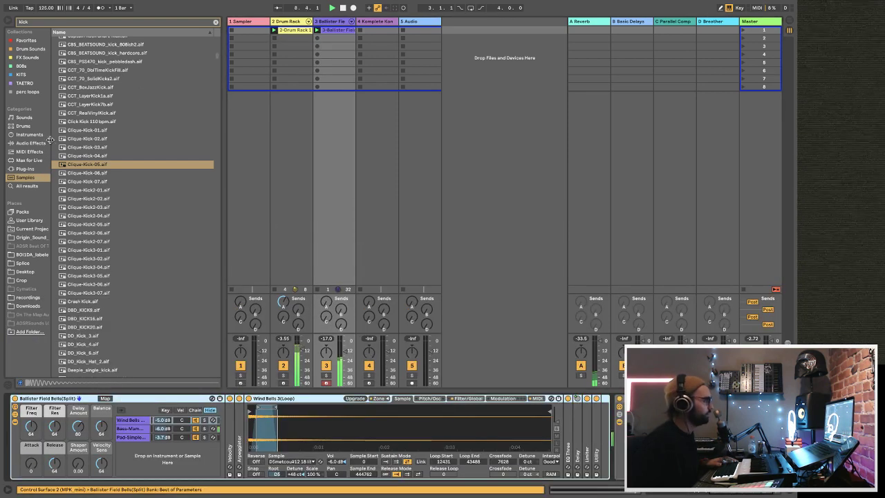
{"action": "left_click", "coordinate": [40, 144]}
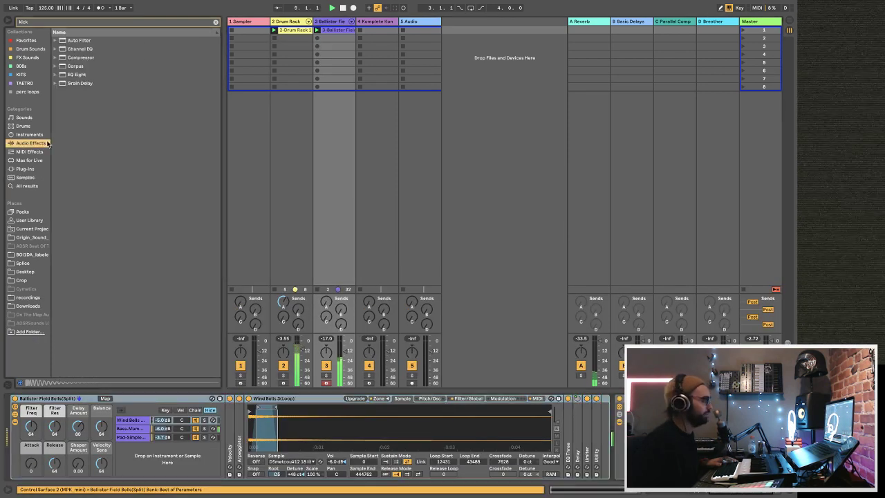
{"action": "left_click", "coordinate": [215, 22]}
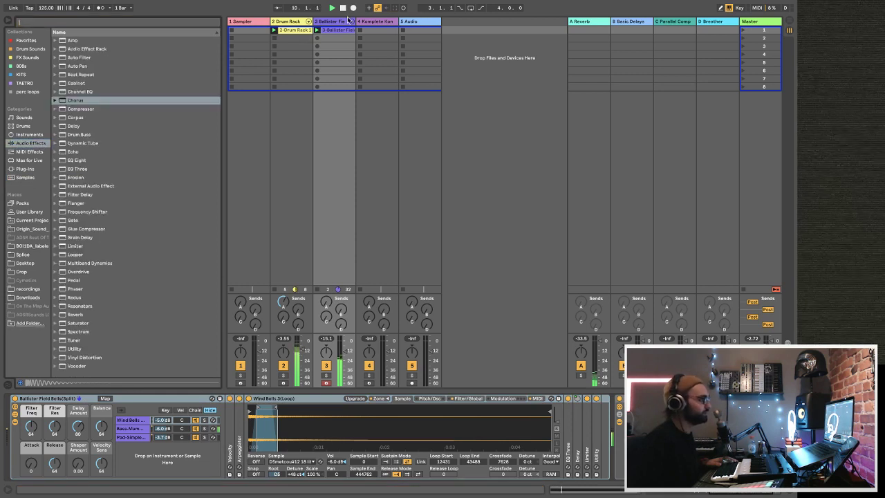
{"action": "left_click", "coordinate": [80, 108]}
{"action": "key", "text": "Return"}
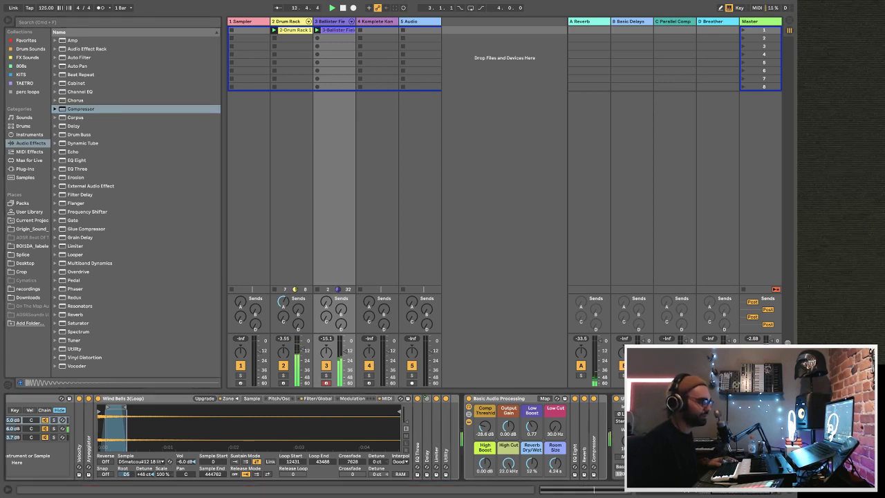
{"action": "scroll", "coordinate": [316, 436], "scroll_direction": "right", "scroll_amount": 5}
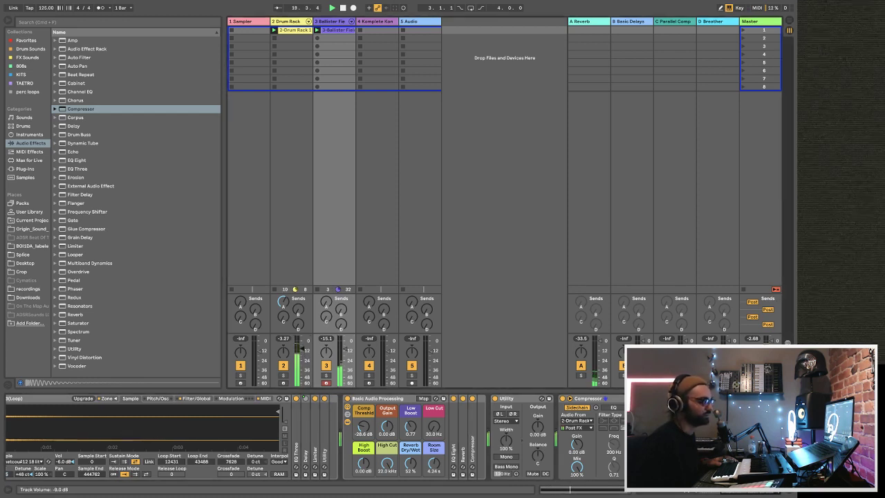
- Select the Drum Rack track, search the samples for "hihat" and audition a few of them
{"action": "left_click", "coordinate": [291, 21]}
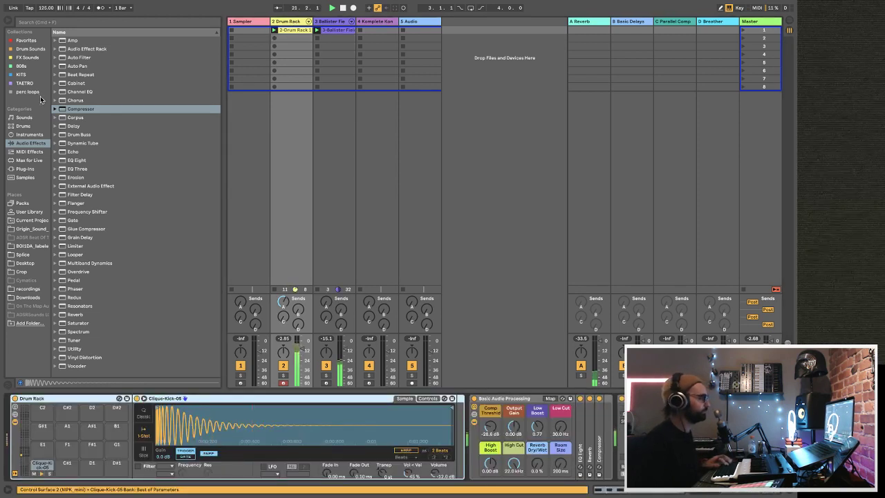
{"action": "left_click", "coordinate": [26, 177]}
{"action": "left_click", "coordinate": [40, 21]}
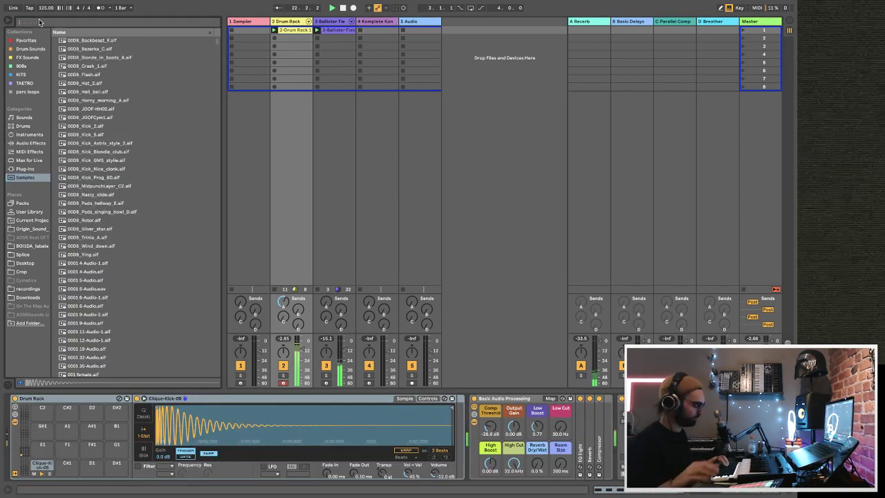
{"action": "type", "text": "hihat"}
{"action": "left_click", "coordinate": [103, 241]}
{"action": "left_click", "coordinate": [104, 293]}
{"action": "left_click", "coordinate": [106, 318]}
- Search the samples for "shaker" and audition several results, including Shaker Bang.aif and Shaker DMX.aif
{"action": "left_click", "coordinate": [47, 23]}
{"action": "type", "text": "shaker"}
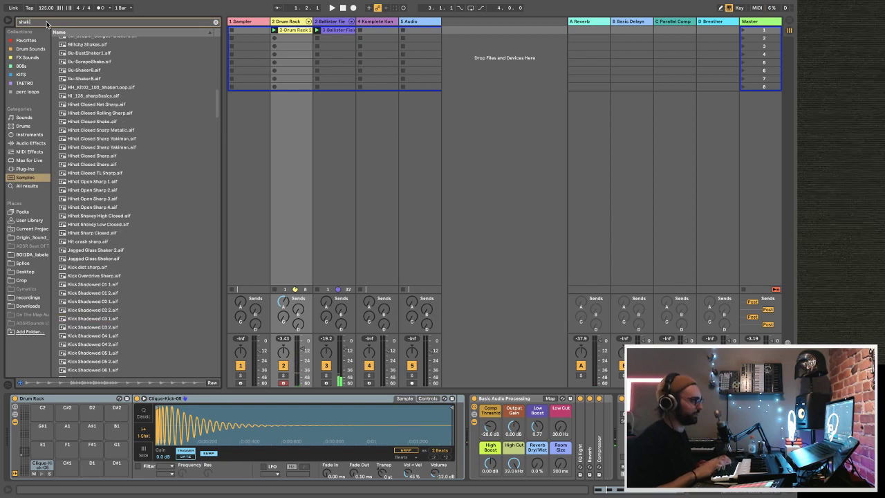
{"action": "left_click", "coordinate": [81, 158]}
{"action": "left_click", "coordinate": [96, 327]}
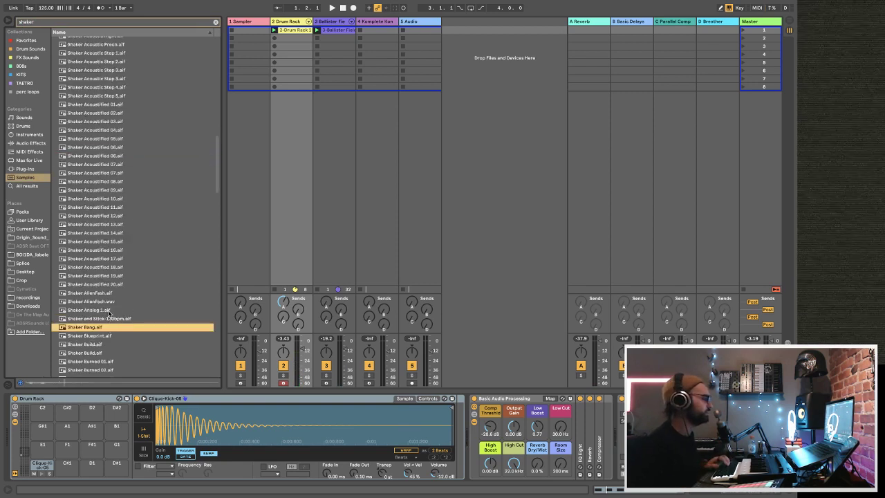
{"action": "scroll", "coordinate": [104, 318], "scroll_direction": "down", "scroll_amount": 3}
{"action": "left_click", "coordinate": [105, 305]}
{"action": "scroll", "coordinate": [103, 315], "scroll_direction": "up", "scroll_amount": 3}
{"action": "left_click", "coordinate": [104, 318]}
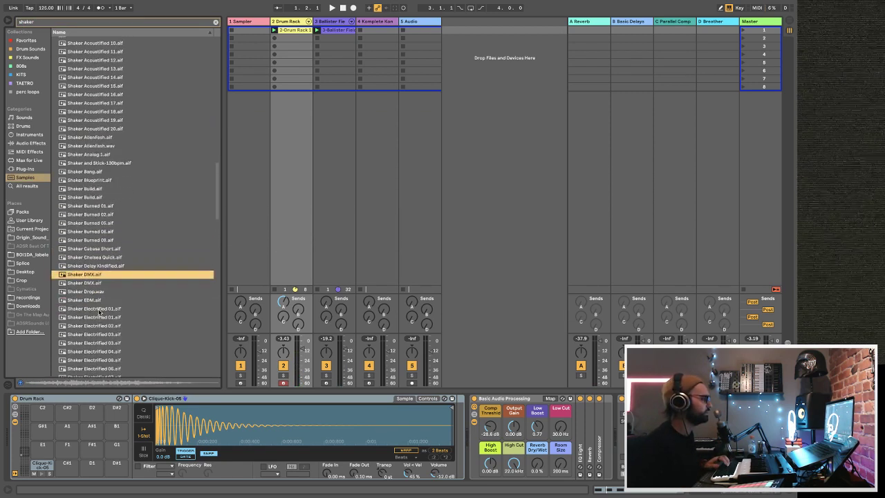
- Audition more shaker one-shots, including Shaker Build.aif, Shaker Analog 1.aif and Shaker EDM.aif
{"action": "left_click", "coordinate": [95, 181]}
{"action": "left_click", "coordinate": [97, 189]}
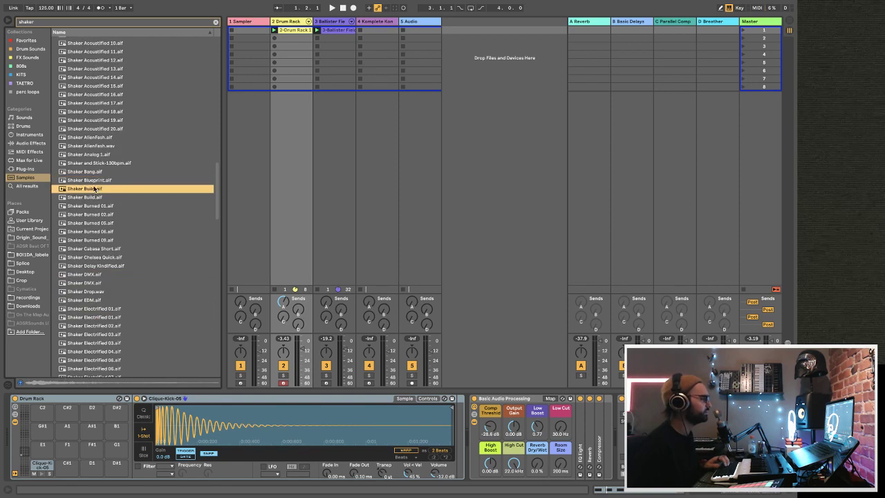
{"action": "left_click", "coordinate": [95, 180]}
{"action": "left_click", "coordinate": [95, 163]}
{"action": "left_click", "coordinate": [96, 154]}
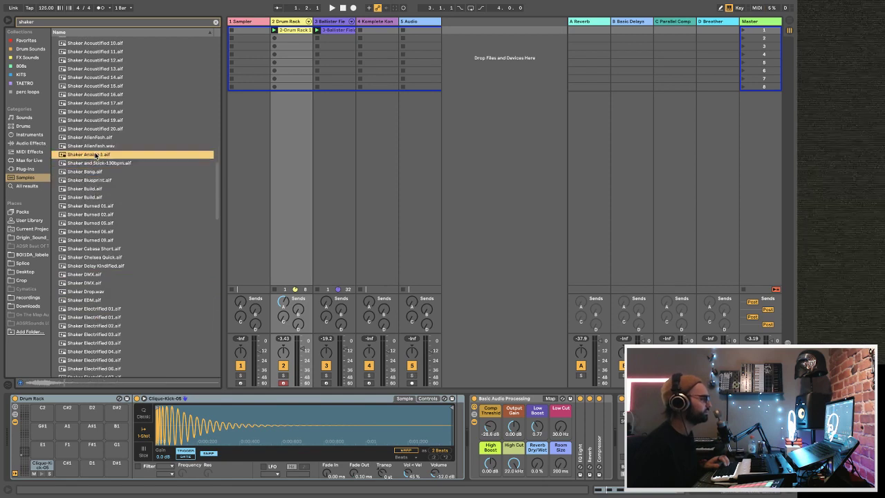
{"action": "left_click", "coordinate": [88, 301]}
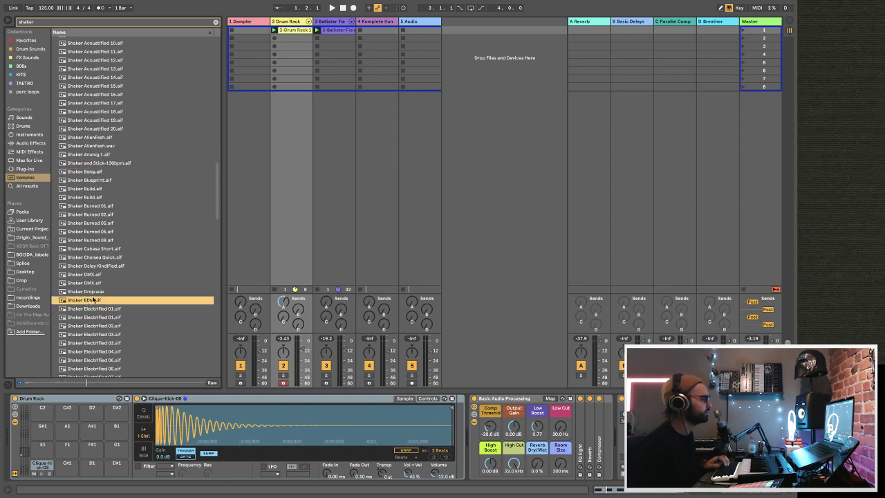
- Load Shaker EDM.aif onto the Drum Rack's F#1 pad, and duplicate the kick clip into track 2's second slot for playback
{"action": "left_click", "coordinate": [287, 23]}
{"action": "left_click_drag", "start_coordinate": [79, 301], "coordinate": [92, 446]}
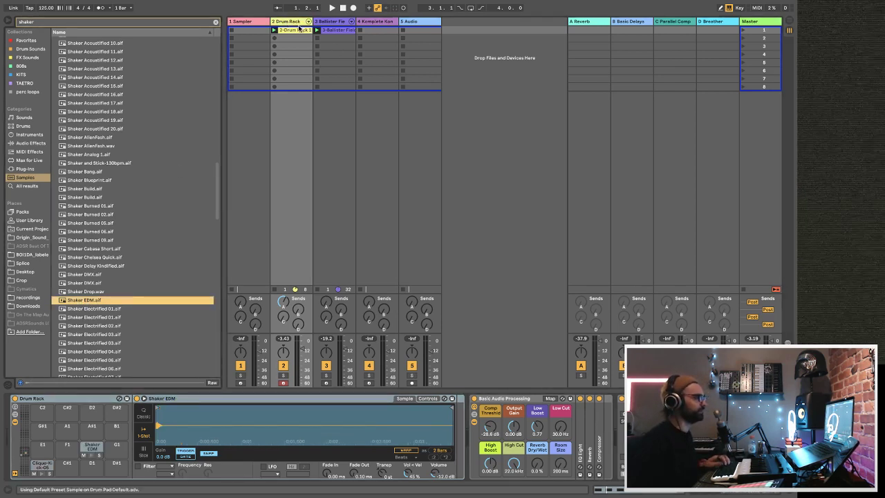
{"action": "key", "text": "ctrl+d"}
{"action": "left_click", "coordinate": [274, 38]}
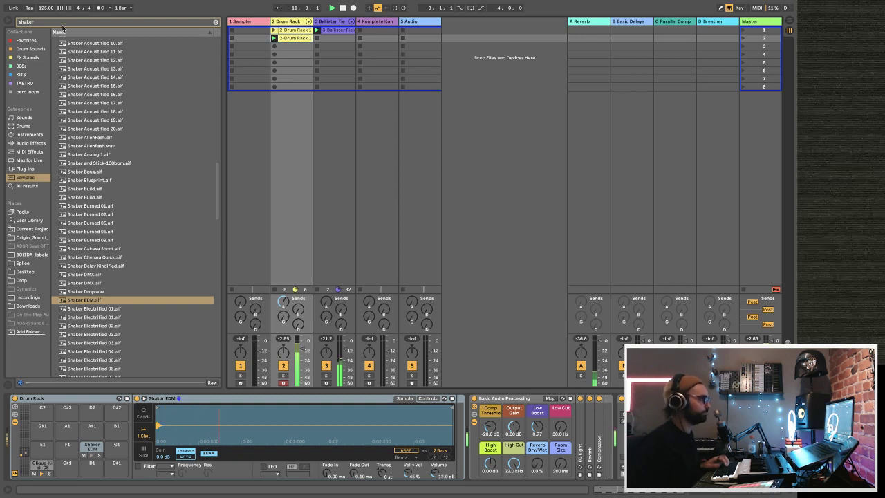
- Audition further shaker samples below Shaker EDM.aif while the beat plays, including Shaker Loop 90bpm.aif
{"action": "scroll", "coordinate": [130, 168], "scroll_direction": "down", "scroll_amount": 9}
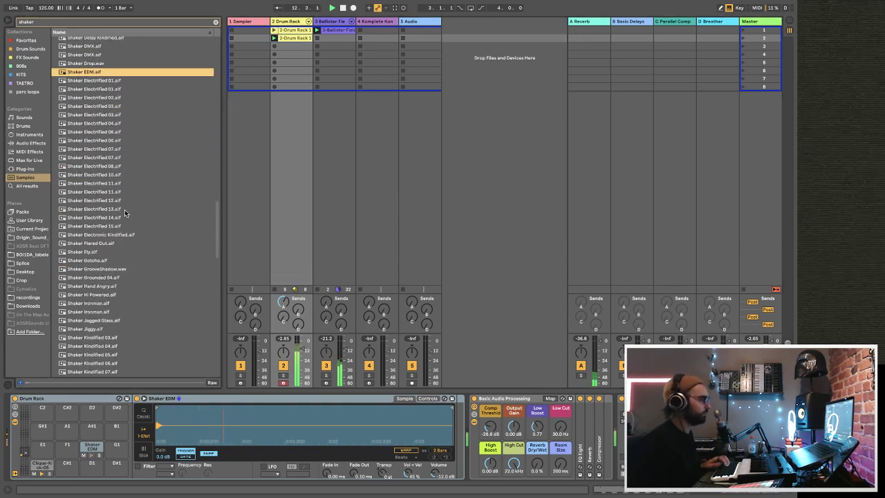
{"action": "left_click", "coordinate": [121, 240]}
{"action": "left_click", "coordinate": [114, 263]}
{"action": "scroll", "coordinate": [112, 260], "scroll_direction": "down", "scroll_amount": 4}
{"action": "left_click", "coordinate": [112, 259]}
{"action": "scroll", "coordinate": [112, 256], "scroll_direction": "down", "scroll_amount": 4}
{"action": "left_click", "coordinate": [111, 252]}
{"action": "scroll", "coordinate": [111, 251], "scroll_direction": "down", "scroll_amount": 2}
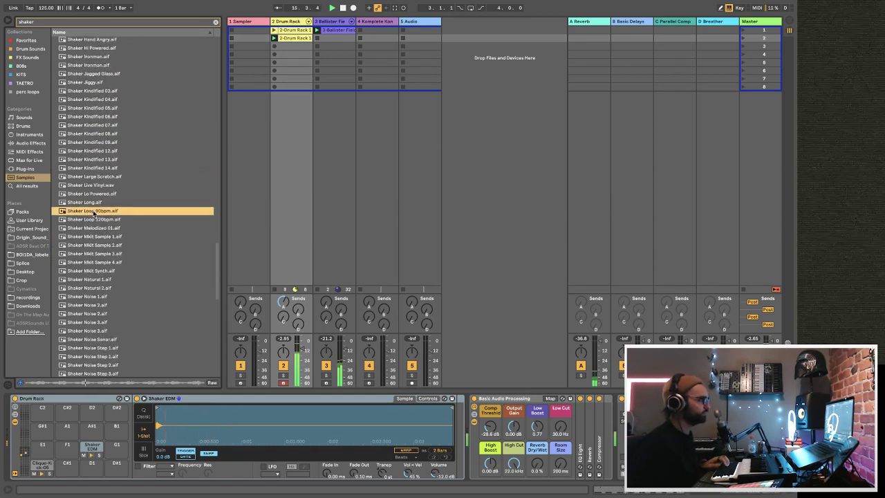
- Add Shaker Loop 90bpm.aif as a clip on a new audio track, launch it and move it to scene 1
{"action": "left_click_drag", "start_coordinate": [86, 214], "coordinate": [479, 41]}
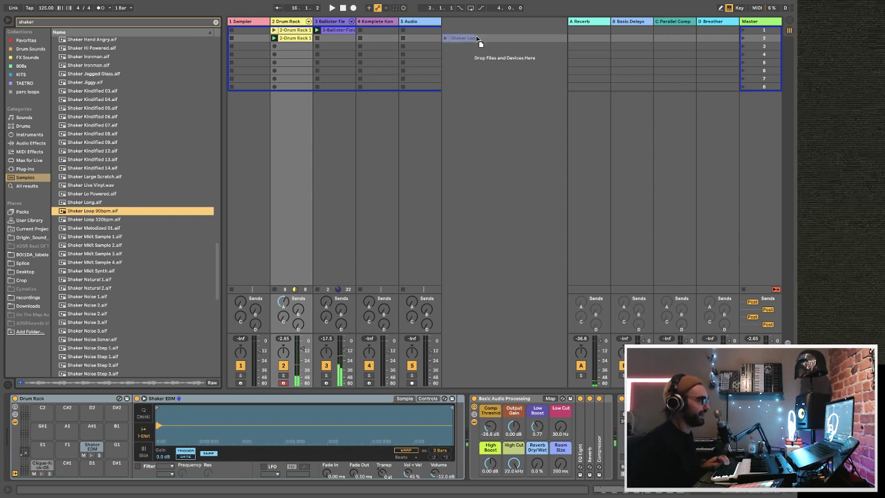
{"action": "left_click_drag", "start_coordinate": [475, 76], "coordinate": [476, 77]}
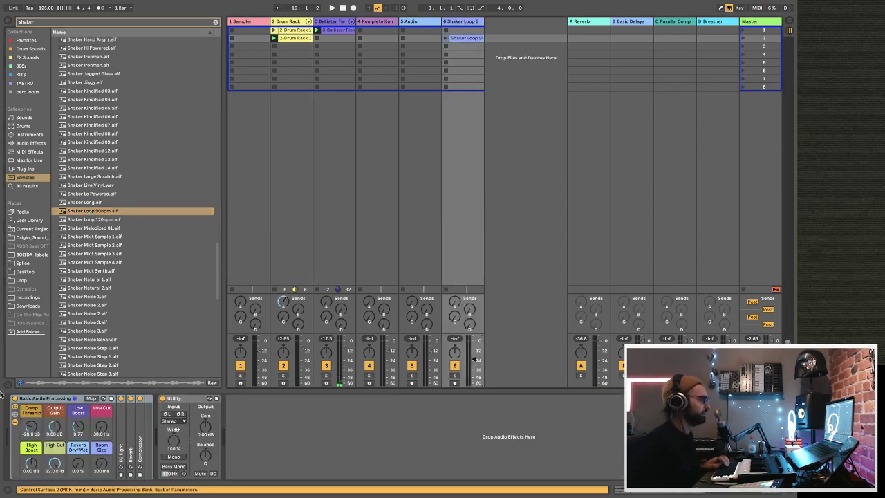
{"action": "left_click", "coordinate": [446, 39]}
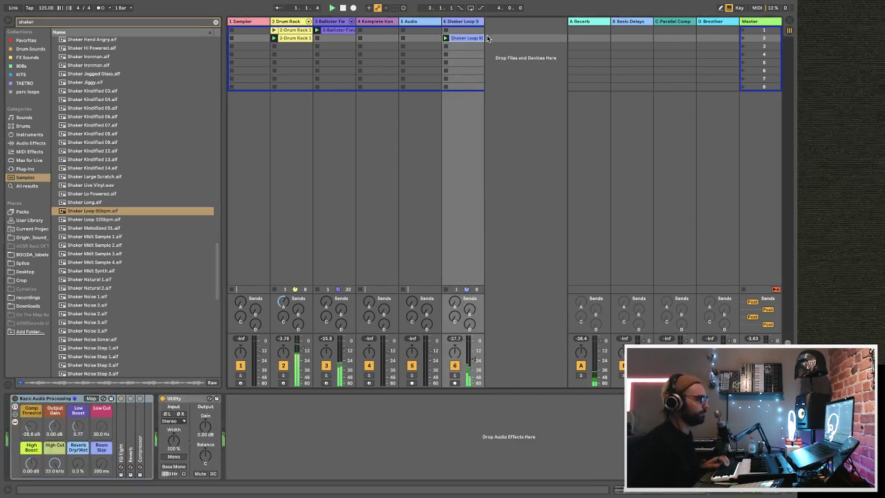
{"action": "left_click_drag", "start_coordinate": [475, 39], "coordinate": [470, 30]}
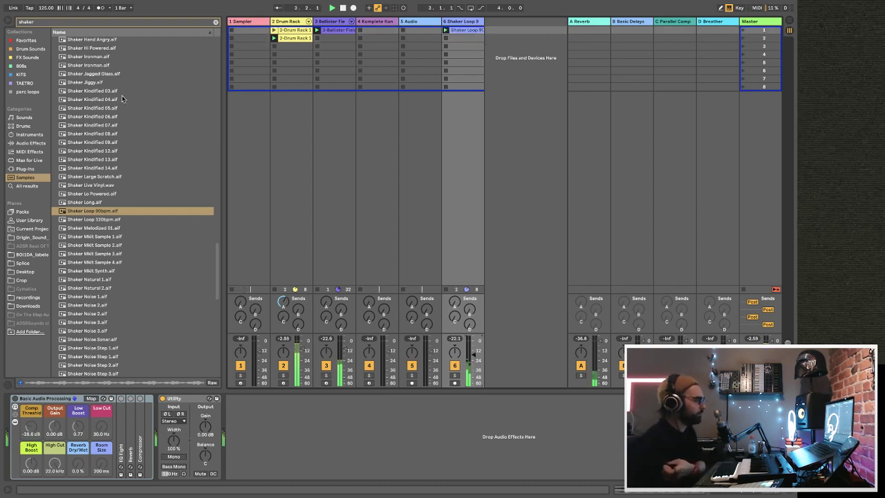
- Add a Chorus effect to the shaker loop track and set its Dry/Wet to 37%
{"action": "left_click", "coordinate": [29, 134]}
{"action": "left_click", "coordinate": [31, 143]}
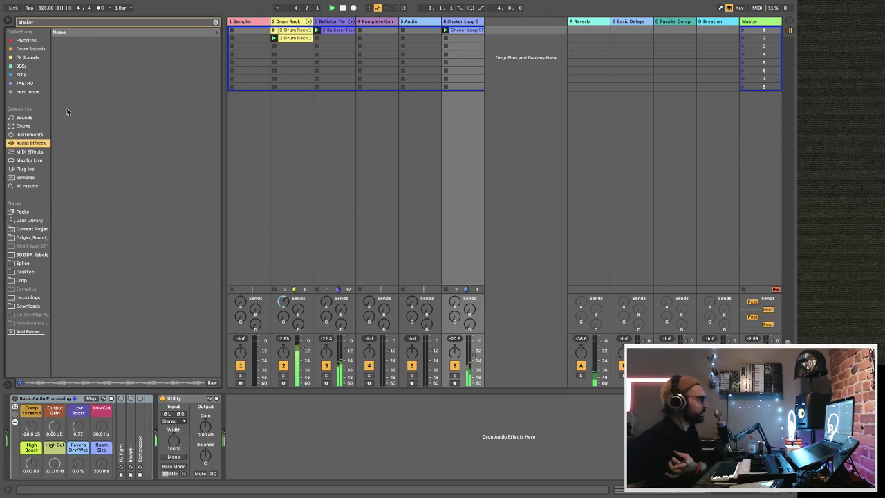
{"action": "left_click", "coordinate": [216, 22]}
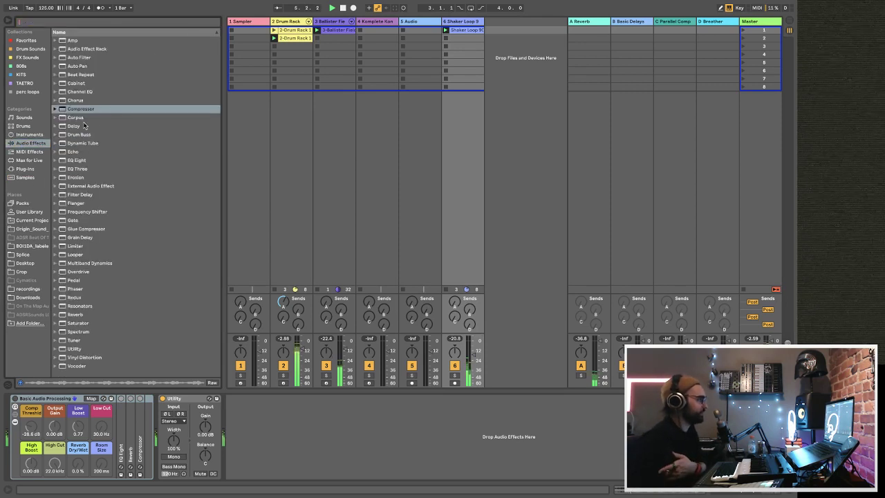
{"action": "left_click_drag", "start_coordinate": [76, 101], "coordinate": [318, 435]}
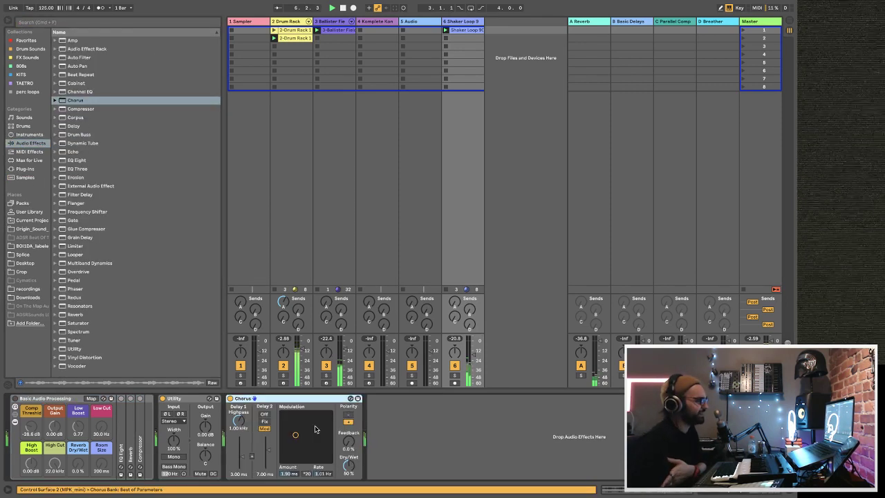
{"action": "left_click_drag", "start_coordinate": [349, 472], "coordinate": [350, 473]}
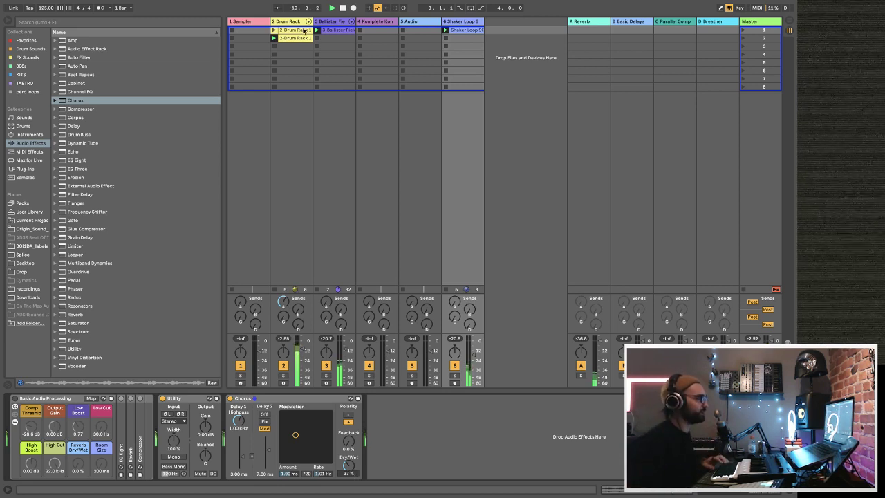
- Add a Utility after the Clique-Kick-06 sampler in the Drum Rack and make the kick mono
{"action": "left_click", "coordinate": [282, 23]}
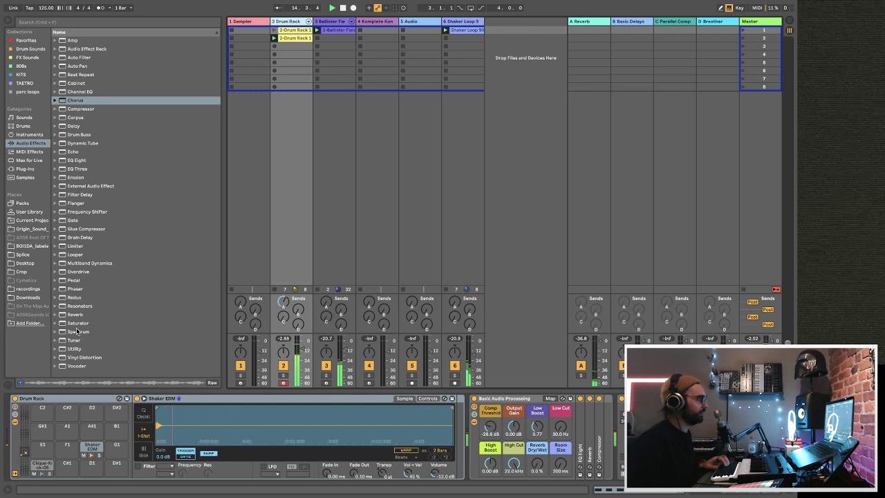
{"action": "left_click", "coordinate": [75, 348]}
{"action": "left_click_drag", "start_coordinate": [44, 469], "coordinate": [43, 467]}
{"action": "left_click", "coordinate": [478, 458]}
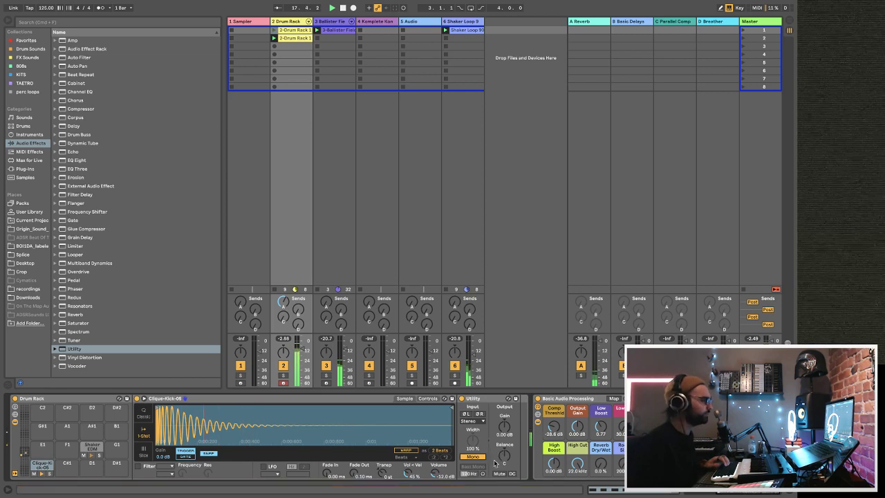
- Copy the sidechain Compressor from track 3 to the shaker loop track, with threshold about -21 dB and Dry/Wet 80%
{"action": "left_click", "coordinate": [458, 75]}
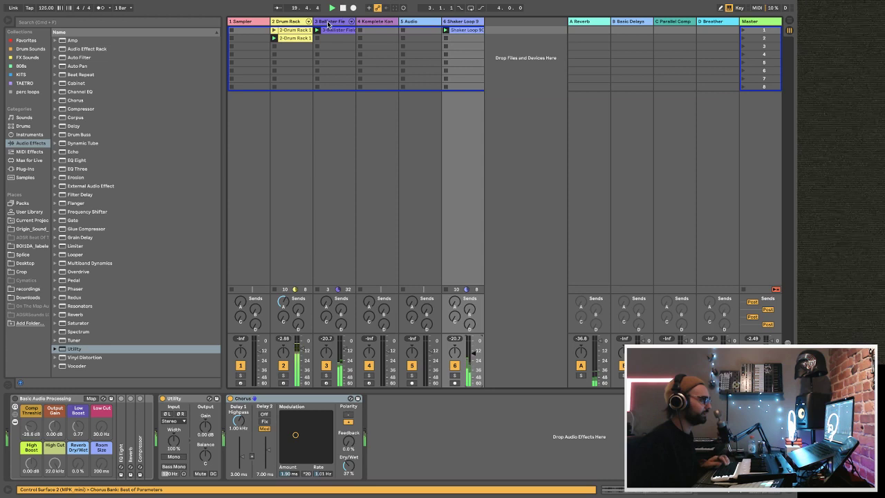
{"action": "key", "text": "Left"}
{"action": "key", "text": "Left"}
{"action": "key", "text": "Left"}
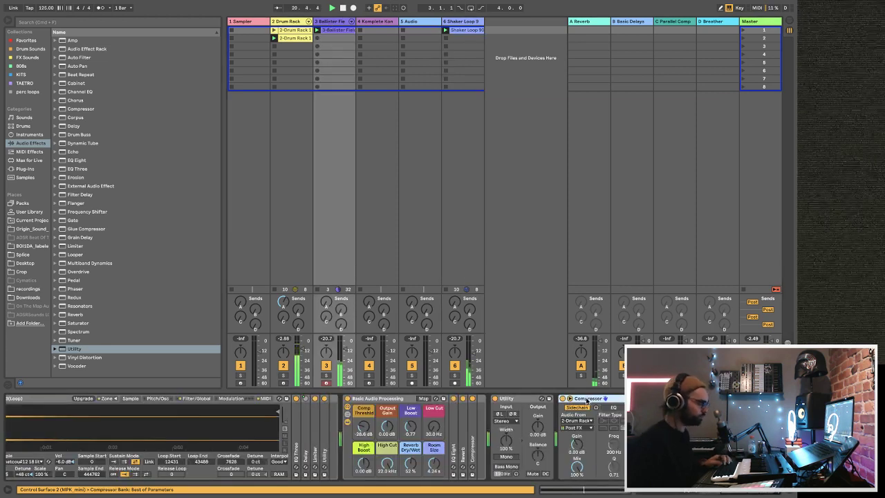
{"action": "key", "text": "Right"}
{"action": "key", "text": "Right"}
{"action": "key", "text": "Right"}
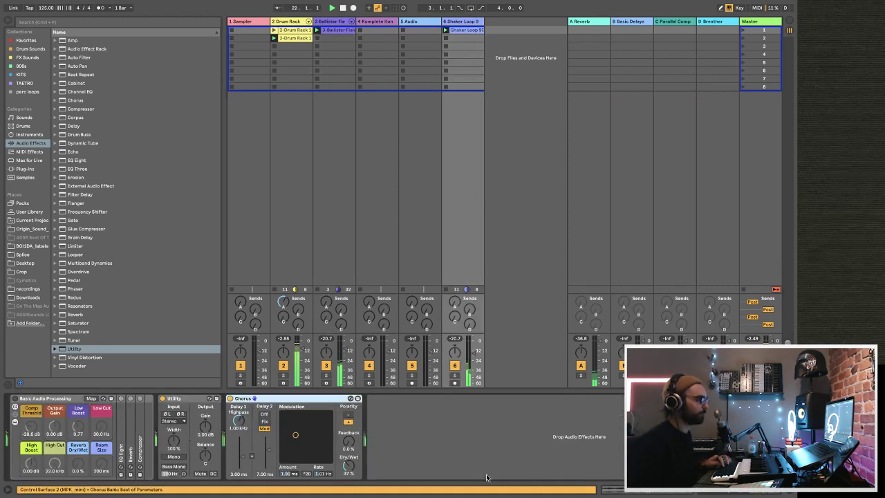
{"action": "key", "text": "ctrl+v"}
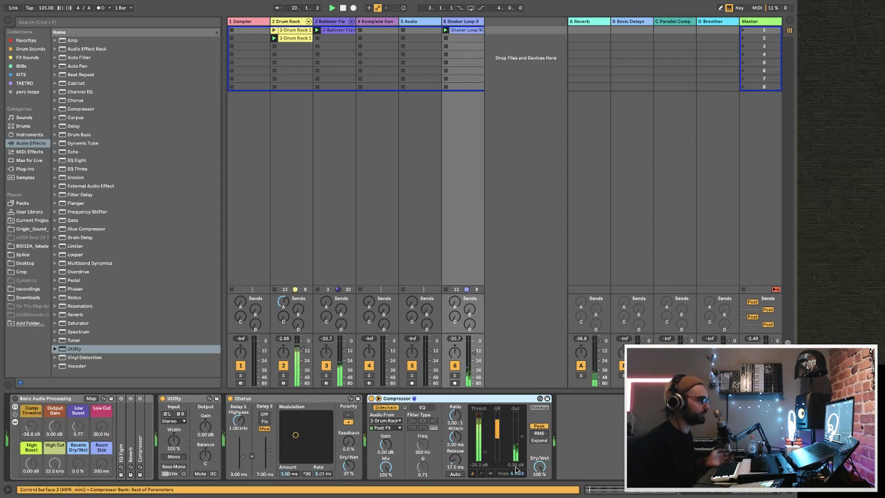
{"action": "left_click_drag", "start_coordinate": [537, 472], "coordinate": [537, 481]}
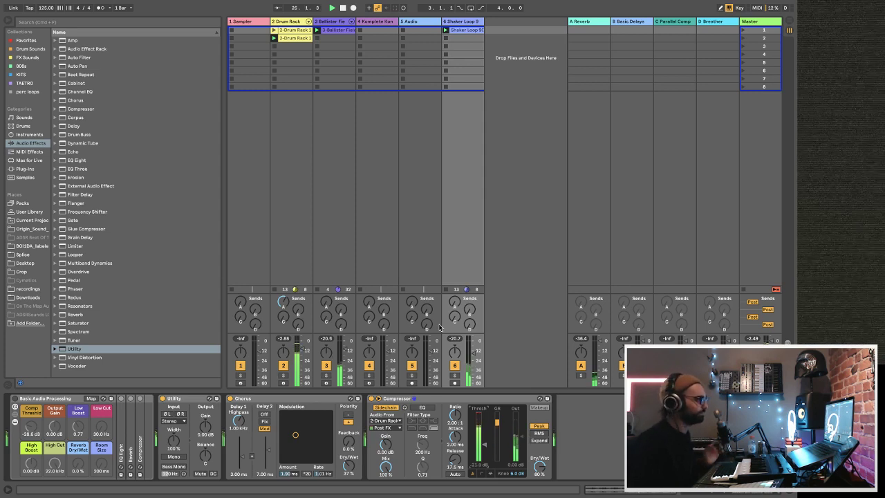
- Replace the Komplete Kontrol instrument on track 4 with the Pigments VST plug-in
{"action": "left_click", "coordinate": [371, 21]}
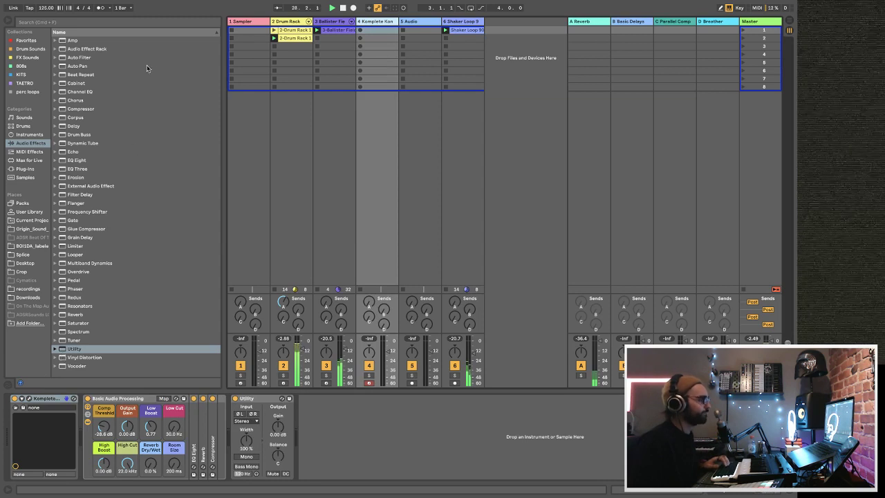
{"action": "left_click", "coordinate": [35, 170]}
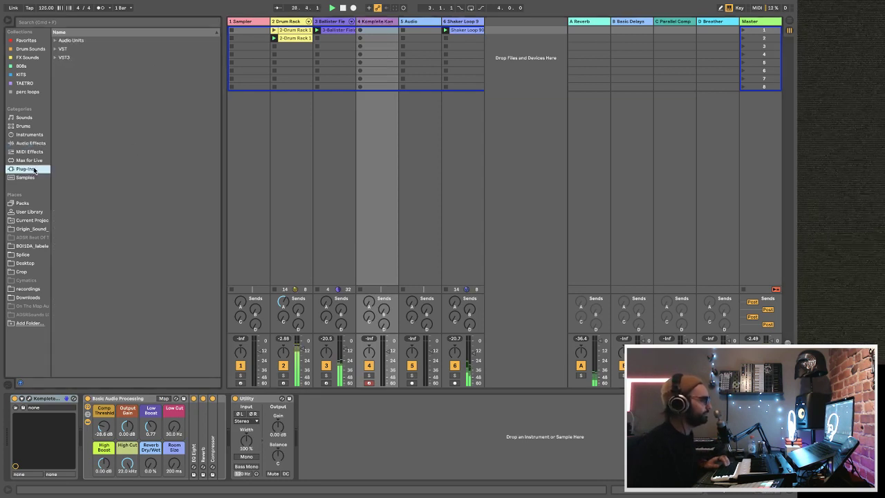
{"action": "left_click", "coordinate": [55, 49]}
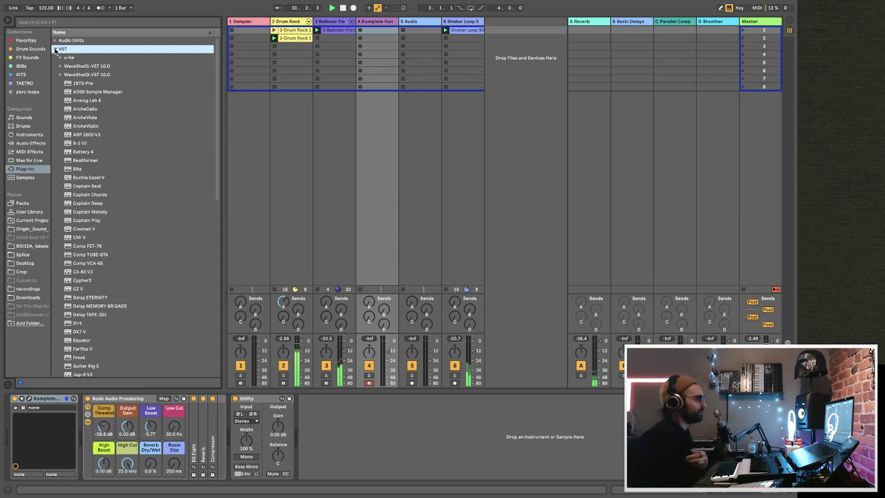
{"action": "scroll", "coordinate": [166, 243], "scroll_direction": "down", "scroll_amount": 5}
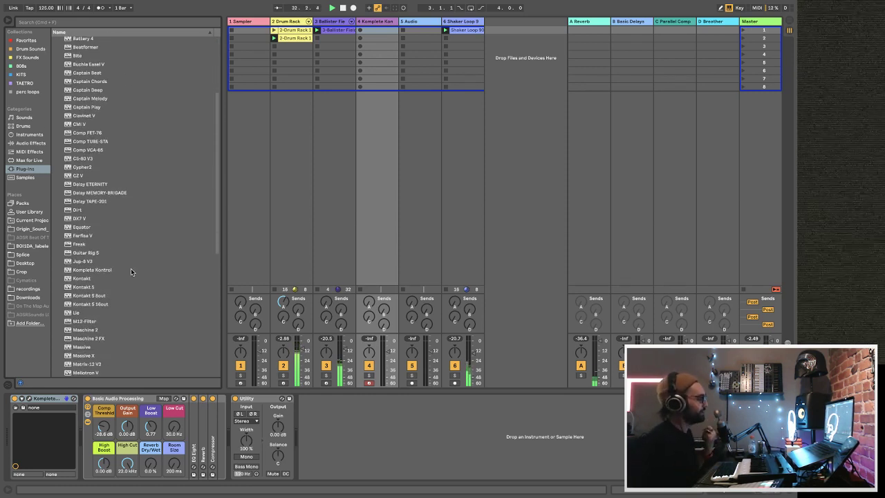
{"action": "scroll", "coordinate": [130, 270], "scroll_direction": "down", "scroll_amount": 3}
{"action": "scroll", "coordinate": [130, 268], "scroll_direction": "down", "scroll_amount": 1}
{"action": "left_click_drag", "start_coordinate": [83, 302], "coordinate": [380, 182]}
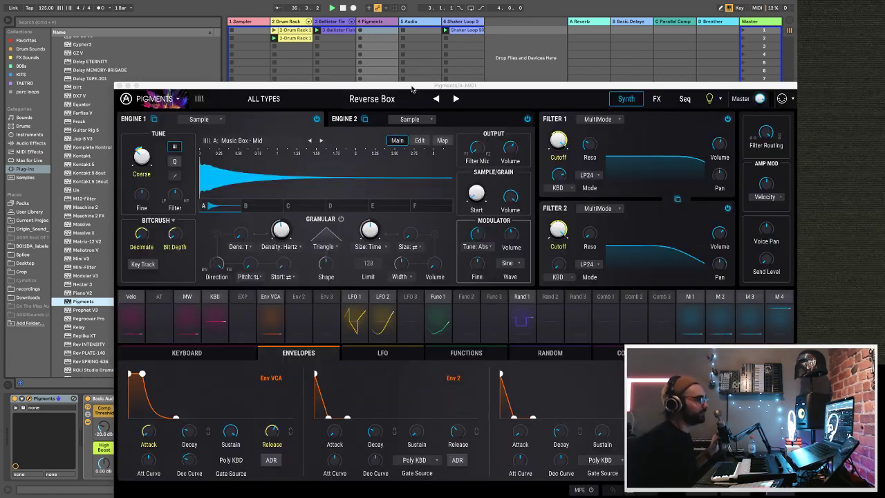
{"action": "left_click_drag", "start_coordinate": [412, 89], "coordinate": [304, 26]}
- Audition the Lead presets String Thing and No Messing About in Pigments
{"action": "left_click", "coordinate": [148, 36]}
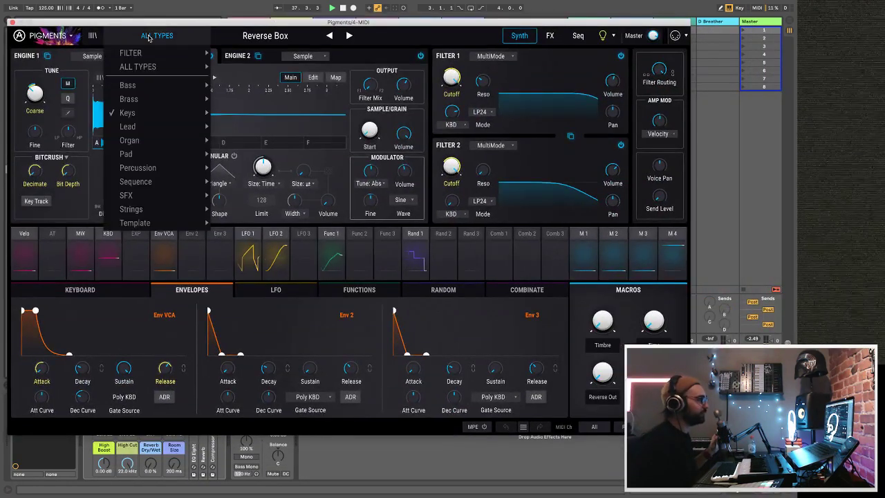
{"action": "mouse_move", "coordinate": [181, 127]}
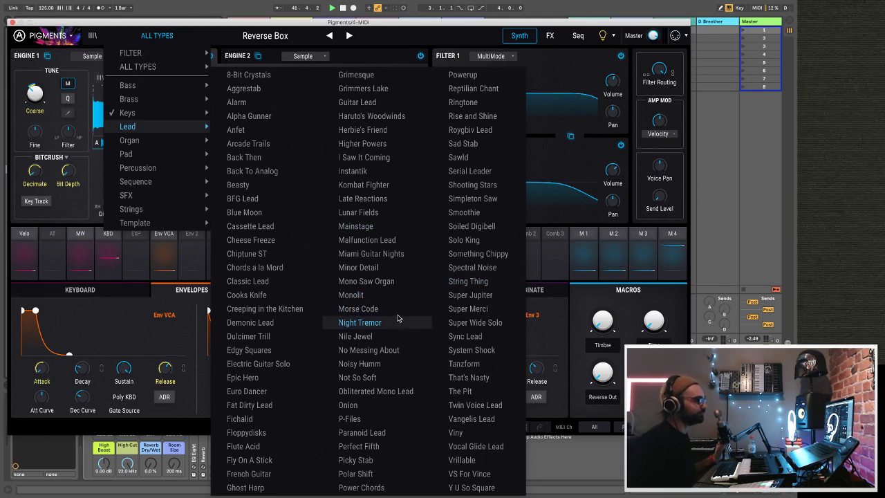
{"action": "left_click", "coordinate": [480, 282]}
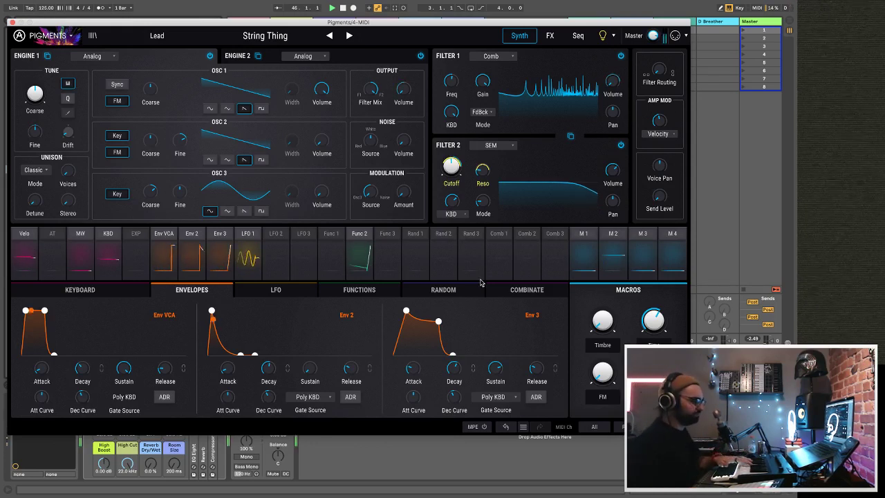
{"action": "mouse_move", "coordinate": [451, 201]}
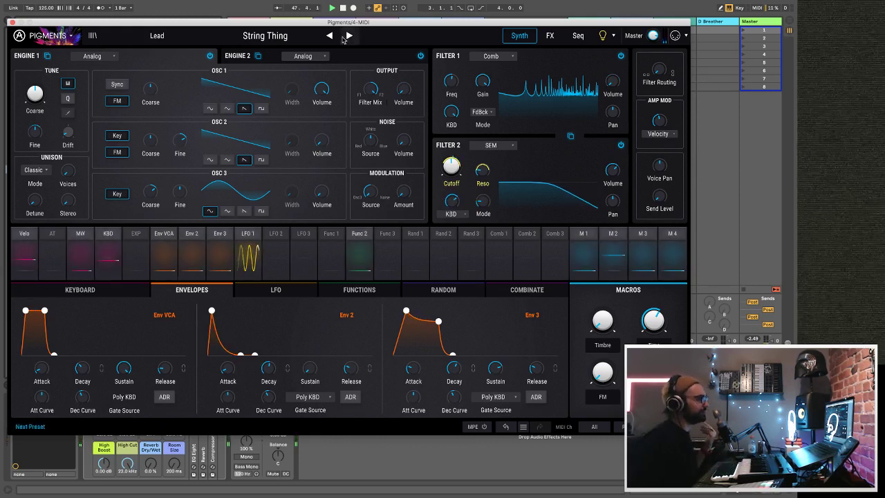
{"action": "left_click", "coordinate": [270, 36]}
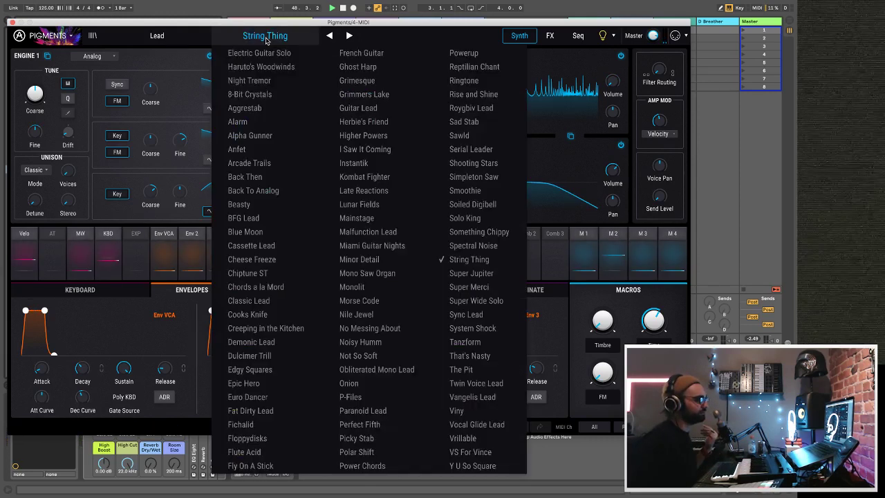
{"action": "left_click", "coordinate": [395, 336]}
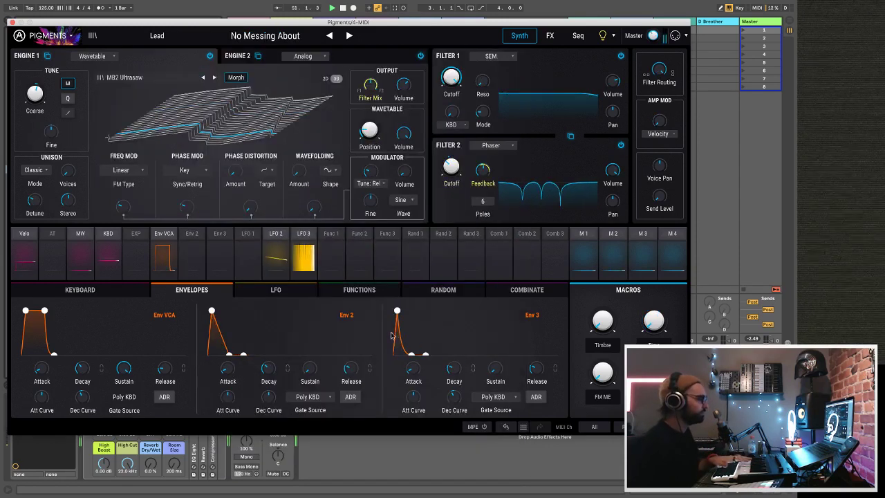
- Load the Fat Dirty Lead preset in Pigments
{"action": "left_click", "coordinate": [302, 34]}
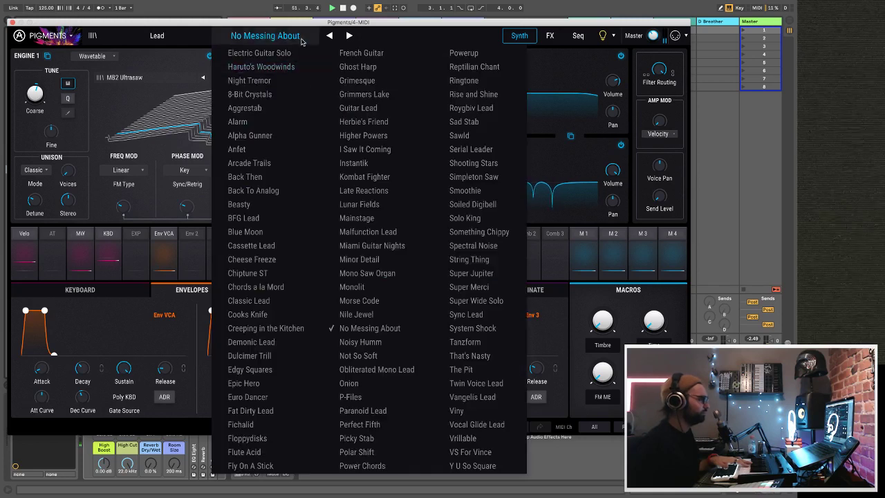
{"action": "left_click", "coordinate": [273, 412]}
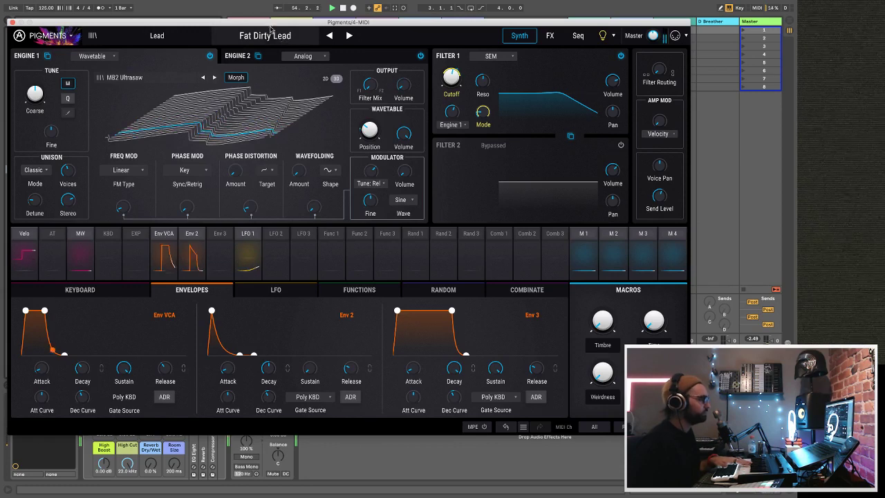
- Move the Pigments window aside and raise the Low Cut of the track's Basic Audio Processing rack to 447 Hz
{"action": "left_click_drag", "start_coordinate": [268, 24], "coordinate": [743, 6]}
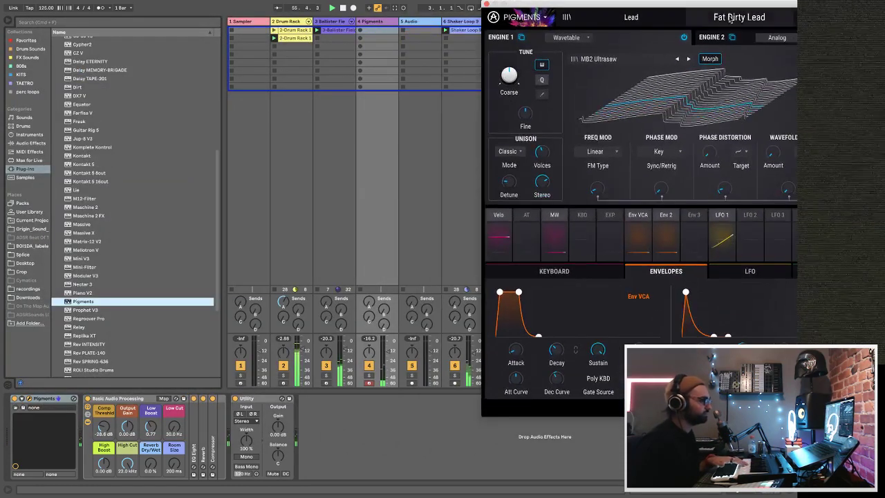
{"action": "left_click", "coordinate": [391, 350]}
{"action": "left_click_drag", "start_coordinate": [175, 425], "coordinate": [175, 401]}
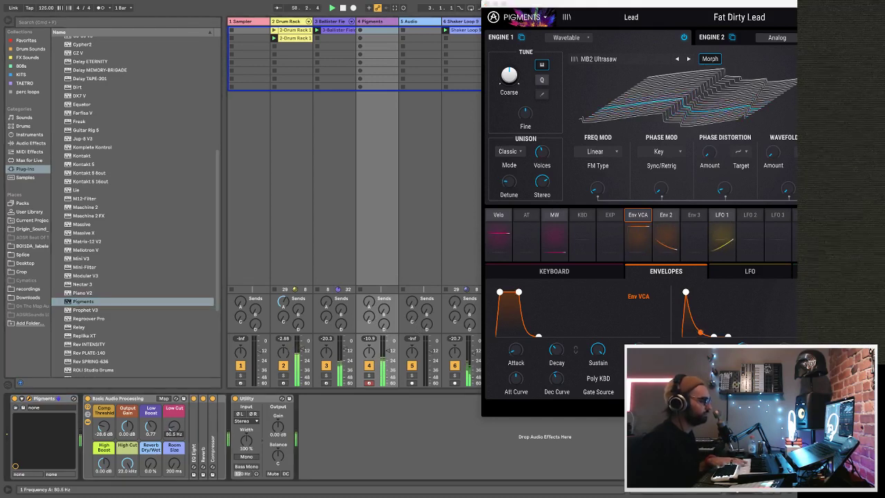
- Paste the copied sidechain Compressor at the end of the Pigments track's device chain
{"action": "key", "text": "Right"}
{"action": "key", "text": "Right"}
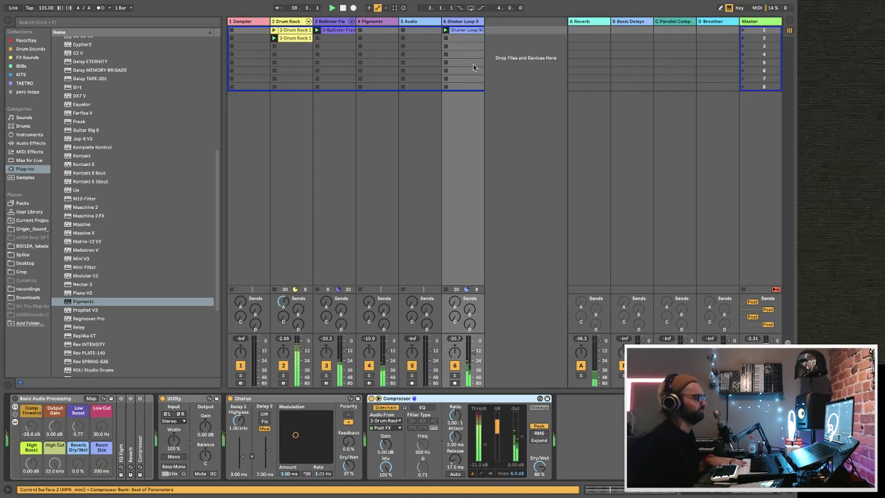
{"action": "key", "text": "Left"}
{"action": "key", "text": "Left"}
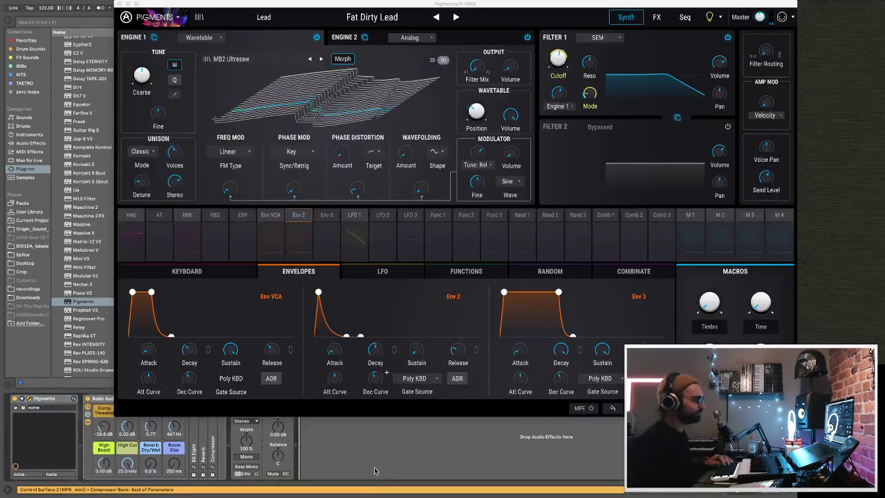
{"action": "key", "text": "ctrl+v"}
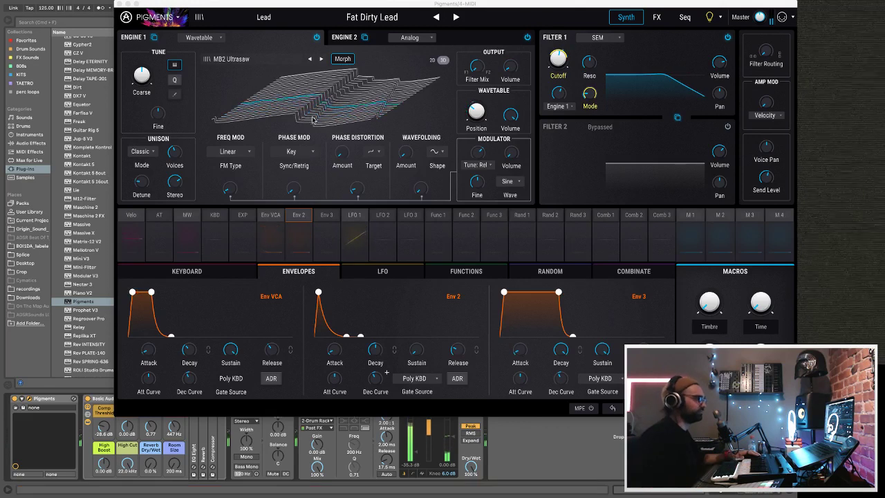
- Close the Pigments window and set the Pigments track's A-Reverb send to -18 dB
{"action": "mouse_move", "coordinate": [131, 7]}
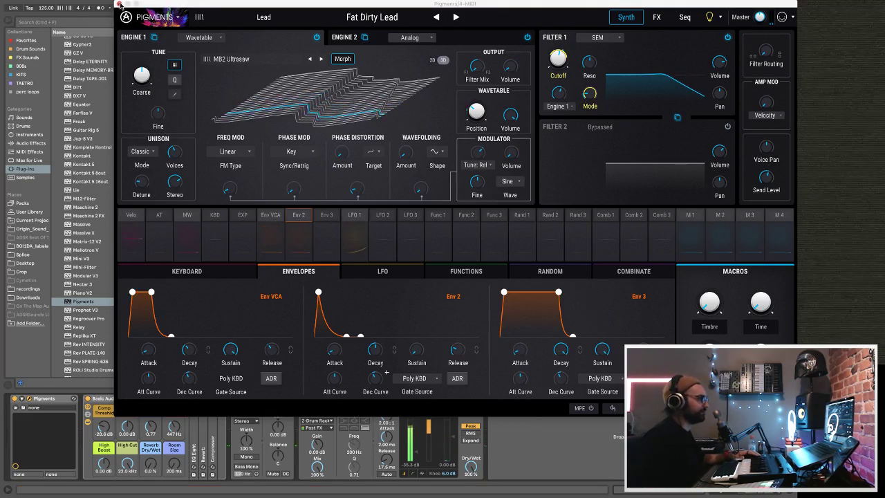
{"action": "left_click", "coordinate": [122, 7]}
{"action": "mouse_move", "coordinate": [368, 311]}
{"action": "left_mouse_down"}
{"action": "mouse_move", "coordinate": [367, 299]}
{"action": "mouse_move", "coordinate": [366, 308]}
{"action": "left_mouse_up"}
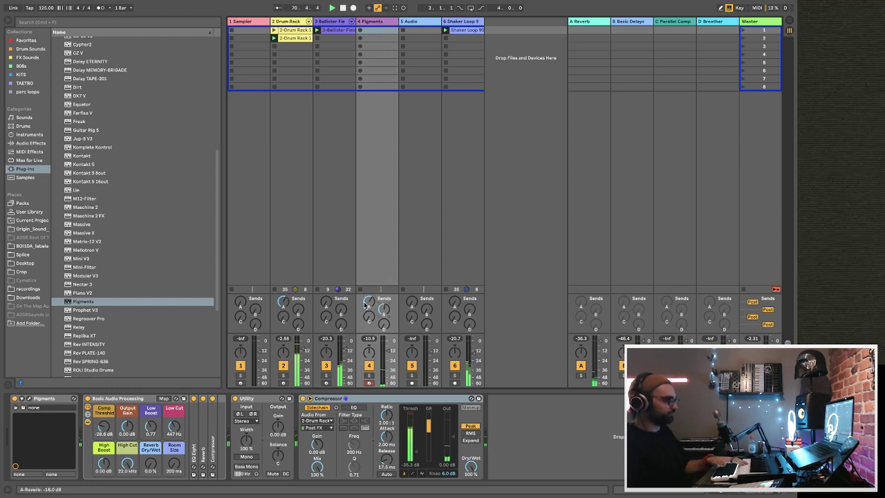
- Set the Pigments track's Basic Audio Processing rack to 185 Hz Low Cut, 31% Reverb Dry/Wet and 4.24 s Room Size
{"action": "scroll", "coordinate": [174, 464], "scroll_direction": "up", "scroll_amount": 5}
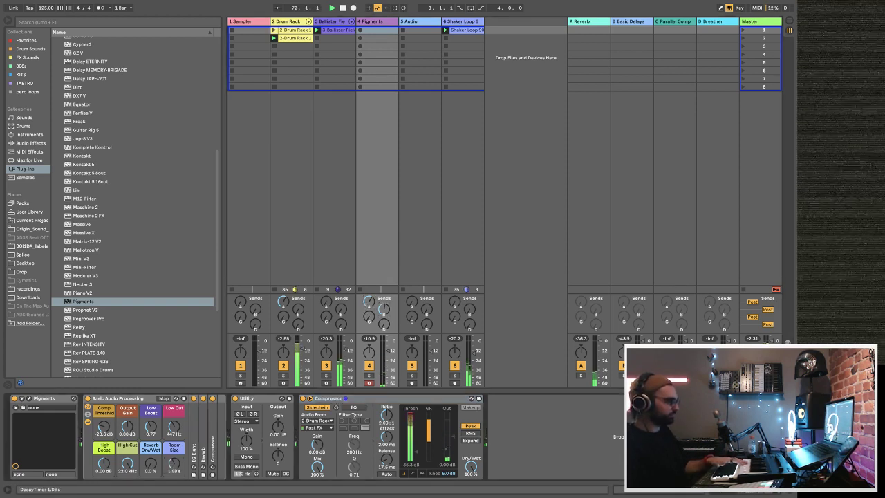
{"action": "scroll", "coordinate": [174, 426], "scroll_direction": "down", "scroll_amount": 5}
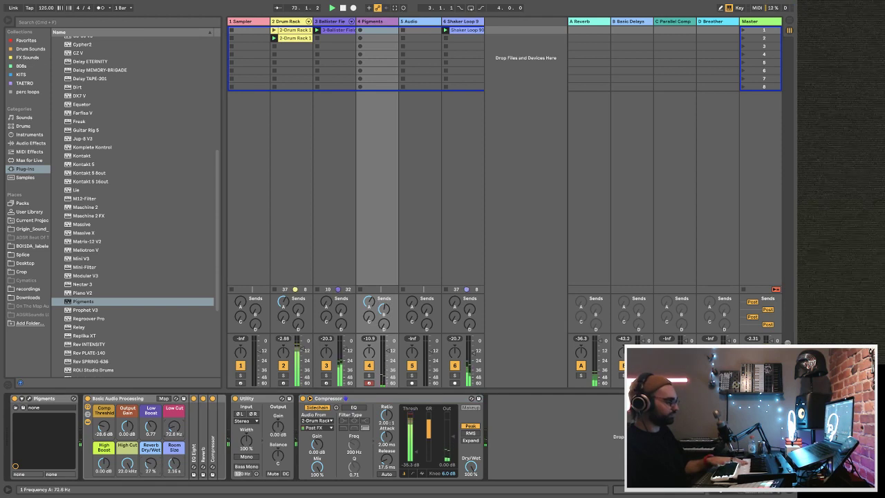
{"action": "scroll", "coordinate": [151, 462], "scroll_direction": "up", "scroll_amount": 3}
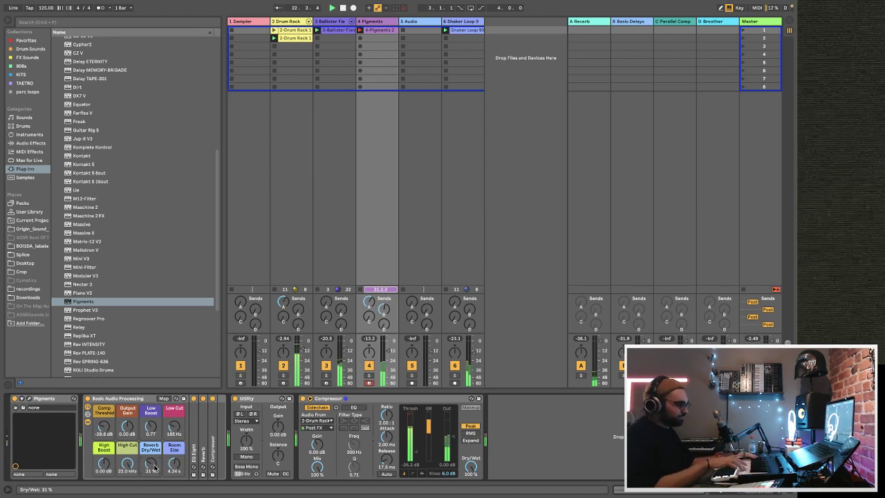
- Open the recorded Pigments clip, shorten its loop to 16 bars and delete the notes beyond the loop end
{"action": "key", "text": "b"}
{"action": "key", "text": "shift+Tab"}
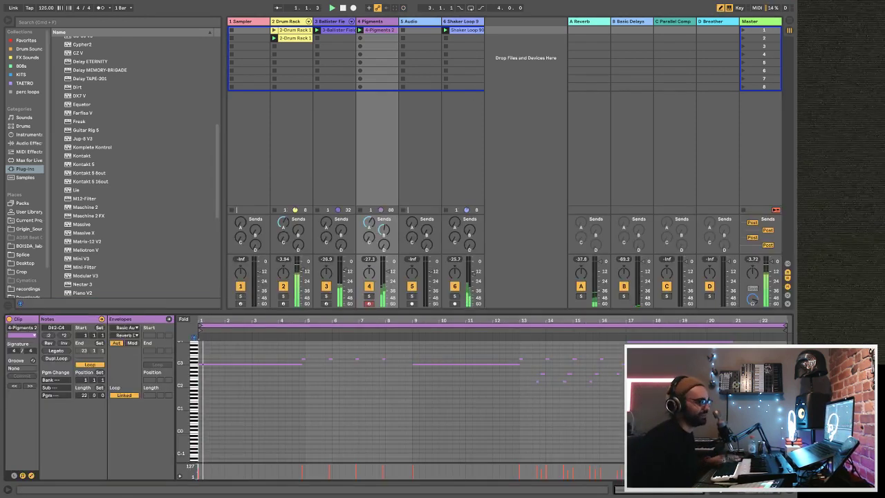
{"action": "left_click_drag", "start_coordinate": [775, 324], "coordinate": [626, 339]}
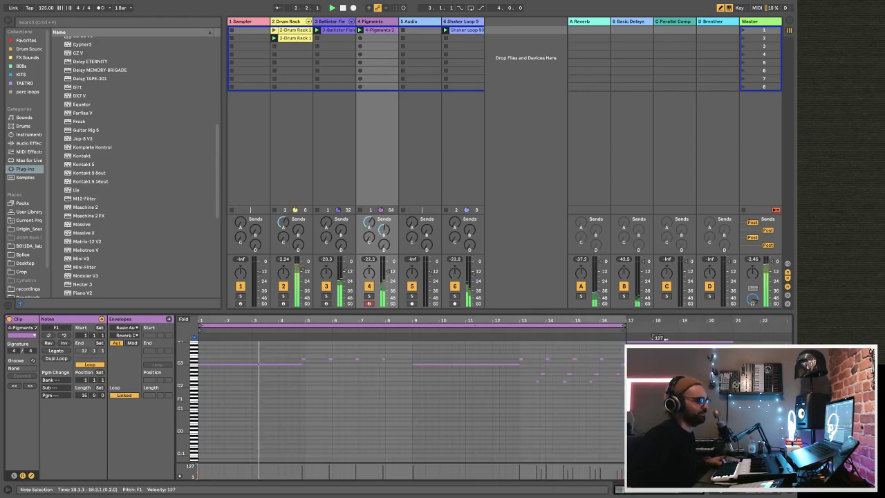
{"action": "left_click", "coordinate": [660, 340]}
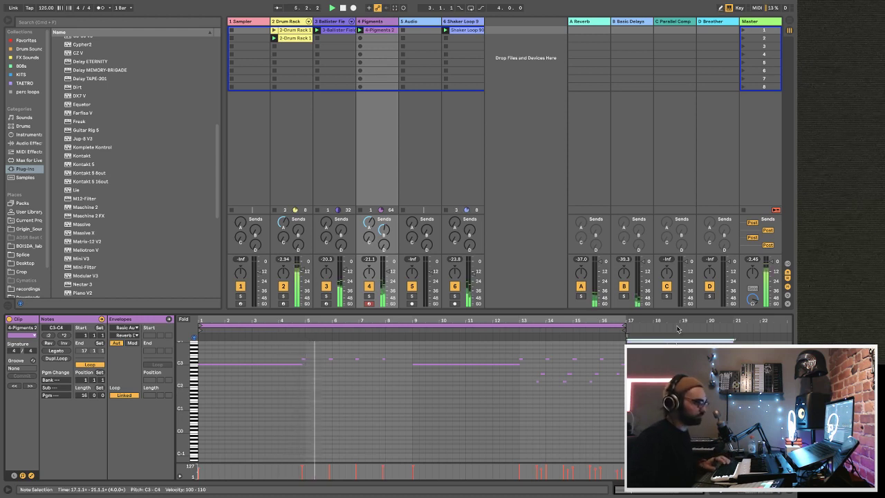
{"action": "key", "text": "ctrl+a"}
{"action": "scroll", "coordinate": [387, 401], "scroll_direction": "down", "scroll_amount": 1}
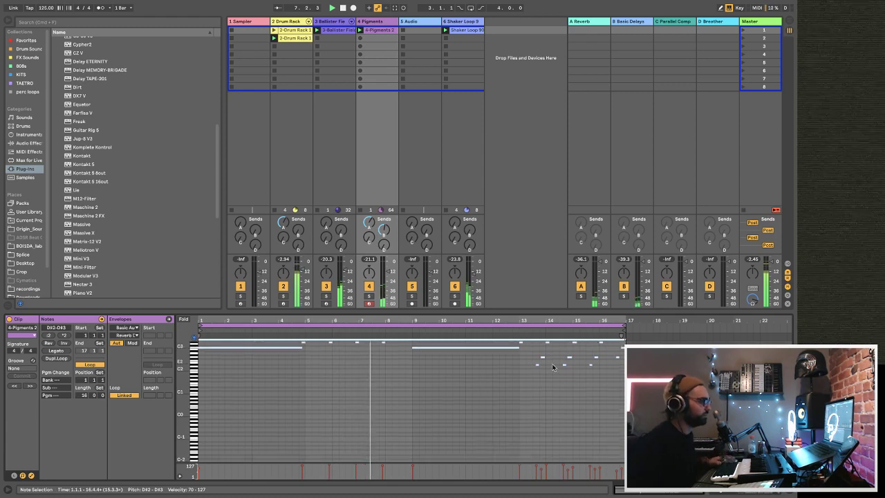
- Set the Pigments track's volume to -9 dB and its Basic Delays send to -10 dB
{"action": "left_click", "coordinate": [390, 264]}
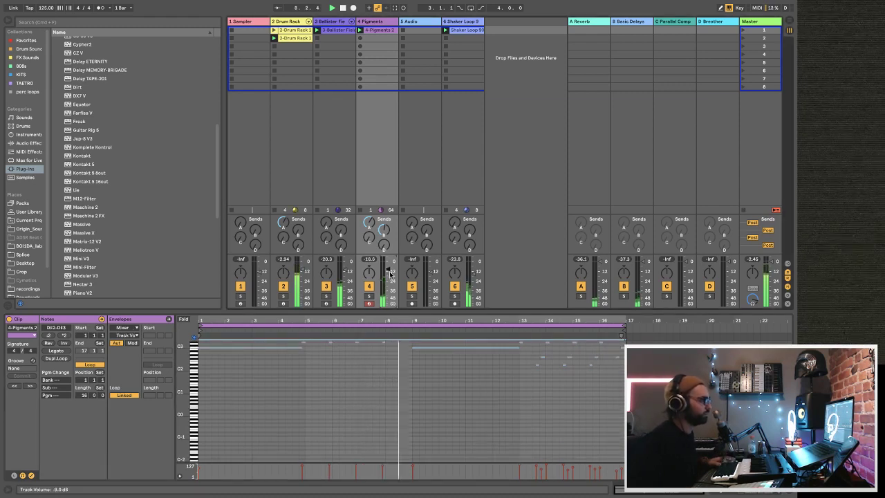
{"action": "left_click_drag", "start_coordinate": [385, 236], "coordinate": [385, 222]}
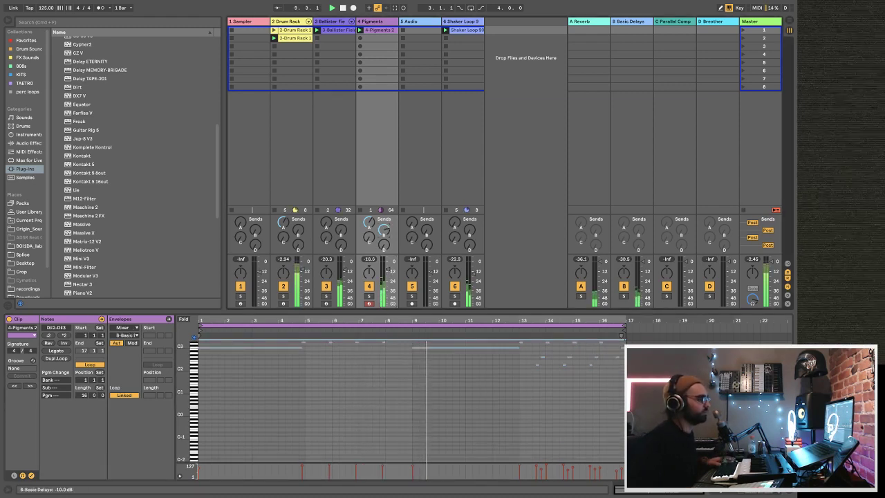
{"action": "left_click", "coordinate": [370, 223]}
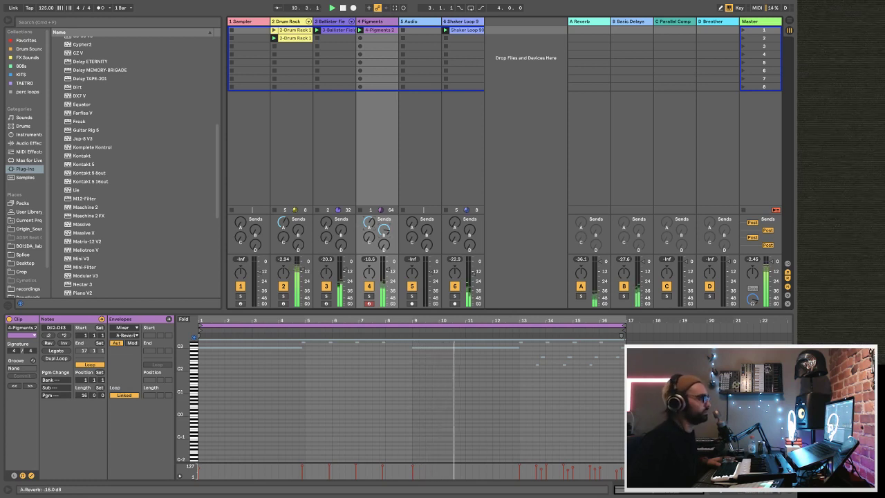
- Duplicate the Drum Rack track's second clip into the slot below it
{"action": "left_click", "coordinate": [243, 22]}
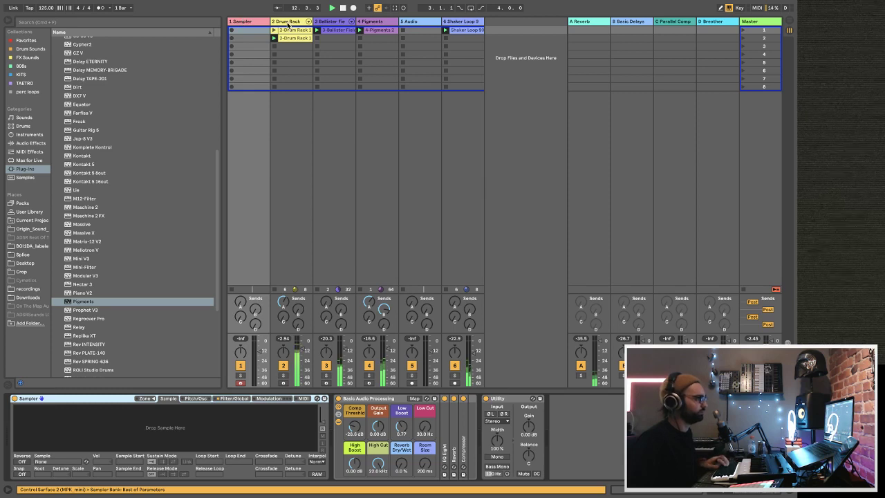
{"action": "left_click", "coordinate": [284, 24]}
{"action": "key", "text": "ctrl+d"}
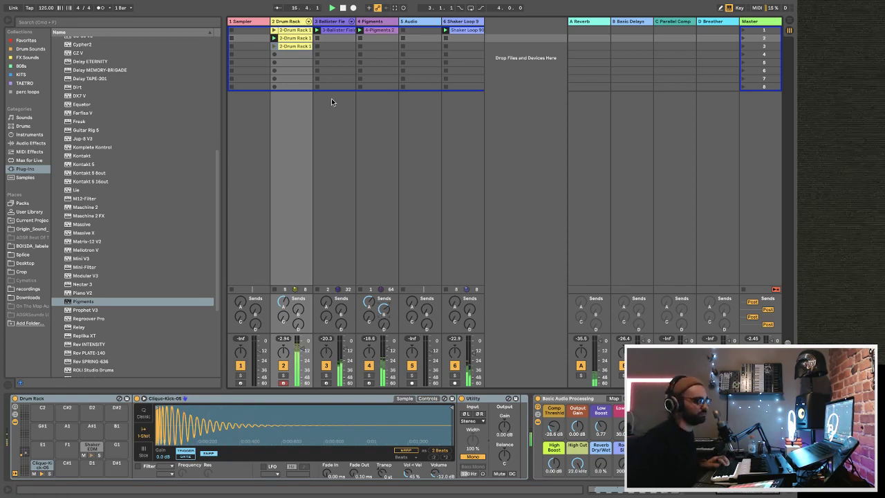
- Convert the empty Sampler on track 1 to a Simpler
{"action": "left_click", "coordinate": [255, 22]}
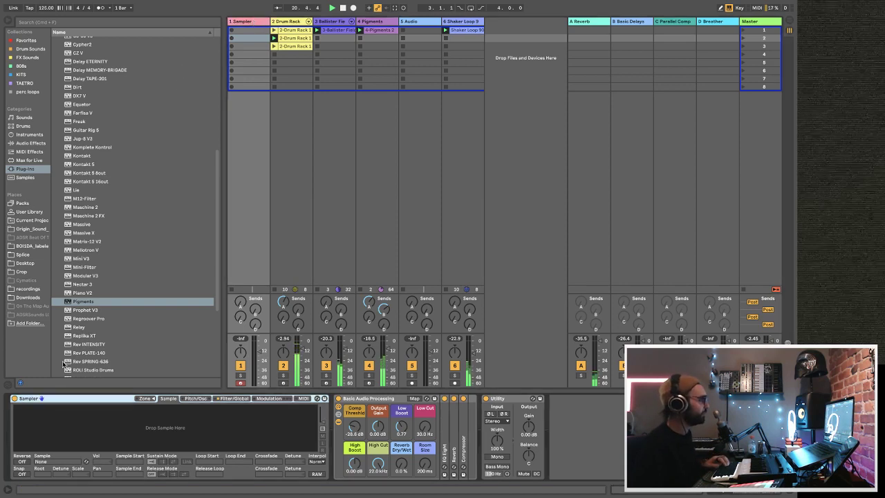
{"action": "right_click", "coordinate": [70, 400]}
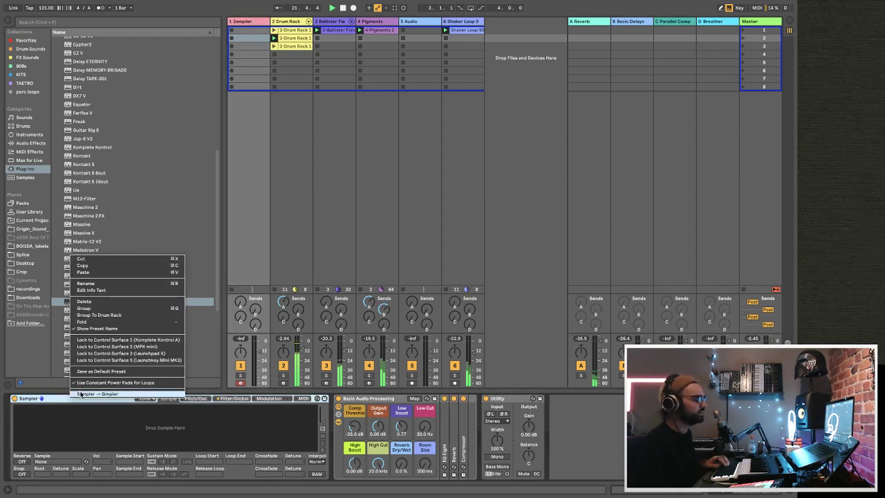
{"action": "left_click", "coordinate": [89, 394]}
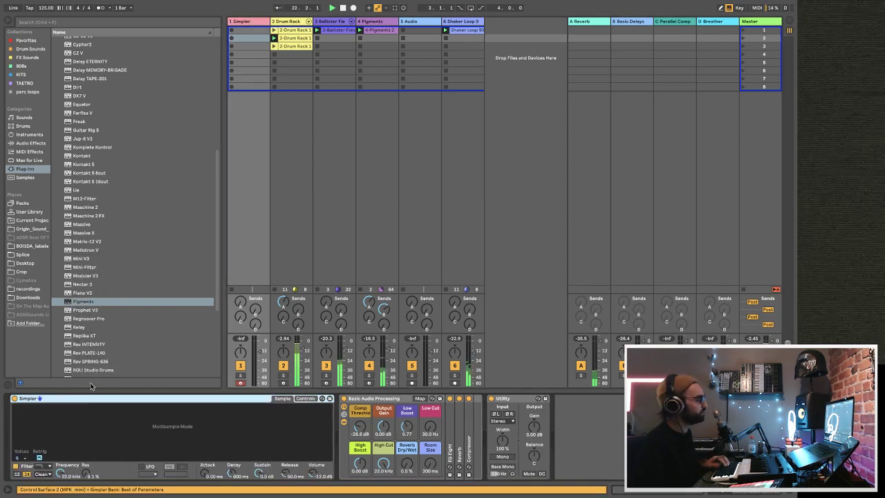
- Search the sample library for "vocal" and audition several vocal samples
{"action": "left_click", "coordinate": [34, 178]}
{"action": "left_click", "coordinate": [68, 22]}
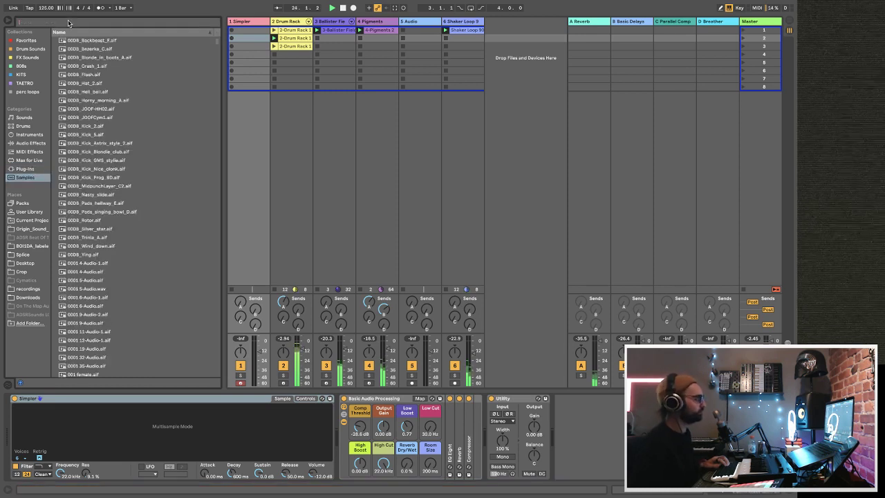
{"action": "type", "text": "vocal"}
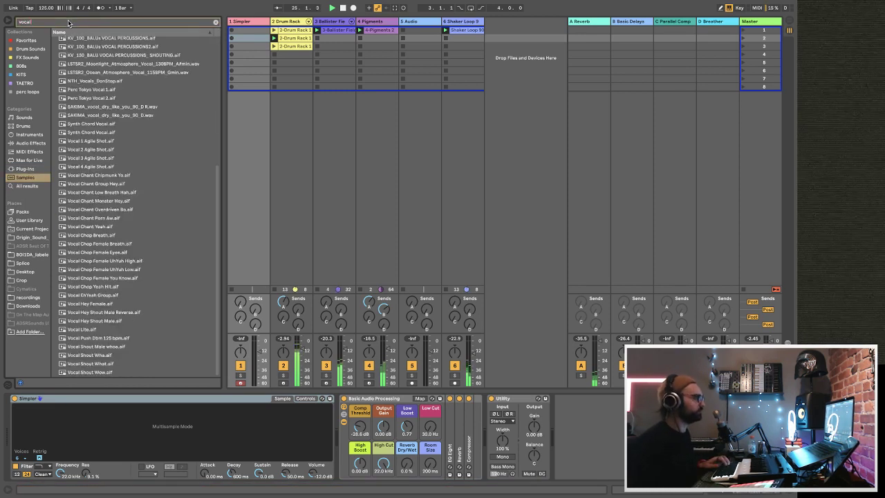
{"action": "left_click", "coordinate": [116, 81]}
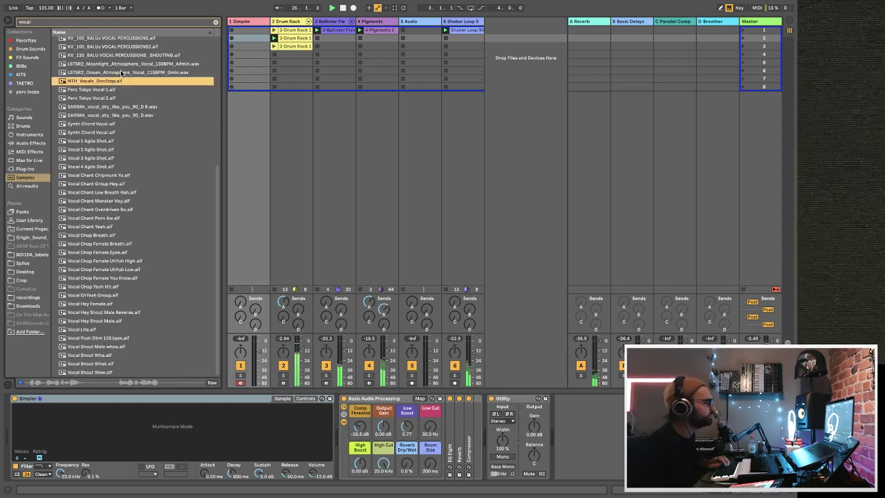
{"action": "left_click", "coordinate": [114, 244]}
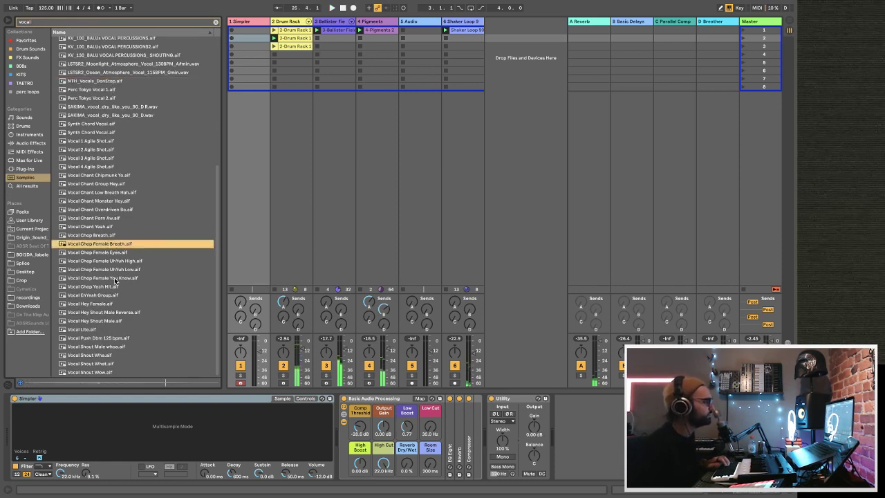
{"action": "left_click", "coordinate": [116, 278]}
- Load NTH_Vocals_DonStop.aif into the Simpler with its start moved to about 1 s, and start playback
{"action": "left_click", "coordinate": [106, 82]}
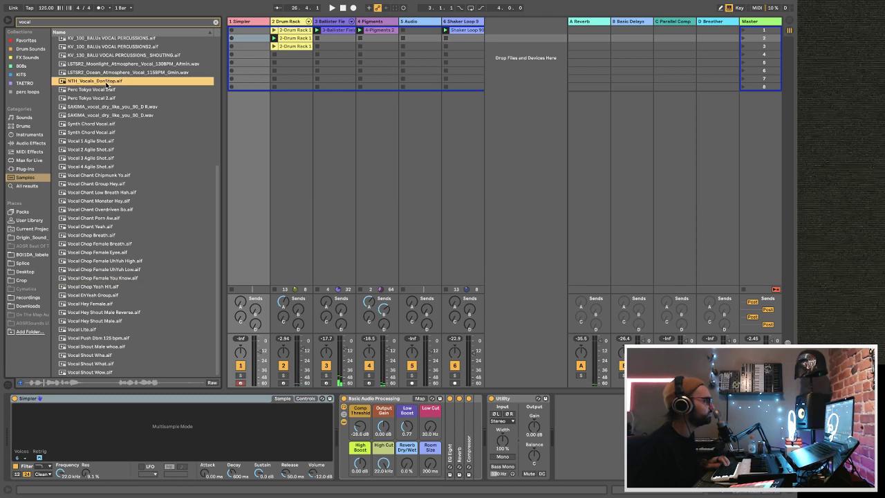
{"action": "left_click", "coordinate": [99, 90]}
{"action": "left_click", "coordinate": [96, 82]}
{"action": "left_click_drag", "start_coordinate": [95, 441], "coordinate": [93, 438]}
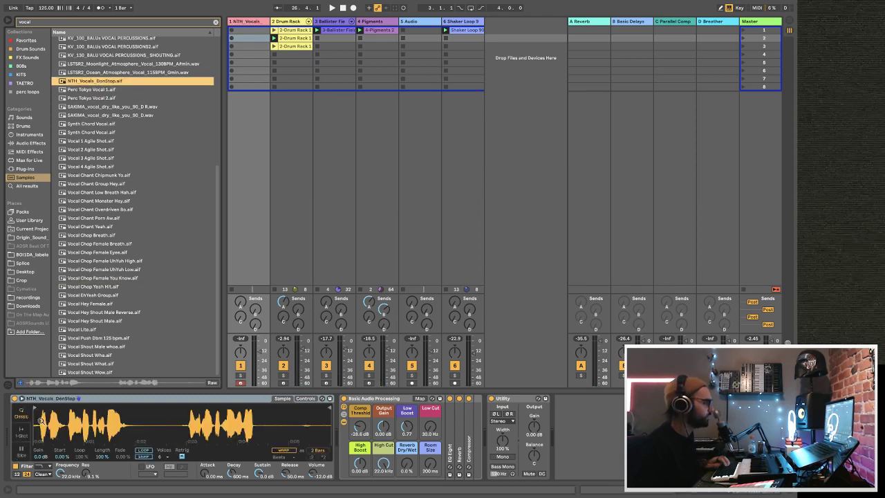
{"action": "key", "text": "space"}
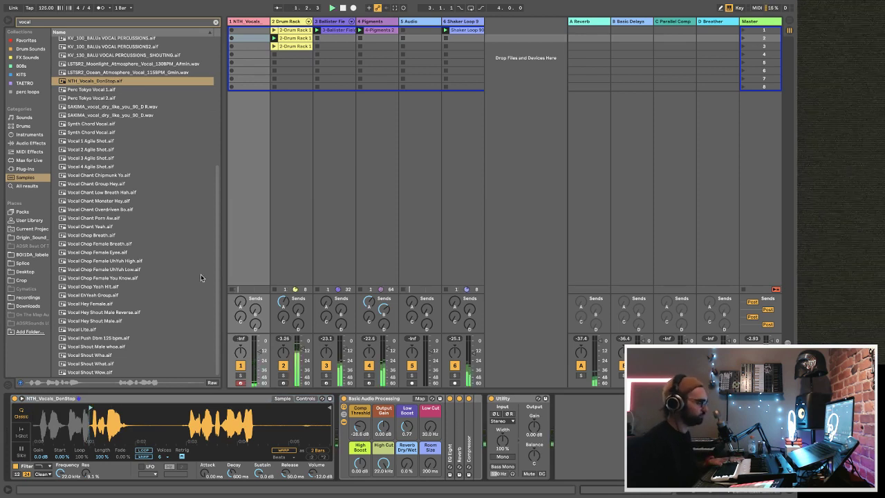
- Raise the vocal track's Basic Delays send and turn on Warp for the vocal sample
{"action": "left_click_drag", "start_coordinate": [255, 313], "coordinate": [255, 309]}
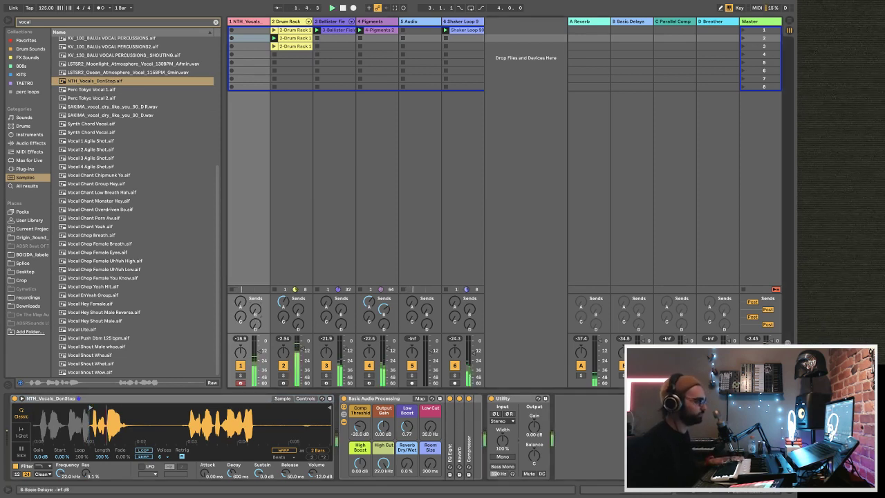
{"action": "left_click", "coordinate": [283, 450]}
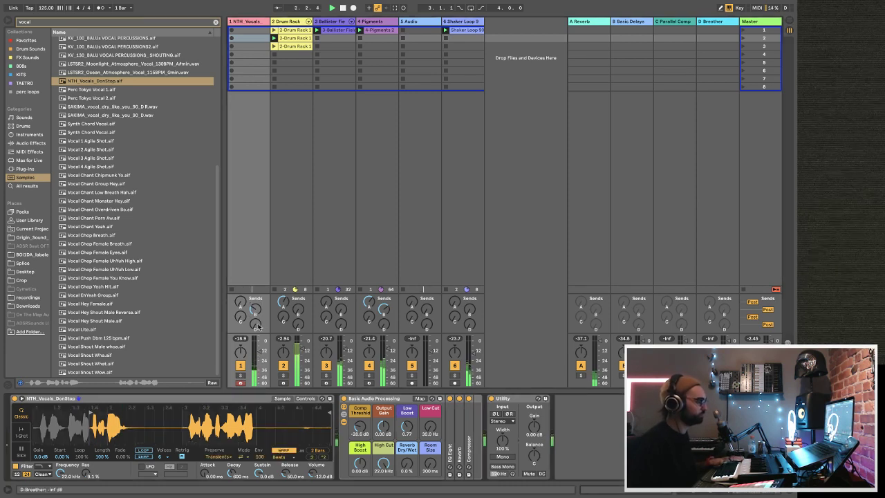
- Set the vocal rack to 27% Reverb Dry/Wet, 2.36 s Room Size and 135 Hz Low Cut, with the Basic Delays send at -19 dB
{"action": "left_click_drag", "start_coordinate": [407, 463], "coordinate": [407, 446]}
{"action": "left_click_drag", "start_coordinate": [429, 462], "coordinate": [430, 444]}
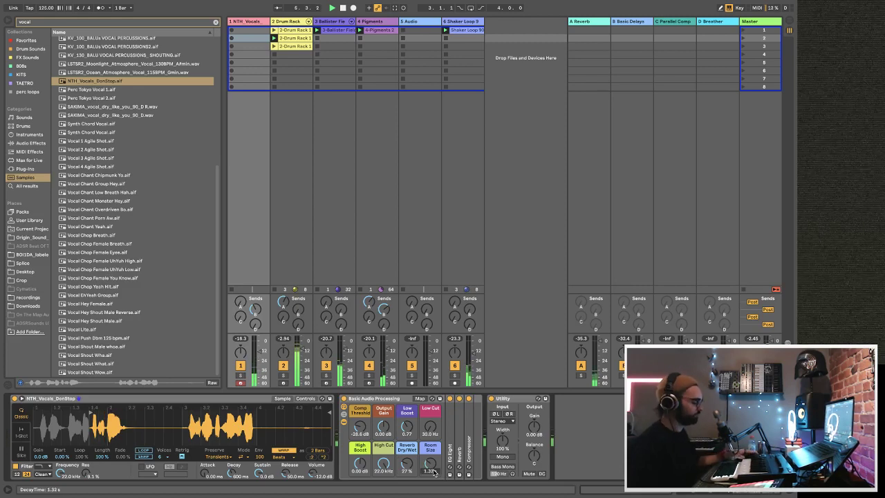
{"action": "left_click_drag", "start_coordinate": [434, 473], "coordinate": [434, 464]}
{"action": "left_click_drag", "start_coordinate": [430, 427], "coordinate": [430, 418]}
{"action": "left_click_drag", "start_coordinate": [260, 315], "coordinate": [260, 309]}
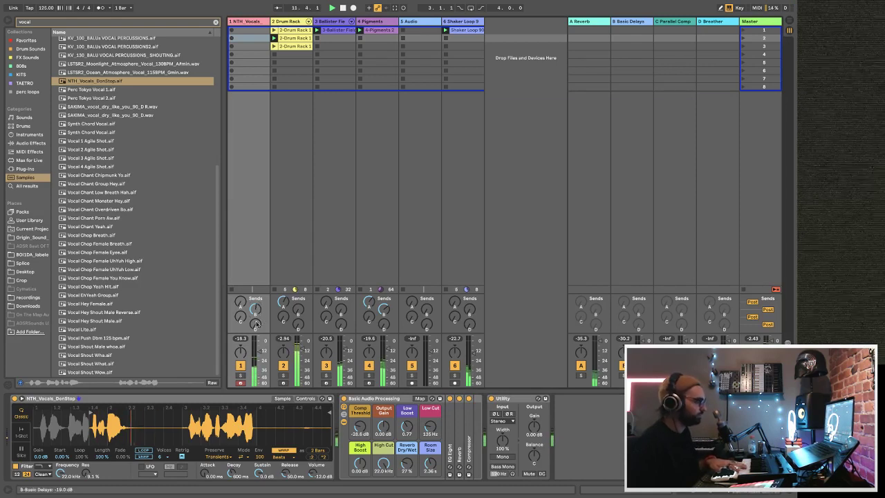
- Trim the vocal sample's start and end in Simpler to isolate its last phrase
{"action": "left_click_drag", "start_coordinate": [107, 408], "coordinate": [191, 408]}
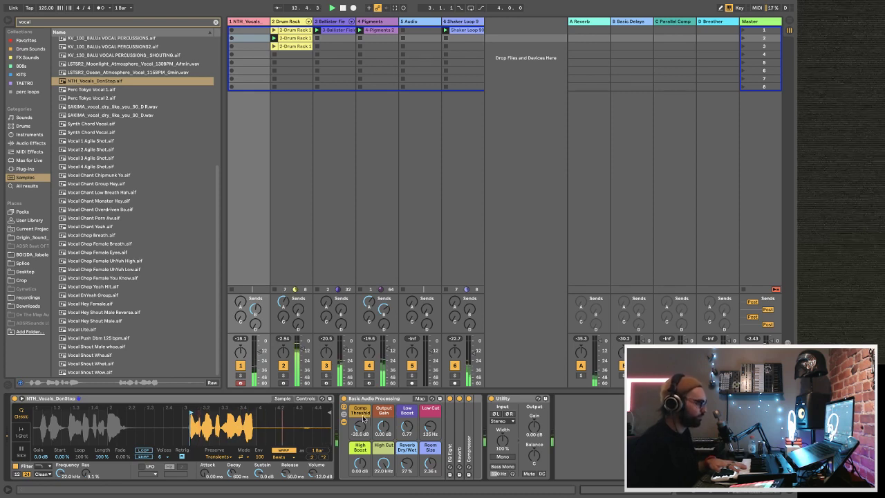
{"action": "left_click_drag", "start_coordinate": [330, 410], "coordinate": [253, 418]}
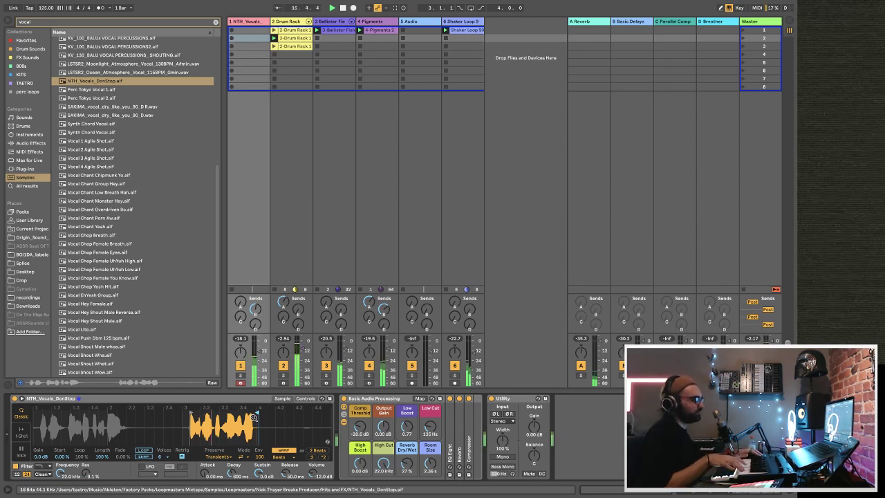
- Try the Complex Pro warp mode on the vocal, settle on Tones and trim the sample's end further
{"action": "left_click", "coordinate": [284, 456]}
{"action": "left_click", "coordinate": [289, 451]}
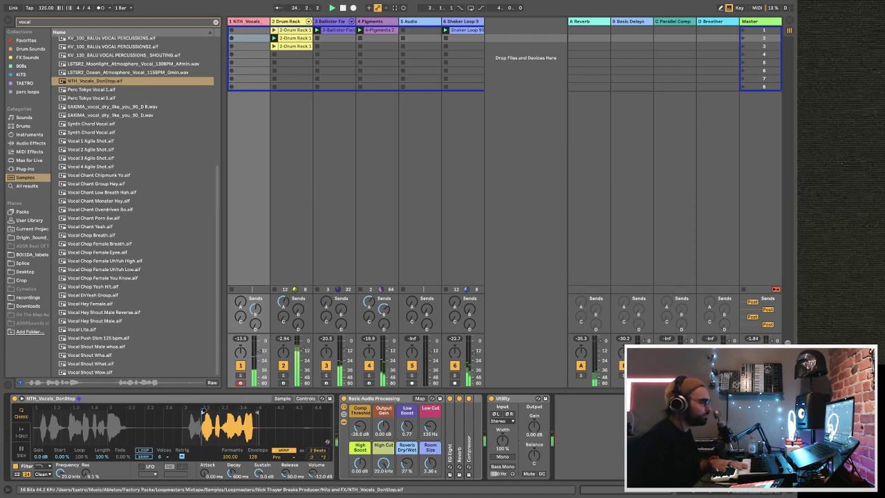
{"action": "left_click", "coordinate": [282, 457]}
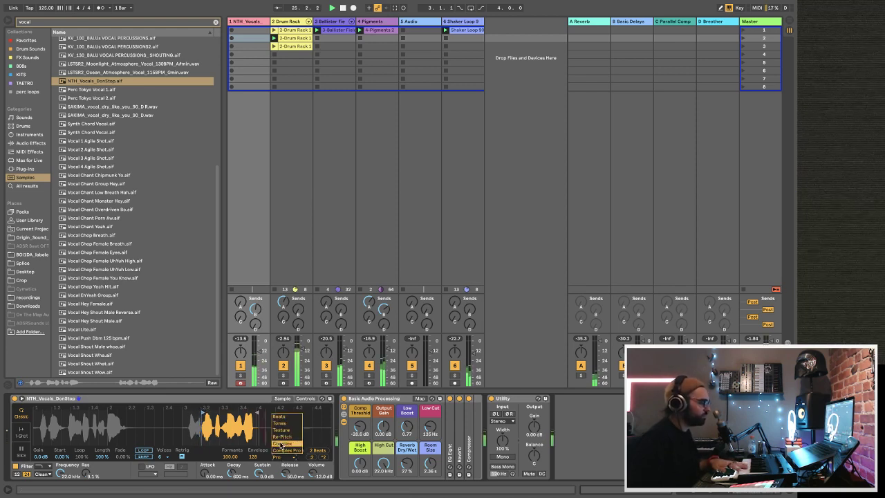
{"action": "left_click", "coordinate": [280, 423]}
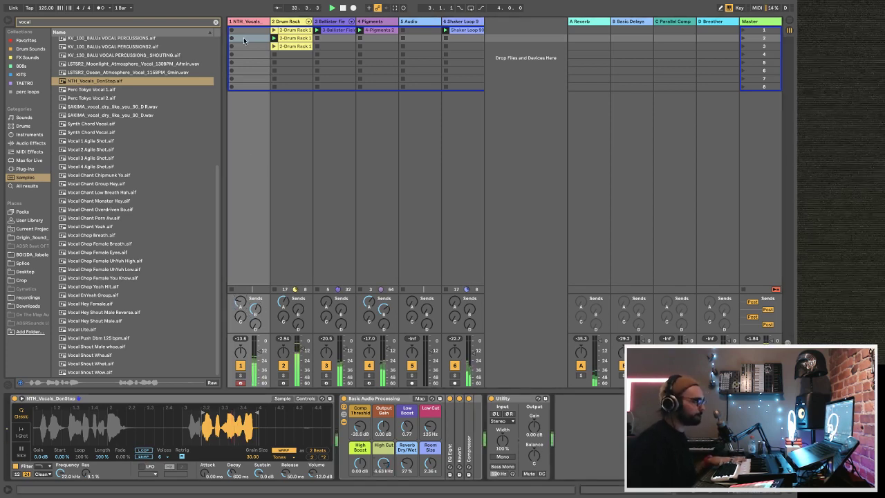
{"action": "left_click_drag", "start_coordinate": [259, 410], "coordinate": [241, 413]}
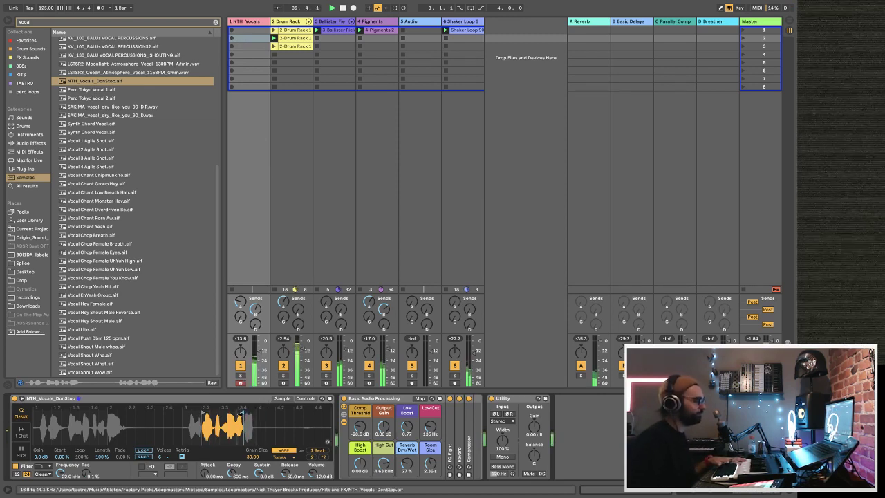
- Record a vocal clip in the second slot of track 1 and select all its notes in the clip editor
{"action": "left_click", "coordinate": [232, 39]}
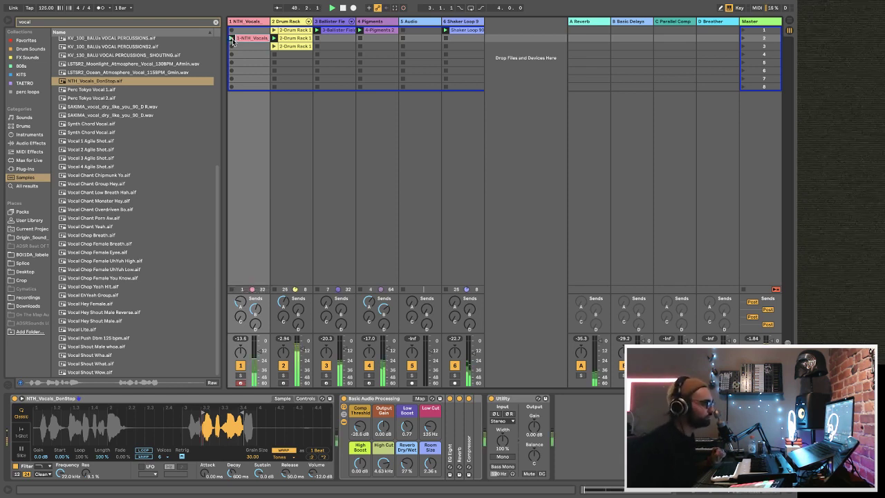
{"action": "left_click", "coordinate": [254, 39]}
{"action": "key", "text": "ctrl+a"}
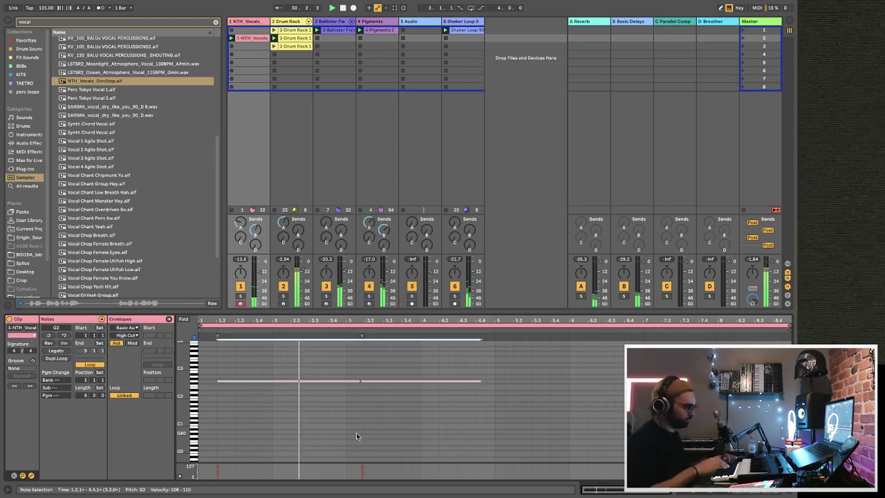
{"action": "key", "text": "shift+Tab"}
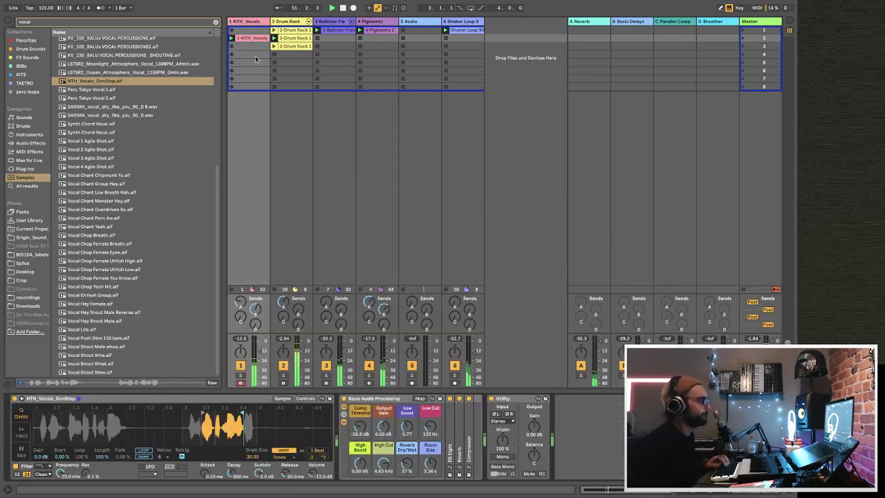
- Raise the vocal rack's Low Cut to 228 Hz and add an Auto Pan with 73% Amount to the end of the vocal track
{"action": "left_click_drag", "start_coordinate": [431, 427], "coordinate": [430, 422]}
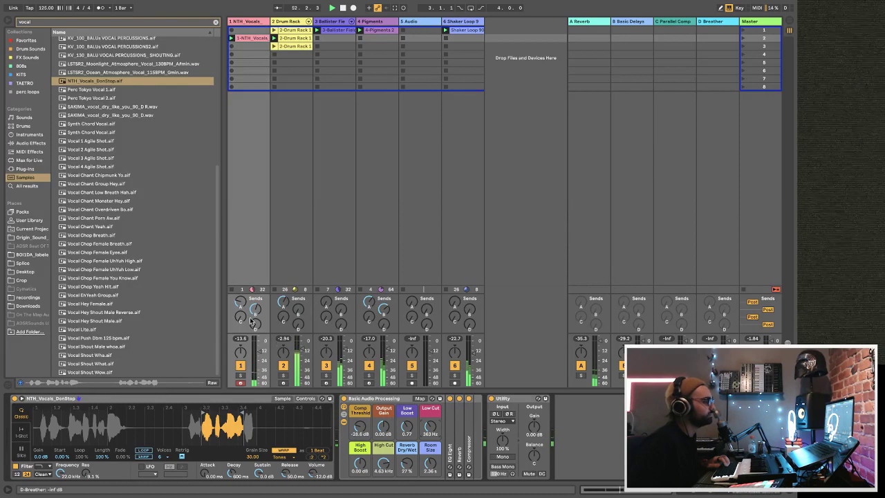
{"action": "left_click", "coordinate": [36, 143]}
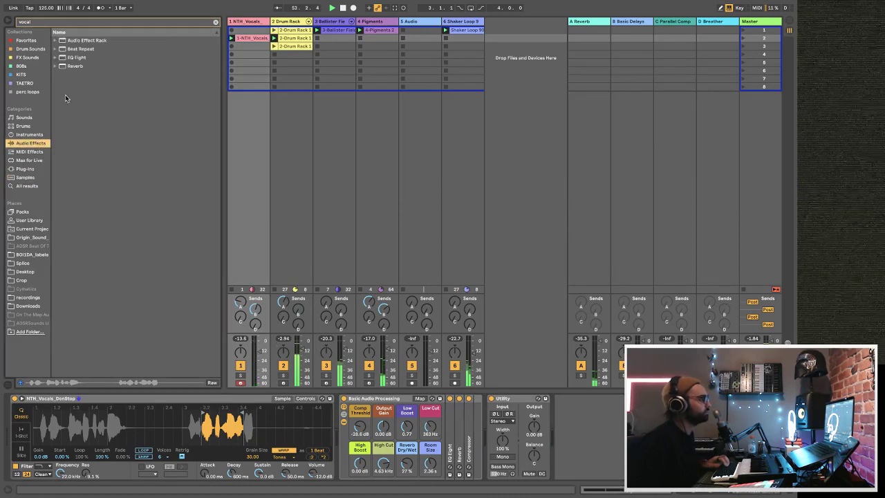
{"action": "left_click", "coordinate": [215, 22]}
{"action": "left_click_drag", "start_coordinate": [78, 66], "coordinate": [250, 44]}
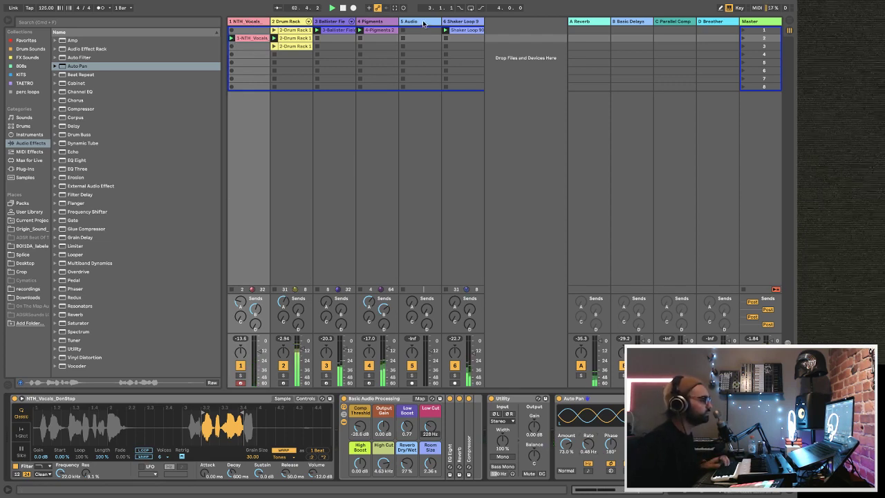
- Delete the empty 5 Audio track and select the Drum Rack track
{"action": "left_click", "coordinate": [423, 24]}
{"action": "key", "text": "Delete"}
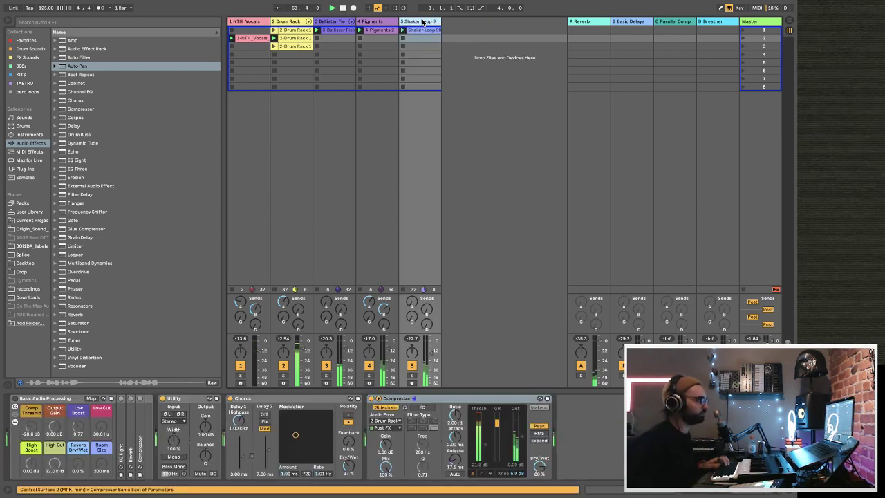
{"action": "key", "text": "Left"}
{"action": "key", "text": "Left"}
{"action": "key", "text": "Left"}
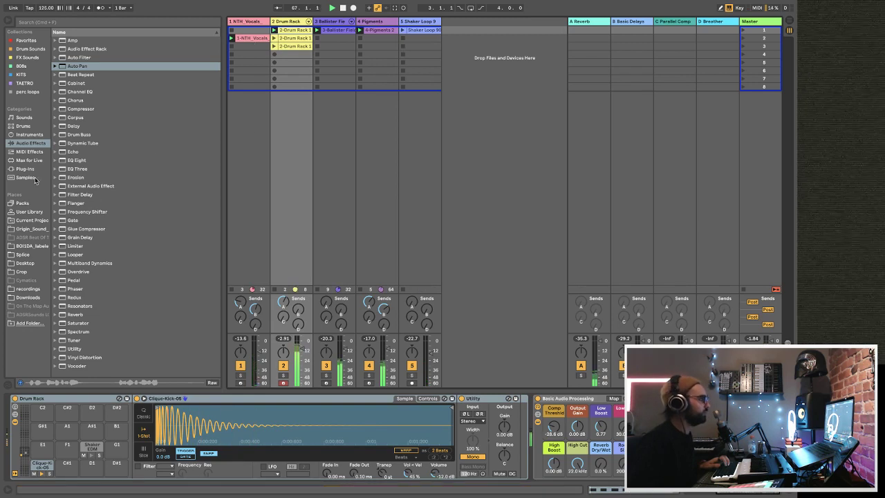
- Insert an Echo effect on the vocal track between Simpler and the Basic Audio Processing rack
{"action": "left_click", "coordinate": [73, 152]}
{"action": "left_click", "coordinate": [532, 436]}
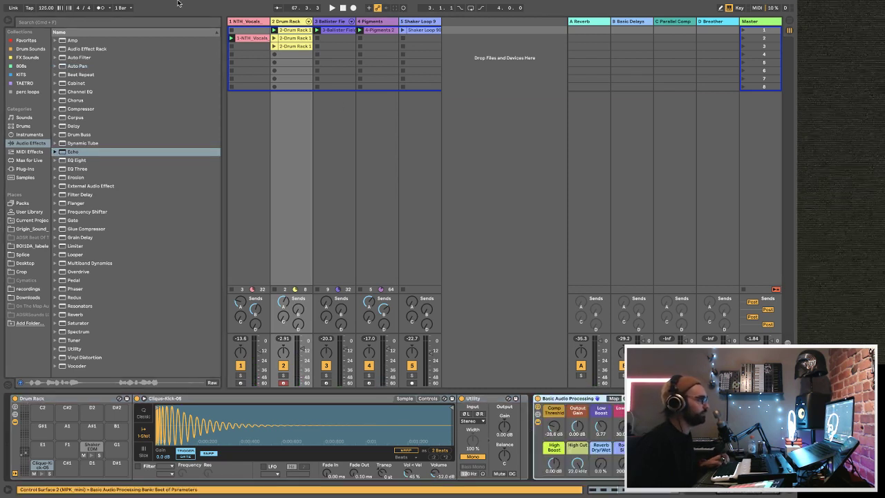
{"action": "left_click", "coordinate": [239, 21]}
{"action": "left_click_drag", "start_coordinate": [72, 154], "coordinate": [346, 439]}
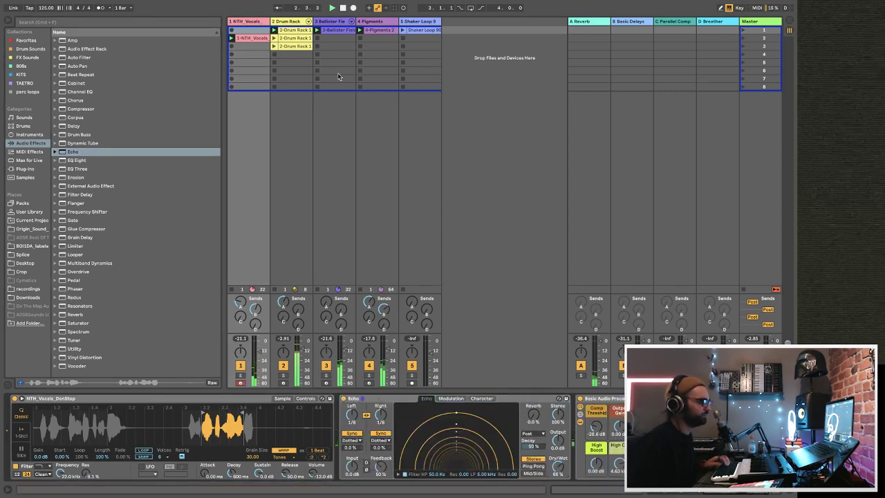
- Copy the drum-sidechained Compressor from track 3 to the end of the vocal chain and set the Auto Pan rate to 13.4 Hz
{"action": "left_click", "coordinate": [287, 21]}
{"action": "left_click", "coordinate": [332, 21]}
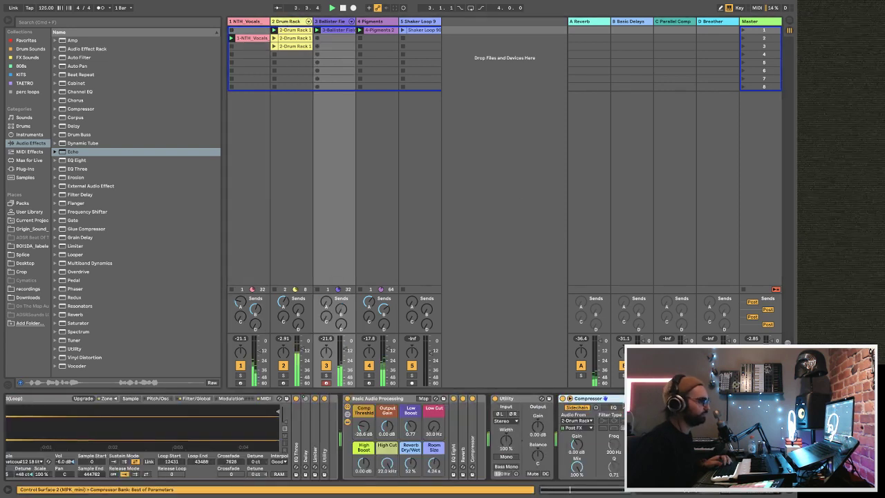
{"action": "left_click", "coordinate": [255, 23]}
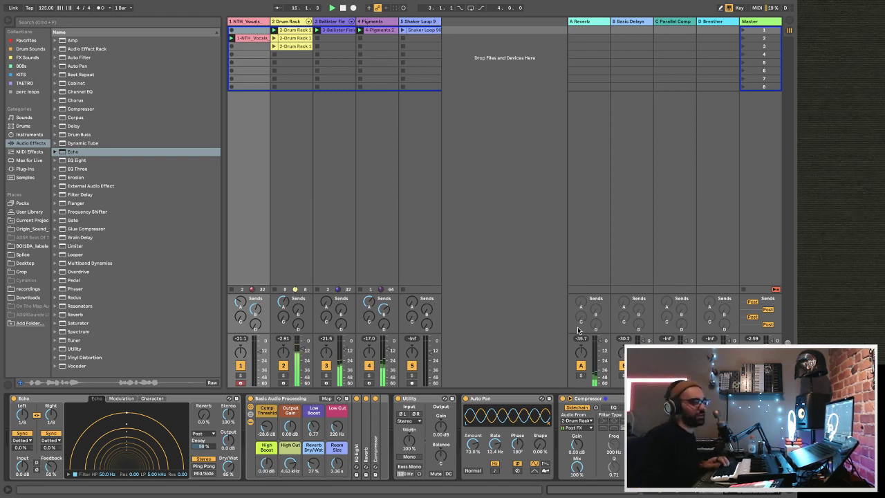
{"action": "left_click", "coordinate": [243, 22]}
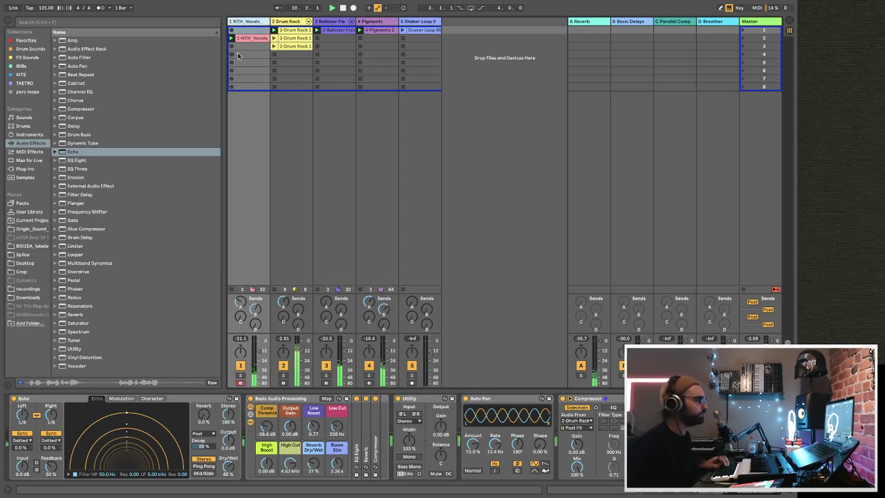
- Launch the shaker loop and the second drum clip, and insert a new MIDI track after the shaker track
{"action": "left_click", "coordinate": [426, 24]}
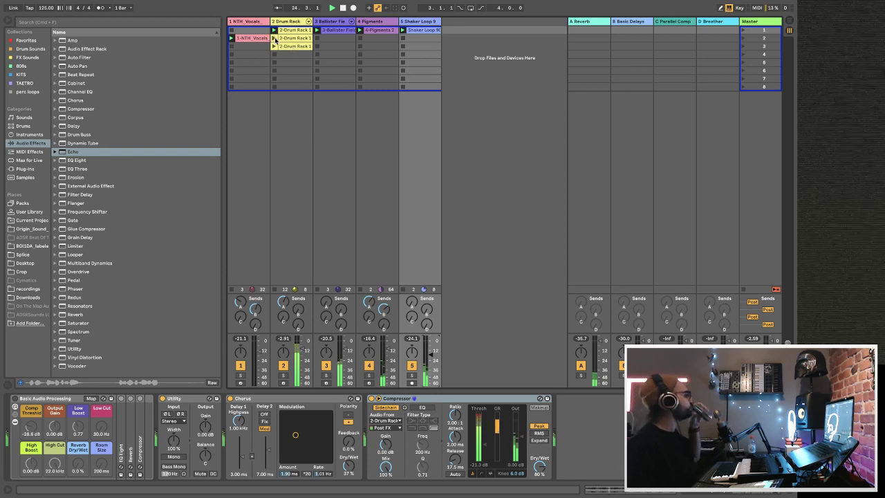
{"action": "left_click", "coordinate": [274, 38]}
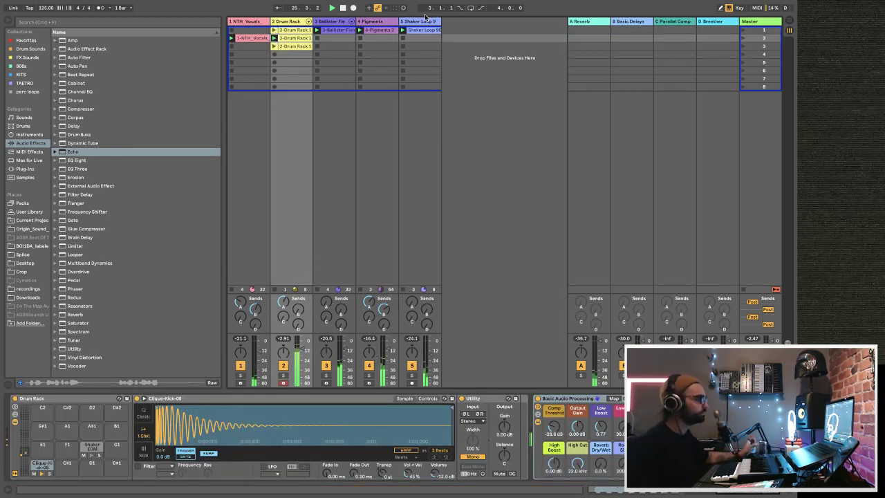
{"action": "left_click", "coordinate": [422, 22]}
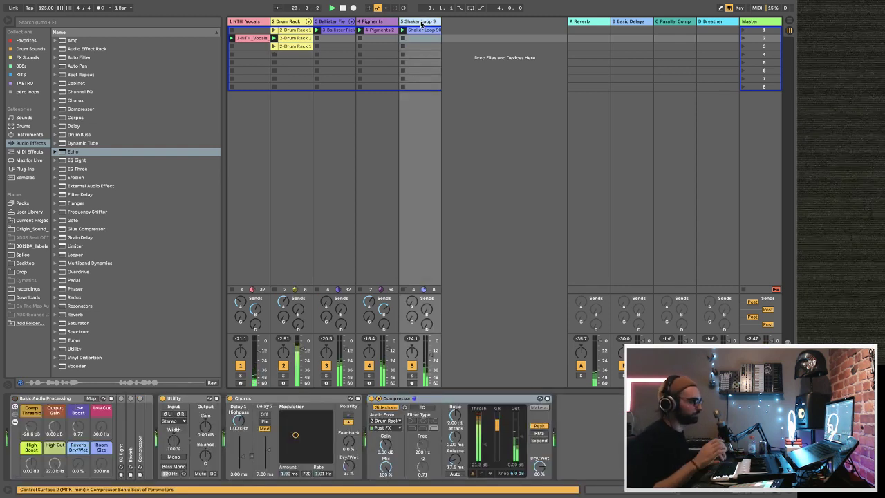
{"action": "key", "text": "super+shift+t"}
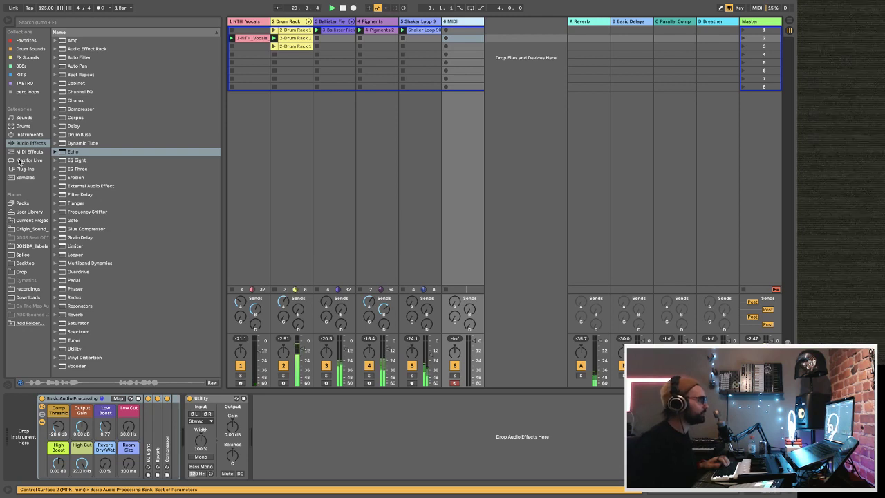
- Search the instruments for "electric bass", load Electric Bass Drive on the new MIDI track and set its volume to -12.4 dB
{"action": "left_click", "coordinate": [31, 135]}
{"action": "left_click", "coordinate": [27, 22]}
{"action": "type", "text": "electric"}
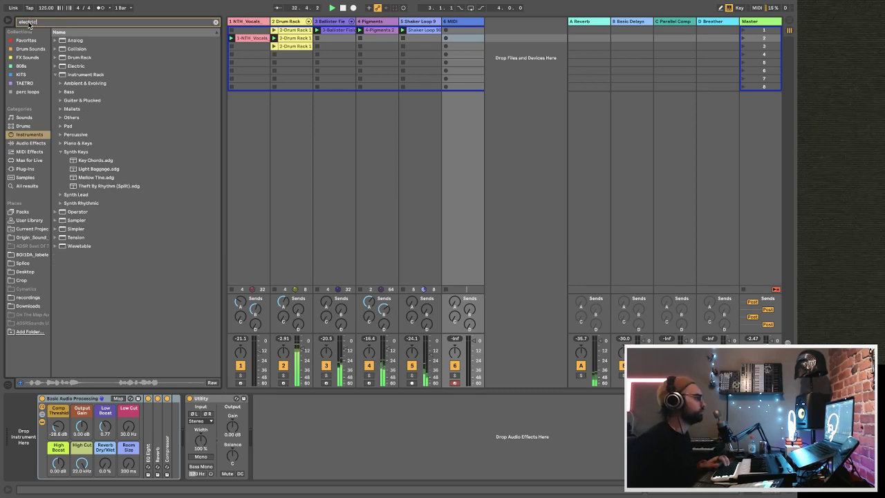
{"action": "type", "text": " bass"}
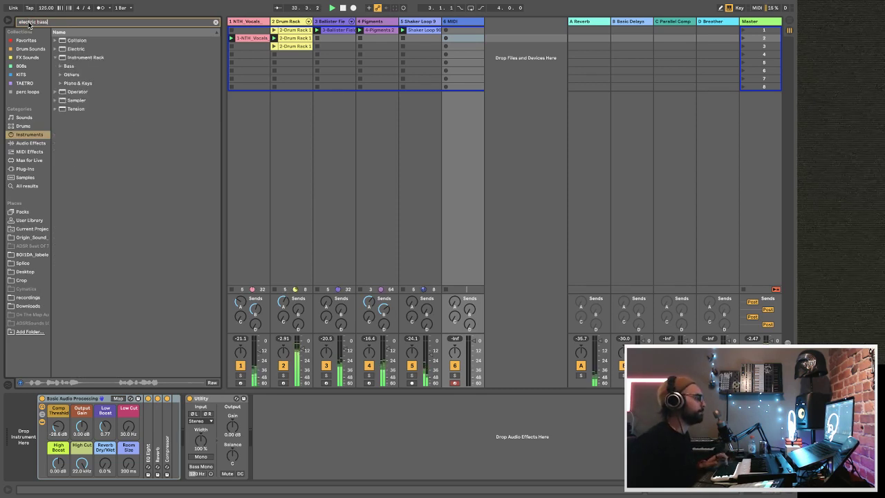
{"action": "left_click", "coordinate": [60, 66]}
{"action": "left_click", "coordinate": [84, 74]}
{"action": "left_click_drag", "start_coordinate": [84, 75], "coordinate": [466, 26]}
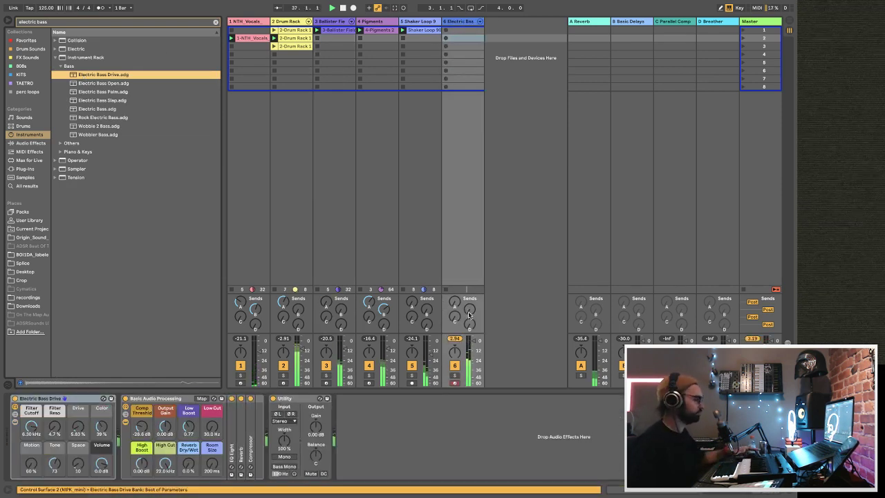
{"action": "left_click_drag", "start_coordinate": [473, 348], "coordinate": [473, 355]}
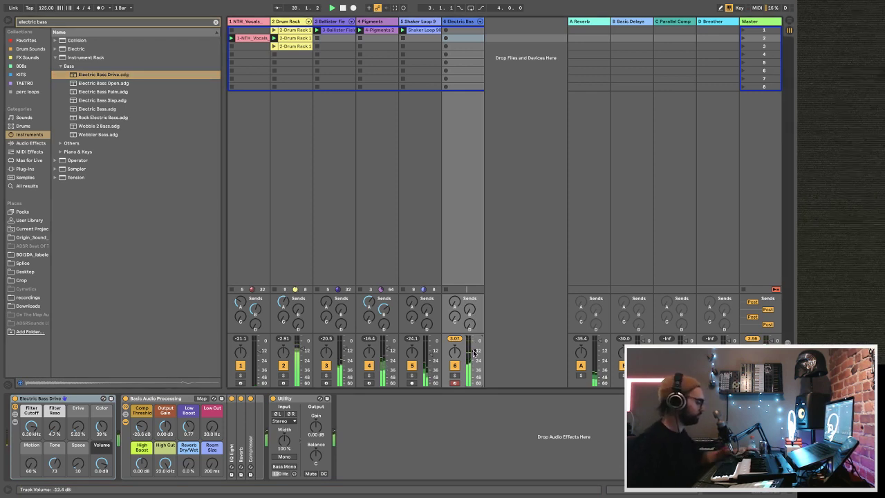
{"action": "left_click_drag", "start_coordinate": [475, 353], "coordinate": [475, 353]}
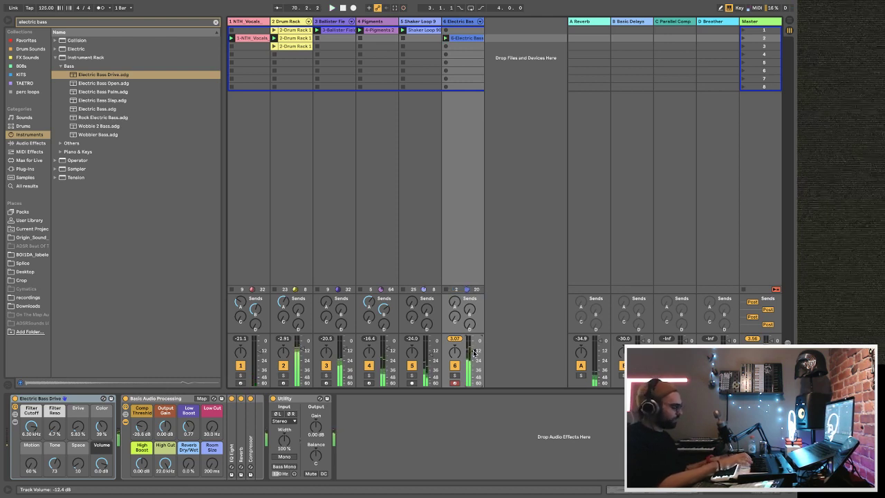
- Undo the first bass take, record the bass clip again in the track's second slot and select all its notes
{"action": "key", "text": "ctrl+z"}
{"action": "key", "text": "Return"}
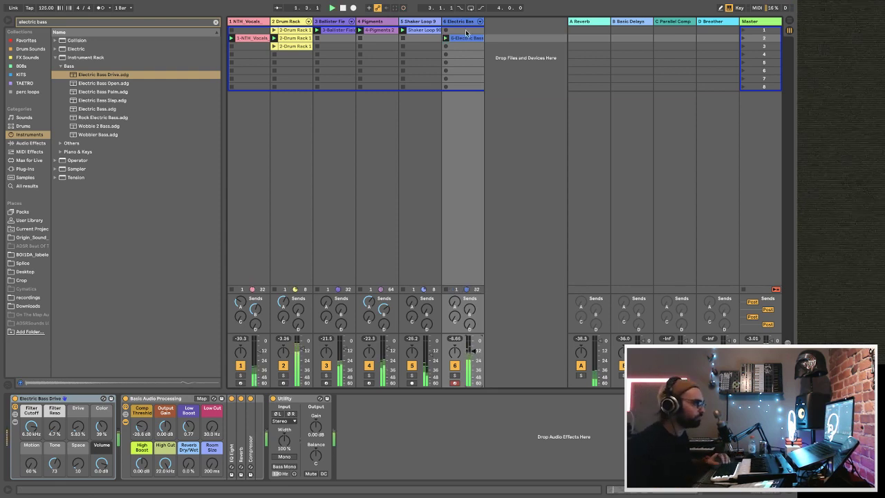
{"action": "key", "text": "shift+Tab"}
{"action": "key", "text": "ctrl+a"}
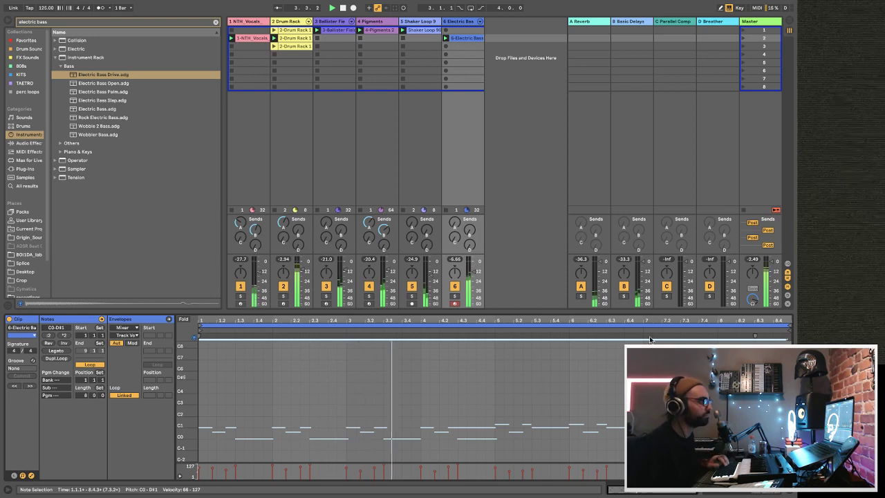
- Copy the sidechain Compressor from the Pigments track to the bass track with 59% Dry/Wet, and fine-tune the bass volume during playback
{"action": "left_click", "coordinate": [373, 21]}
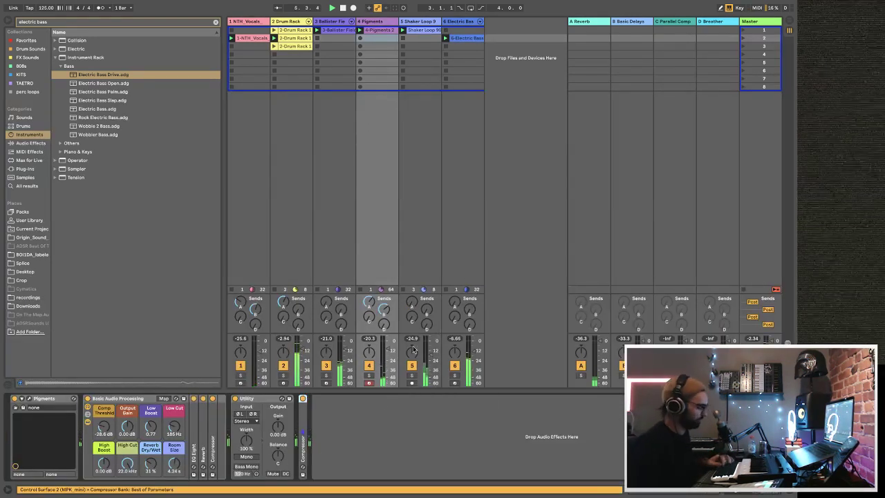
{"action": "left_click", "coordinate": [476, 22]}
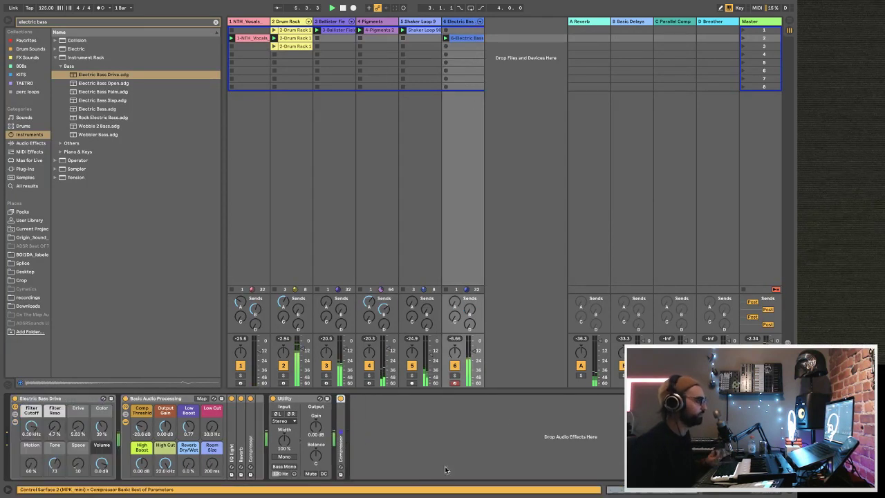
{"action": "key", "text": "ctrl+v"}
{"action": "left_click_drag", "start_coordinate": [509, 466], "coordinate": [509, 477]}
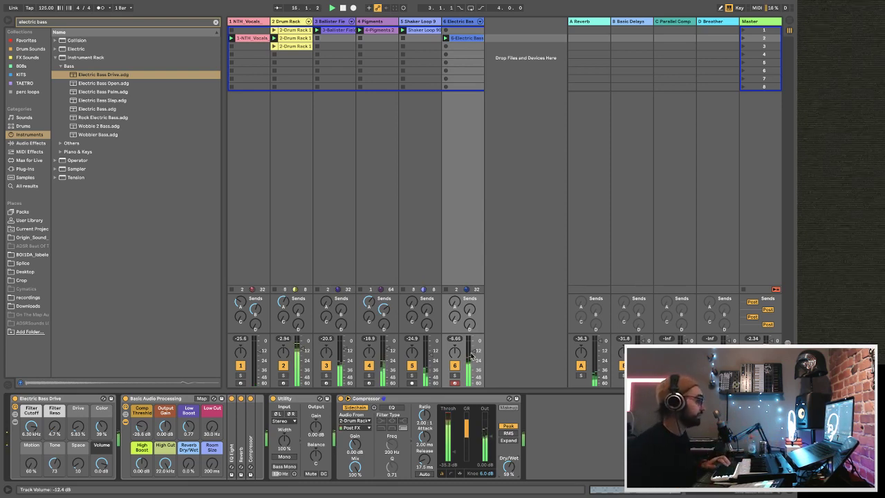
{"action": "left_click_drag", "start_coordinate": [471, 355], "coordinate": [473, 354]}
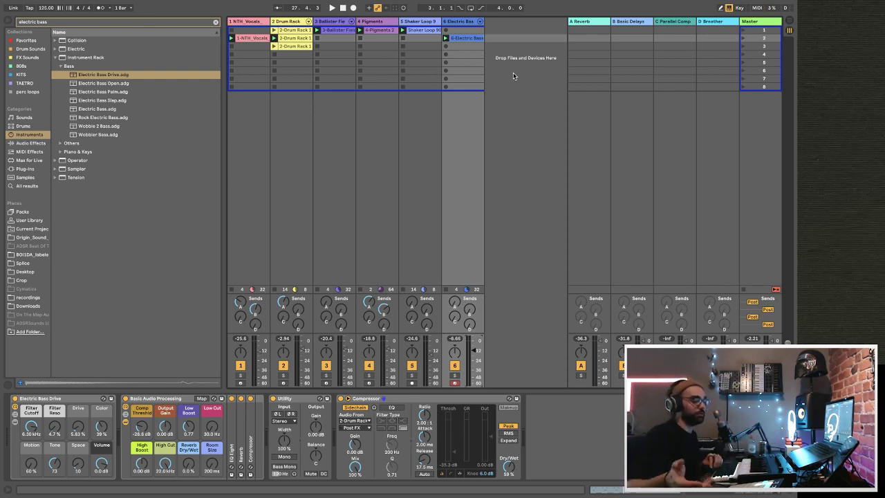
{"action": "key", "text": "space"}
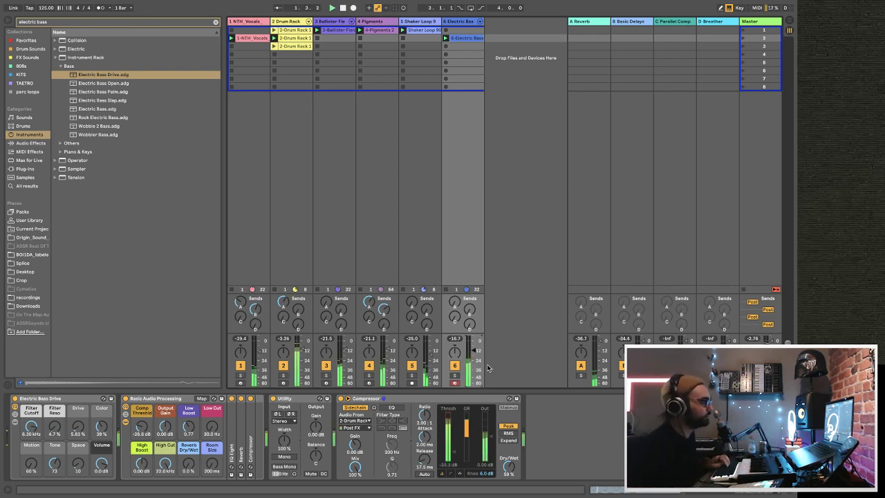
- Add a Pedal after the bass instrument with OD mode, Sub on, 40% Gain and 62% Dry/Wet, and readjust the bass track volume
{"action": "left_click", "coordinate": [31, 143]}
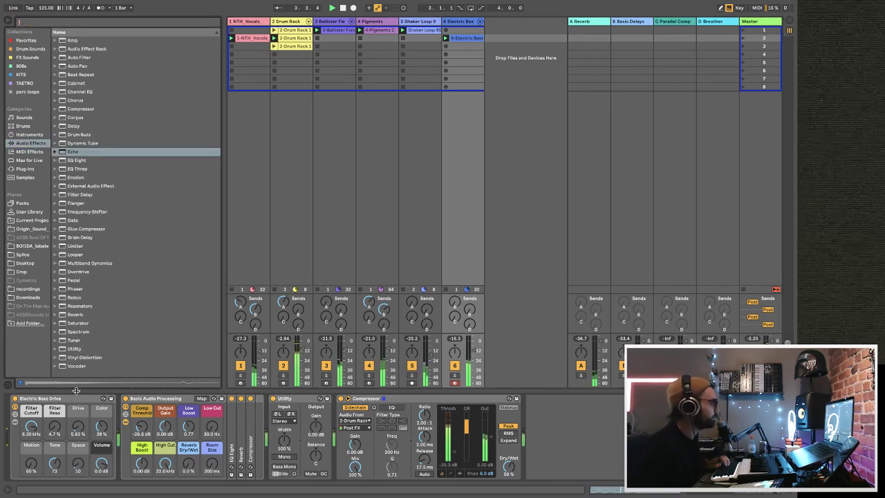
{"action": "left_click_drag", "start_coordinate": [76, 287], "coordinate": [142, 429]}
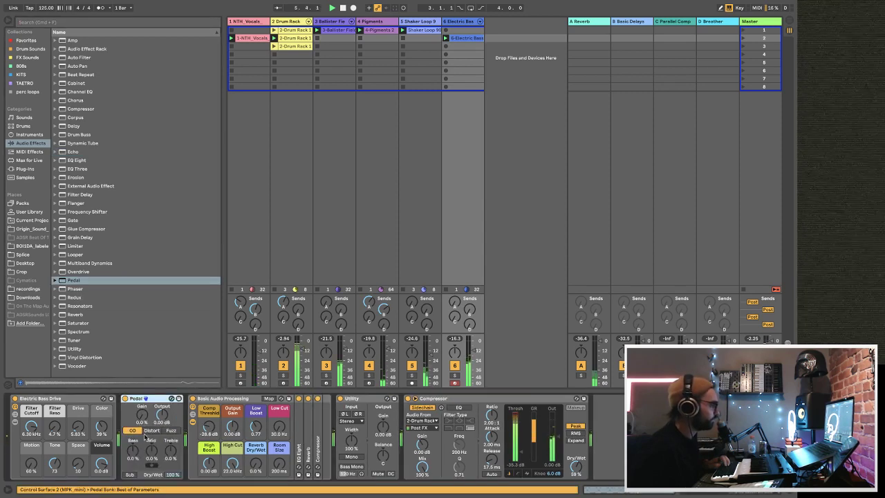
{"action": "left_click", "coordinate": [130, 475]}
{"action": "left_click", "coordinate": [151, 430]}
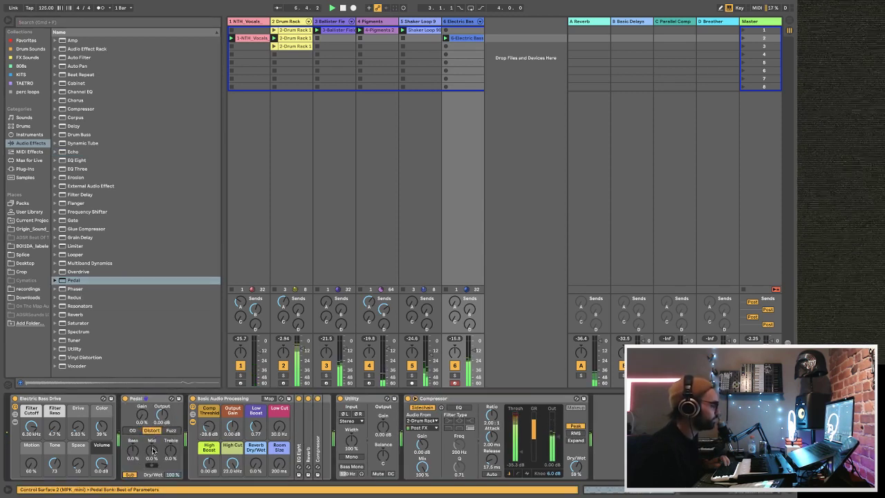
{"action": "left_click_drag", "start_coordinate": [173, 474], "coordinate": [173, 488]}
{"action": "left_click_drag", "start_coordinate": [142, 415], "coordinate": [142, 408]}
{"action": "left_click", "coordinate": [133, 430]}
{"action": "left_click_drag", "start_coordinate": [141, 416], "coordinate": [142, 411]}
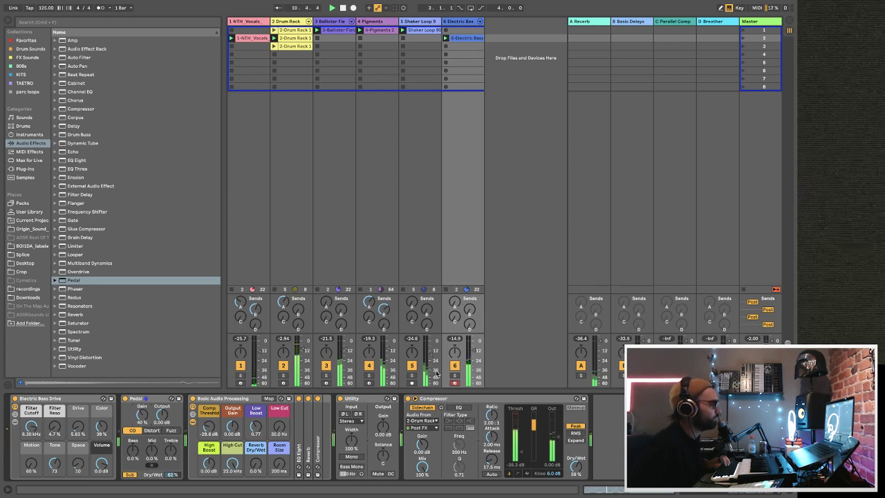
{"action": "left_click_drag", "start_coordinate": [474, 357], "coordinate": [474, 353]}
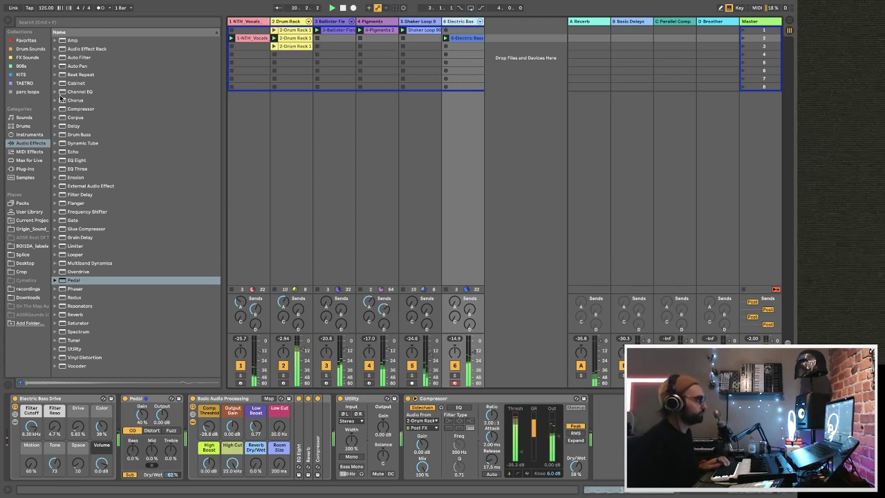
- Browse the Guitar & Plucked instrument racks and load Guitar-French Guitar Pad onto a new track after the bass
{"action": "left_click", "coordinate": [23, 135]}
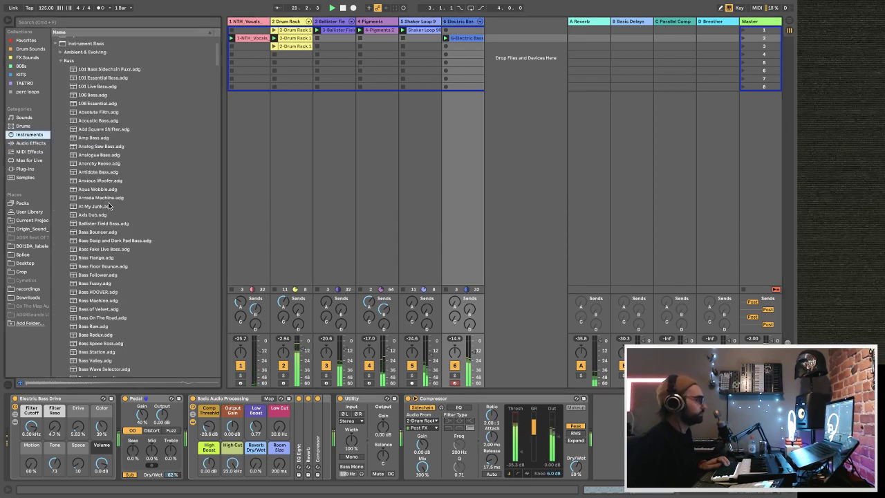
{"action": "left_click", "coordinate": [60, 62]}
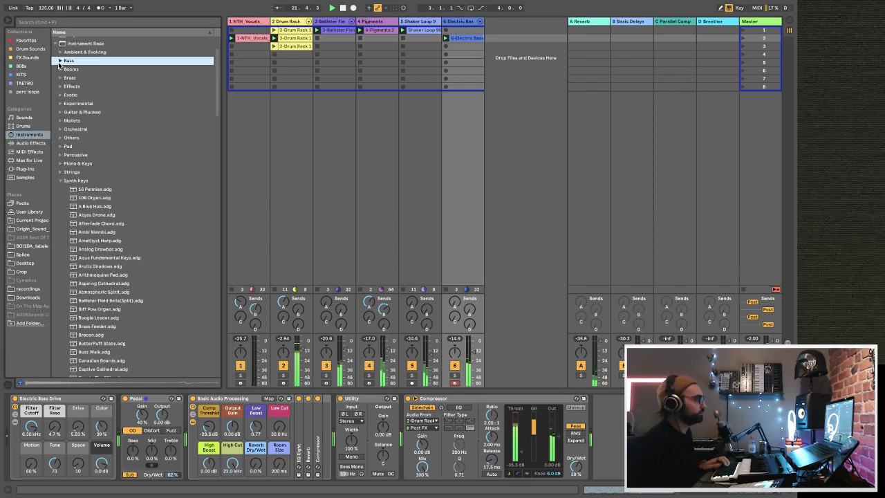
{"action": "left_click", "coordinate": [60, 182]}
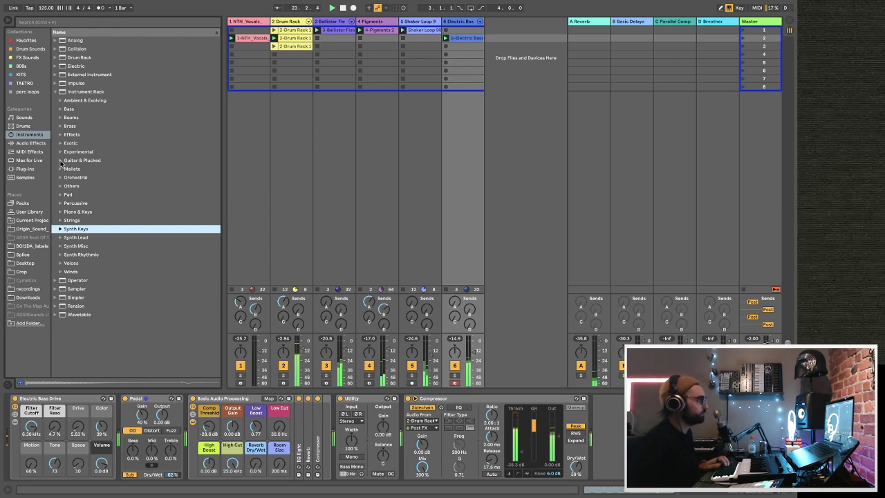
{"action": "left_click", "coordinate": [60, 161]}
{"action": "left_click", "coordinate": [128, 349]}
{"action": "scroll", "coordinate": [127, 350], "scroll_direction": "down", "scroll_amount": 2}
{"action": "left_click_drag", "start_coordinate": [464, 126], "coordinate": [495, 92]}
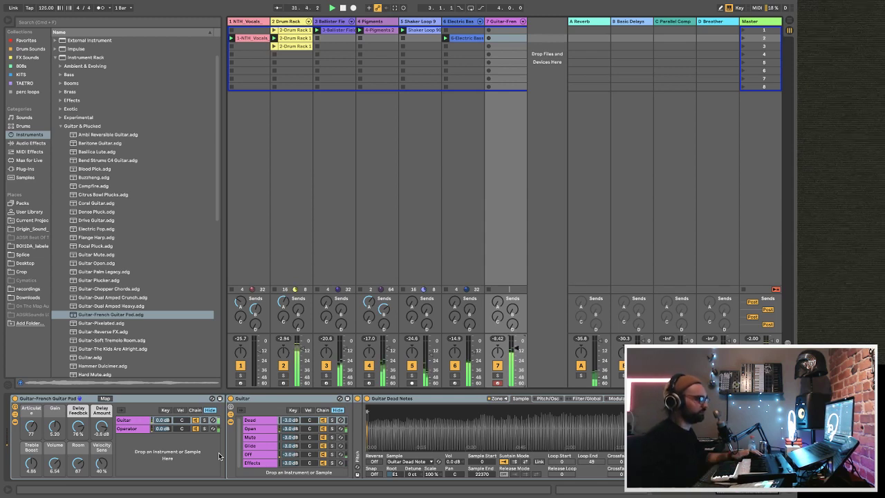
- Set the guitar track's volume to -14.5 dB and copy the sidechain Compressor from the bass track to the end of the guitar track's devices
{"action": "left_click_drag", "start_coordinate": [517, 353], "coordinate": [518, 355]}
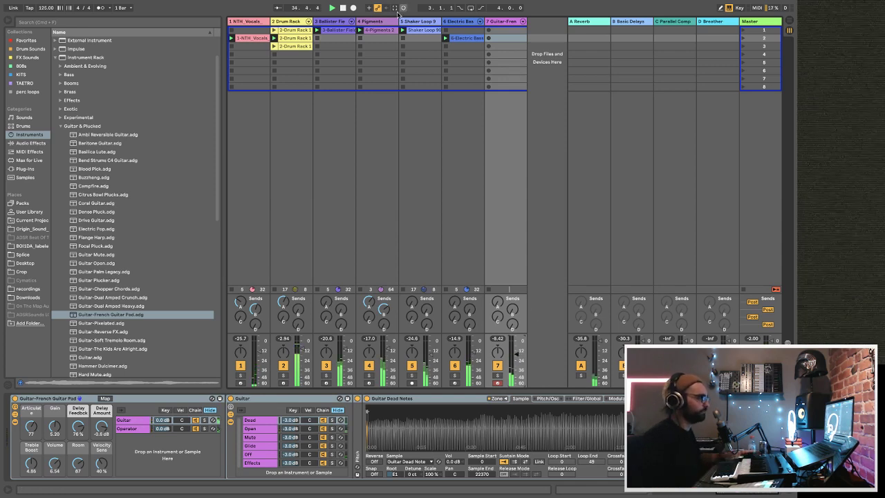
{"action": "left_click", "coordinate": [469, 22]}
{"action": "left_click", "coordinate": [453, 408]}
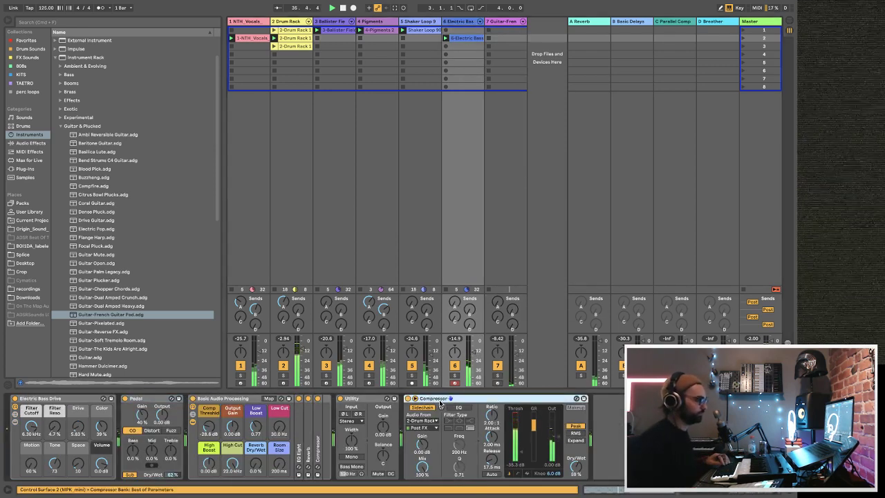
{"action": "double_click", "coordinate": [506, 30]}
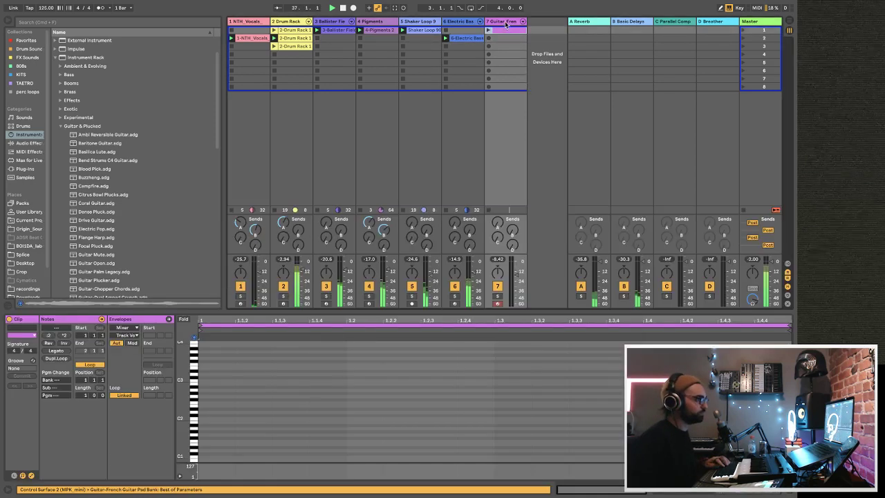
{"action": "key", "text": "Delete"}
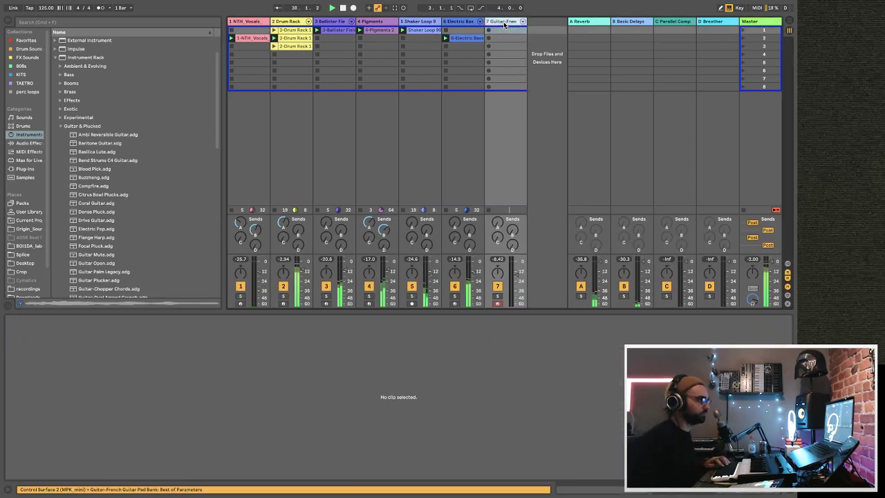
{"action": "left_click", "coordinate": [504, 22]}
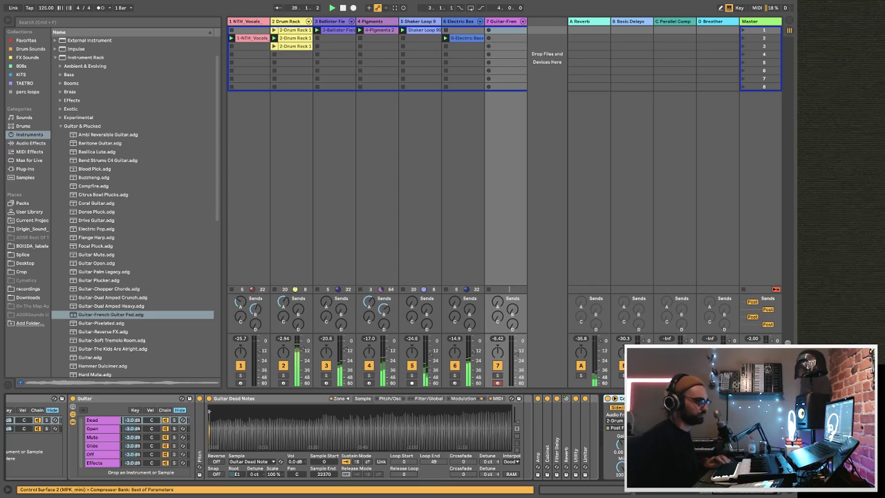
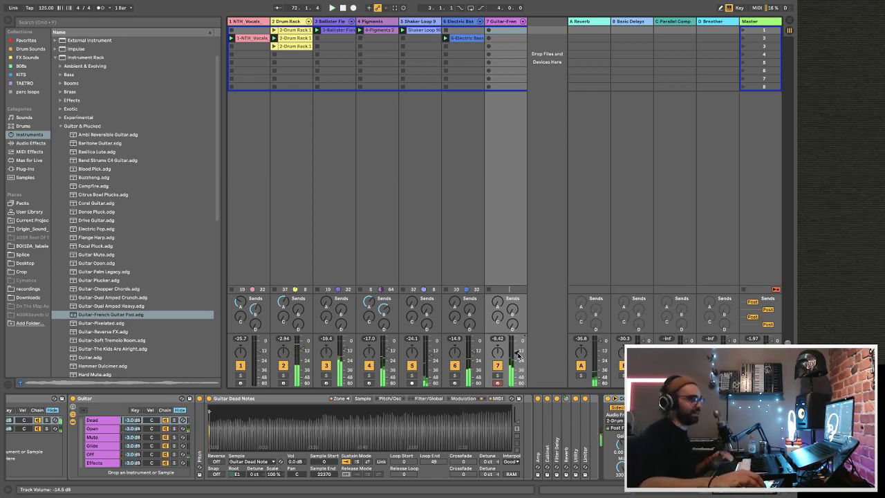
- Capture the played guitar part as a clip in the first slot, select all its notes and raise the guitar track's Basic Delays send
{"action": "key", "text": "shift+Tab"}
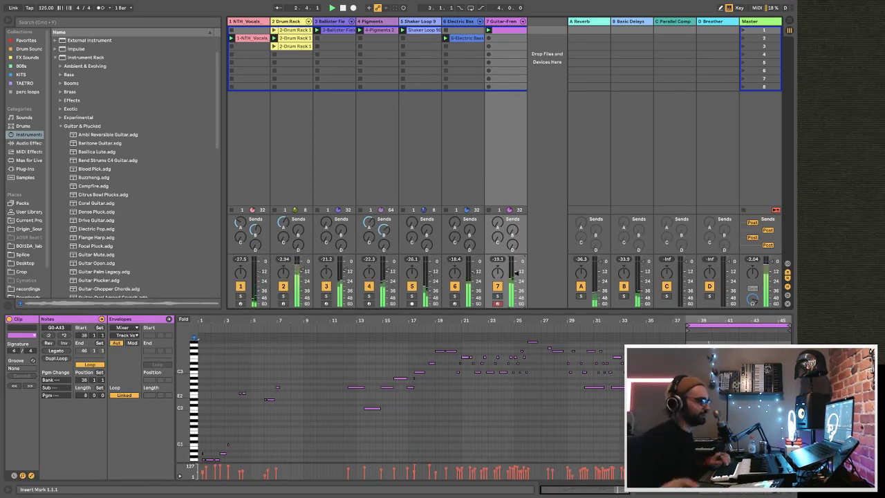
{"action": "key", "text": "super+a"}
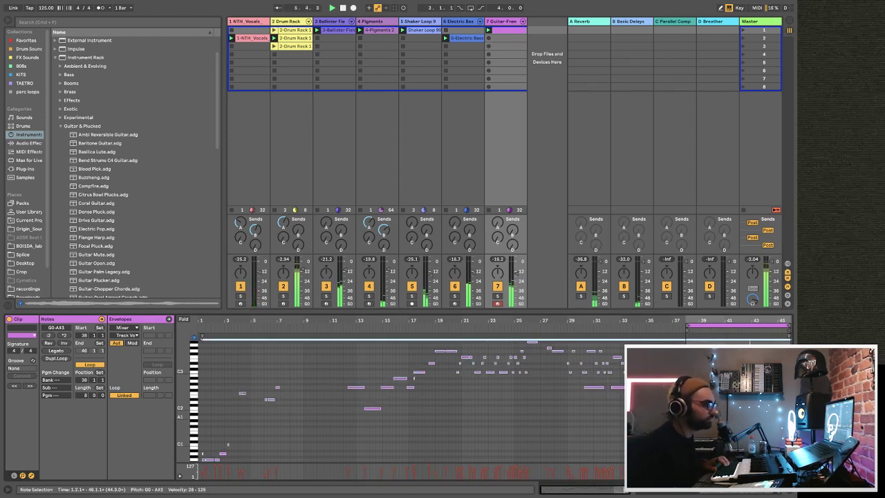
{"action": "left_click", "coordinate": [513, 231]}
{"action": "left_click_drag", "start_coordinate": [516, 236], "coordinate": [516, 225]}
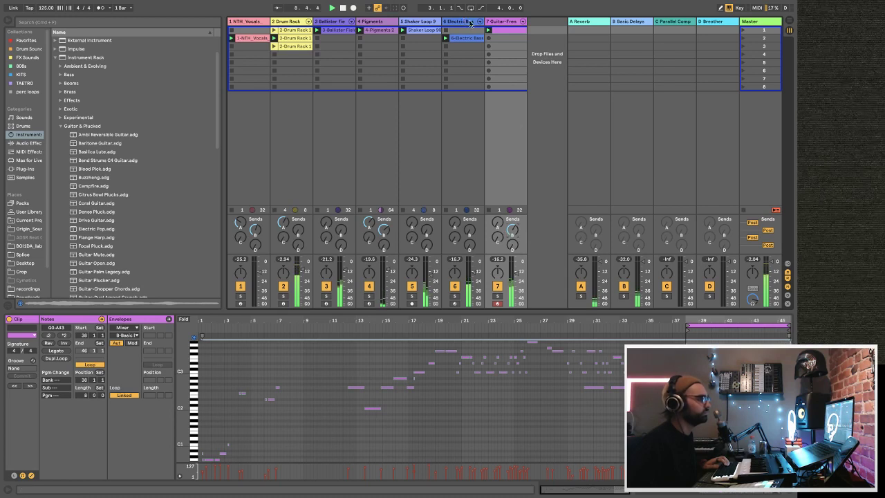
- Collapse the Instrument Rack folder and save the Live Set as "they made me make a house beat"
{"action": "left_click", "coordinate": [499, 21]}
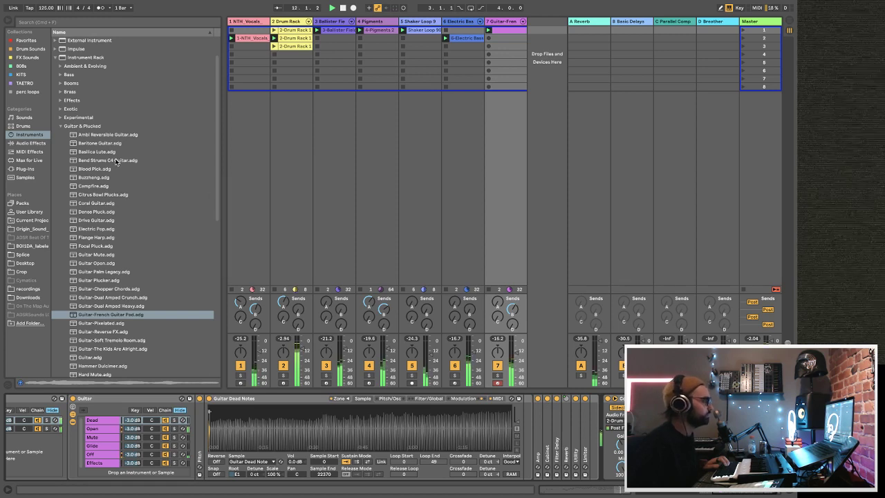
{"action": "key", "text": "Left"}
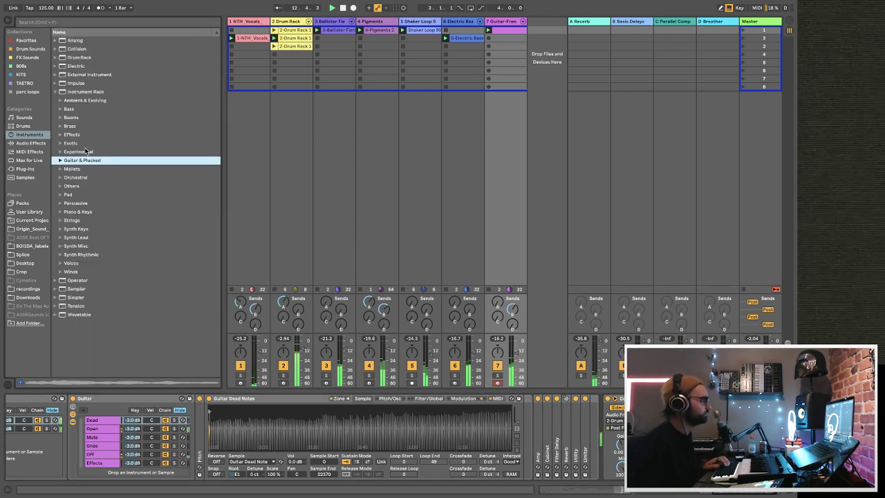
{"action": "left_click", "coordinate": [55, 92]}
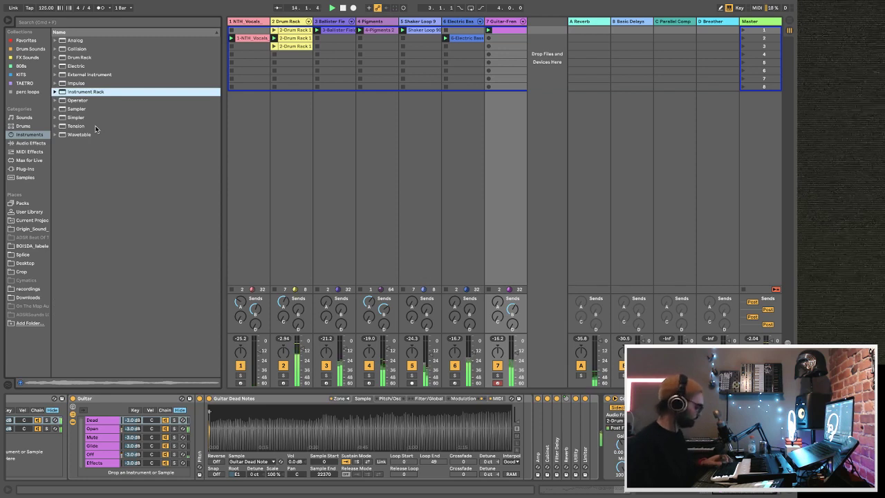
{"action": "key", "text": "super+s"}
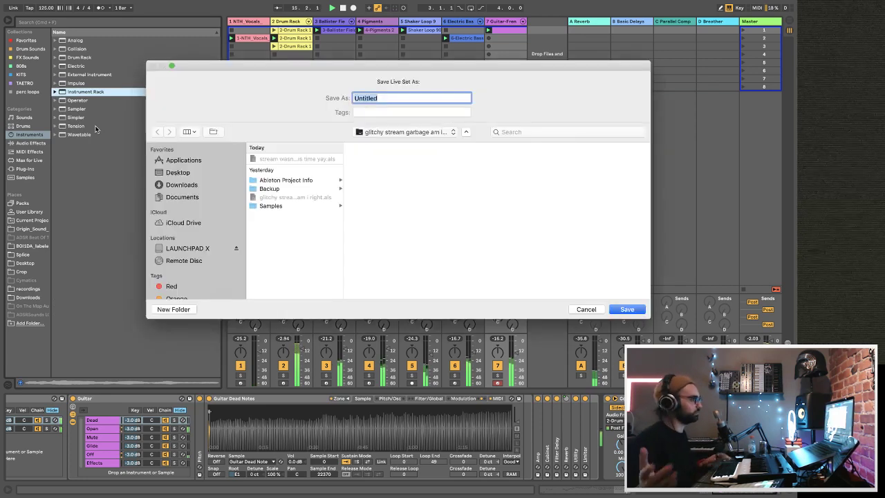
{"action": "type", "text": "they made me make a h"}
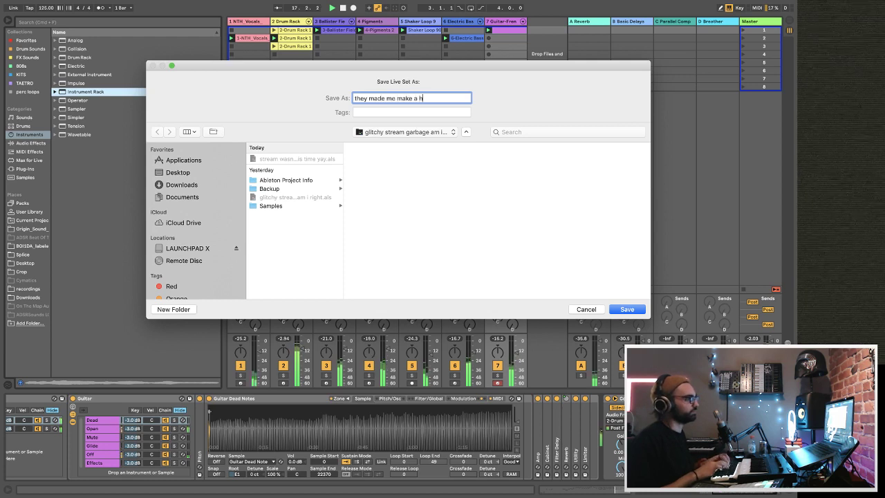
{"action": "type", "text": "ouse beat"}
{"action": "key", "text": "Return"}
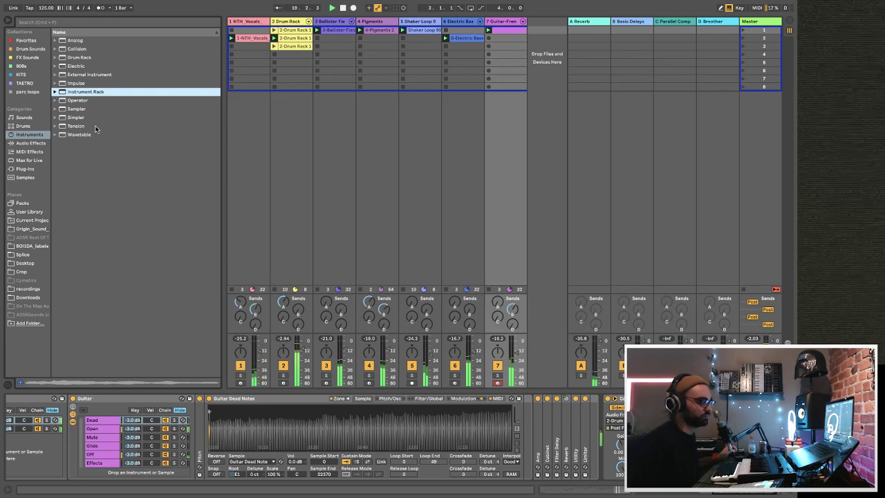
- Insert a MIDI track after the guitar, load the Pigments plug-in on it and choose the Tomb preset
{"action": "left_click", "coordinate": [506, 22]}
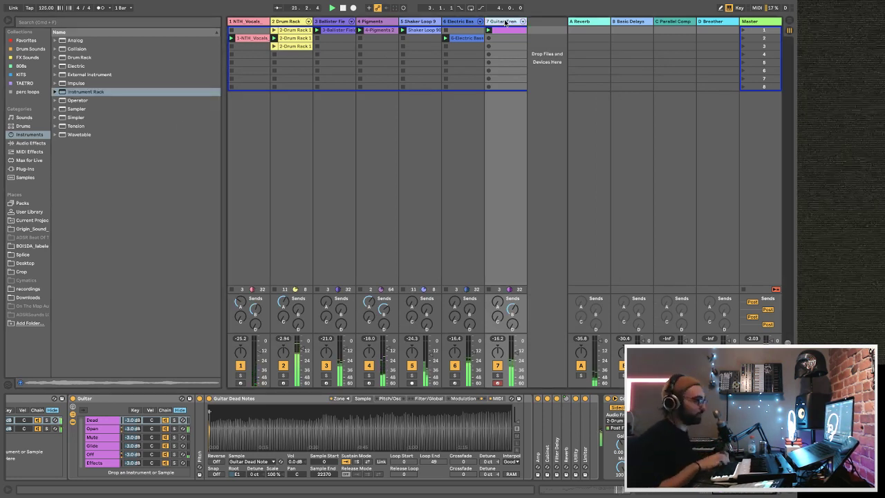
{"action": "key", "text": "super+shift+t"}
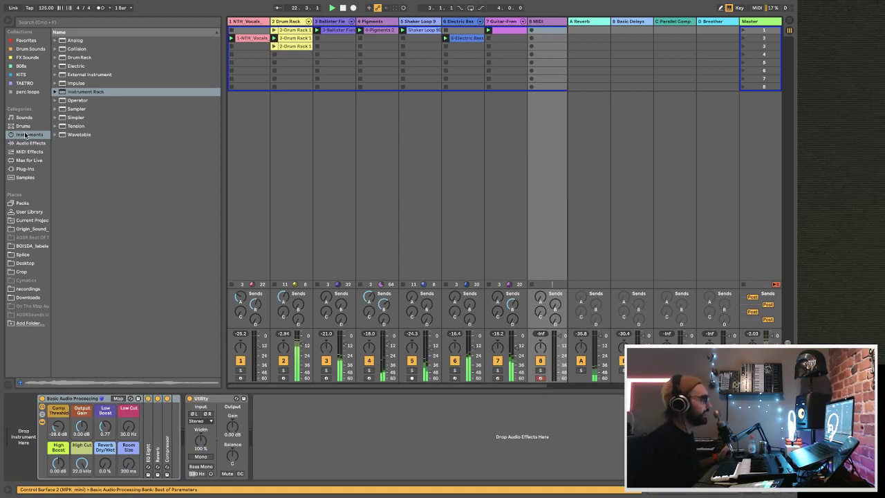
{"action": "left_click", "coordinate": [25, 168]}
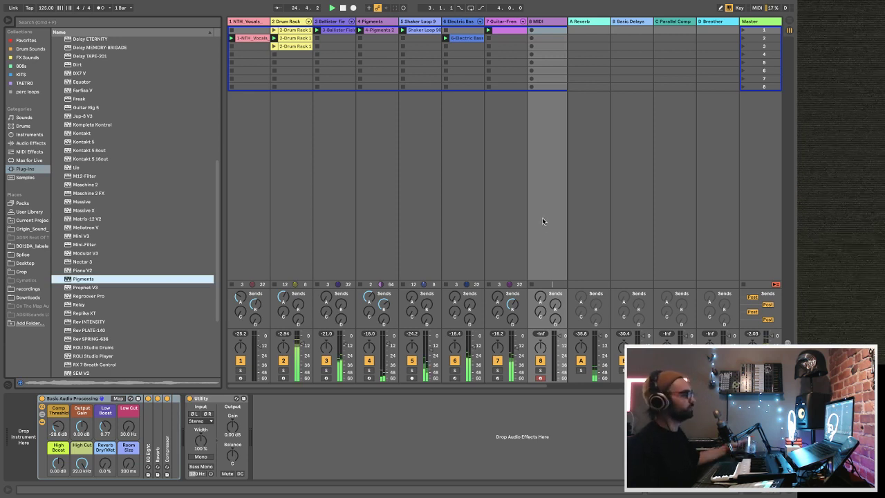
{"action": "key", "text": "Return"}
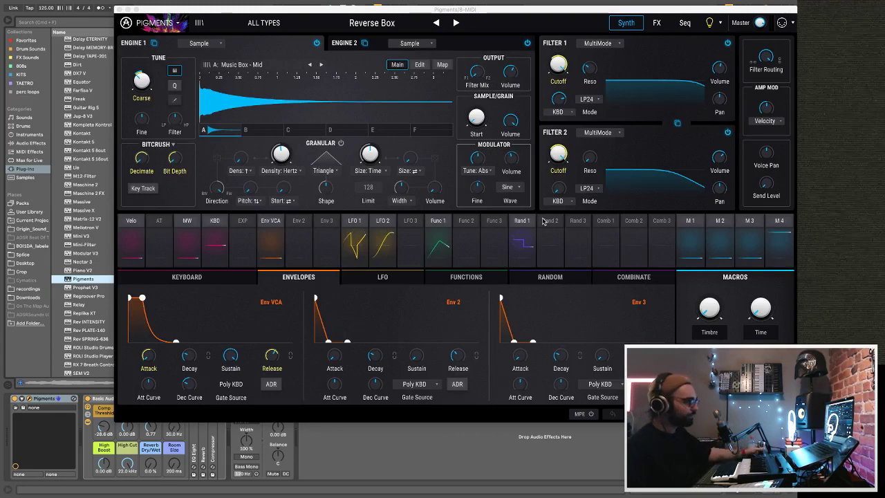
{"action": "left_click", "coordinate": [407, 27]}
{"action": "left_click", "coordinate": [409, 346]}
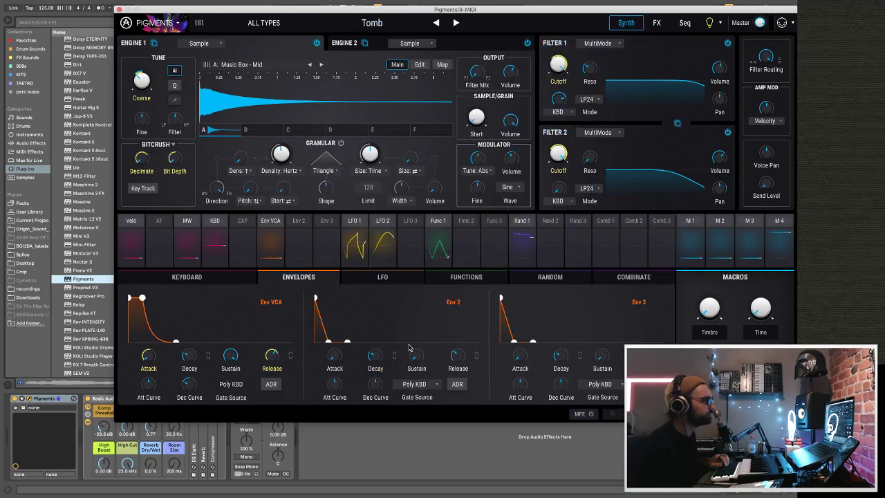
- Lower the new Pigments track's volume to -19.4 dB
{"action": "left_click_drag", "start_coordinate": [362, 14], "coordinate": [455, 356]}
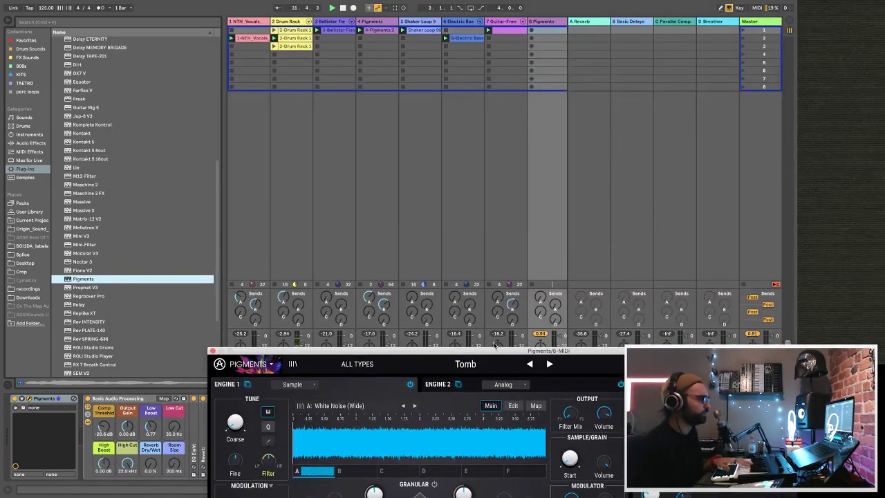
{"action": "left_click", "coordinate": [558, 338]}
{"action": "left_click_drag", "start_coordinate": [553, 352], "coordinate": [445, 64]}
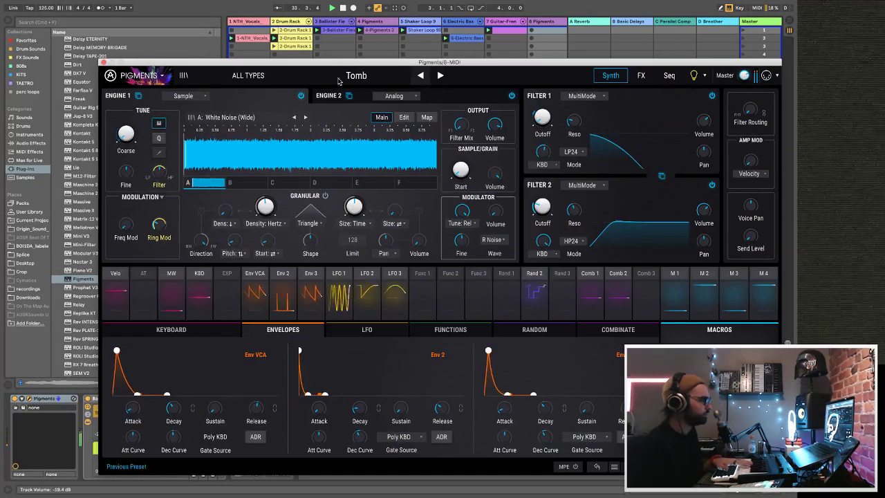
- Audition the following Pigments presets over the beat, such as Generative Vibes, Foxhole and Bent Pluck, and stop on Little Springy
{"action": "left_click", "coordinate": [442, 76]}
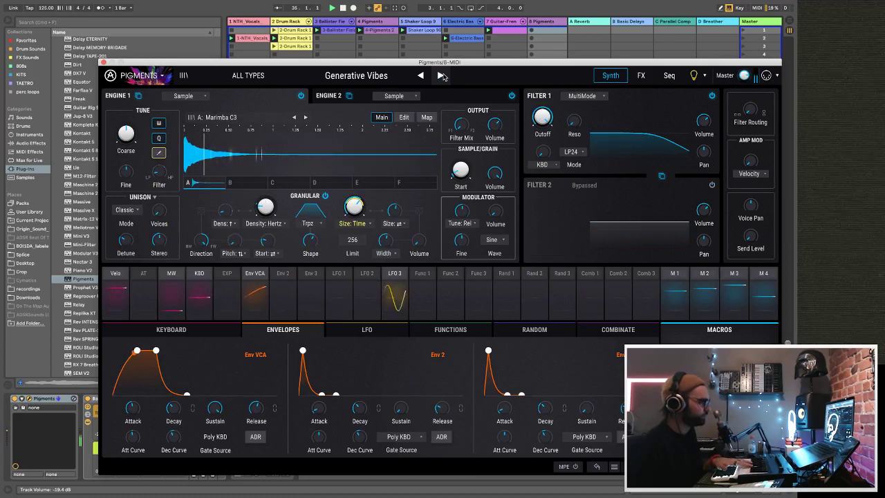
{"action": "left_click", "coordinate": [442, 76]}
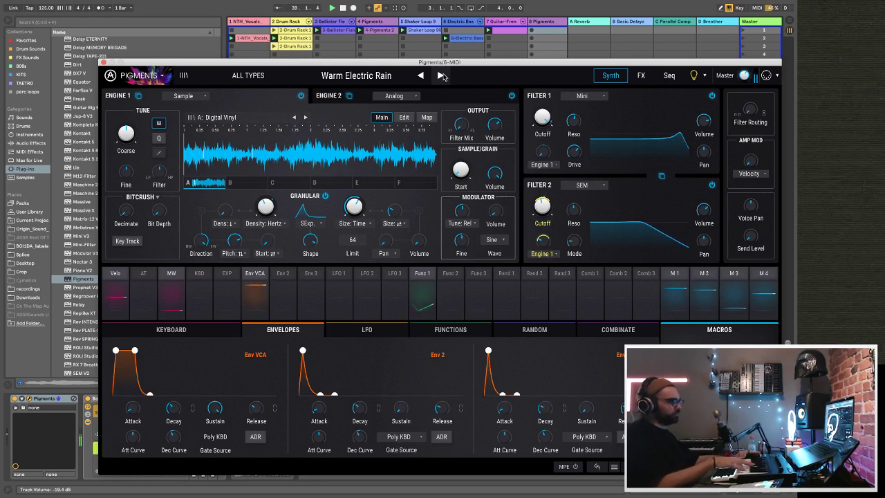
{"action": "left_click", "coordinate": [441, 75]}
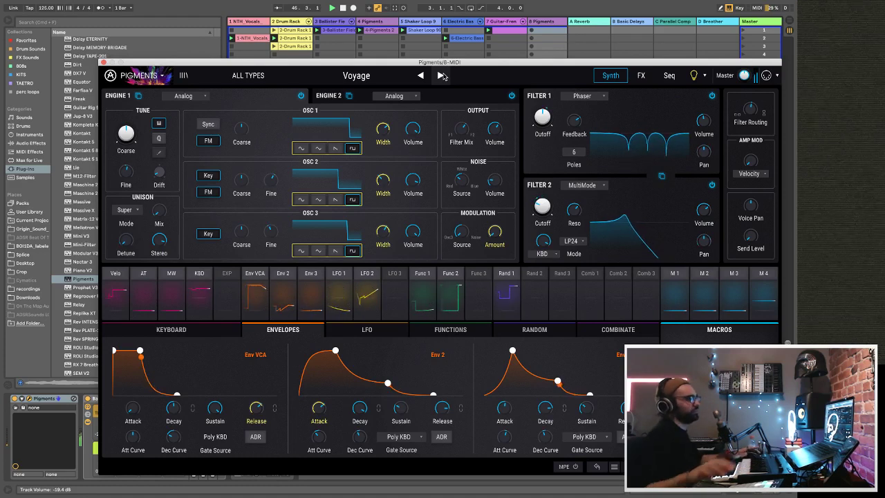
{"action": "left_click", "coordinate": [442, 76]}
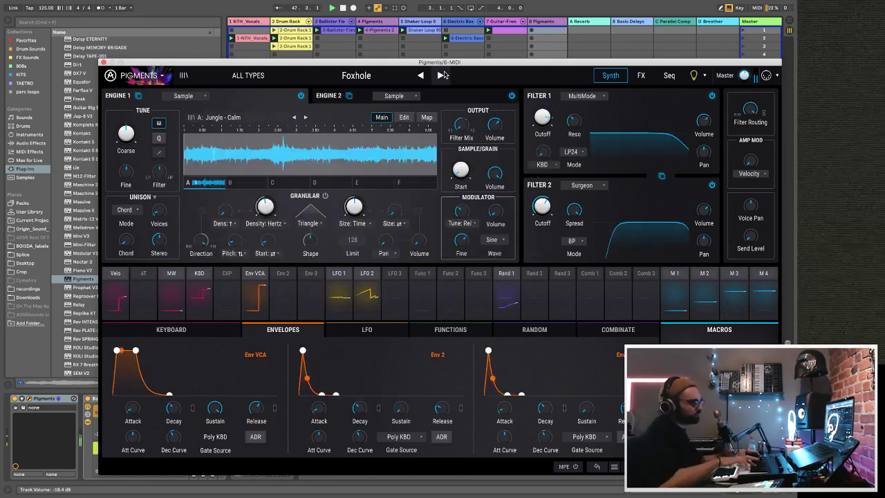
{"action": "left_click", "coordinate": [444, 75]}
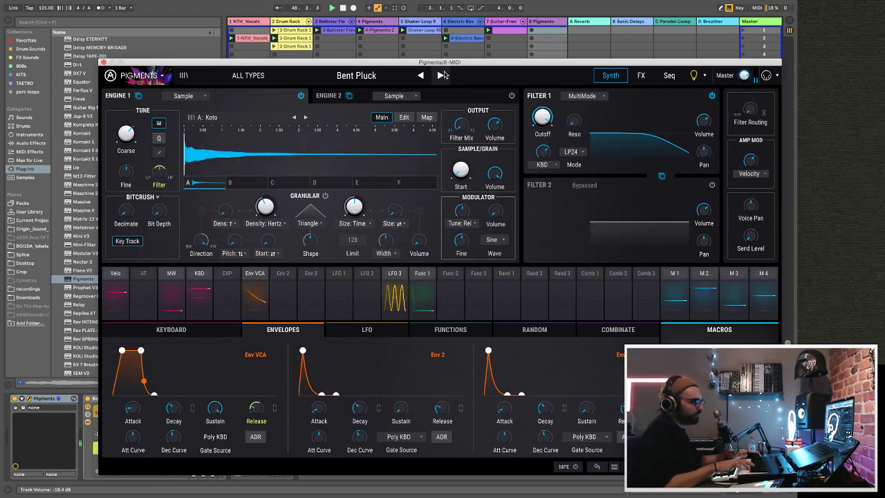
{"action": "left_click", "coordinate": [443, 75]}
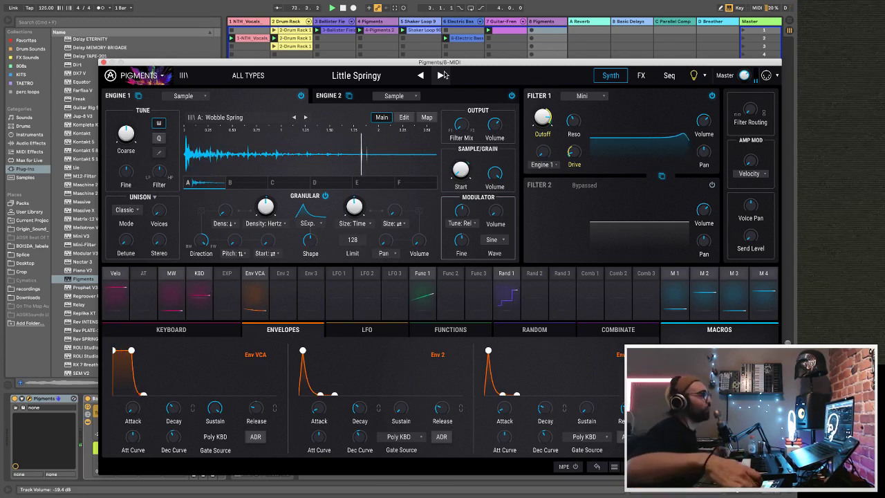
- Capture the played Pigments part as a clip in the first slot and quantize all its note starts to 1/16 at 62%
{"action": "left_click_drag", "start_coordinate": [134, 60], "coordinate": [339, 187]}
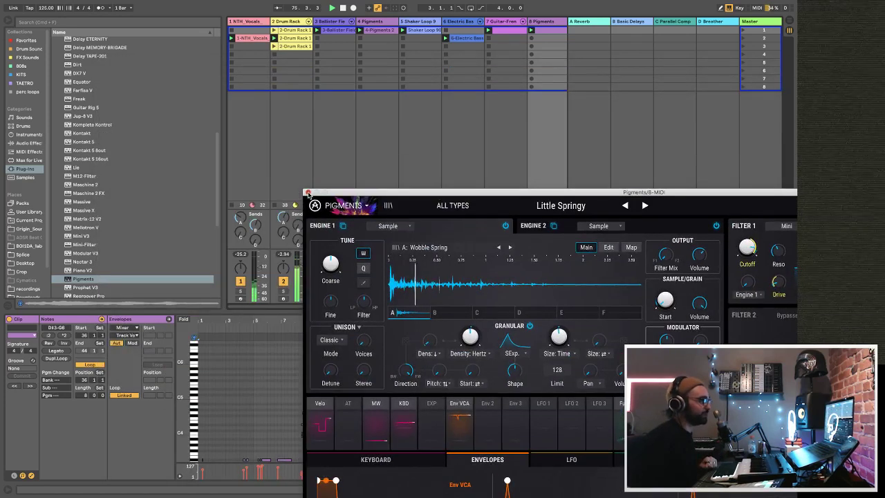
{"action": "left_click", "coordinate": [308, 192]}
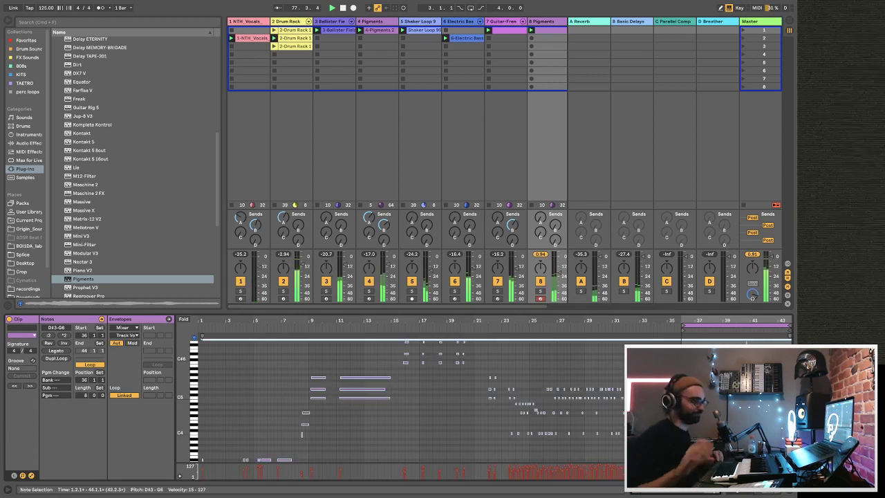
{"action": "key", "text": "super+shift+u"}
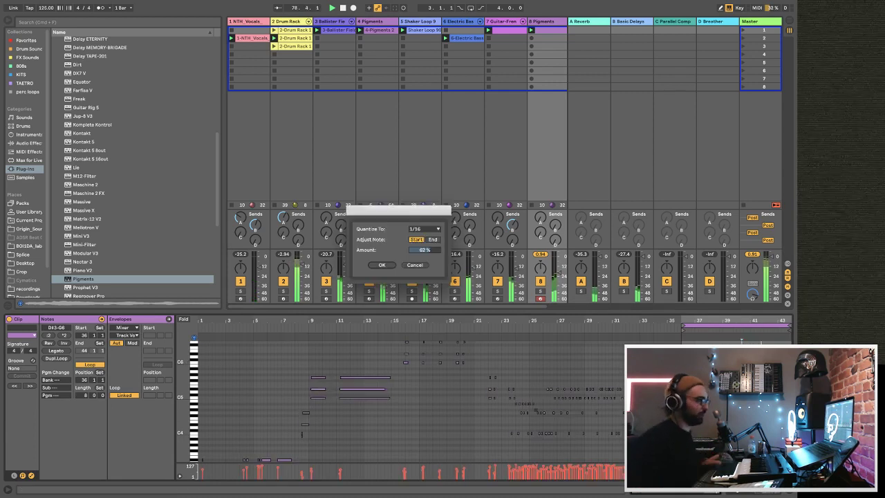
{"action": "left_click", "coordinate": [387, 265]}
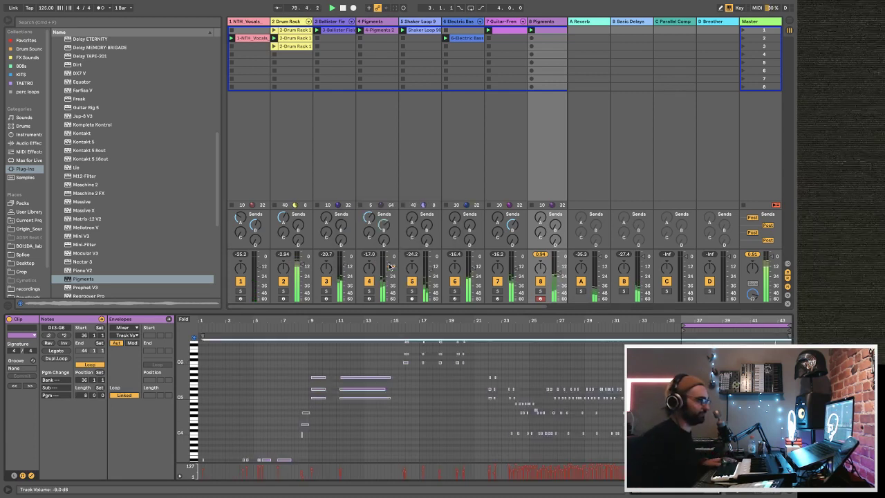
- Set the new Pigments track's Basic Delays send to -16.5 dB and its Reverb send to -46.0 dB
{"action": "left_click_drag", "start_coordinate": [713, 317], "coordinate": [415, 332]}
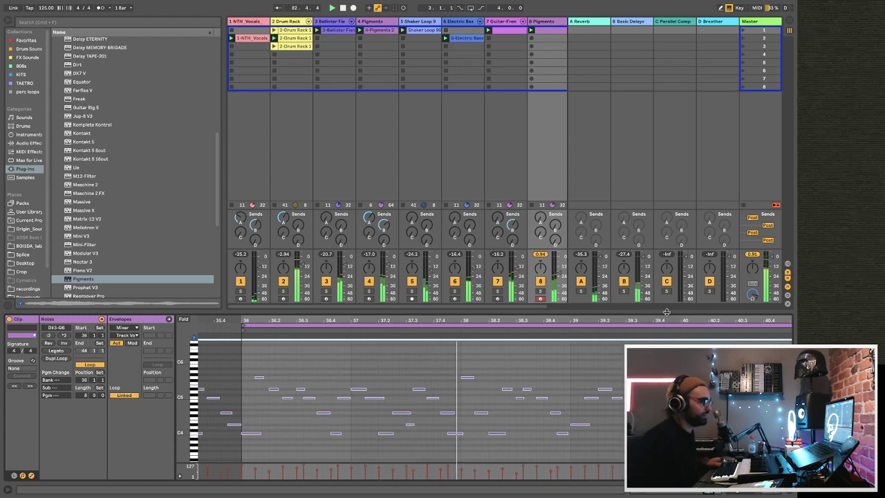
{"action": "left_click_drag", "start_coordinate": [415, 332], "coordinate": [415, 325]}
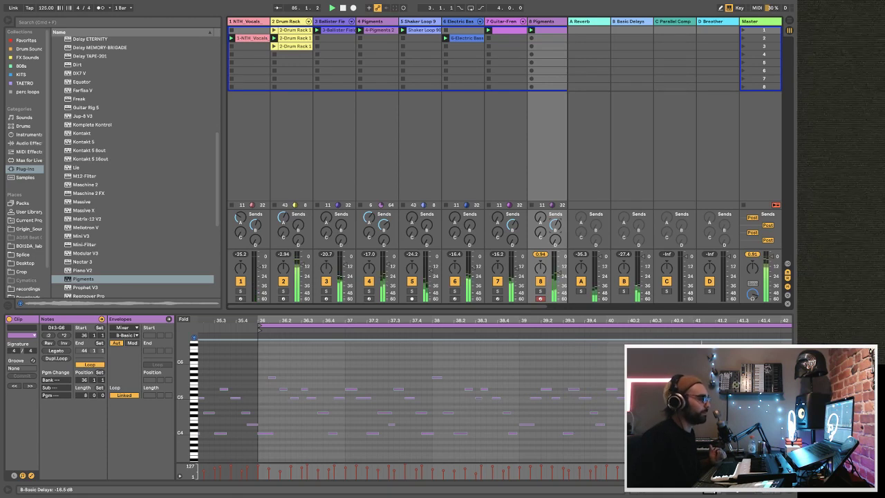
{"action": "left_click", "coordinate": [541, 237]}
{"action": "left_click_drag", "start_coordinate": [543, 231], "coordinate": [542, 228]}
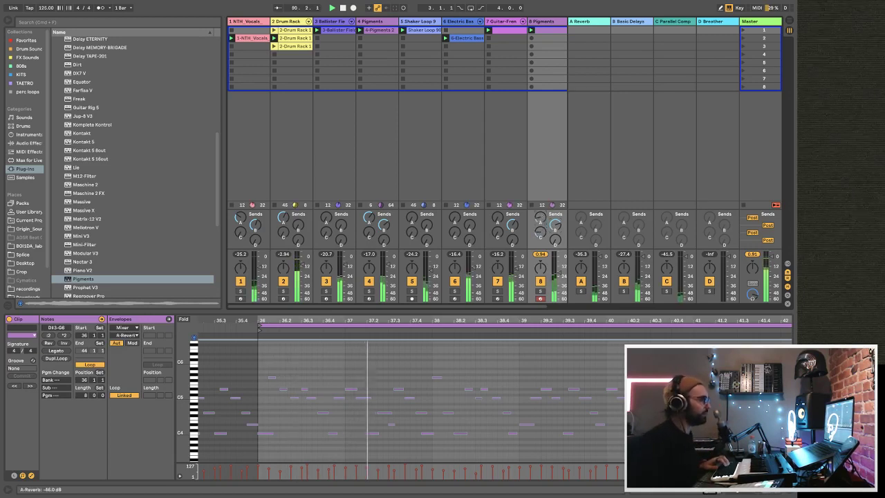
- Raise the second Pigments track's Reverb send, its Basic Delays send to -10.5 dB, and its volume to -15.6 dB
{"action": "mouse_move", "coordinate": [540, 217]}
{"action": "left_mouse_down"}
{"action": "mouse_move", "coordinate": [540, 180]}
{"action": "mouse_move", "coordinate": [541, 234]}
{"action": "left_mouse_up"}
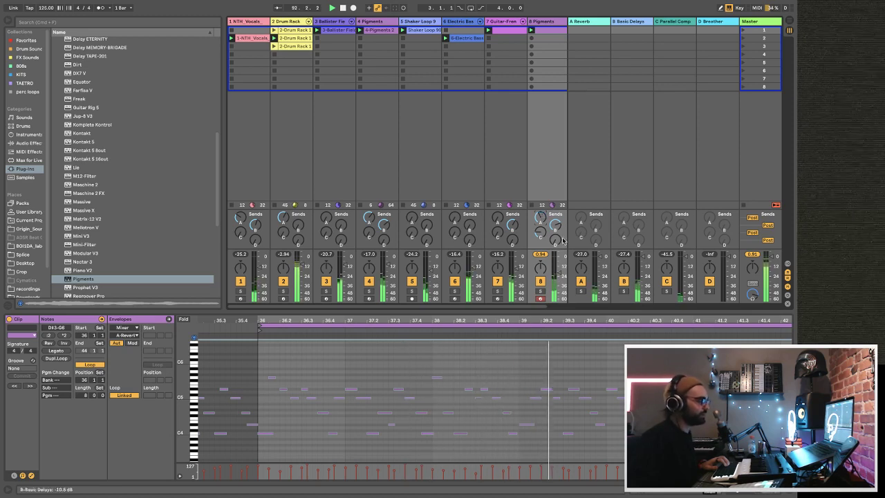
{"action": "left_click", "coordinate": [559, 269]}
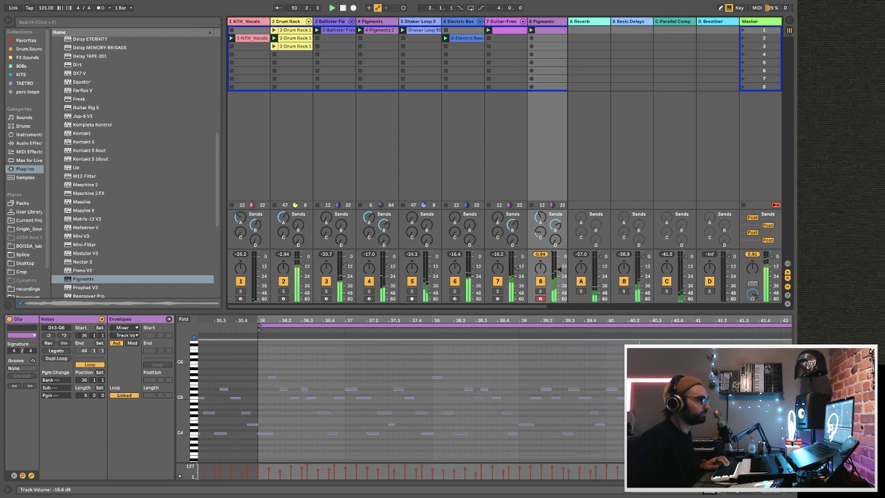
- Copy the guitar track's drum-sidechained Compressor to the second Pigments track with Dry/Wet at 63%, and set the track's Low Cut to 216 Hz
{"action": "left_click", "coordinate": [499, 23]}
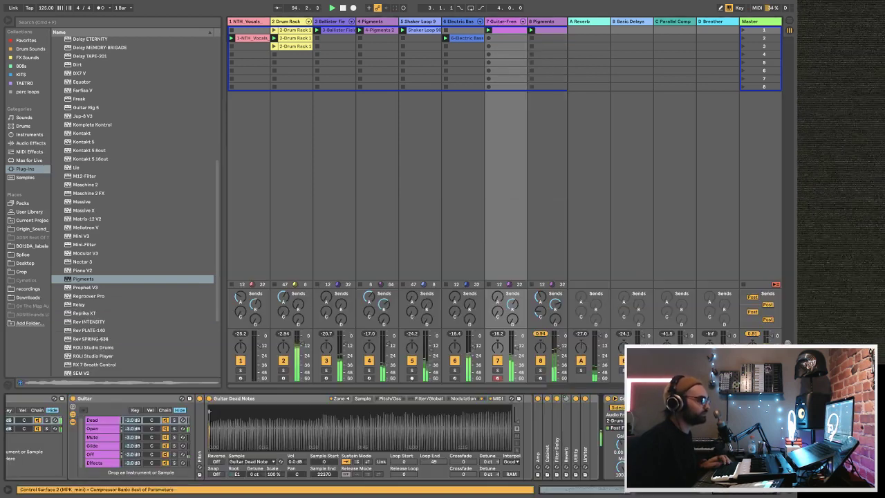
{"action": "left_click", "coordinate": [542, 28]}
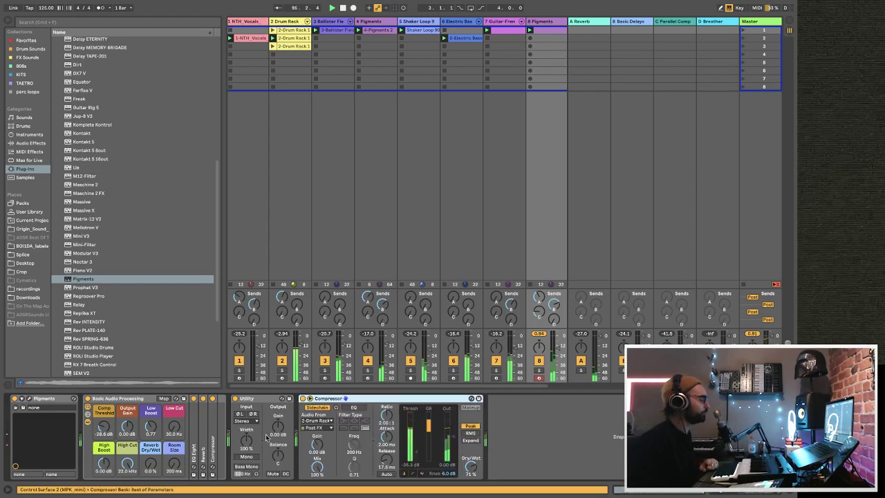
{"action": "left_click_drag", "start_coordinate": [180, 429], "coordinate": [180, 408]}
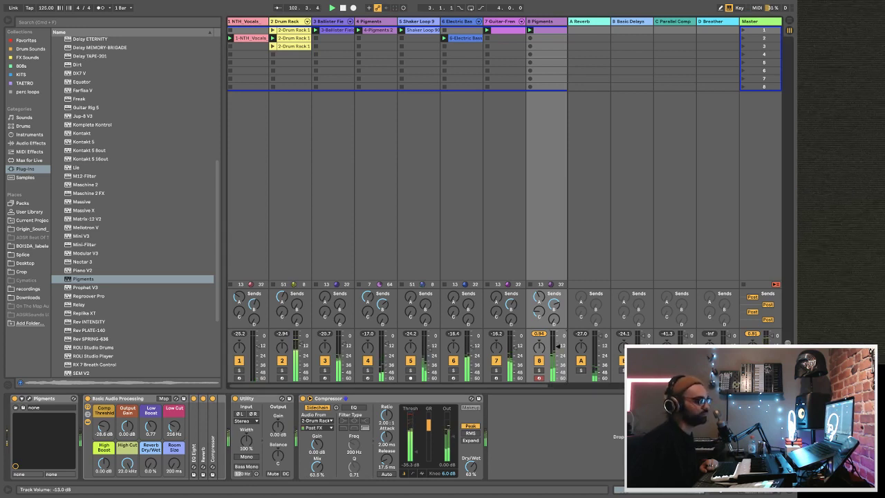
{"action": "scroll", "coordinate": [557, 346], "scroll_direction": "right", "scroll_amount": 1}
{"action": "left_click", "coordinate": [9, 22]}
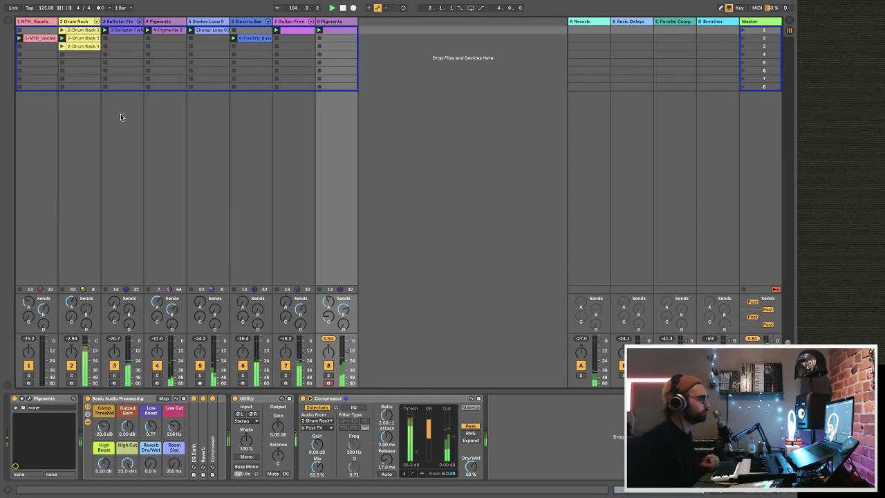
{"action": "left_click", "coordinate": [9, 22]}
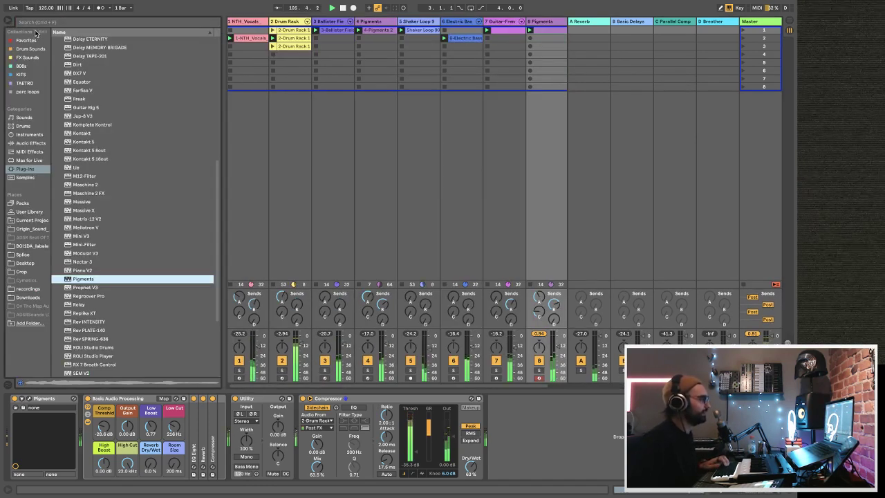
- Search the Samples category for "noise" and preview several of the listed samples
{"action": "left_click", "coordinate": [25, 177]}
{"action": "left_click", "coordinate": [49, 24]}
{"action": "type", "text": "noise"}
{"action": "left_click", "coordinate": [104, 200]}
{"action": "left_click", "coordinate": [123, 243]}
{"action": "left_click", "coordinate": [117, 303]}
{"action": "scroll", "coordinate": [117, 300], "scroll_direction": "down", "scroll_amount": 7}
{"action": "left_click", "coordinate": [116, 297]}
{"action": "scroll", "coordinate": [114, 318], "scroll_direction": "down", "scroll_amount": 13}
- Audition the numbered noise samples over the beat, including Noise 1, Noise 2, Noise 3, Noise 6 and Noise 7
{"action": "left_click", "coordinate": [110, 338]}
{"action": "scroll", "coordinate": [109, 338], "scroll_direction": "down", "scroll_amount": 1}
{"action": "scroll", "coordinate": [109, 337], "scroll_direction": "up", "scroll_amount": 1}
{"action": "scroll", "coordinate": [109, 338], "scroll_direction": "down", "scroll_amount": 7}
{"action": "scroll", "coordinate": [109, 338], "scroll_direction": "up", "scroll_amount": 7}
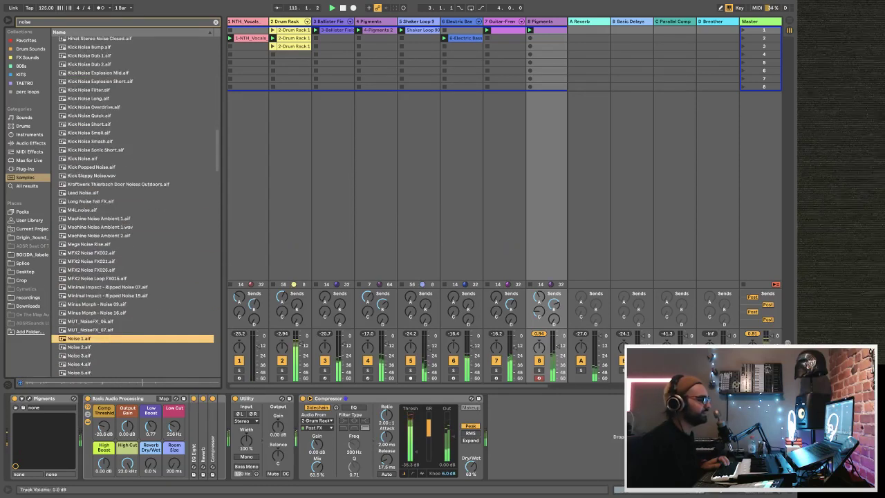
{"action": "left_click", "coordinate": [88, 349]}
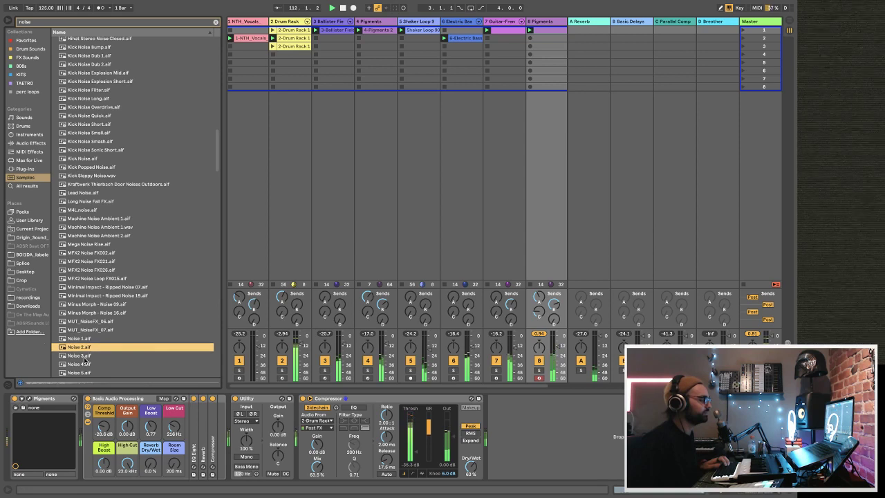
{"action": "left_click", "coordinate": [87, 356]}
{"action": "scroll", "coordinate": [88, 356], "scroll_direction": "down", "scroll_amount": 3}
{"action": "left_click", "coordinate": [88, 316]}
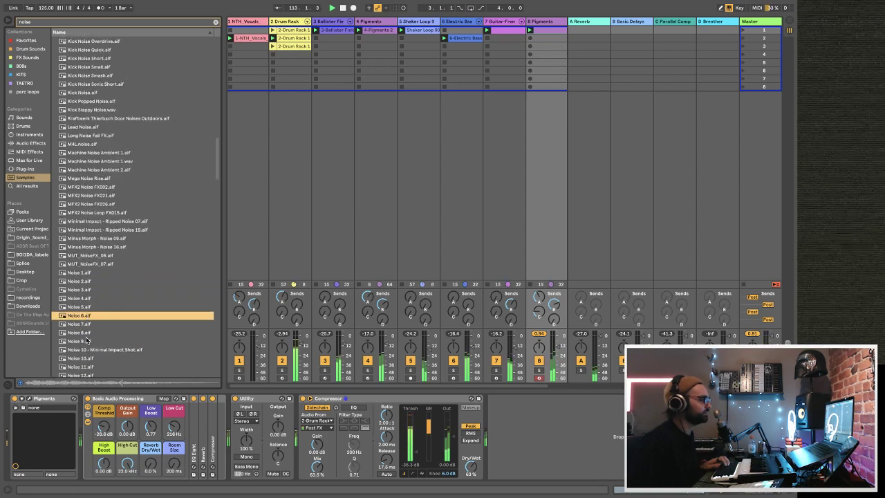
{"action": "scroll", "coordinate": [88, 349], "scroll_direction": "down", "scroll_amount": 3}
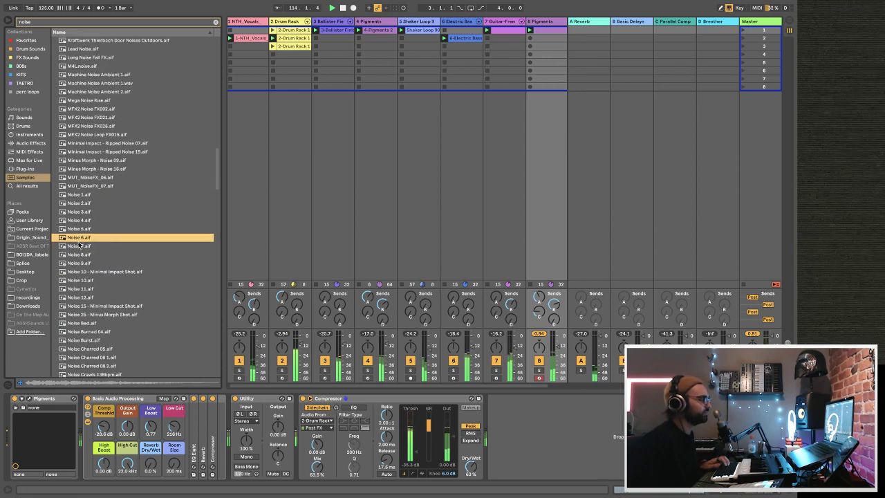
{"action": "left_click", "coordinate": [79, 246]}
{"action": "left_click", "coordinate": [76, 264]}
{"action": "left_click", "coordinate": [79, 246]}
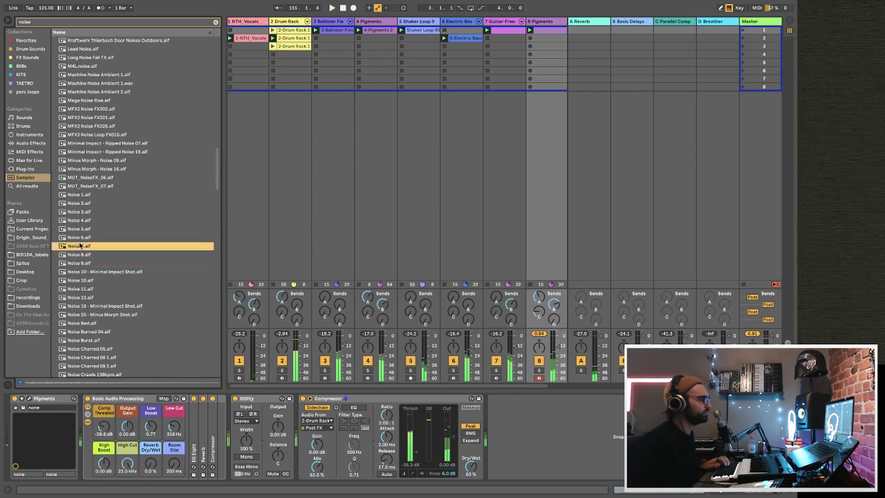
- Place Noise 6.aif on a new audio track and paste the drum-sidechained Compressor after its Utility
{"action": "left_click", "coordinate": [80, 238]}
{"action": "left_click_drag", "start_coordinate": [335, 170], "coordinate": [547, 39]}
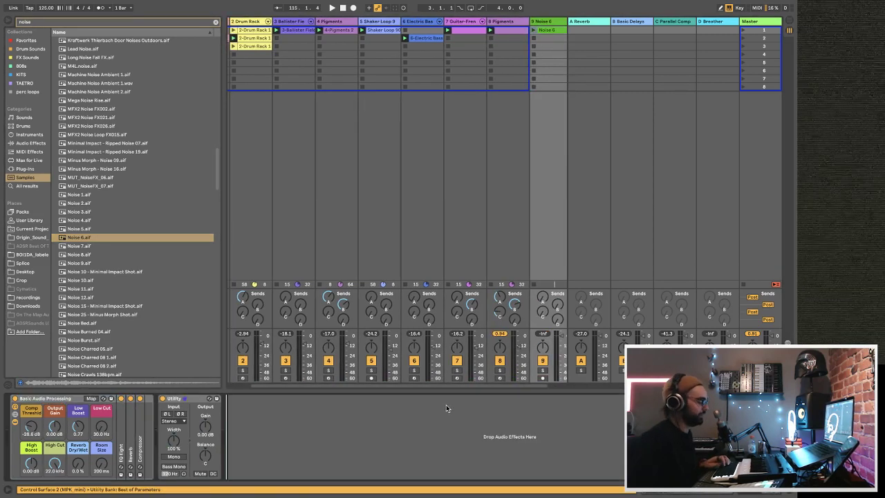
{"action": "key", "text": "ctrl+v"}
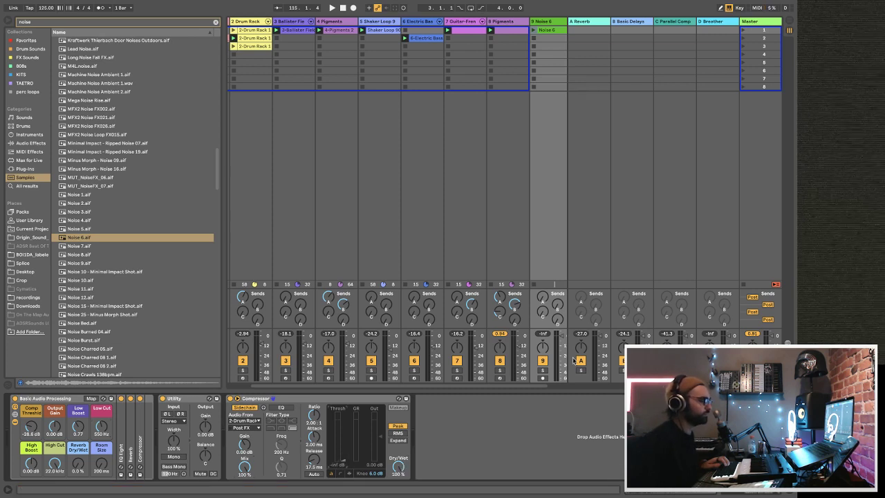
- Turn on Warp and Loop for the Noise 6 clip, shorten its loop length to 0.0.3, and launch it
{"action": "left_click", "coordinate": [536, 30]}
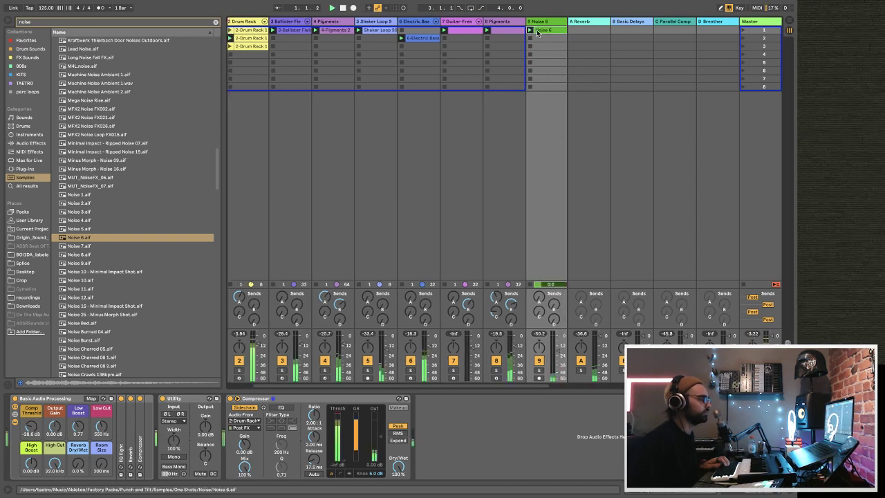
{"action": "double_click", "coordinate": [547, 31]}
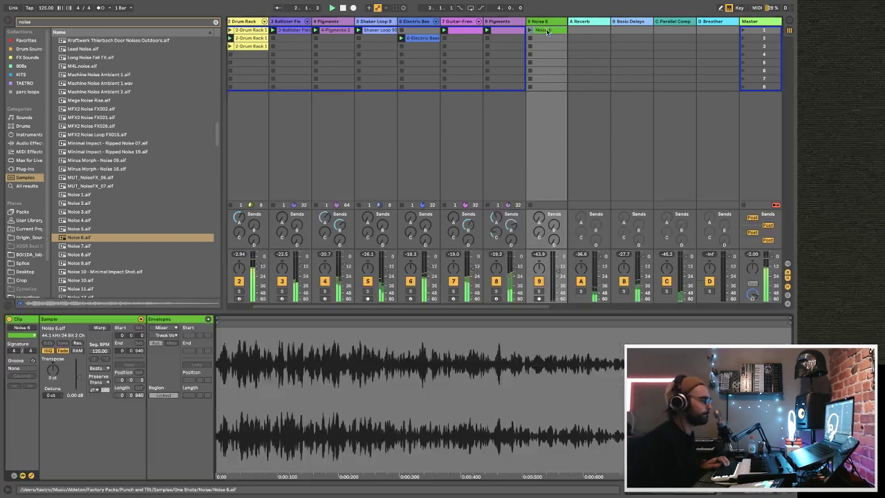
{"action": "left_click", "coordinate": [99, 328]}
{"action": "left_click", "coordinate": [125, 365]}
{"action": "left_click_drag", "start_coordinate": [784, 324], "coordinate": [437, 325]}
{"action": "left_click", "coordinate": [534, 31]}
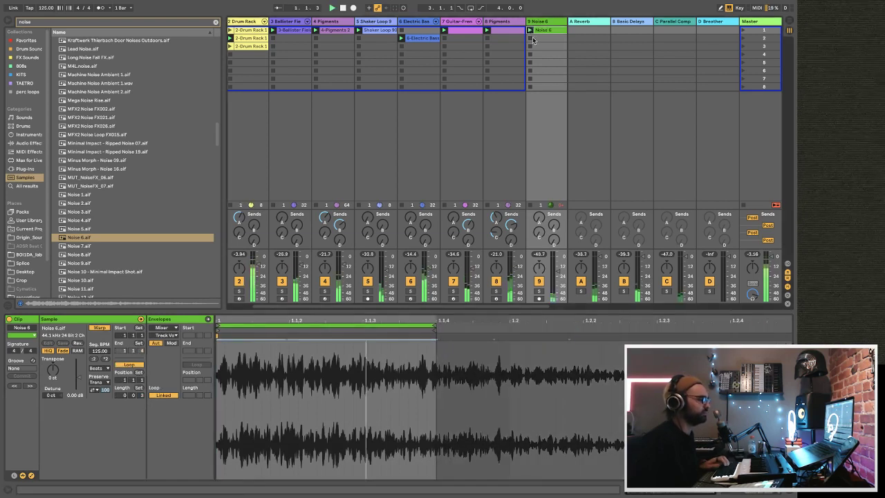
- Adjust the Noise 6 track's volume against the beat and transpose its clip up 3 st
{"action": "left_click_drag", "start_coordinate": [558, 269], "coordinate": [557, 264]}
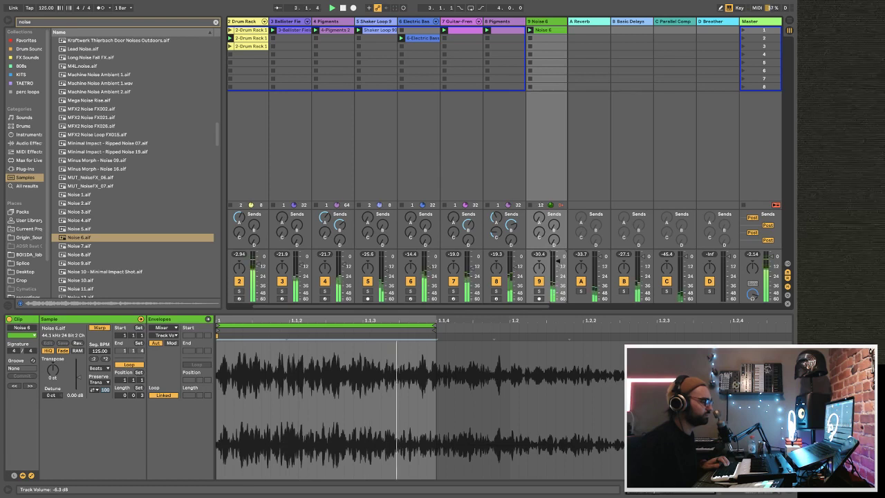
{"action": "left_click_drag", "start_coordinate": [558, 264], "coordinate": [557, 255]}
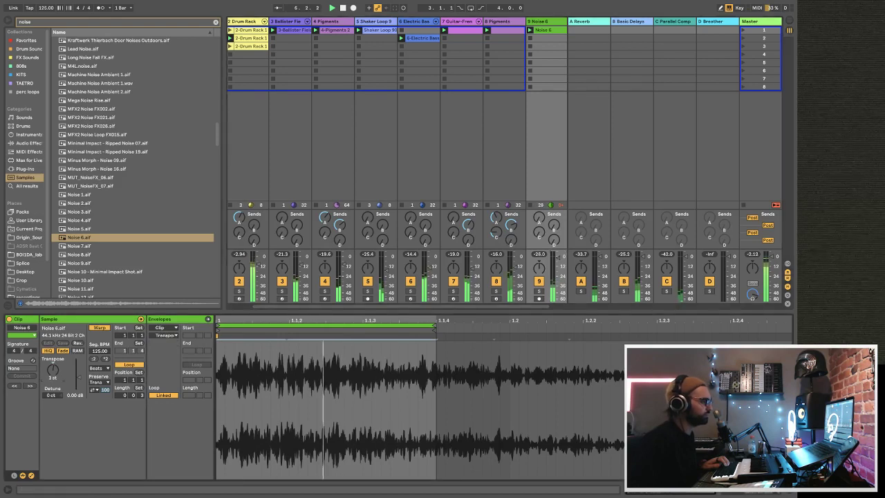
{"action": "mouse_move", "coordinate": [53, 369]}
{"action": "left_mouse_down"}
{"action": "mouse_move", "coordinate": [53, 377]}
{"action": "mouse_move", "coordinate": [57, 371]}
{"action": "left_mouse_up"}
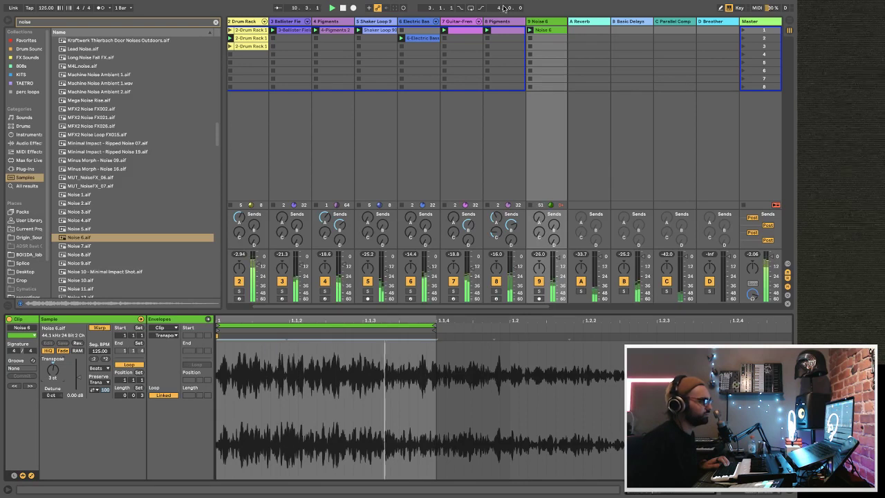
- Lower the Noise 6 track's Low Cut to 76.4 Hz and set its Basic Delays send to -49.0 dB
{"action": "key", "text": "shift+Tab"}
{"action": "left_click_drag", "start_coordinate": [101, 427], "coordinate": [101, 436]}
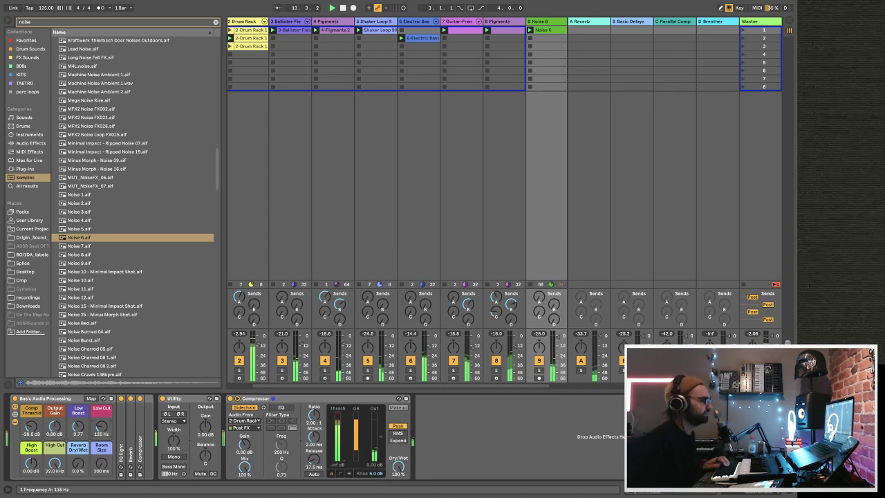
{"action": "left_click_drag", "start_coordinate": [101, 427], "coordinate": [102, 430]}
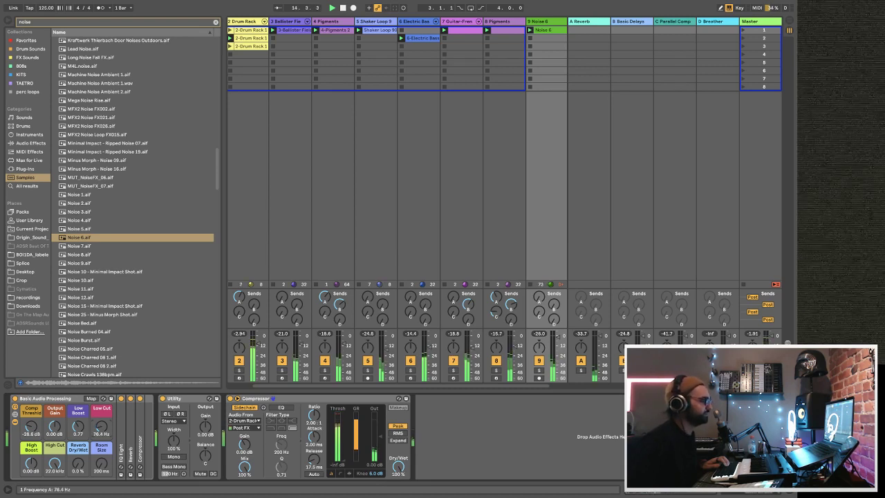
{"action": "scroll", "coordinate": [135, 263], "scroll_direction": "up", "scroll_amount": 15}
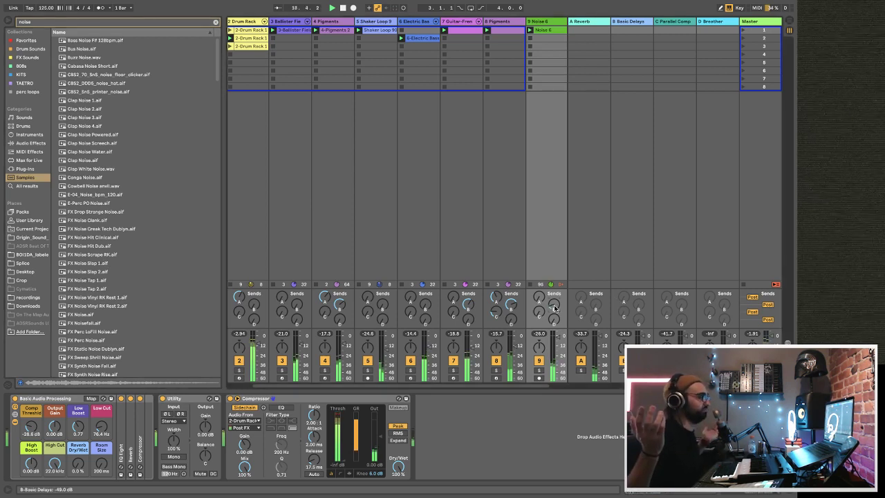
{"action": "key", "text": "Delete"}
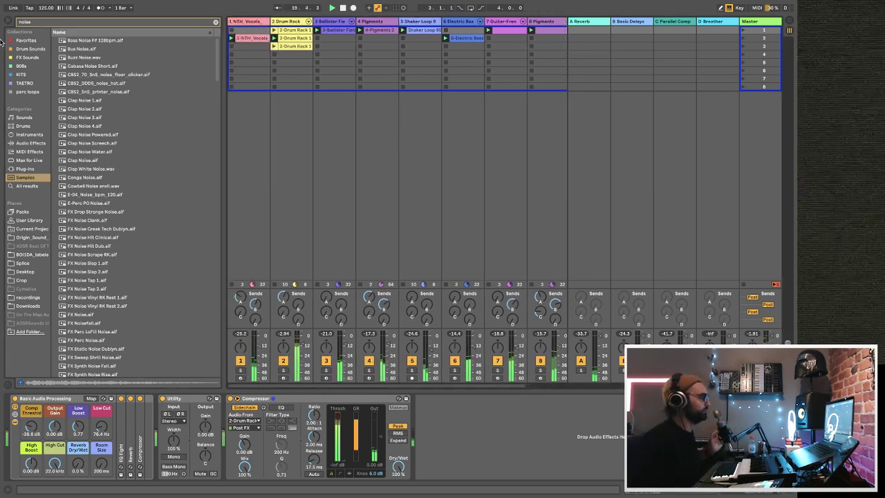
- Hide the browser and set the song tempo to 104 BPM, also trying out 98 BPM
{"action": "left_click", "coordinate": [11, 20]}
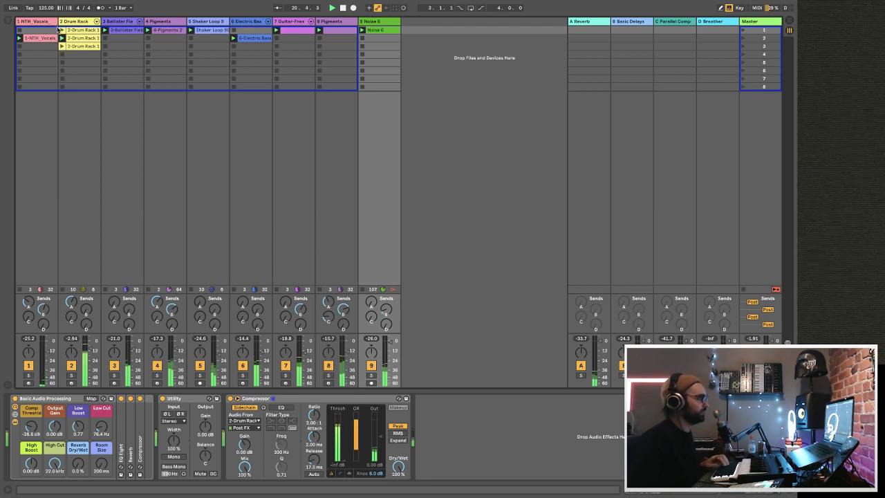
{"action": "left_click", "coordinate": [46, 7]}
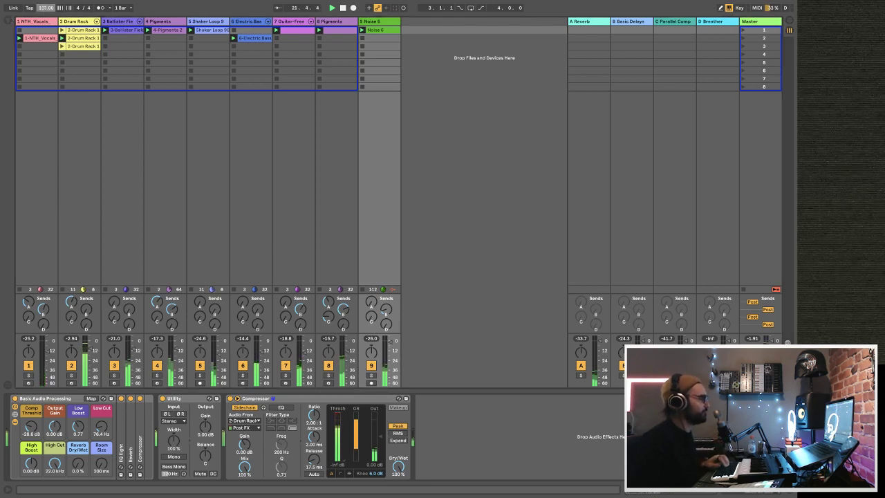
{"action": "type", "text": "104"}
{"action": "key", "text": "Return"}
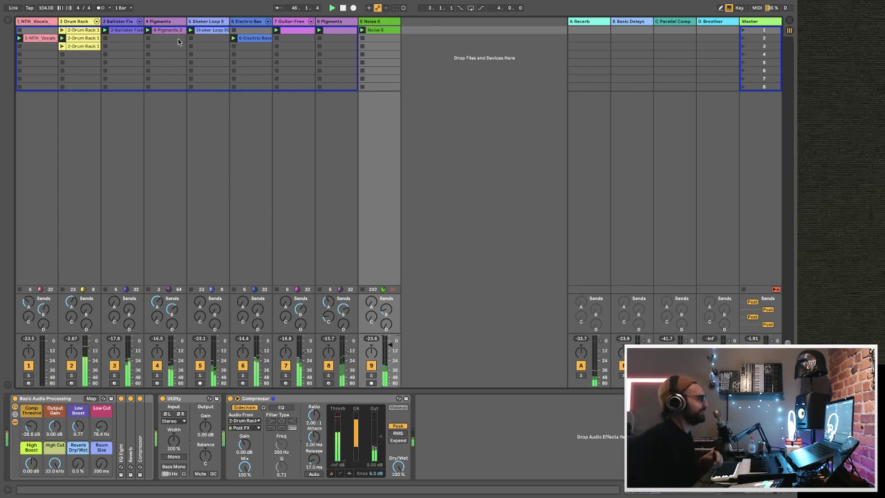
{"action": "left_click_drag", "start_coordinate": [46, 8], "coordinate": [45, 14]}
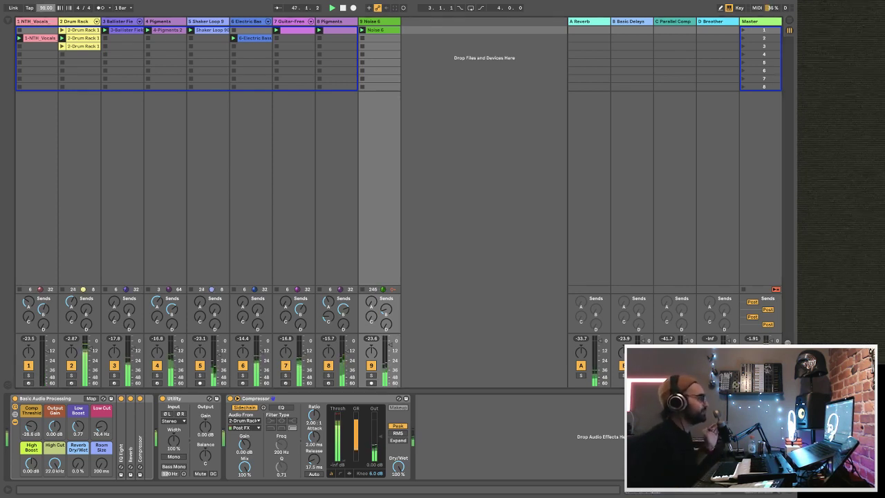
- Return to the Drum Rack track's devices, show the browser, and search the Splice folder for "clap"
{"action": "double_click", "coordinate": [80, 42]}
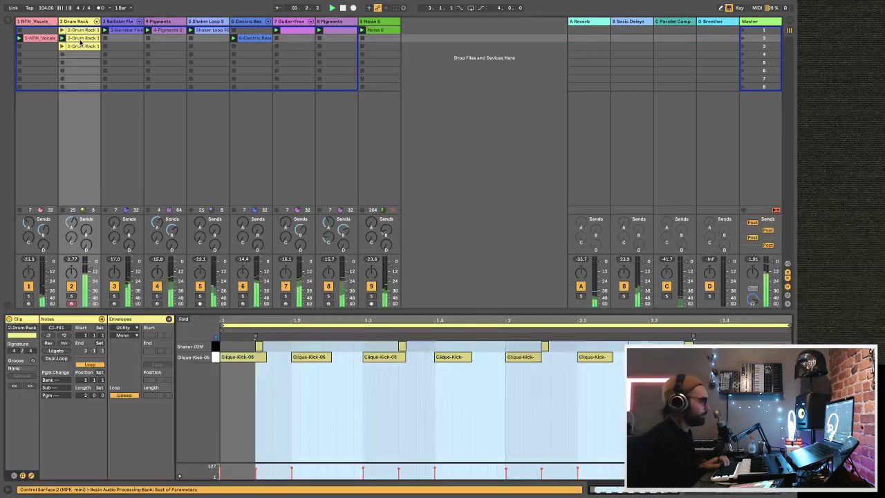
{"action": "key", "text": "shift+Tab"}
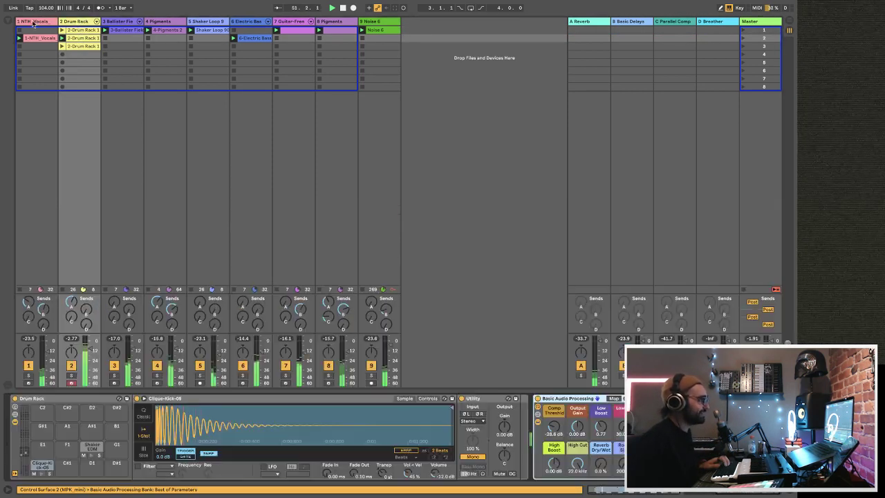
{"action": "left_click", "coordinate": [9, 22]}
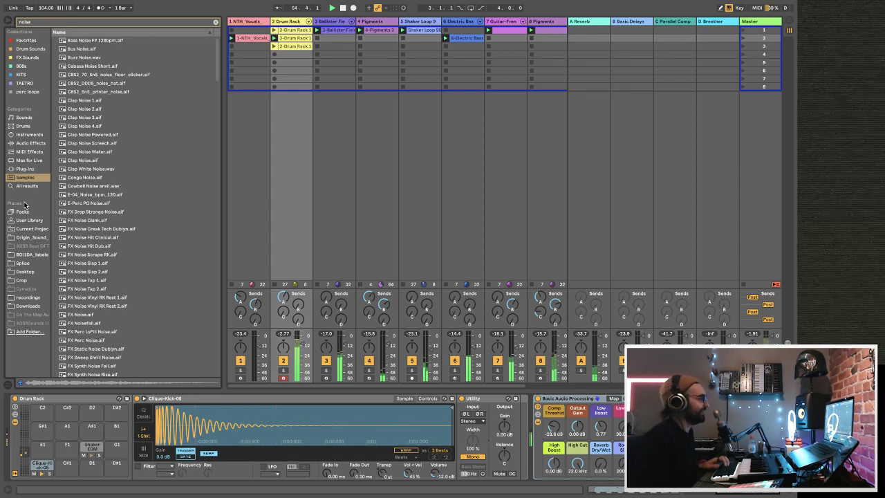
{"action": "left_click", "coordinate": [27, 265]}
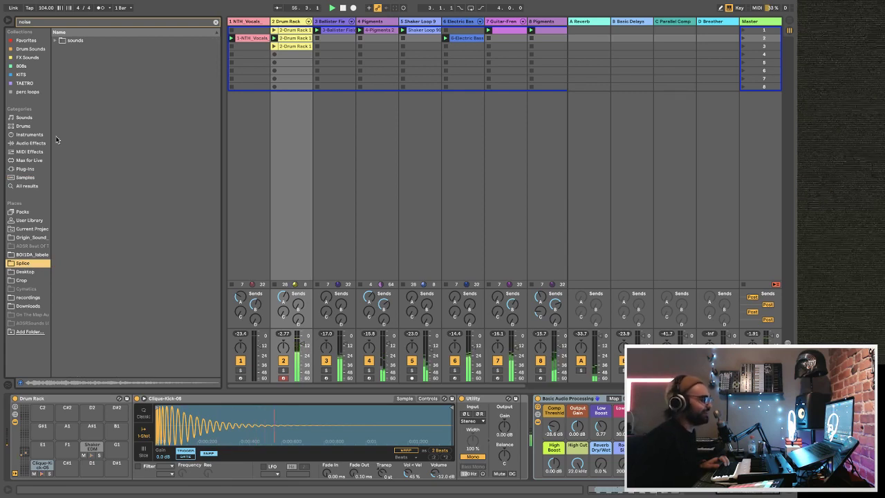
{"action": "key", "text": "ctrl+f"}
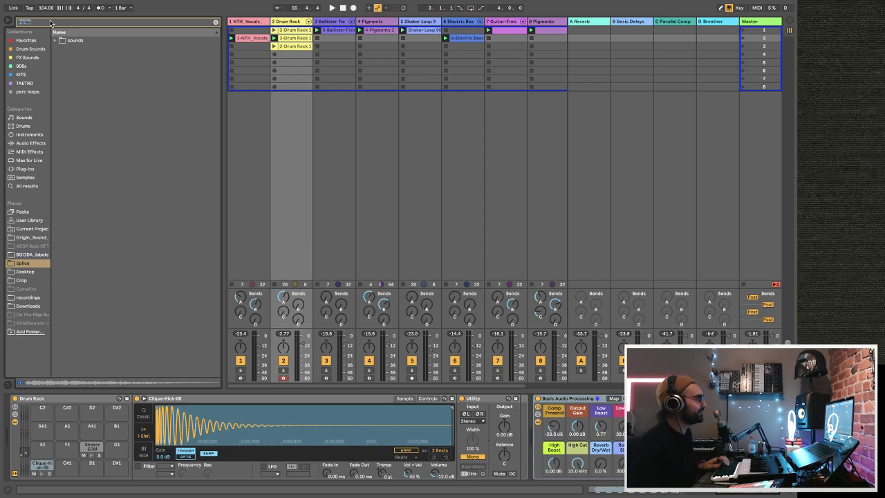
{"action": "type", "text": "clap"}
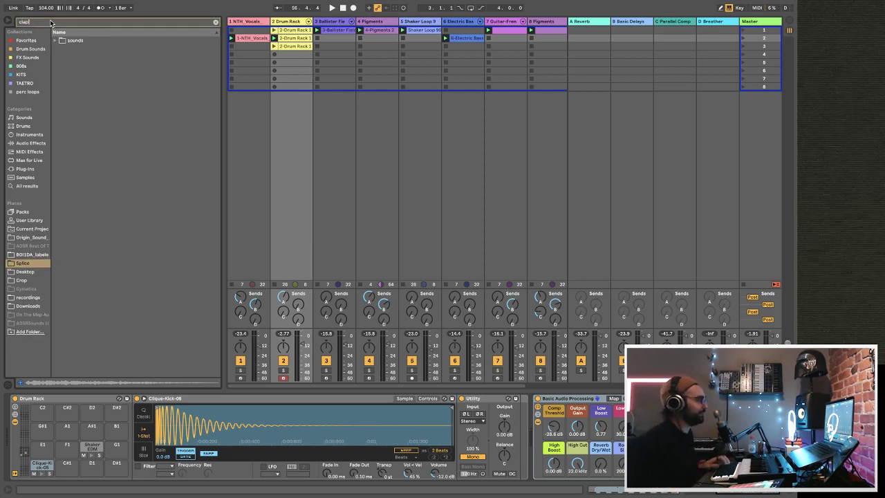
- Expand the NEON FSTVL pack down to its 01_Drum_Shots folder and preview SS_Kit_2_Pre-Shifted_Clap.wav
{"action": "left_click", "coordinate": [55, 41]}
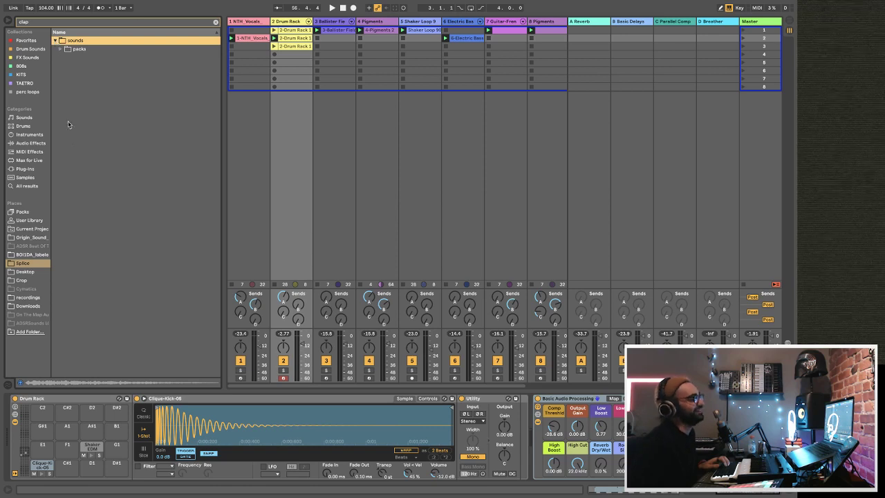
{"action": "left_click", "coordinate": [61, 49]}
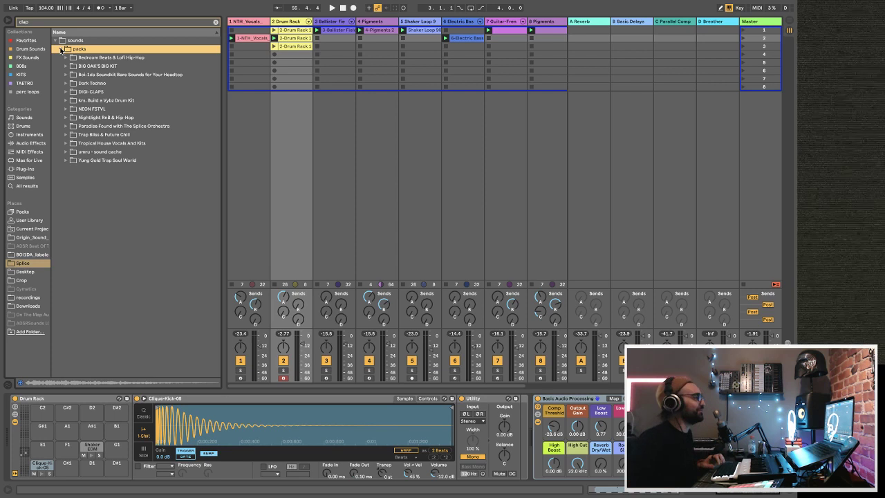
{"action": "left_click", "coordinate": [66, 109]}
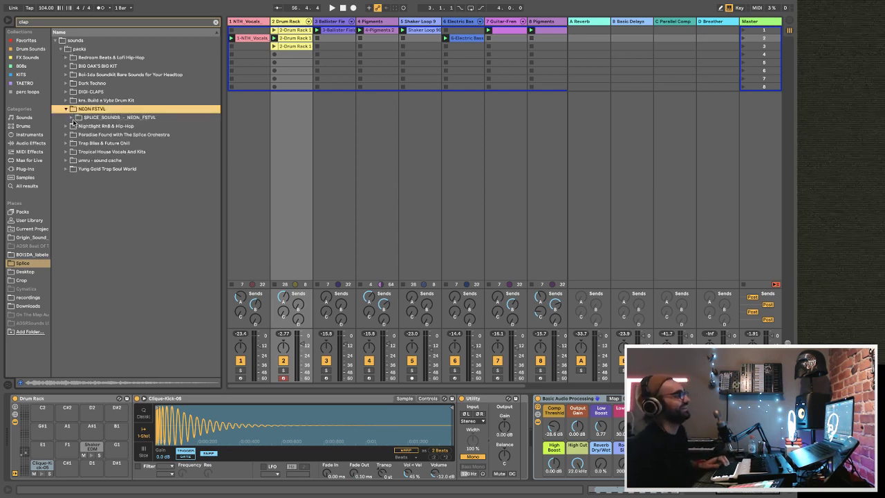
{"action": "left_click", "coordinate": [71, 118]}
{"action": "left_click", "coordinate": [76, 126]}
{"action": "left_click", "coordinate": [82, 134]}
{"action": "left_click", "coordinate": [94, 143]}
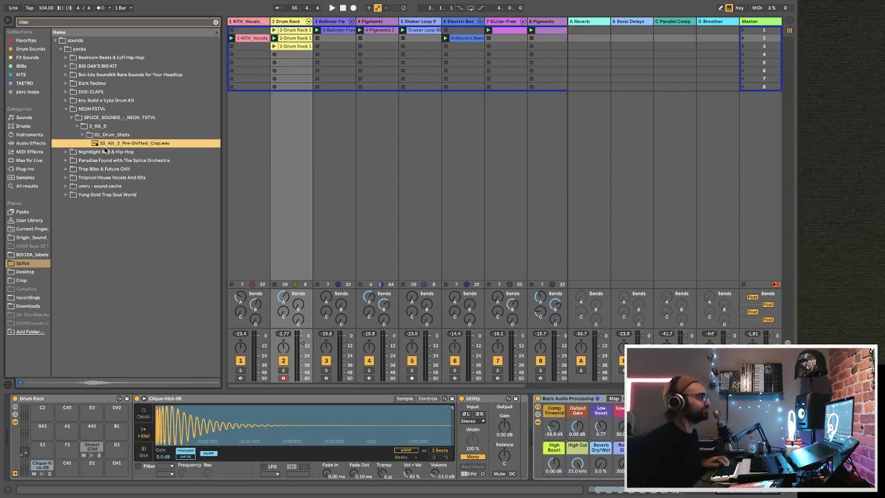
- Add SS_Kit_2_Pre-Shifted_Clap.wav in scene 4 of a new audio track, deactivate that track, and play the beat
{"action": "left_click_drag", "start_coordinate": [109, 145], "coordinate": [555, 60]}
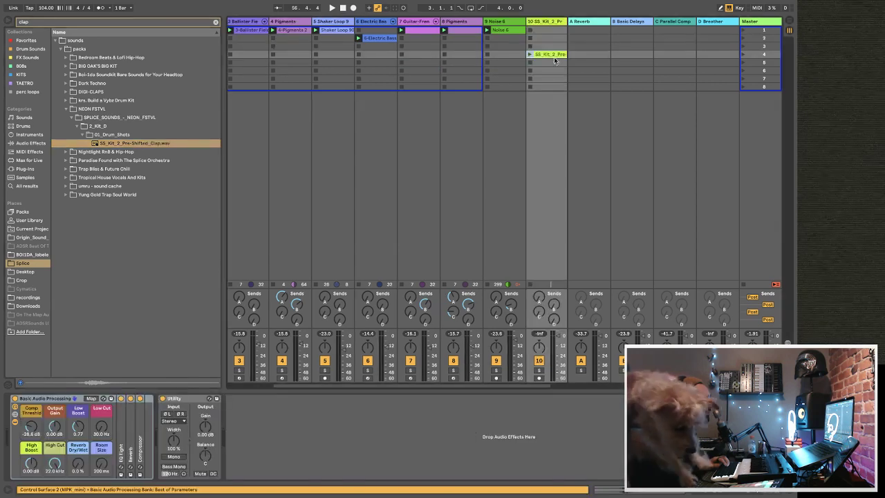
{"action": "left_click", "coordinate": [539, 360]}
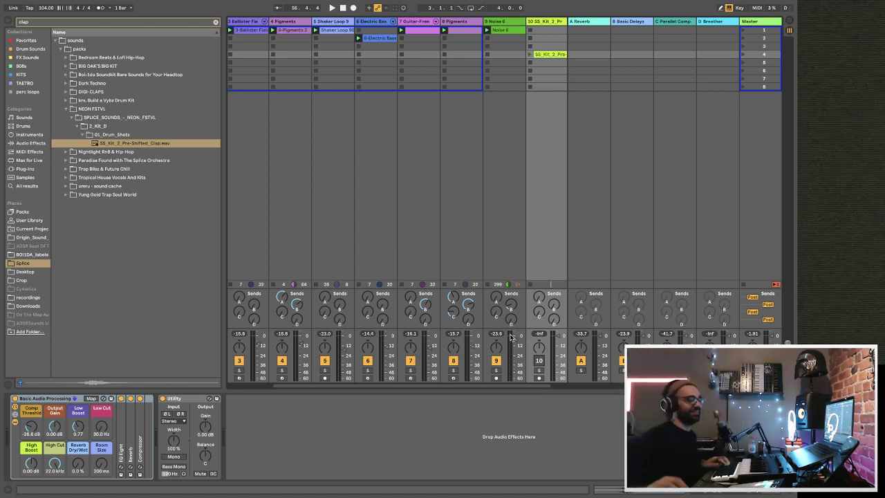
{"action": "key", "text": "space"}
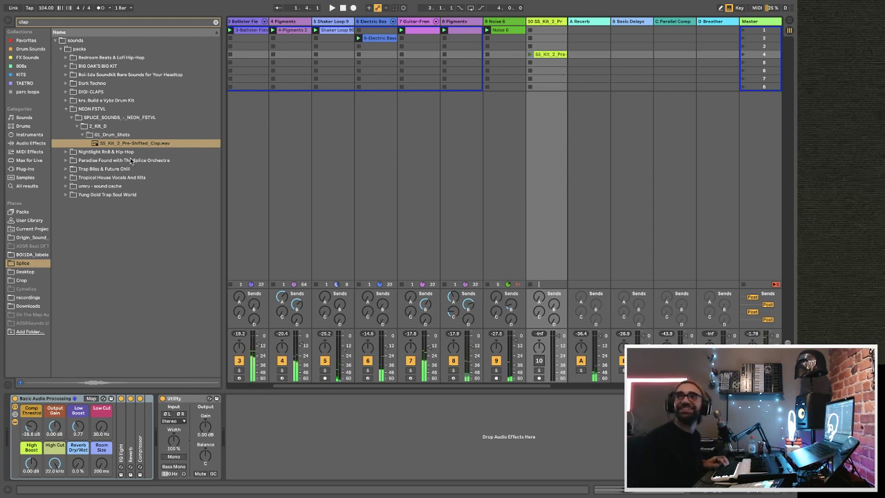
- Expand the Tropical House Vocals And Kits pack down to its One_Shots folder and preview Forever_Clap.wav
{"action": "left_click", "coordinate": [65, 178]}
{"action": "left_click", "coordinate": [72, 153]}
{"action": "left_click", "coordinate": [76, 160]}
{"action": "left_click", "coordinate": [82, 169]}
{"action": "left_click", "coordinate": [82, 170]}
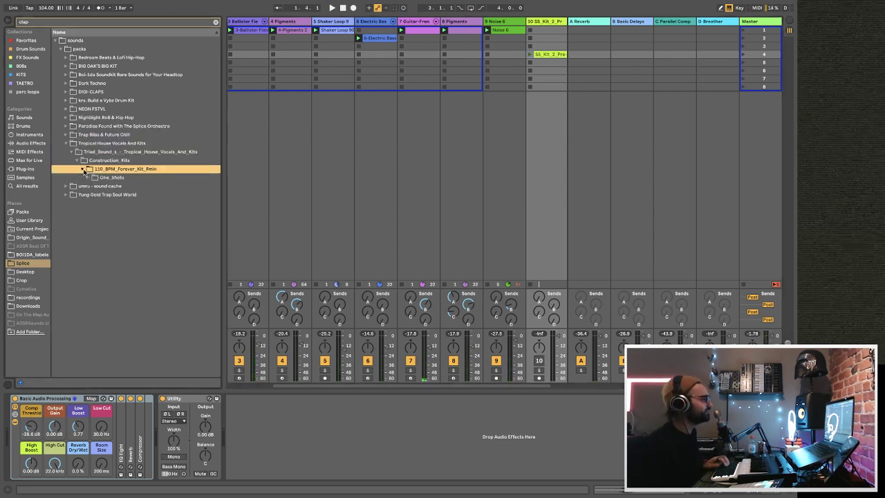
{"action": "left_click", "coordinate": [87, 179]}
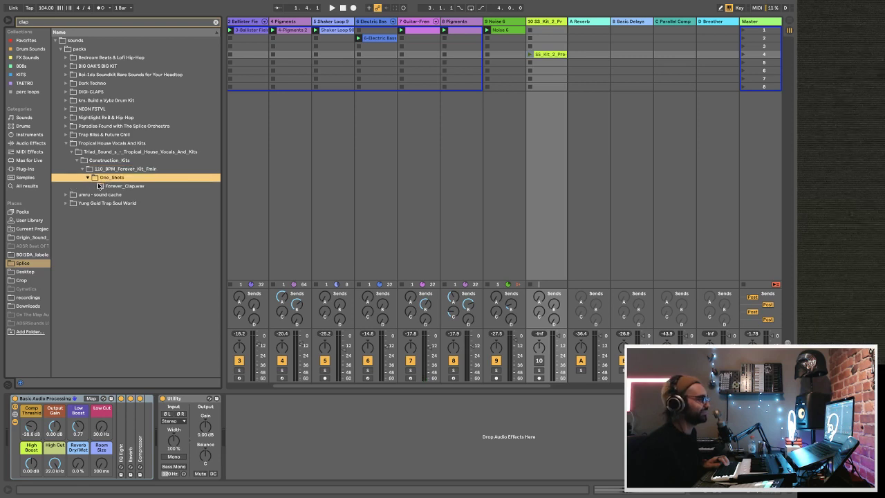
{"action": "left_click", "coordinate": [102, 186]}
- Load Forever_Clap.wav onto the Drum Rack's D1 pad and lower the sample's transposition
{"action": "left_click_drag", "start_coordinate": [369, 31], "coordinate": [369, 34]}
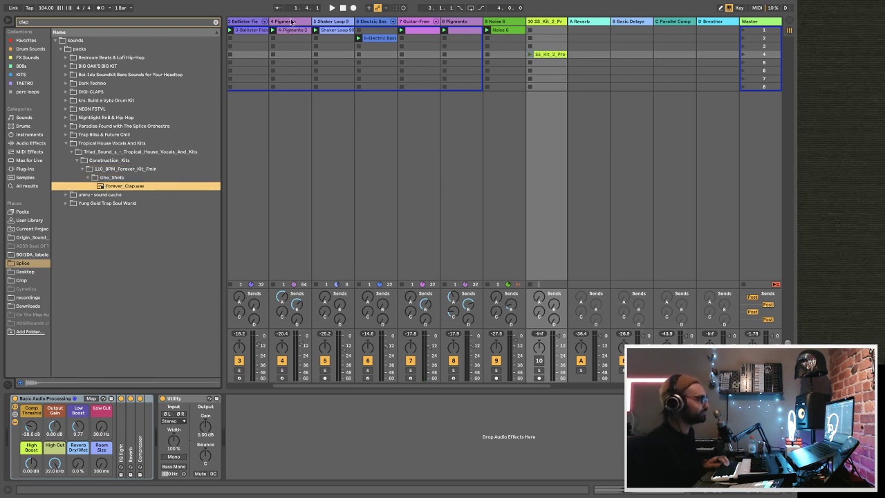
{"action": "scroll", "coordinate": [280, 25], "scroll_direction": "left", "scroll_amount": 2}
{"action": "left_click", "coordinate": [283, 23]}
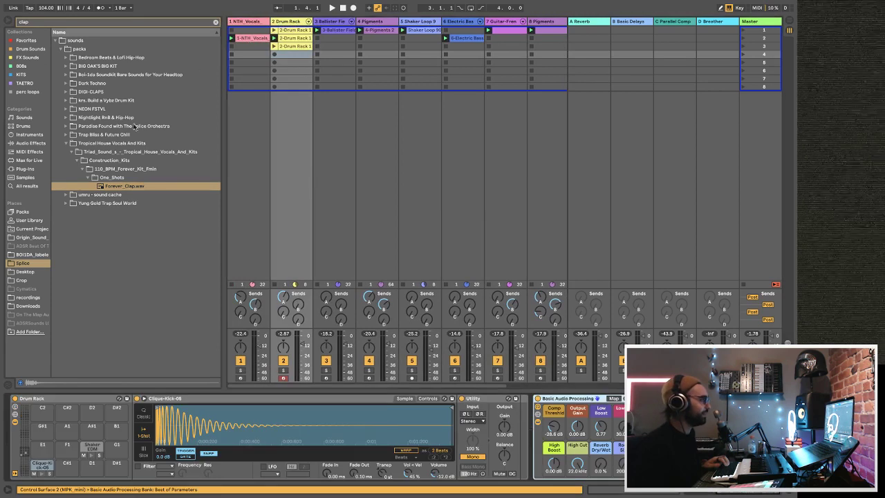
{"action": "left_click_drag", "start_coordinate": [123, 188], "coordinate": [93, 464]}
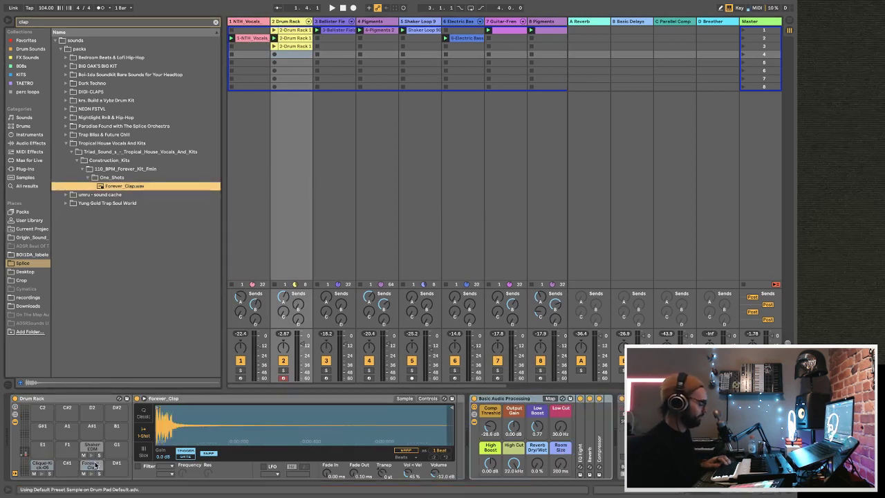
{"action": "key", "text": "Delete"}
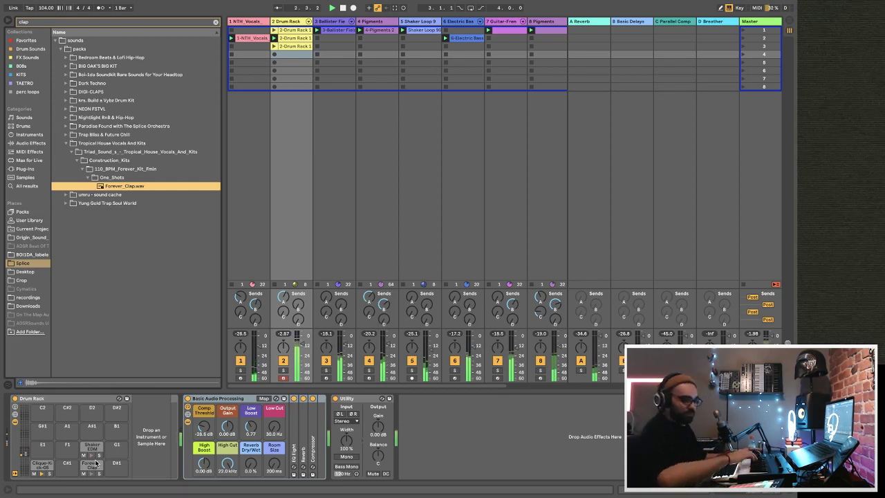
{"action": "key", "text": "ctrl+z"}
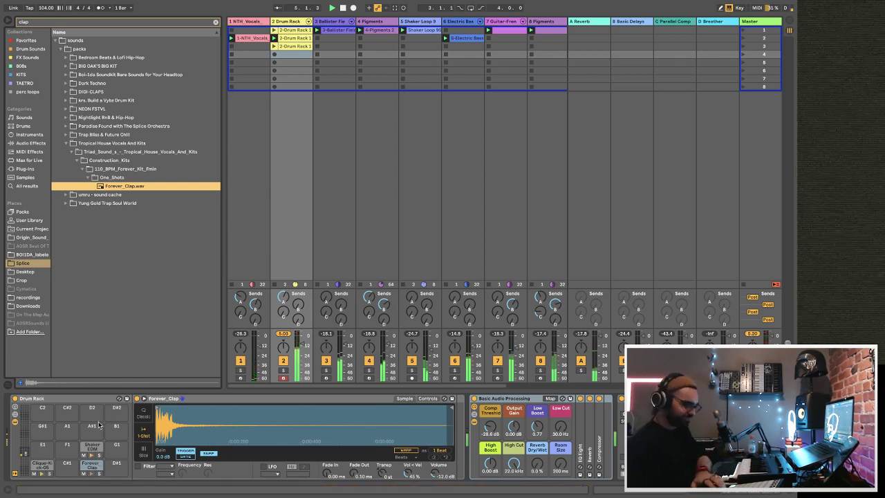
{"action": "left_click_drag", "start_coordinate": [386, 476], "coordinate": [386, 487]}
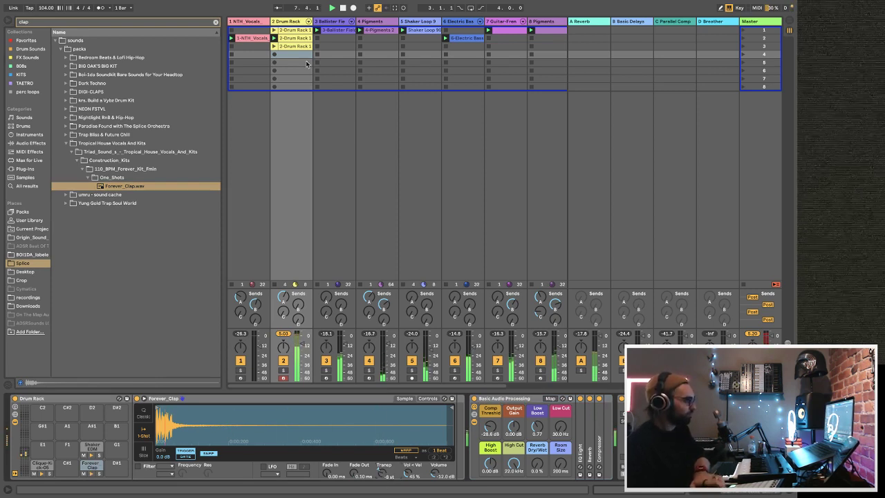
- Launch the third Drum Rack clip, overdub Forever_Clap hits on beats 2 and 4, and quantize the notes
{"action": "double_click", "coordinate": [282, 46]}
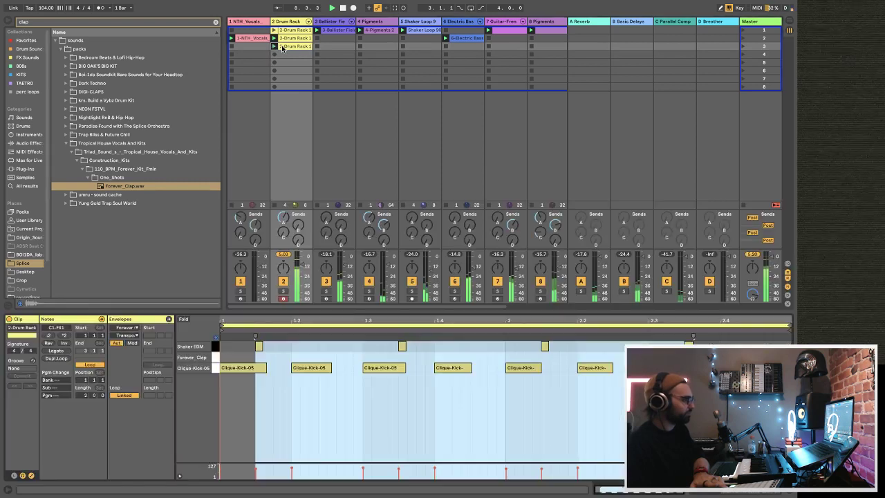
{"action": "left_click", "coordinate": [275, 47]}
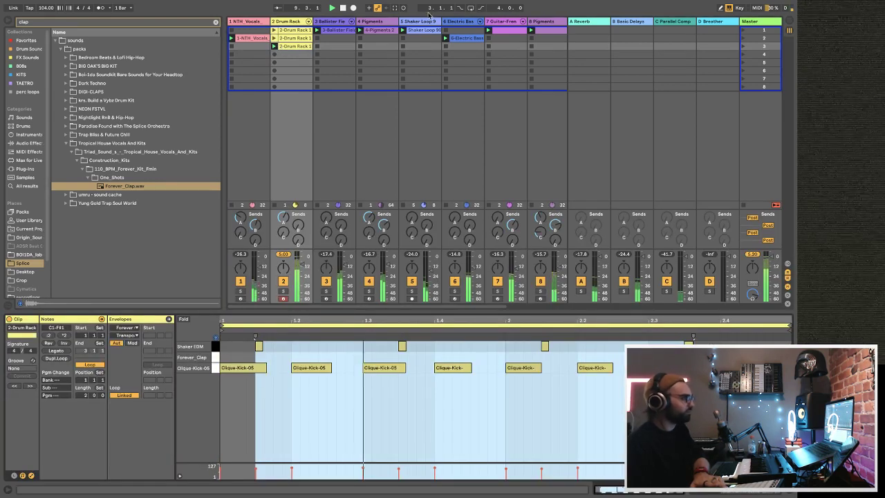
{"action": "left_click", "coordinate": [405, 7]}
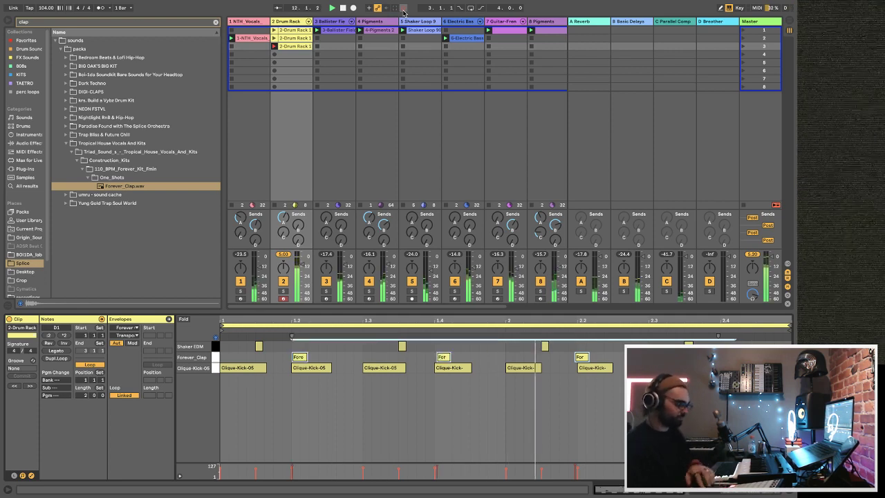
{"action": "left_click", "coordinate": [532, 440]}
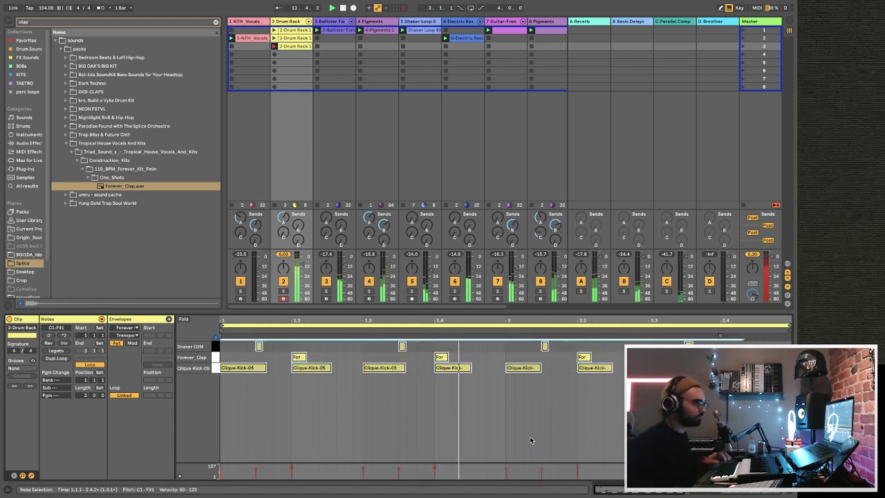
{"action": "left_click", "coordinate": [402, 9]}
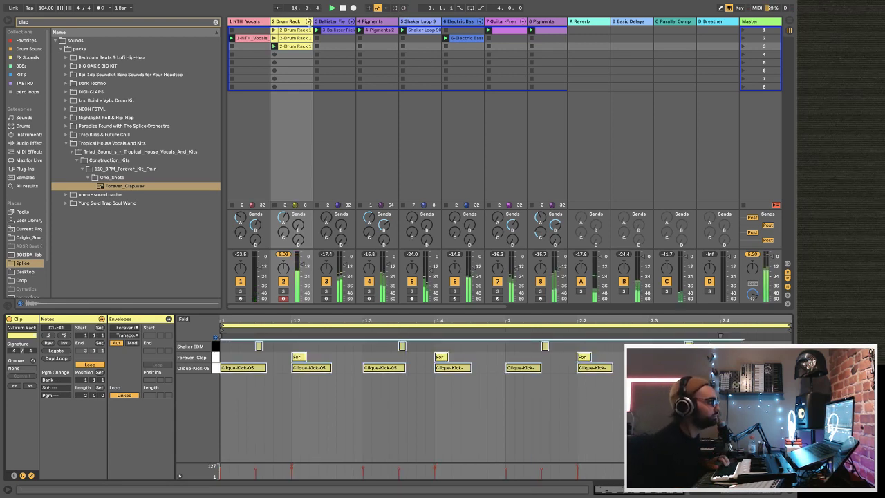
- Unfold the Drum Rack's chains, lower the Forever_Clap chain volume to -10.0 dB, and fold them again
{"action": "left_click", "coordinate": [308, 21]}
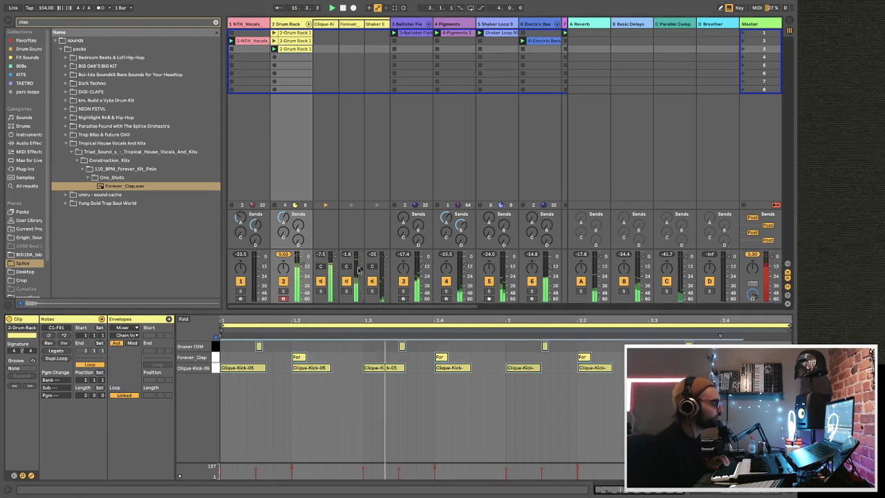
{"action": "left_click_drag", "start_coordinate": [347, 267], "coordinate": [359, 262]}
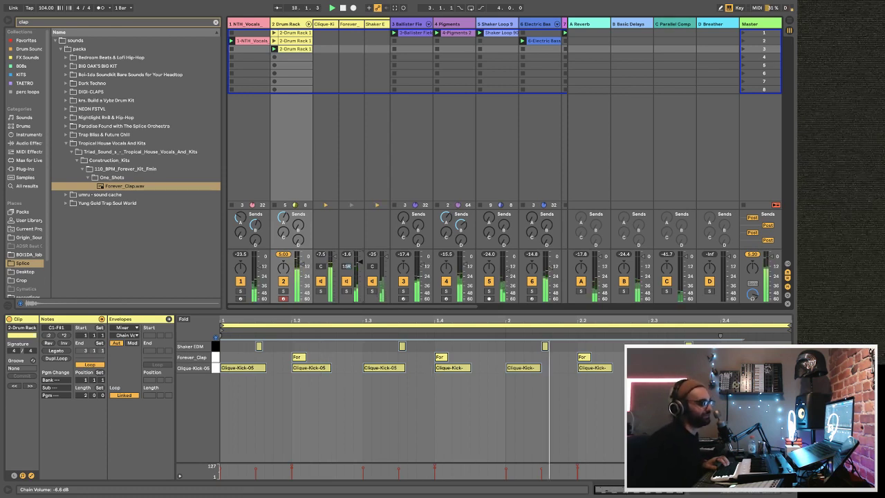
{"action": "left_click_drag", "start_coordinate": [359, 261], "coordinate": [359, 261]}
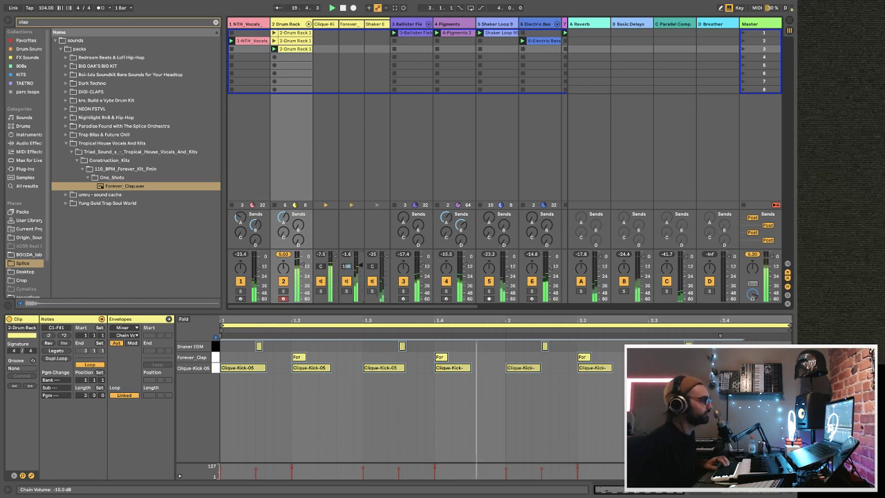
{"action": "left_click", "coordinate": [311, 24]}
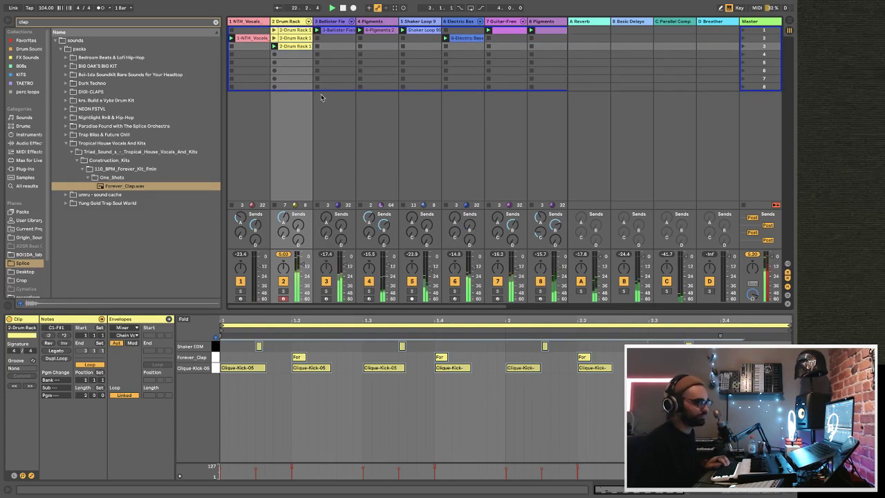
- Open the NTH_Vocals clip, replay the beat from the start, and hide the browser
{"action": "scroll", "coordinate": [331, 113], "scroll_direction": "right", "scroll_amount": 5}
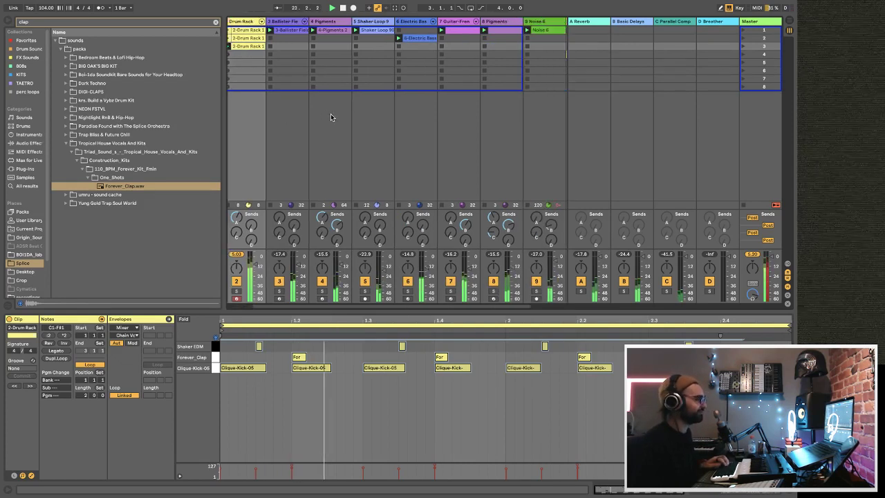
{"action": "scroll", "coordinate": [331, 114], "scroll_direction": "left", "scroll_amount": 5}
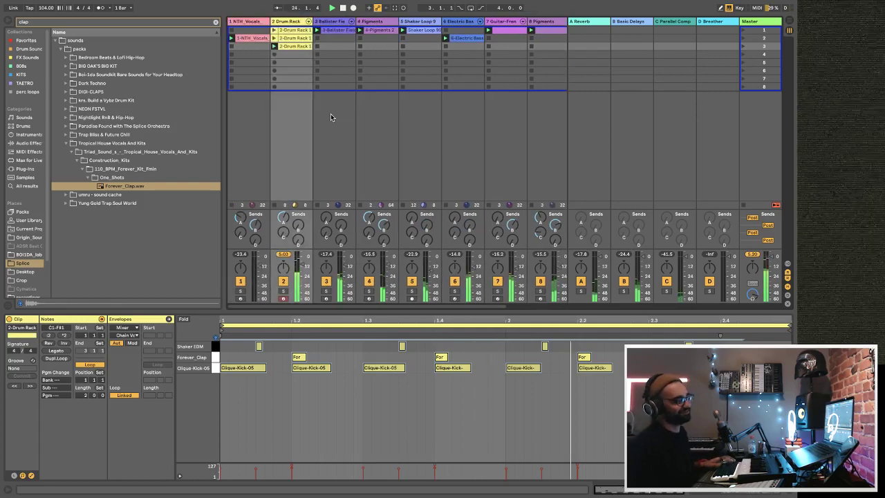
{"action": "left_click", "coordinate": [259, 39]}
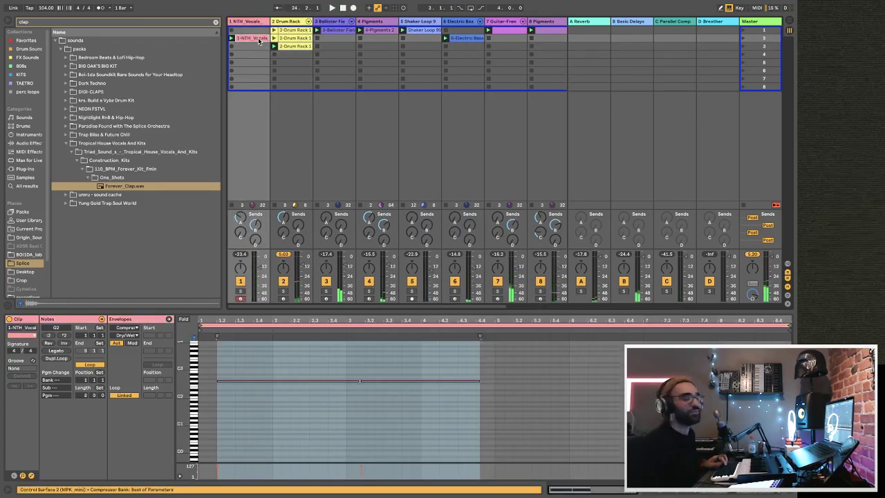
{"action": "key", "text": "space"}
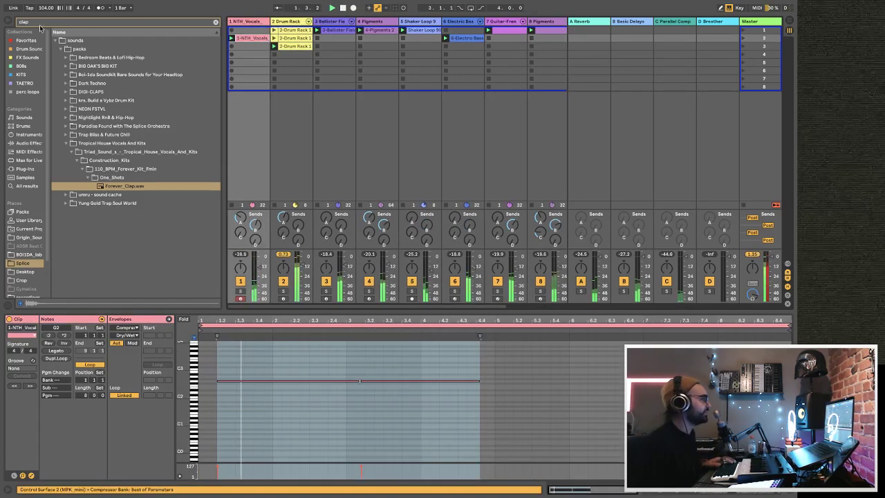
{"action": "left_click", "coordinate": [5, 23]}
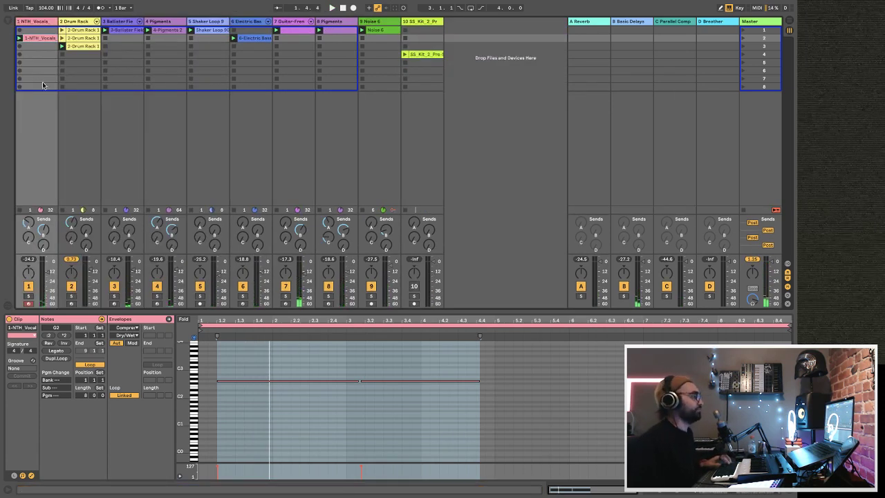
- Copy the Ballister Field Bells clip from Session View to bar 1 of its Arrangement track
{"action": "left_click", "coordinate": [119, 30]}
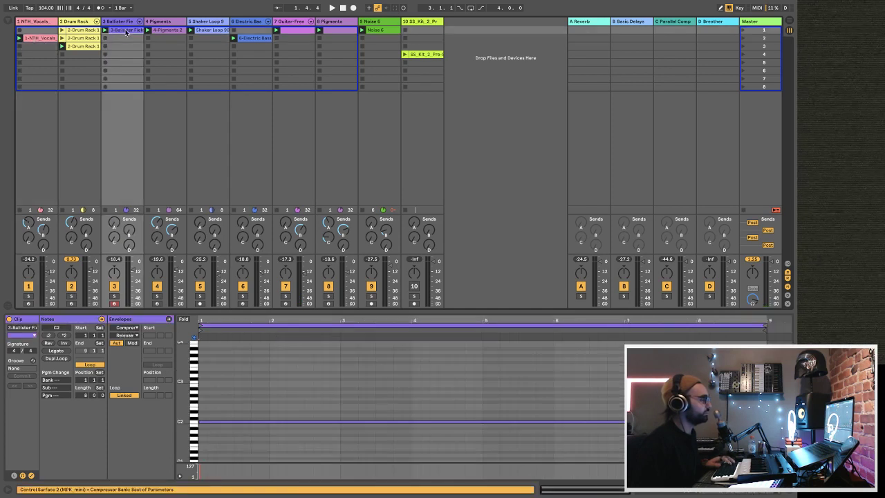
{"action": "key", "text": "Tab"}
{"action": "left_click_drag", "start_coordinate": [128, 31], "coordinate": [230, 122]}
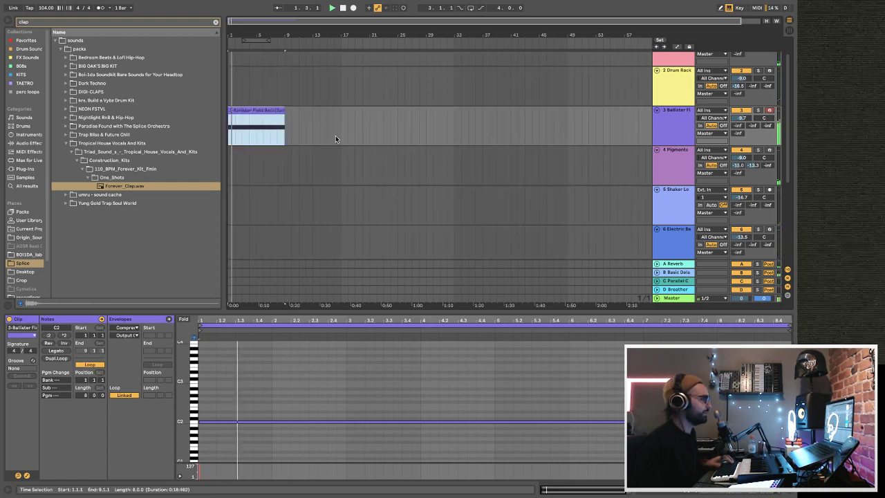
- Copy the first Drum Rack clip to bar 1 of the Arrangement and duplicate it three times to fill eight bars
{"action": "key", "text": "Tab"}
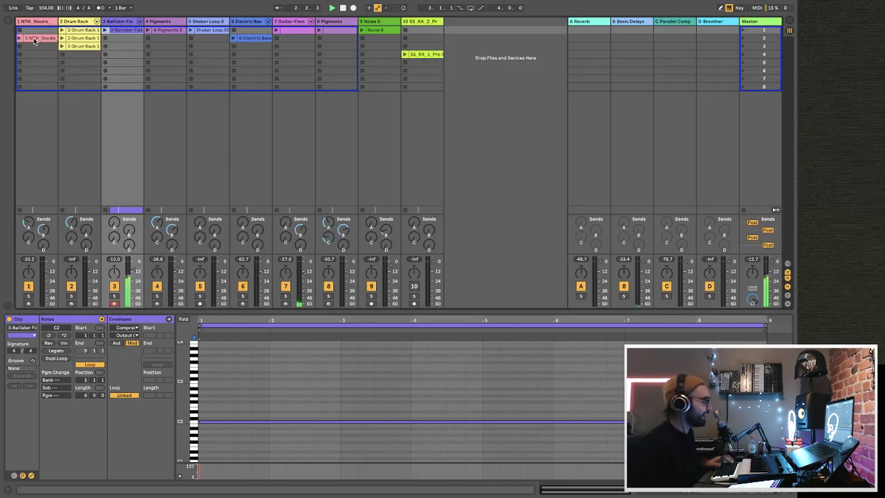
{"action": "key", "text": "Tab"}
{"action": "left_click_drag", "start_coordinate": [72, 32], "coordinate": [232, 90]}
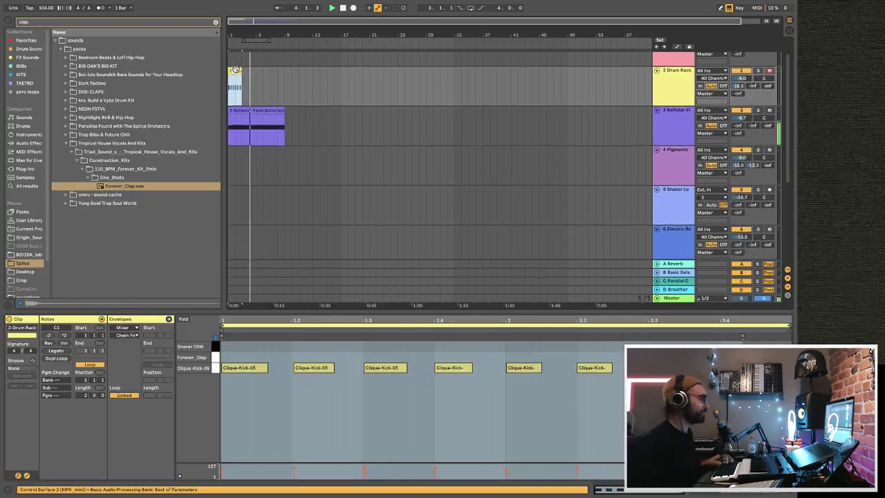
{"action": "key", "text": "ctrl+d"}
{"action": "key", "text": "ctrl+d"}
{"action": "key", "text": "ctrl+d"}
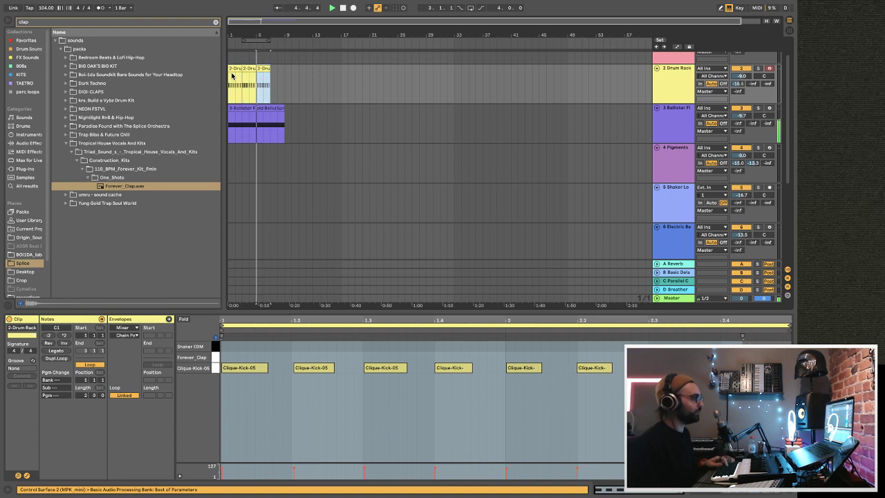
{"action": "scroll", "coordinate": [235, 79], "scroll_direction": "up", "scroll_amount": 2}
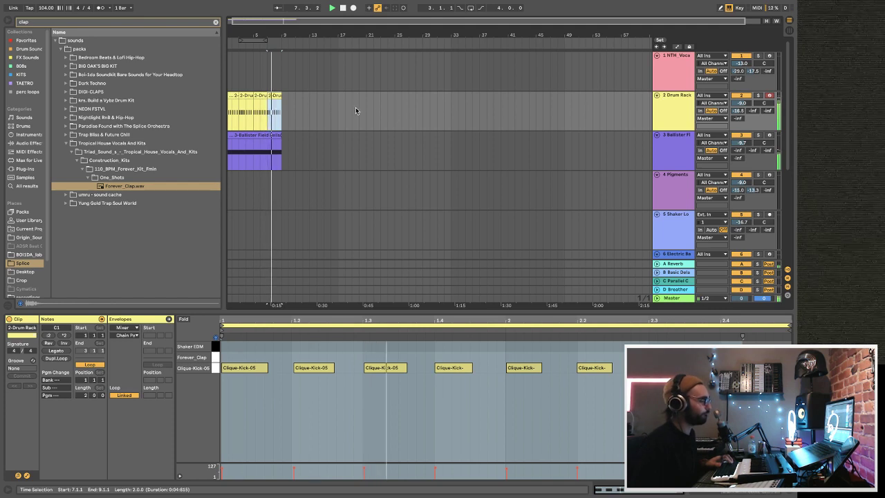
- Copy the NTH_Vocals clip from Session View to bar 1 of its Arrangement track
{"action": "key", "text": "Tab"}
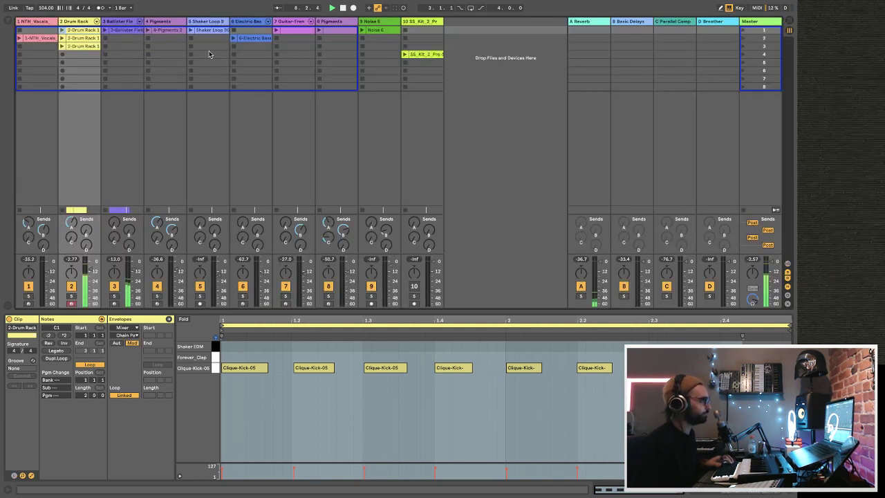
{"action": "left_click", "coordinate": [40, 38]}
{"action": "key", "text": "Tab"}
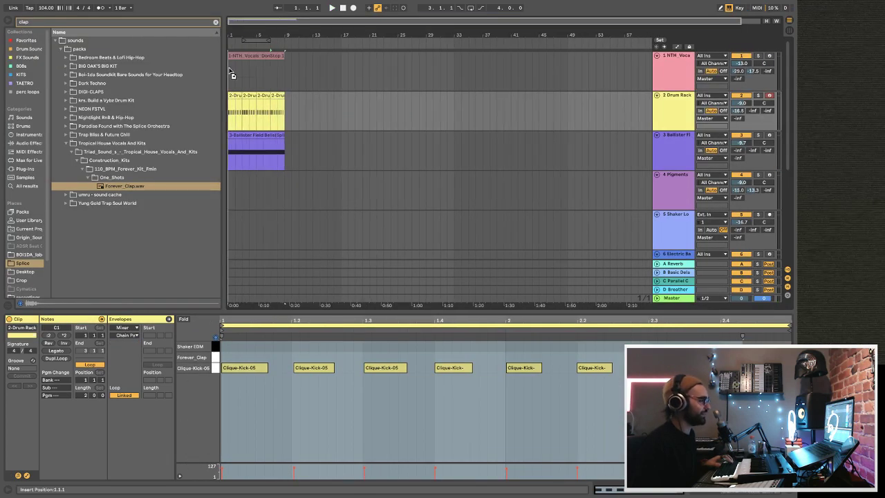
{"action": "left_click", "coordinate": [232, 73]}
{"action": "scroll", "coordinate": [231, 73], "scroll_direction": "up", "scroll_amount": 5}
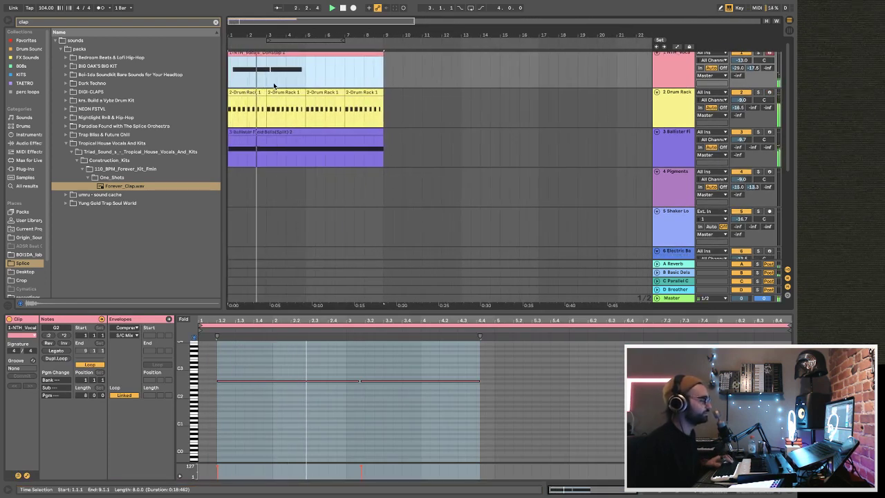
{"action": "scroll", "coordinate": [309, 112], "scroll_direction": "up", "scroll_amount": 2}
- Copy the 4-Pigments 2 clip to bar 5 of its Arrangement track and play the arrangement from there
{"action": "key", "text": "Tab"}
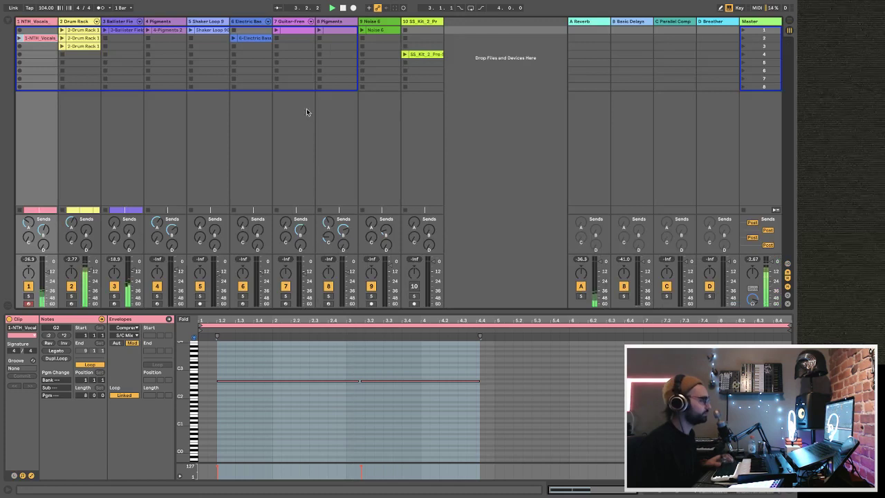
{"action": "left_click", "coordinate": [127, 31]}
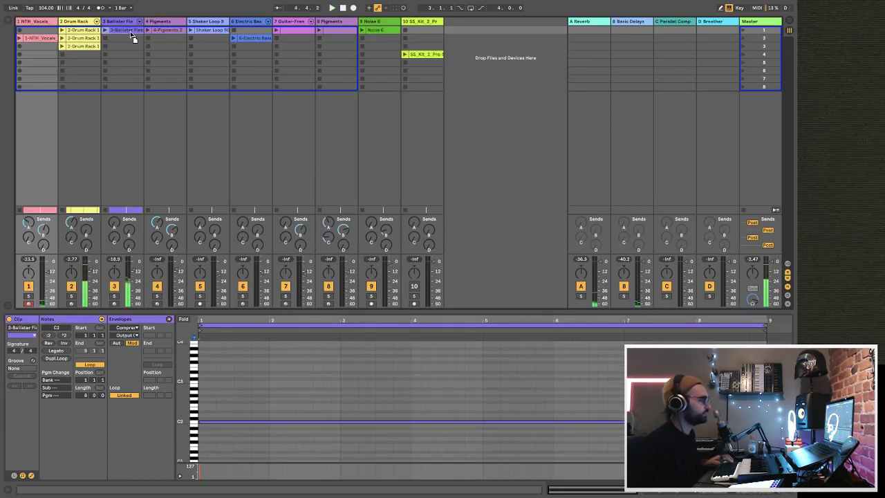
{"action": "left_click", "coordinate": [133, 38]}
{"action": "left_click_drag", "start_coordinate": [164, 34], "coordinate": [308, 191]}
{"action": "key", "text": "Tab"}
{"action": "left_click", "coordinate": [304, 188]}
{"action": "key", "text": "space"}
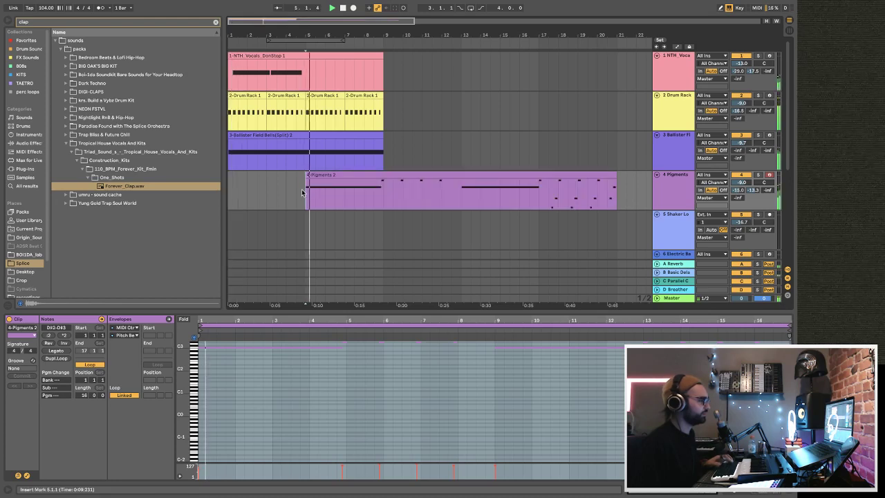
- Duplicate the eight bars of Drum Rack and Ballister Field Bells clips so both tracks run to bar 17
{"action": "left_click", "coordinate": [296, 135]}
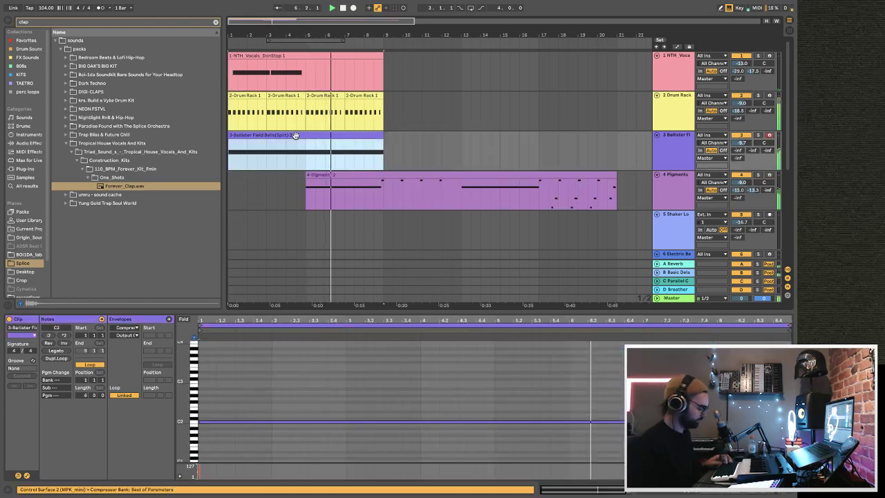
{"action": "left_click", "coordinate": [364, 95], "text": "shift"}
{"action": "key", "text": "ctrl+d"}
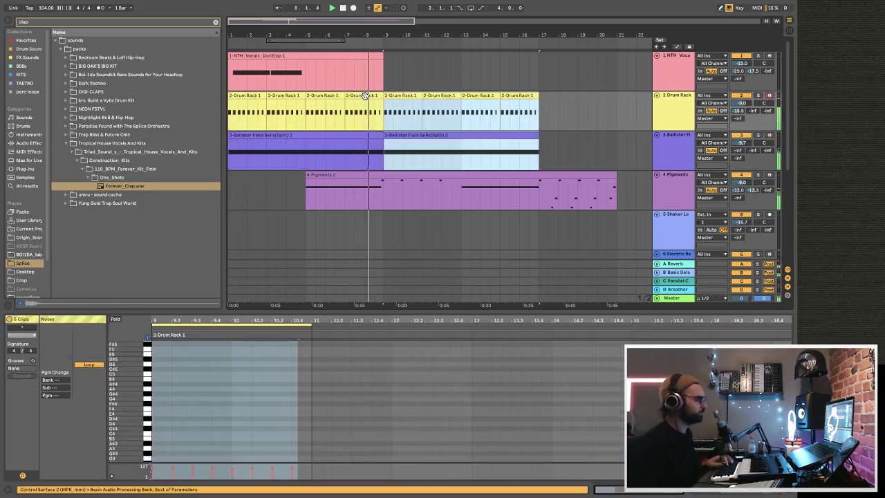
- Select the second Ballister Field Bells clip and replay the arrangement from bar 9
{"action": "left_click", "coordinate": [415, 137]}
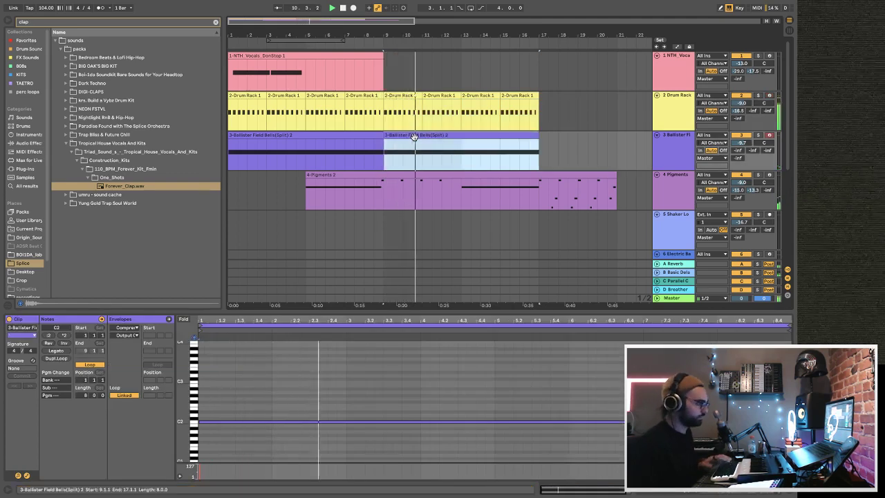
{"action": "scroll", "coordinate": [415, 138], "scroll_direction": "down", "scroll_amount": 1}
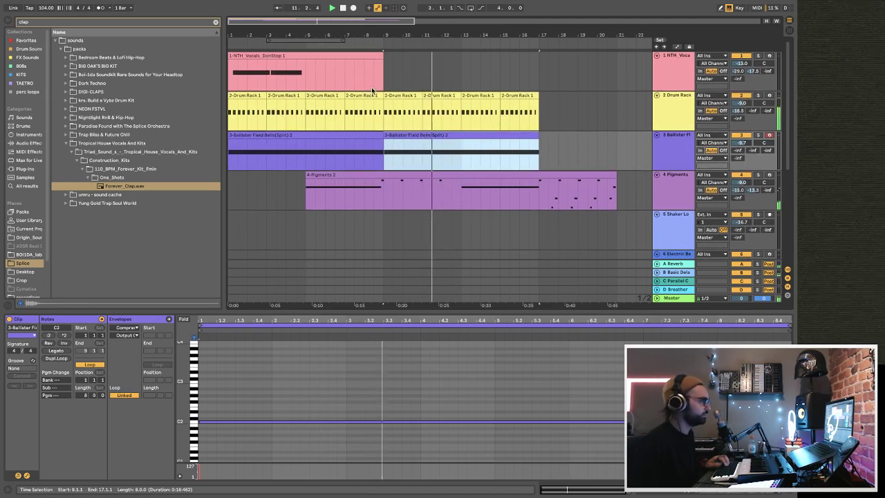
{"action": "scroll", "coordinate": [372, 89], "scroll_direction": "down", "scroll_amount": 3}
{"action": "scroll", "coordinate": [372, 92], "scroll_direction": "up", "scroll_amount": 3}
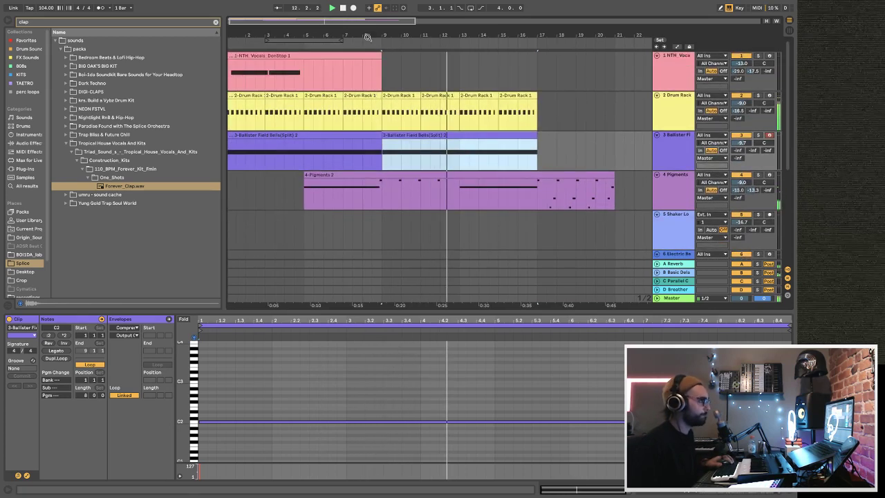
{"action": "scroll", "coordinate": [360, 150], "scroll_direction": "up", "scroll_amount": 4}
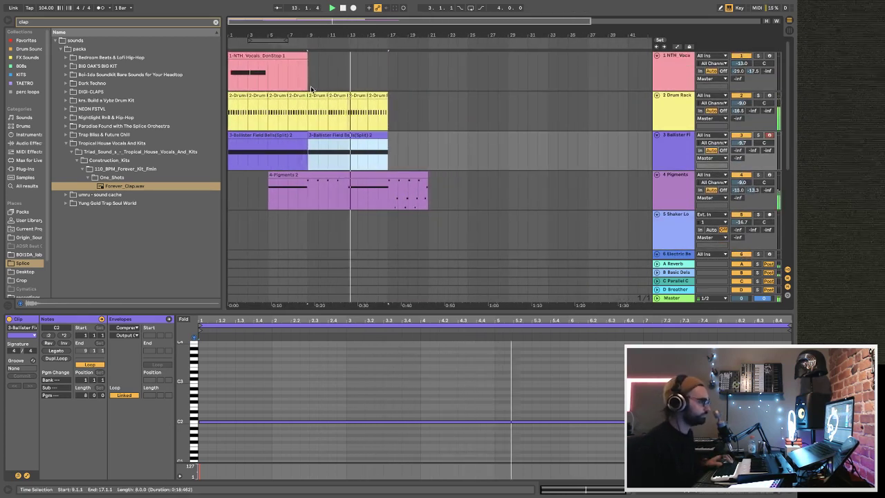
{"action": "key", "text": "space"}
{"action": "key", "text": "space"}
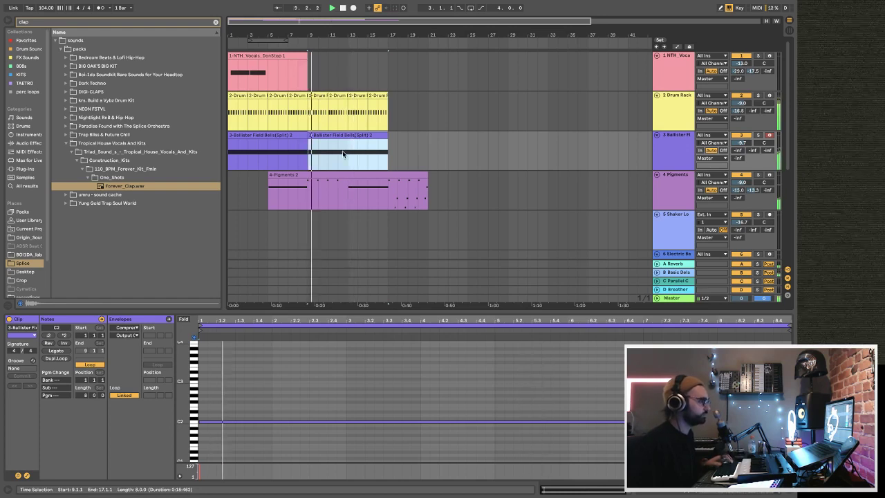
- Copy the Shaker Loop clip to bar 13 of the Arrangement and duplicate it three times to reach bar 21
{"action": "key", "text": "Tab"}
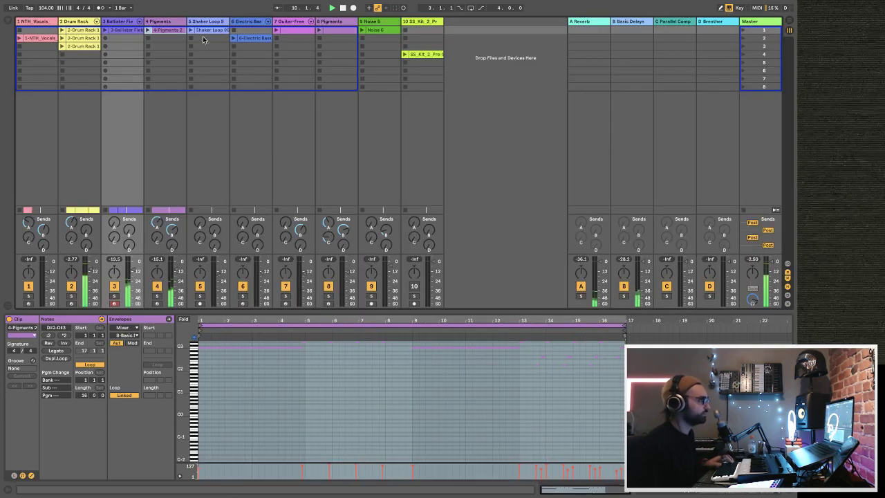
{"action": "key", "text": "Tab"}
{"action": "left_click_drag", "start_coordinate": [339, 66], "coordinate": [354, 224]}
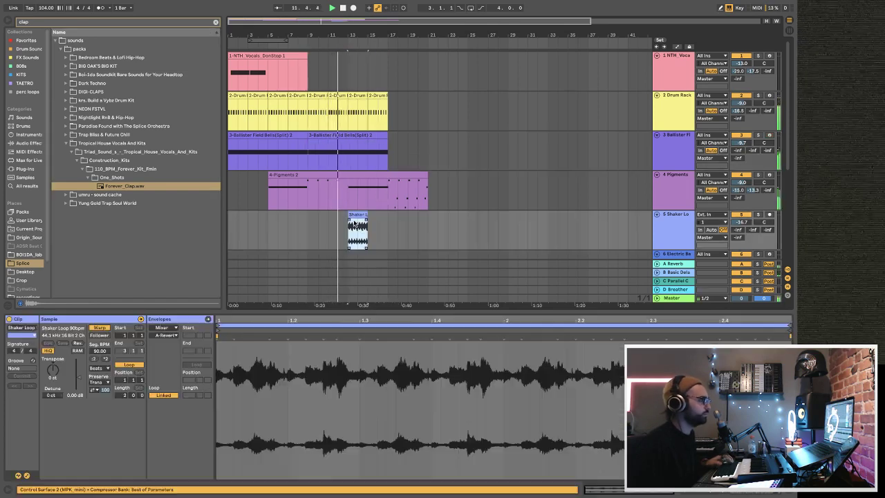
{"action": "key", "text": "ctrl+d"}
{"action": "key", "text": "ctrl+d"}
{"action": "key", "text": "ctrl+d"}
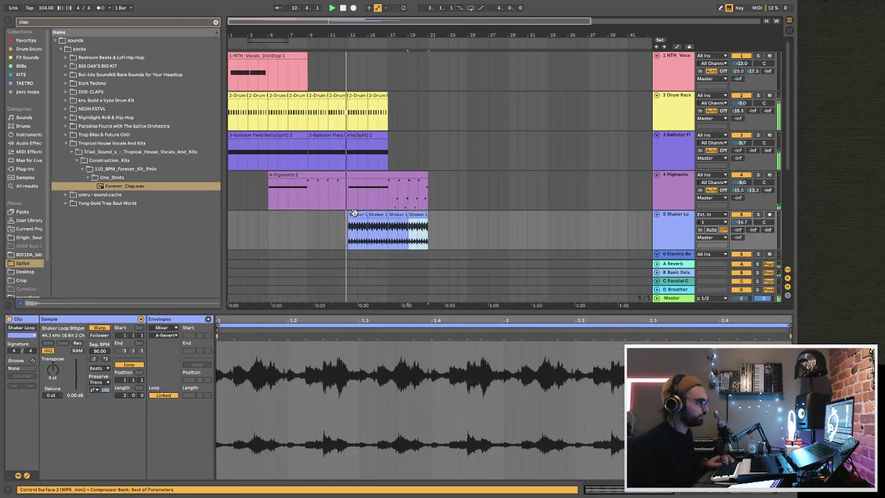
- Duplicate the last Ballister Field Bells clip and Drum Rack clips so both tracks extend to bar 25
{"action": "left_click", "coordinate": [346, 145]}
{"action": "key", "text": "ctrl+d"}
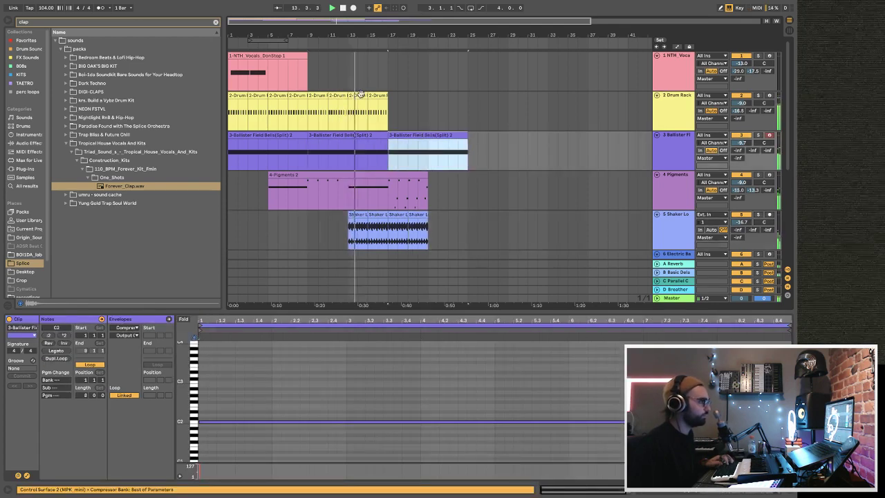
{"action": "left_click", "coordinate": [359, 94]}
{"action": "left_click", "coordinate": [374, 94], "text": "shift"}
{"action": "key", "text": "ctrl+d"}
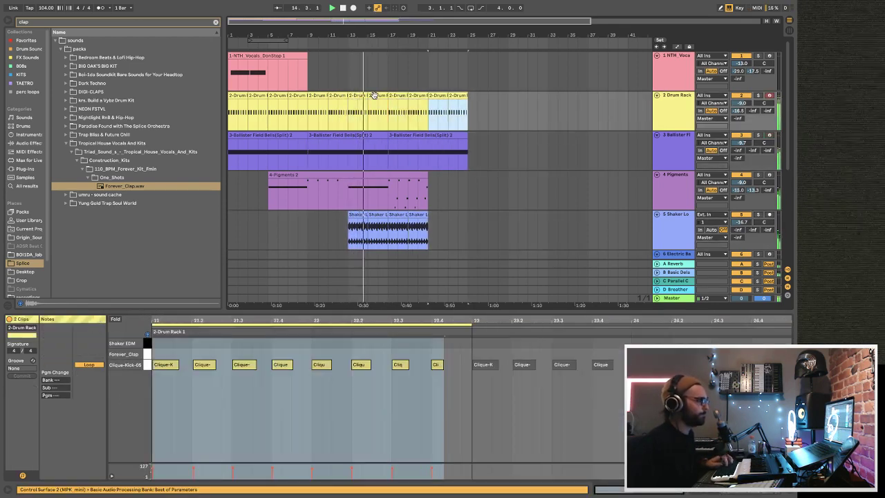
- Duplicate the four Shaker Loop clips to bar 29 and the 4-Pigments 2 clip to bar 37
{"action": "left_click", "coordinate": [361, 217]}
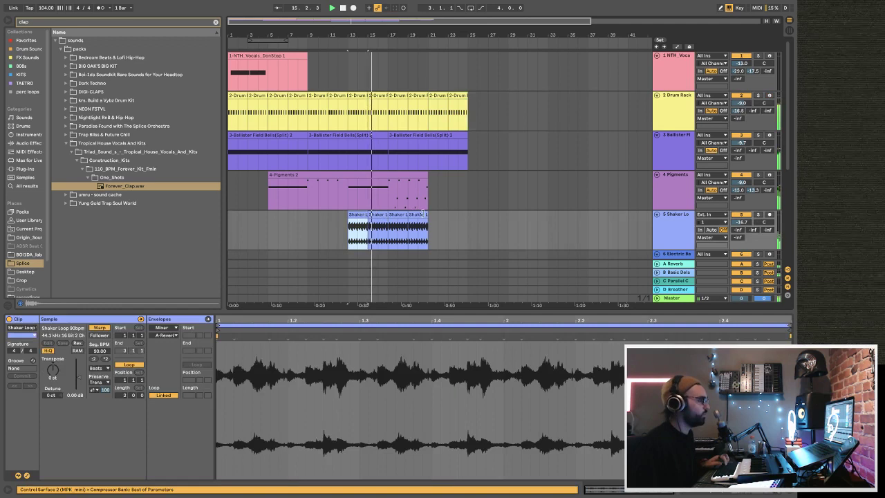
{"action": "left_click", "coordinate": [422, 216], "text": "shift"}
{"action": "key", "text": "ctrl+d"}
{"action": "left_click", "coordinate": [393, 175]}
{"action": "key", "text": "ctrl+d"}
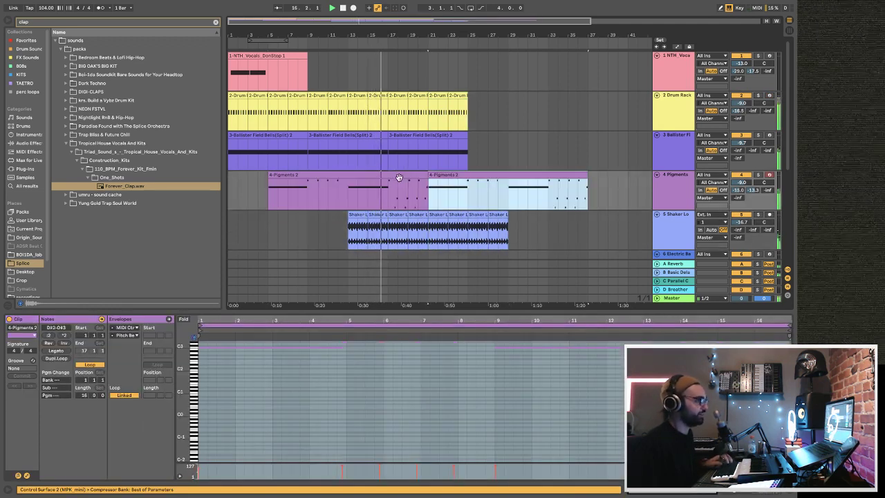
{"action": "scroll", "coordinate": [397, 181], "scroll_direction": "right", "scroll_amount": 3}
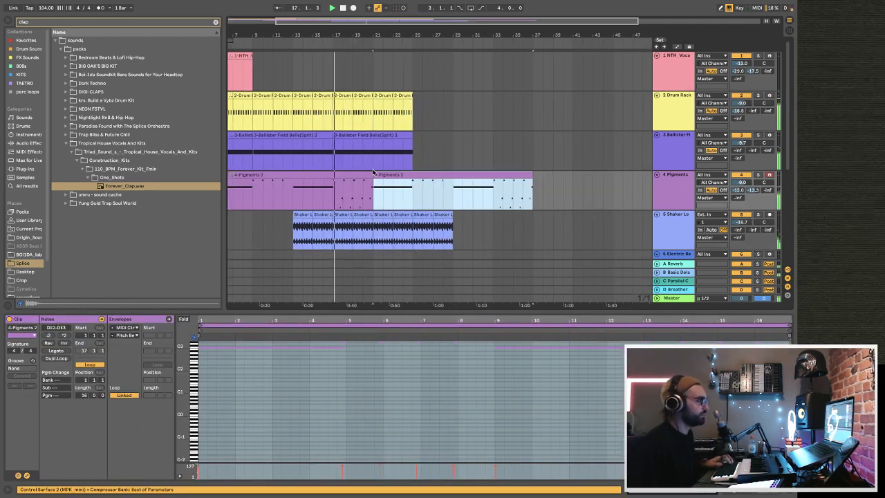
- Copy the guitar clip from Session View to bar 21 of its Arrangement track
{"action": "key", "text": "Tab"}
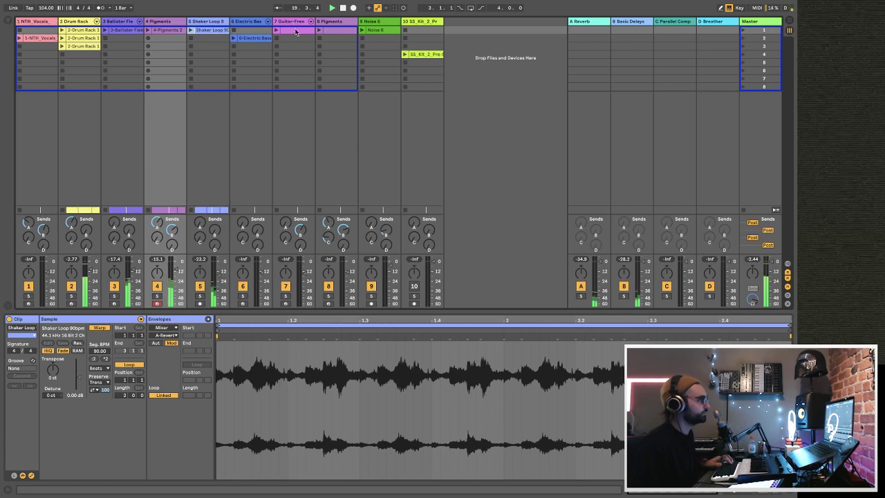
{"action": "key", "text": "Tab"}
{"action": "left_click_drag", "start_coordinate": [453, 191], "coordinate": [376, 191]}
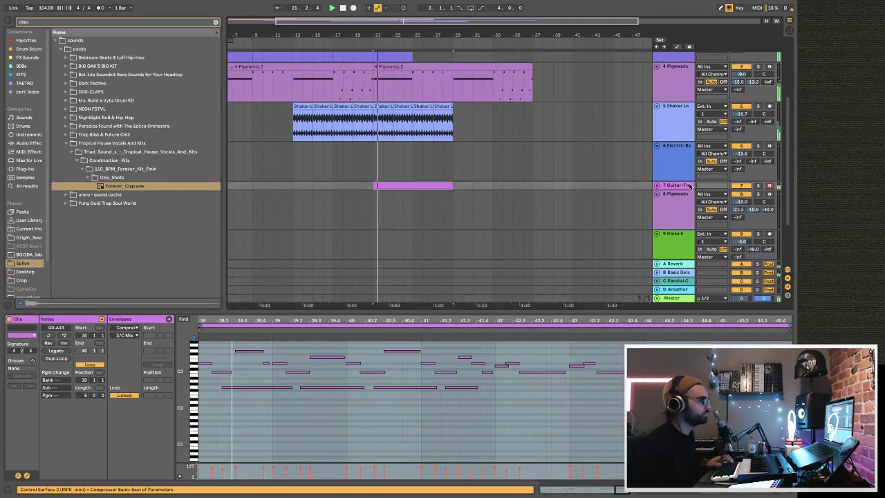
- Unfold the guitar track in the Arrangement and raise its volume to -17.0 dB
{"action": "left_click", "coordinate": [657, 185]}
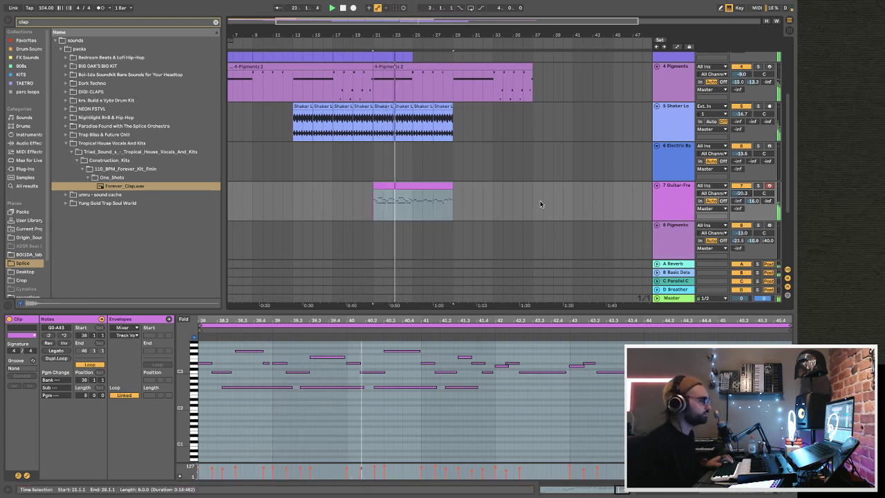
{"action": "left_click_drag", "start_coordinate": [743, 201], "coordinate": [742, 196]}
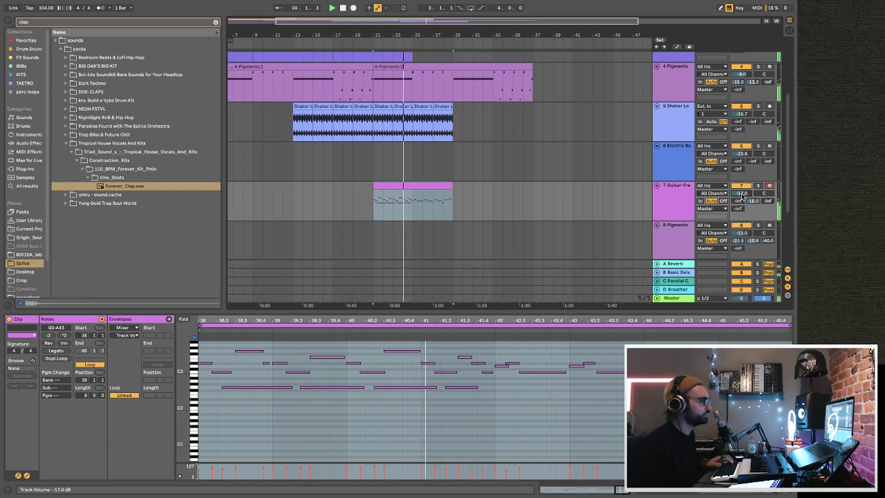
{"action": "left_click", "coordinate": [412, 187]}
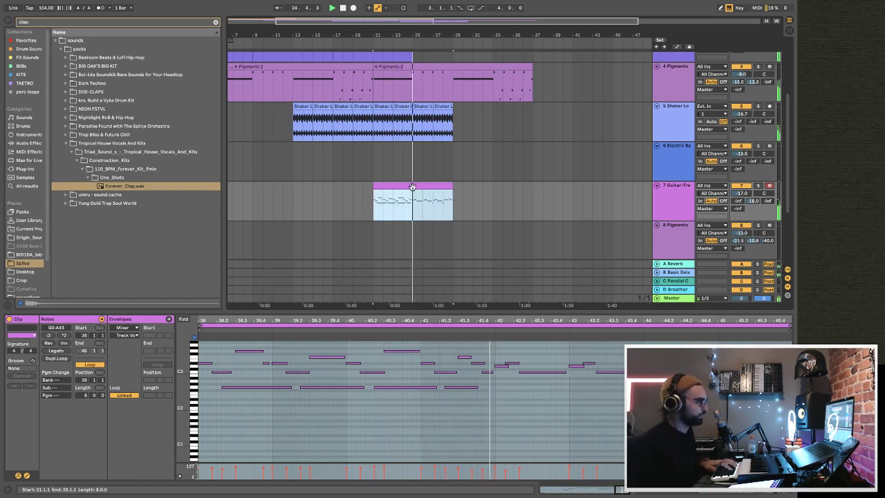
- Show automation lanes and switch the Drum Rack's Speaker On automation off from bar 21 to bar 25
{"action": "scroll", "coordinate": [385, 125], "scroll_direction": "up", "scroll_amount": 3}
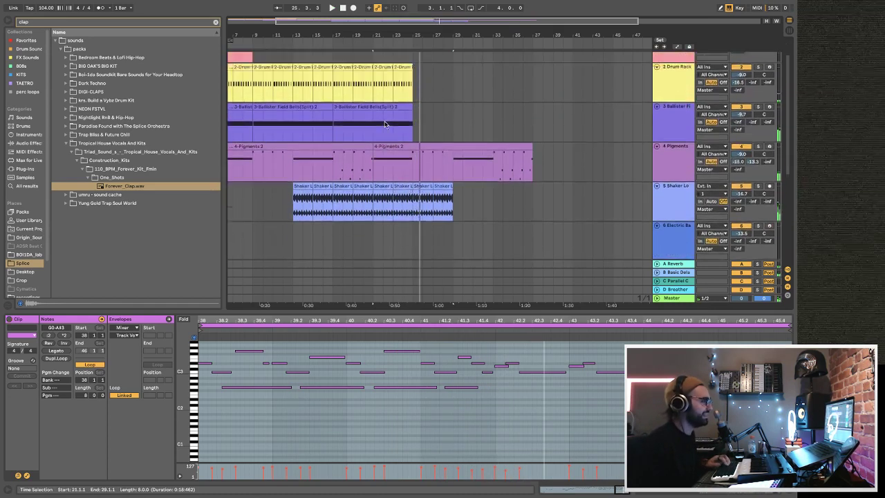
{"action": "scroll", "coordinate": [385, 124], "scroll_direction": "up", "scroll_amount": 1}
{"action": "left_click", "coordinate": [384, 122]}
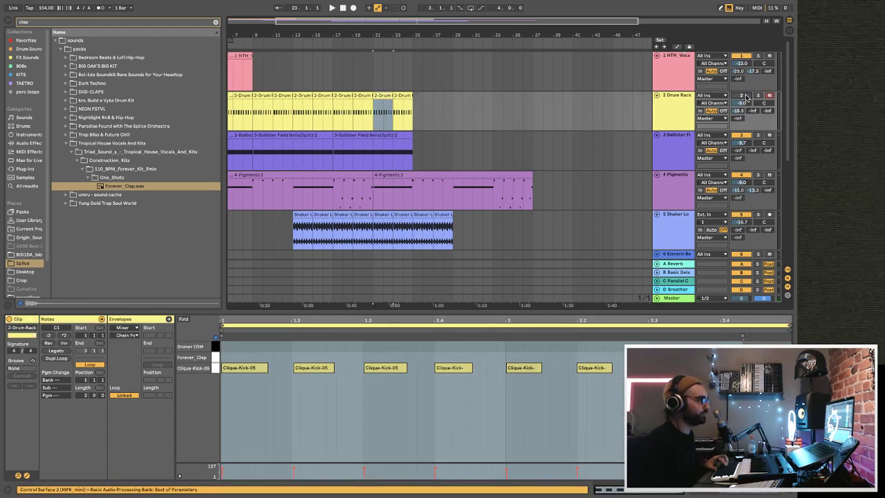
{"action": "left_click", "coordinate": [677, 47]}
{"action": "left_click", "coordinate": [389, 115], "text": "shift"}
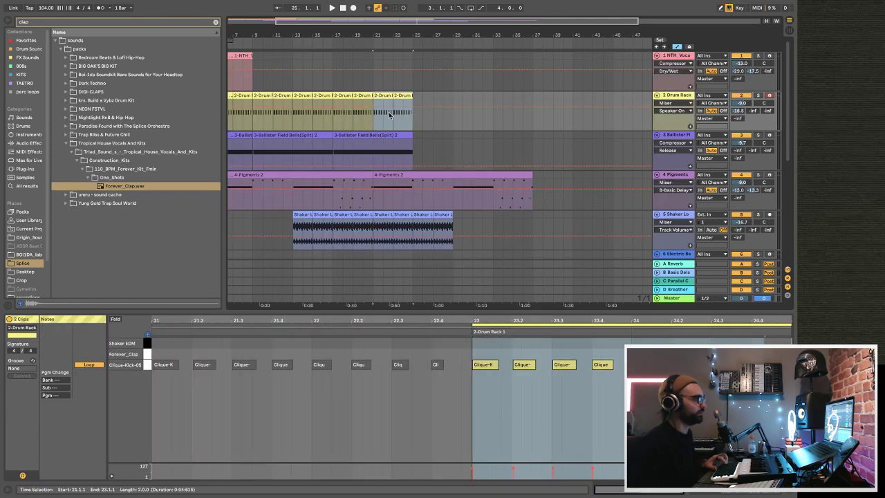
- Duplicate the two muted Drum Rack clips at bars 21–25 out to bar 29 and reactivate the guitar clip
{"action": "left_click", "coordinate": [368, 122]}
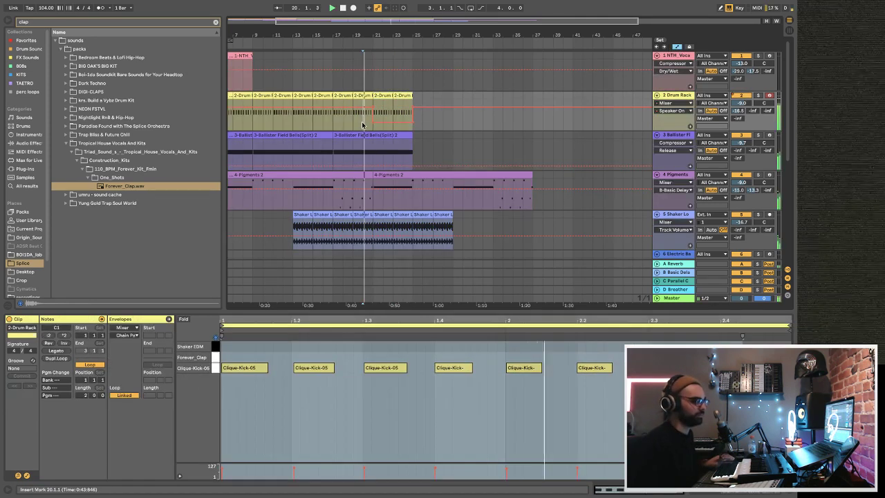
{"action": "scroll", "coordinate": [368, 122], "scroll_direction": "down", "scroll_amount": 1}
{"action": "scroll", "coordinate": [395, 131], "scroll_direction": "down", "scroll_amount": 3}
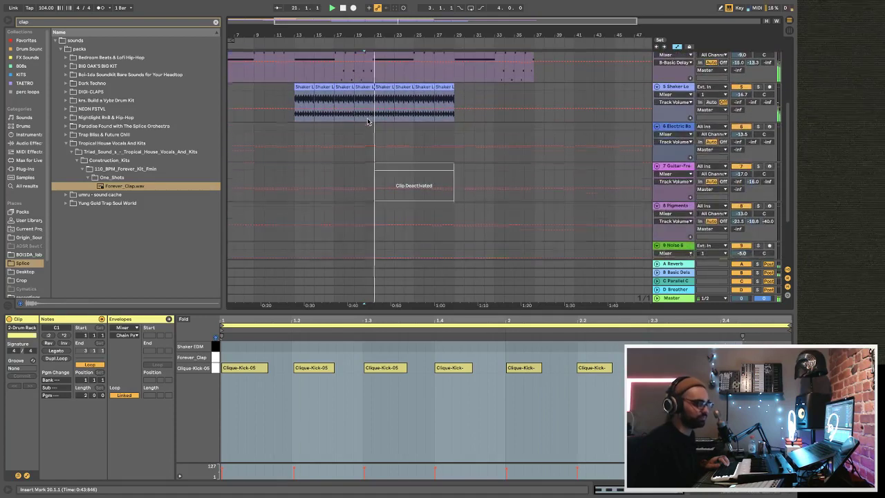
{"action": "scroll", "coordinate": [419, 143], "scroll_direction": "up", "scroll_amount": 3}
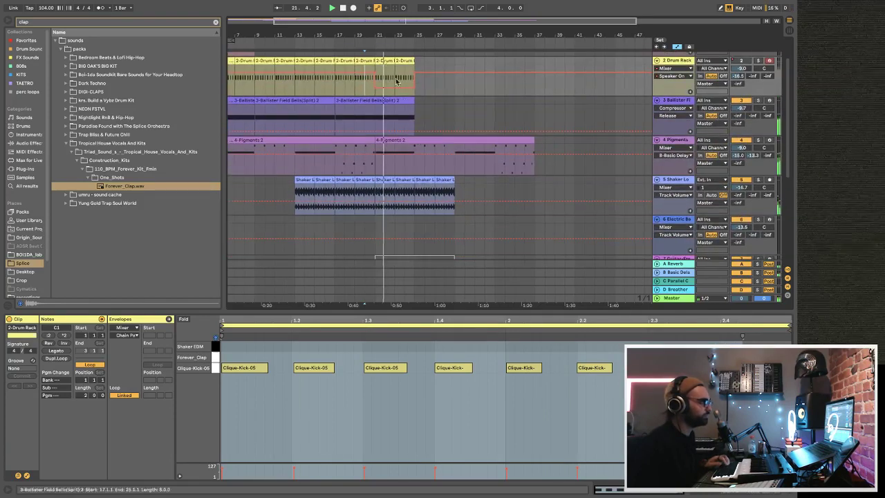
{"action": "key", "text": "ctrl+d"}
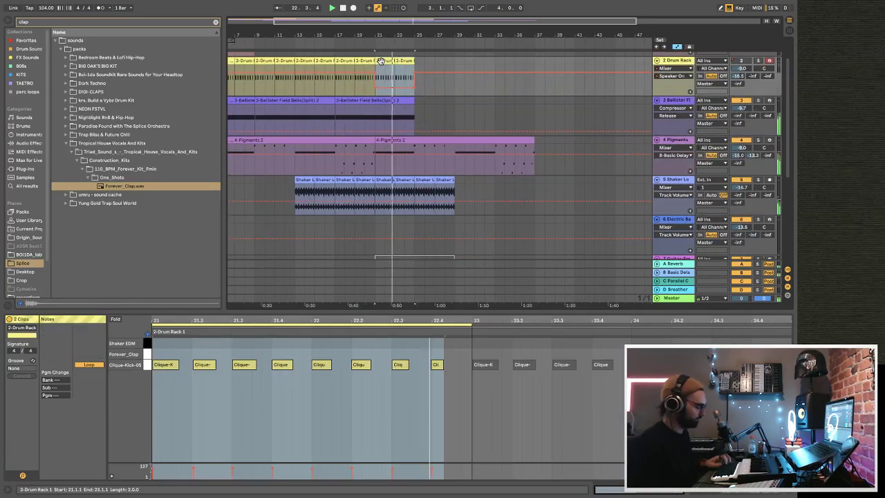
{"action": "scroll", "coordinate": [433, 169], "scroll_direction": "down", "scroll_amount": 2}
{"action": "left_click", "coordinate": [412, 193]}
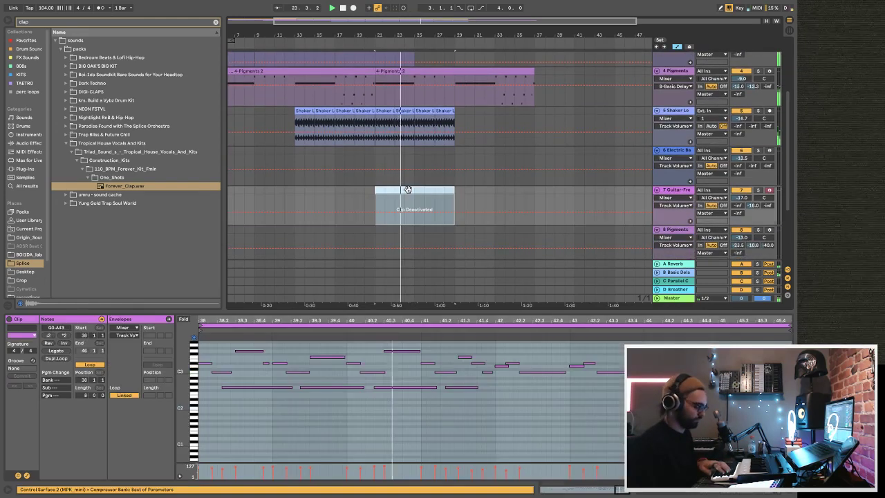
{"action": "scroll", "coordinate": [408, 175], "scroll_direction": "up", "scroll_amount": 3}
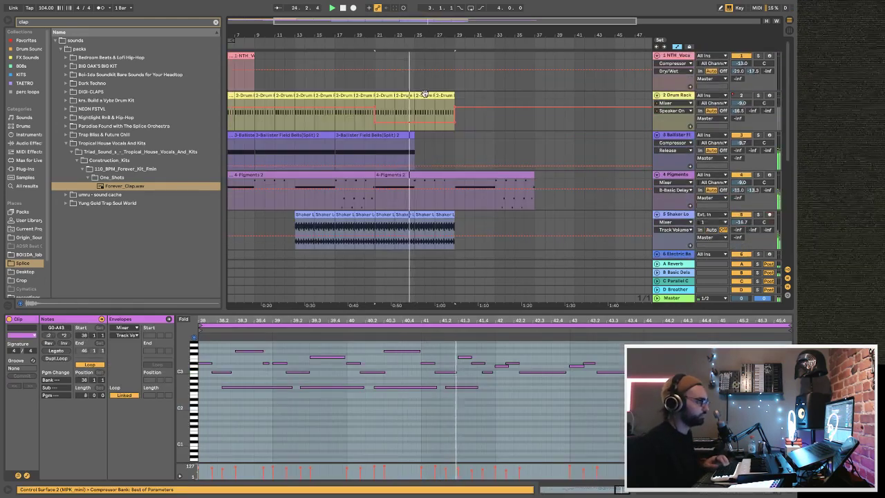
{"action": "left_click", "coordinate": [426, 95]}
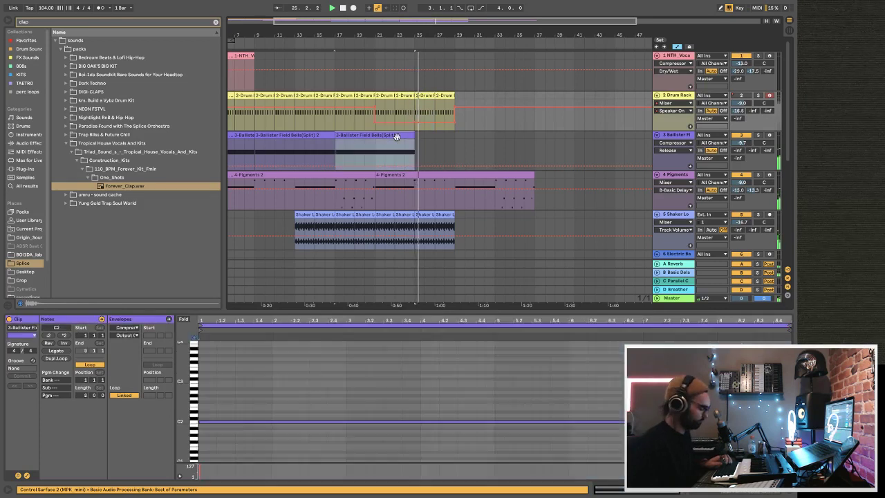
- Duplicate the last Ballister Field Bells clip and move the copy to bar 29, leaving bars 25–29 empty
{"action": "left_click", "coordinate": [403, 137]}
{"action": "key", "text": "ctrl+d"}
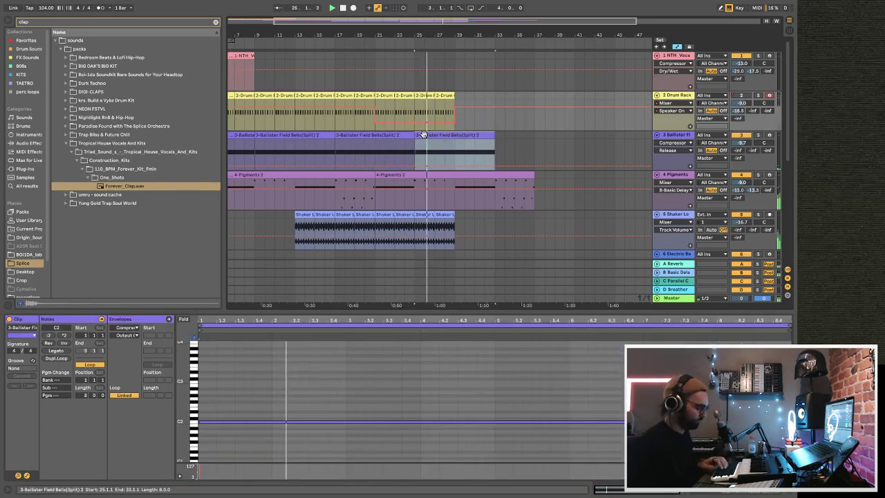
{"action": "key", "text": "0"}
{"action": "left_click_drag", "start_coordinate": [432, 137], "coordinate": [471, 136]}
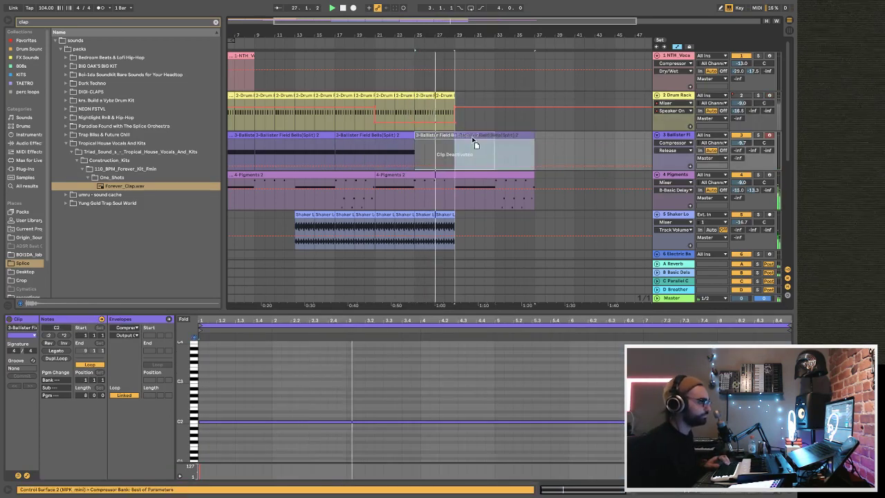
{"action": "key", "text": "0"}
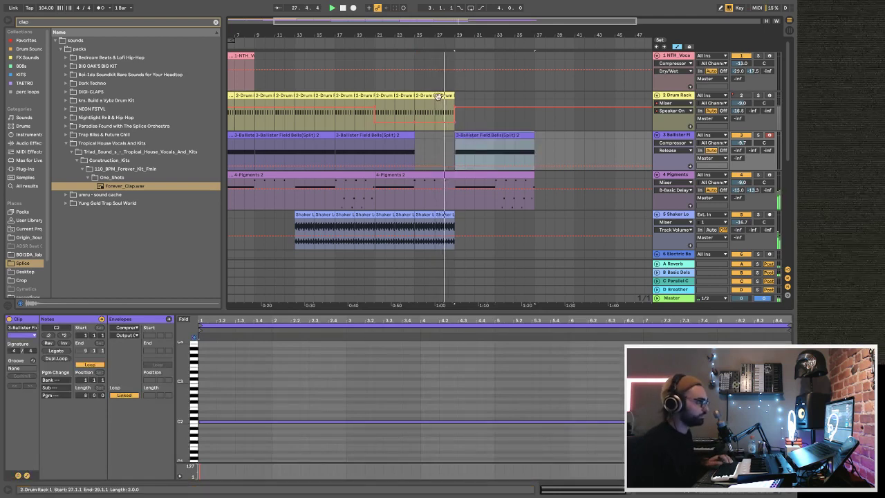
- Copy the Drum Rack clip with kick and Shaker EDM notes from Session View to bar 29 of its Arrangement track
{"action": "left_click", "coordinate": [366, 95]}
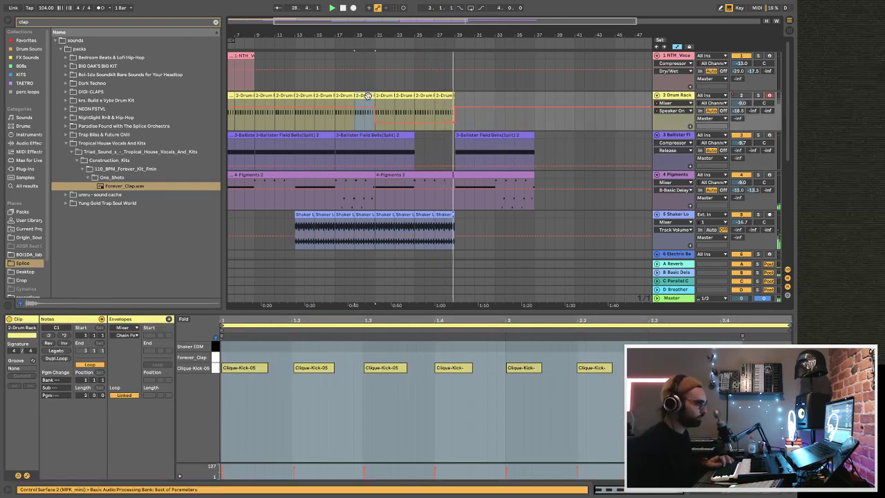
{"action": "key", "text": "Tab"}
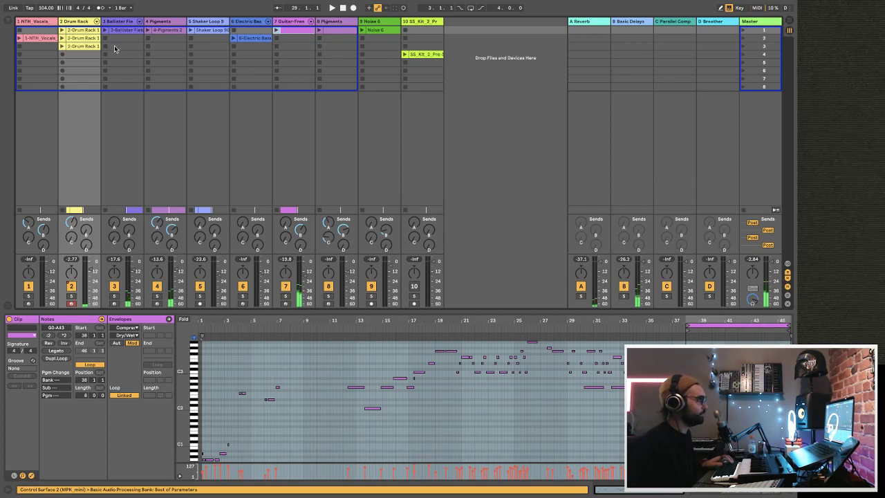
{"action": "key", "text": "Tab"}
{"action": "left_click", "coordinate": [456, 122]}
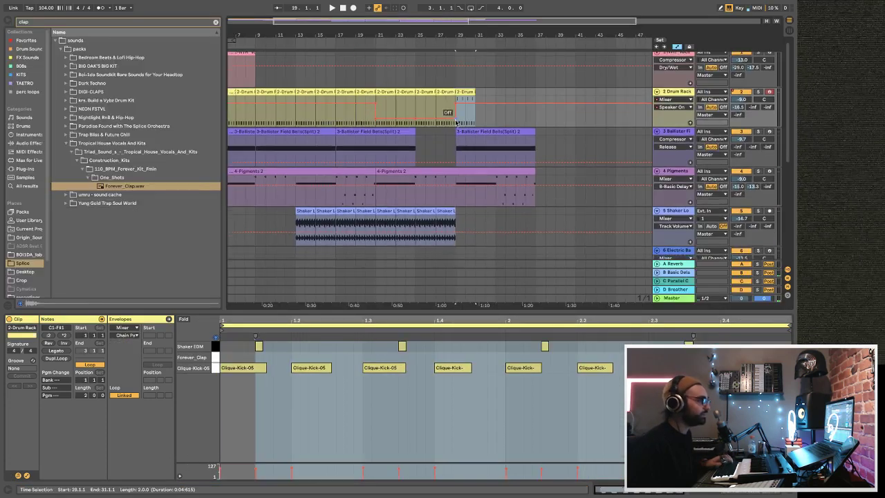
{"action": "left_click", "coordinate": [446, 145]}
{"action": "key", "text": "Tab"}
{"action": "key", "text": "Tab"}
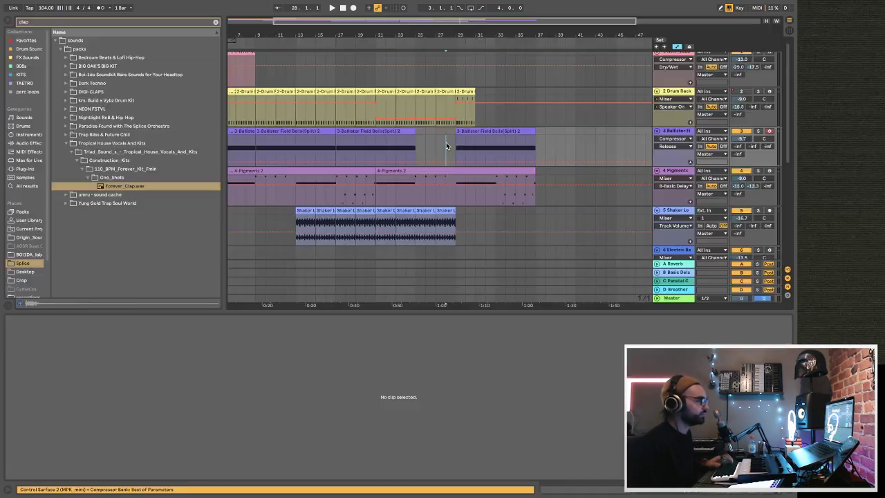
- Duplicate the last Shaker Loop clip four times so the track extends to bar 37
{"action": "left_click", "coordinate": [441, 212]}
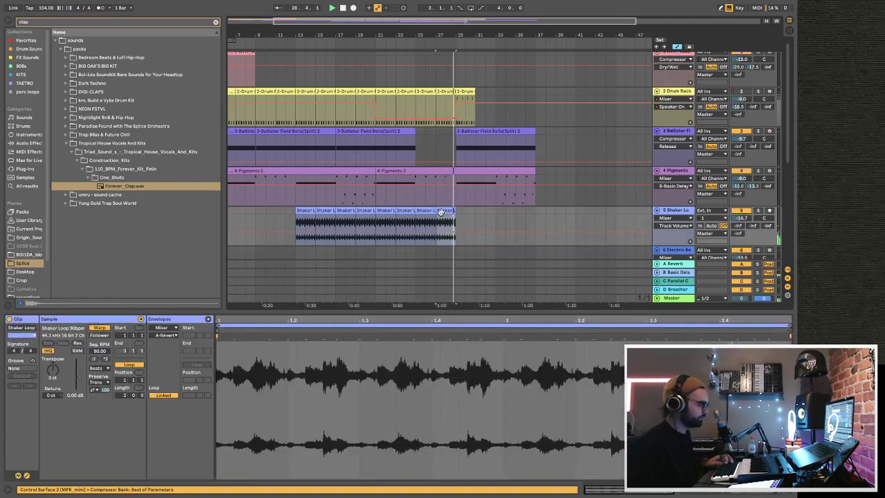
{"action": "scroll", "coordinate": [440, 214], "scroll_direction": "down", "scroll_amount": 3}
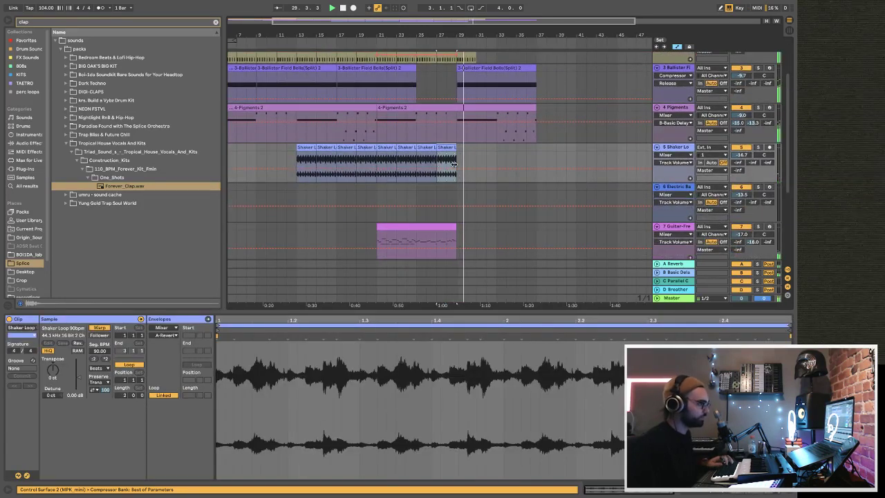
{"action": "key", "text": "ctrl+d"}
{"action": "key", "text": "ctrl+d"}
{"action": "key", "text": "ctrl+d"}
{"action": "key", "text": "ctrl+d"}
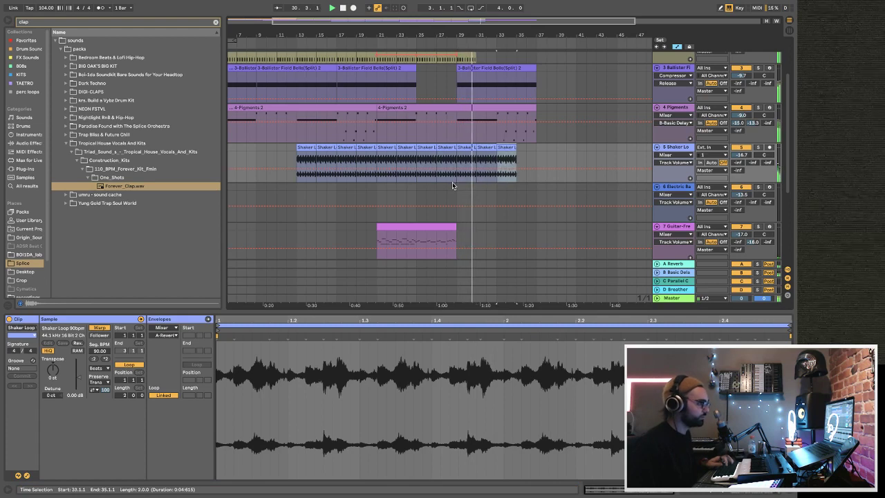
- Duplicate the Drum Rack clip at bar 29 until the track is filled to bar 37
{"action": "scroll", "coordinate": [450, 173], "scroll_direction": "up", "scroll_amount": 3}
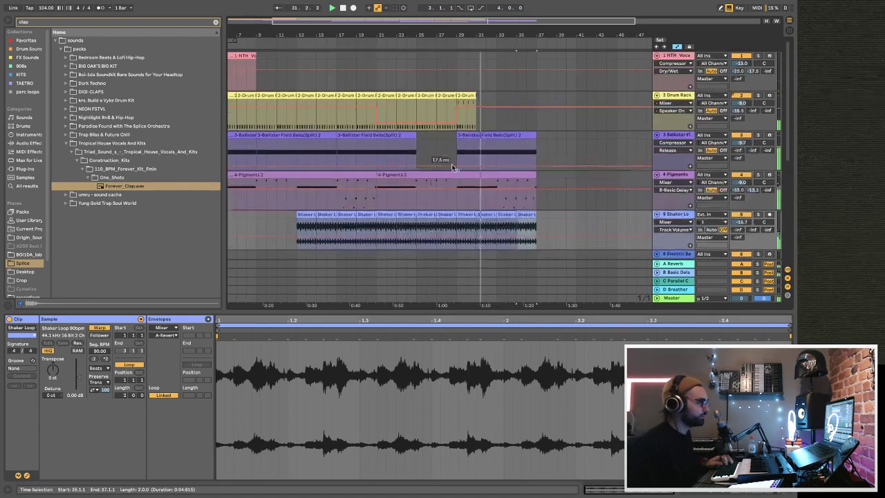
{"action": "left_click", "coordinate": [464, 96]}
{"action": "key", "text": "ctrl+d"}
{"action": "key", "text": "ctrl+d"}
{"action": "key", "text": "ctrl+d"}
{"action": "key", "text": "ctrl+d"}
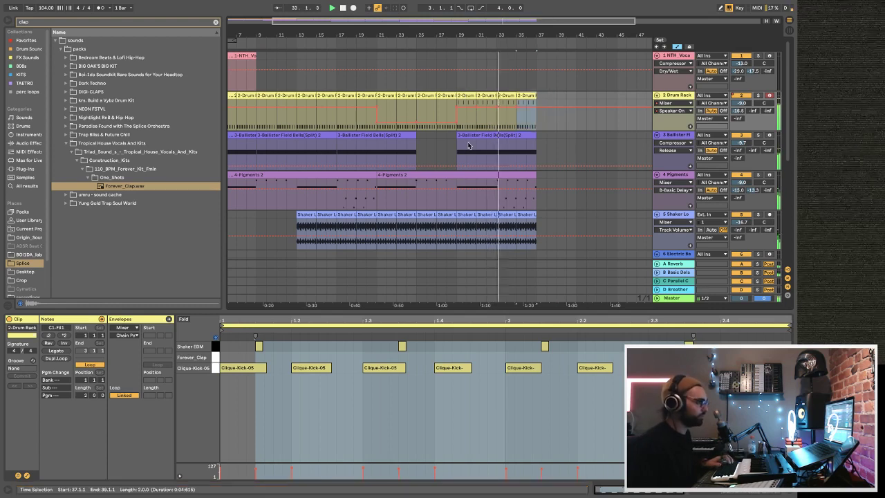
- Copy the Electric Bass clip from Session View to bar 29 of its Arrangement track and play from bar 28
{"action": "scroll", "coordinate": [477, 70], "scroll_direction": "down", "scroll_amount": 2}
{"action": "left_click_drag", "start_coordinate": [480, 38], "coordinate": [470, 29]}
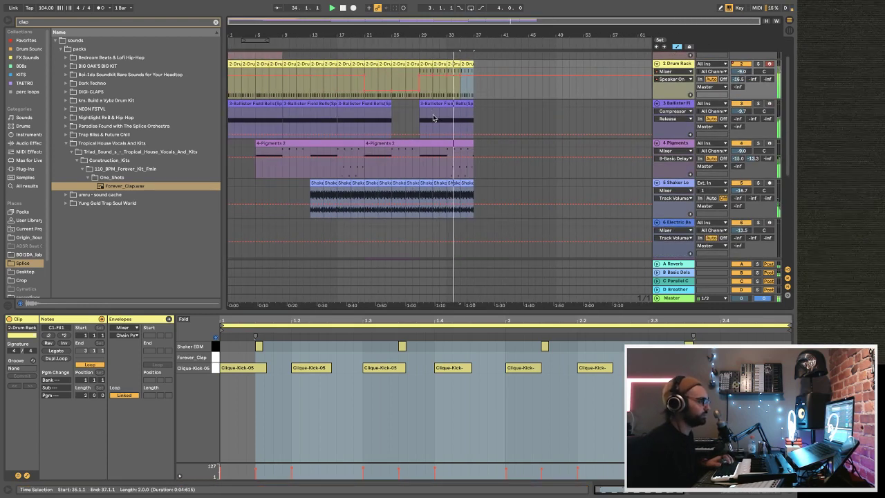
{"action": "key", "text": "Tab"}
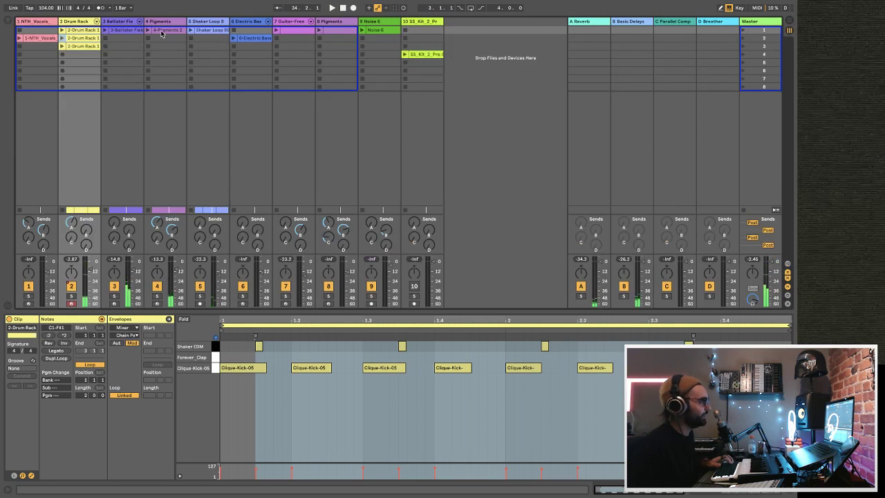
{"action": "left_click", "coordinate": [163, 30]}
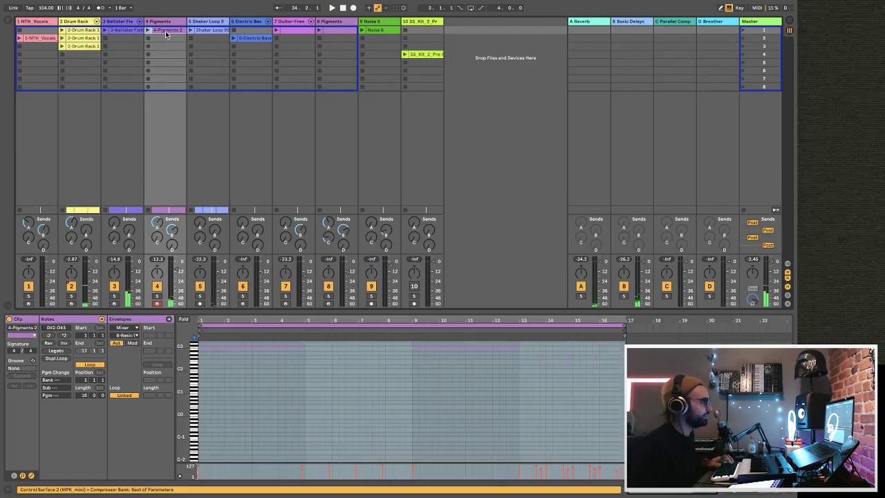
{"action": "left_click", "coordinate": [214, 32]}
{"action": "left_click", "coordinate": [246, 38]}
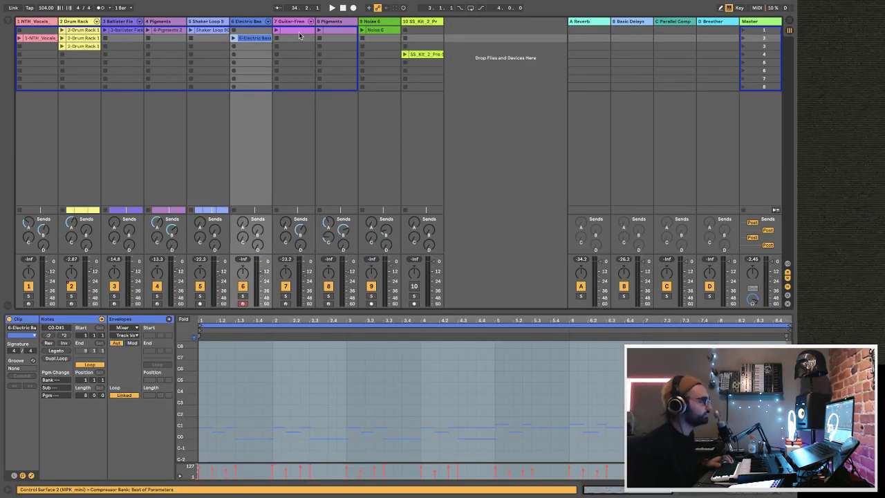
{"action": "key", "text": "Tab"}
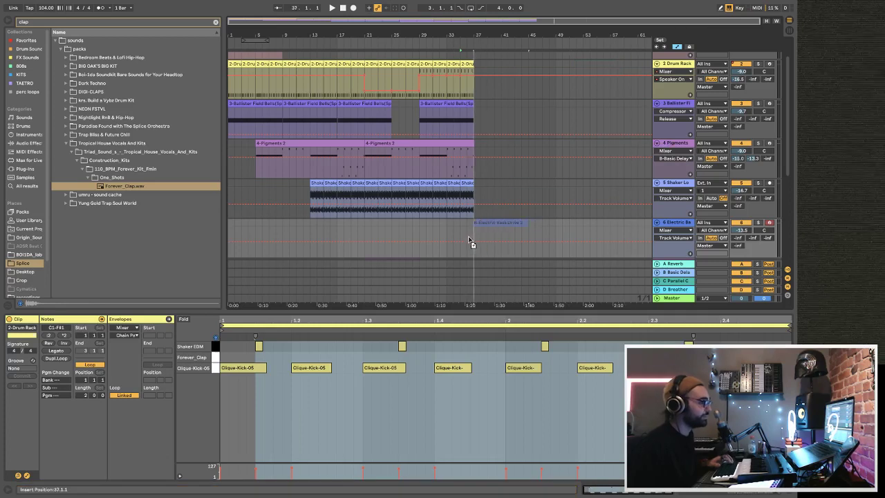
{"action": "left_click", "coordinate": [412, 228]}
{"action": "key", "text": "space"}
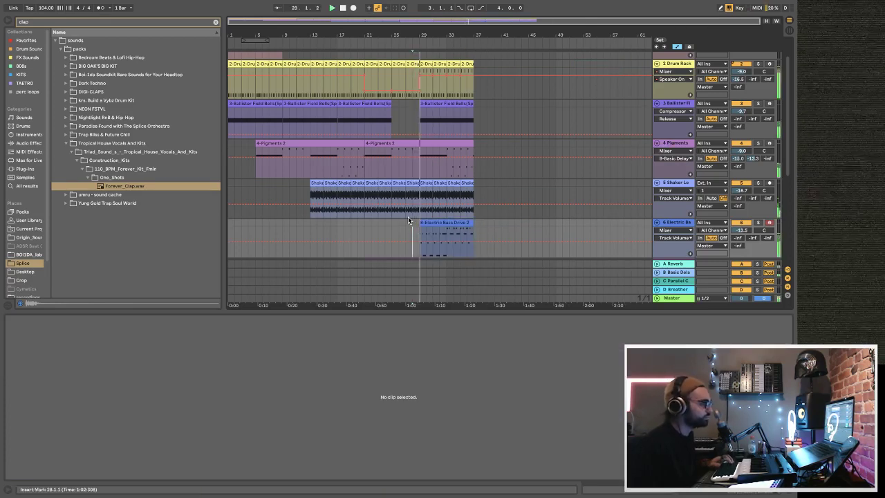
- Duplicate all clips in bars 29–37, from the Drum Rack through the Electric Bass track, to extend the section to bar 45
{"action": "scroll", "coordinate": [407, 216], "scroll_direction": "down", "scroll_amount": 5}
{"action": "scroll", "coordinate": [408, 208], "scroll_direction": "up", "scroll_amount": 7}
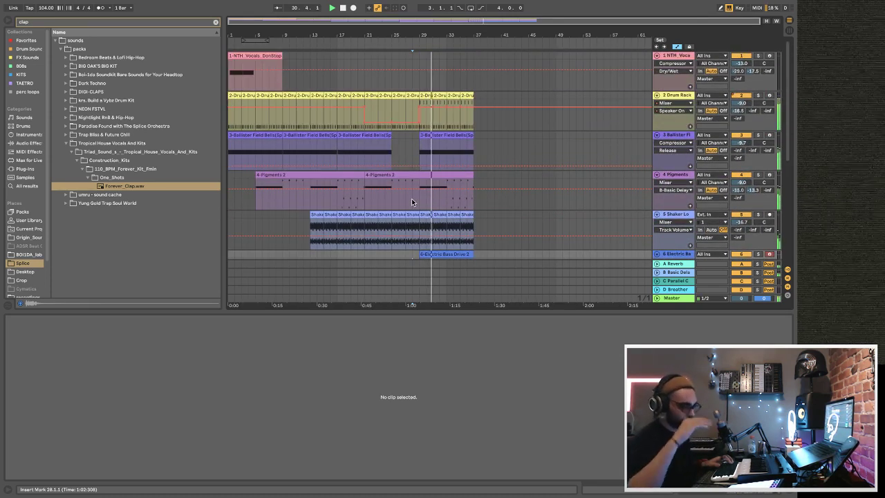
{"action": "scroll", "coordinate": [412, 202], "scroll_direction": "down", "scroll_amount": 3}
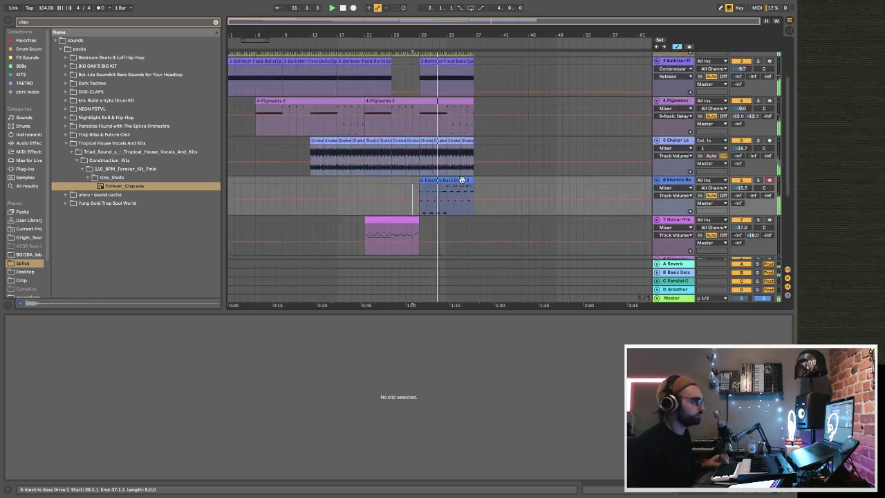
{"action": "left_click", "coordinate": [461, 180]}
{"action": "scroll", "coordinate": [443, 138], "scroll_direction": "up", "scroll_amount": 3}
{"action": "left_click", "coordinate": [428, 93], "text": "shift"}
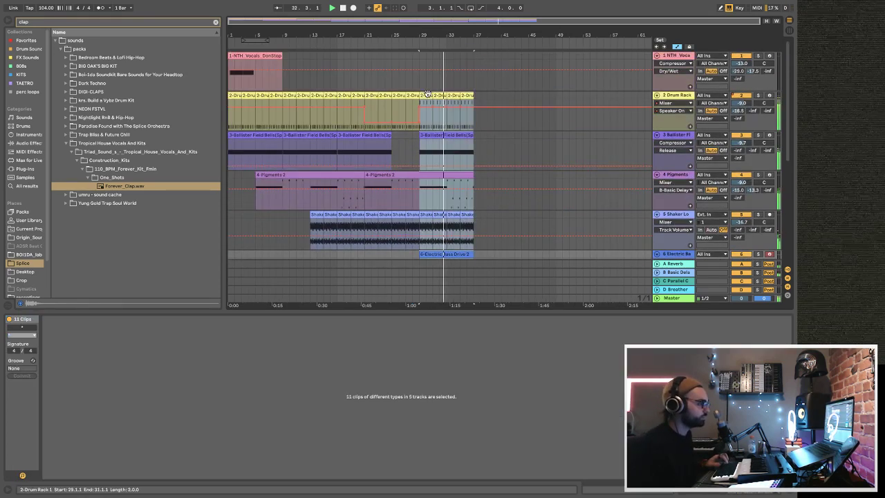
{"action": "key", "text": "ctrl+d"}
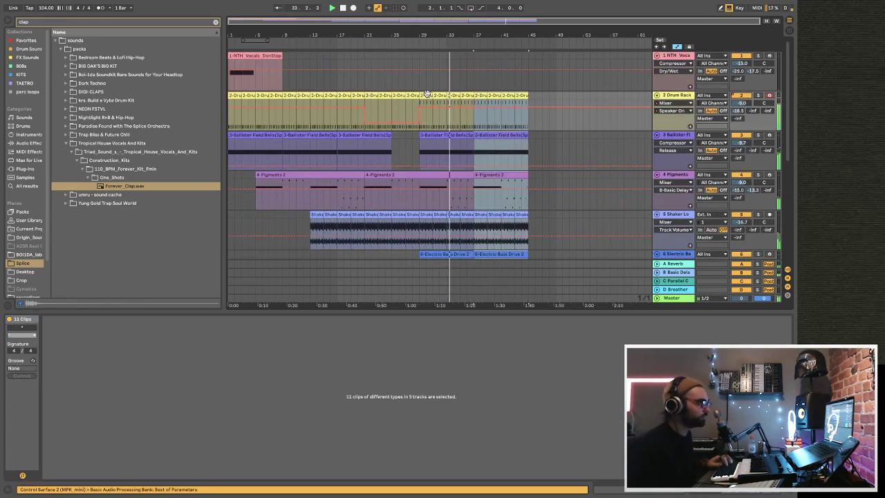
- Automate the Drum Rack off for bars 35–37 and fill bars 37–45 with its Session View clip containing the clap
{"action": "left_click", "coordinate": [466, 111]}
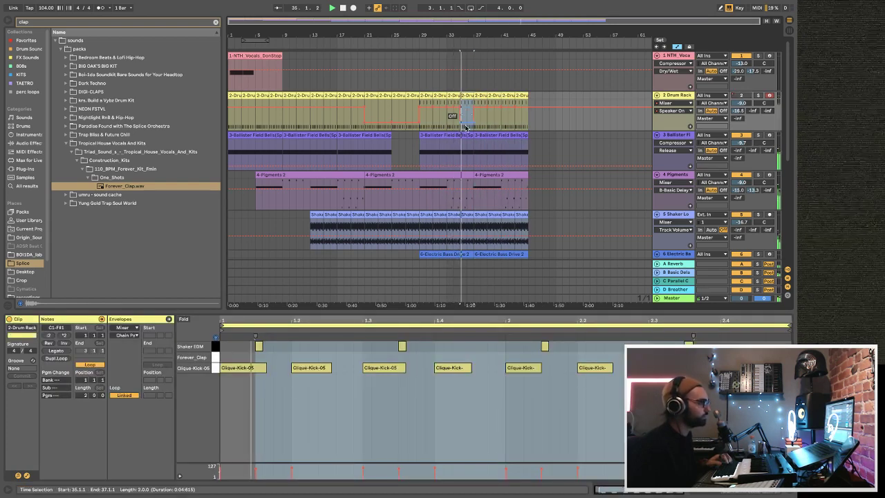
{"action": "key", "text": "Tab"}
{"action": "key", "text": "Tab"}
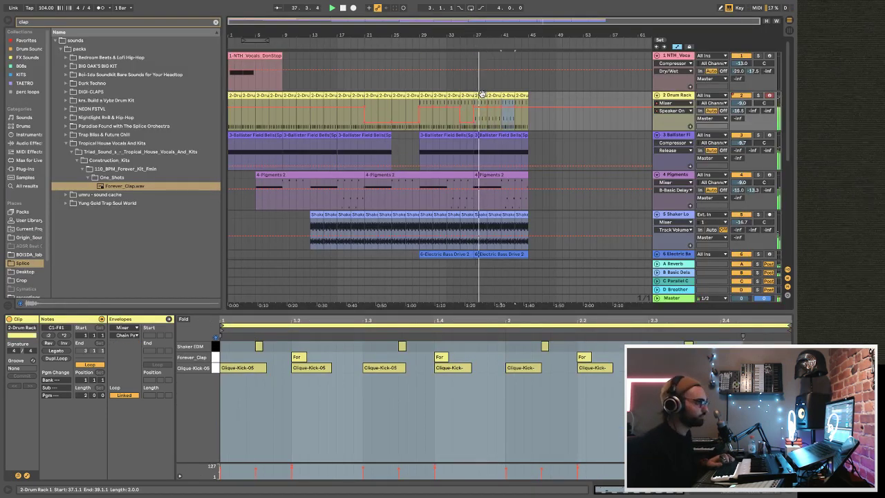
{"action": "scroll", "coordinate": [504, 103], "scroll_direction": "down", "scroll_amount": 6}
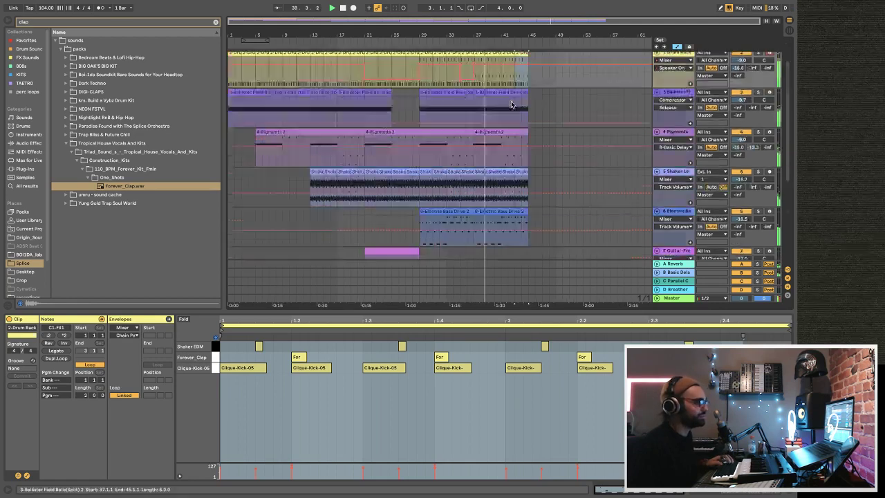
- Duplicate the Guitar track's clip and place the copy so the part covers bars 37–45
{"action": "left_click", "coordinate": [408, 86]}
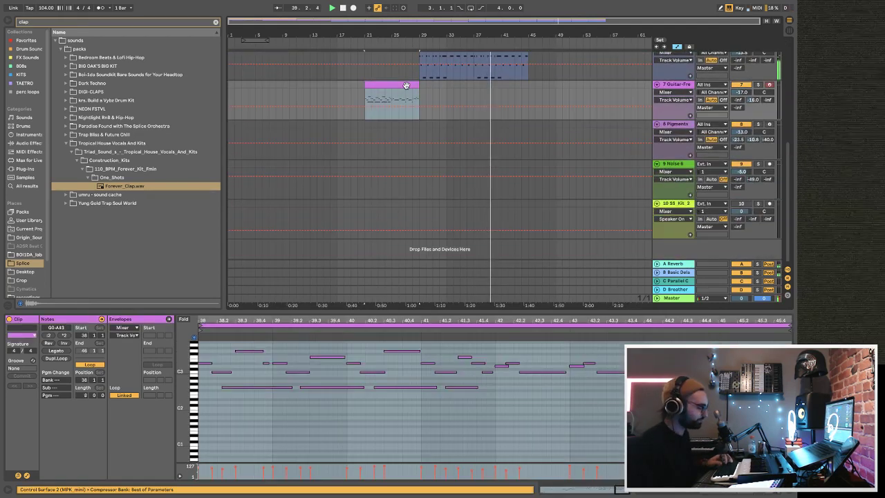
{"action": "key", "text": "ctrl+d"}
{"action": "left_click_drag", "start_coordinate": [427, 86], "coordinate": [503, 93]}
- Duplicate all clips in bars 37–45, from the Drum Rack through the Guitar track, to extend the section to bar 53
{"action": "scroll", "coordinate": [504, 92], "scroll_direction": "up", "scroll_amount": 6}
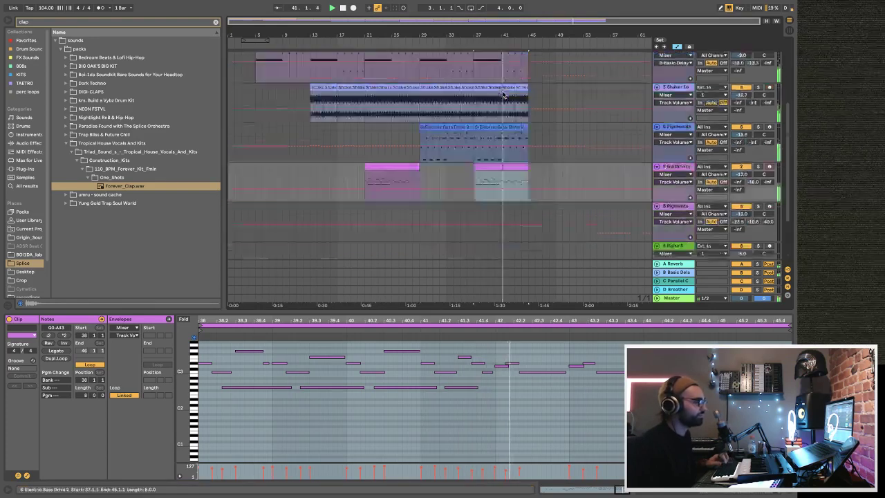
{"action": "left_click", "coordinate": [480, 94], "text": "shift"}
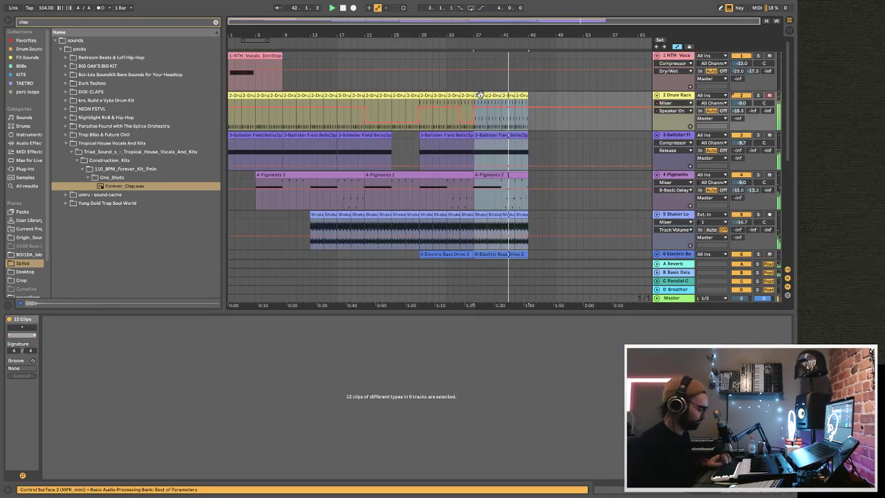
{"action": "key", "text": "ctrl+d"}
- Deactivate the three Ballister Field Bells clips covering bars 29–53 and resume listening from bar 28
{"action": "scroll", "coordinate": [484, 97], "scroll_direction": "down", "scroll_amount": 2}
{"action": "scroll", "coordinate": [486, 101], "scroll_direction": "up", "scroll_amount": 1}
{"action": "left_click", "coordinate": [479, 97]}
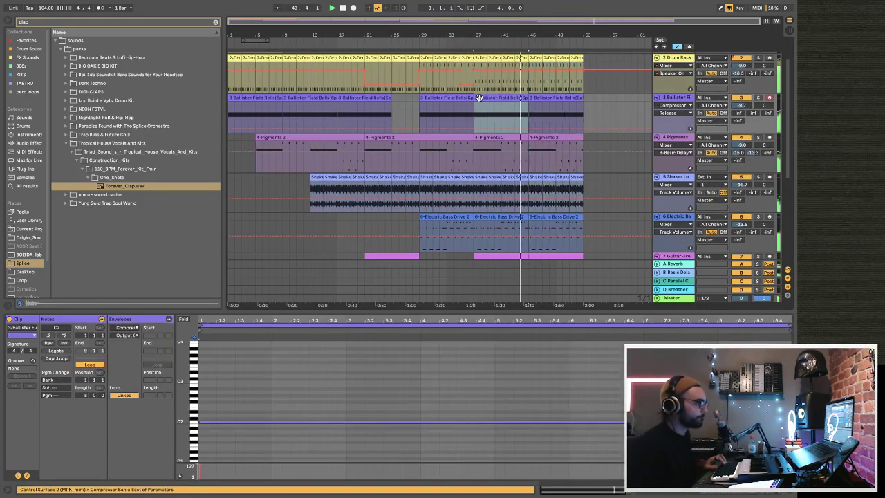
{"action": "key", "text": "0"}
{"action": "left_click", "coordinate": [534, 97]}
{"action": "key", "text": "0"}
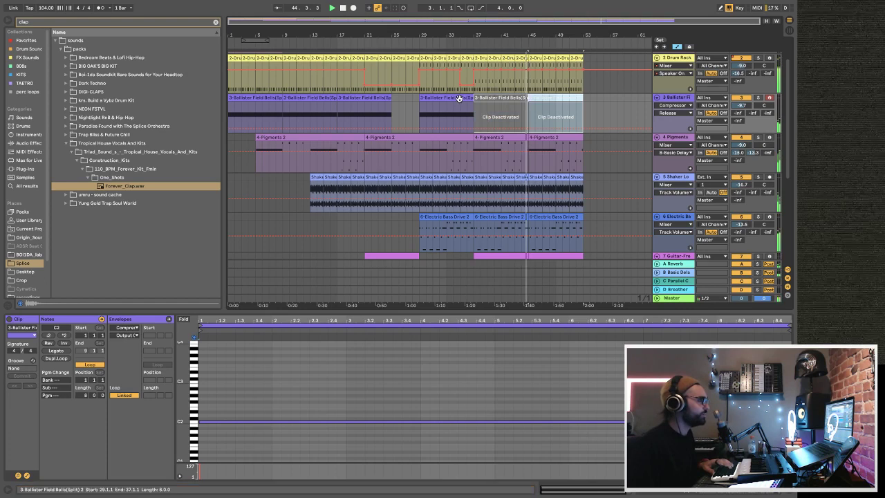
{"action": "left_click", "coordinate": [443, 102]}
{"action": "key", "text": "0"}
{"action": "left_click", "coordinate": [411, 106]}
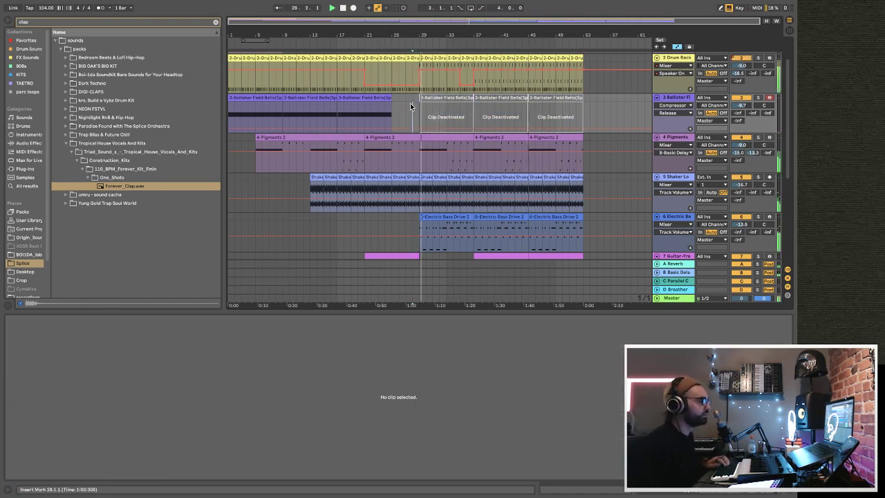
- Copy the NTH_Vocals clip from Session View to bar 36 of its Arrangement track
{"action": "scroll", "coordinate": [410, 103], "scroll_direction": "down", "scroll_amount": 1}
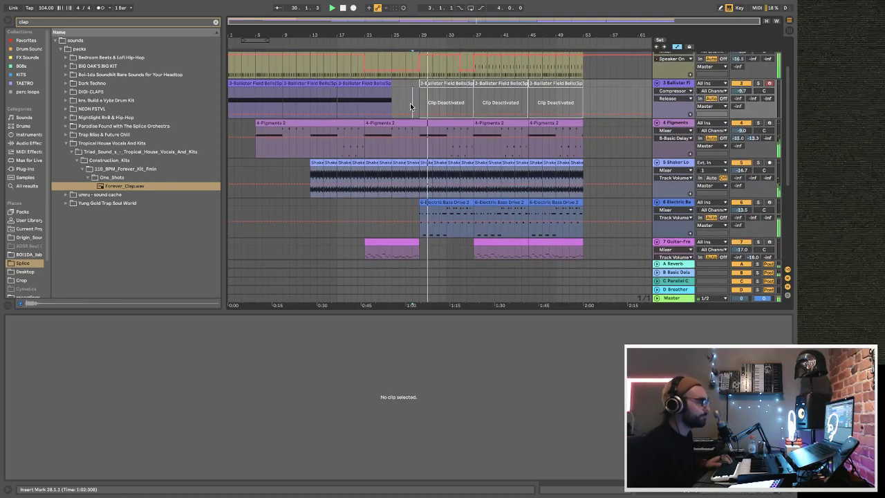
{"action": "scroll", "coordinate": [410, 106], "scroll_direction": "down", "scroll_amount": 1}
{"action": "key", "text": "Tab"}
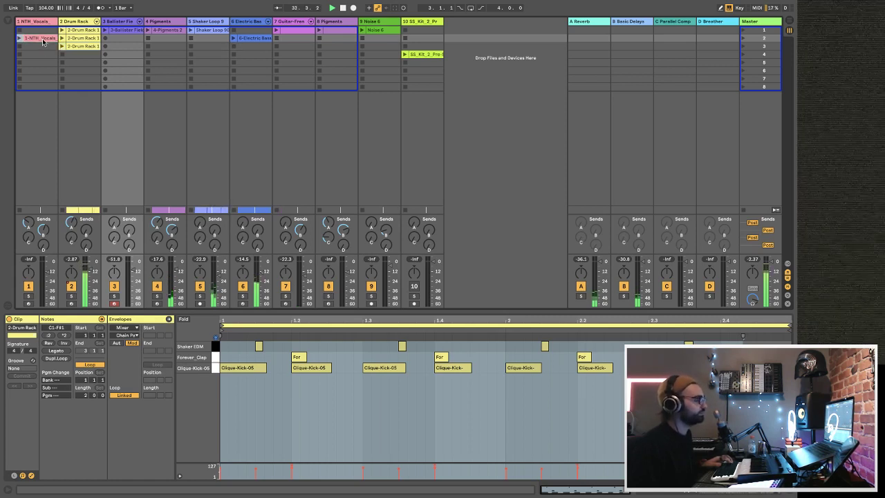
{"action": "key", "text": "Tab"}
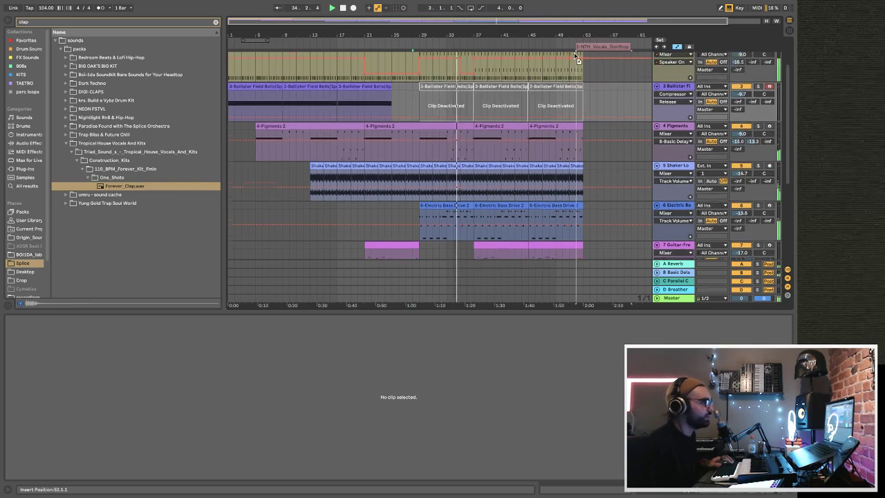
{"action": "scroll", "coordinate": [576, 56], "scroll_direction": "up", "scroll_amount": 3}
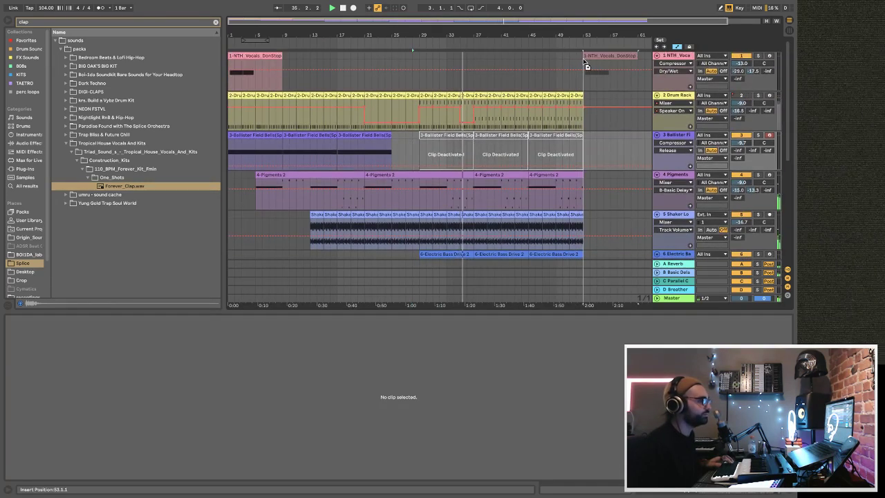
{"action": "left_click_drag", "start_coordinate": [587, 64], "coordinate": [472, 59]}
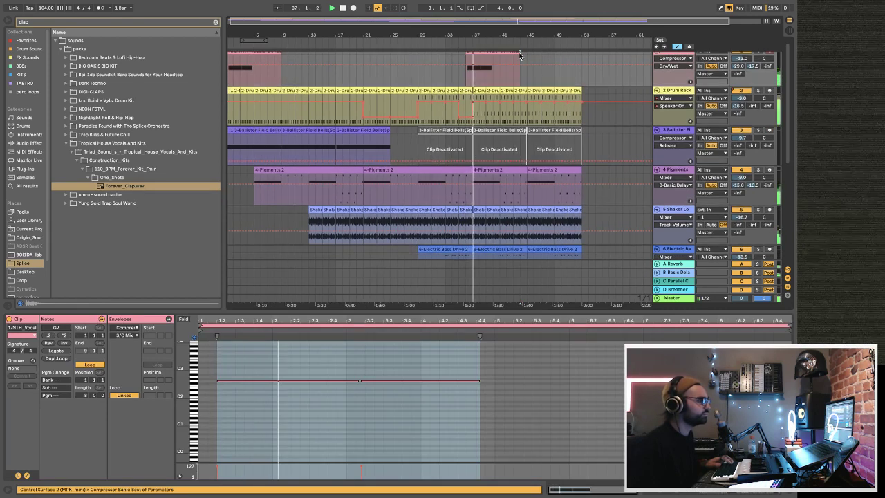
- Shorten the vocal clip at bar 36 to two bars and place a duplicate at bars 51–53
{"action": "left_click_drag", "start_coordinate": [507, 52], "coordinate": [478, 54]}
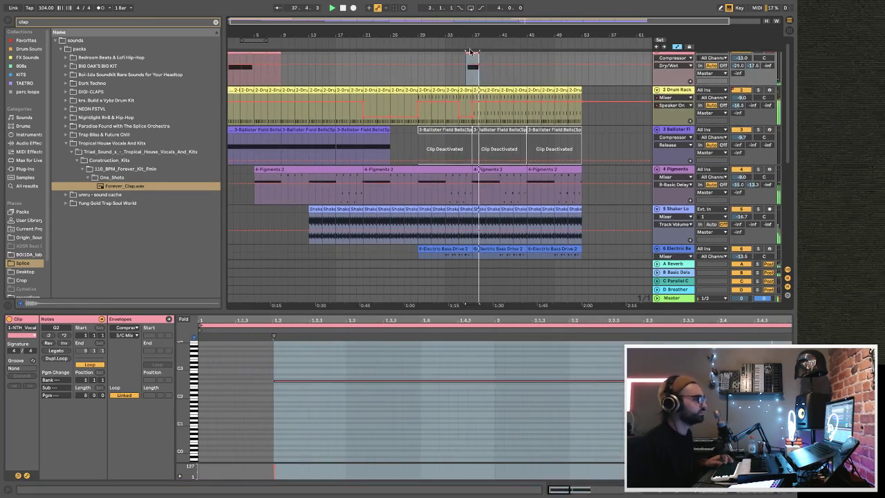
{"action": "left_click", "coordinate": [481, 60]}
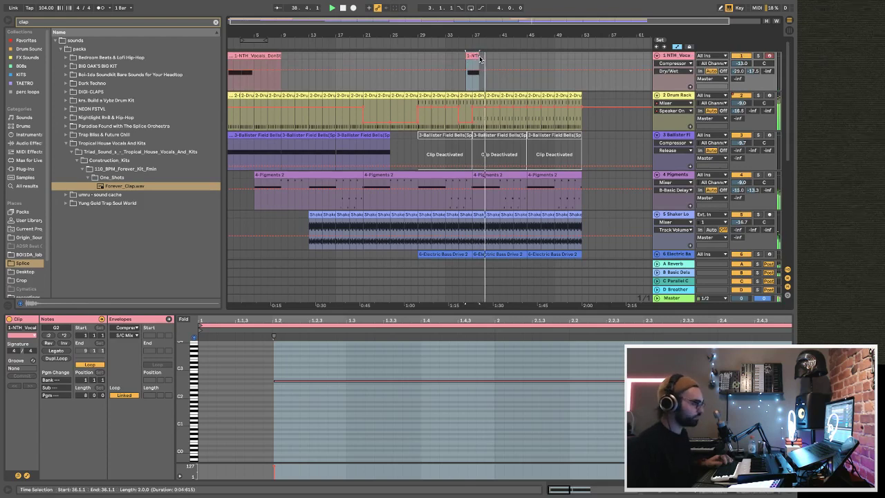
{"action": "key", "text": "ctrl+d"}
{"action": "left_click_drag", "start_coordinate": [486, 59], "coordinate": [575, 61]}
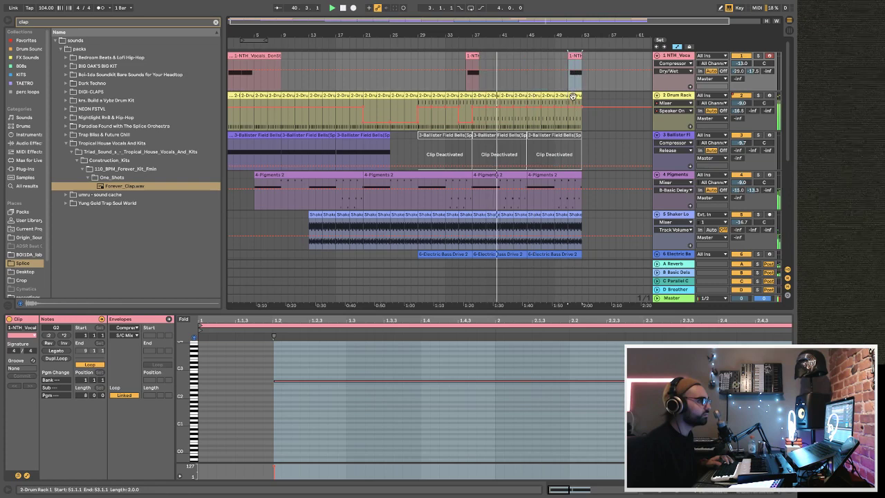
- Deactivate the Drum Rack clip at bars 51–53 and automate the Drum Rack off from bar 45 to bar 53
{"action": "left_click", "coordinate": [573, 118]}
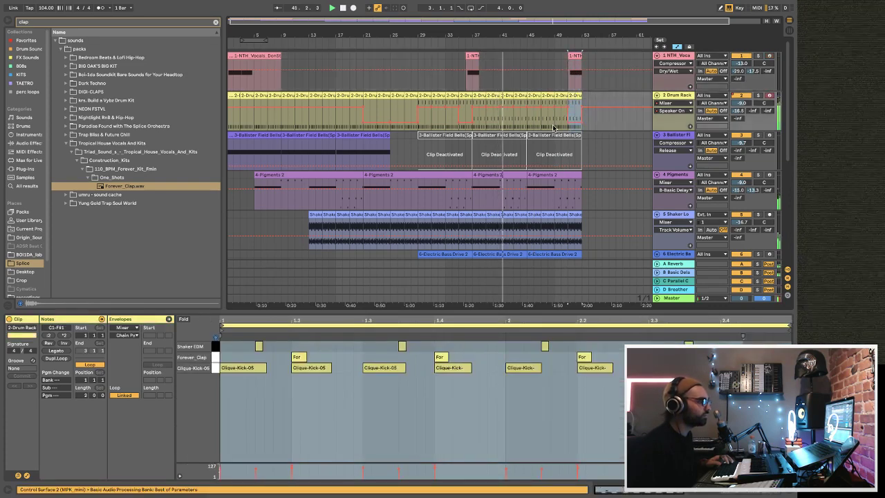
{"action": "scroll", "coordinate": [563, 122], "scroll_direction": "down", "scroll_amount": 5}
{"action": "scroll", "coordinate": [547, 128], "scroll_direction": "up", "scroll_amount": 4}
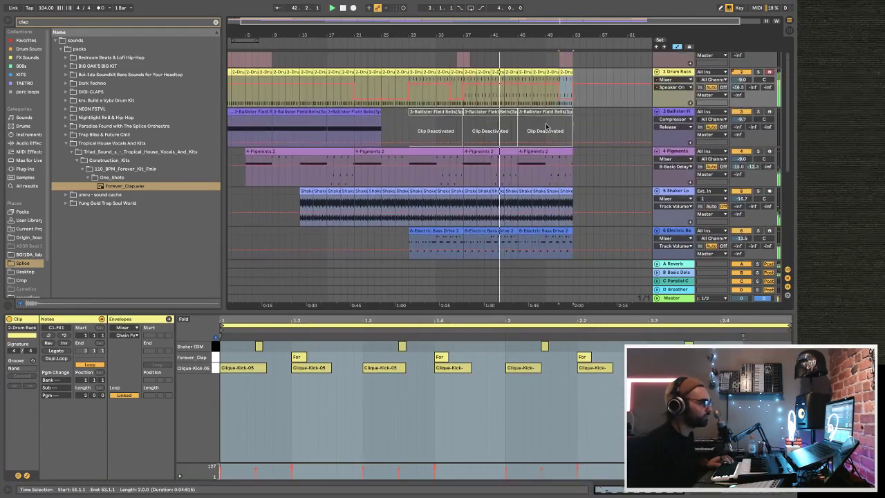
{"action": "scroll", "coordinate": [539, 119], "scroll_direction": "up", "scroll_amount": 1}
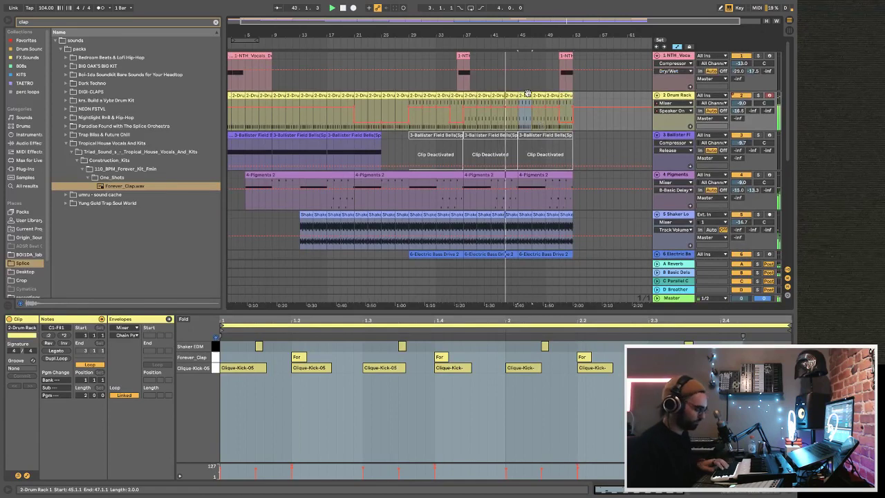
{"action": "left_click", "coordinate": [565, 96]}
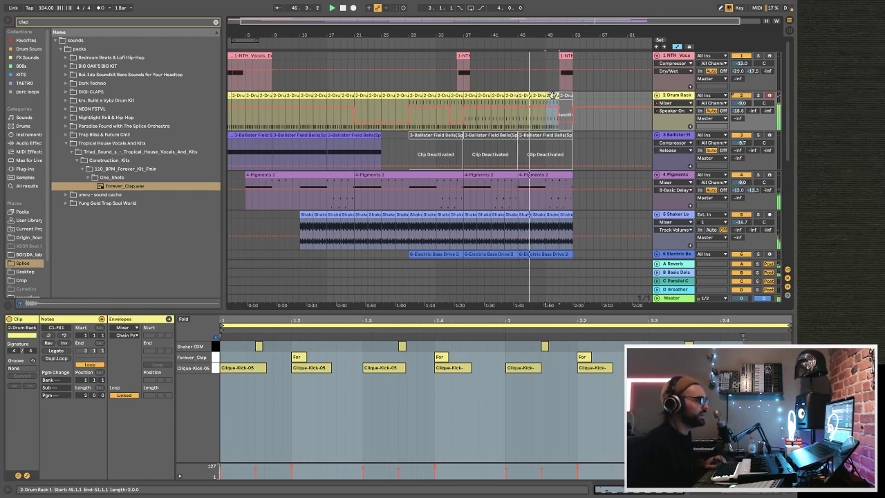
{"action": "left_click", "coordinate": [524, 116]}
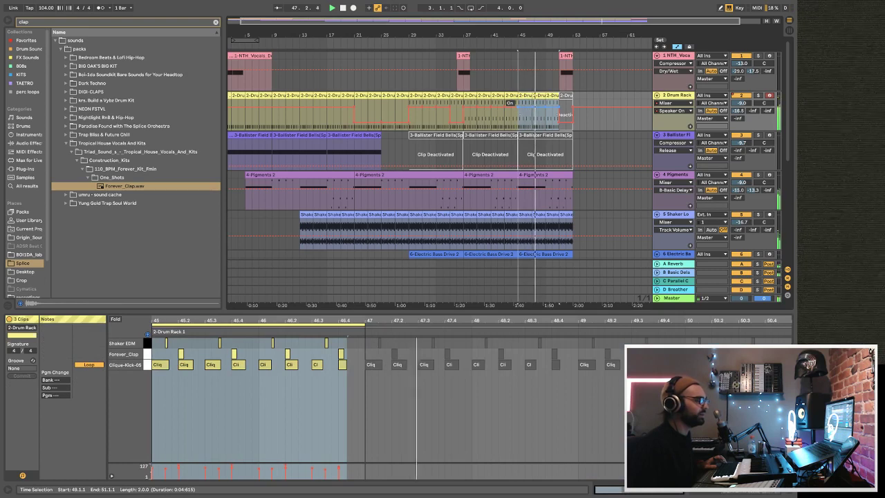
{"action": "left_click", "coordinate": [514, 129]}
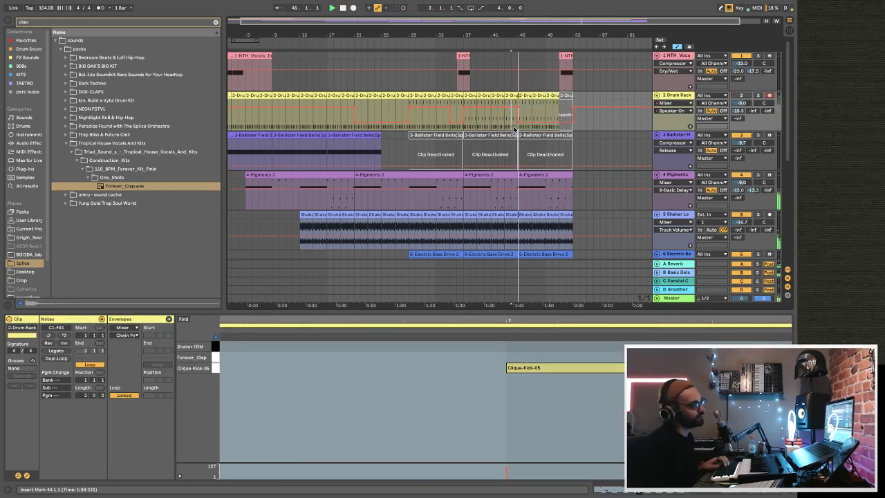
- Shorten the last Pigments 2 clip on track 4 so it covers only bars 45–49
{"action": "scroll", "coordinate": [514, 130], "scroll_direction": "down", "scroll_amount": 3}
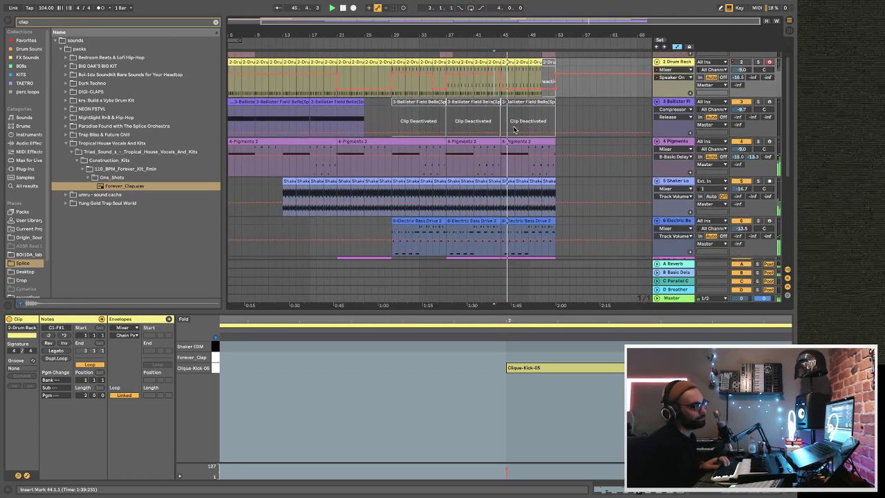
{"action": "scroll", "coordinate": [514, 130], "scroll_direction": "down", "scroll_amount": 4}
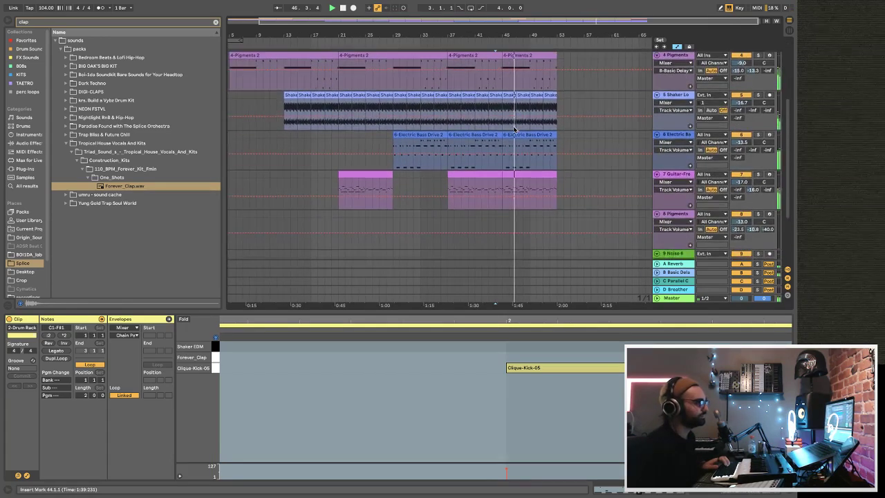
{"action": "scroll", "coordinate": [514, 127], "scroll_direction": "up", "scroll_amount": 4}
{"action": "scroll", "coordinate": [514, 126], "scroll_direction": "down", "scroll_amount": 4}
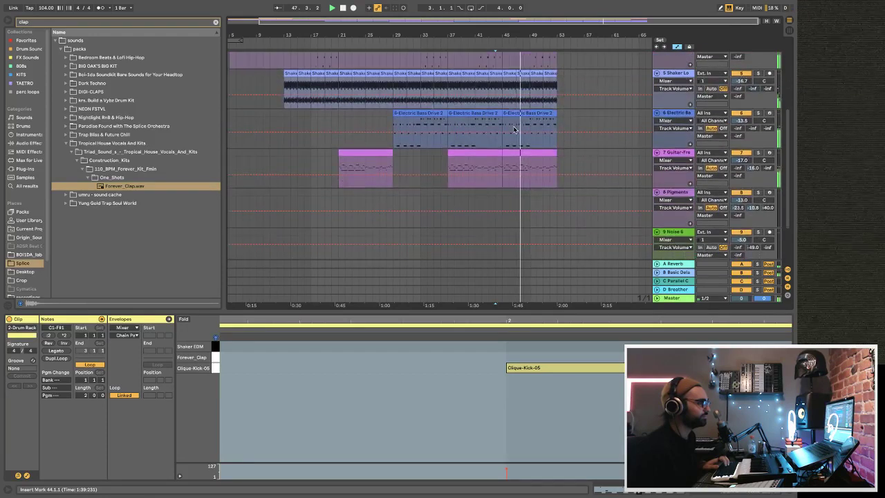
{"action": "scroll", "coordinate": [514, 127], "scroll_direction": "up", "scroll_amount": 4}
{"action": "scroll", "coordinate": [514, 126], "scroll_direction": "up", "scroll_amount": 1}
{"action": "scroll", "coordinate": [514, 126], "scroll_direction": "down", "scroll_amount": 4}
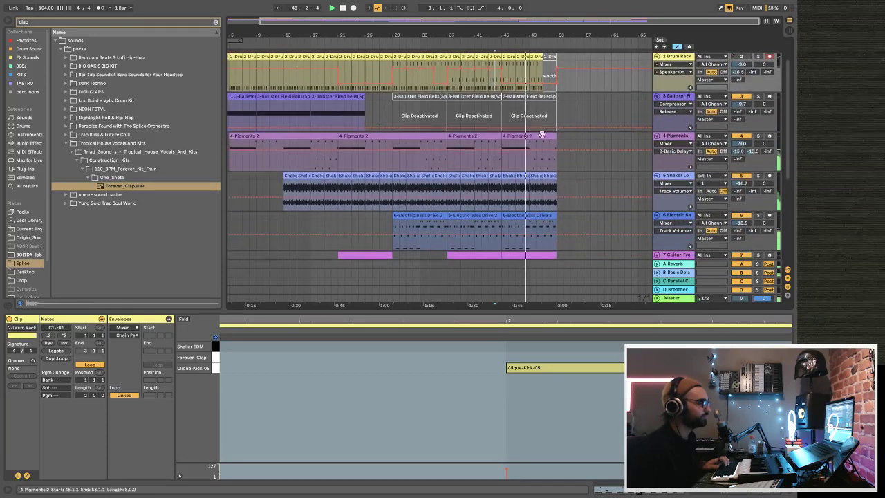
{"action": "left_click_drag", "start_coordinate": [551, 135], "coordinate": [531, 135]}
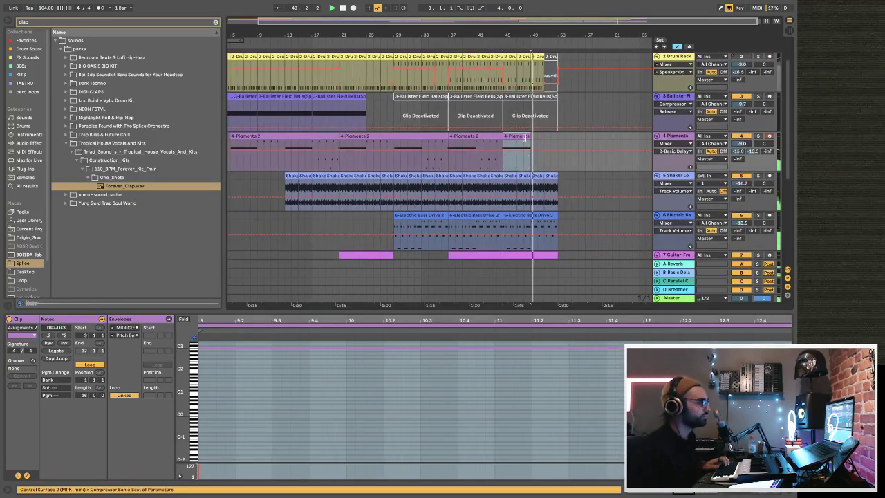
- Copy the SS_Kit_2 clap clip from Session View to bar 52 of track 10 and activate that track
{"action": "scroll", "coordinate": [526, 140], "scroll_direction": "down", "scroll_amount": 1}
{"action": "scroll", "coordinate": [526, 139], "scroll_direction": "down", "scroll_amount": 4}
{"action": "key", "text": "Tab"}
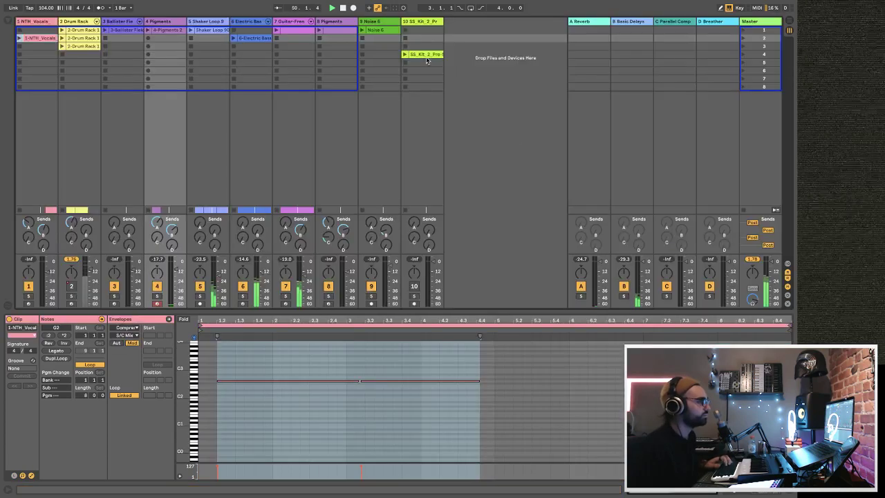
{"action": "key", "text": "Tab"}
{"action": "left_click", "coordinate": [500, 100]}
{"action": "left_click", "coordinate": [564, 168]}
{"action": "left_click", "coordinate": [553, 205]}
{"action": "key", "text": "ctrl+v"}
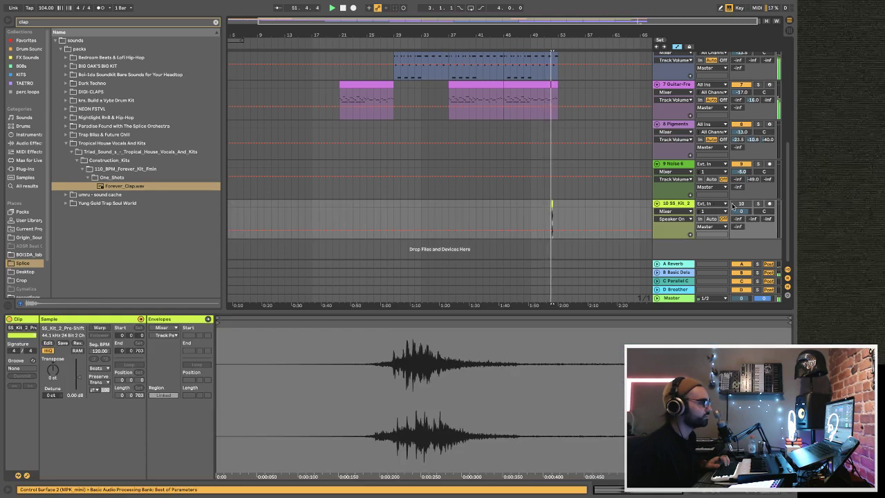
{"action": "key", "text": "z"}
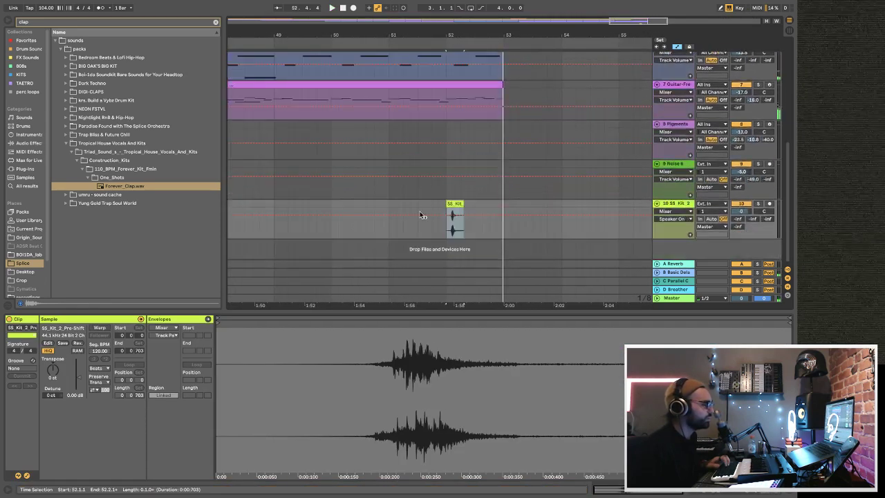
- Play from bar 51 and move the SS_Kit_2 clap clip to 52.3.2
{"action": "left_click", "coordinate": [397, 235]}
{"action": "key", "text": "space"}
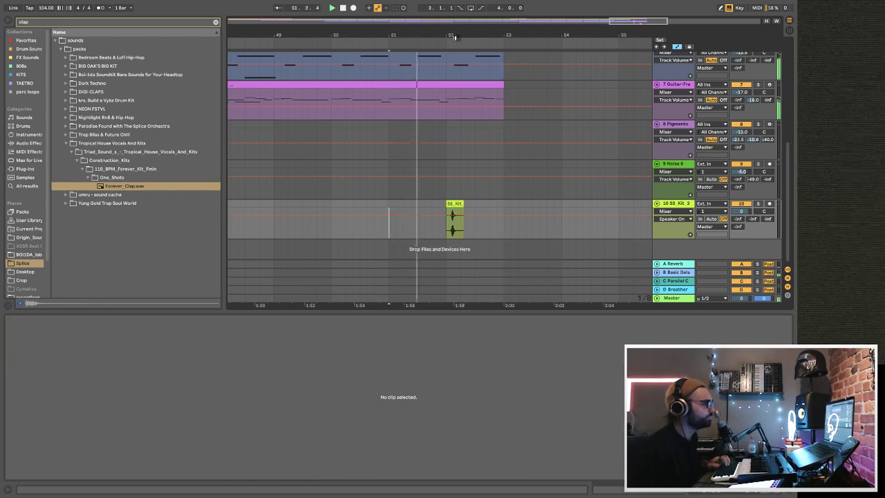
{"action": "left_click_drag", "start_coordinate": [450, 35], "coordinate": [451, 48]}
{"action": "left_click_drag", "start_coordinate": [453, 220], "coordinate": [519, 220]}
- Set track 10's volume to -13.1 dB, raise its sends to -14.7 (A) and -12.8 (B), and play the clap back
{"action": "left_click", "coordinate": [739, 209]}
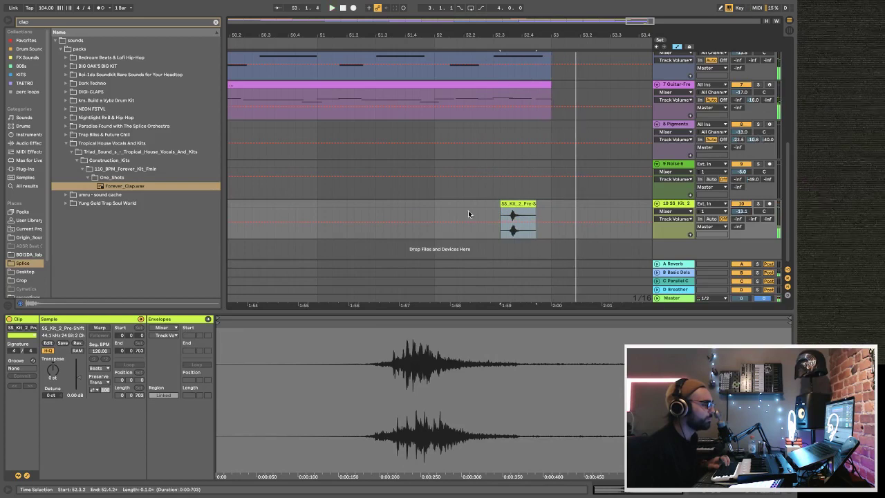
{"action": "left_click", "coordinate": [477, 222]}
{"action": "left_click_drag", "start_coordinate": [756, 221], "coordinate": [755, 201]}
{"action": "key", "text": "space"}
{"action": "key", "text": "space"}
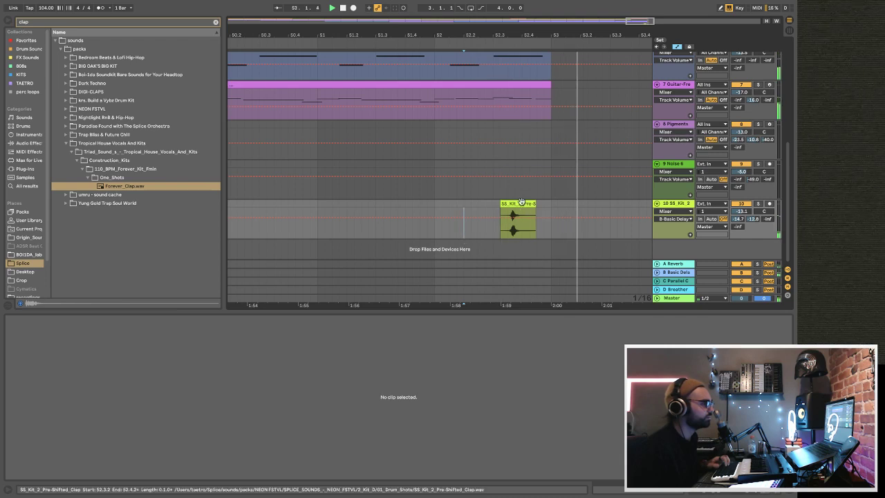
- Move the clap clip to just before bar 53 so its peak lands on the bar 53 downbeat, and play it back
{"action": "left_click_drag", "start_coordinate": [532, 222], "coordinate": [569, 223]}
{"action": "left_click", "coordinate": [522, 235]}
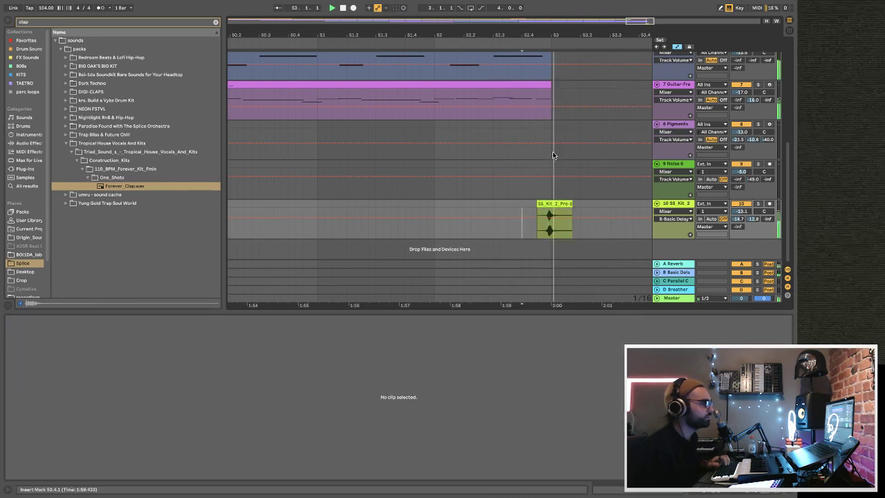
{"action": "scroll", "coordinate": [548, 33], "scroll_direction": "up", "scroll_amount": 3}
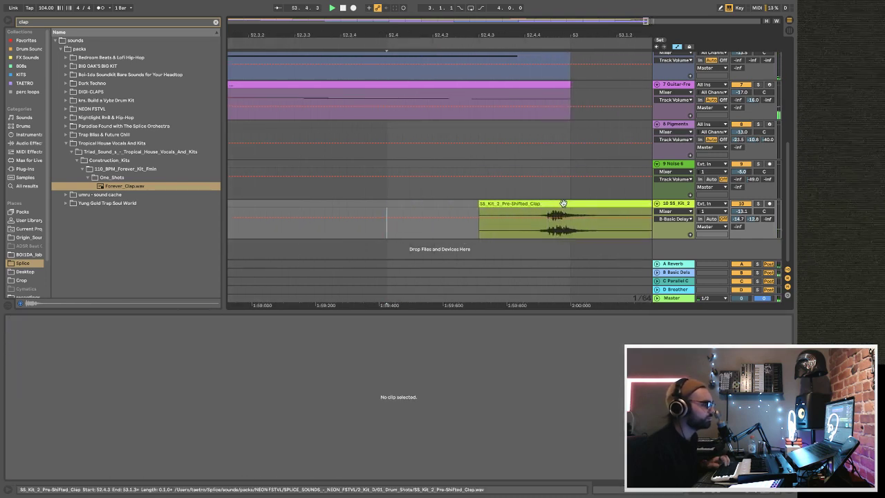
{"action": "left_click", "coordinate": [583, 206]}
{"action": "left_click_drag", "start_coordinate": [584, 205], "coordinate": [594, 205]}
{"action": "left_click", "coordinate": [501, 232]}
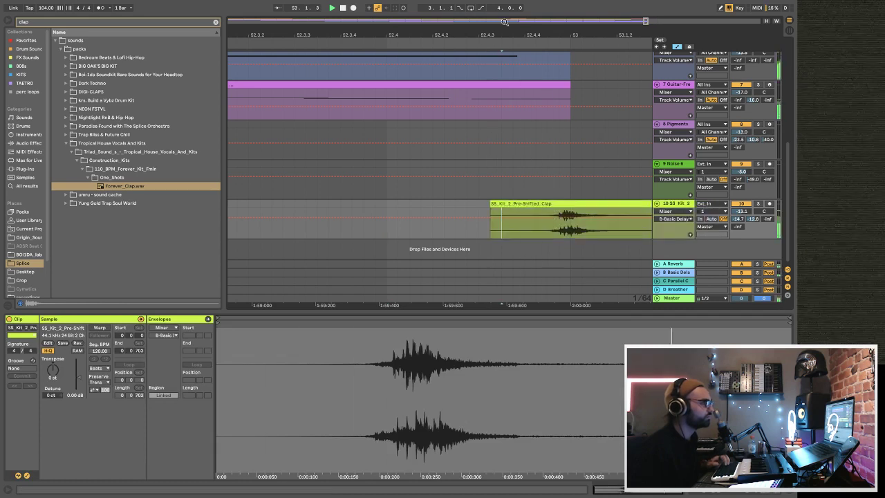
{"action": "scroll", "coordinate": [386, 33], "scroll_direction": "down", "scroll_amount": 5}
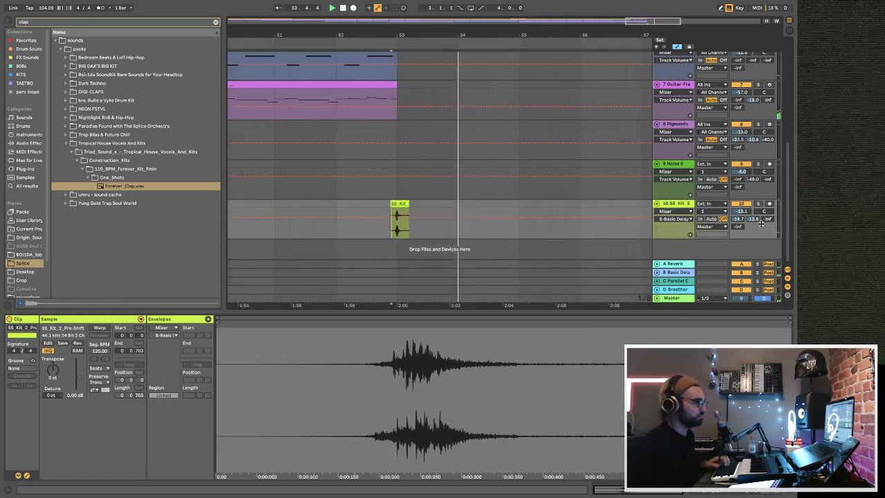
- Set track 10's Low Cut to 150 Hz, Reverb Dry/Wet to 51% and Room Size to 2.16 s, and play the clap
{"action": "key", "text": "shift+Tab"}
{"action": "left_click", "coordinate": [102, 464]}
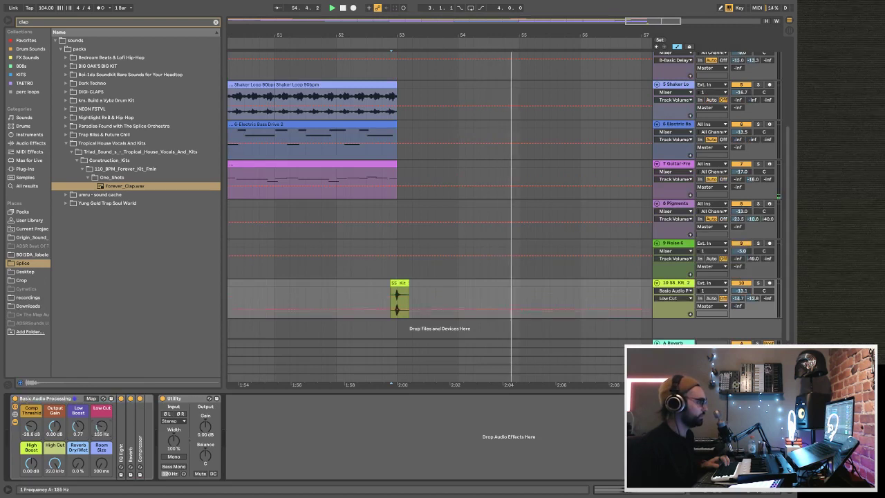
{"action": "left_click", "coordinate": [392, 307]}
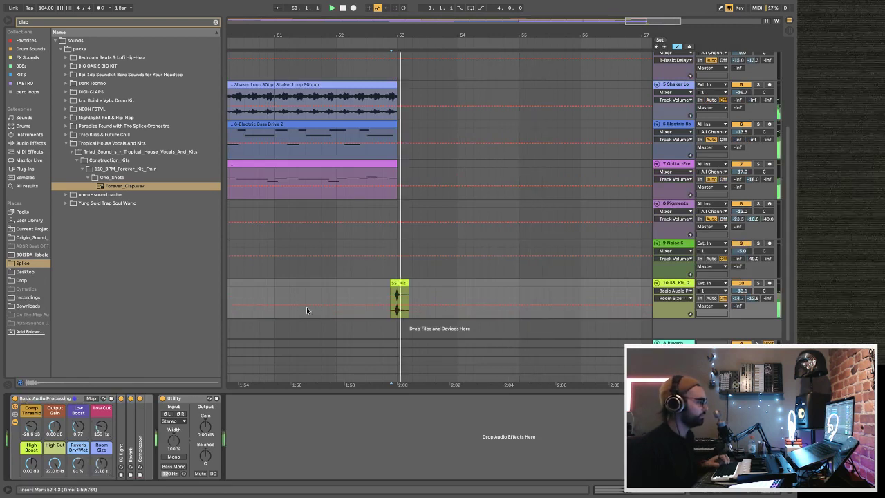
- Copy the clips of tracks 2 to 7 from bars 37 to 45, paste them at bar 54 and play them back
{"action": "scroll", "coordinate": [333, 261], "scroll_direction": "up", "scroll_amount": 5}
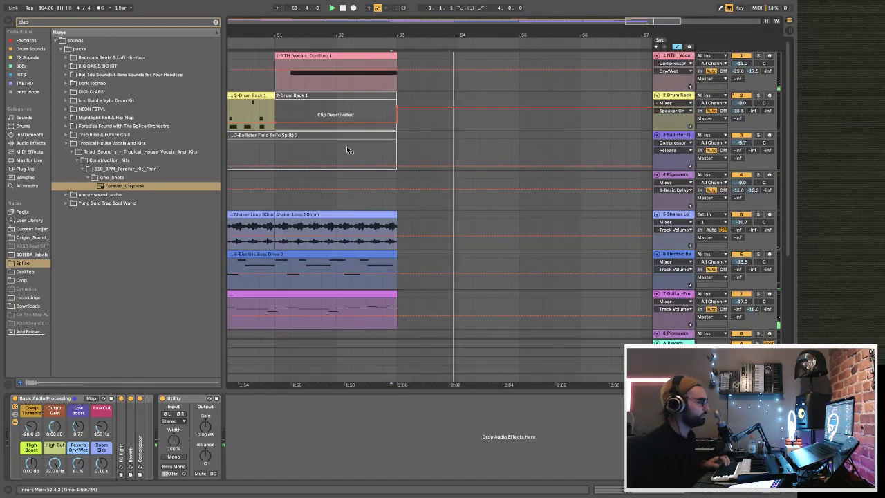
{"action": "scroll", "coordinate": [359, 261], "scroll_direction": "down", "scroll_amount": 3}
{"action": "scroll", "coordinate": [391, 97], "scroll_direction": "down", "scroll_amount": 5}
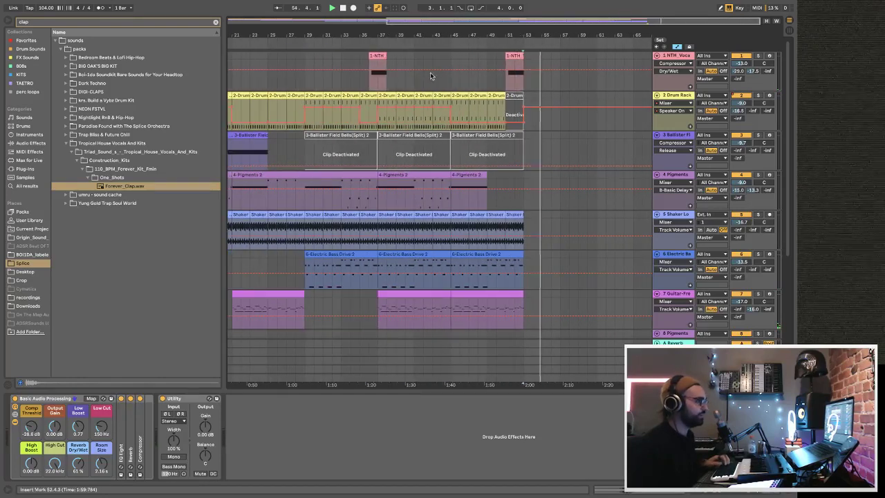
{"action": "left_click", "coordinate": [404, 97]}
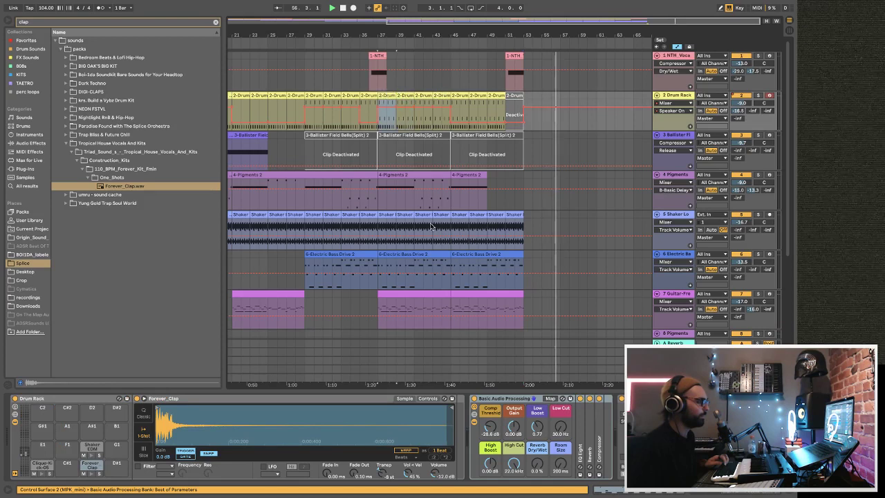
{"action": "scroll", "coordinate": [408, 207], "scroll_direction": "down", "scroll_amount": 1}
{"action": "left_click", "coordinate": [419, 287], "text": "shift"}
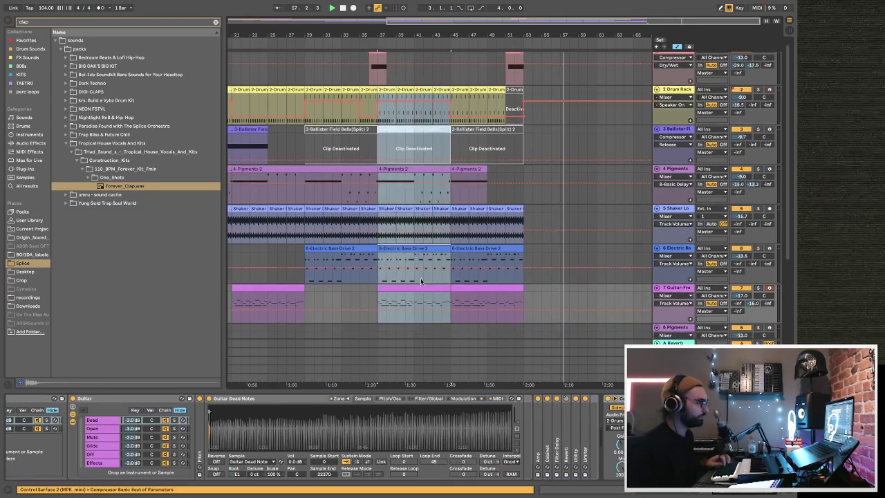
{"action": "scroll", "coordinate": [531, 33], "scroll_direction": "up", "scroll_amount": 6}
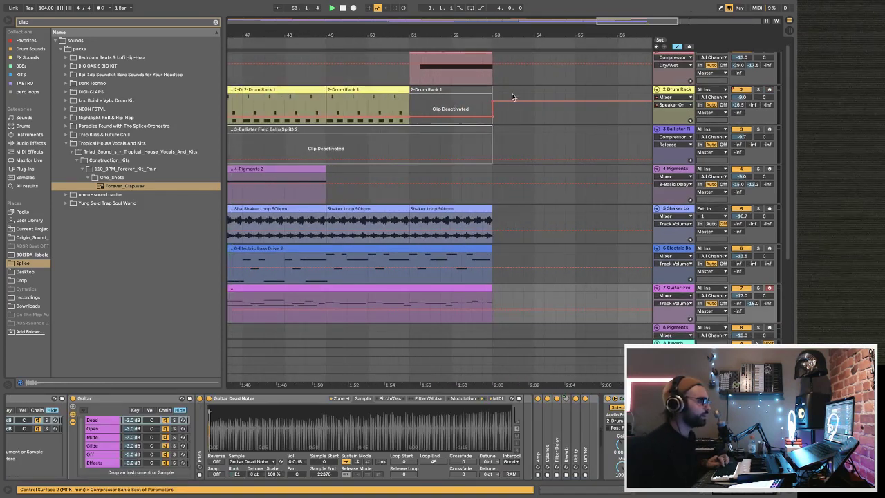
{"action": "left_click", "coordinate": [533, 95]}
{"action": "key", "text": "ctrl+v"}
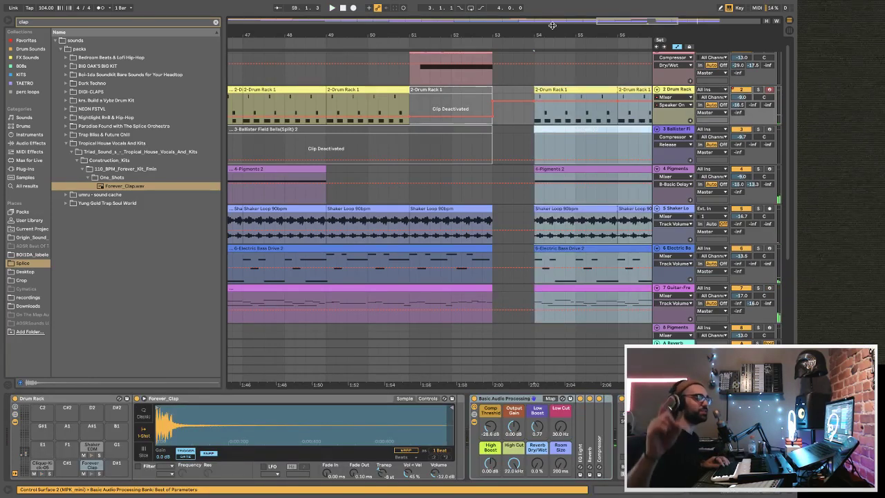
{"action": "mouse_move", "coordinate": [553, 26]}
{"action": "left_mouse_down"}
{"action": "mouse_move", "coordinate": [554, 16]}
{"action": "mouse_move", "coordinate": [553, 35]}
{"action": "left_mouse_up"}
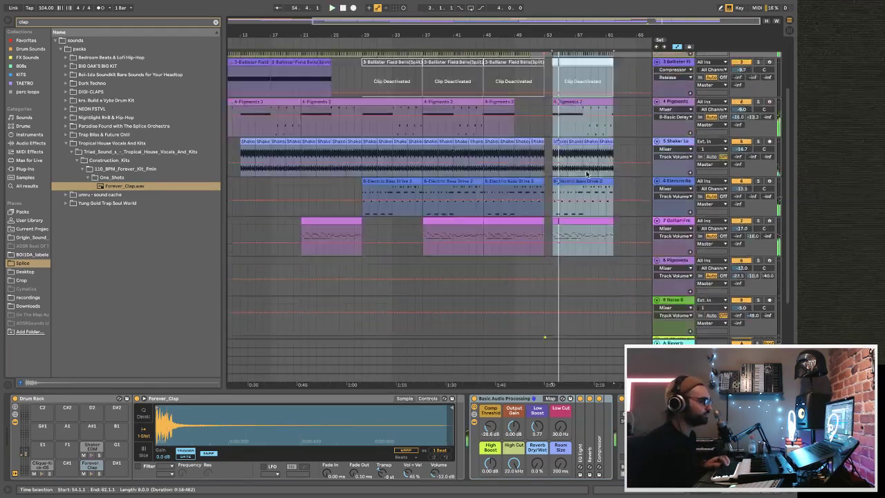
- Copy the Noise 6 clip from Session View to bar 54 of track 9
{"action": "key", "text": "Tab"}
{"action": "key", "text": "Tab"}
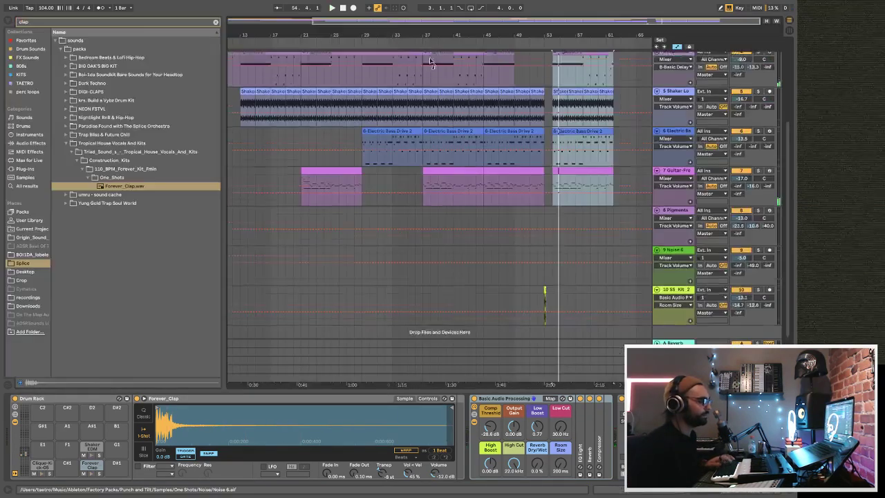
{"action": "left_click", "coordinate": [552, 270]}
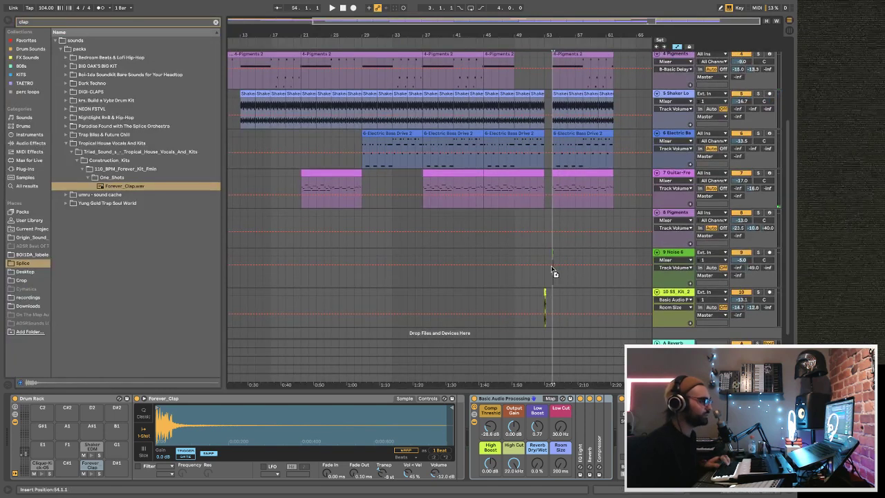
{"action": "left_click", "coordinate": [559, 271]}
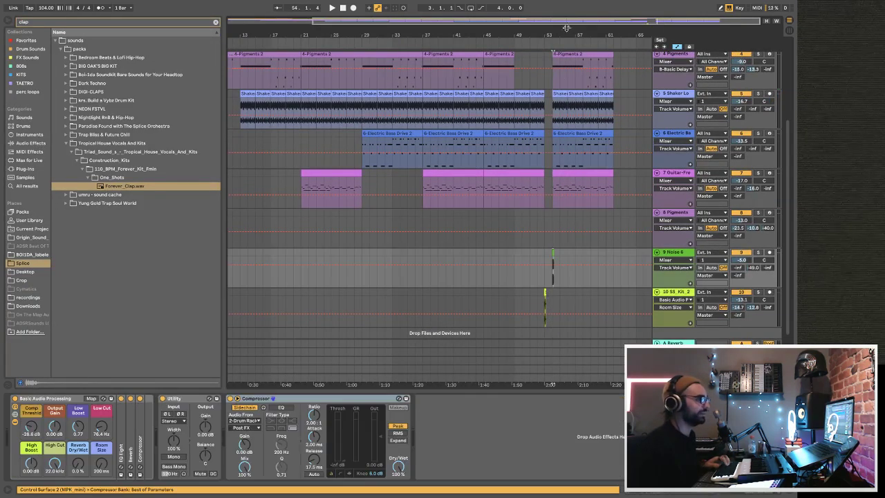
- Duplicate the Noise 6 clip repeatedly to fill track 9 from bar 54 to bar 62
{"action": "left_click_drag", "start_coordinate": [567, 28], "coordinate": [314, 217]}
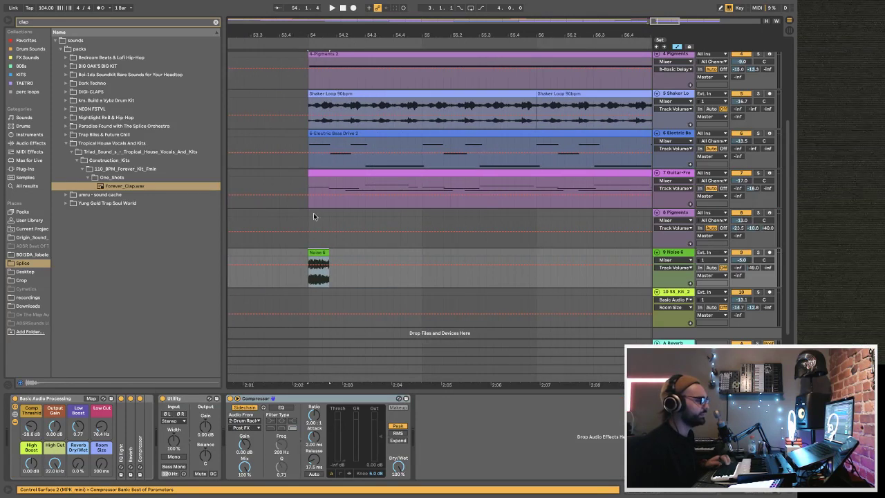
{"action": "left_click", "coordinate": [320, 254]}
{"action": "key", "text": "ctrl+d"}
{"action": "key", "text": "ctrl+d"}
{"action": "key", "text": "ctrl+d"}
{"action": "key", "text": "ctrl+d"}
{"action": "key", "text": "ctrl+d"}
{"action": "key", "text": "ctrl+d"}
{"action": "key", "text": "ctrl+d"}
{"action": "left_click_drag", "start_coordinate": [318, 28], "coordinate": [360, 14]}
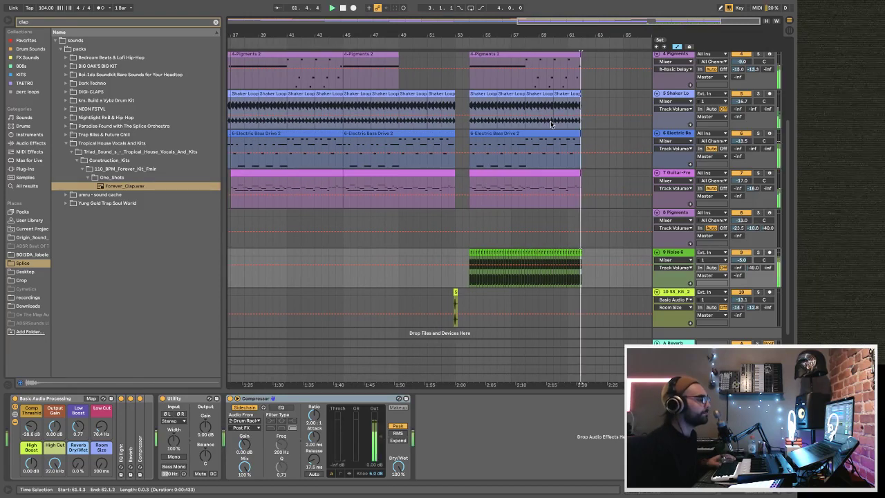
- Play from 53.3.1 and review how the new section from bar 54 fits the arrangement
{"action": "left_click", "coordinate": [462, 255]}
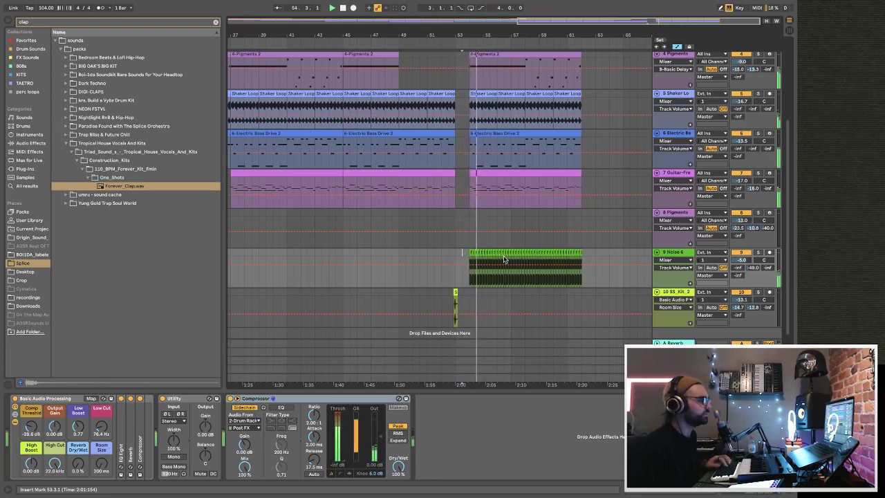
{"action": "scroll", "coordinate": [498, 253], "scroll_direction": "up", "scroll_amount": 3}
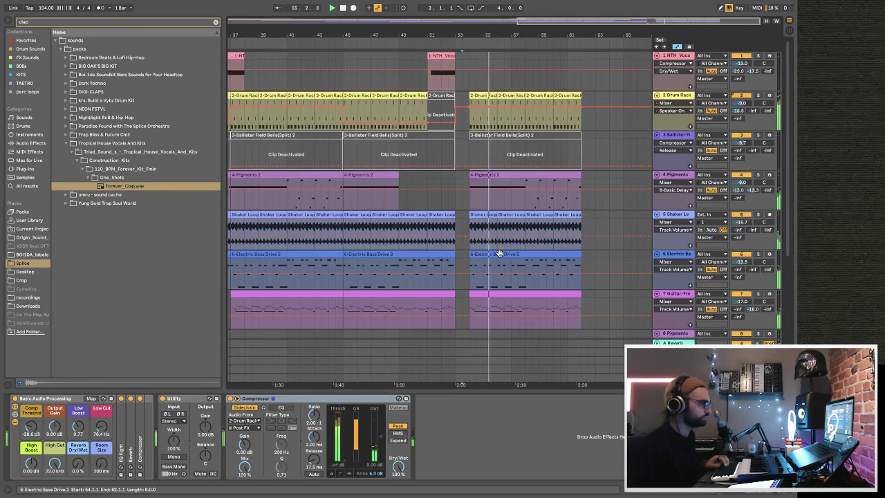
{"action": "scroll", "coordinate": [498, 254], "scroll_direction": "down", "scroll_amount": 3}
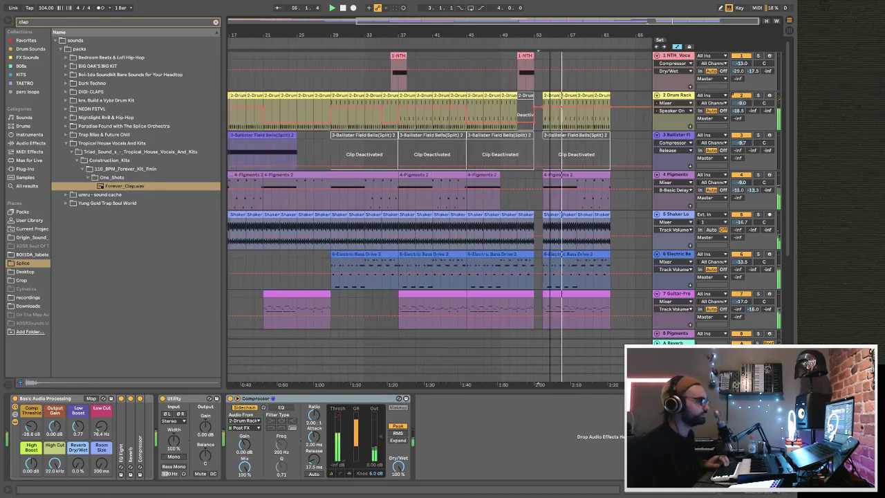
{"action": "scroll", "coordinate": [440, 207], "scroll_direction": "up", "scroll_amount": 3}
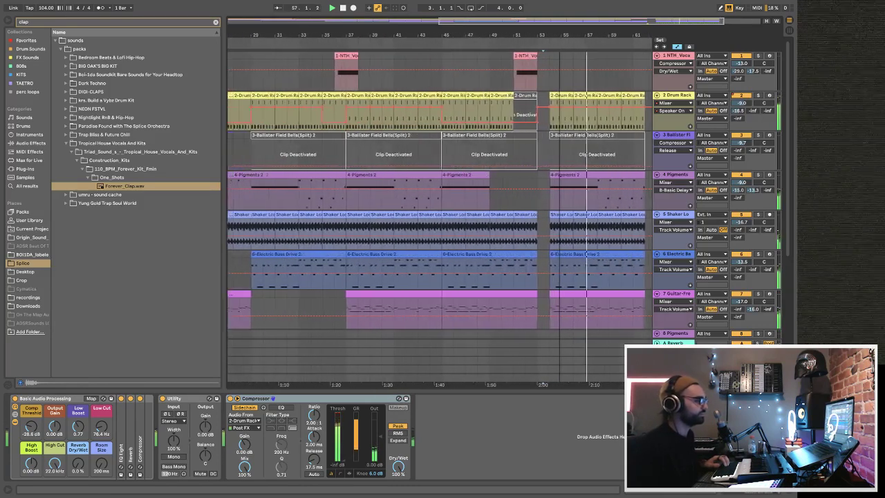
{"action": "scroll", "coordinate": [281, 168], "scroll_direction": "down", "scroll_amount": 5}
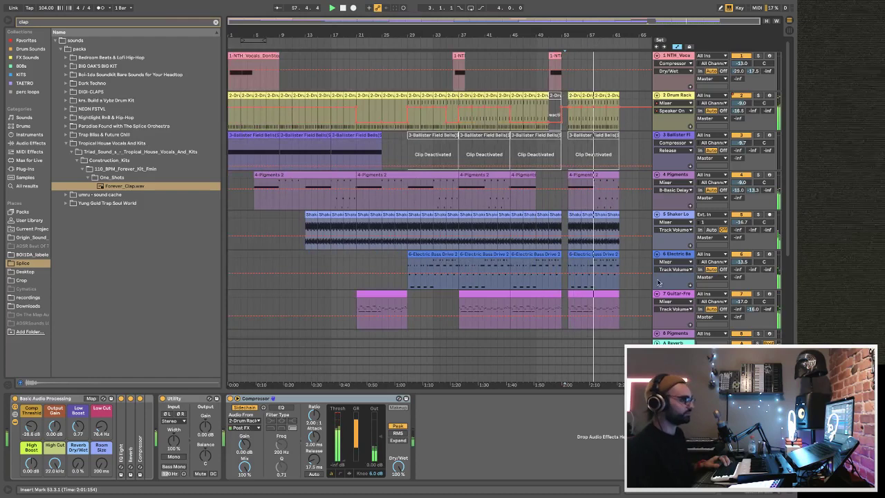
- Clear the browser search and load the beat sketches master.adg rack from the User Library onto the master track
{"action": "left_click", "coordinate": [60, 194]}
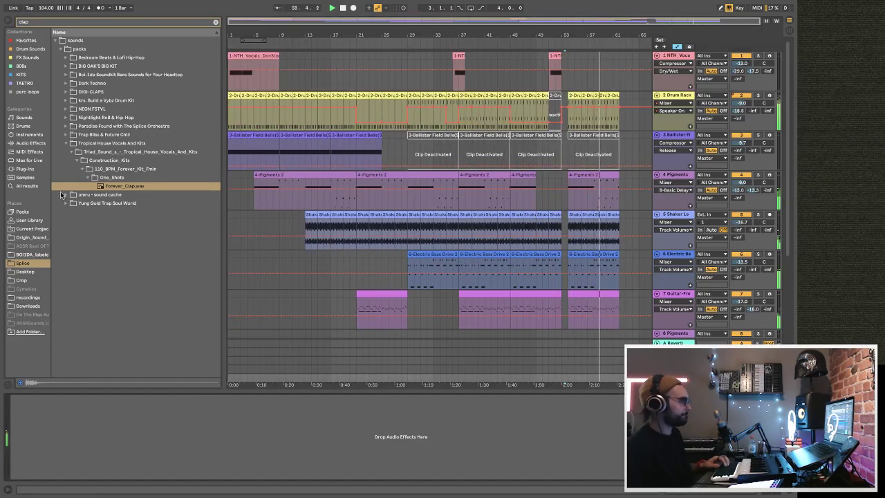
{"action": "left_click", "coordinate": [30, 221]}
{"action": "left_click", "coordinate": [215, 23]}
{"action": "left_click", "coordinate": [99, 142]}
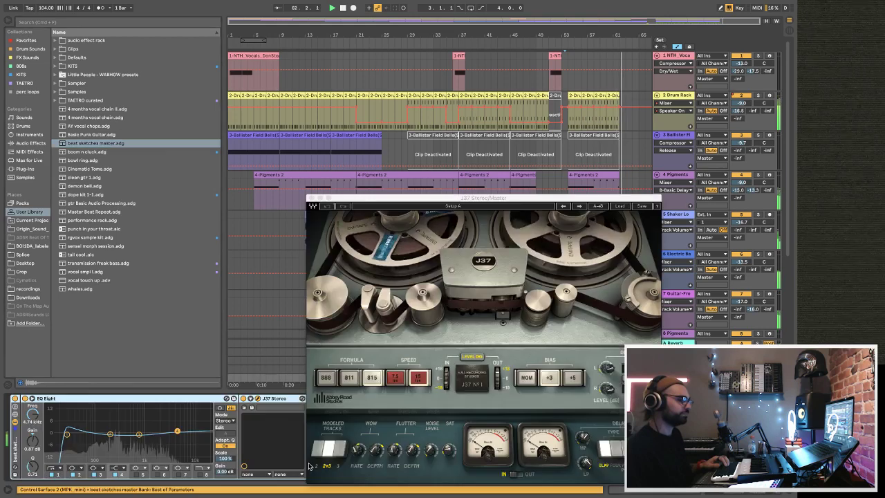
- Play the arrangement from bar 24 and look over all tracks with the master rack applied
{"action": "left_click", "coordinate": [376, 77]}
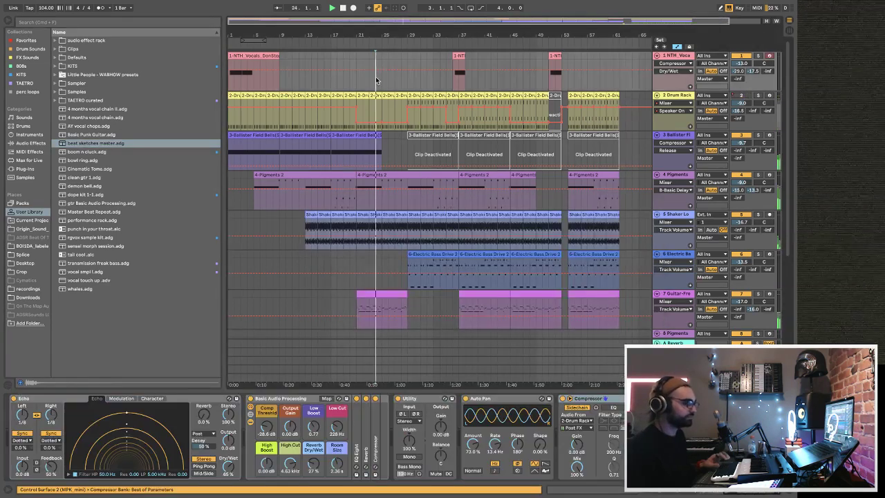
{"action": "scroll", "coordinate": [376, 80], "scroll_direction": "down", "scroll_amount": 2}
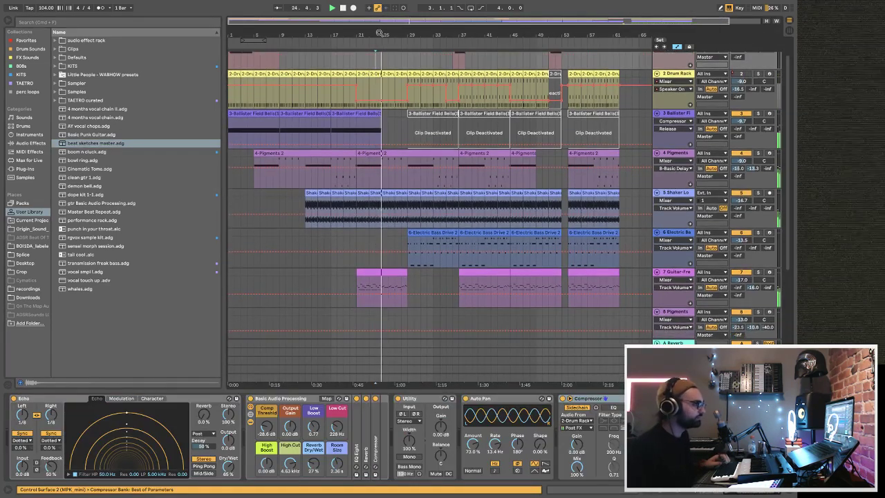
{"action": "left_click_drag", "start_coordinate": [379, 33], "coordinate": [380, 29]}
{"action": "scroll", "coordinate": [424, 239], "scroll_direction": "down", "scroll_amount": 5}
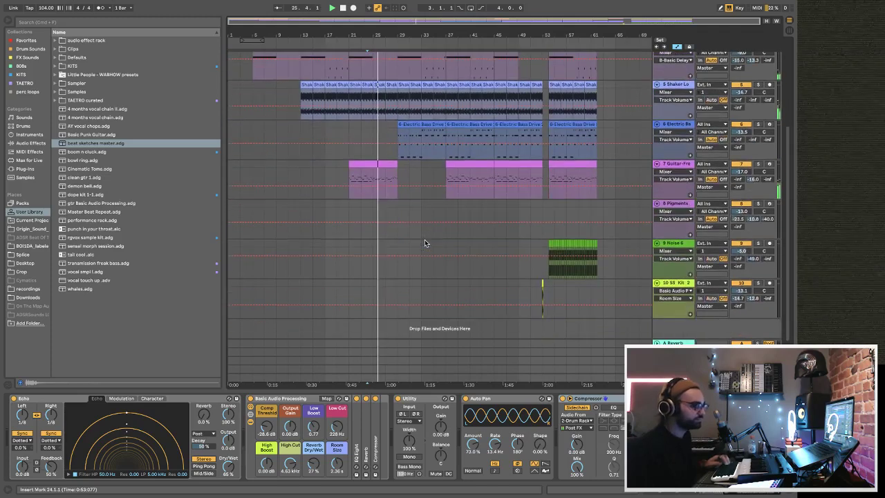
{"action": "scroll", "coordinate": [425, 241], "scroll_direction": "up", "scroll_amount": 1}
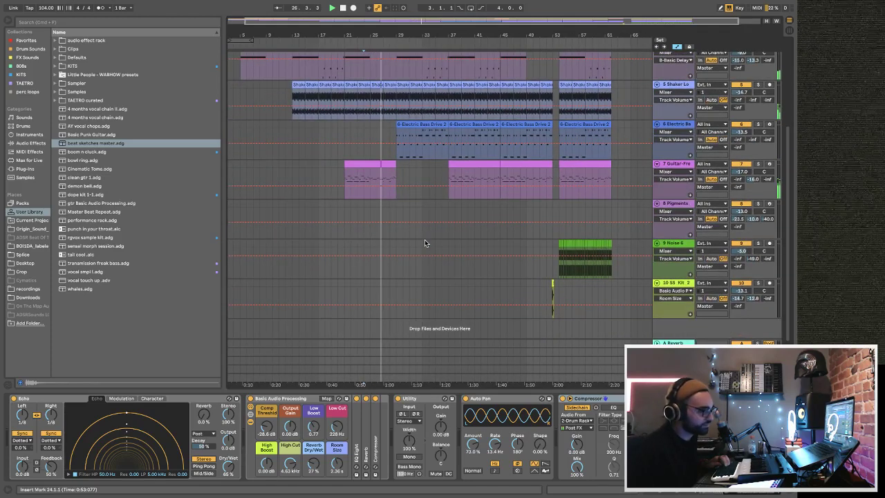
{"action": "scroll", "coordinate": [425, 240], "scroll_direction": "up", "scroll_amount": 5}
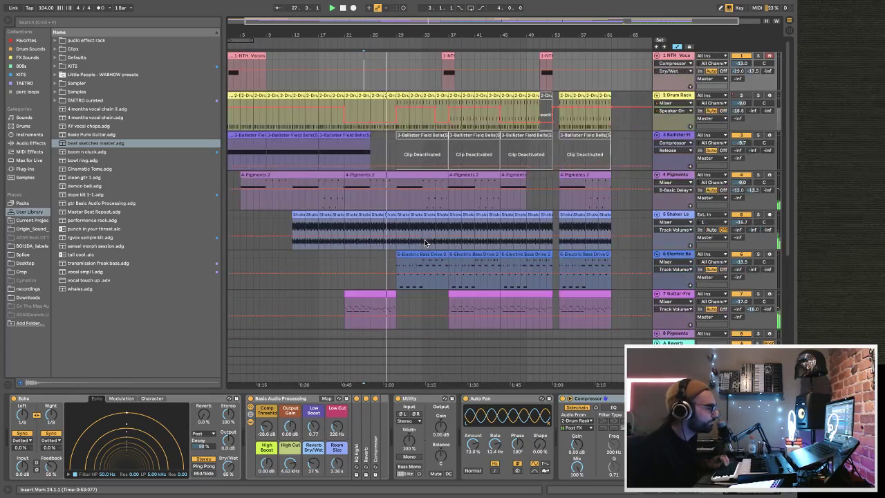
{"action": "scroll", "coordinate": [424, 242], "scroll_direction": "down", "scroll_amount": 5}
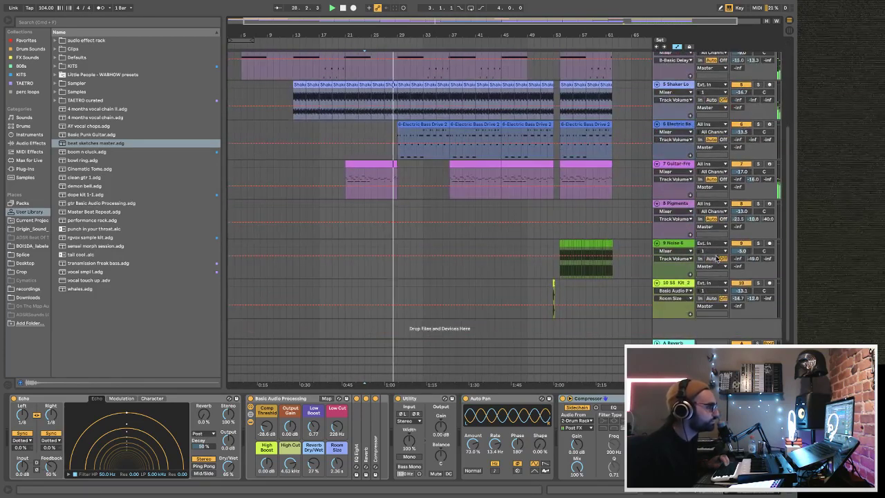
- Insert a new empty audio track below the SS_Kit_2 track
{"action": "left_click", "coordinate": [671, 286]}
{"action": "key", "text": "ctrl+t"}
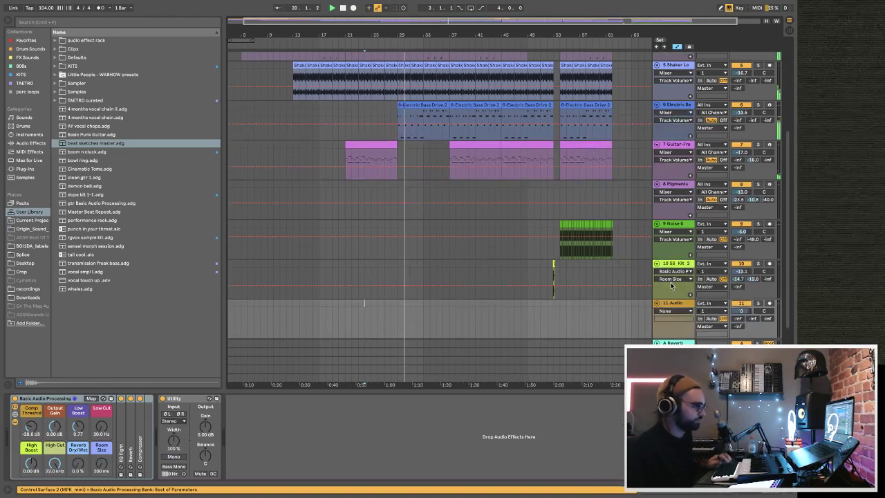
{"action": "scroll", "coordinate": [317, 247], "scroll_direction": "down", "scroll_amount": 1}
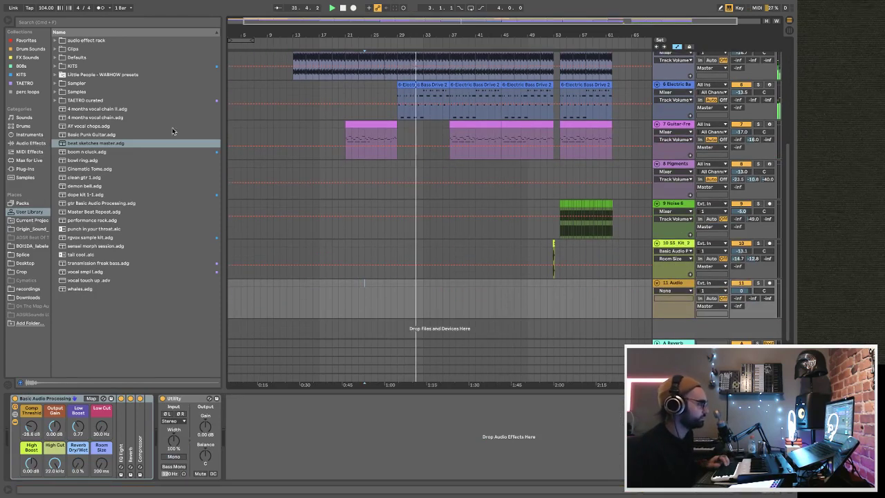
- Set the High Cut in the Shaker Loop track's Basic Audio Processing rack to about 5.20 kHz and show its automation
{"action": "scroll", "coordinate": [443, 207], "scroll_direction": "up", "scroll_amount": 10}
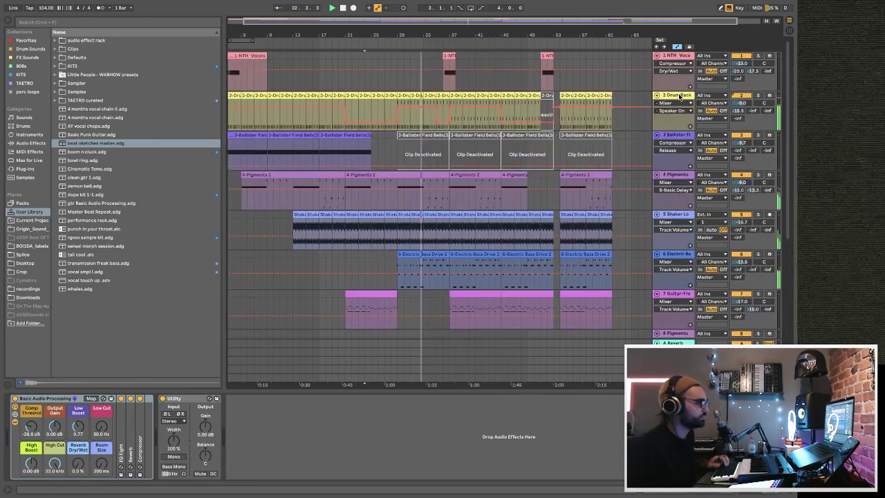
{"action": "left_click", "coordinate": [680, 96]}
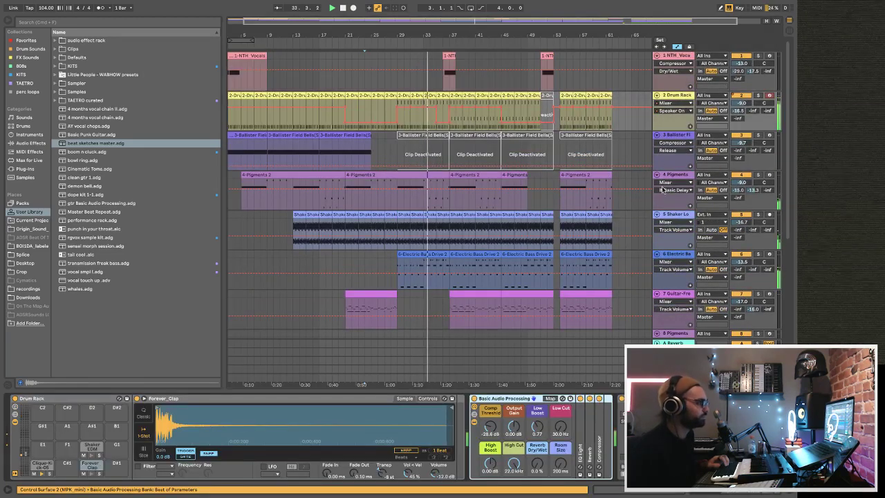
{"action": "left_click", "coordinate": [670, 214]}
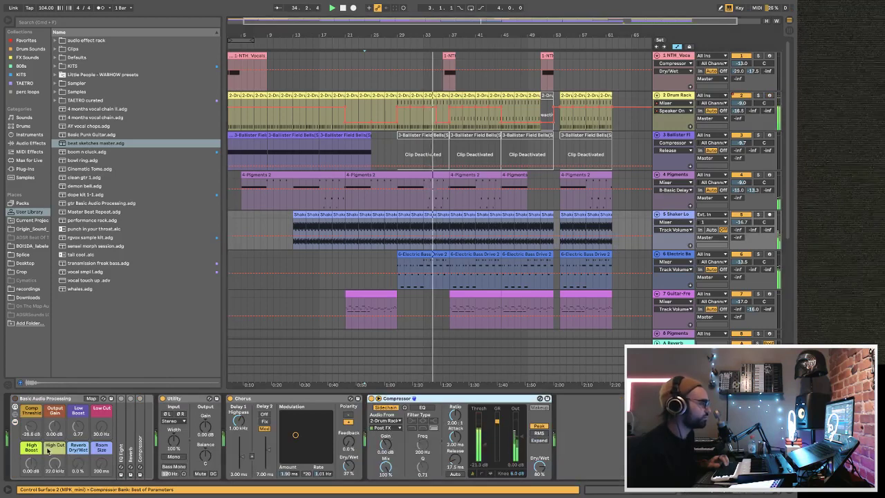
{"action": "left_click", "coordinate": [138, 398]}
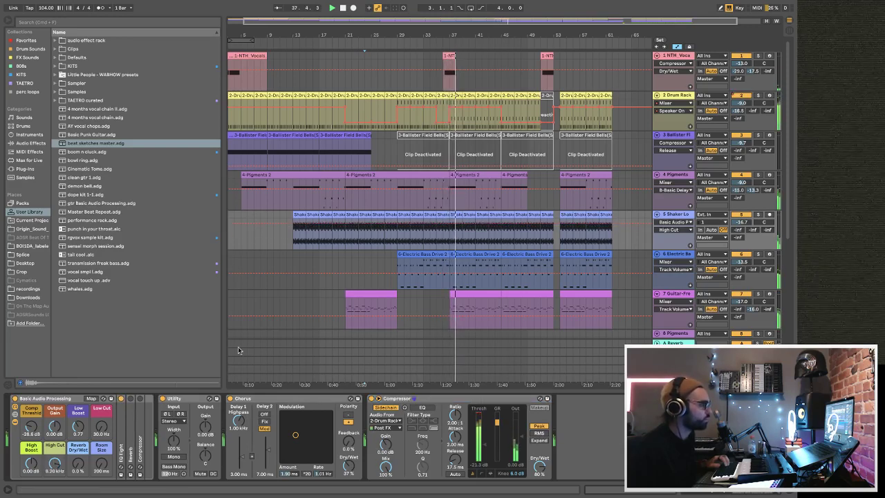
- Automate the shaker's High Cut at about 5.14 kHz from bar 29, ramping up from about bar 45 to bar 53
{"action": "left_click_drag", "start_coordinate": [400, 243], "coordinate": [551, 224]}
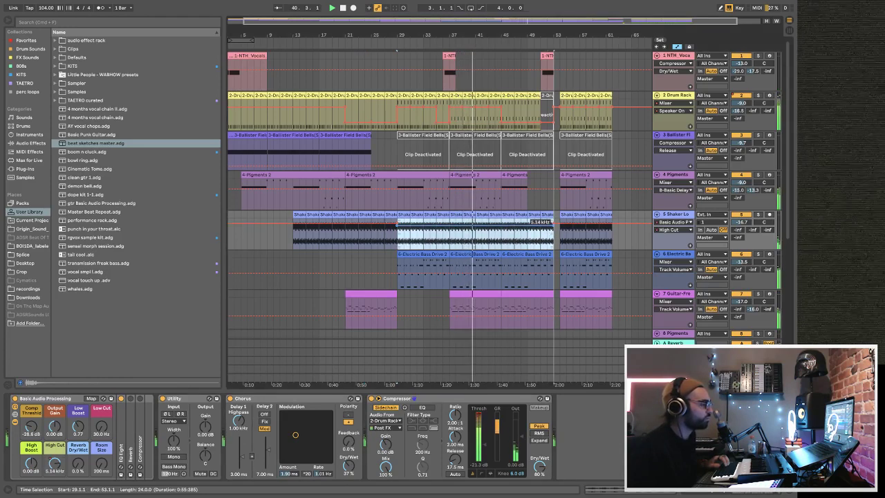
{"action": "key", "text": "ctrl+z"}
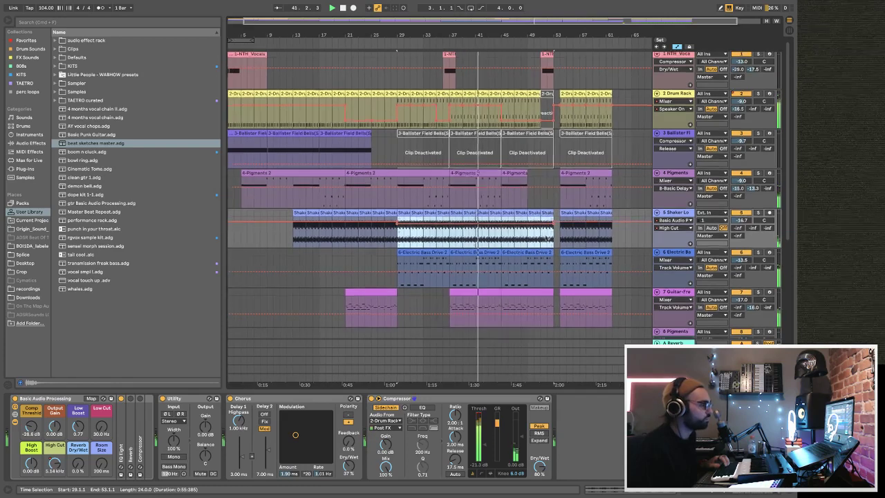
{"action": "left_click_drag", "start_coordinate": [582, 220], "coordinate": [583, 214]}
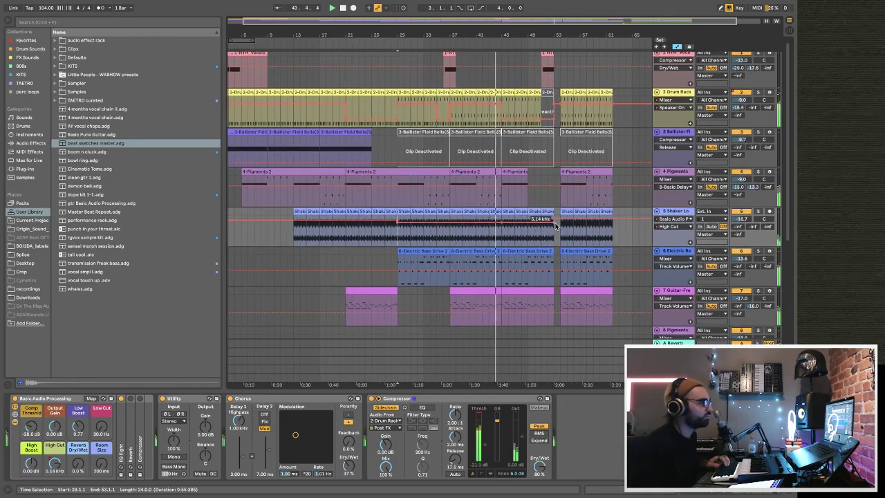
{"action": "scroll", "coordinate": [555, 226], "scroll_direction": "down", "scroll_amount": 5}
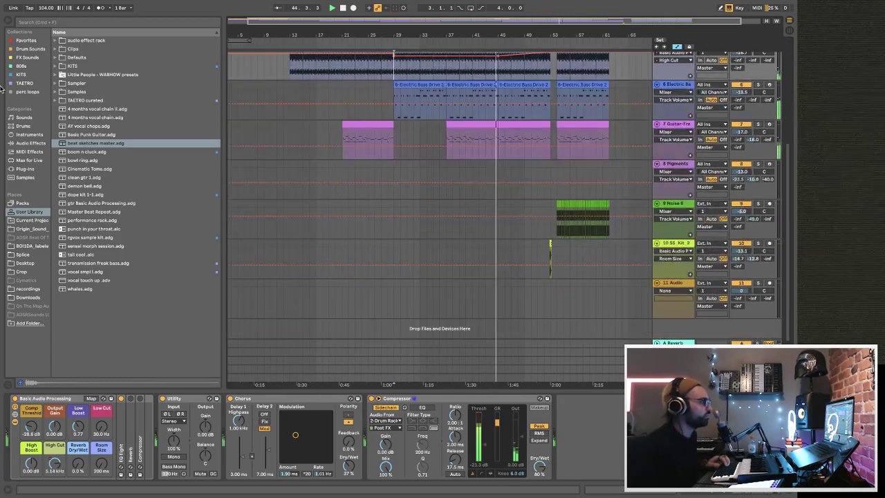
- Place OS_OA_SFX_Noise_Riser_1.wav from the FX Sounds collection on track 11 at bar 49, ending at bar 53
{"action": "left_click", "coordinate": [27, 58]}
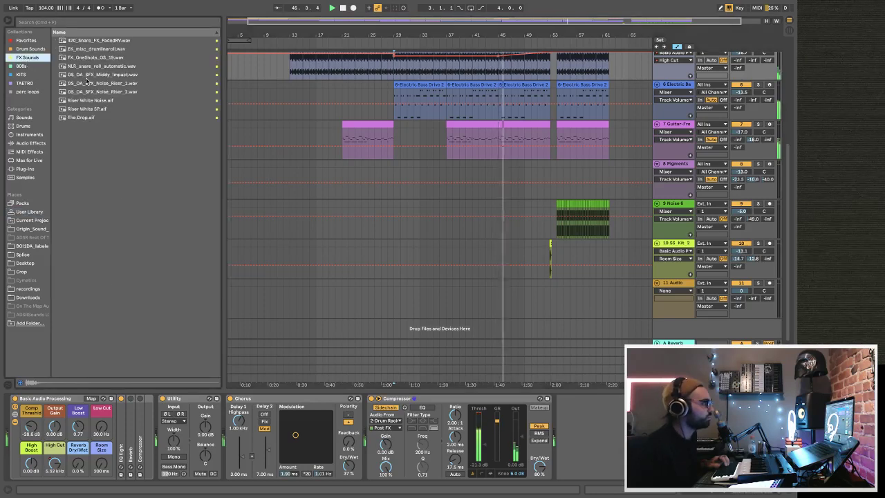
{"action": "left_click", "coordinate": [88, 76]}
{"action": "left_click", "coordinate": [88, 84]}
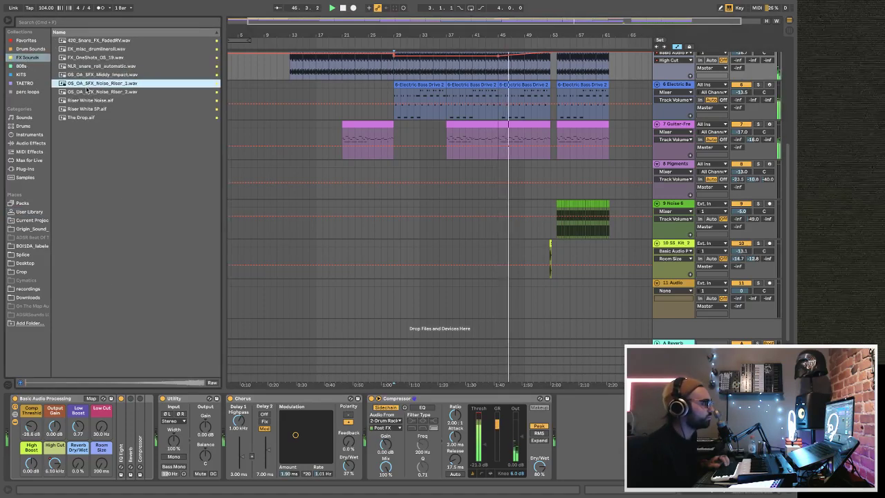
{"action": "left_click_drag", "start_coordinate": [87, 85], "coordinate": [532, 305]}
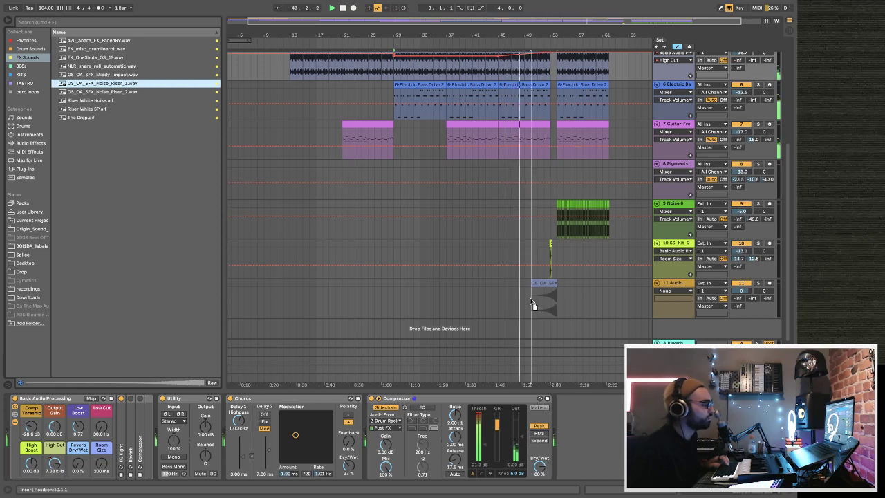
{"action": "left_click_drag", "start_coordinate": [533, 305], "coordinate": [524, 303]}
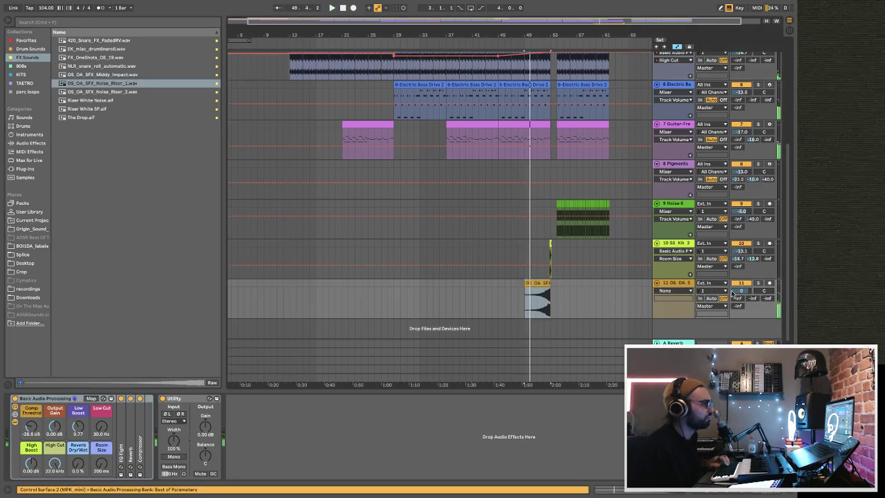
- Lower the volume of the noise riser track to -26.8 dB while it plays
{"action": "left_click", "coordinate": [533, 30]}
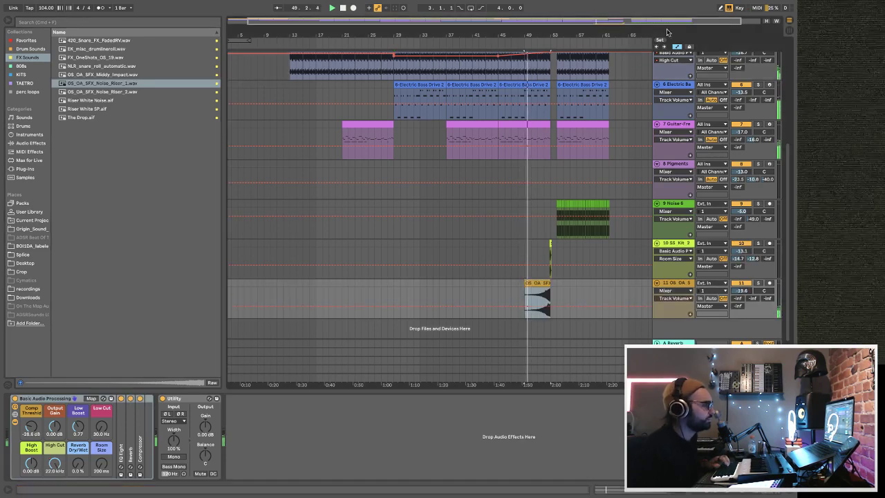
{"action": "left_click_drag", "start_coordinate": [533, 31], "coordinate": [470, 284]}
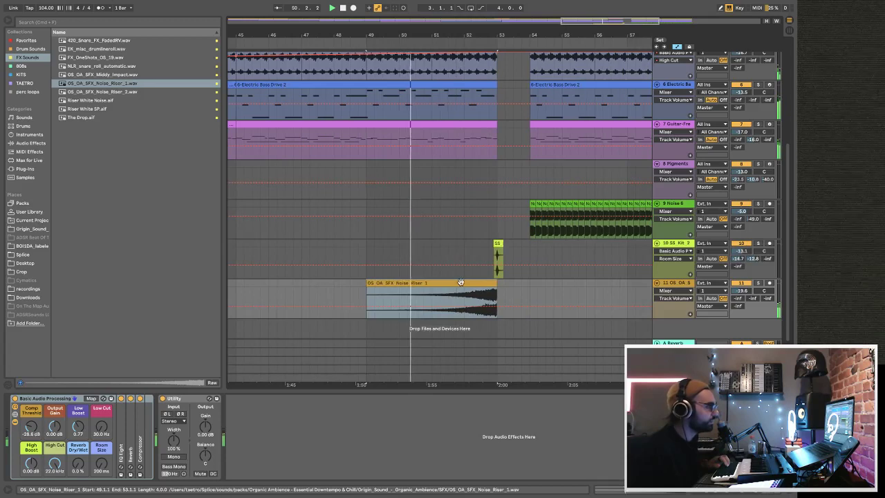
{"action": "left_click_drag", "start_coordinate": [740, 291], "coordinate": [741, 302]}
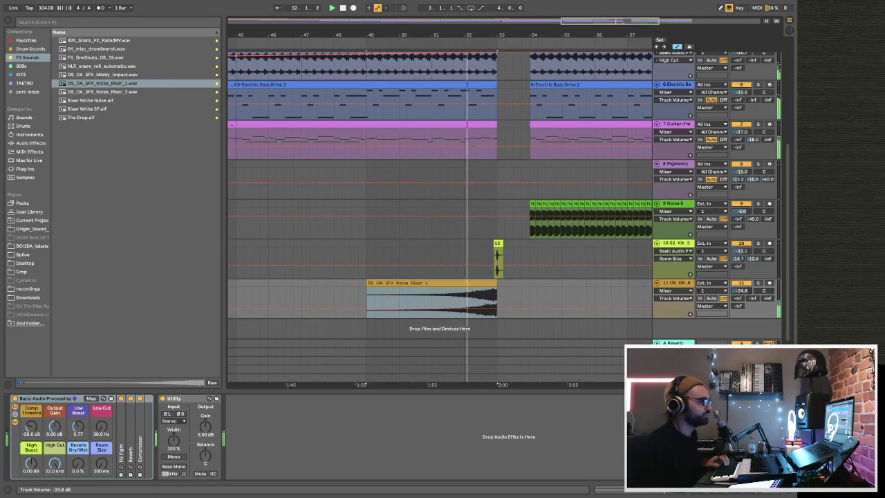
{"action": "left_click_drag", "start_coordinate": [741, 290], "coordinate": [741, 293]}
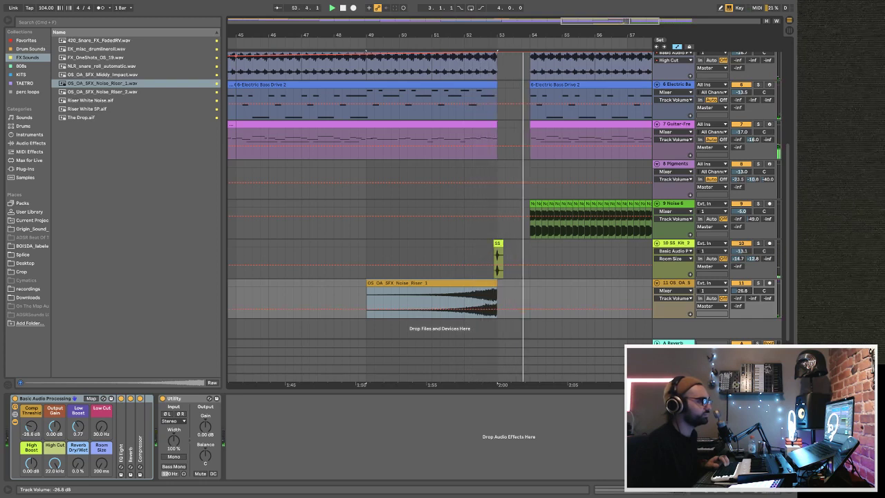
- Add Riser White Noise.aif to track 11 at bar 54, reverse the clip and play it back
{"action": "left_click_drag", "start_coordinate": [87, 101], "coordinate": [533, 292]}
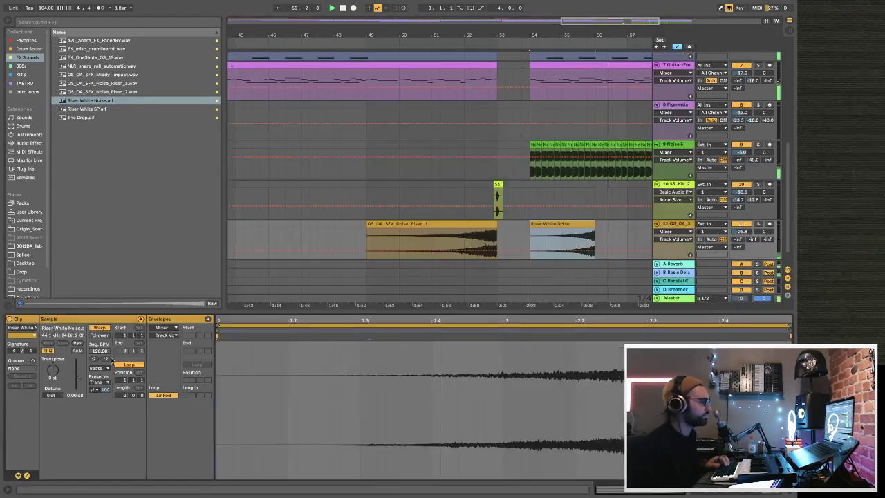
{"action": "key", "text": "space"}
{"action": "key", "text": "space"}
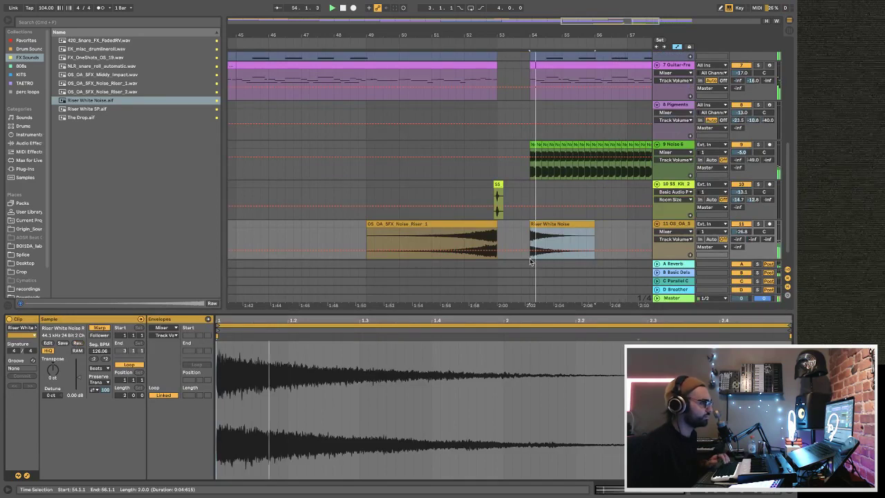
- Copy the sidechained Compressor from the 9 Noise 6 track to track 11 and replay the section from bar 54
{"action": "key", "text": "shift+Tab"}
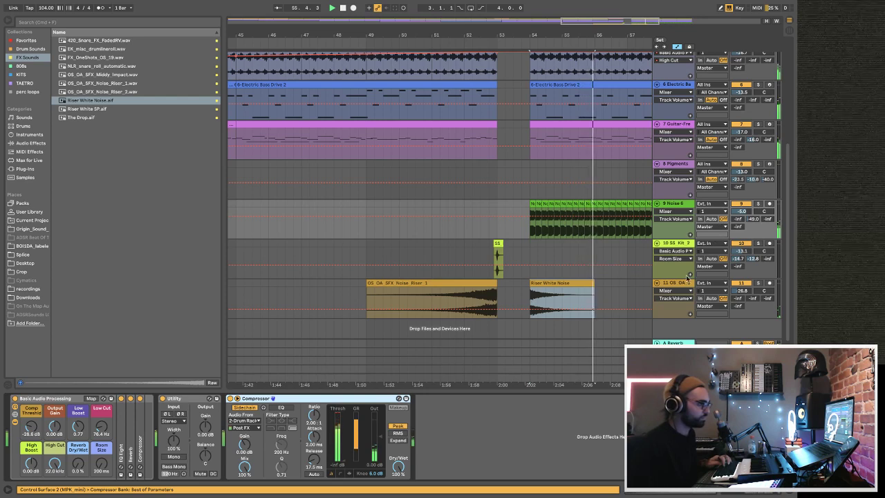
{"action": "key", "text": "space"}
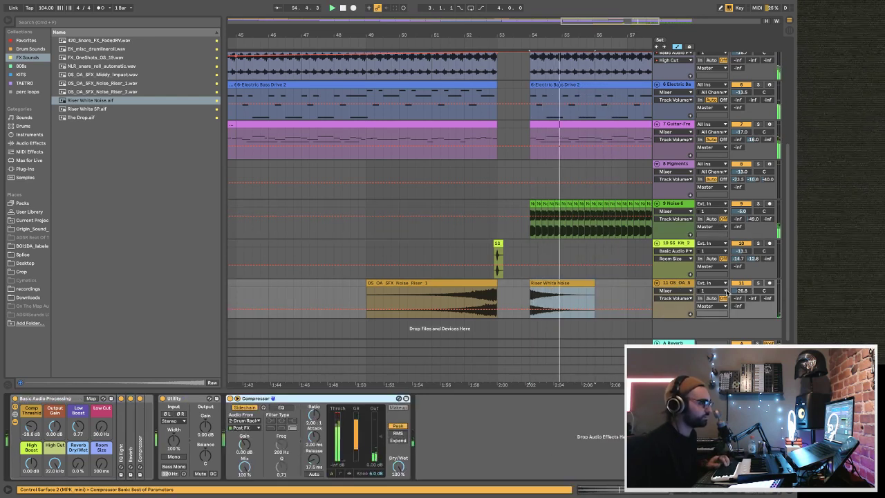
{"action": "key", "text": "space"}
{"action": "key", "text": "space"}
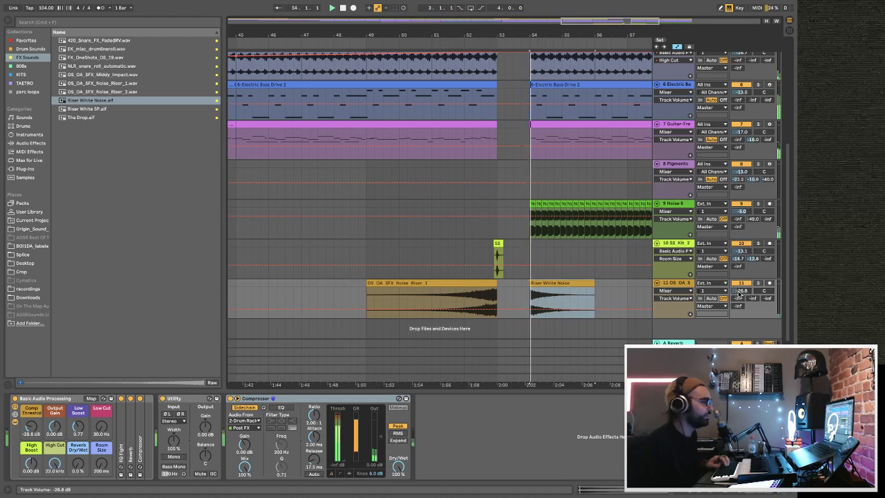
- Put the Riser White Noise clip on its own track 12 and lower that track's Compressor dry/wet to 68 %
{"action": "left_click_drag", "start_coordinate": [552, 282], "coordinate": [550, 322]}
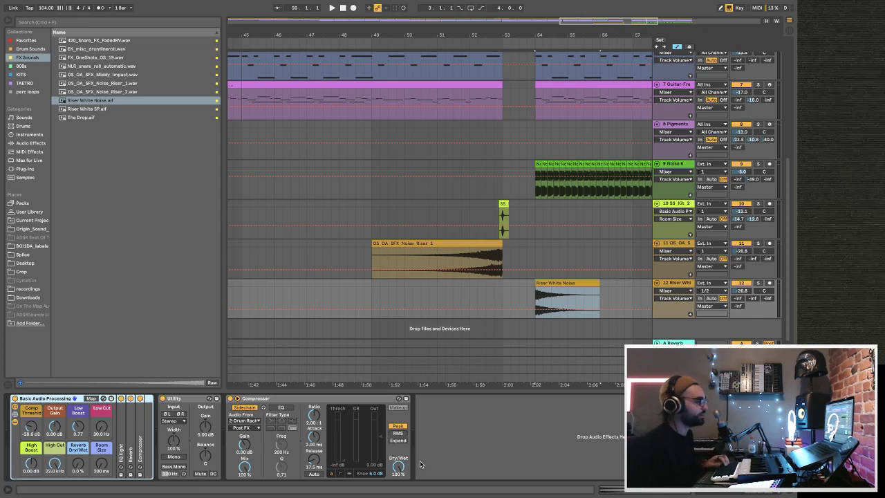
{"action": "left_click_drag", "start_coordinate": [399, 466], "coordinate": [399, 469]}
{"action": "key", "text": "space"}
{"action": "left_click_drag", "start_coordinate": [400, 467], "coordinate": [399, 469]}
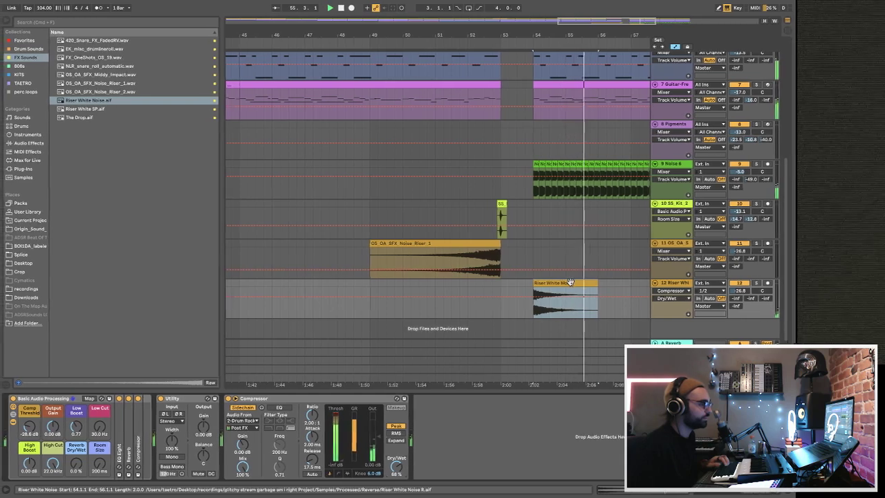
- Shorten the Riser White Noise clip to half a bar and duplicate it repeatedly up to bar 62
{"action": "left_click_drag", "start_coordinate": [569, 282], "coordinate": [545, 282]}
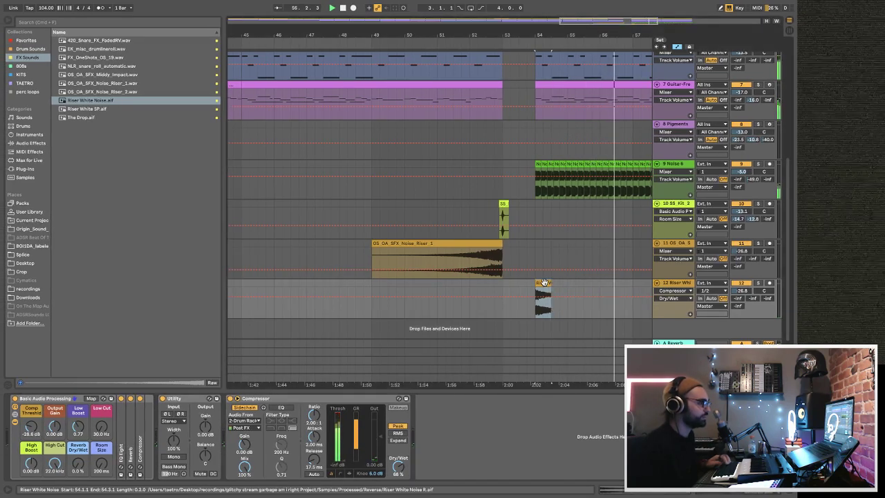
{"action": "key", "text": "super+d"}
{"action": "key", "text": "super+d"}
{"action": "key", "text": "super+d"}
{"action": "key", "text": "super+d"}
{"action": "key", "text": "super+d"}
{"action": "key", "text": "super+d"}
{"action": "key", "text": "super+d"}
{"action": "key", "text": "super+d"}
{"action": "key", "text": "super+d"}
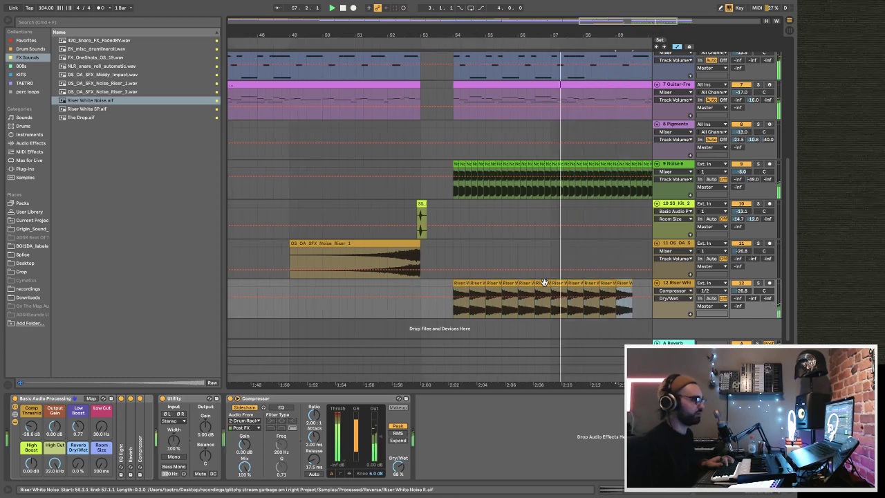
{"action": "key", "text": "super+d"}
{"action": "key", "text": "super+d"}
{"action": "key", "text": "super+d"}
{"action": "key", "text": "super+d"}
{"action": "key", "text": "super+d"}
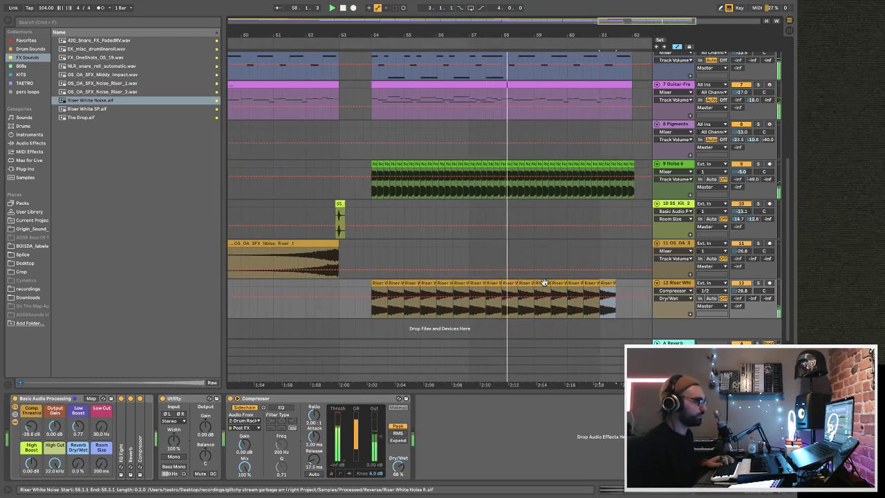
{"action": "key", "text": "super+d"}
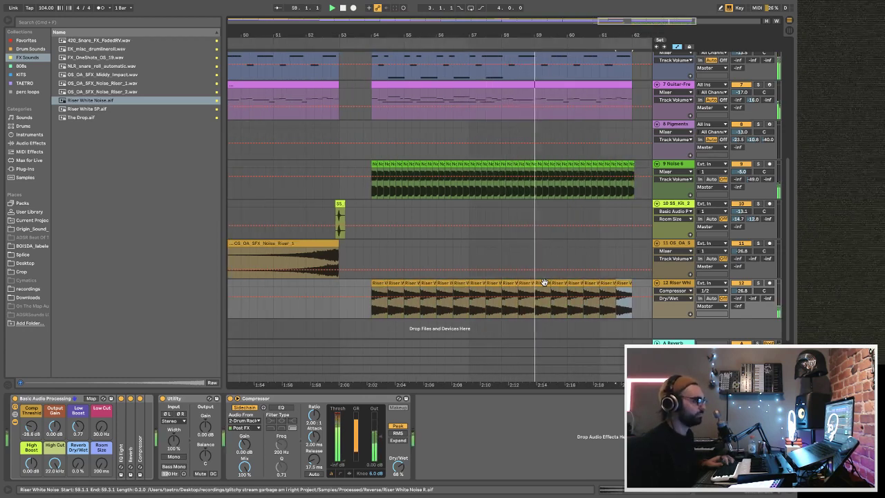
- Shorten the first Riser White Noise clip to one beat and duplicate it repeatedly from bar 54 to bar 62
{"action": "left_click_drag", "start_coordinate": [387, 284], "coordinate": [378, 282]}
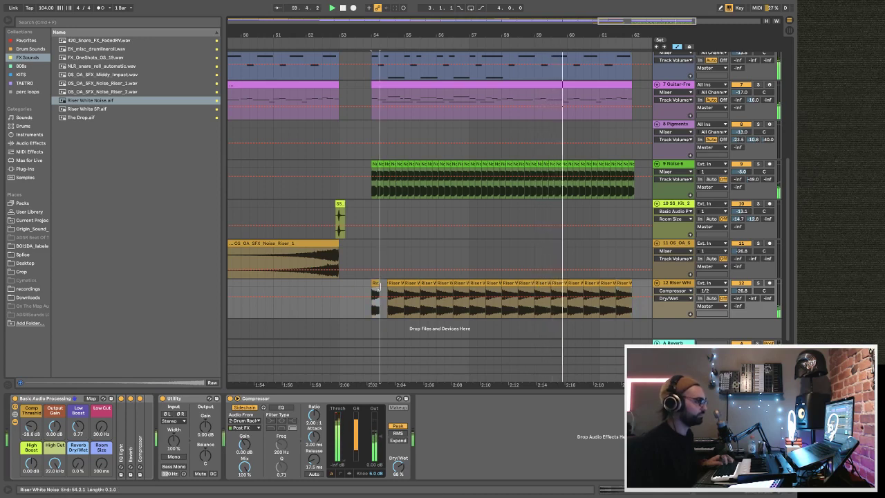
{"action": "key", "text": "super+d"}
{"action": "key", "text": "super+d"}
{"action": "key", "text": "super+d"}
{"action": "key", "text": "super+d"}
{"action": "key", "text": "super+d"}
{"action": "key", "text": "super+d"}
{"action": "key", "text": "super+d"}
{"action": "key", "text": "super+d"}
{"action": "key", "text": "super+d"}
{"action": "key", "text": "super+d"}
{"action": "key", "text": "super+d"}
{"action": "key", "text": "super+d"}
{"action": "key", "text": "super+d"}
{"action": "key", "text": "super+d"}
{"action": "key", "text": "super+d"}
{"action": "key", "text": "super+d"}
{"action": "key", "text": "super+d"}
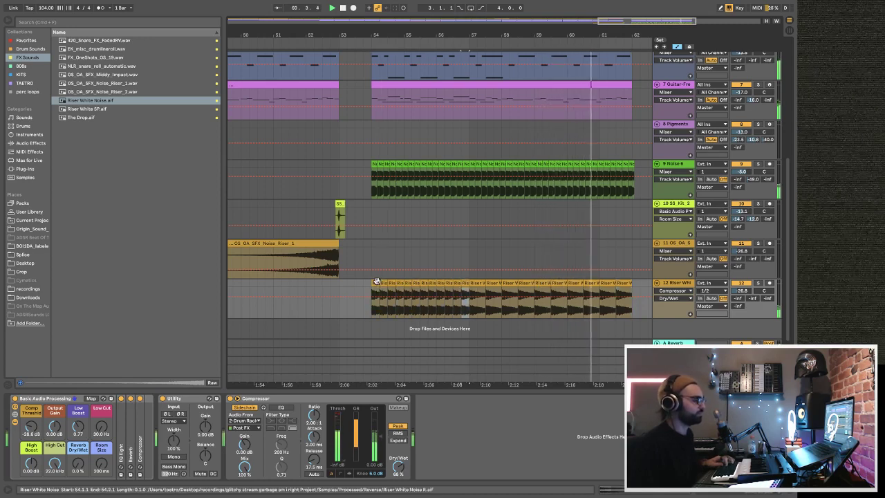
{"action": "key", "text": "super+d"}
{"action": "key", "text": "super+d"}
{"action": "key", "text": "super+d"}
{"action": "key", "text": "super+d"}
{"action": "key", "text": "super+d"}
{"action": "key", "text": "super+d"}
{"action": "key", "text": "super+d"}
{"action": "key", "text": "super+d"}
{"action": "key", "text": "super+d"}
{"action": "key", "text": "super+d"}
{"action": "key", "text": "super+d"}
{"action": "key", "text": "super+d"}
{"action": "key", "text": "super+d"}
{"action": "key", "text": "super+d"}
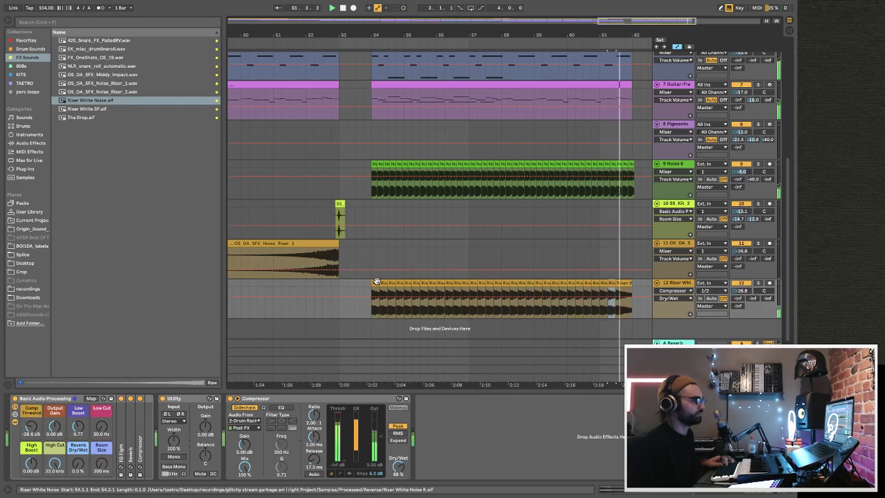
{"action": "key", "text": "super+d"}
- Audition the pulses from before bar 54, then switch the one-beat Riser White Noise clips back to unreversed playback up to bar 62
{"action": "left_click", "coordinate": [356, 284]}
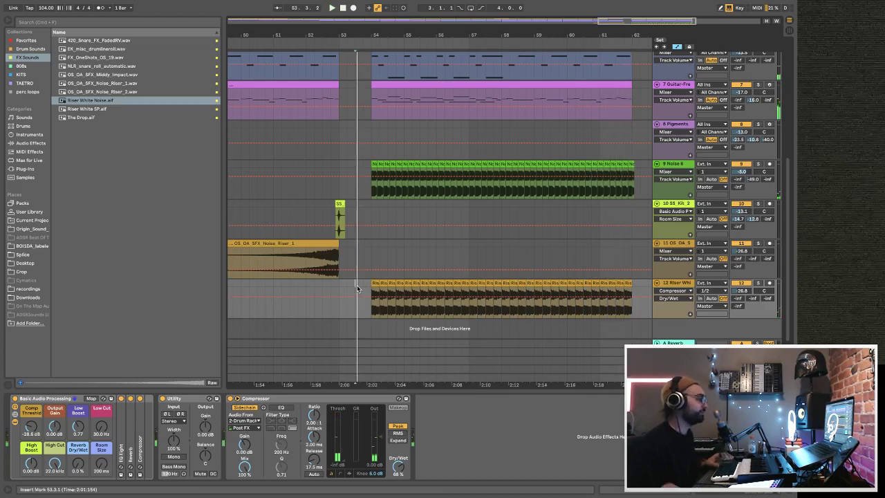
{"action": "key", "text": "space"}
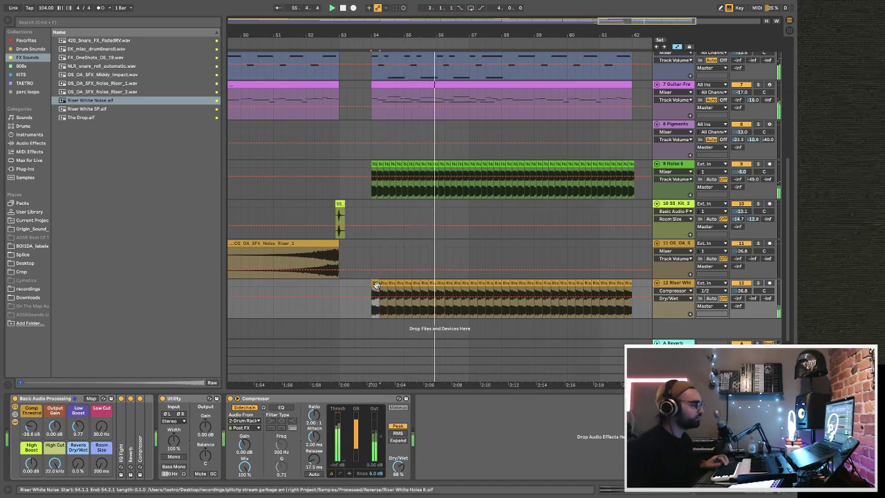
{"action": "double_click", "coordinate": [376, 285]}
{"action": "left_click", "coordinate": [77, 343]}
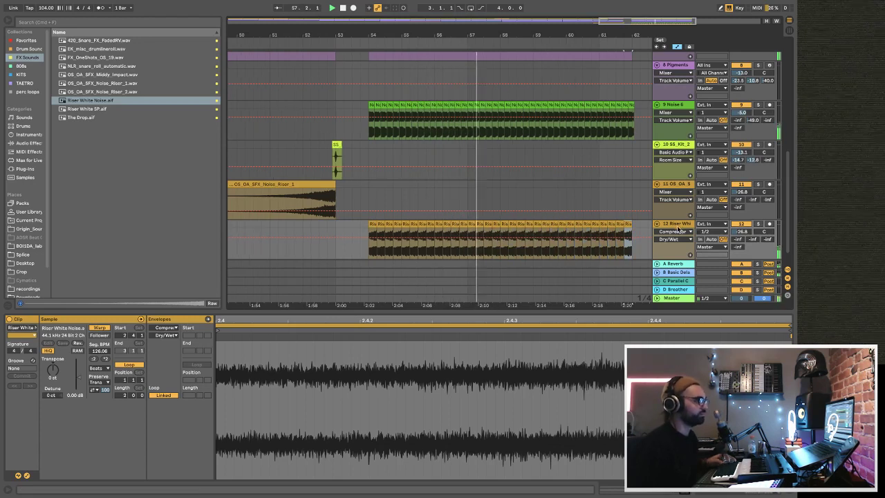
- Raise the white noise track's Compressor dry/wet to 82 % and set its B-Basic Delay send to -11.6 dB
{"action": "key", "text": "shift+Tab"}
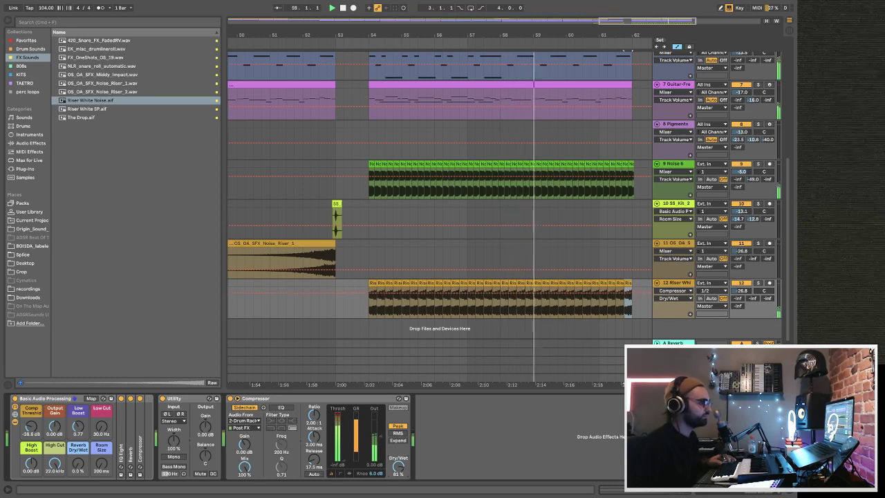
{"action": "mouse_move", "coordinate": [753, 298]}
{"action": "left_mouse_down"}
{"action": "mouse_move", "coordinate": [753, 276]}
{"action": "mouse_move", "coordinate": [754, 302]}
{"action": "left_mouse_up"}
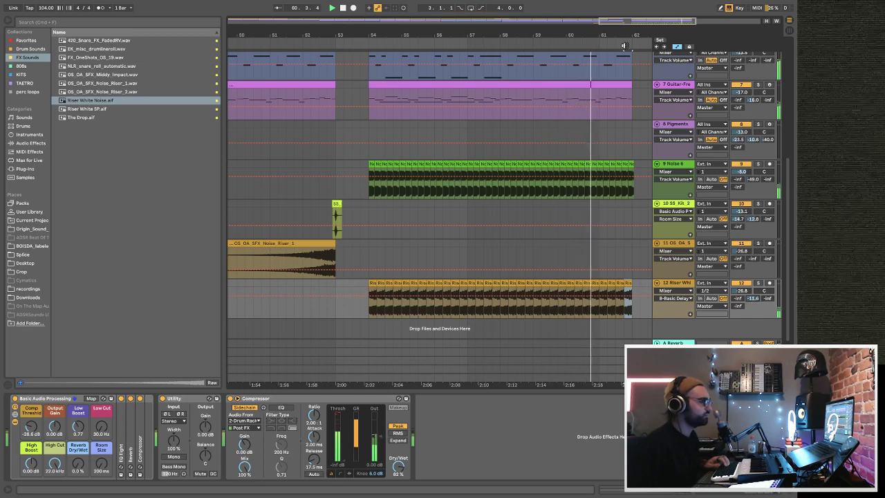
- Play the arrangement from the beginning and look over all of its tracks
{"action": "left_click_drag", "start_coordinate": [548, 36], "coordinate": [547, 45]}
{"action": "scroll", "coordinate": [546, 45], "scroll_direction": "up", "scroll_amount": 5}
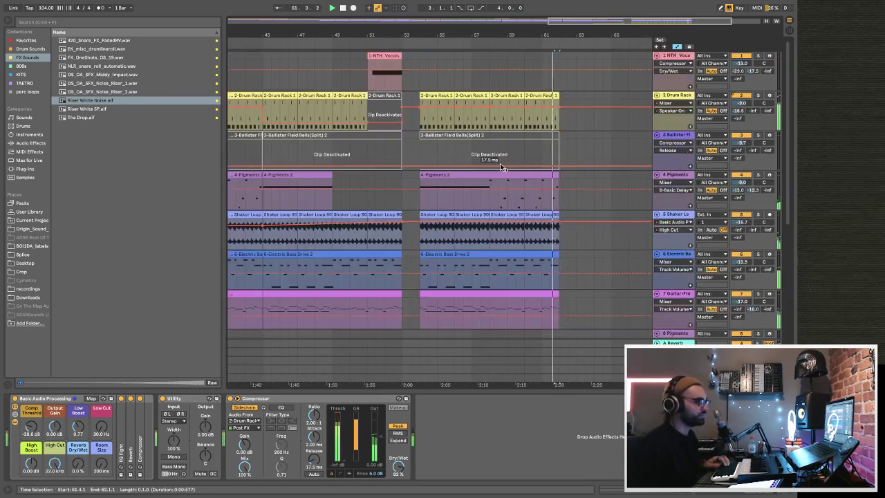
{"action": "left_click_drag", "start_coordinate": [394, 33], "coordinate": [366, 24]}
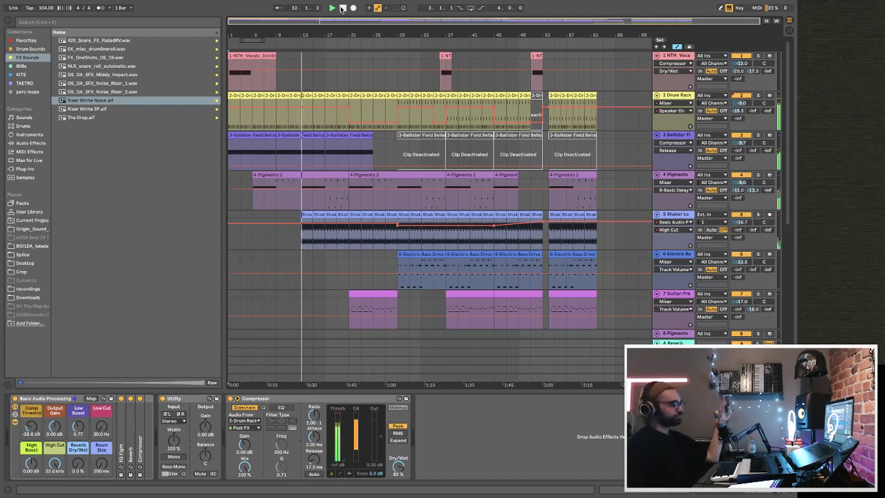
{"action": "scroll", "coordinate": [451, 131], "scroll_direction": "down", "scroll_amount": 5}
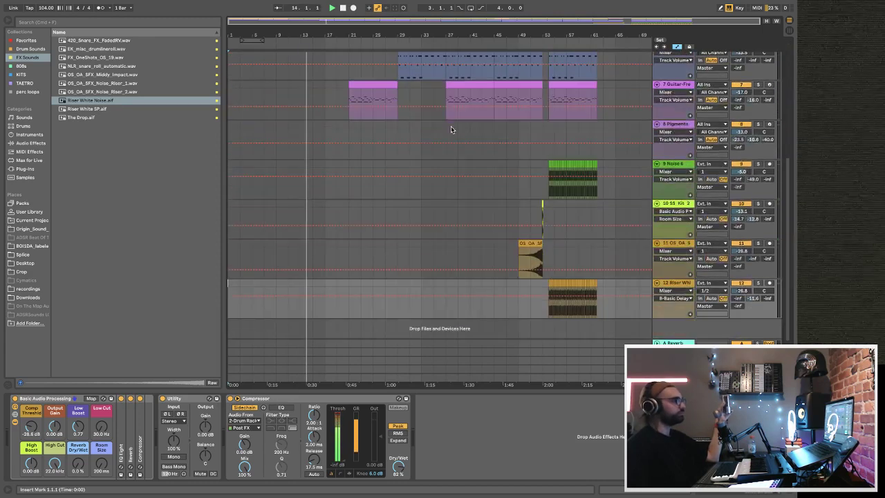
{"action": "scroll", "coordinate": [451, 132], "scroll_direction": "up", "scroll_amount": 5}
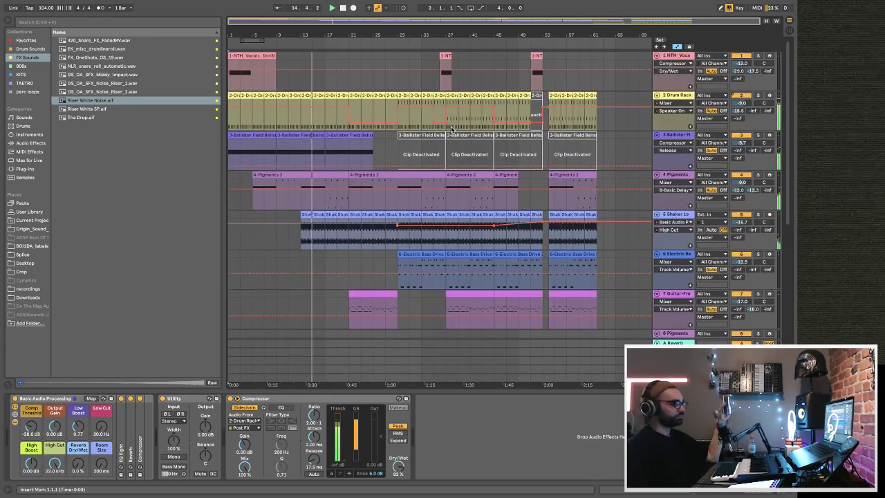
- Insert Pedal before Basic Audio Processing on the 4 Pigments track, with dry/wet at 48 %, Sub enabled and gain raised to 39 %
{"action": "left_click", "coordinate": [460, 194]}
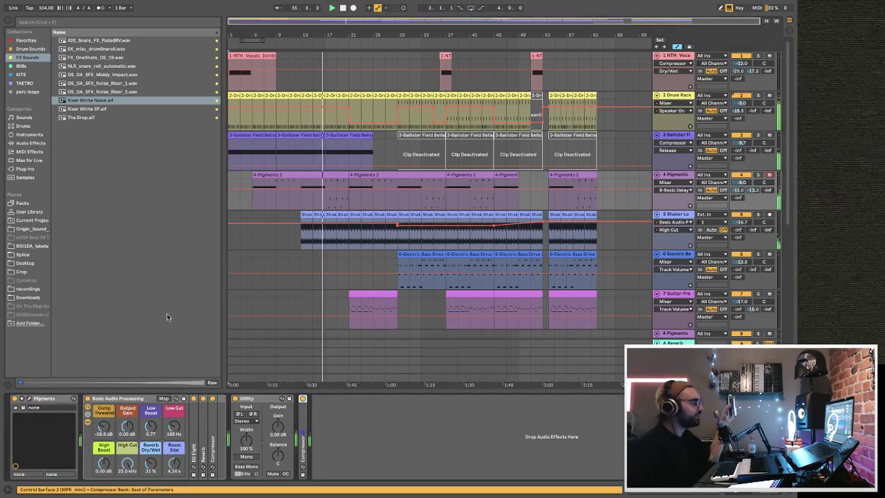
{"action": "left_click", "coordinate": [30, 143]}
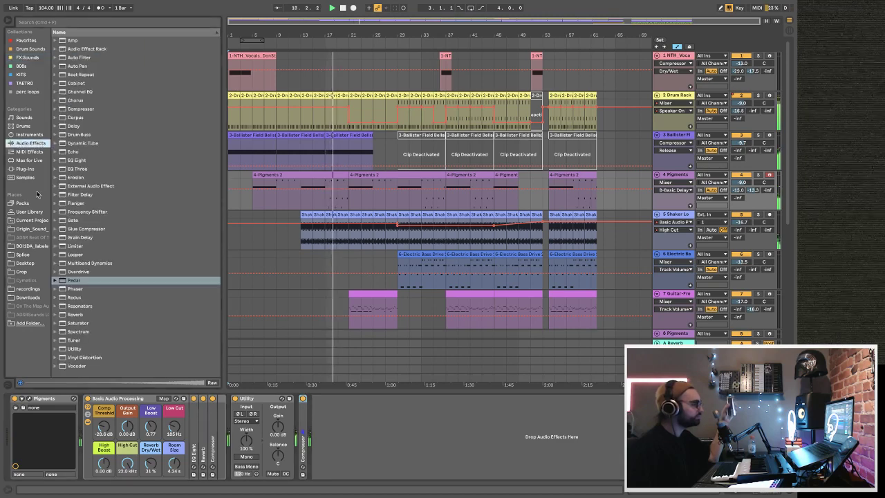
{"action": "left_click_drag", "start_coordinate": [73, 280], "coordinate": [103, 440]}
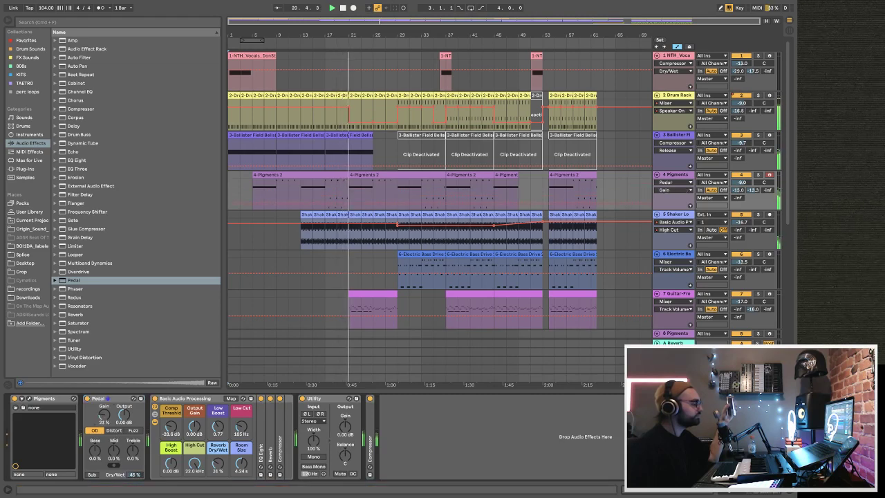
{"action": "left_click", "coordinate": [92, 474]}
{"action": "left_click", "coordinate": [103, 414]}
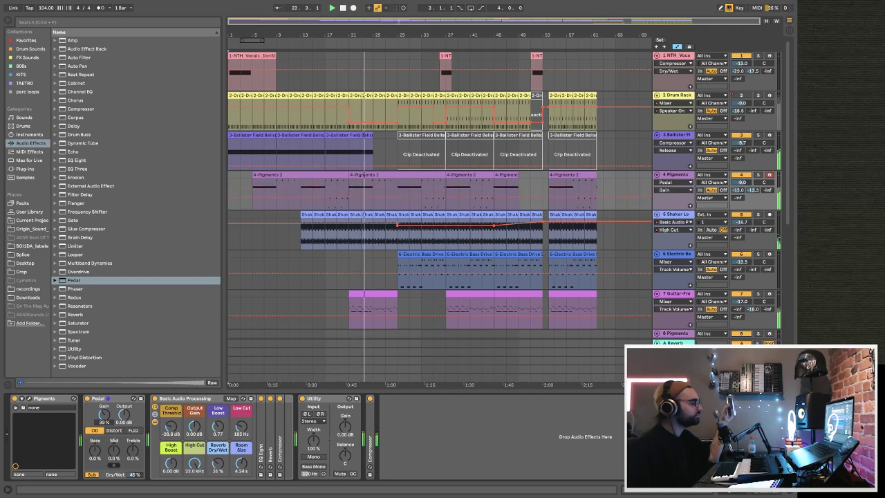
- Switch the 4 Pigments track's Pedal to Distort and set its gain to 32 %
{"action": "left_click", "coordinate": [114, 430]}
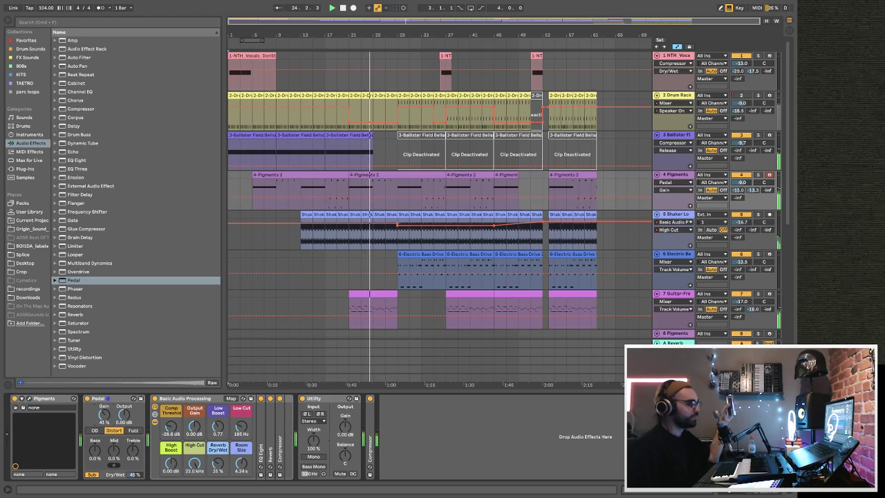
{"action": "left_click_drag", "start_coordinate": [104, 414], "coordinate": [104, 411]}
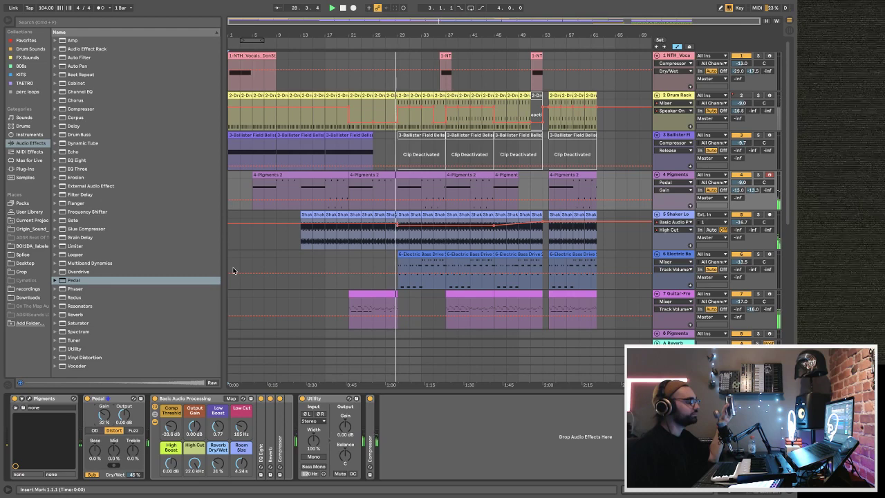
- Look over the upper and lower tracks during playback and show the Drum Rack track's devices
{"action": "scroll", "coordinate": [233, 271], "scroll_direction": "down", "scroll_amount": 5}
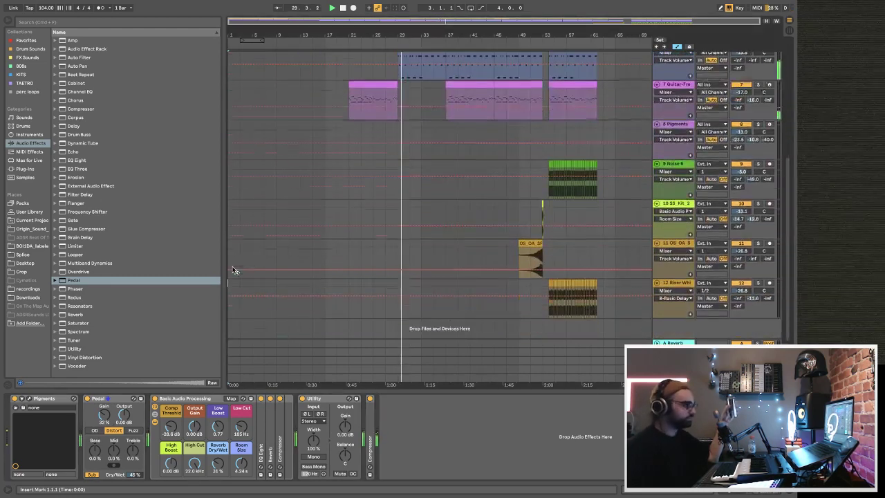
{"action": "scroll", "coordinate": [234, 272], "scroll_direction": "up", "scroll_amount": 5}
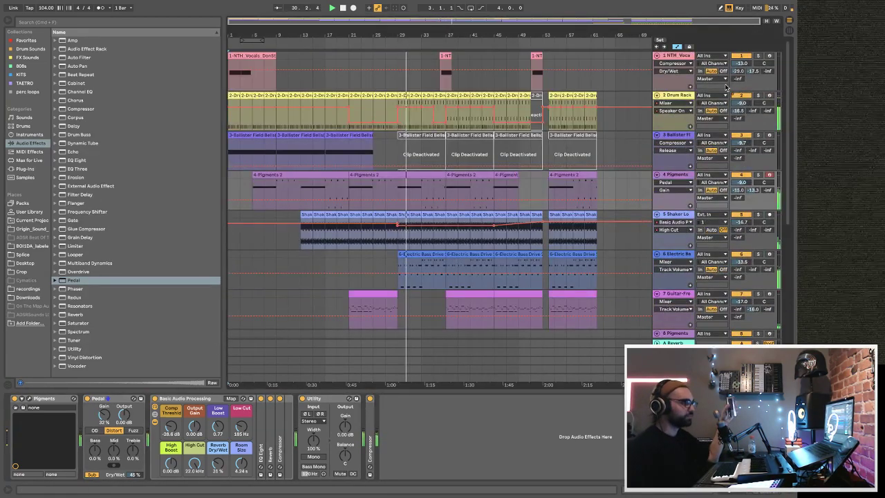
{"action": "left_click", "coordinate": [684, 96]}
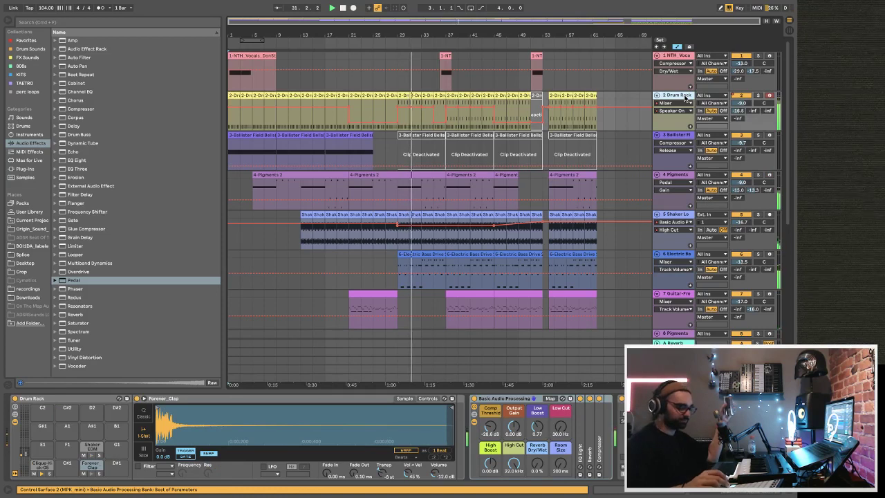
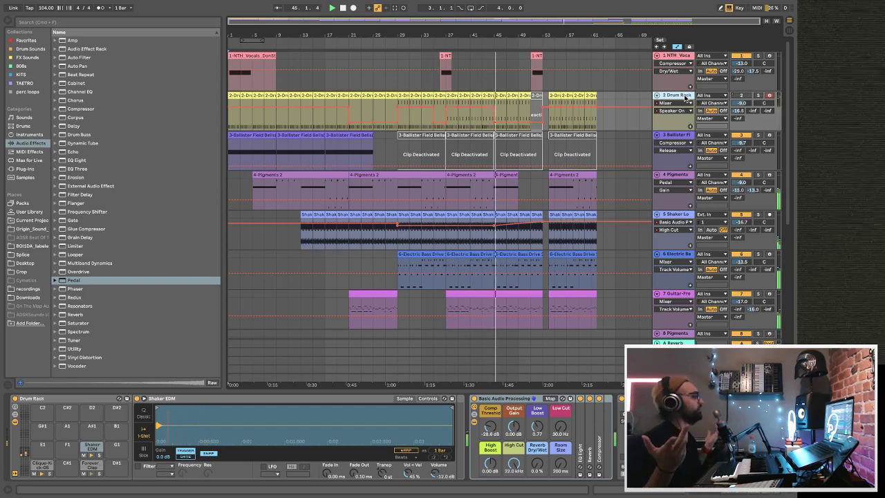
{"action": "scroll", "coordinate": [607, 247], "scroll_direction": "down", "scroll_amount": 5}
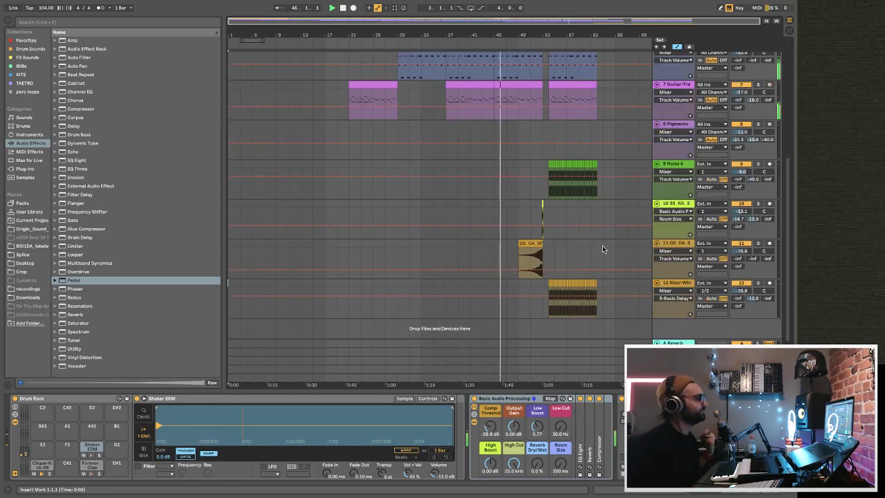
{"action": "scroll", "coordinate": [553, 68], "scroll_direction": "up", "scroll_amount": 5}
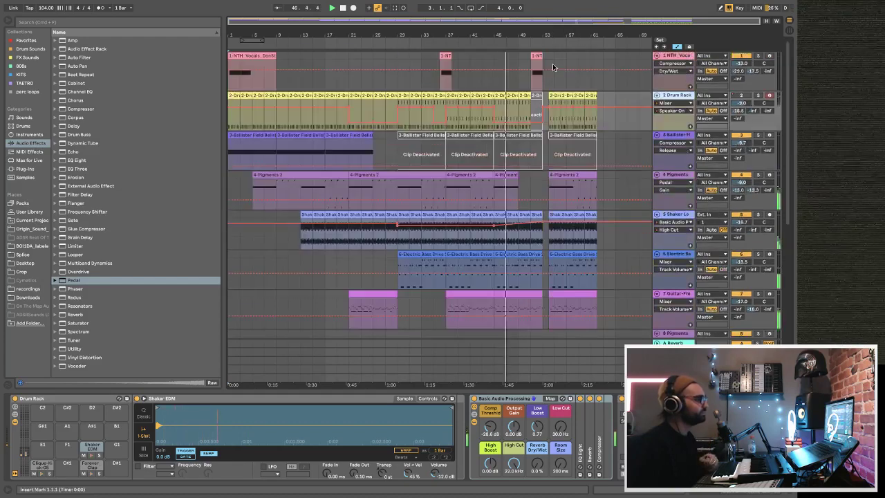
- Duplicate the vocal clip at bar 51 so the copy runs from 53.1.1 to 54.4.1, and audition it with the drop
{"action": "left_click_drag", "start_coordinate": [546, 34], "coordinate": [519, 53]}
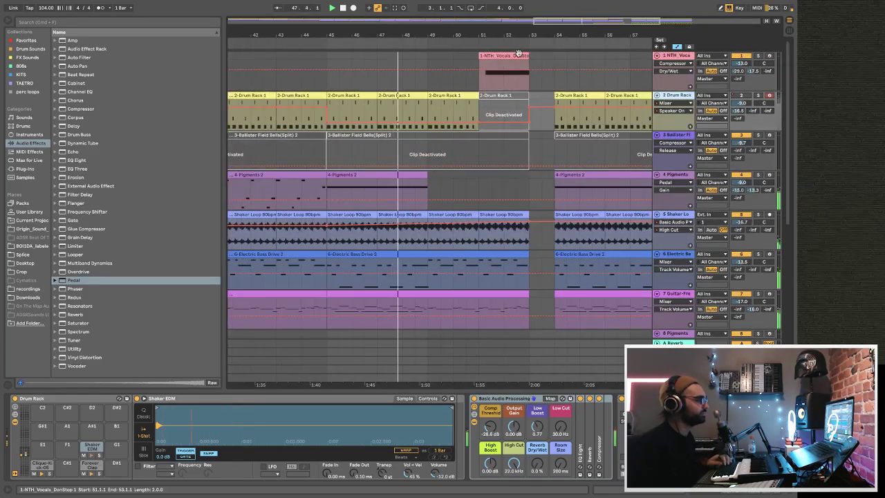
{"action": "left_click", "coordinate": [517, 54]}
{"action": "key", "text": "super+d"}
{"action": "mouse_move", "coordinate": [541, 35]}
{"action": "left_mouse_down"}
{"action": "mouse_move", "coordinate": [541, 62]}
{"action": "mouse_move", "coordinate": [510, 55]}
{"action": "mouse_move", "coordinate": [512, 43]}
{"action": "mouse_move", "coordinate": [498, 34]}
{"action": "mouse_move", "coordinate": [358, 26]}
{"action": "mouse_move", "coordinate": [410, 36]}
{"action": "left_mouse_up"}
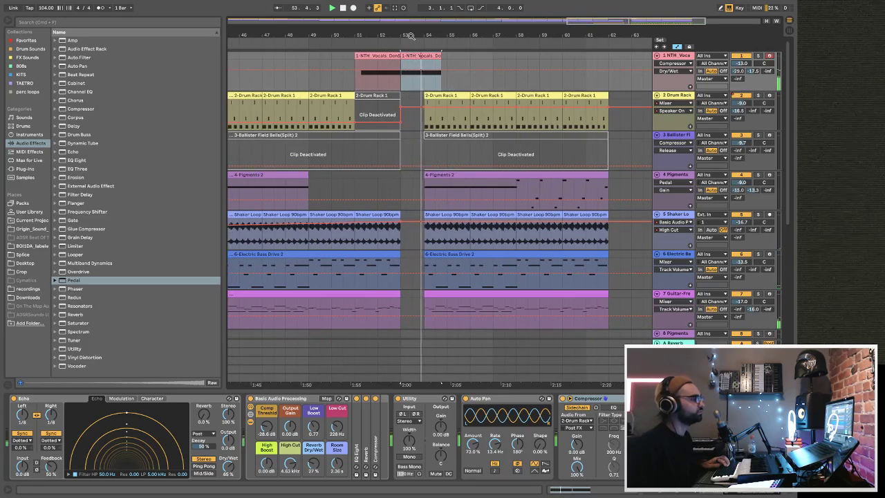
{"action": "scroll", "coordinate": [456, 79], "scroll_direction": "down", "scroll_amount": 5}
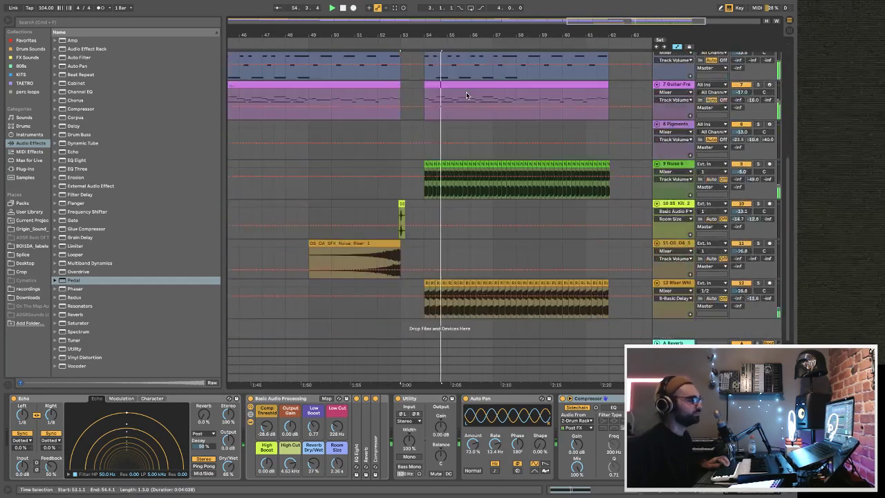
{"action": "scroll", "coordinate": [466, 92], "scroll_direction": "up", "scroll_amount": 1}
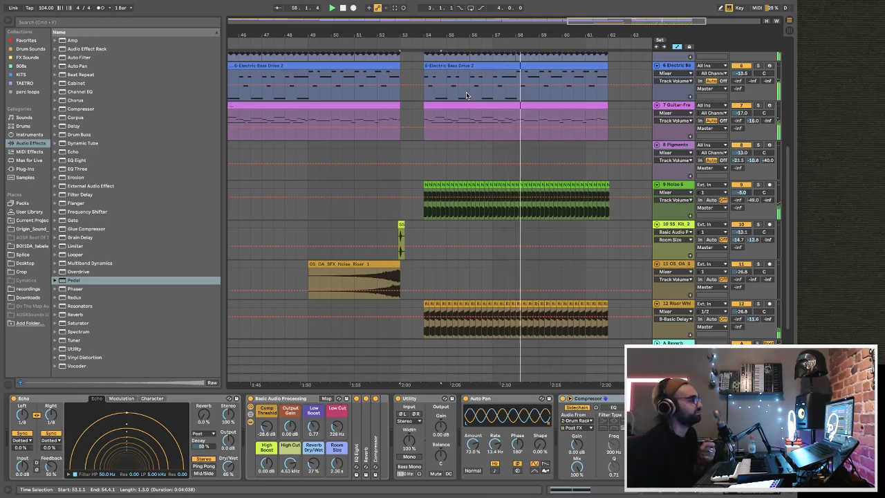
{"action": "scroll", "coordinate": [524, 164], "scroll_direction": "up", "scroll_amount": 6}
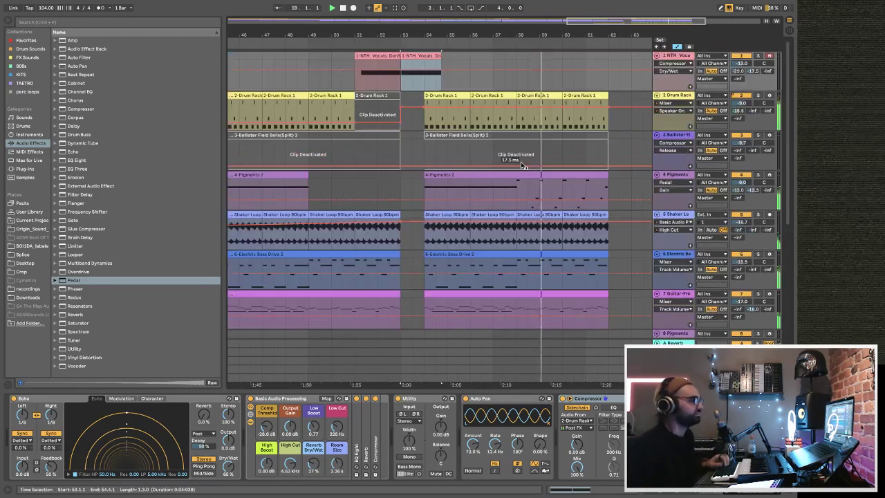
- Duplicate the final two bars of the 6 Electric Bass Drive clip twice, extending the bass line to bar 66
{"action": "left_click_drag", "start_coordinate": [581, 24], "coordinate": [497, 34]}
{"action": "scroll", "coordinate": [486, 207], "scroll_direction": "down", "scroll_amount": 2}
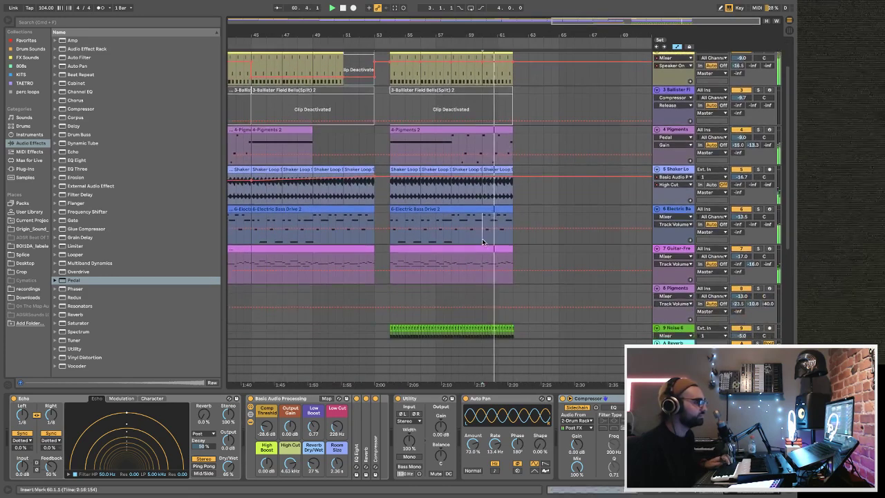
{"action": "left_click", "coordinate": [487, 225]}
{"action": "left_click", "coordinate": [487, 226]}
{"action": "key", "text": "ctrl+d"}
{"action": "key", "text": "ctrl+d"}
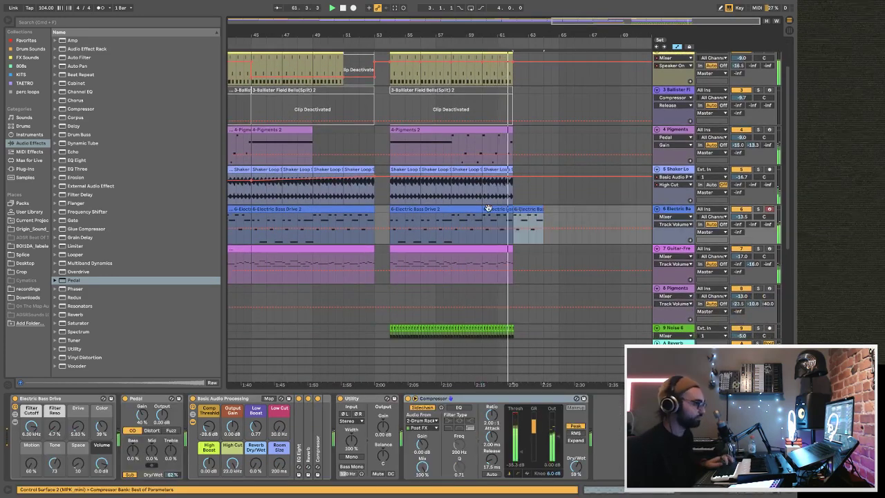
{"action": "left_click", "coordinate": [553, 238]}
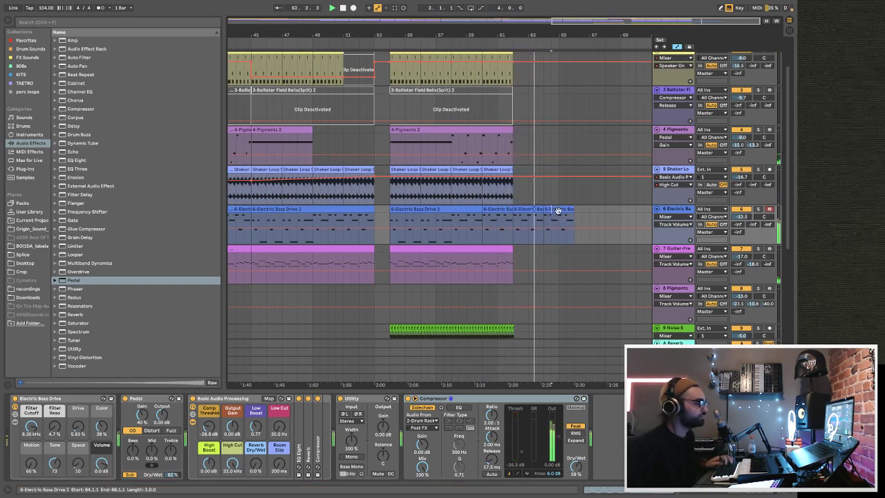
{"action": "left_click", "coordinate": [553, 210]}
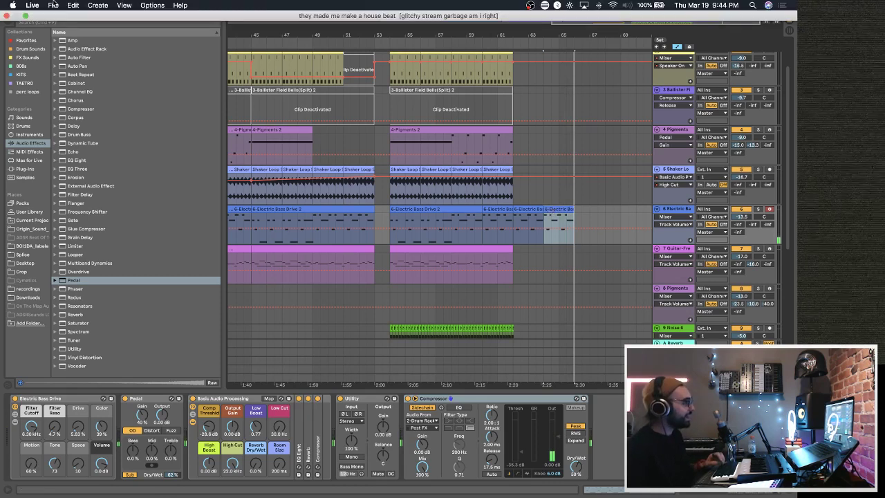
- Start a new Live Set
{"action": "left_click", "coordinate": [53, 5]}
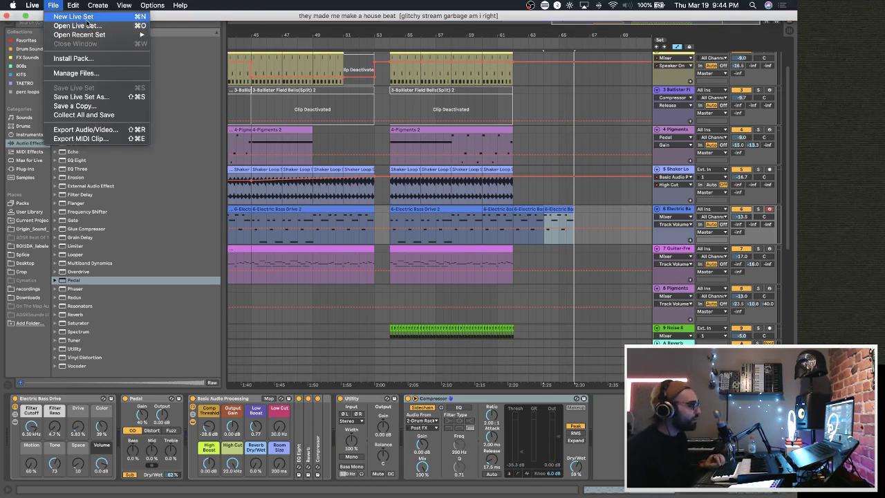
{"action": "left_click", "coordinate": [83, 18]}
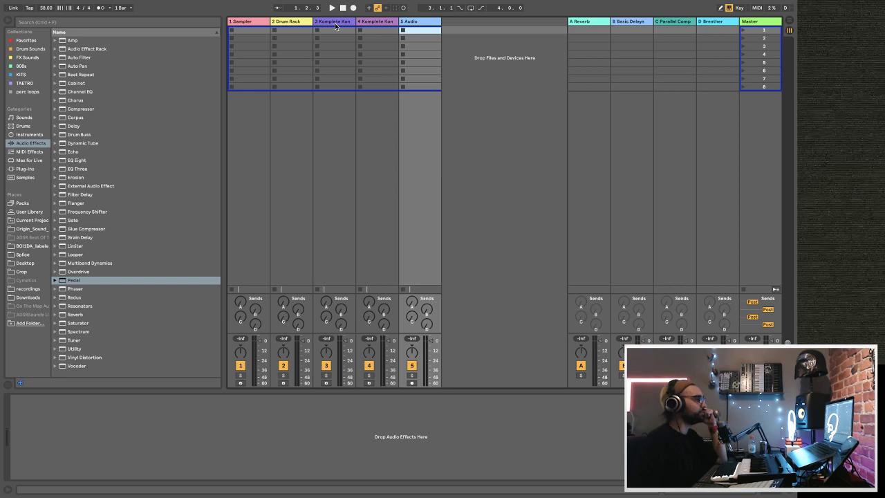
- Open Komplete Kontrol on track 3 and filter its instrument library to the Percussion type
{"action": "left_click", "coordinate": [337, 21]}
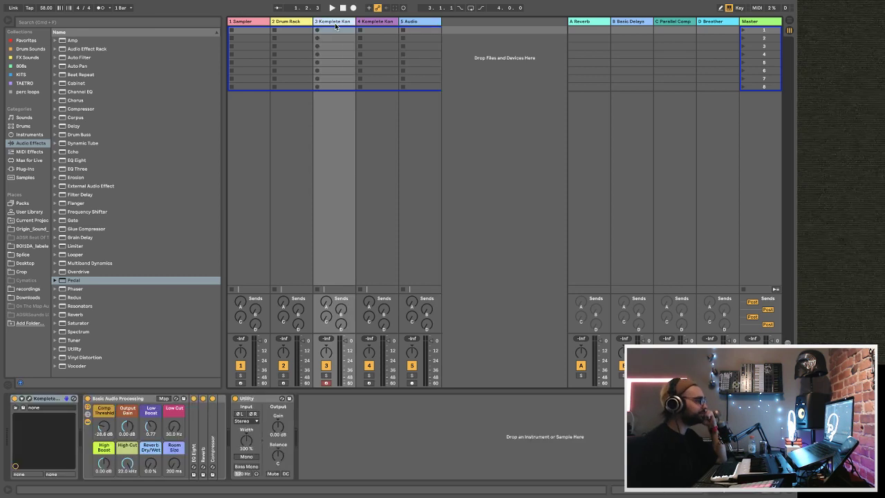
{"action": "left_click", "coordinate": [31, 399]}
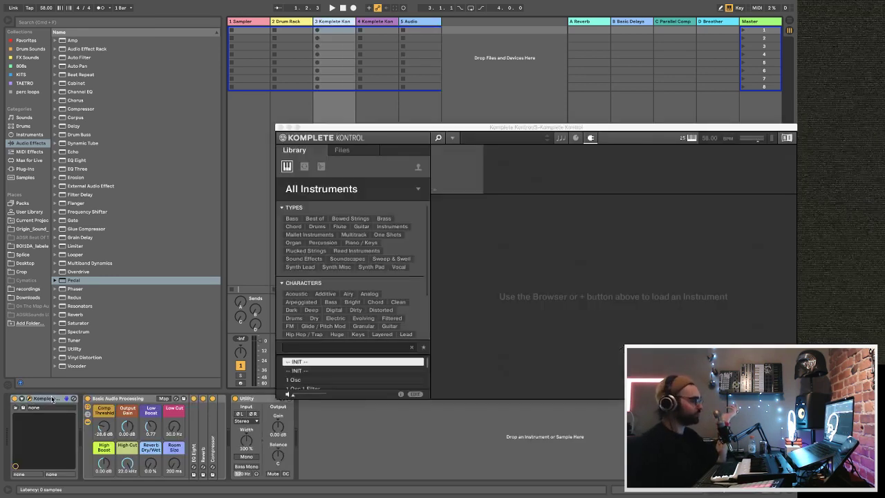
{"action": "left_click", "coordinate": [323, 243]}
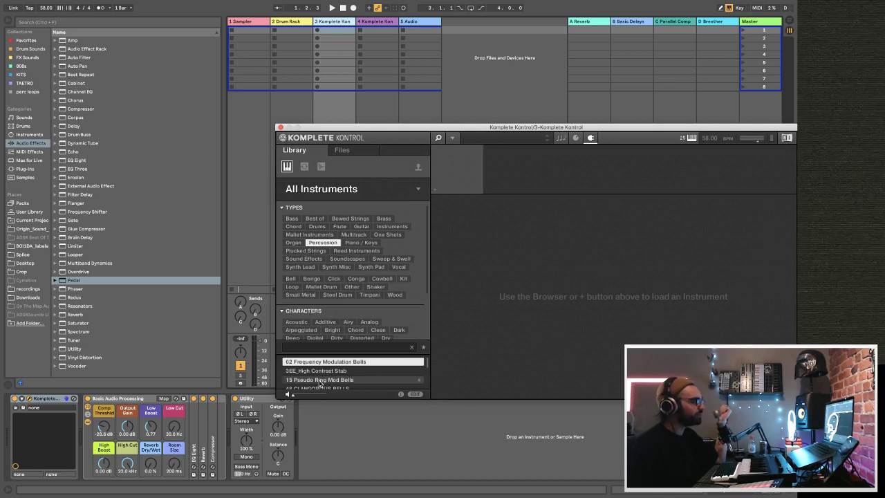
- Audition the 15 Pseudo Ring Mod Bells, Air Conditioned and All Percussion presets
{"action": "left_click", "coordinate": [319, 380]}
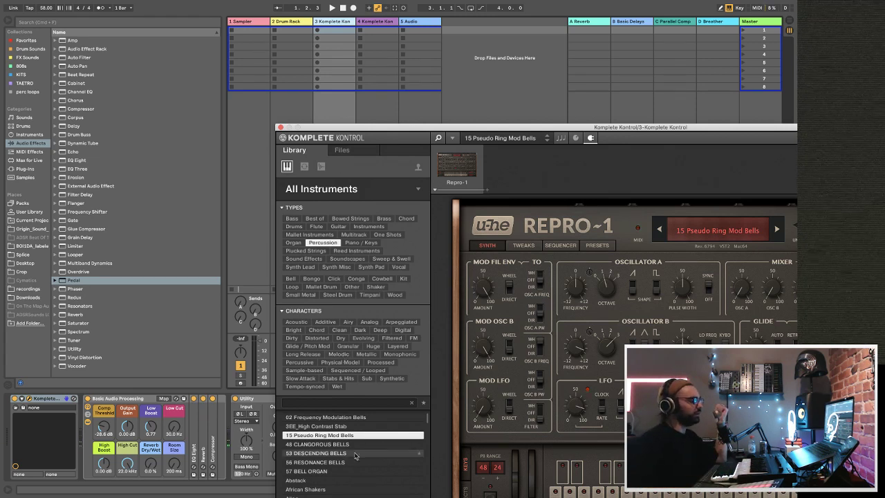
{"action": "scroll", "coordinate": [328, 457], "scroll_direction": "down", "scroll_amount": 2}
{"action": "left_click", "coordinate": [323, 462]}
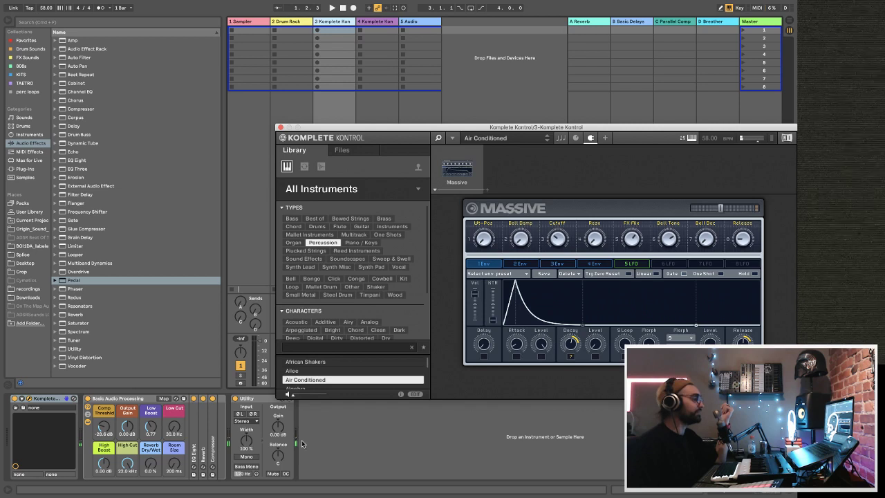
{"action": "scroll", "coordinate": [303, 371], "scroll_direction": "down", "scroll_amount": 1}
{"action": "left_click", "coordinate": [304, 371]}
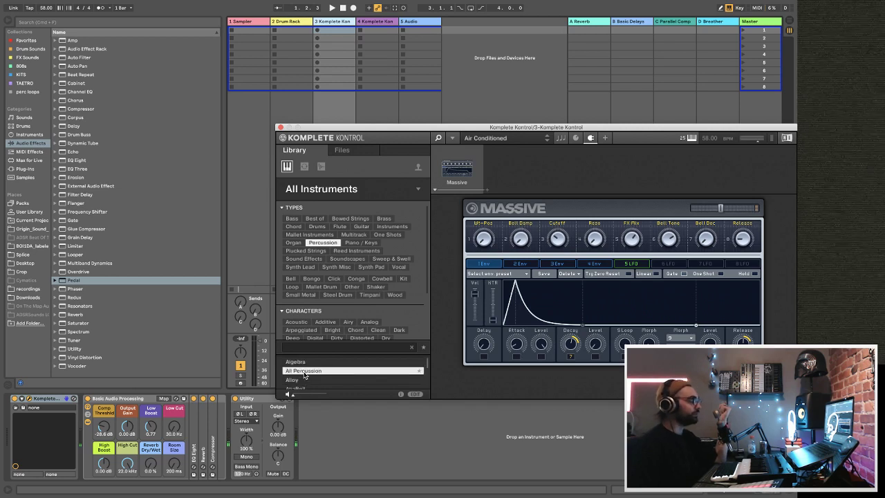
{"action": "double_click", "coordinate": [303, 372]}
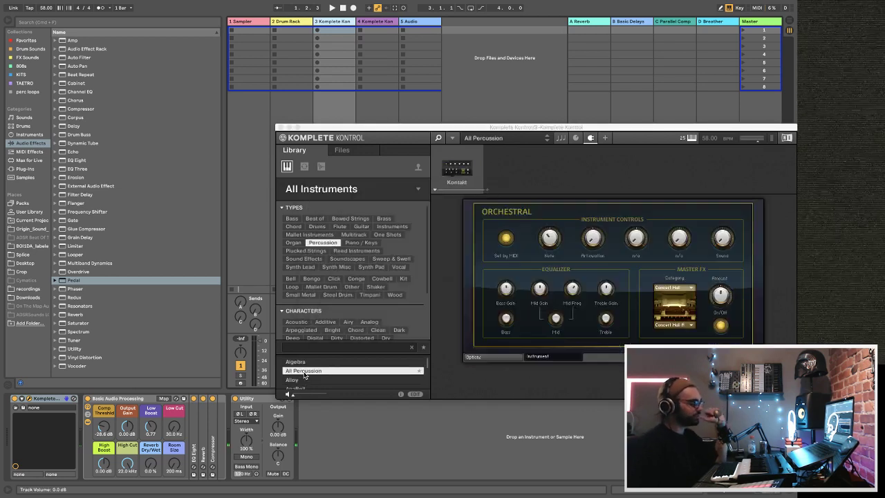
- Audition the Android Sequence and Beat the Trace presets, and load Bellgirl on the Komplete Kontrol track
{"action": "scroll", "coordinate": [304, 375], "scroll_direction": "down", "scroll_amount": 1}
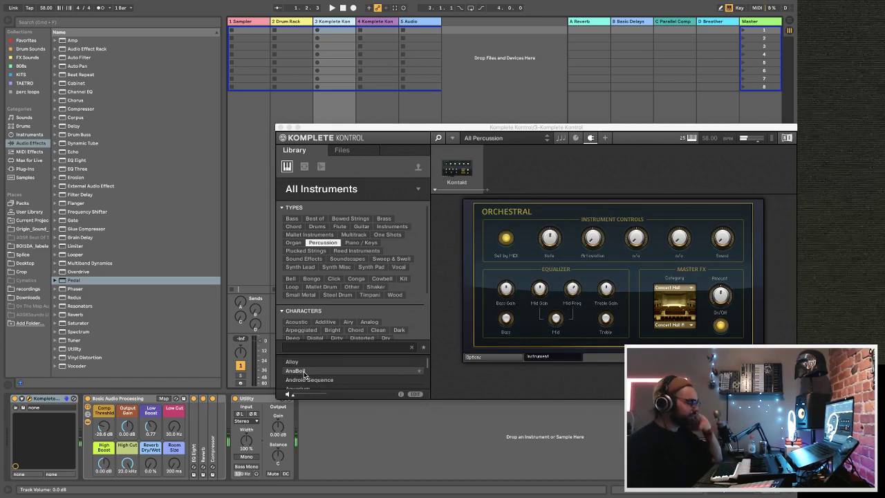
{"action": "left_click", "coordinate": [304, 372]}
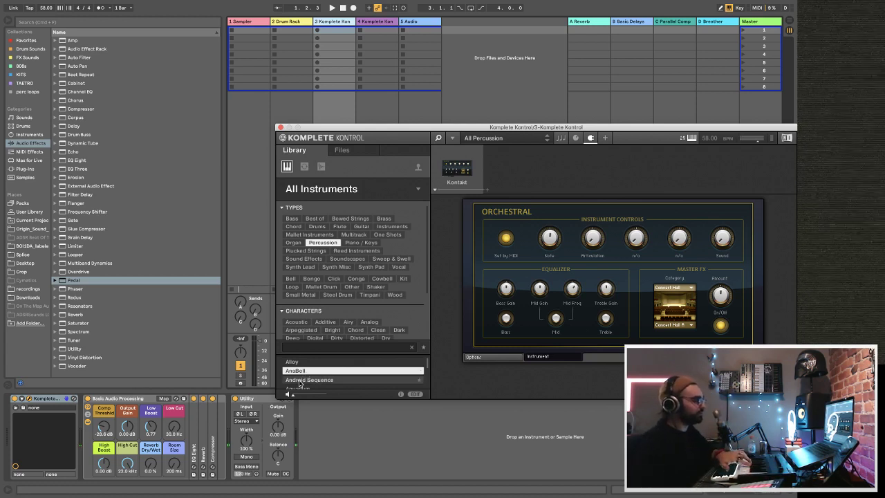
{"action": "left_click", "coordinate": [300, 381]}
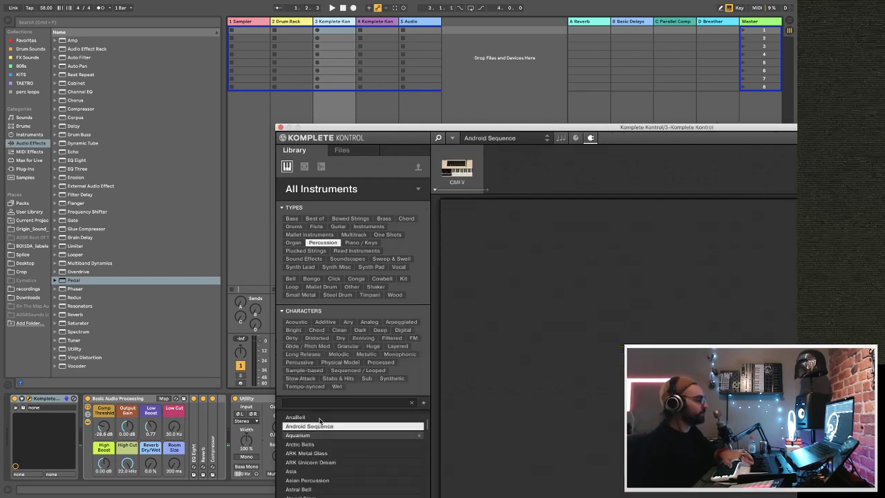
{"action": "left_click_drag", "start_coordinate": [357, 128], "coordinate": [361, 4]}
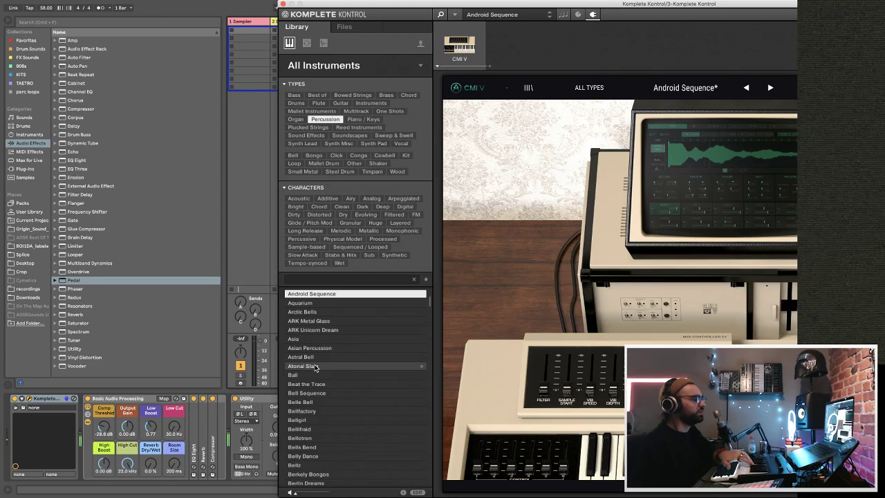
{"action": "left_click", "coordinate": [316, 385]}
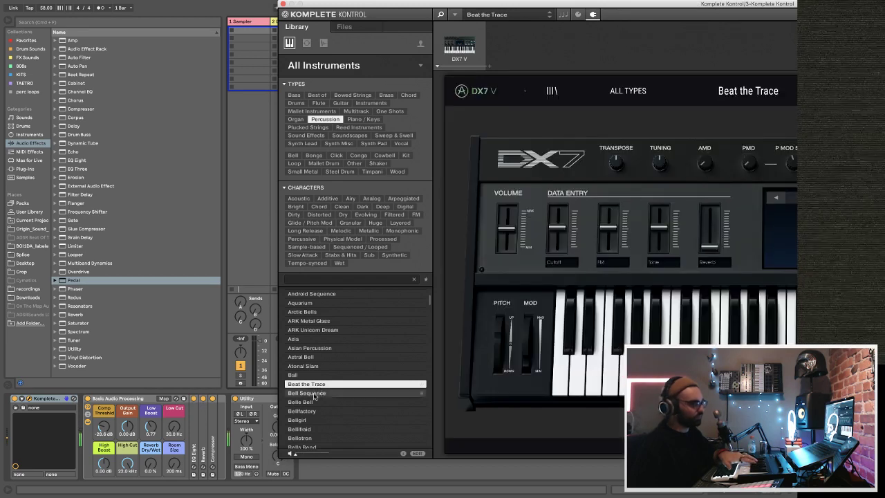
{"action": "left_click", "coordinate": [298, 420]}
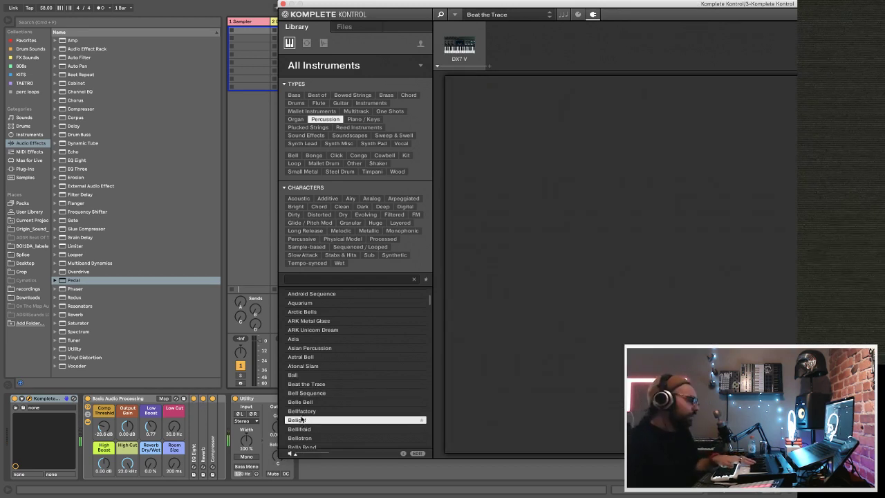
- Set the Live Set's tempo to 100 BPM
{"action": "left_click", "coordinate": [45, 9]}
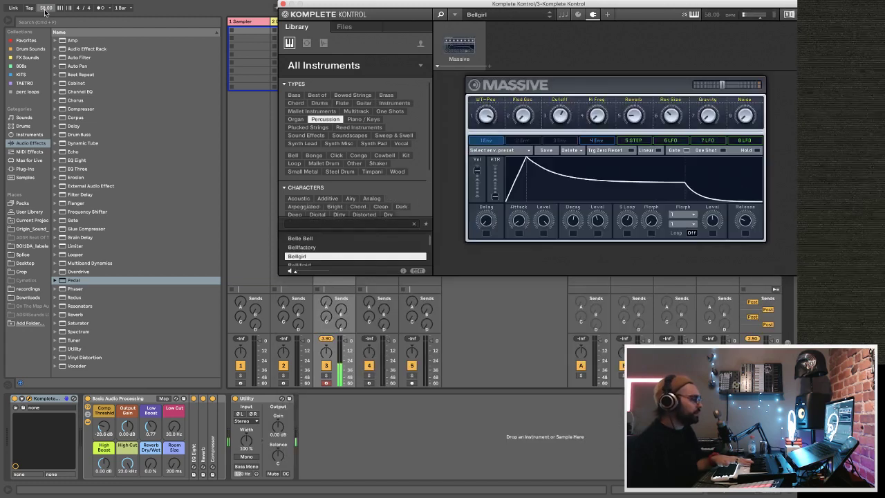
{"action": "type", "text": "100"}
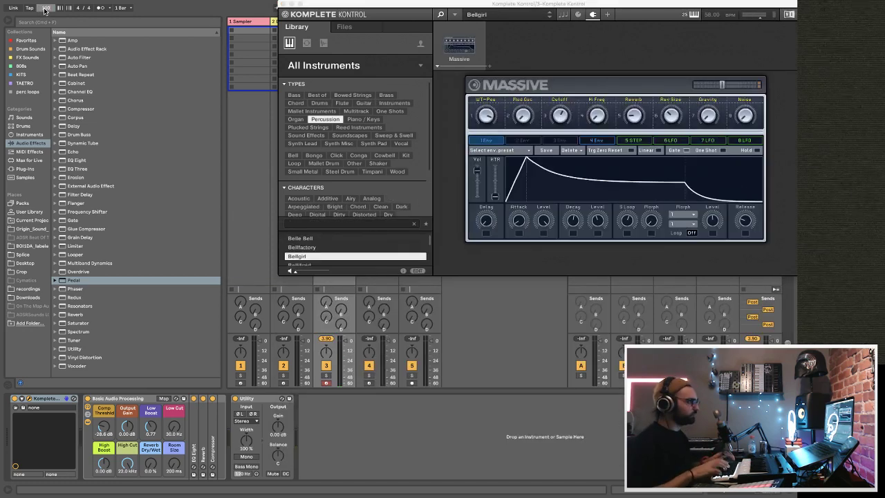
{"action": "key", "text": "Return"}
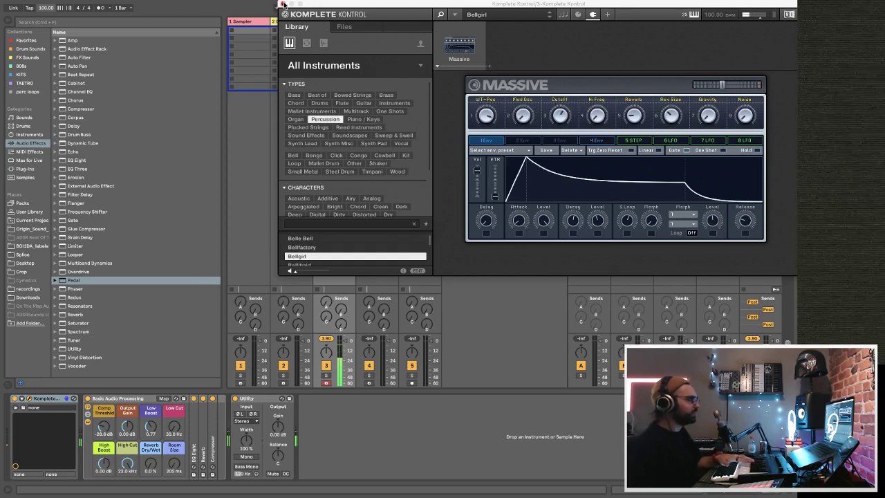
- Close the Komplete Kontrol window and add an Arpeggiator MIDI effect ahead of the instrument on track 3
{"action": "left_click", "coordinate": [282, 4]}
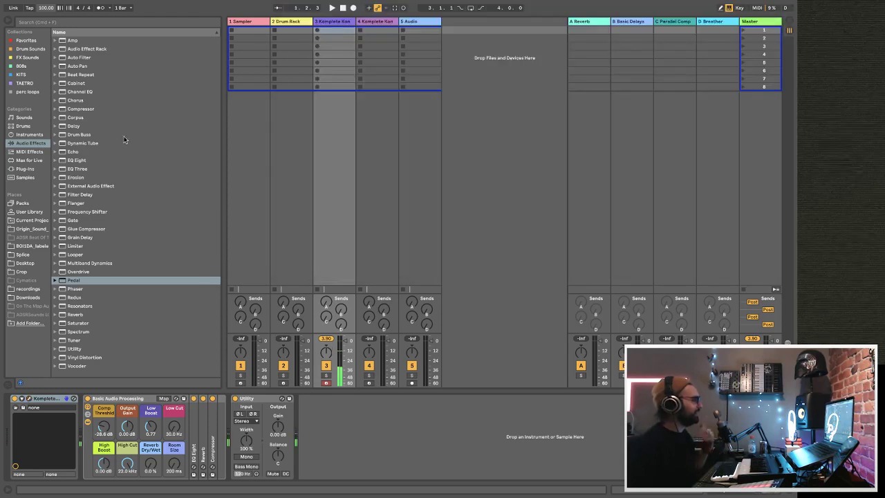
{"action": "left_click", "coordinate": [30, 151]}
{"action": "left_click_drag", "start_coordinate": [73, 41], "coordinate": [45, 410]}
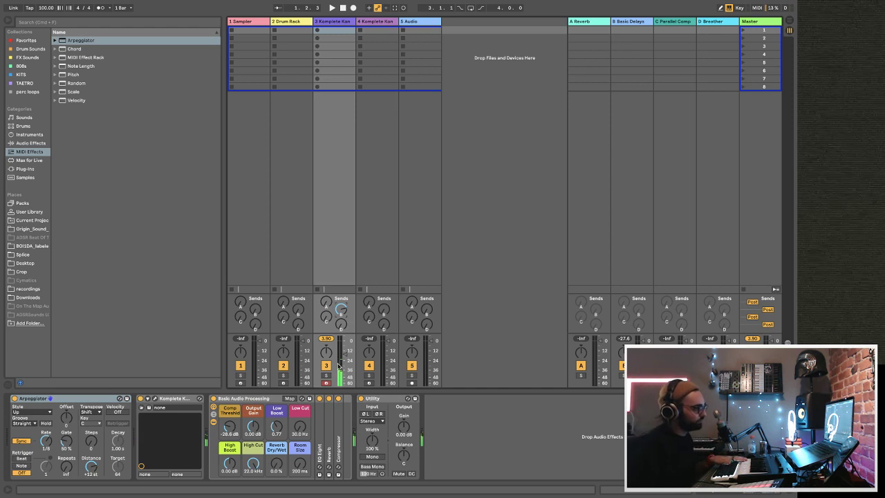
- Set track 3's Low Cut to about 73 Hz and switch the Arpeggiator off
{"action": "left_click_drag", "start_coordinate": [302, 437], "coordinate": [303, 434]}
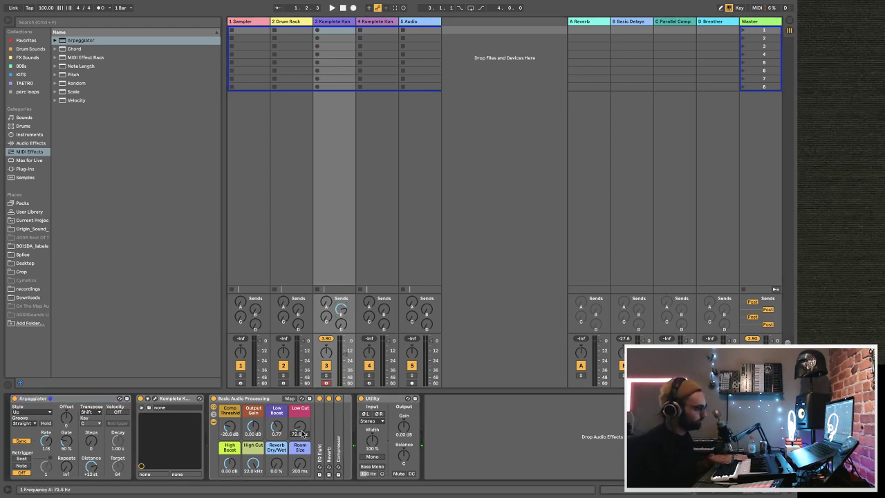
{"action": "left_click", "coordinate": [14, 399]}
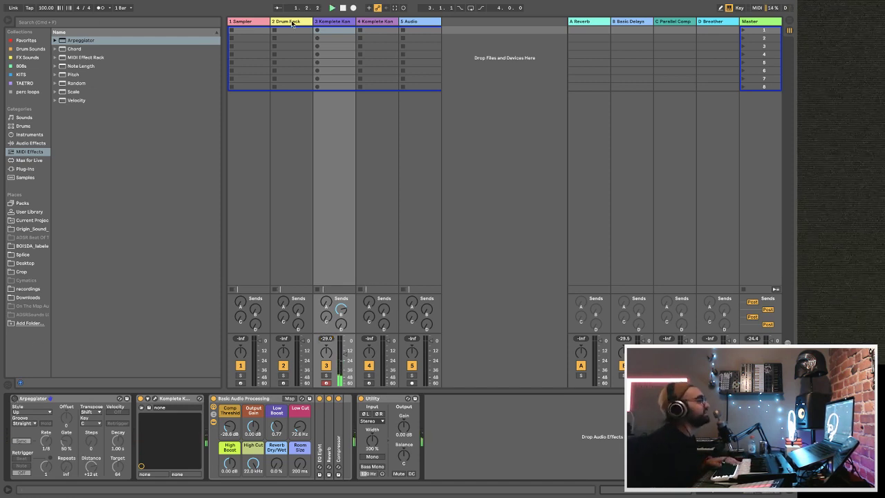
- Record a four-bar bell melody into the first clip slot of track 3 with the metronome on
{"action": "left_click", "coordinate": [317, 31]}
{"action": "left_click", "coordinate": [100, 8]}
{"action": "left_click", "coordinate": [318, 31]}
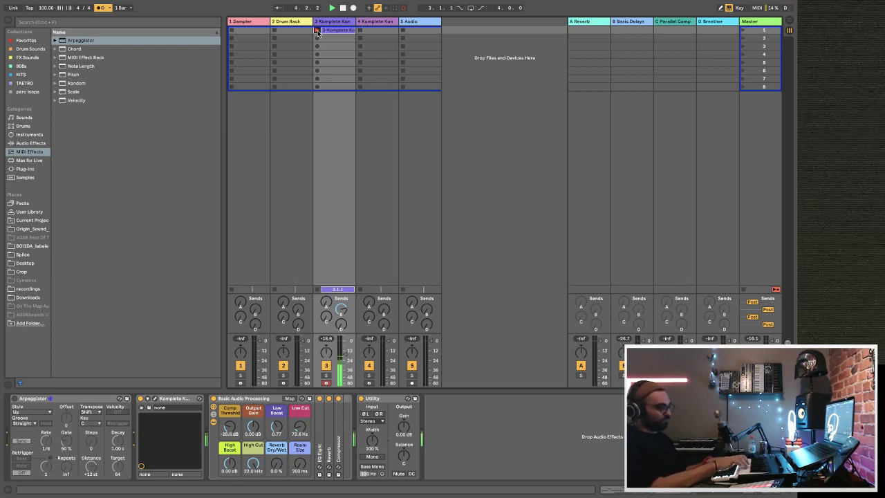
{"action": "left_click", "coordinate": [317, 31]}
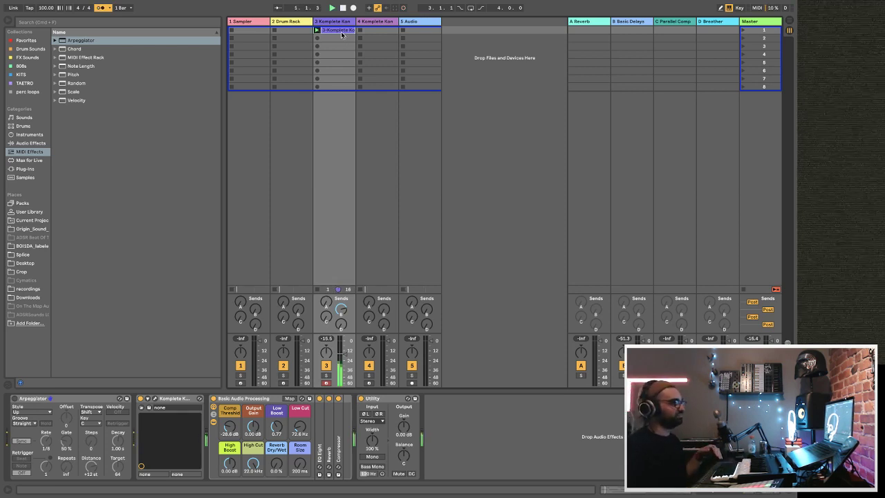
- Turn the metronome off and transpose all notes of the recorded bell clip down one octave
{"action": "double_click", "coordinate": [345, 36]}
{"action": "key", "text": "ctrl+a"}
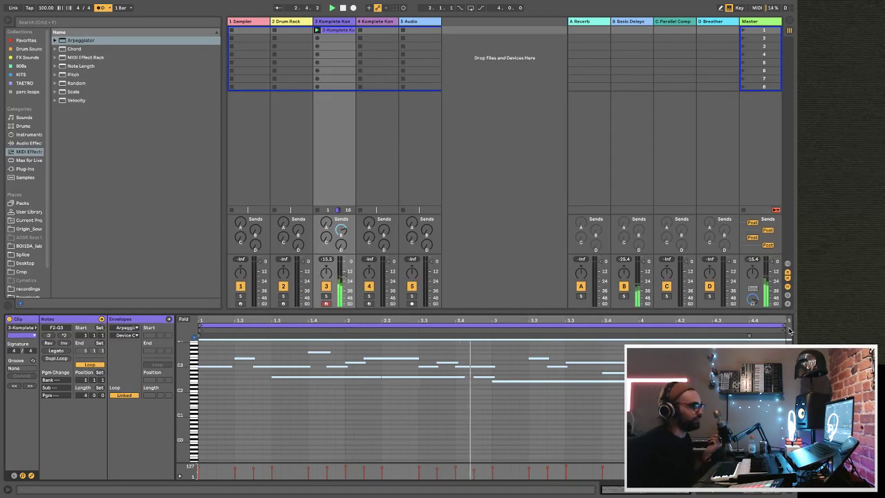
{"action": "left_click", "coordinate": [100, 8]}
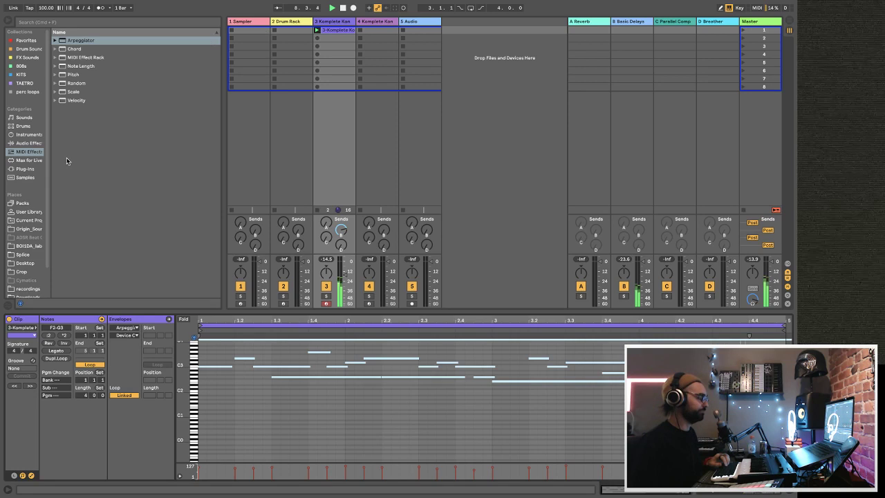
{"action": "left_click", "coordinate": [291, 428]}
{"action": "key", "text": "ctrl+a"}
{"action": "key", "text": "shift+Down"}
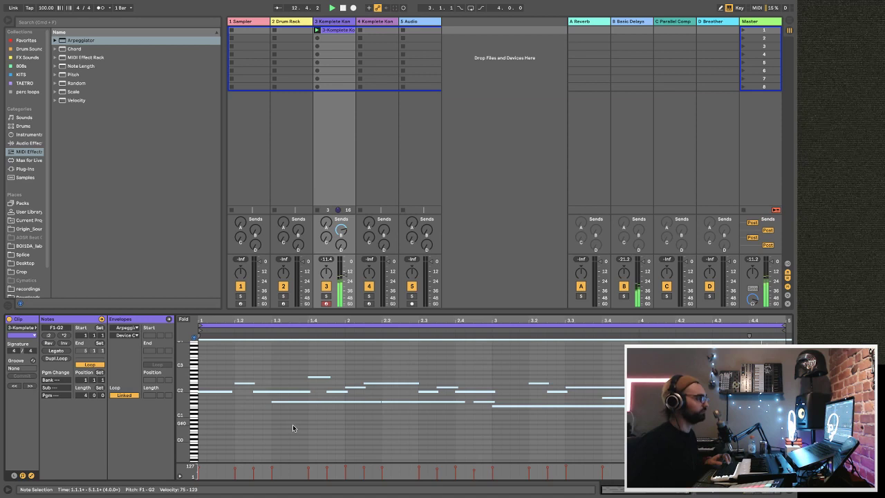
- Duplicate the bell clip into track 3's second slot and transpose all notes of the copy up one octave
{"action": "left_click", "coordinate": [342, 33]}
{"action": "left_click_drag", "start_coordinate": [342, 36], "coordinate": [322, 41]}
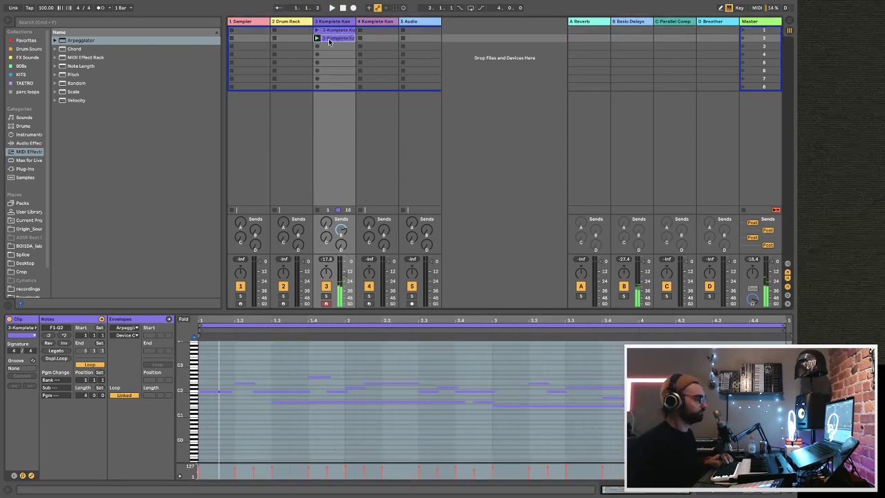
{"action": "left_click", "coordinate": [298, 368]}
{"action": "key", "text": "ctrl+a"}
{"action": "key", "text": "shift+Up"}
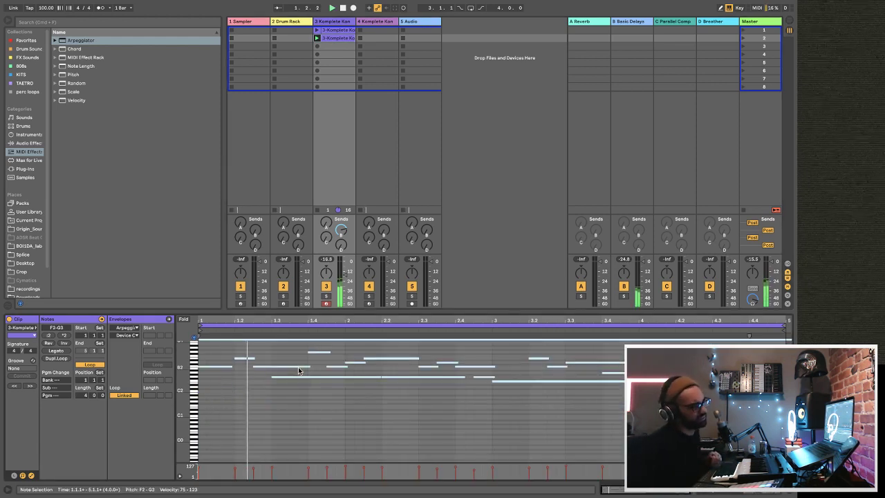
- Set track 3's Basic Delays send to -11.7 dB
{"action": "left_click", "coordinate": [341, 230]}
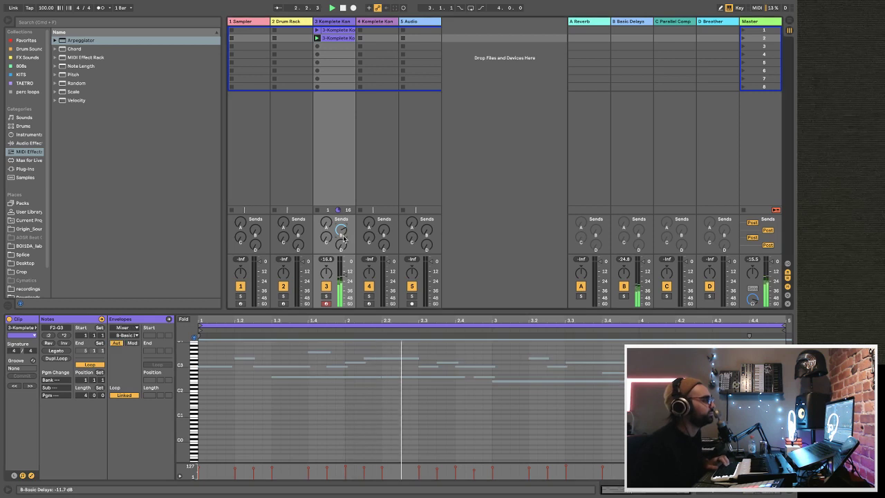
- Open Komplete Kontrol on track 4 and filter its instrument library to the Synth Pad type
{"action": "left_click", "coordinate": [366, 45]}
{"action": "left_click", "coordinate": [28, 398]}
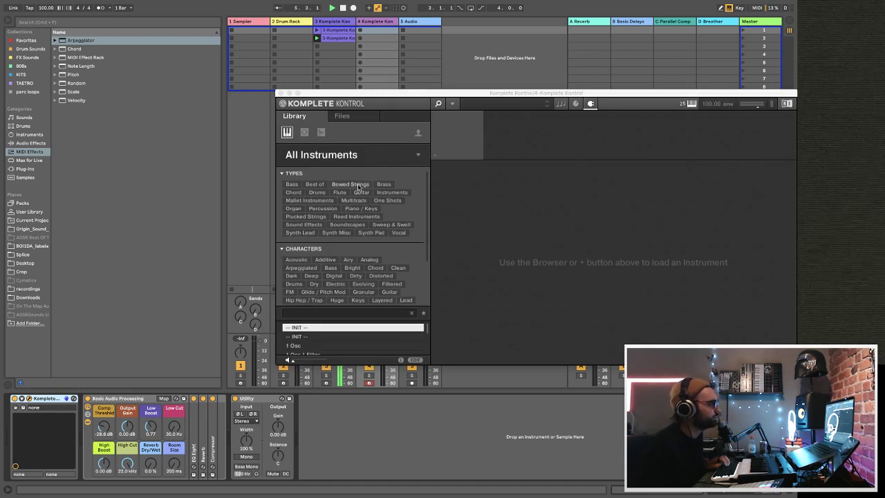
{"action": "left_click", "coordinate": [379, 236]}
{"action": "left_click", "coordinate": [380, 233]}
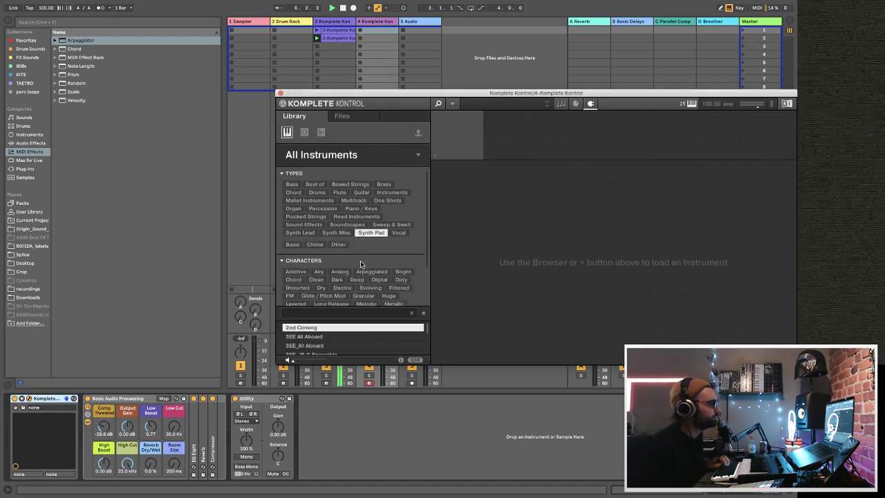
- Narrow the pads to the Vocoded character and audition the MK Too Much Grass preset
{"action": "scroll", "coordinate": [350, 283], "scroll_direction": "down", "scroll_amount": 3}
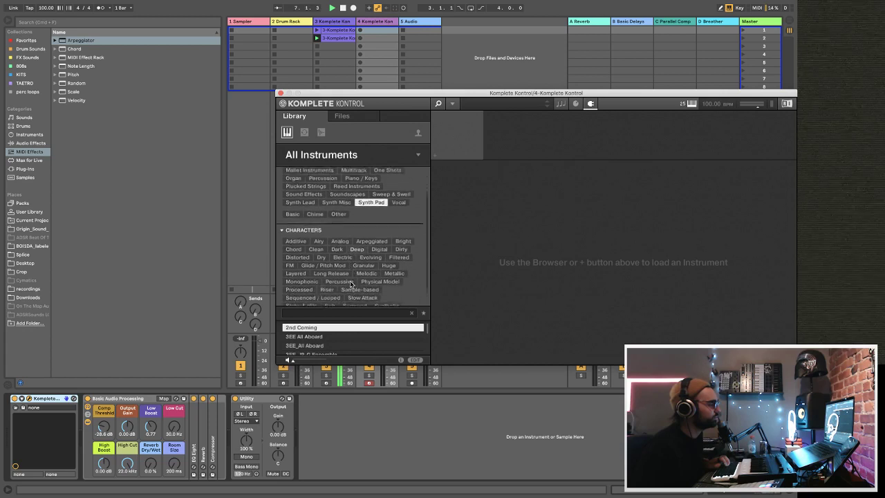
{"action": "scroll", "coordinate": [350, 282], "scroll_direction": "down", "scroll_amount": 1}
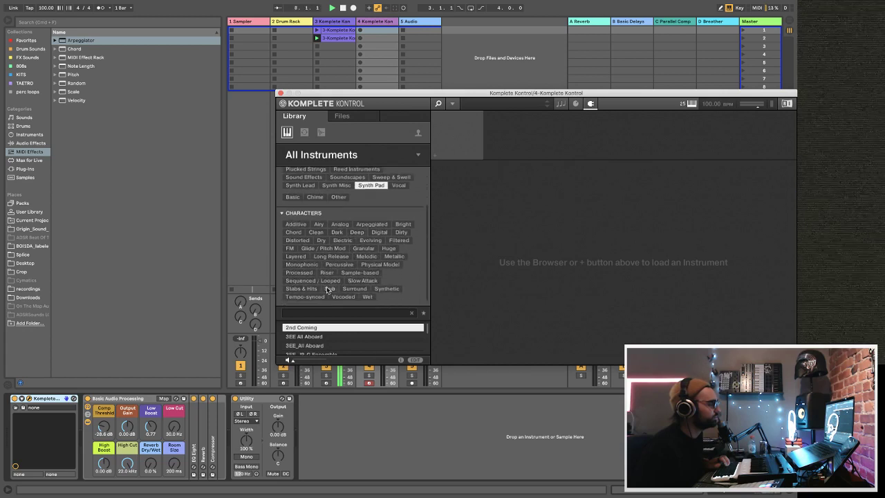
{"action": "left_click", "coordinate": [336, 299]}
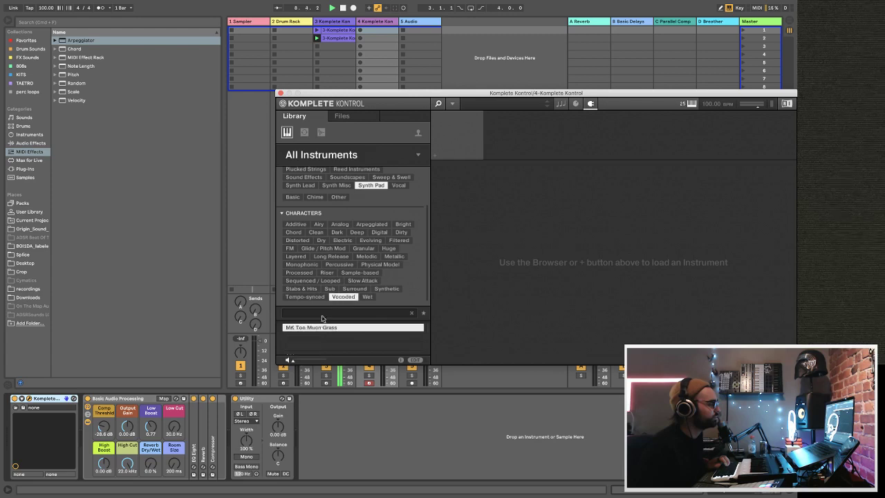
{"action": "left_click", "coordinate": [315, 328]}
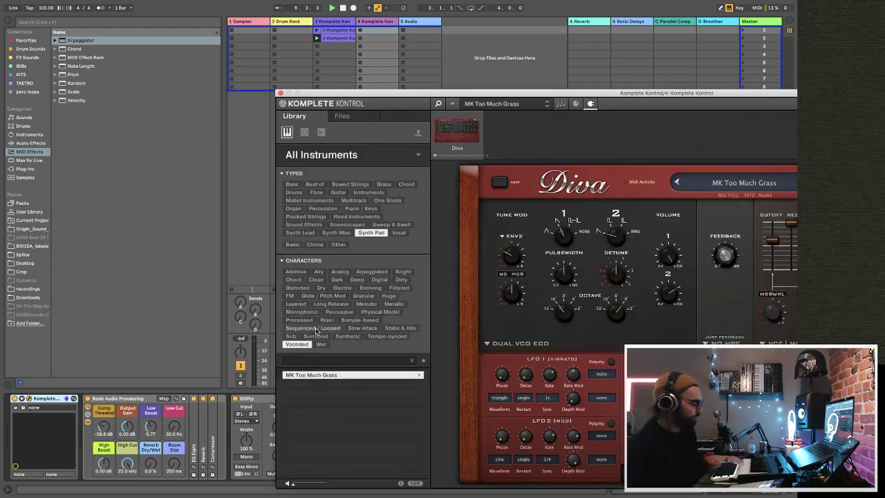
{"action": "left_click_drag", "start_coordinate": [400, 95], "coordinate": [643, 32]}
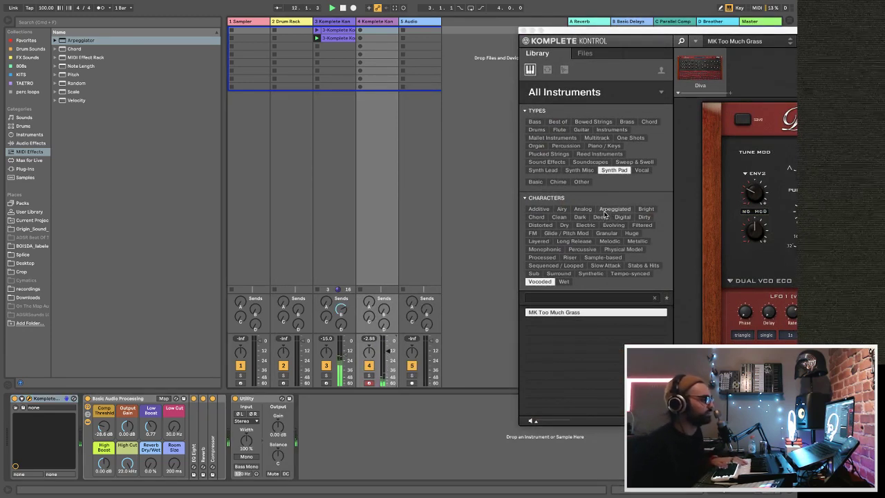
- Replace the Vocoded filter with Physical Model and audition the Beautiful Distortion preset
{"action": "left_click", "coordinate": [540, 281]}
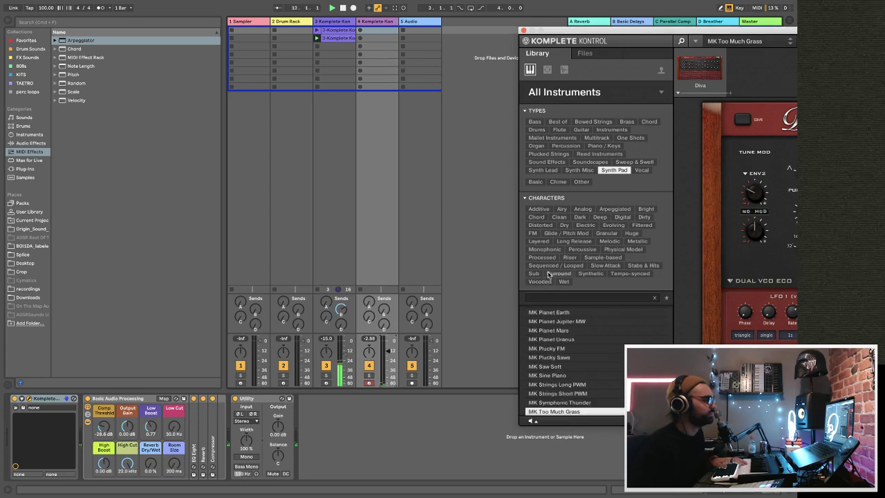
{"action": "left_click", "coordinate": [616, 251]}
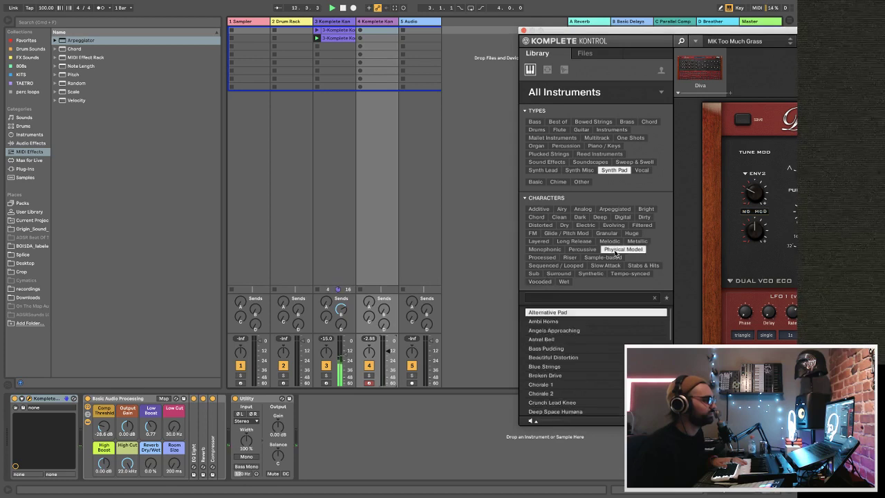
{"action": "left_click", "coordinate": [570, 358]}
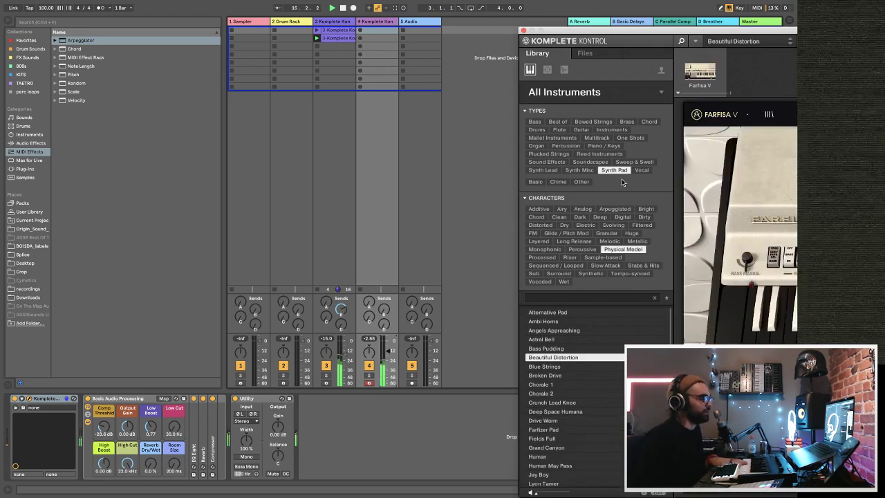
{"action": "double_click", "coordinate": [616, 32]}
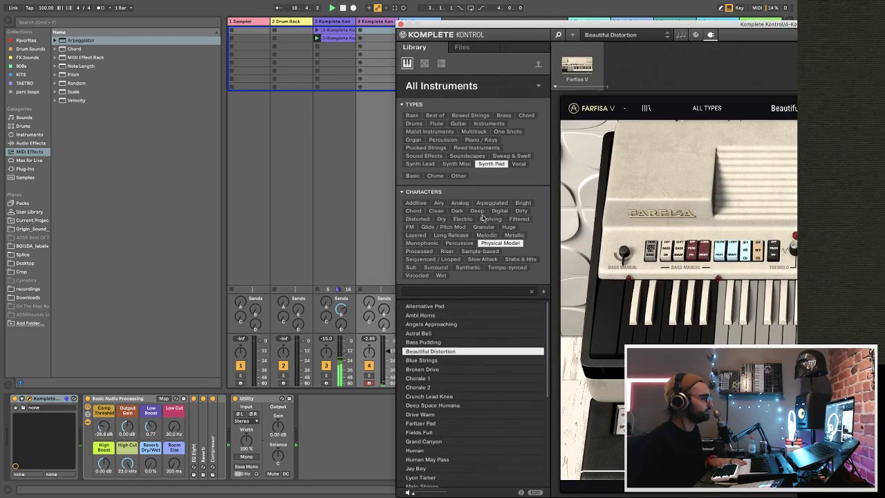
- Filter the pads to the Metallic character and try to load the Iktan preset
{"action": "left_click", "coordinate": [513, 236]}
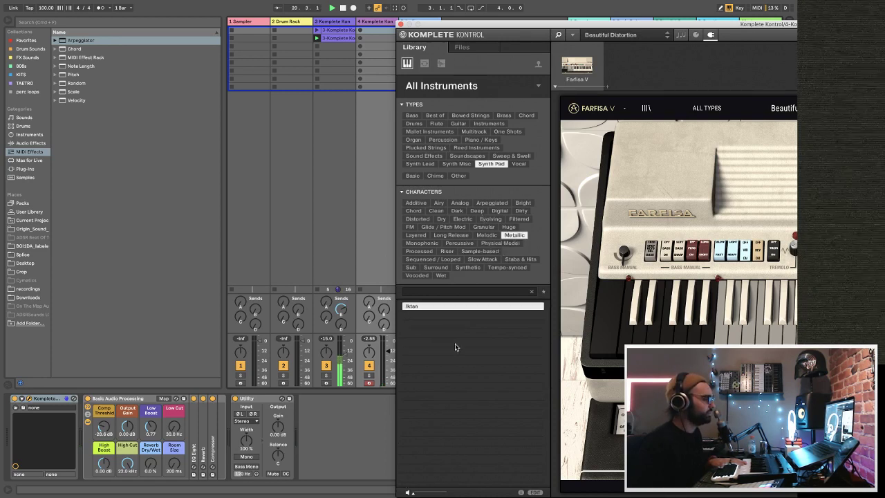
{"action": "double_click", "coordinate": [433, 308]}
{"action": "left_click", "coordinate": [476, 277]}
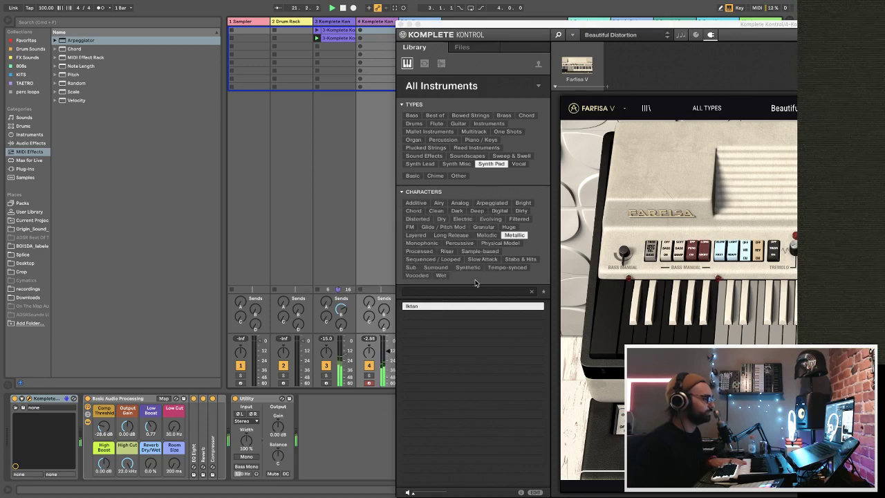
- Filter the pads to the Layered character, audition 20 Sounds, and load Abupt String Machine on track 4
{"action": "left_click", "coordinate": [415, 236]}
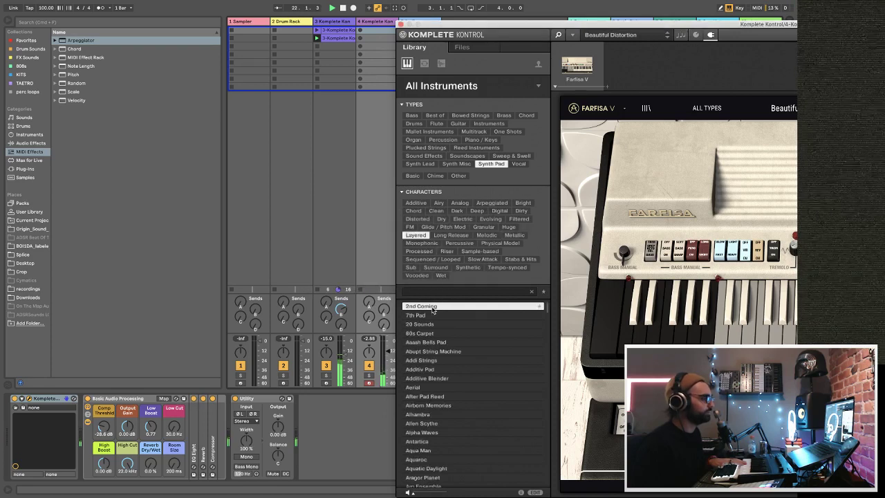
{"action": "double_click", "coordinate": [433, 325]}
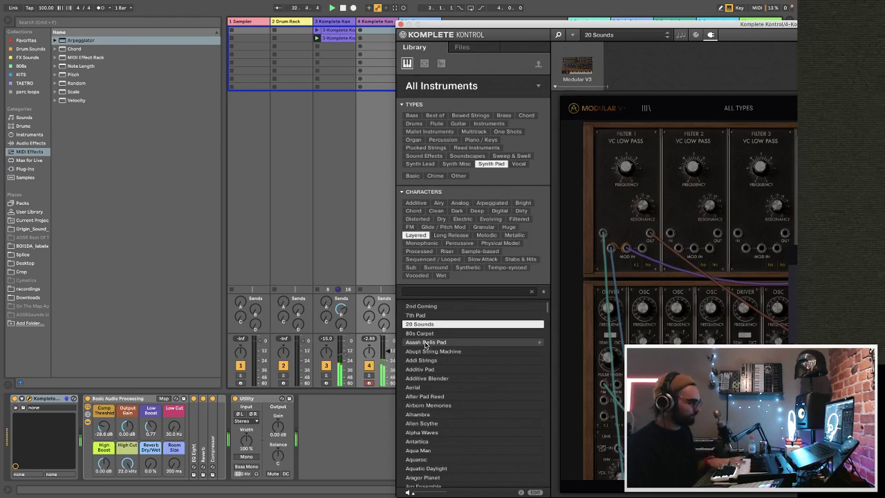
{"action": "left_click", "coordinate": [425, 352]}
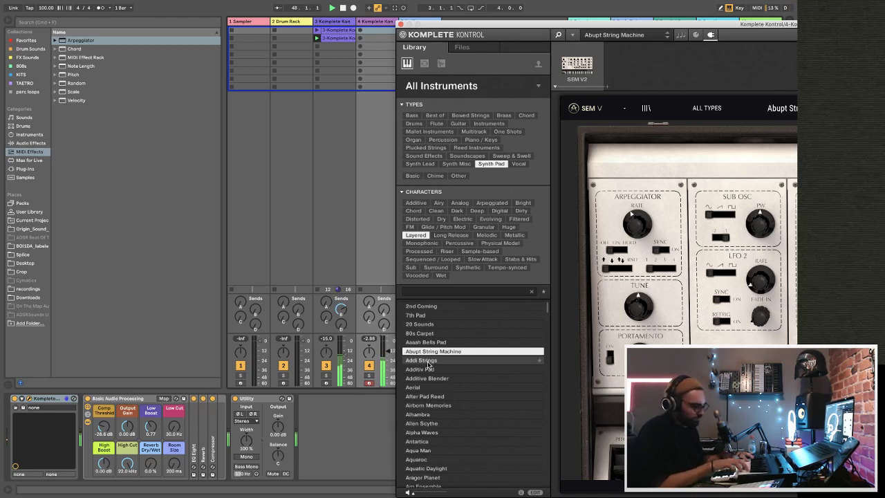
- Record an eight-bar chord clip into track 4's first slot and close the Komplete Kontrol window
{"action": "left_click", "coordinate": [359, 31]}
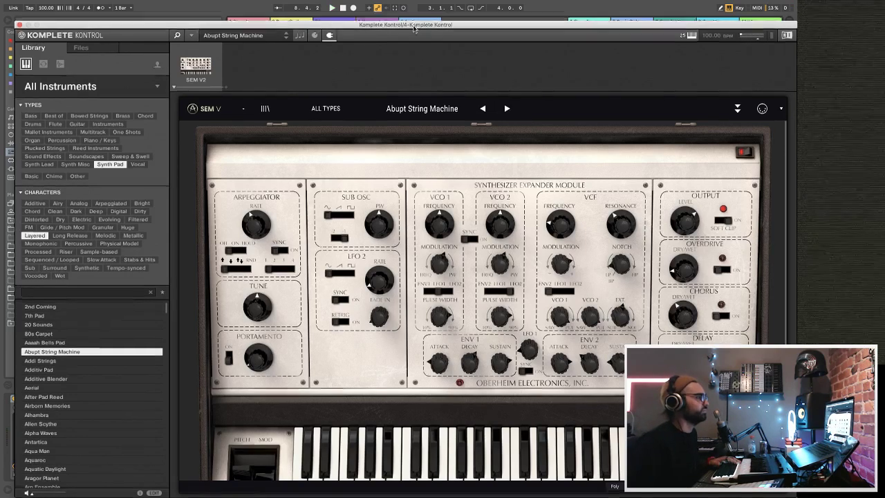
{"action": "left_click_drag", "start_coordinate": [414, 26], "coordinate": [415, 115]}
{"action": "left_click", "coordinate": [20, 114]}
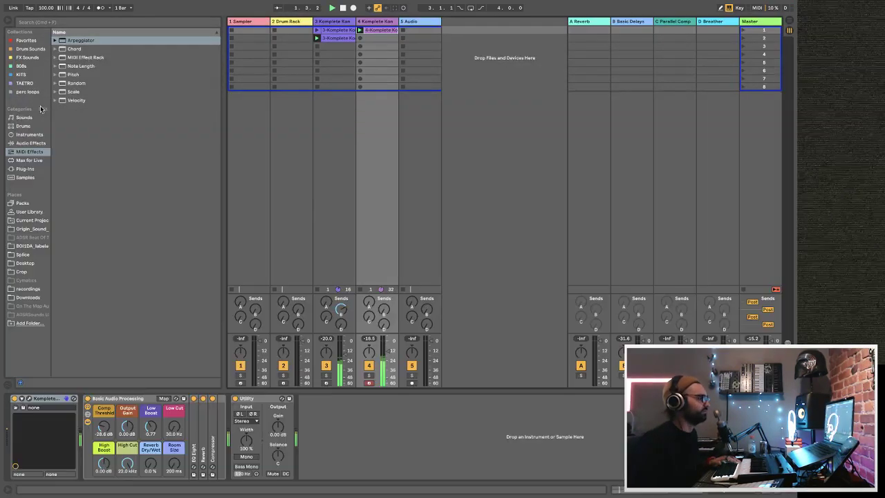
- Quantize all notes in track 4's chord clip and remove the short stray notes at the start of bar 6
{"action": "left_click", "coordinate": [375, 29]}
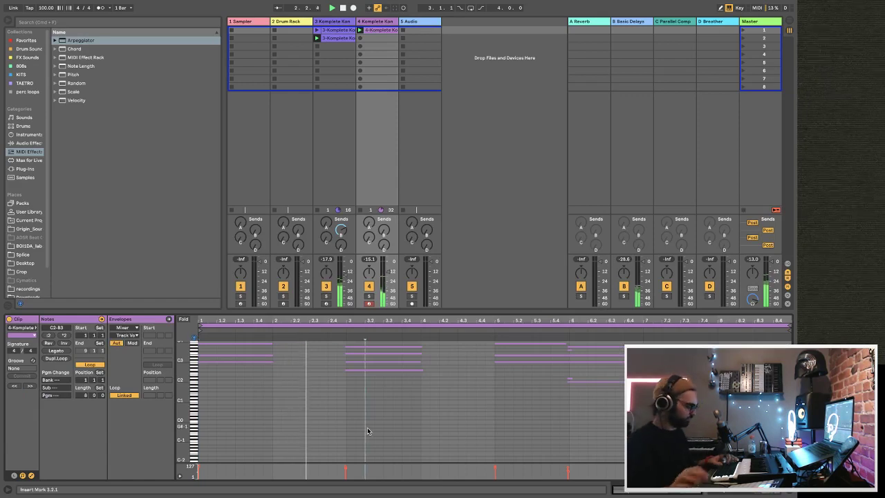
{"action": "key", "text": "super+a"}
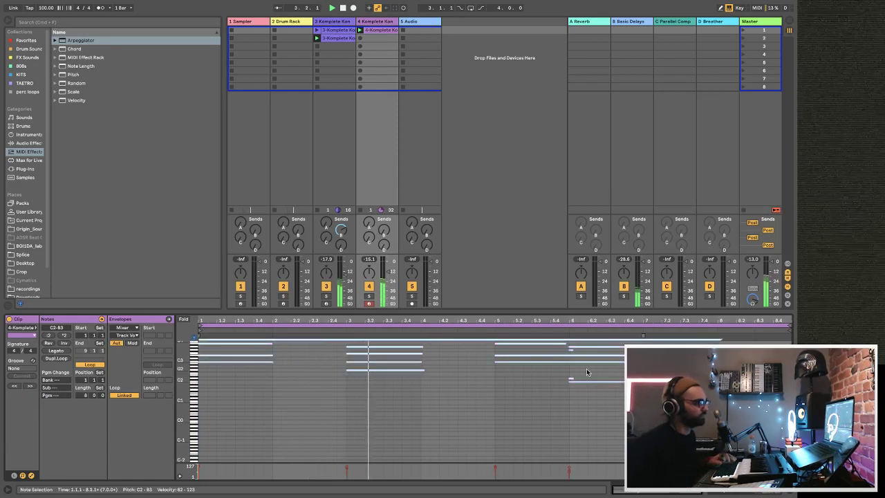
{"action": "left_click", "coordinate": [573, 340]}
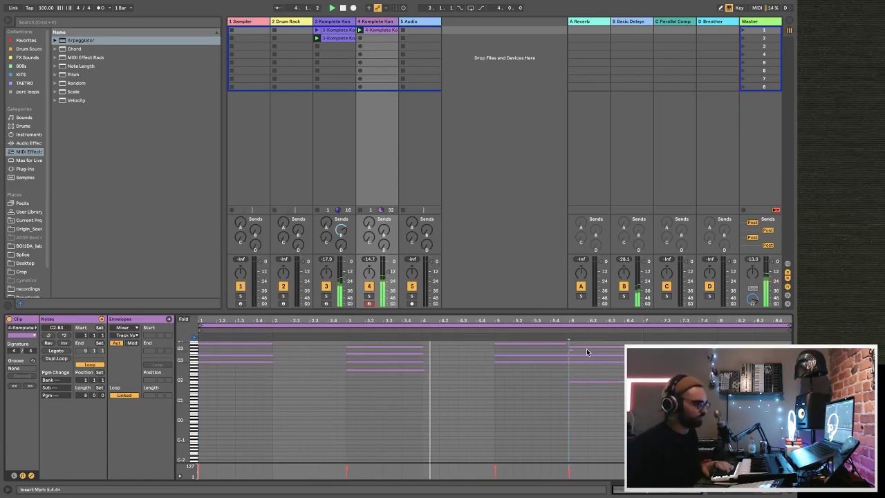
{"action": "left_click", "coordinate": [657, 338]}
{"action": "left_click", "coordinate": [643, 340]}
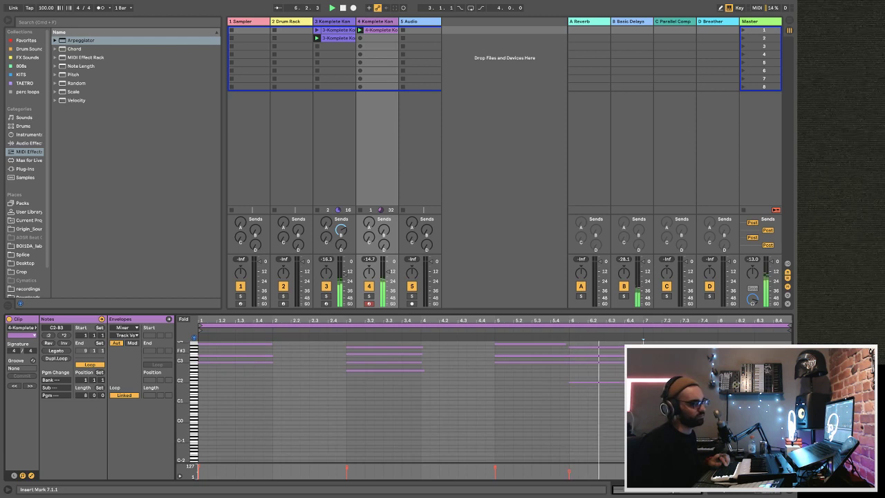
- Delete the high and bass notes that start at bar 6 in the chord clip and restart playback
{"action": "left_click", "coordinate": [601, 354]}
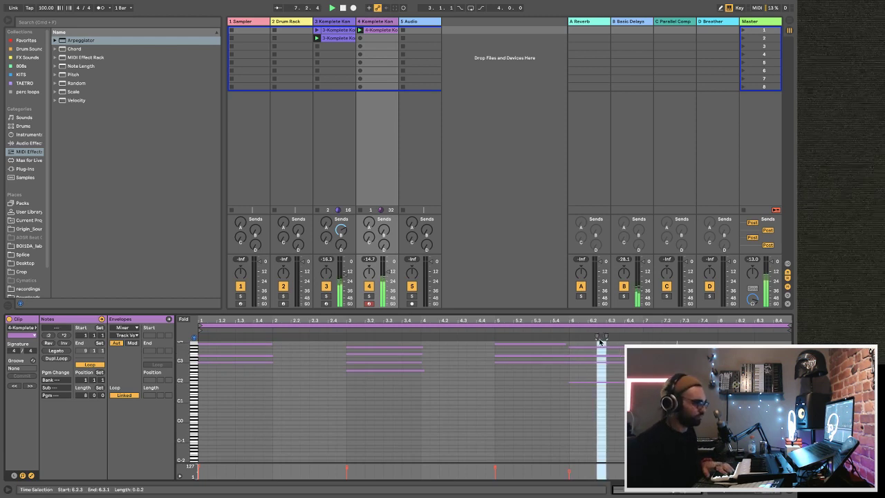
{"action": "left_click", "coordinate": [599, 351]}
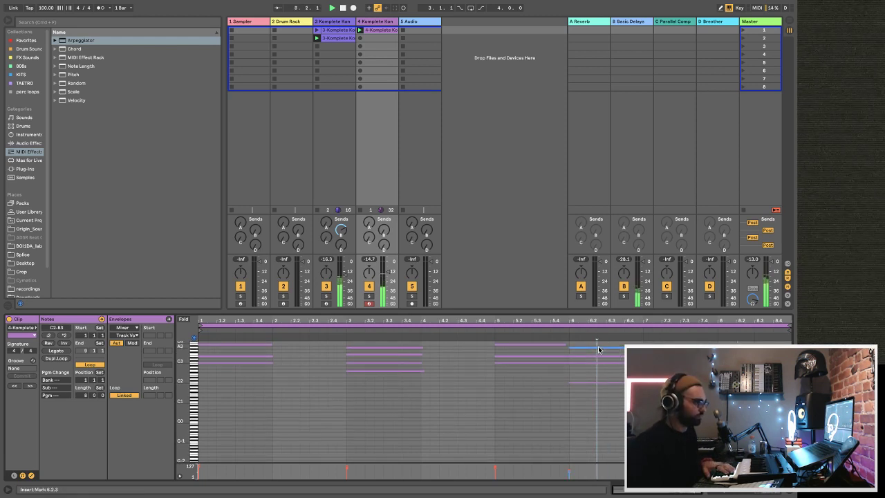
{"action": "left_click", "coordinate": [599, 384]}
{"action": "key", "text": "Delete"}
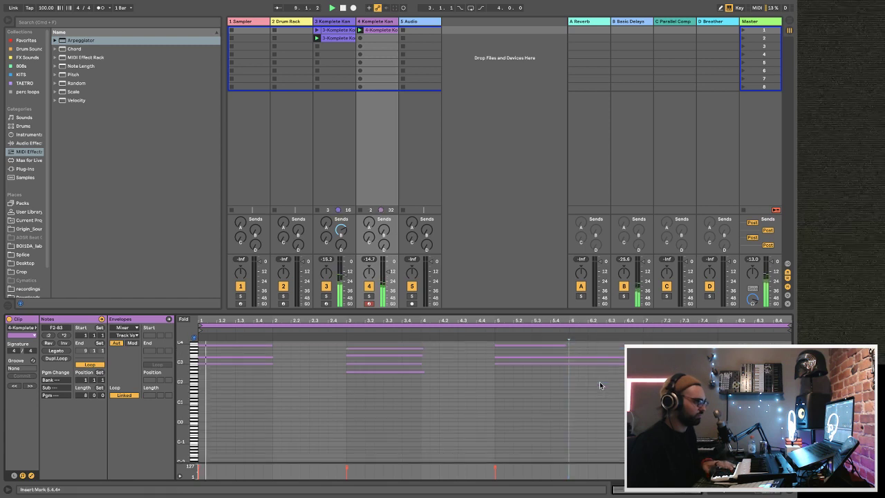
{"action": "key", "text": "space"}
{"action": "key", "text": "space"}
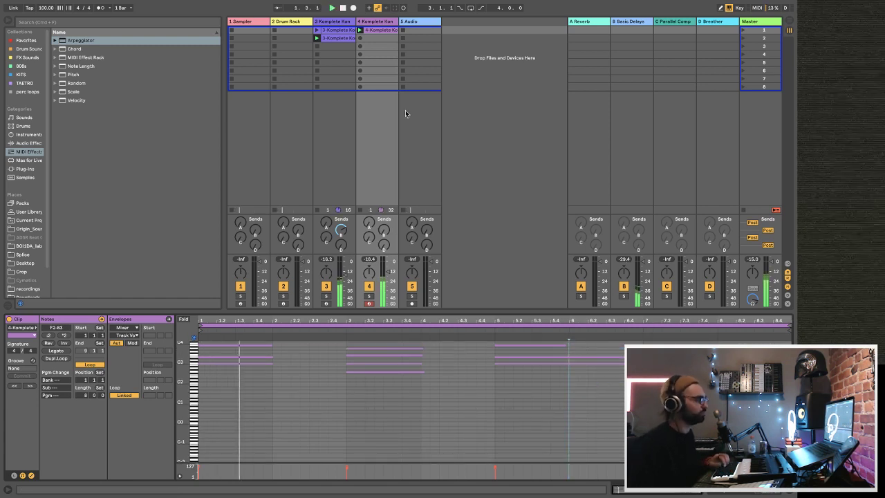
- Load eminence grise celesta.adg from the User Library's Little People - WABHOW presets folder onto a new track
{"action": "key", "text": "Left"}
{"action": "key", "text": "Left"}
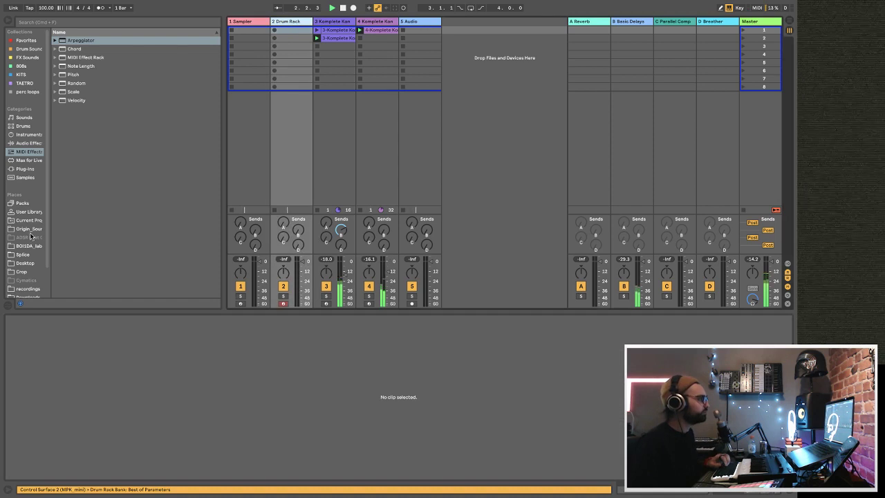
{"action": "scroll", "coordinate": [31, 222], "scroll_direction": "down", "scroll_amount": 2}
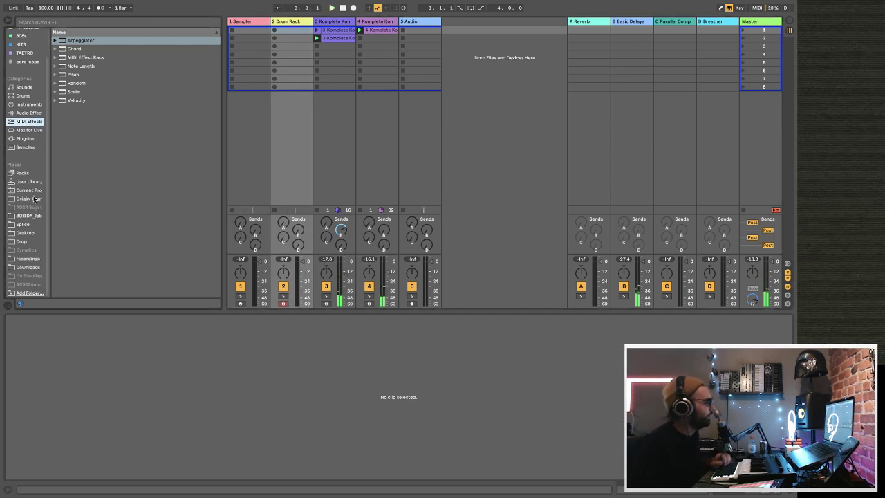
{"action": "left_click", "coordinate": [29, 183]}
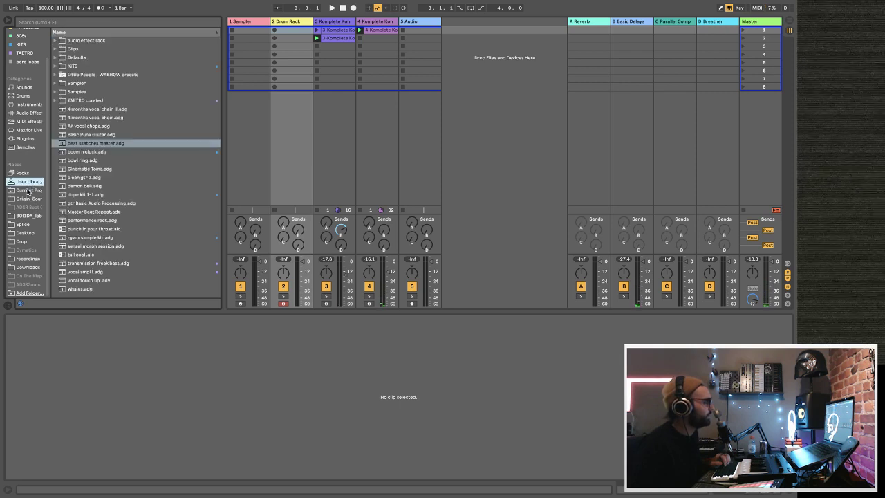
{"action": "left_click", "coordinate": [56, 75]}
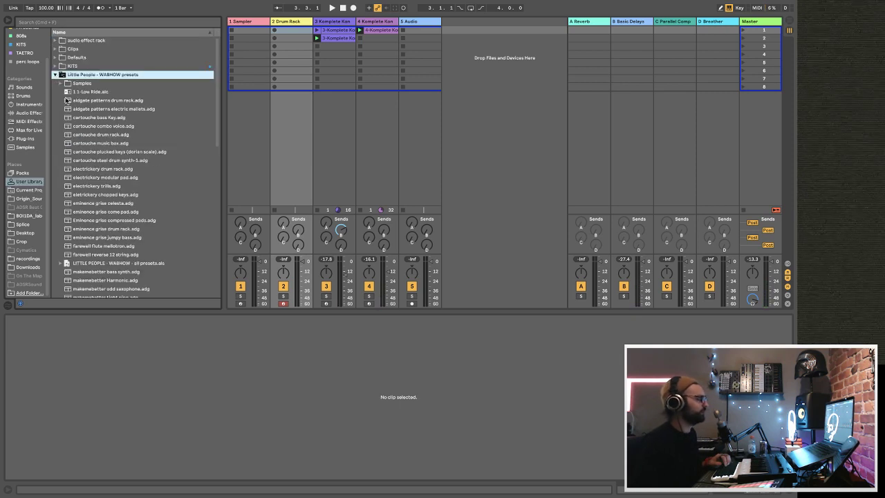
{"action": "left_click", "coordinate": [102, 187]}
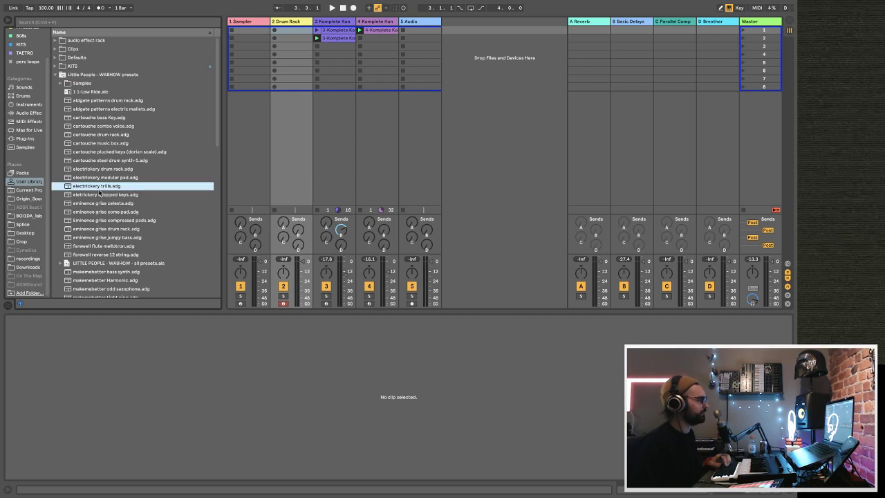
{"action": "left_click_drag", "start_coordinate": [100, 204], "coordinate": [474, 110]}
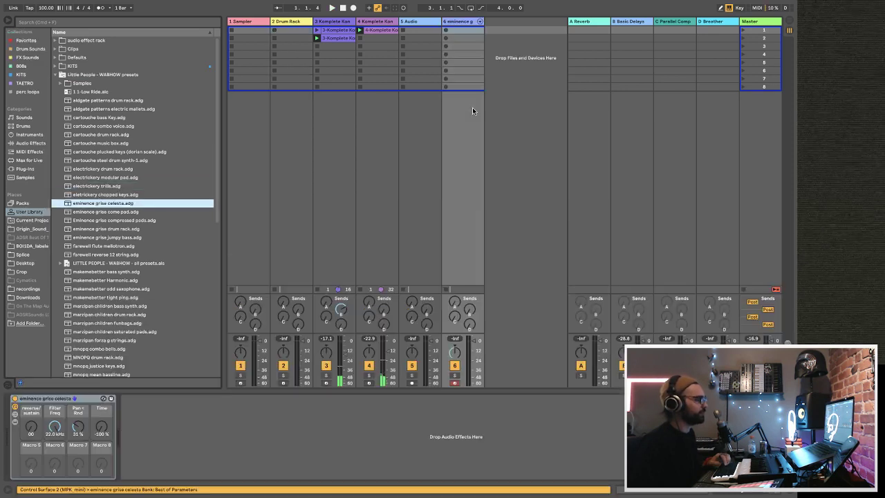
- Set the celesta track's volume to -6.4 dB during playback and record a four-bar melody clip into its first slot
{"action": "left_click", "coordinate": [473, 367]}
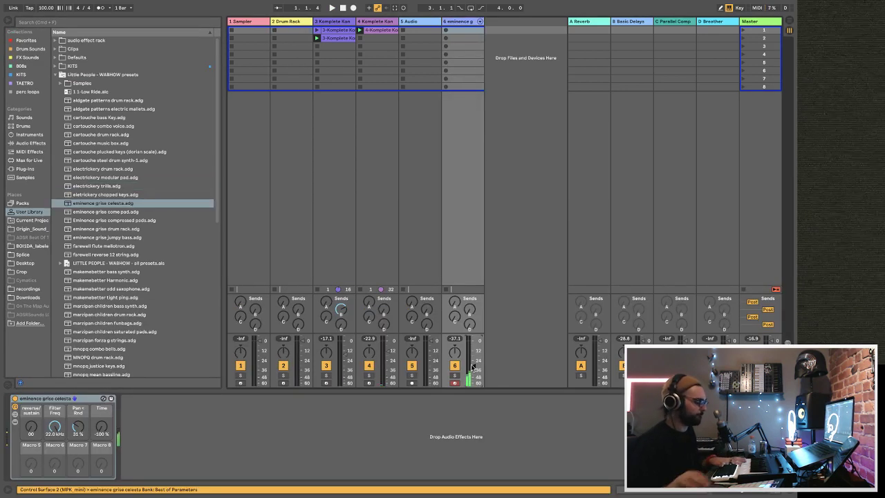
{"action": "key", "text": "space"}
{"action": "left_click_drag", "start_coordinate": [473, 367], "coordinate": [475, 350]}
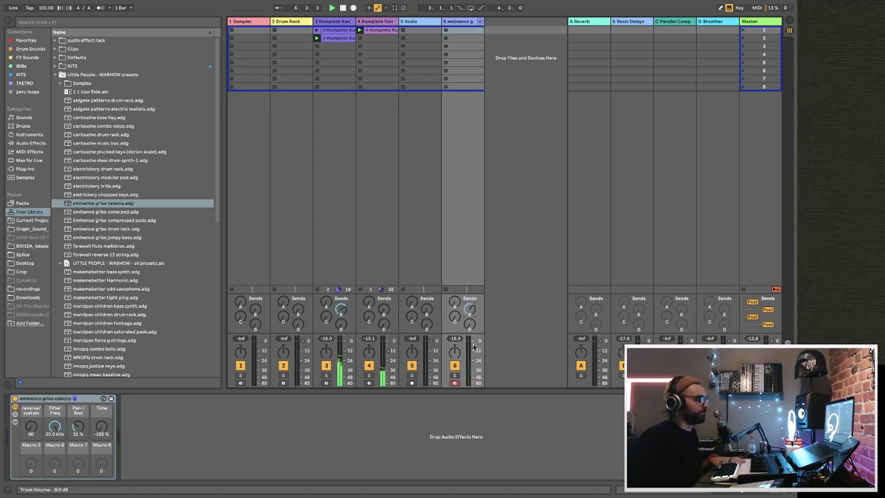
{"action": "scroll", "coordinate": [474, 343], "scroll_direction": "up", "scroll_amount": 1}
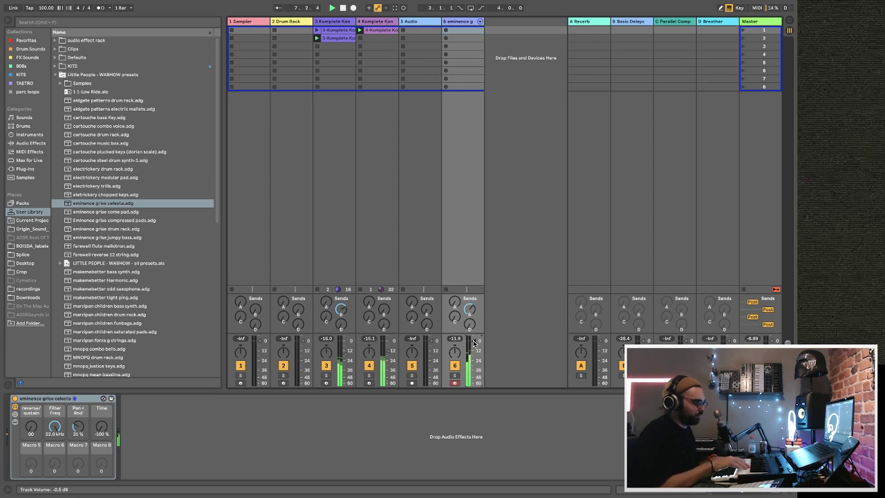
{"action": "left_click_drag", "start_coordinate": [474, 342], "coordinate": [474, 348]}
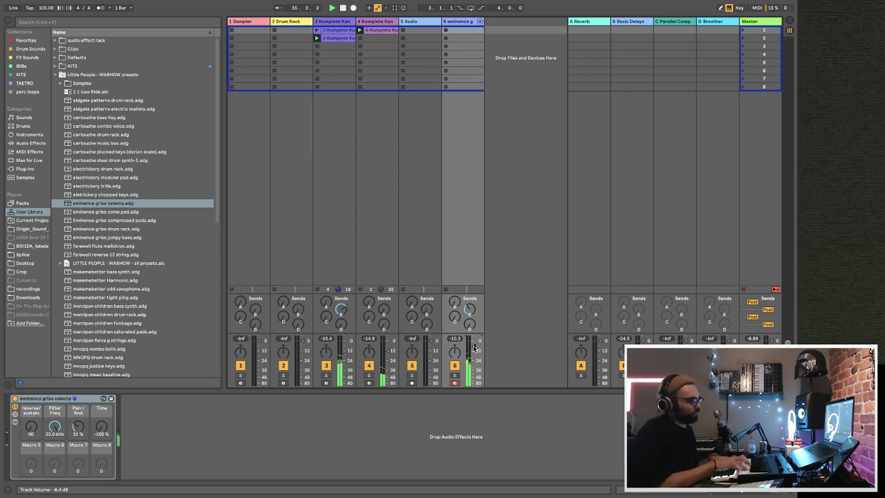
{"action": "key", "text": "shift+F9"}
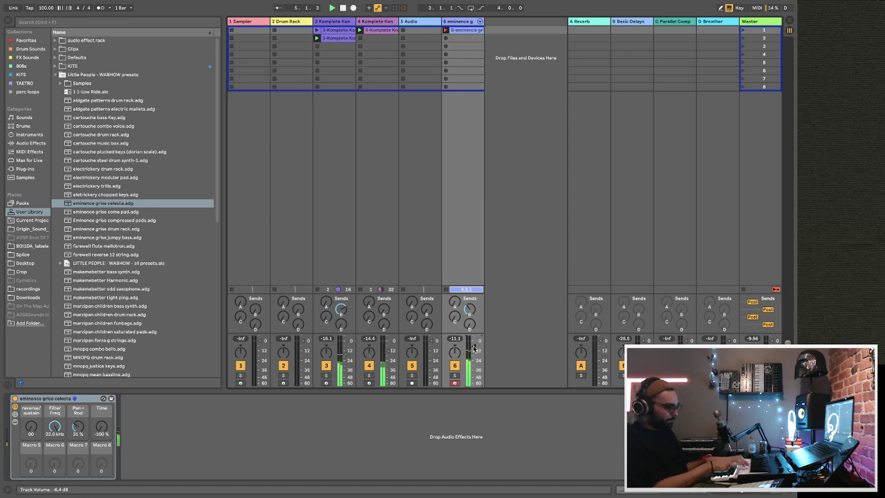
- Quantize all notes in the recorded celesta clip and delete the stray C3 note at its end
{"action": "double_click", "coordinate": [463, 30]}
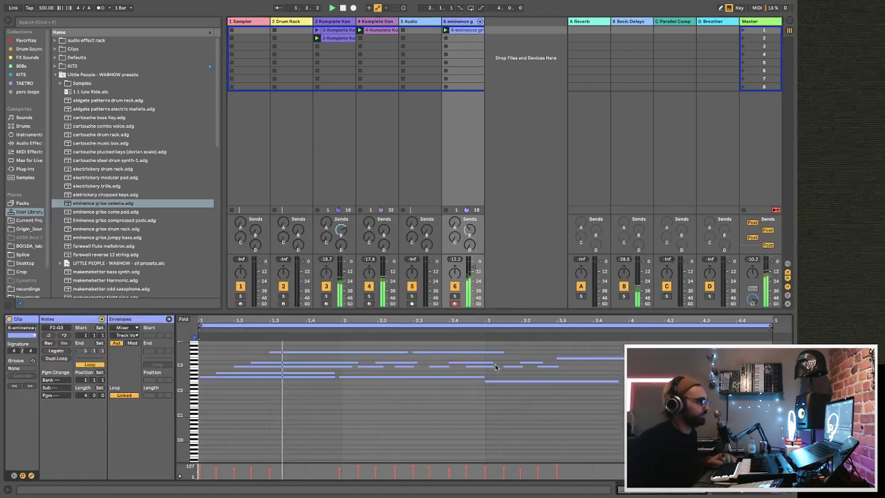
{"action": "key", "text": "ctrl+a"}
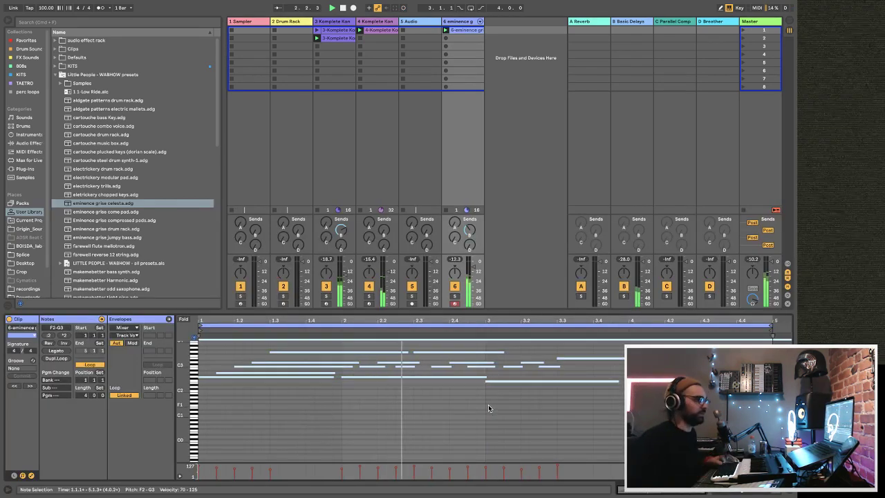
{"action": "key", "text": "ctrl+u"}
{"action": "left_click", "coordinate": [776, 339]}
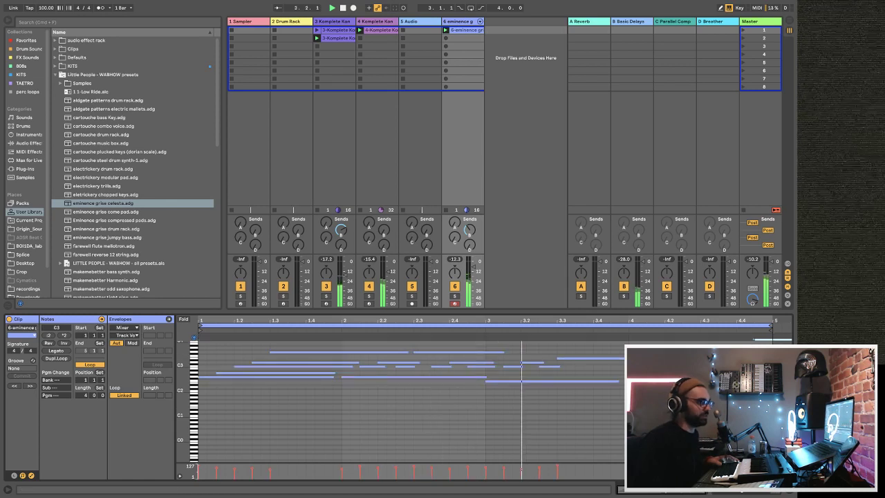
- Load offal waffle drum rack.adg from the Little People presets onto a new track 7 and lower its volume
{"action": "left_click", "coordinate": [255, 196]}
{"action": "scroll", "coordinate": [140, 229], "scroll_direction": "down", "scroll_amount": 8}
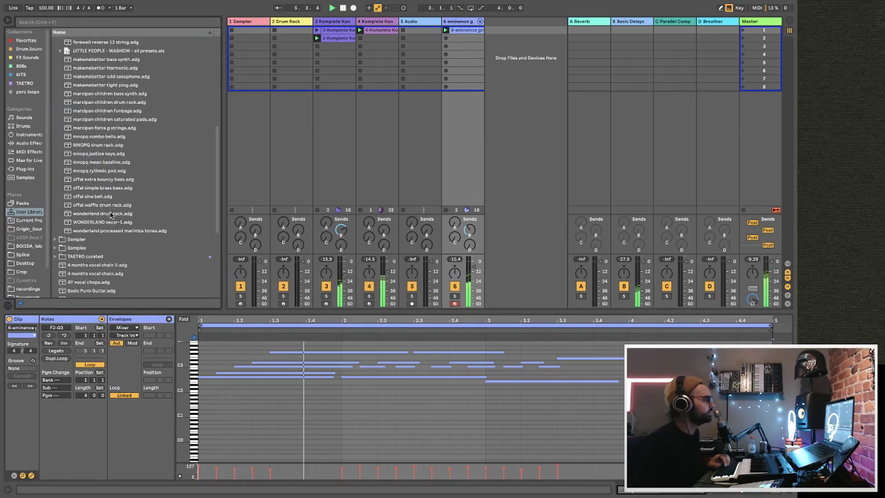
{"action": "left_click_drag", "start_coordinate": [104, 205], "coordinate": [533, 85]}
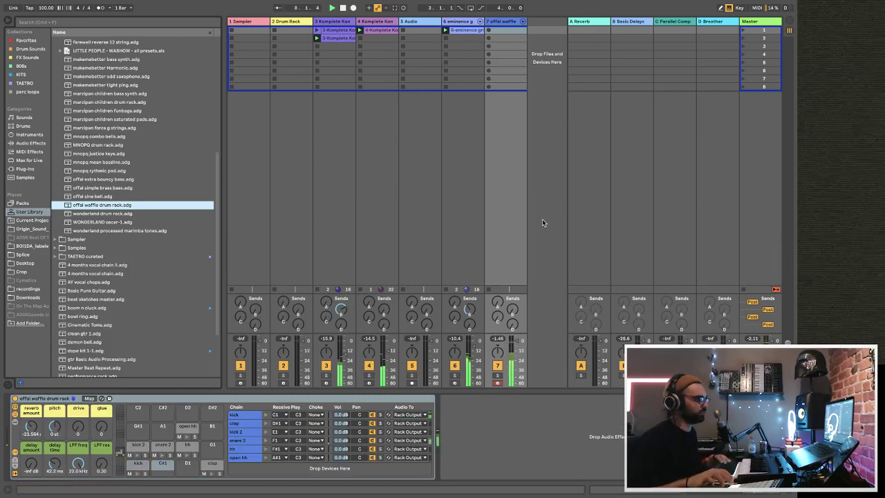
{"action": "left_click_drag", "start_coordinate": [522, 349], "coordinate": [520, 350]}
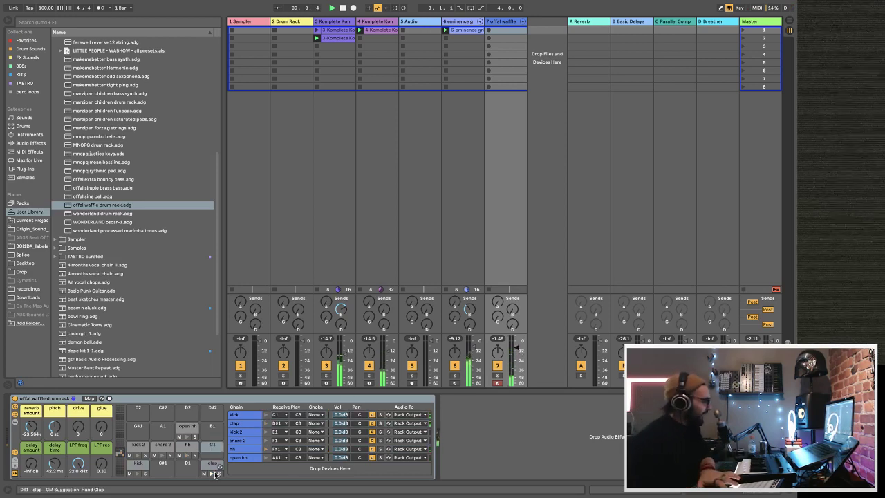
- Move the clap pad from D#1 to D1 in the drum rack and record a four-bar drum clip into track 7's first slot
{"action": "left_click_drag", "start_coordinate": [214, 470], "coordinate": [196, 471]}
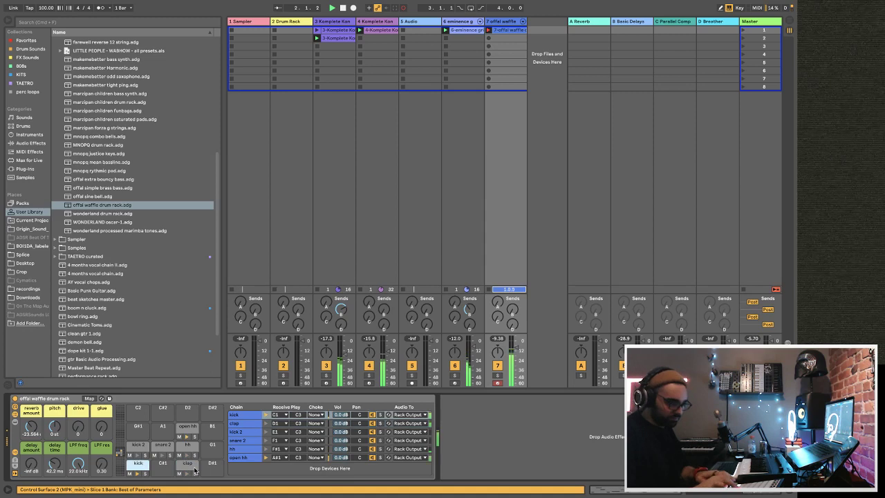
{"action": "key", "text": "super+z"}
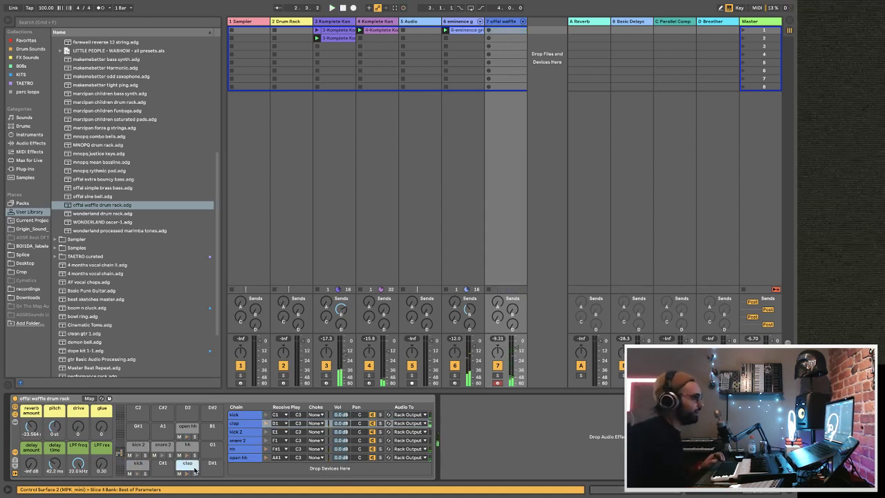
{"action": "key", "text": "shift+F9"}
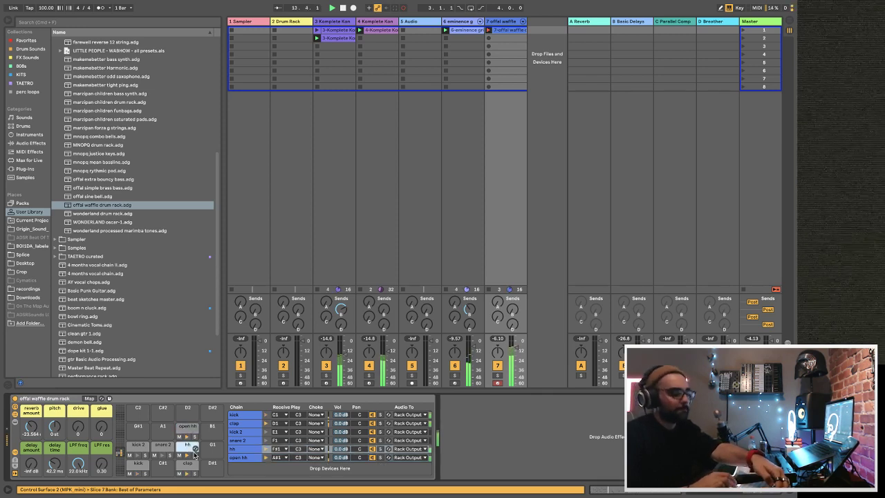
{"action": "left_click", "coordinate": [195, 455]}
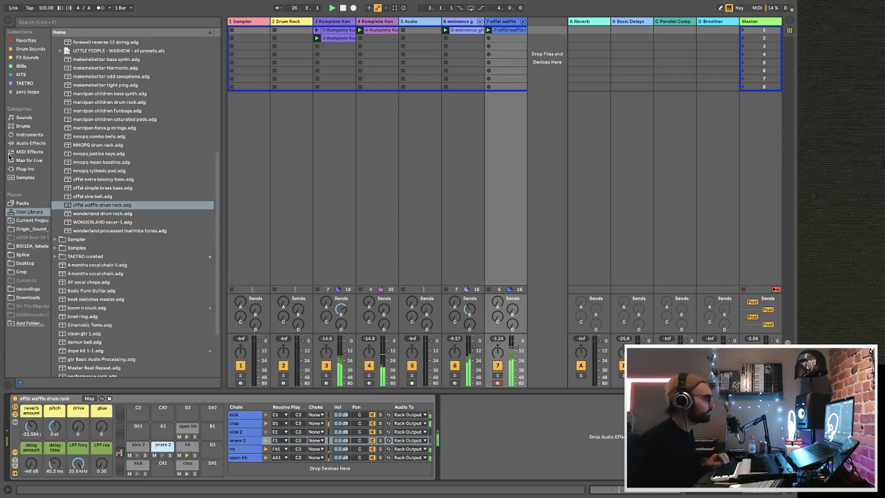
- Add a Compressor audio effect to the end of track 3's device chain, after Utility
{"action": "left_click", "coordinate": [29, 143]}
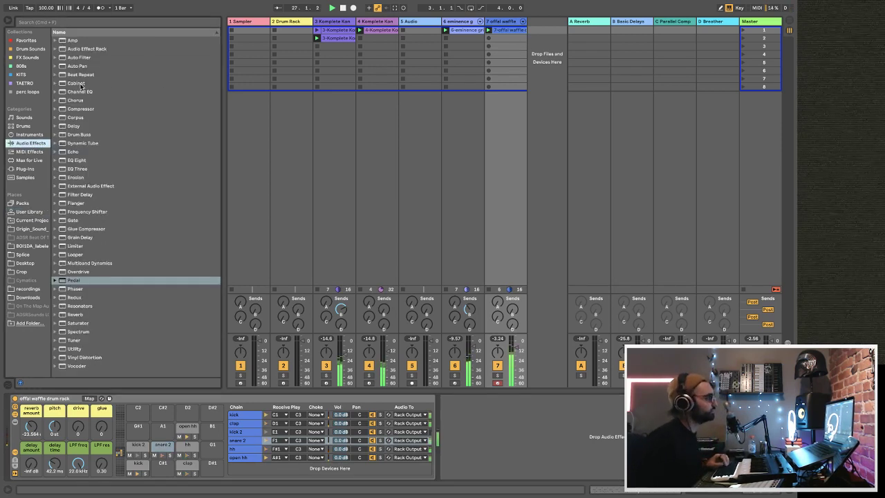
{"action": "left_click", "coordinate": [80, 109]}
{"action": "left_click", "coordinate": [316, 23]}
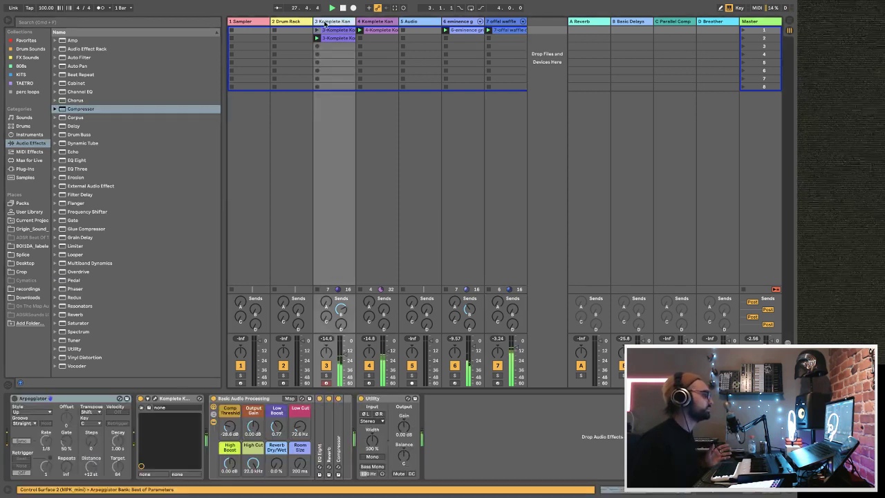
{"action": "left_click_drag", "start_coordinate": [82, 111], "coordinate": [465, 462]}
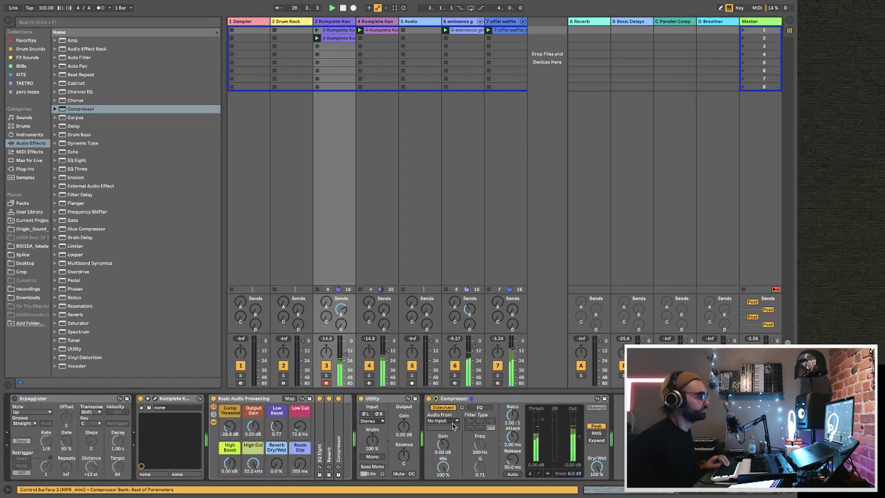
- Set the Compressor's sidechain source to 7-offal waffle drum rack and launch track 3's first clip
{"action": "left_click", "coordinate": [455, 421]}
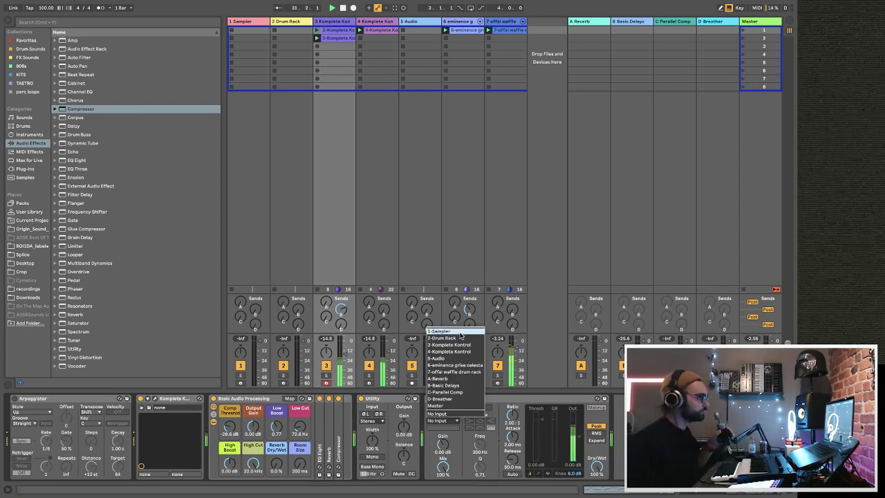
{"action": "left_click", "coordinate": [456, 372]}
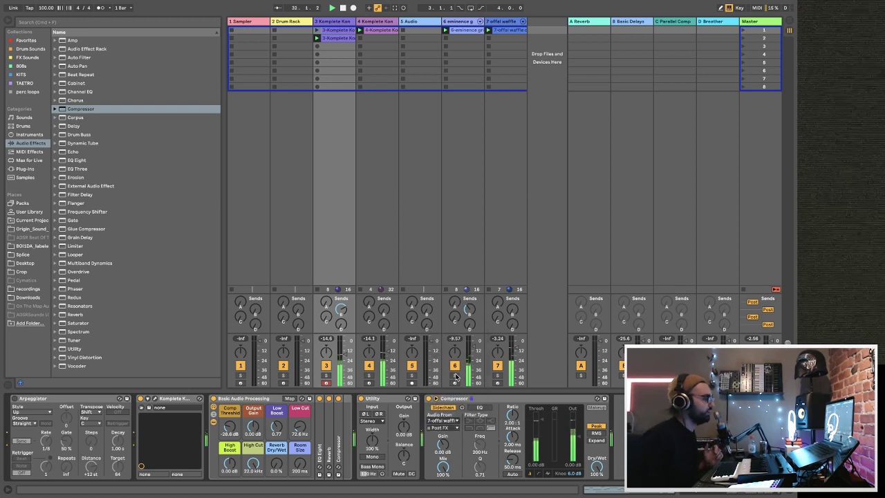
{"action": "left_click", "coordinate": [317, 29]}
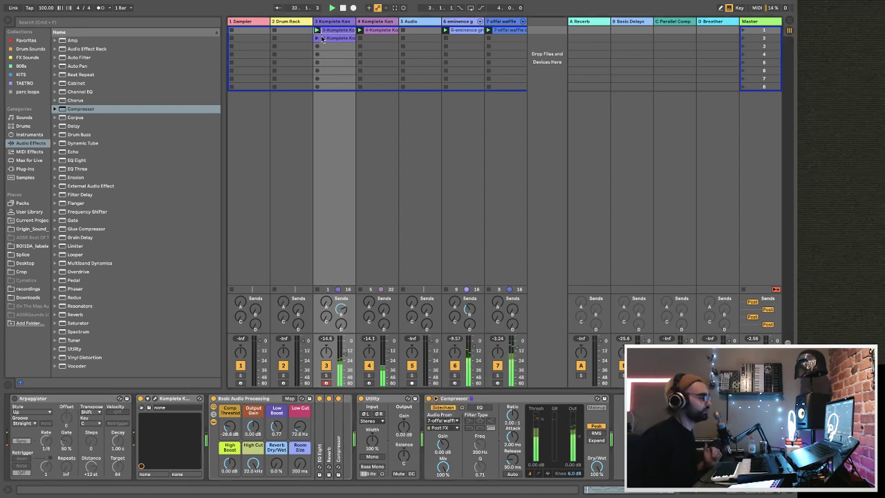
- Set the track 3 Compressor's sidechain tap to the drum rack's kick Post FX and lower its threshold to about -28.1 dB
{"action": "left_click", "coordinate": [454, 427]}
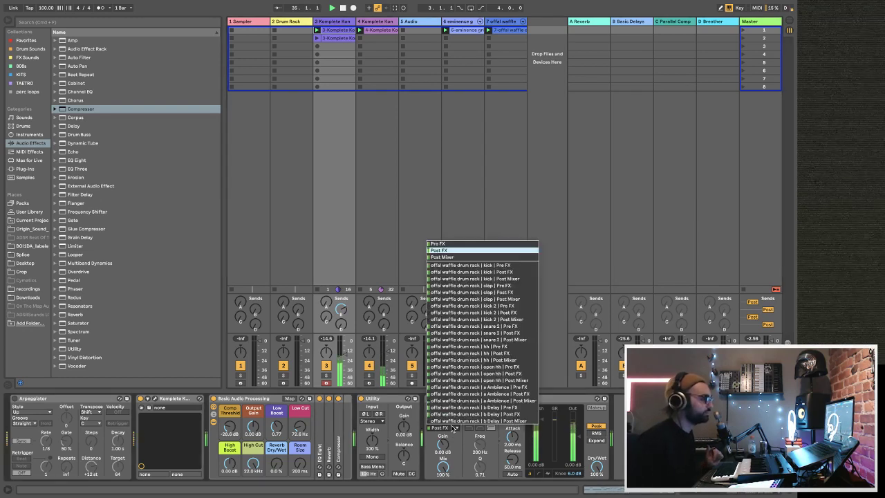
{"action": "left_click", "coordinate": [471, 272]}
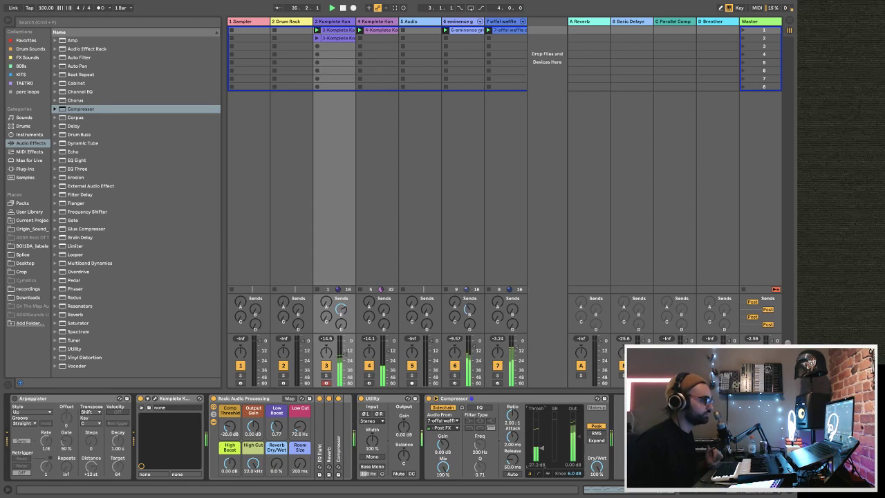
{"action": "left_click", "coordinate": [542, 446]}
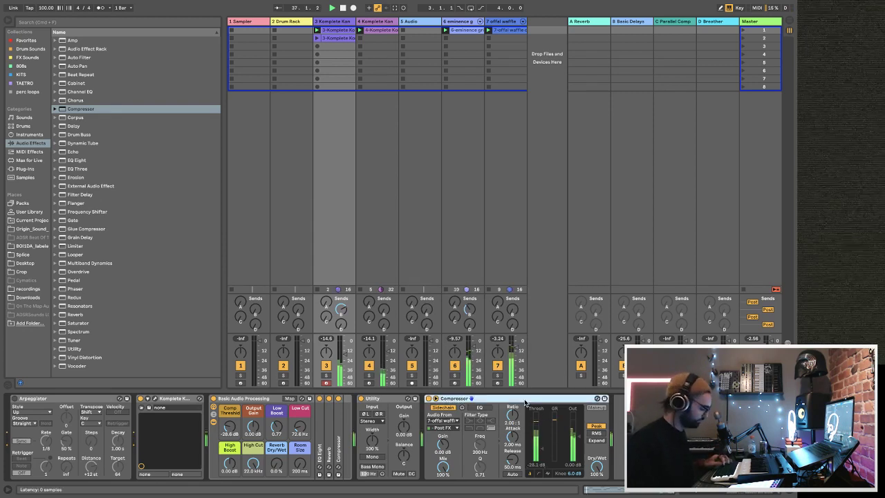
- Copy track 3's sidechained Compressor to the end of tracks 4 and 6, and restart playback
{"action": "left_click", "coordinate": [379, 29]}
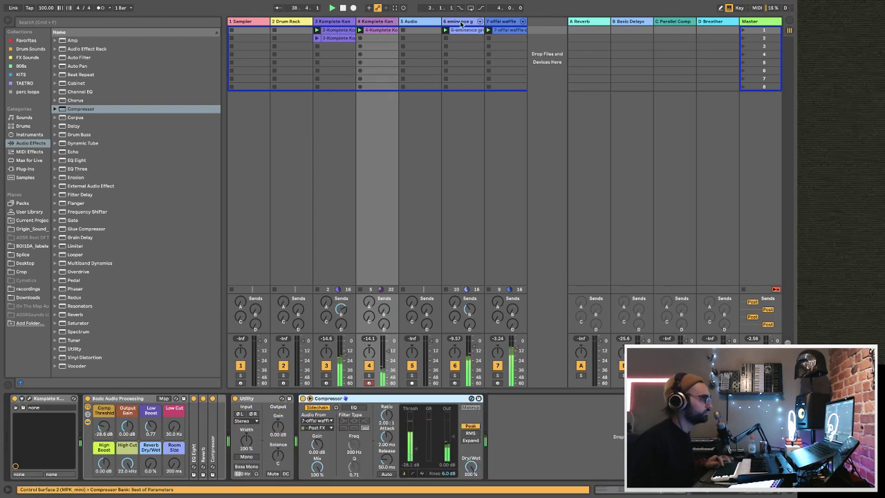
{"action": "left_click", "coordinate": [450, 252]}
{"action": "key", "text": "ctrl+v"}
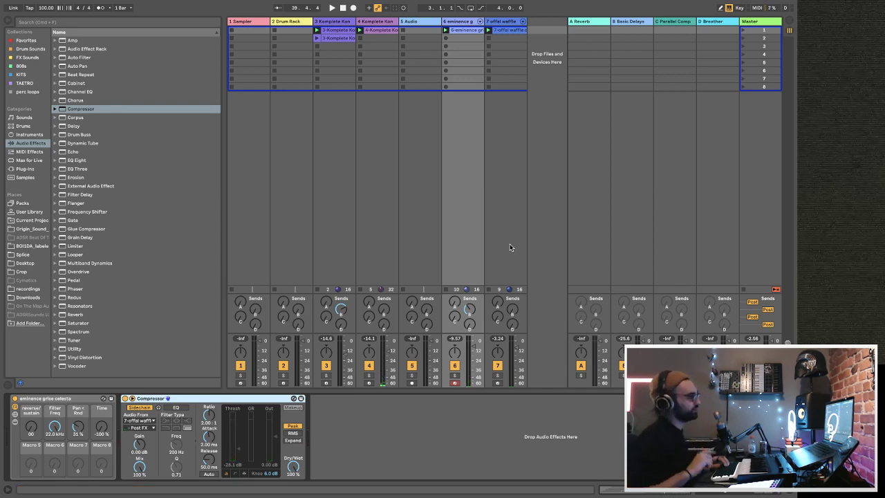
{"action": "key", "text": "space"}
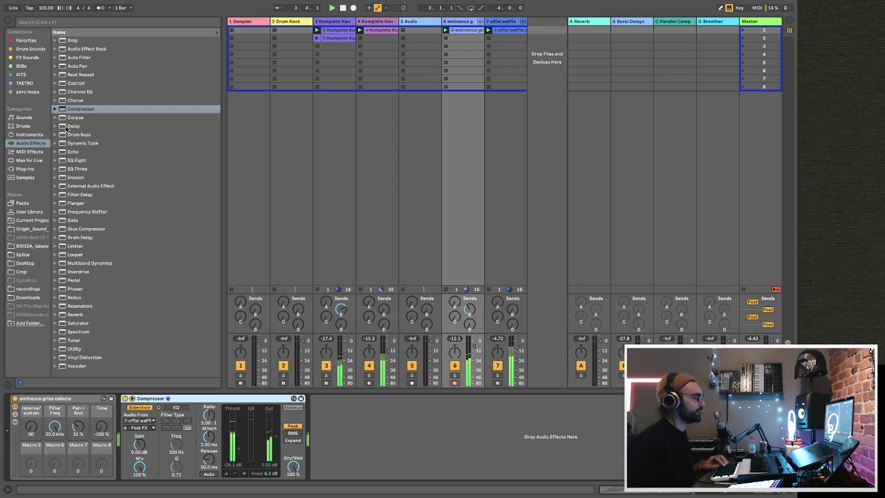
- Select track 1 Sampler and search the sample library for "vocal"
{"action": "left_click", "coordinate": [422, 23]}
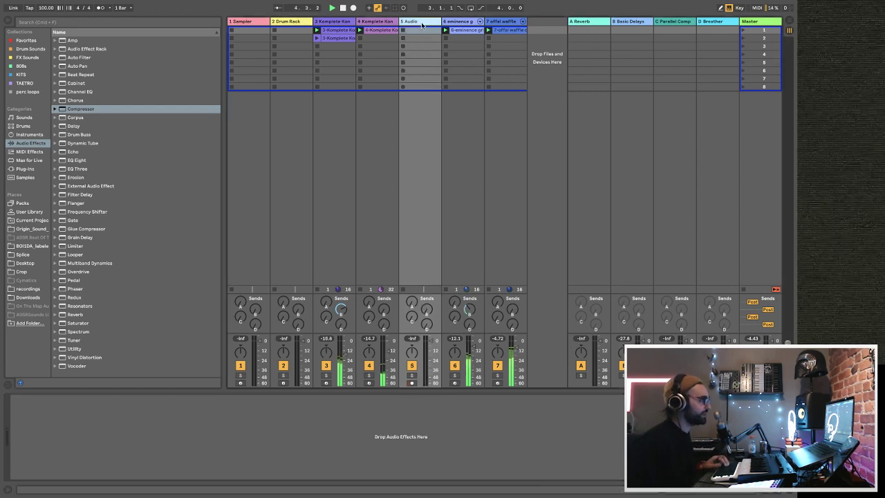
{"action": "left_click", "coordinate": [260, 29]}
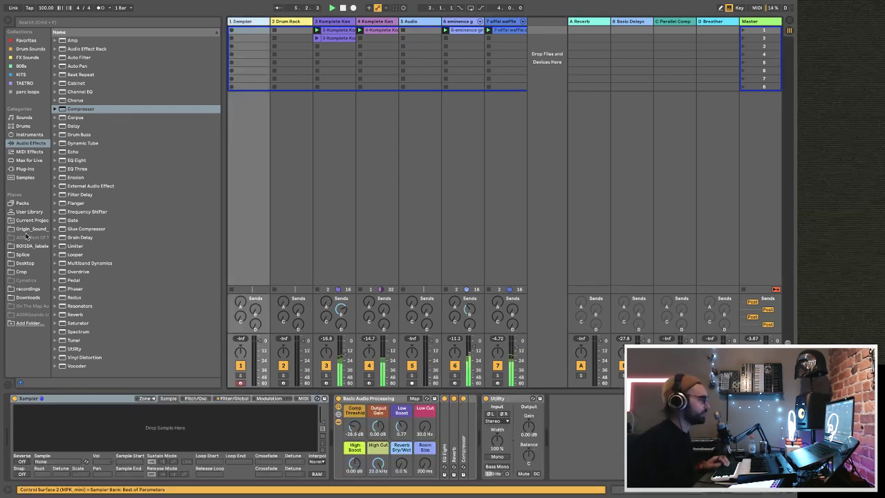
{"action": "left_click", "coordinate": [26, 177]}
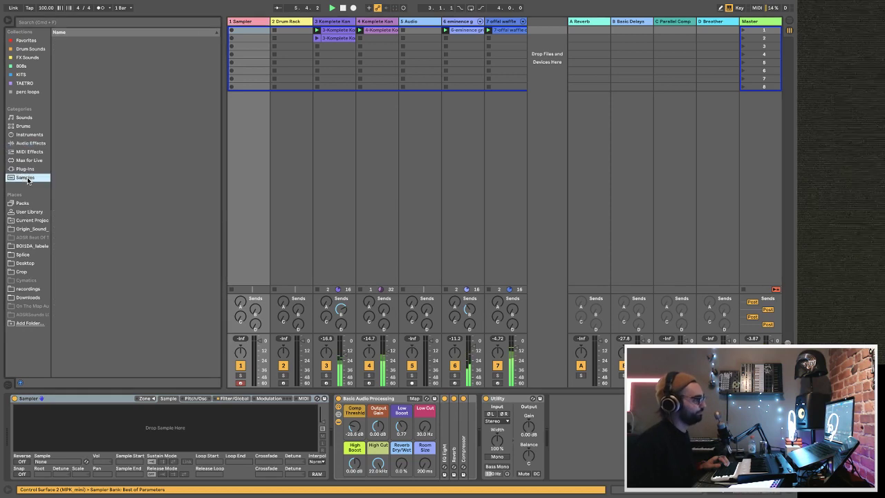
{"action": "left_click", "coordinate": [207, 23]}
{"action": "type", "text": "vocal"}
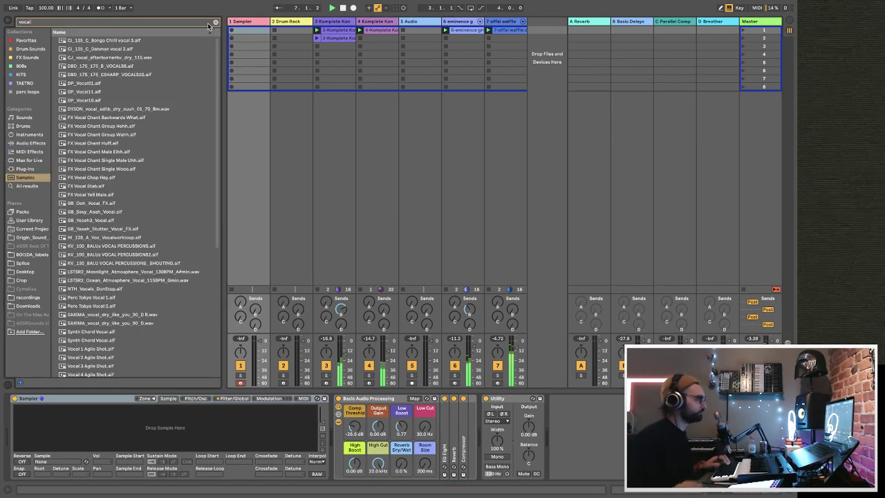
- Audition the FX Vocal samples, from the stab and chop through the chants, plus the dry adlib sample
{"action": "left_click", "coordinate": [153, 185]}
{"action": "scroll", "coordinate": [131, 182], "scroll_direction": "down", "scroll_amount": 1}
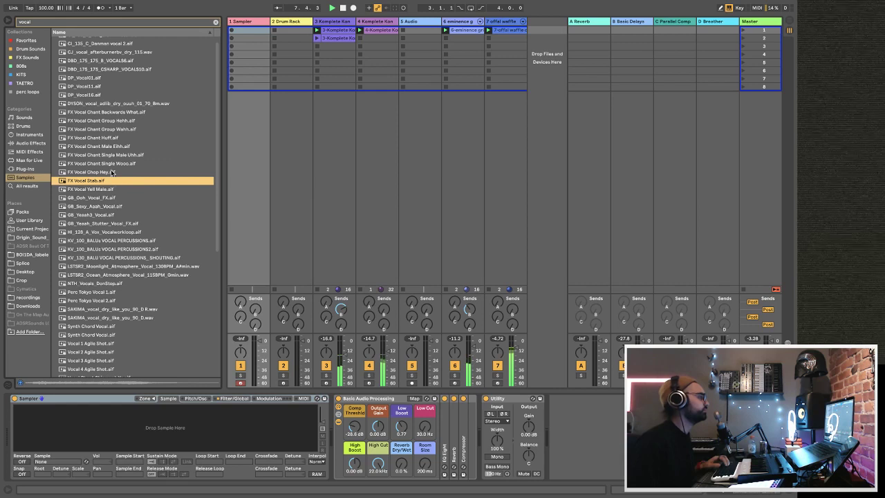
{"action": "left_click", "coordinate": [110, 172]}
{"action": "left_click", "coordinate": [96, 154]}
{"action": "left_click", "coordinate": [112, 146]}
{"action": "left_click", "coordinate": [112, 138]}
{"action": "left_click", "coordinate": [112, 130]}
{"action": "left_click", "coordinate": [111, 120]}
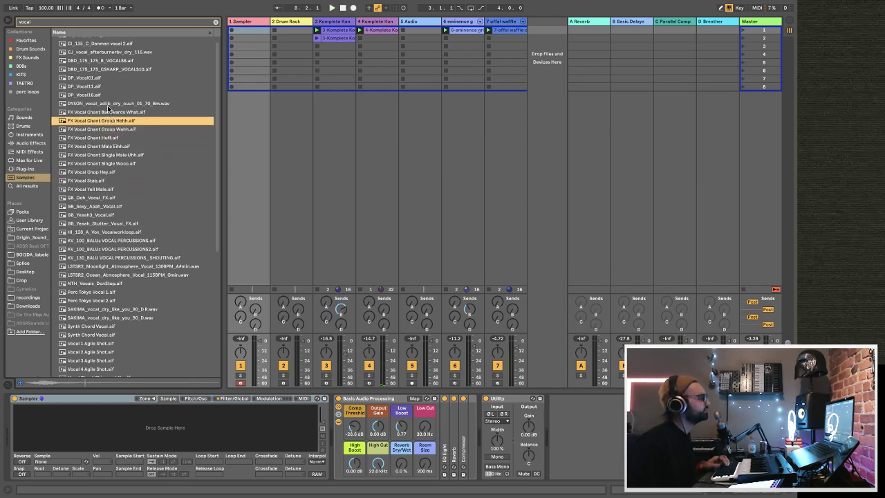
{"action": "left_click", "coordinate": [106, 104]}
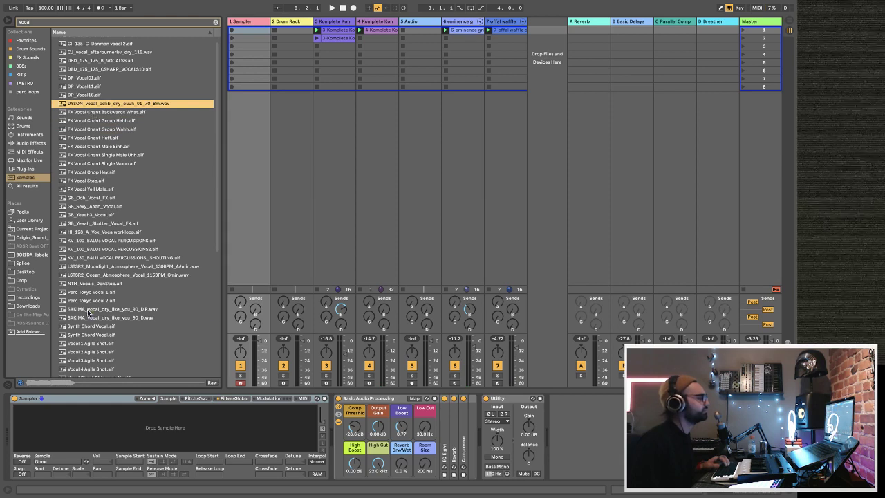
- Audition vocal samples further down the results, ending with the Vocal Shout samples
{"action": "left_click", "coordinate": [87, 311]}
{"action": "scroll", "coordinate": [88, 311], "scroll_direction": "down", "scroll_amount": 2}
{"action": "left_click", "coordinate": [88, 312]}
{"action": "scroll", "coordinate": [88, 311], "scroll_direction": "down", "scroll_amount": 2}
{"action": "scroll", "coordinate": [88, 312], "scroll_direction": "down", "scroll_amount": 1}
{"action": "left_click", "coordinate": [88, 313]}
{"action": "scroll", "coordinate": [88, 311], "scroll_direction": "down", "scroll_amount": 3}
{"action": "left_click", "coordinate": [88, 311]}
{"action": "scroll", "coordinate": [88, 312], "scroll_direction": "down", "scroll_amount": 1}
{"action": "left_click", "coordinate": [88, 312]}
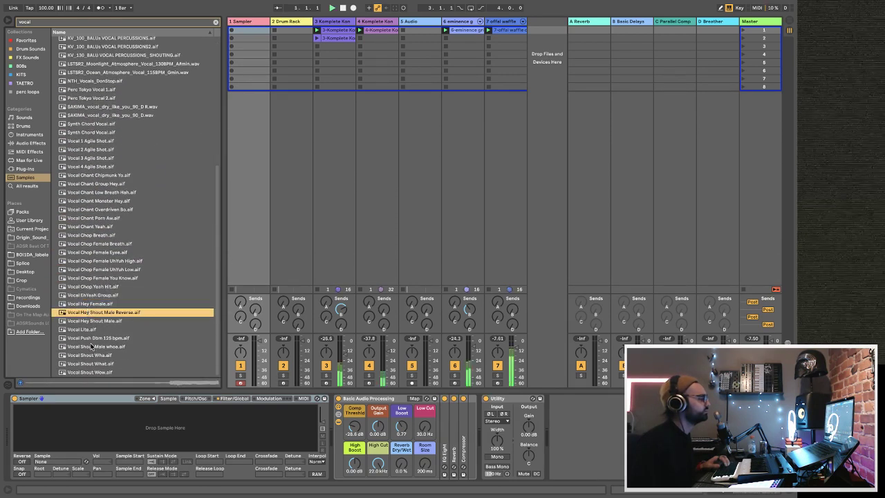
{"action": "left_click", "coordinate": [90, 346]}
{"action": "left_click", "coordinate": [90, 365]}
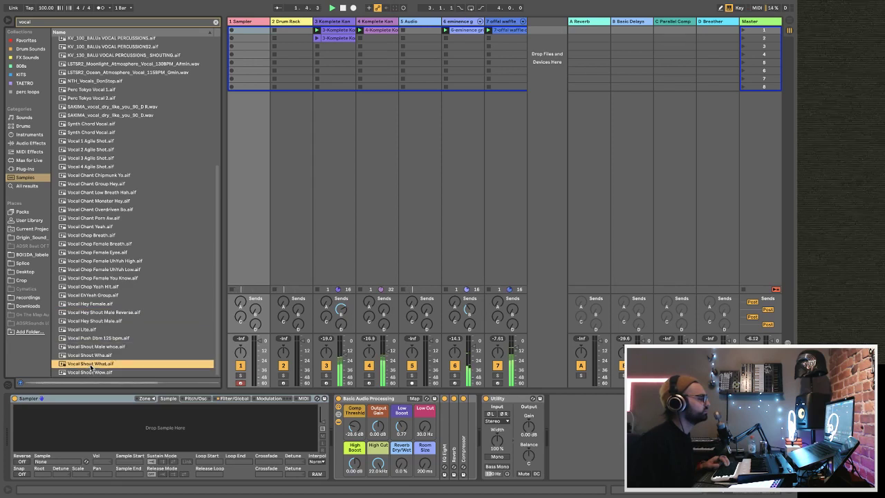
{"action": "left_click", "coordinate": [95, 356]}
{"action": "left_click", "coordinate": [95, 348]}
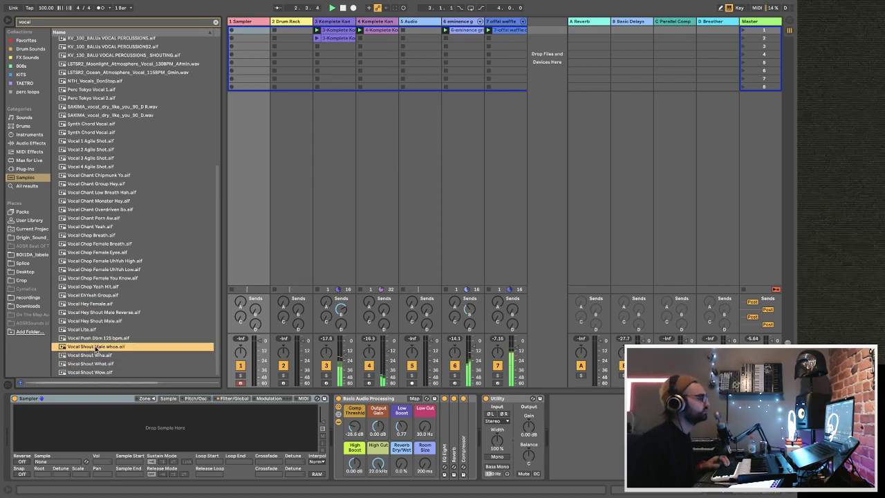
- Add Vocal Shout Male whoa.aif to the G#1 pad of track 7's drum rack and try it over the beat
{"action": "left_click", "coordinate": [491, 21]}
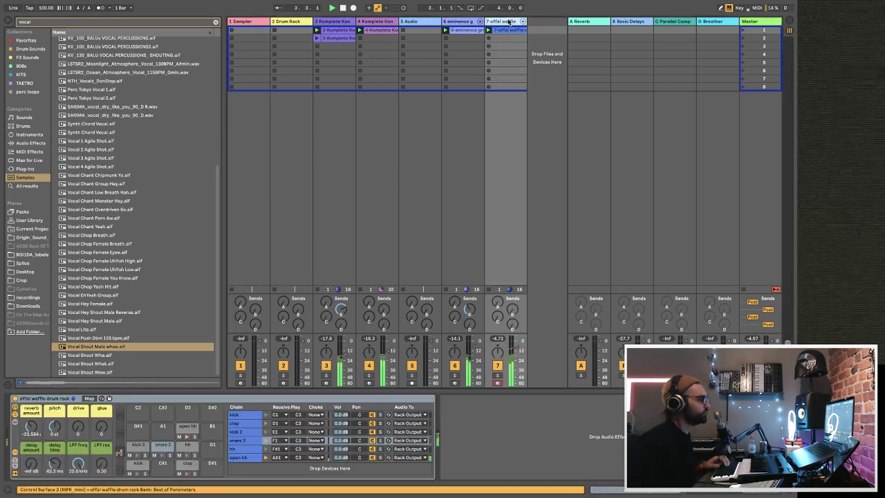
{"action": "left_click_drag", "start_coordinate": [68, 341], "coordinate": [137, 432]}
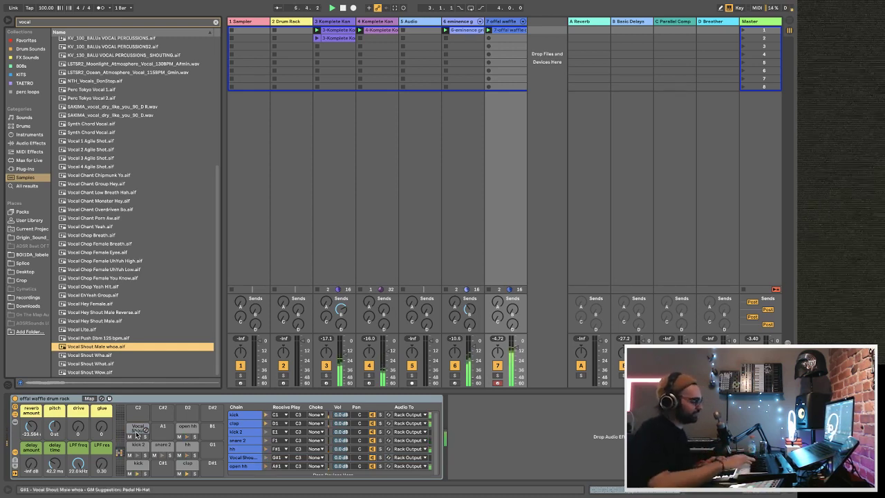
{"action": "left_click", "coordinate": [137, 434]}
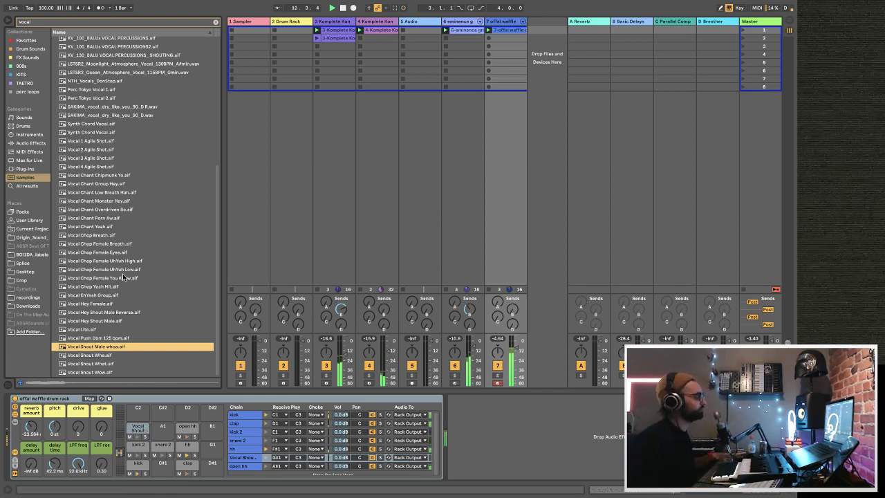
- Audition more vocal samples, from the Vocal Chop and Vocal Chant files up to NTH_Vocals_DonStop.aif
{"action": "left_click", "coordinate": [102, 235]}
{"action": "left_click", "coordinate": [99, 219]}
{"action": "left_click", "coordinate": [98, 201]}
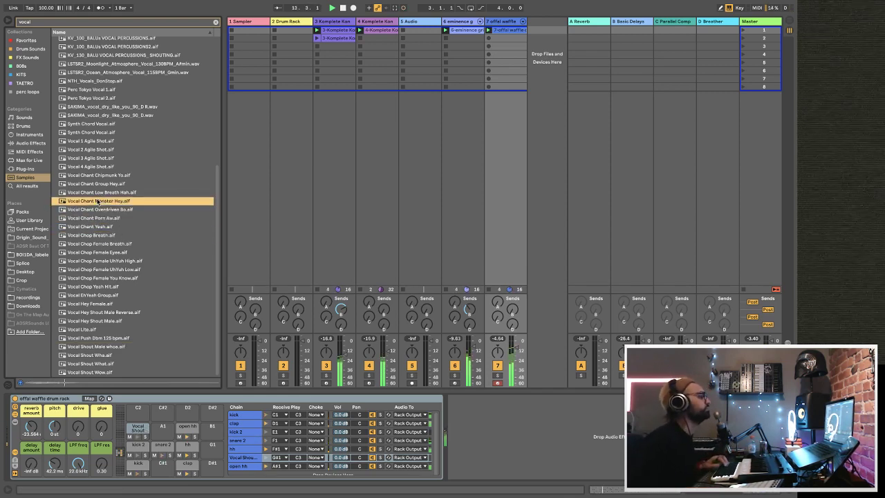
{"action": "left_click", "coordinate": [106, 184]}
{"action": "left_click", "coordinate": [102, 158]}
{"action": "left_click", "coordinate": [101, 133]}
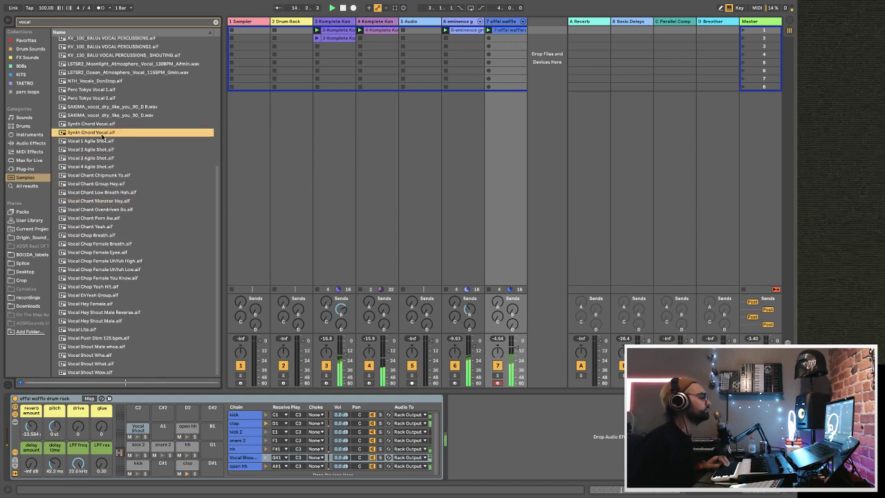
{"action": "scroll", "coordinate": [100, 145], "scroll_direction": "up", "scroll_amount": 2}
{"action": "left_click", "coordinate": [98, 155]}
{"action": "left_click", "coordinate": [99, 146]}
{"action": "left_click", "coordinate": [94, 111]}
{"action": "scroll", "coordinate": [92, 113], "scroll_direction": "up", "scroll_amount": 3}
{"action": "scroll", "coordinate": [176, 61], "scroll_direction": "down", "scroll_amount": 1}
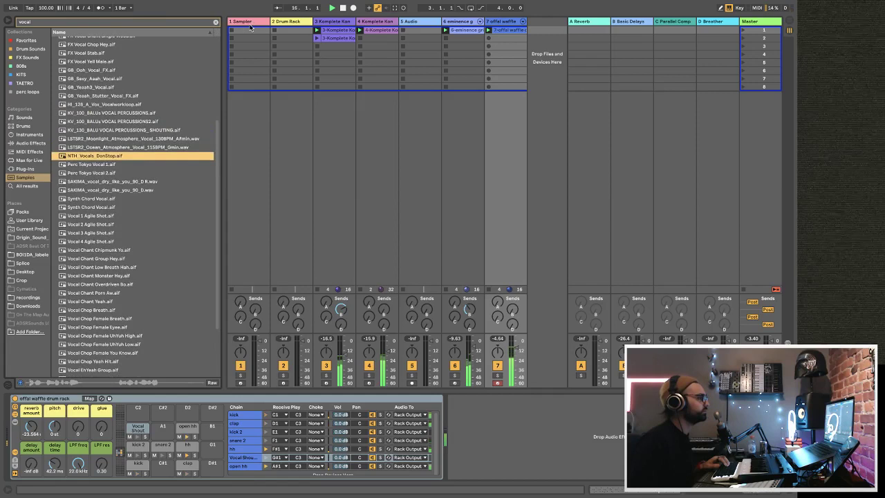
- Load LSTSR2_Ocean_Atmosphere_Vocal_115BPM_Gmin.wav into track 1's Sampler, keeping track 7's drum rack intact
{"action": "double_click", "coordinate": [140, 147]}
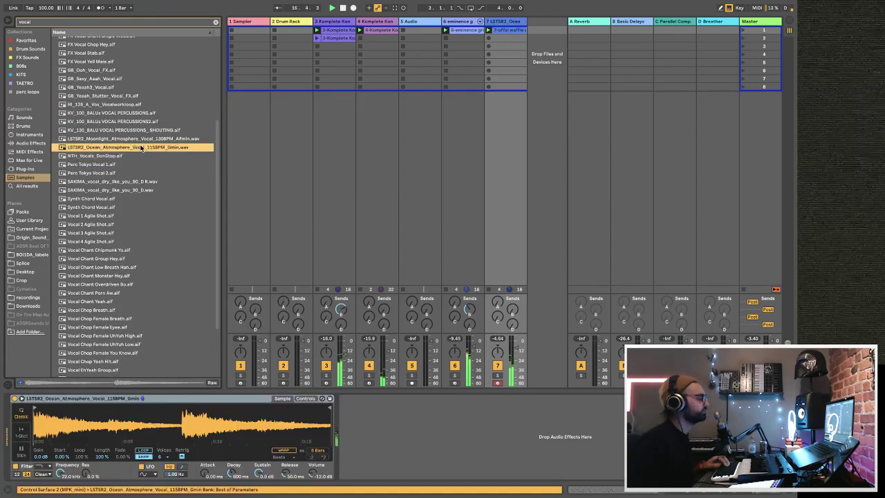
{"action": "key", "text": "ctrl+z"}
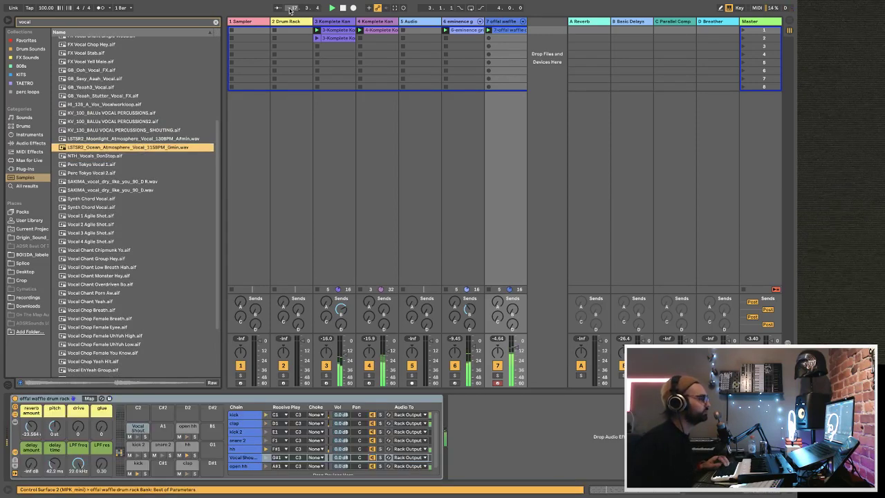
{"action": "left_click", "coordinate": [255, 25]}
{"action": "left_click_drag", "start_coordinate": [109, 148], "coordinate": [125, 429]}
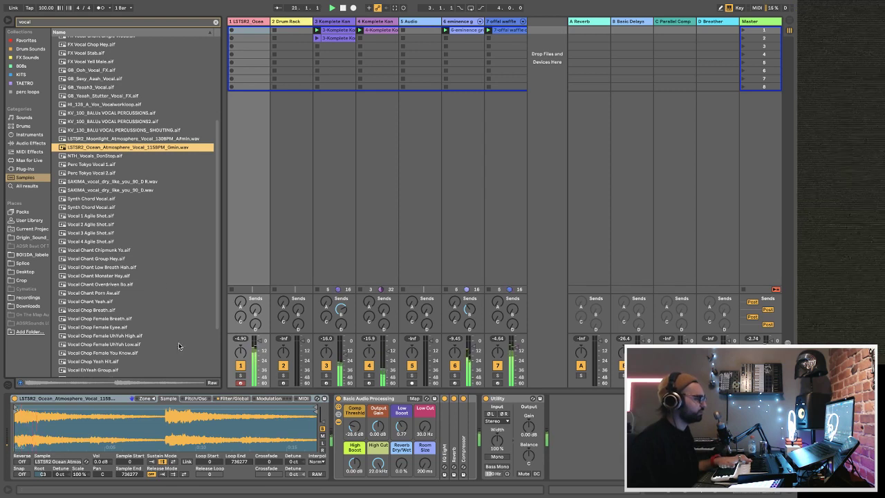
- Convert track 1's Sampler to Simpler and load the LSTSR2_Ocean_Atmosphere_Vocal_115BPM_Gmin.wav sample into it
{"action": "right_click", "coordinate": [121, 241]}
{"action": "key", "text": "Escape"}
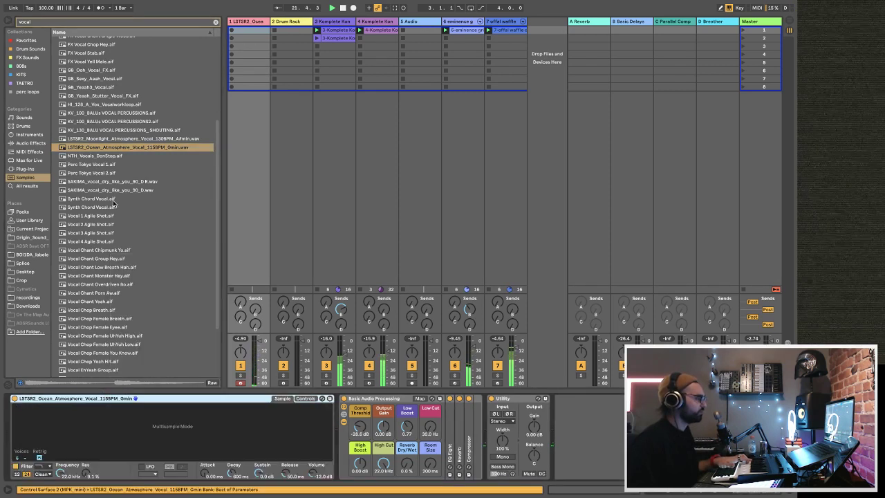
{"action": "left_click_drag", "start_coordinate": [98, 151], "coordinate": [126, 455]}
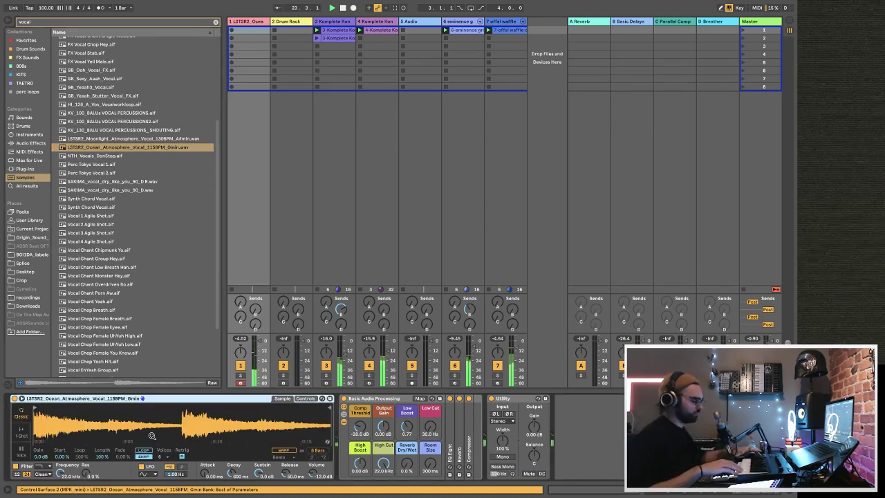
- Trim the vocal sample's end to about a fifth of its length and set track 1's volume to about -6.3 dB
{"action": "left_click_drag", "start_coordinate": [330, 408], "coordinate": [132, 422]}
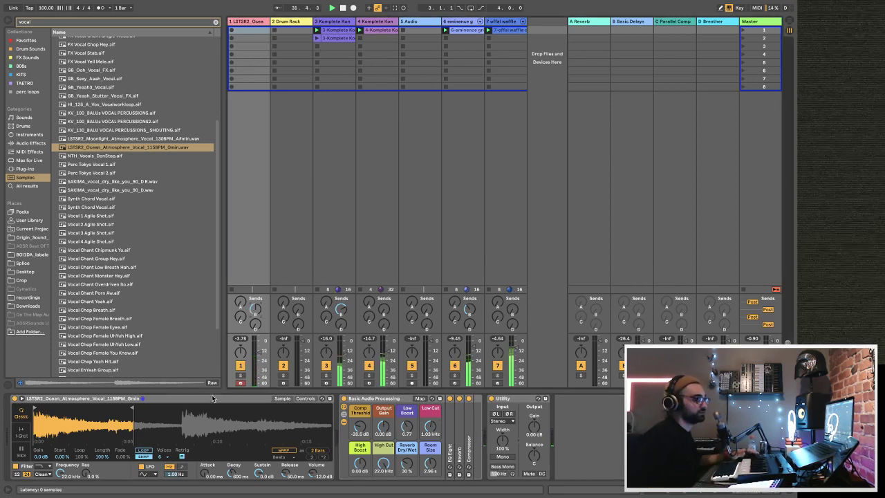
{"action": "left_click_drag", "start_coordinate": [128, 409], "coordinate": [99, 413]}
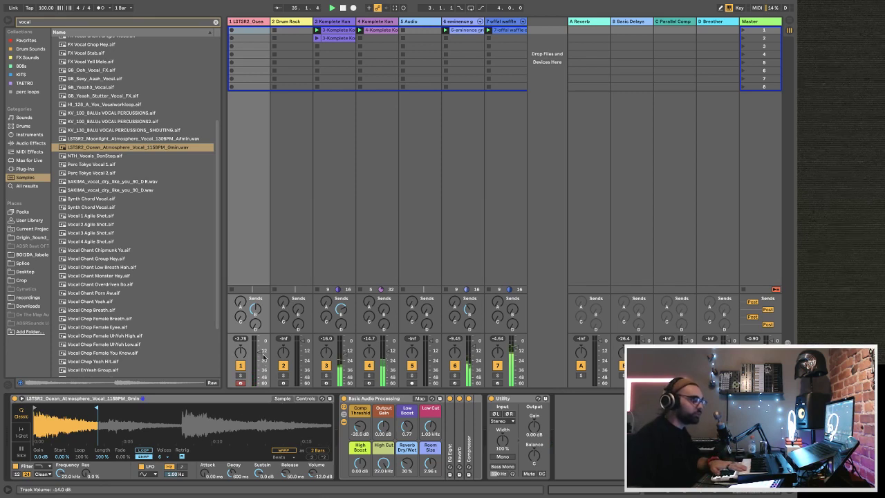
{"action": "scroll", "coordinate": [262, 346], "scroll_direction": "up", "scroll_amount": 1}
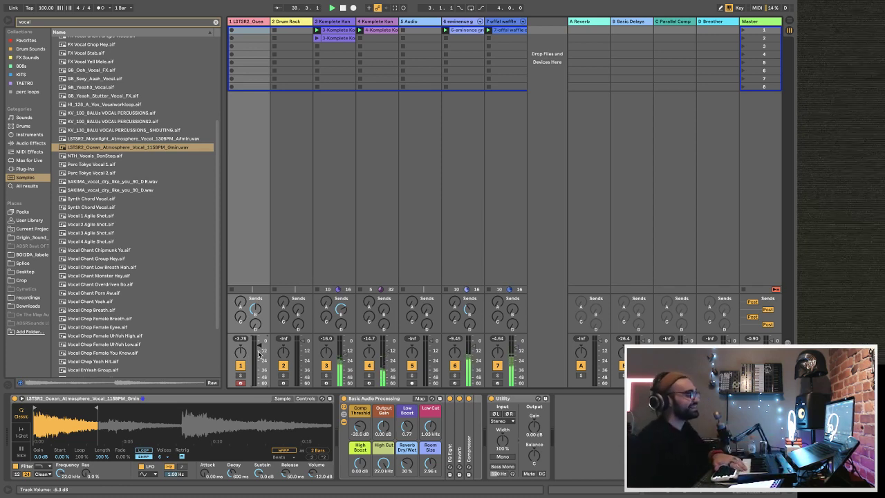
- In track 1's Basic Audio Processing rack, set Low Cut to 753 Hz, High Cut to 3.22 kHz, Reverb Dry/Wet to 53% and Room Size to 8.70 s
{"action": "left_click_drag", "start_coordinate": [408, 463], "coordinate": [431, 455]}
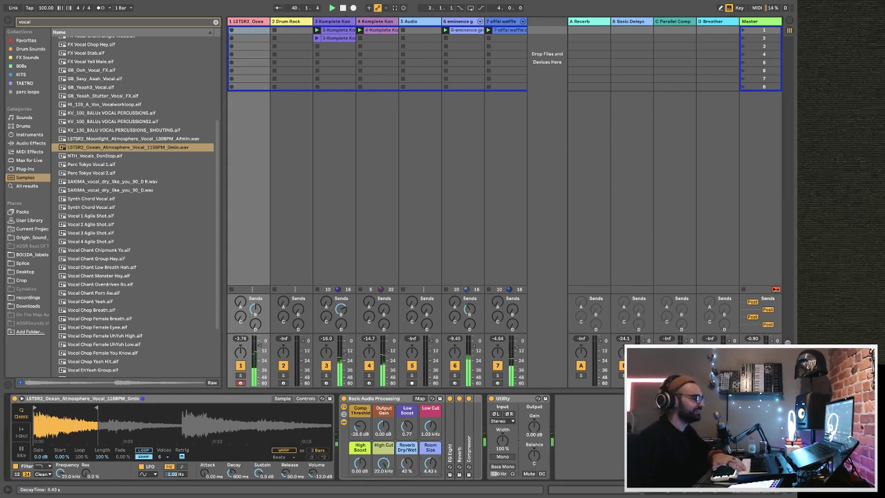
{"action": "scroll", "coordinate": [435, 468], "scroll_direction": "up", "scroll_amount": 5}
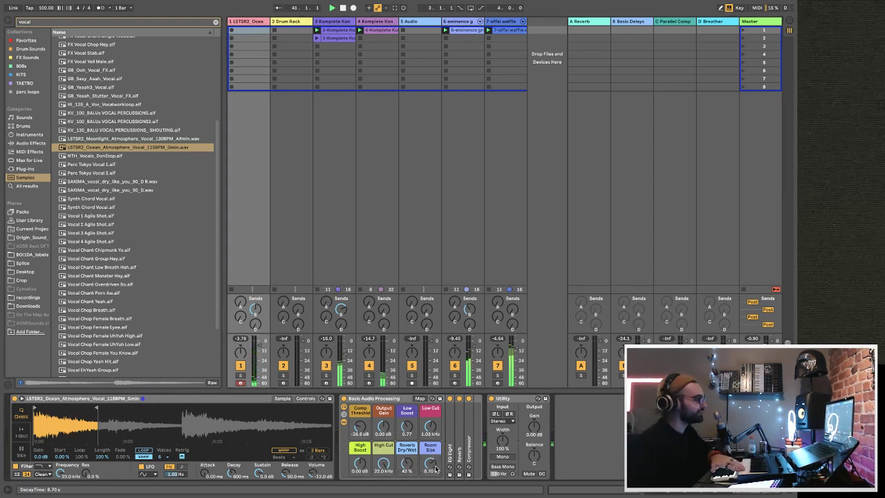
{"action": "scroll", "coordinate": [430, 426], "scroll_direction": "down", "scroll_amount": 5}
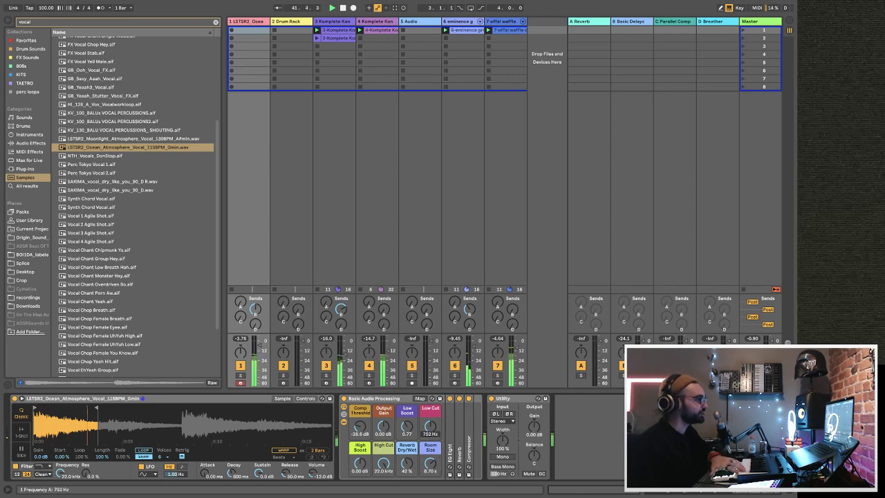
{"action": "left_click_drag", "start_coordinate": [413, 467], "coordinate": [383, 486]}
- Copy track 3's sidechained Compressor to the end of track 1's device chain, after Utility
{"action": "left_click", "coordinate": [341, 23]}
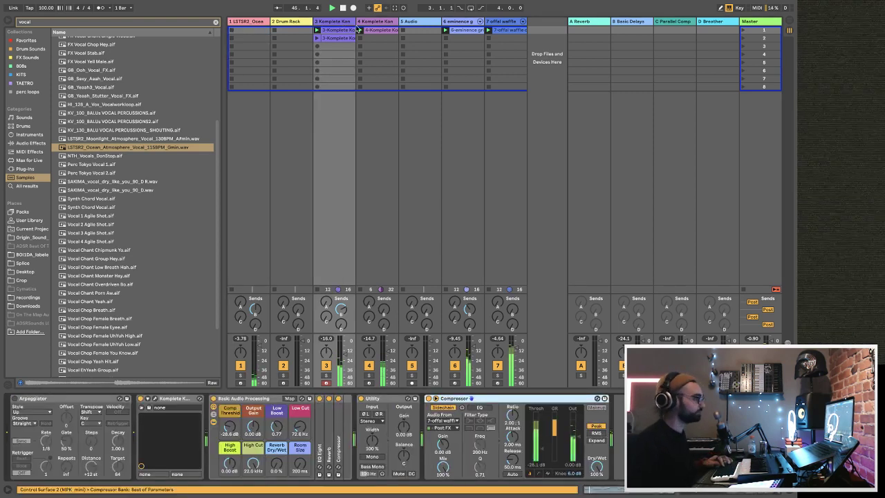
{"action": "key", "text": "Left"}
{"action": "key", "text": "Left"}
{"action": "key", "text": "ctrl+v"}
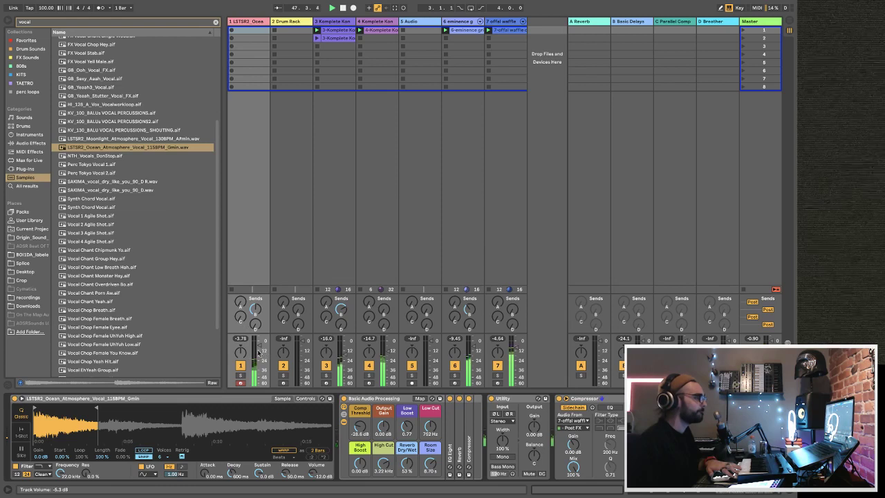
- Record a four-bar vocal sample clip in track 1's first slot and play it with the other clips
{"action": "left_click", "coordinate": [233, 32]}
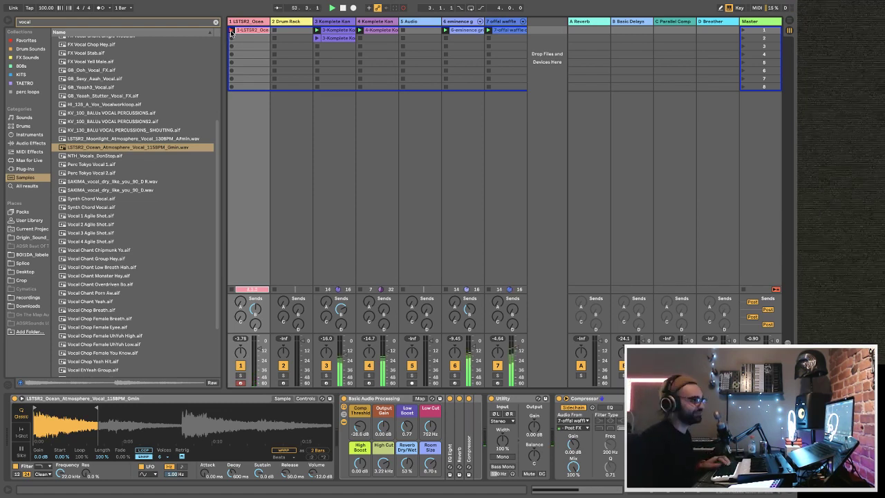
{"action": "left_click", "coordinate": [231, 34]}
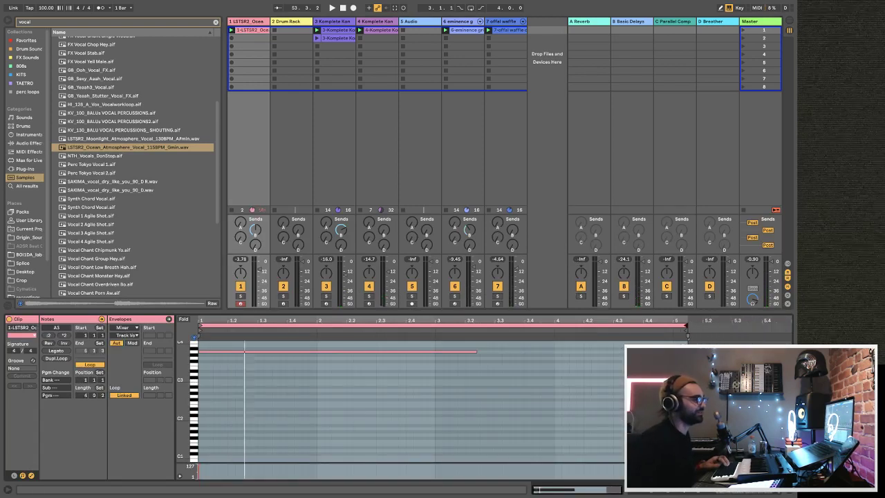
{"action": "key", "text": "space"}
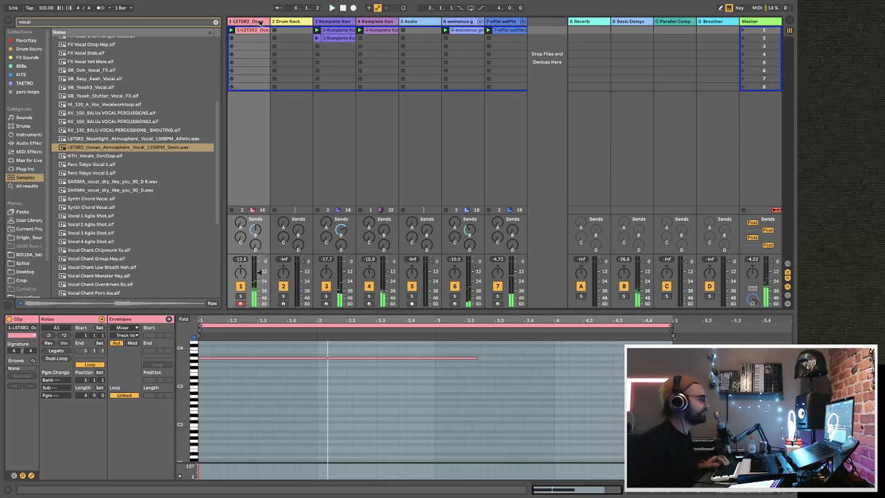
- Add an Echo effect to the end of track 1's device chain and unlink its left and right delay times
{"action": "left_click", "coordinate": [260, 22]}
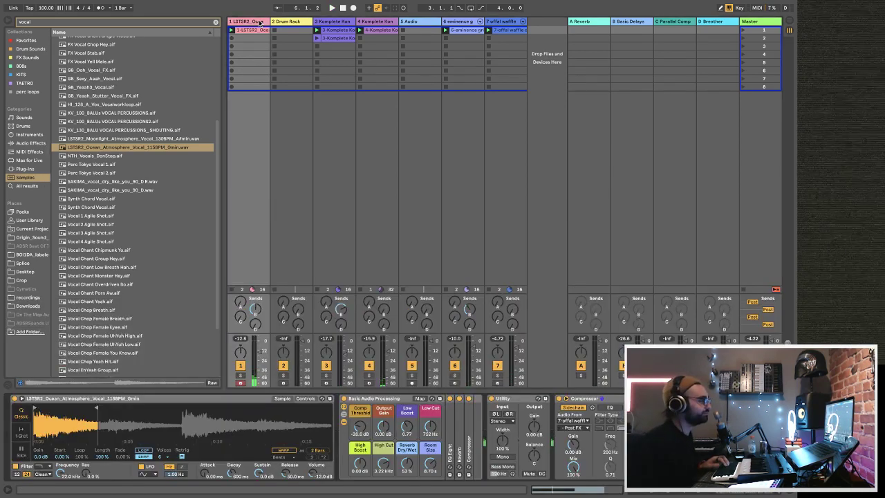
{"action": "left_click", "coordinate": [585, 400]}
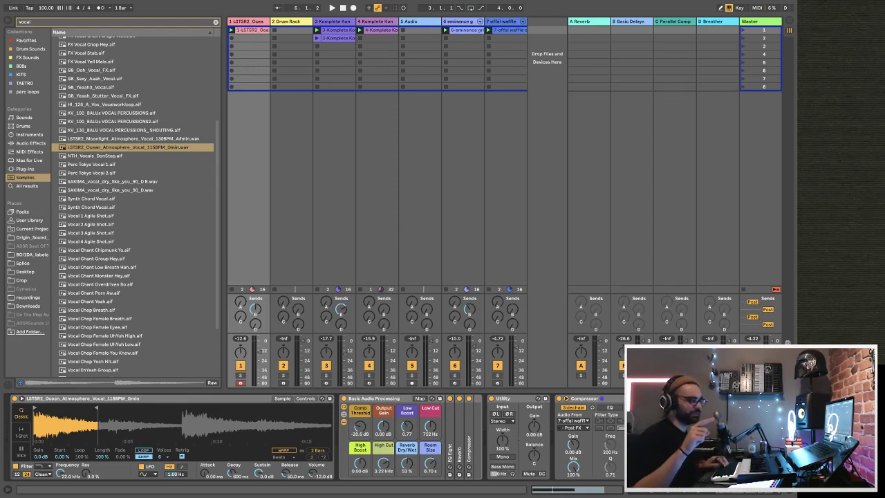
{"action": "key", "text": "space"}
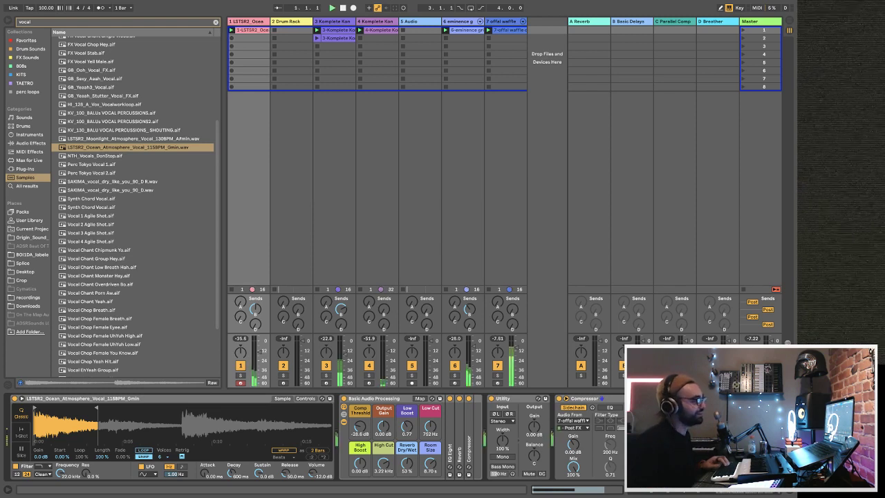
{"action": "left_click", "coordinate": [29, 144]}
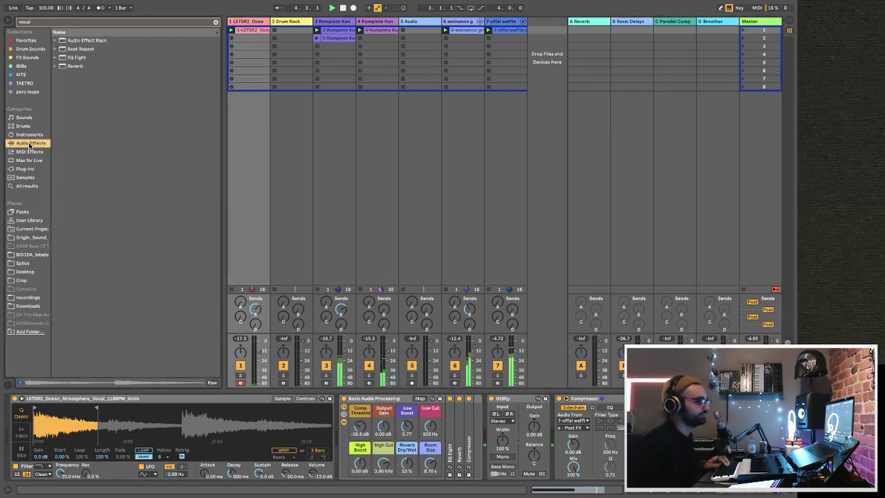
{"action": "left_click", "coordinate": [215, 22]}
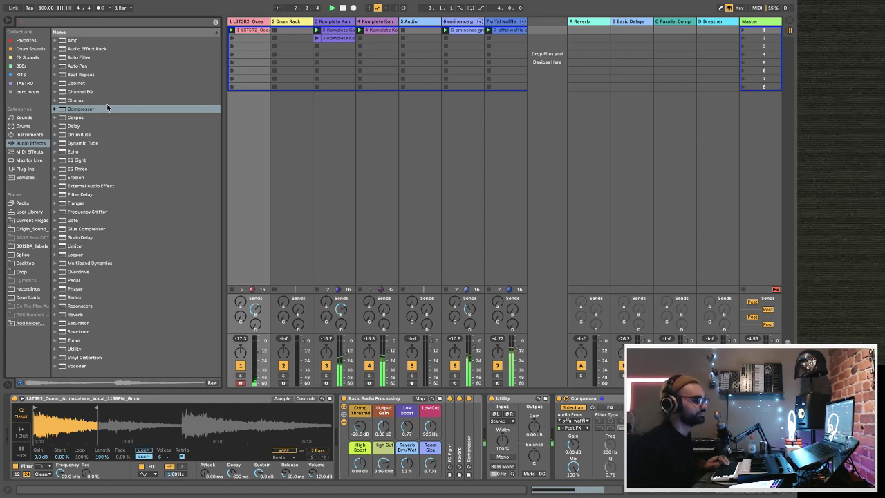
{"action": "left_click", "coordinate": [247, 23]}
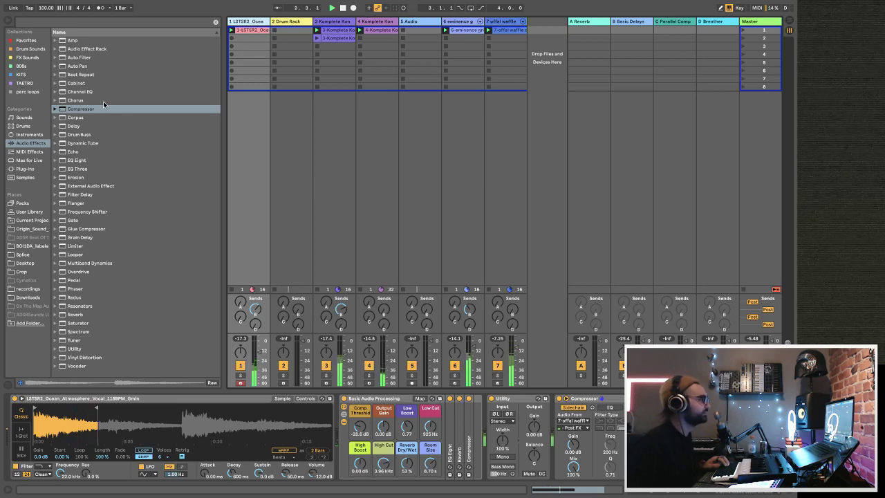
{"action": "left_click_drag", "start_coordinate": [75, 152], "coordinate": [239, 31]}
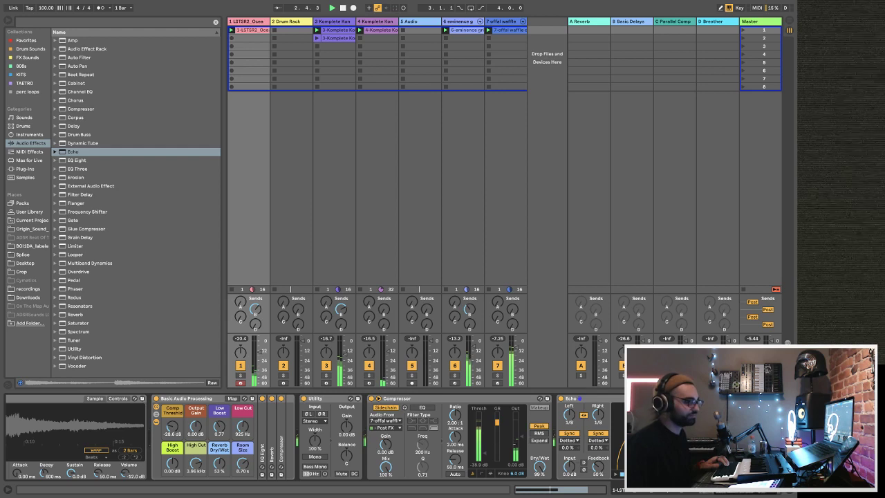
{"action": "scroll", "coordinate": [583, 416], "scroll_direction": "down", "scroll_amount": 2}
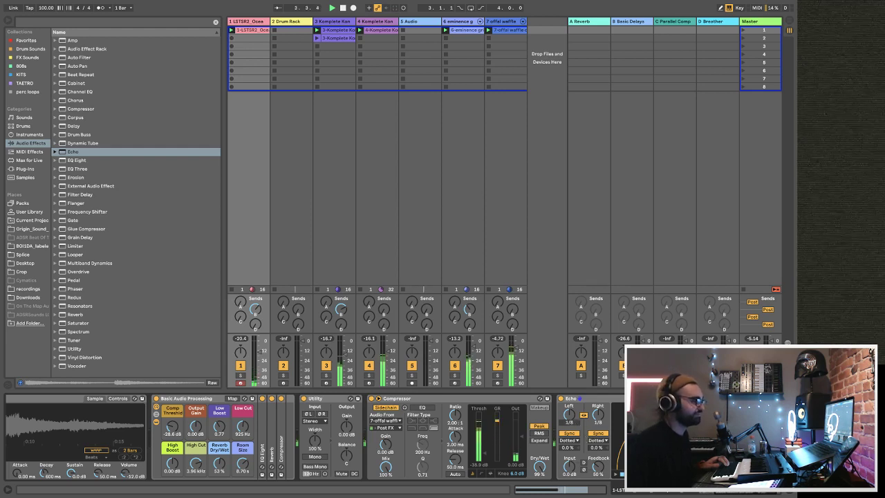
{"action": "left_click", "coordinate": [583, 416]}
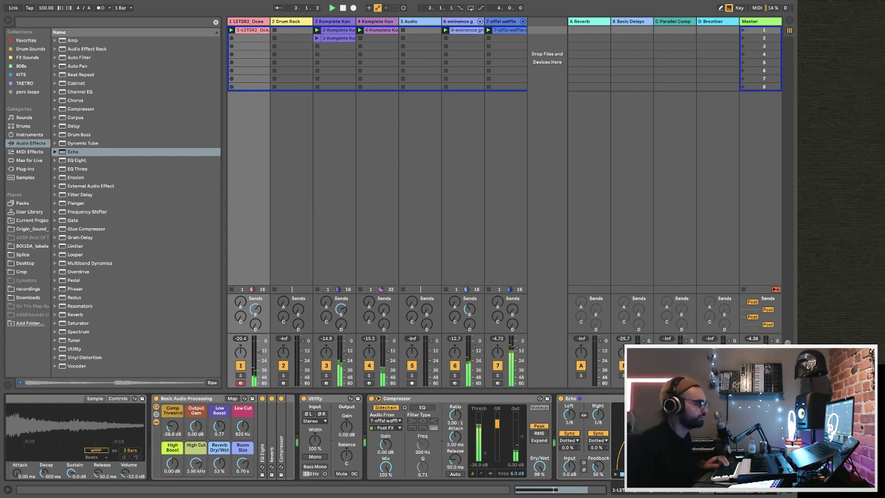
- Audition the second clip of track 3 within the playing beat
{"action": "left_click", "coordinate": [289, 22]}
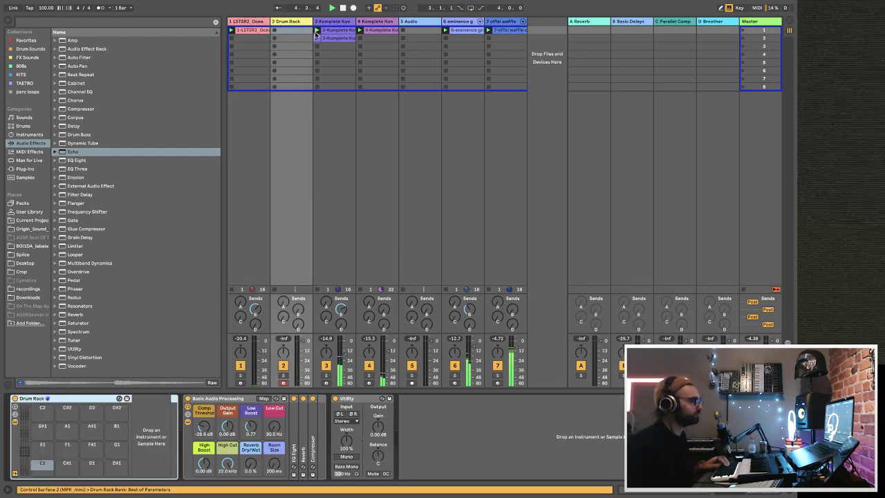
{"action": "left_click", "coordinate": [317, 38]}
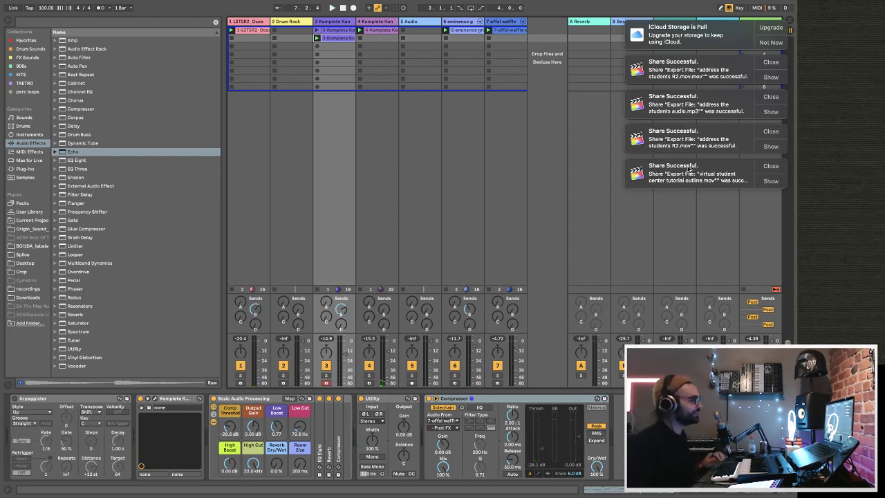
- Dismiss the export notifications and decline the iCloud storage upgrade
{"action": "left_click", "coordinate": [767, 63]}
{"action": "left_click", "coordinate": [767, 63]}
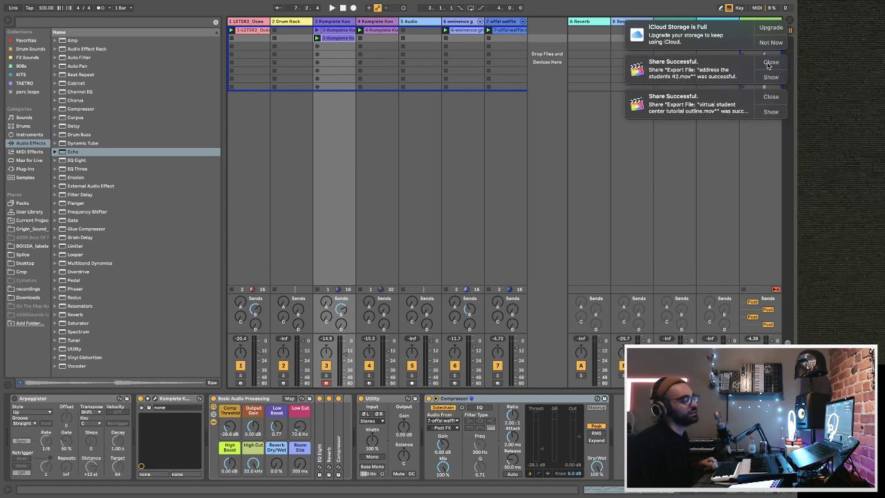
{"action": "left_click", "coordinate": [767, 63]}
{"action": "left_click", "coordinate": [767, 61]}
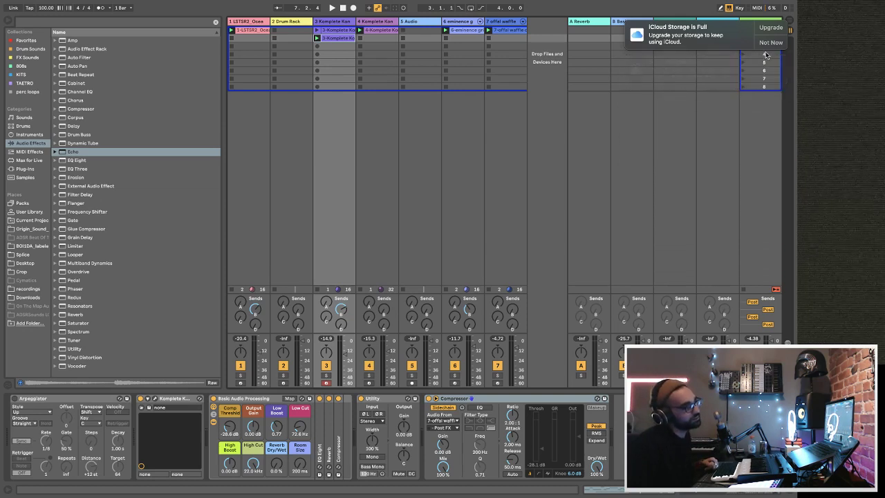
{"action": "left_click", "coordinate": [768, 44]}
- Play the beat from the start and insert a new MIDI track after track 5 Audio
{"action": "key", "text": "space"}
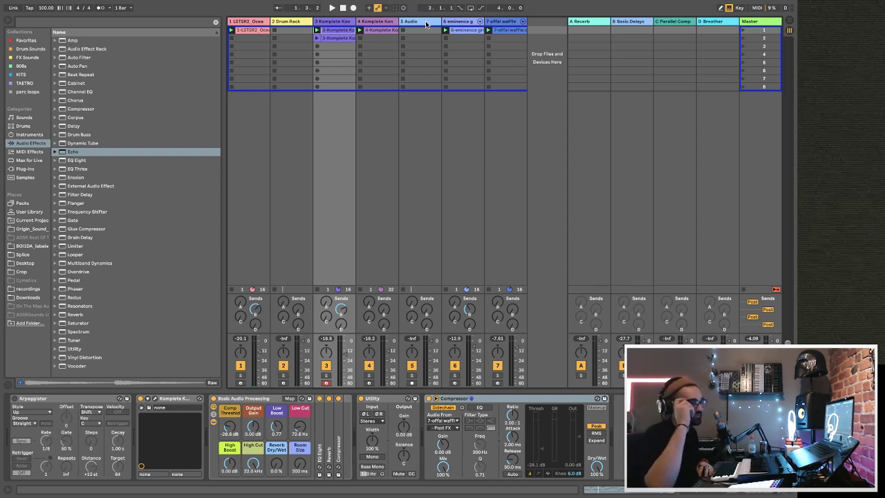
{"action": "key", "text": "space"}
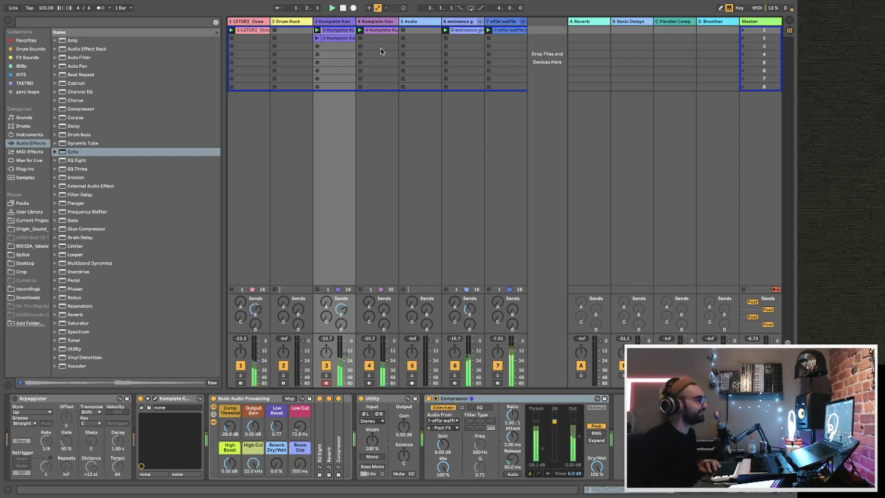
{"action": "left_click", "coordinate": [410, 21]}
{"action": "key", "text": "ctrl+shift+t"}
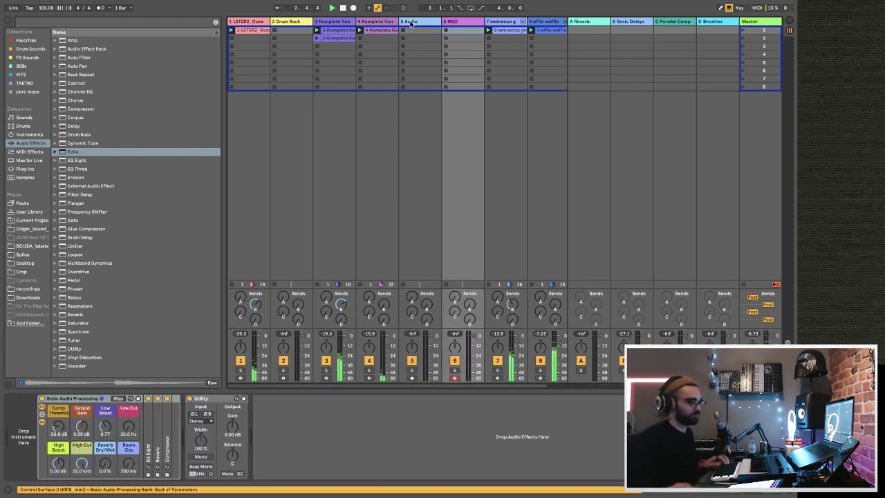
- Open the Bass presets of Instrument Rack in the browser's Instruments category
{"action": "left_click", "coordinate": [34, 126]}
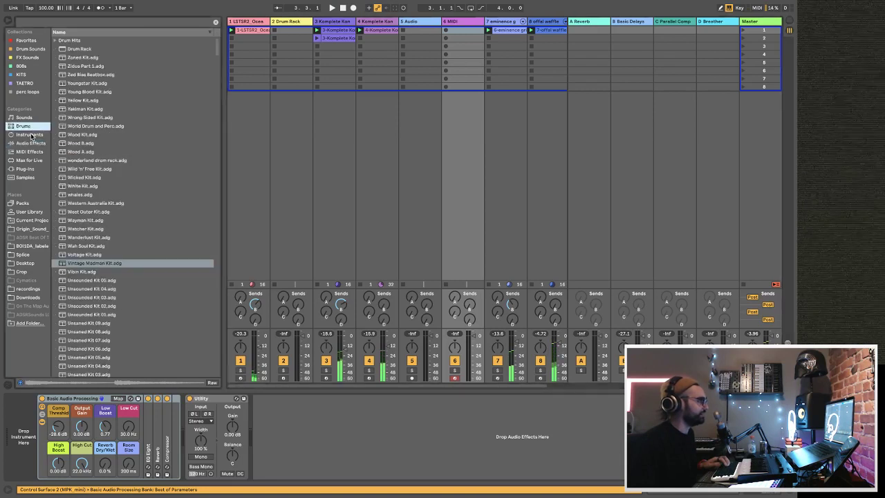
{"action": "left_click", "coordinate": [34, 134]}
{"action": "left_click", "coordinate": [58, 93]}
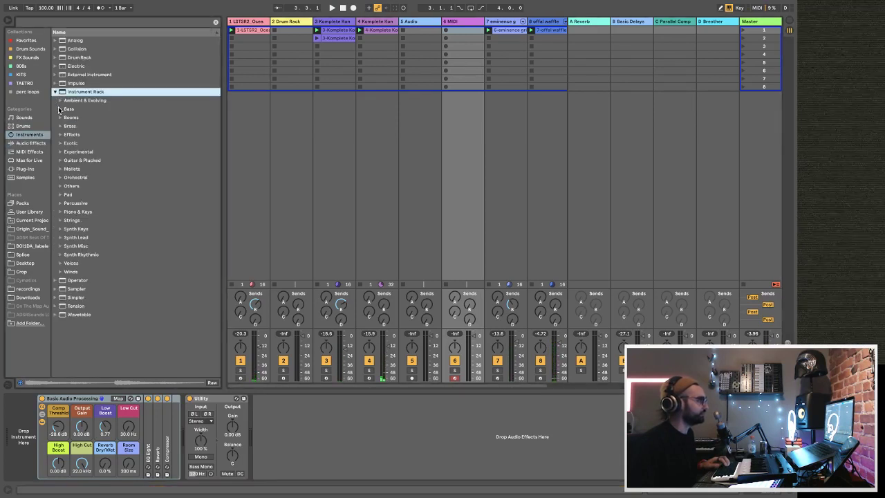
{"action": "left_click", "coordinate": [60, 108]}
- Audition bass presets such as Aqua Wobble, Amp Bass, Analog Saw Bass, Acoustic Bass and Bass Bouncer
{"action": "left_click", "coordinate": [89, 170]}
{"action": "left_click", "coordinate": [97, 238]}
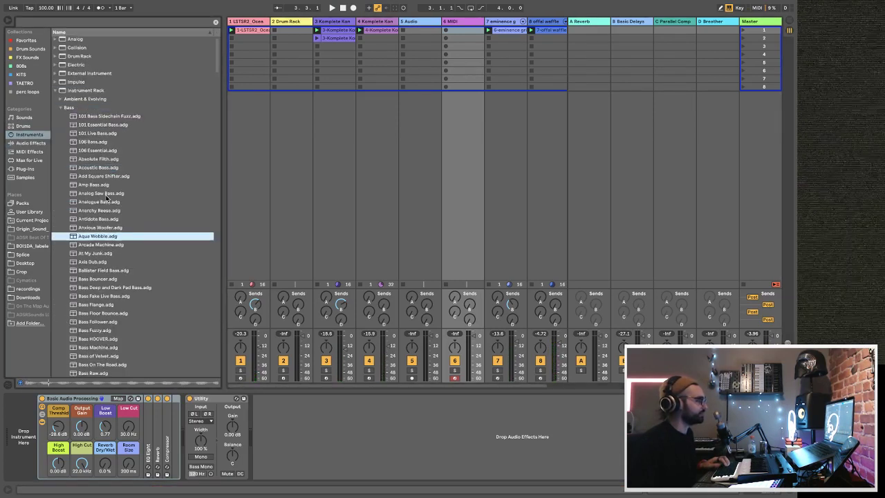
{"action": "left_click", "coordinate": [105, 195]}
{"action": "left_click", "coordinate": [101, 187]}
{"action": "scroll", "coordinate": [103, 186], "scroll_direction": "down", "scroll_amount": 1}
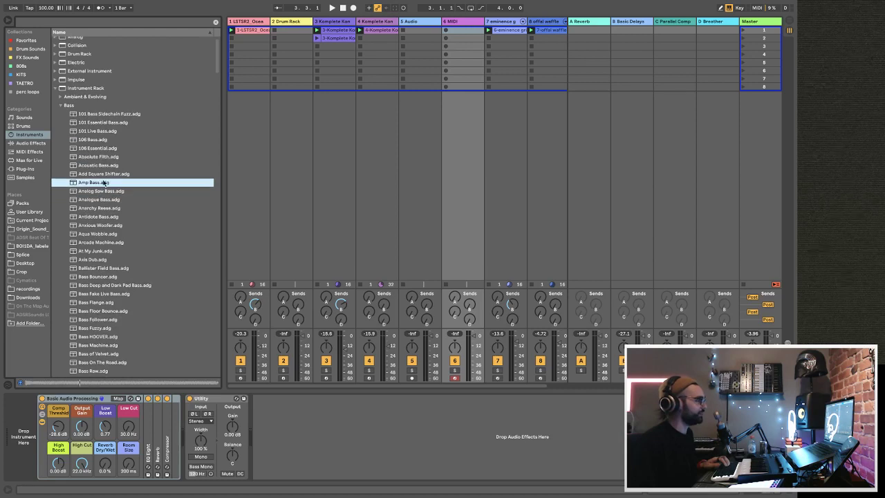
{"action": "left_click", "coordinate": [104, 167]}
{"action": "left_click", "coordinate": [104, 173]}
{"action": "scroll", "coordinate": [104, 176], "scroll_direction": "down", "scroll_amount": 1}
{"action": "left_click", "coordinate": [104, 188]}
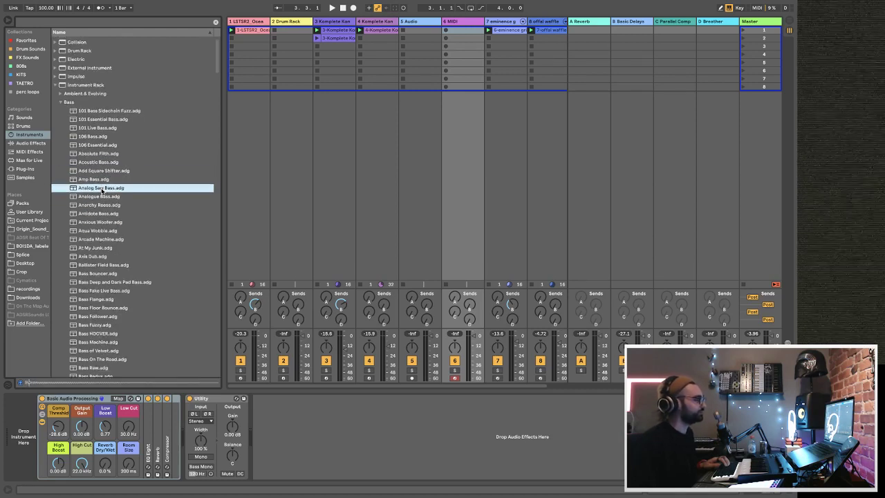
{"action": "left_click", "coordinate": [101, 179]}
{"action": "left_click", "coordinate": [102, 161]}
{"action": "left_click", "coordinate": [102, 152]}
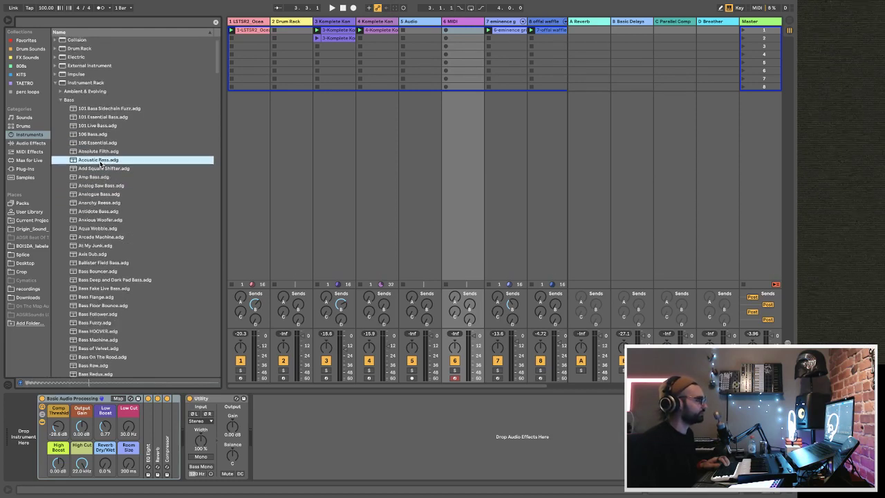
{"action": "left_click", "coordinate": [102, 247]}
{"action": "left_click", "coordinate": [103, 272]}
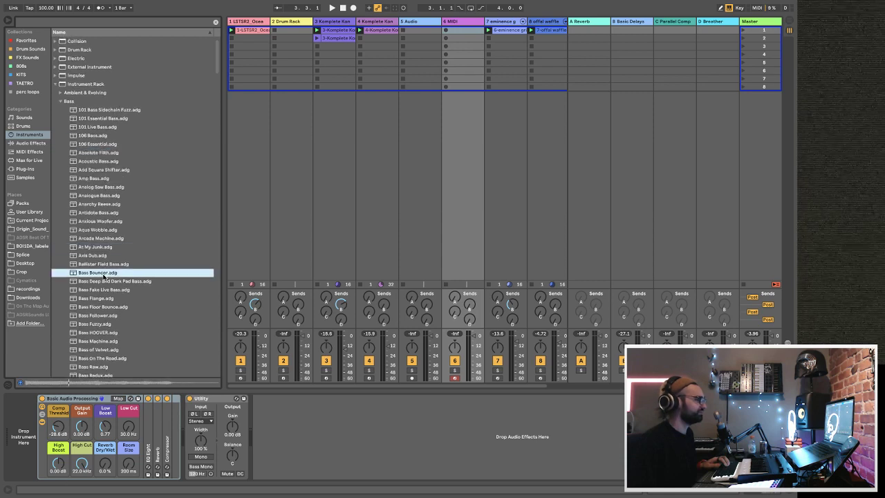
- Preview further bass presets and load Beat That Bass.adg onto the new MIDI track 6
{"action": "scroll", "coordinate": [103, 272], "scroll_direction": "down", "scroll_amount": 3}
{"action": "left_click", "coordinate": [103, 277]}
{"action": "scroll", "coordinate": [106, 301], "scroll_direction": "down", "scroll_amount": 1}
{"action": "left_click", "coordinate": [107, 300]}
{"action": "scroll", "coordinate": [107, 301], "scroll_direction": "down", "scroll_amount": 4}
{"action": "left_click", "coordinate": [108, 300]}
{"action": "scroll", "coordinate": [108, 300], "scroll_direction": "down", "scroll_amount": 2}
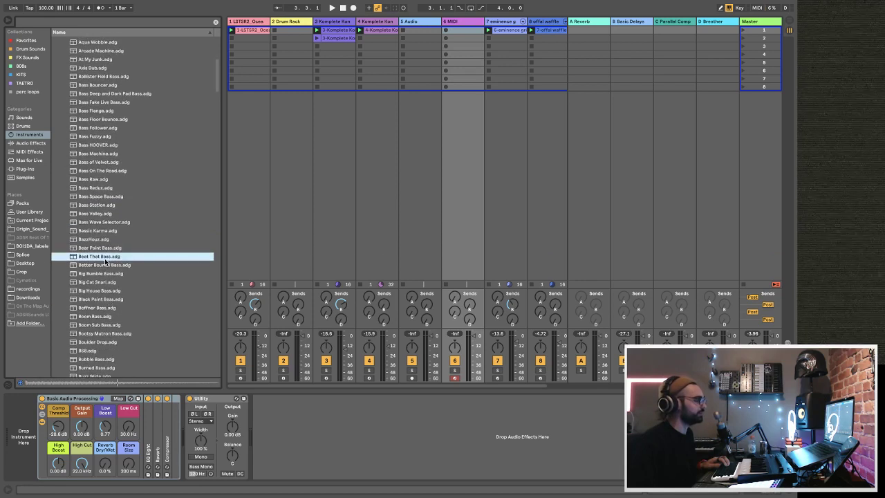
{"action": "left_click_drag", "start_coordinate": [457, 175], "coordinate": [458, 175]}
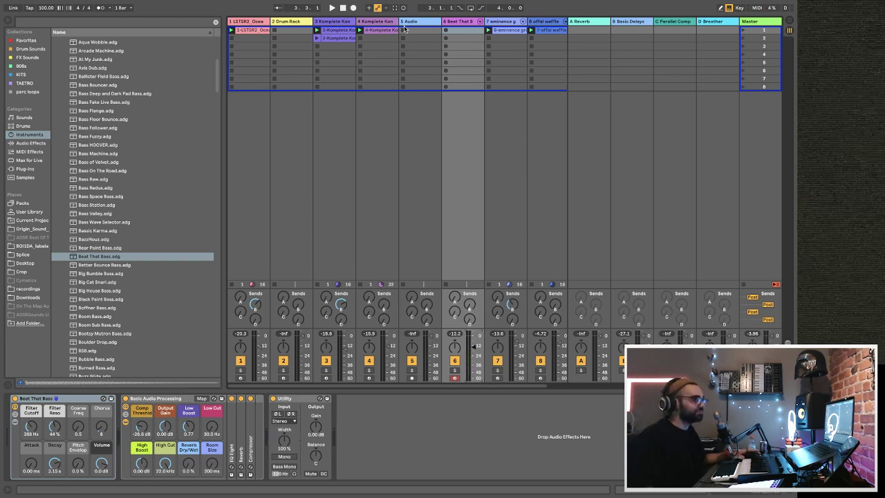
- Record a bass line in track 6's first slot, loop eight bars from bar 17, and select all its notes
{"action": "key", "text": "space"}
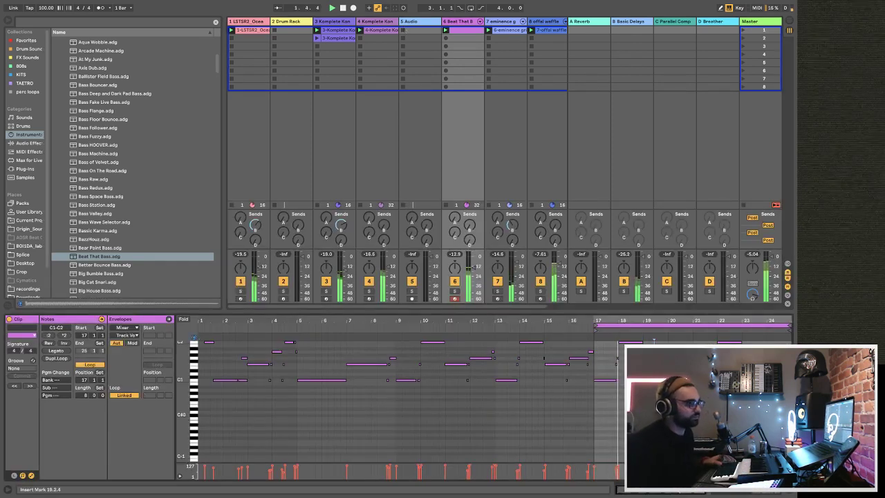
{"action": "key", "text": "ctrl+a"}
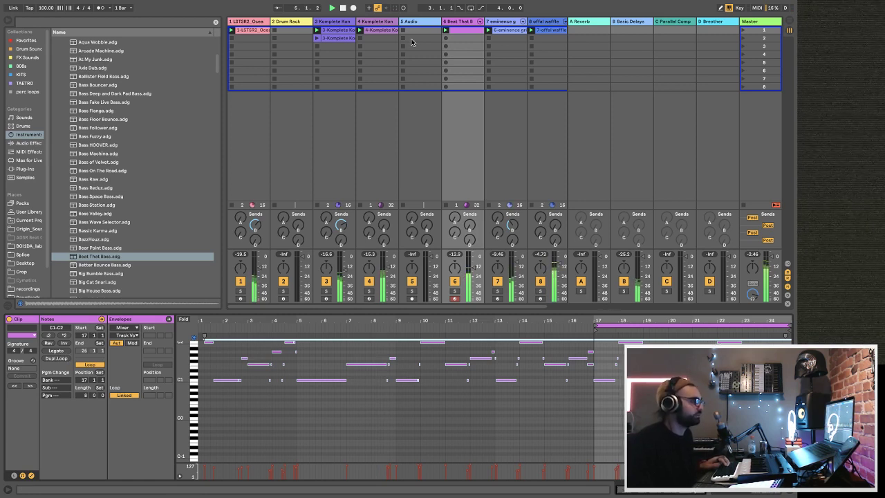
{"action": "scroll", "coordinate": [412, 45], "scroll_direction": "right", "scroll_amount": 1}
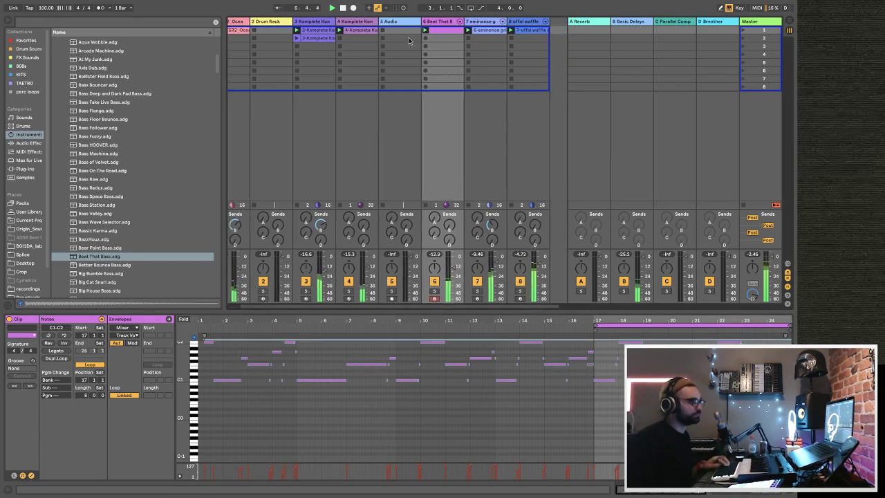
{"action": "scroll", "coordinate": [401, 45], "scroll_direction": "left", "scroll_amount": 1}
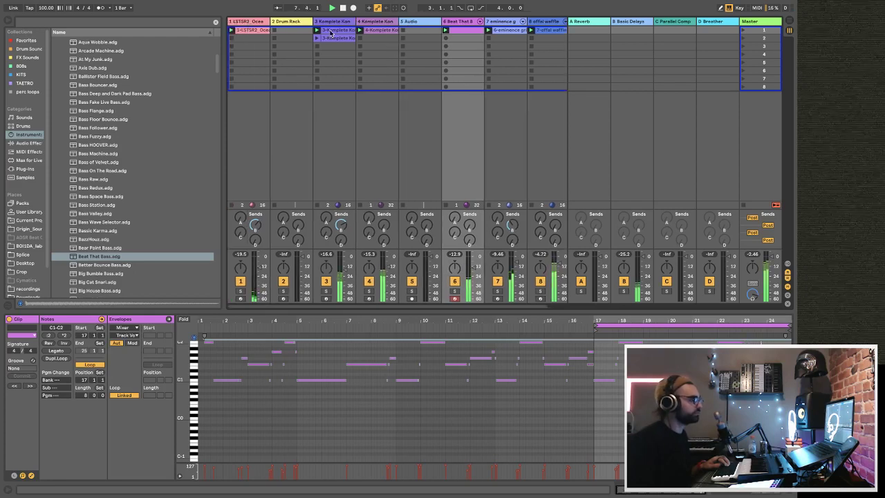
- Delete the empty Drum Rack track and the empty Audio track
{"action": "left_click", "coordinate": [291, 24]}
{"action": "key", "text": "Delete"}
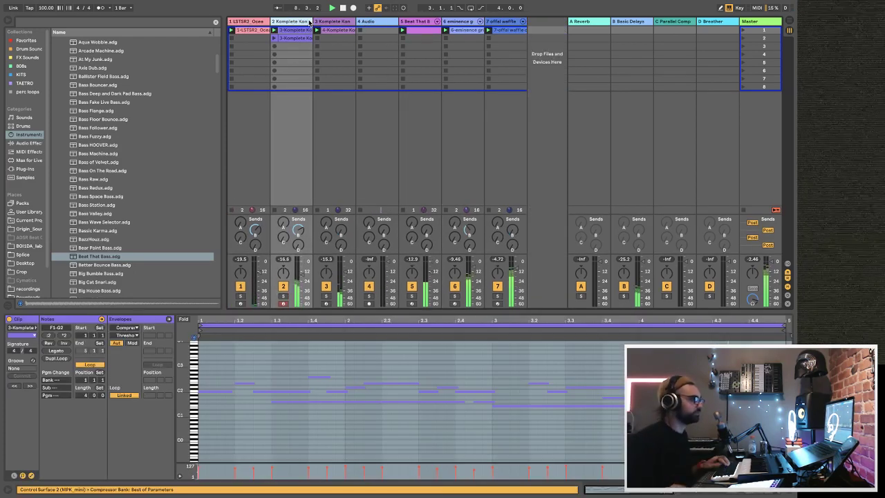
{"action": "left_click", "coordinate": [361, 25]}
{"action": "key", "text": "Delete"}
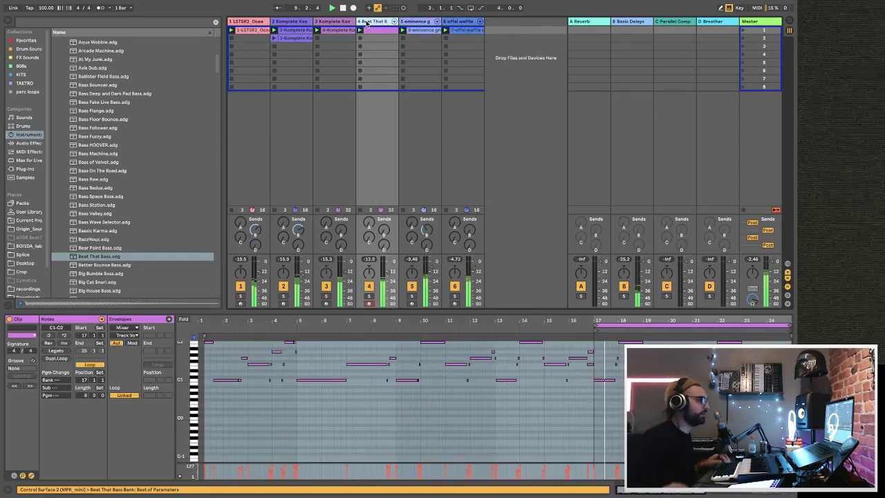
{"action": "left_click", "coordinate": [418, 23]}
{"action": "left_click", "coordinate": [453, 22]}
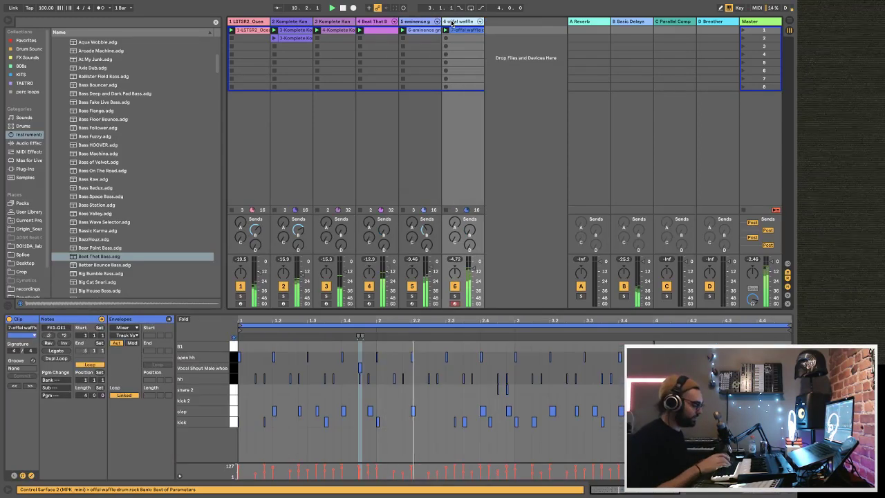
- Add a new MIDI track after the offal waffle drum rack track and show the User Library presets
{"action": "key", "text": "ctrl+shift+t"}
{"action": "key", "text": "ctrl+shift+m"}
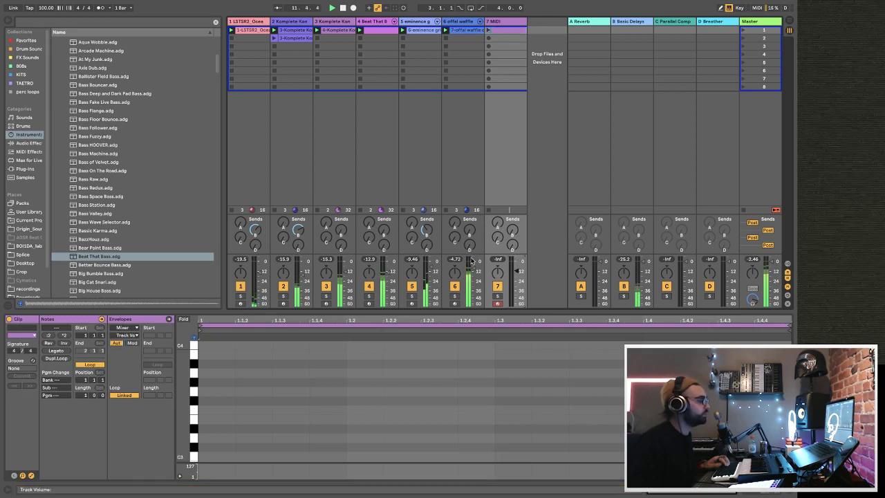
{"action": "scroll", "coordinate": [97, 268], "scroll_direction": "down", "scroll_amount": 3}
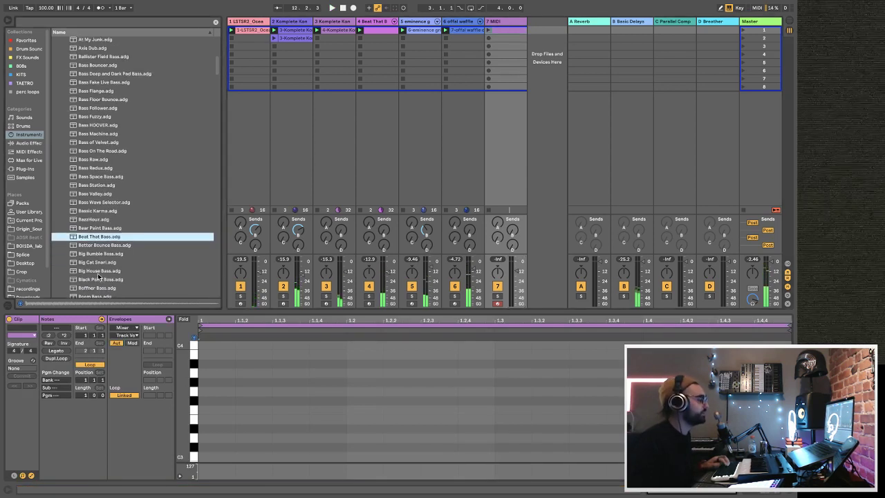
{"action": "left_click", "coordinate": [27, 211]}
- Load eminence grise celesta.adg from the Little People - WABHOW presets onto MIDI track 7 to try it out
{"action": "scroll", "coordinate": [95, 104], "scroll_direction": "up", "scroll_amount": 3}
{"action": "left_click", "coordinate": [96, 117]}
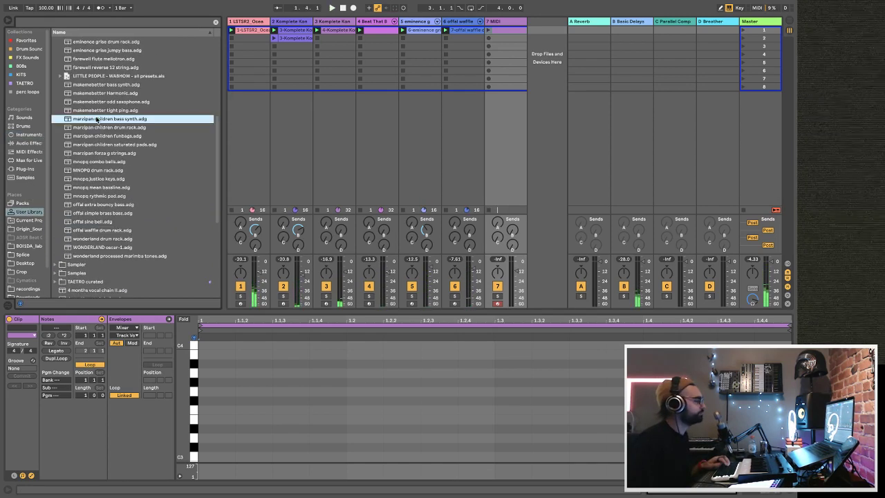
{"action": "scroll", "coordinate": [97, 124], "scroll_direction": "up", "scroll_amount": 3}
{"action": "left_click", "coordinate": [101, 126]}
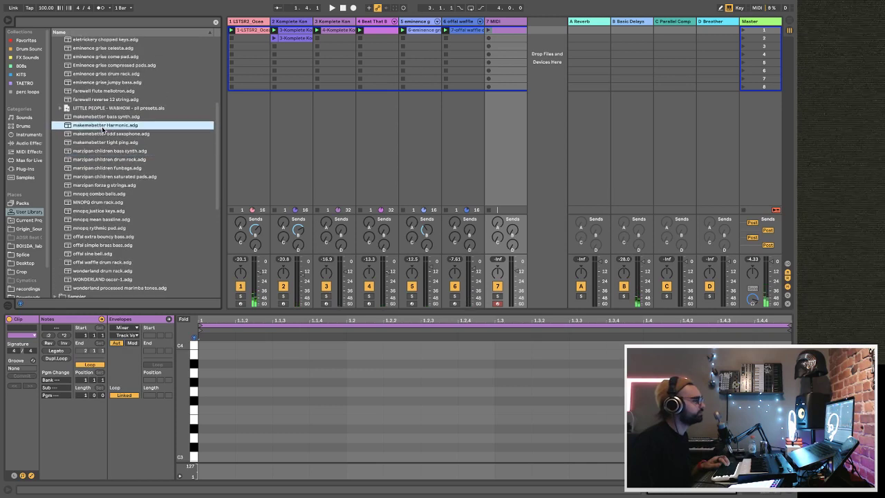
{"action": "scroll", "coordinate": [101, 128], "scroll_direction": "up", "scroll_amount": 2}
{"action": "scroll", "coordinate": [102, 90], "scroll_direction": "up", "scroll_amount": 3}
{"action": "left_click", "coordinate": [103, 101]}
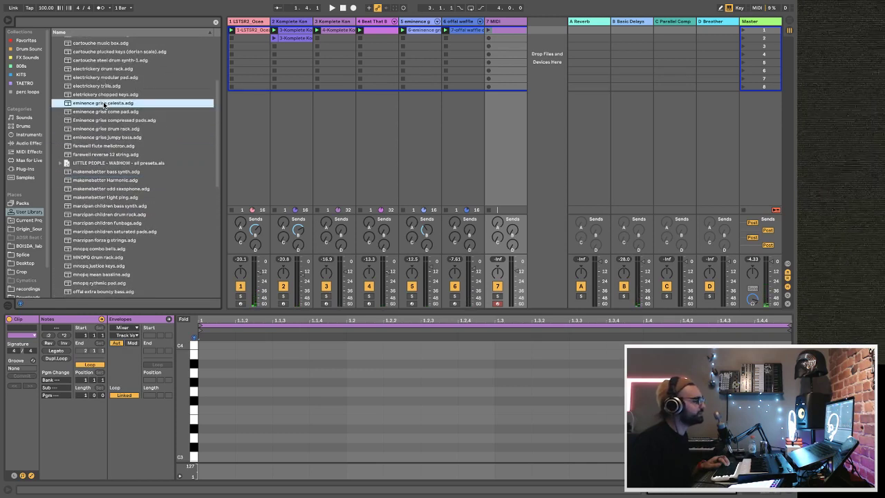
{"action": "left_click_drag", "start_coordinate": [103, 102], "coordinate": [503, 142]}
{"action": "left_click", "coordinate": [522, 30]}
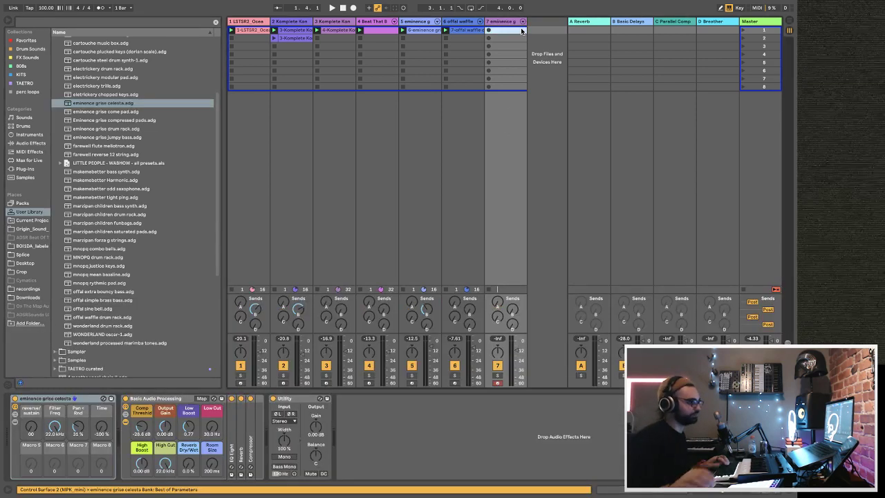
- Audition cartouche combo voice.adg and cartouche plucked keys (dorian scale).adg on track 7
{"action": "left_click", "coordinate": [104, 103]}
{"action": "scroll", "coordinate": [105, 107], "scroll_direction": "up", "scroll_amount": 4}
{"action": "scroll", "coordinate": [105, 109], "scroll_direction": "up", "scroll_amount": 4}
{"action": "double_click", "coordinate": [114, 120]}
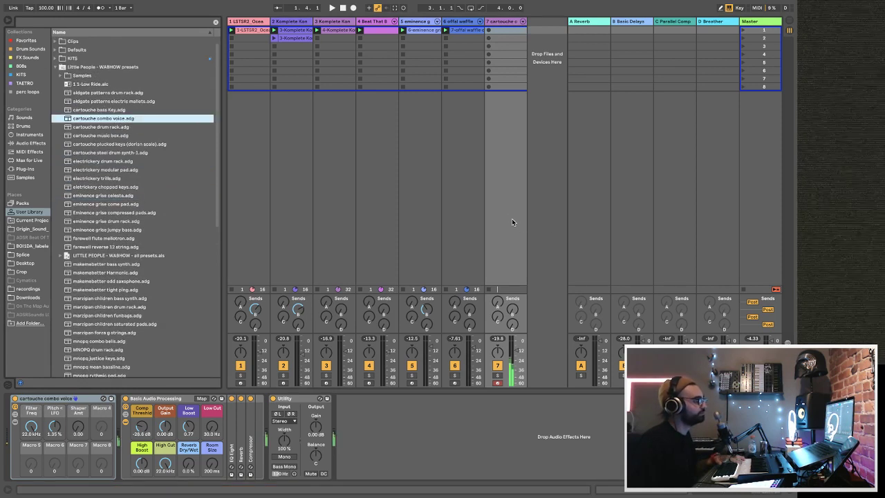
{"action": "scroll", "coordinate": [143, 130], "scroll_direction": "down", "scroll_amount": 1}
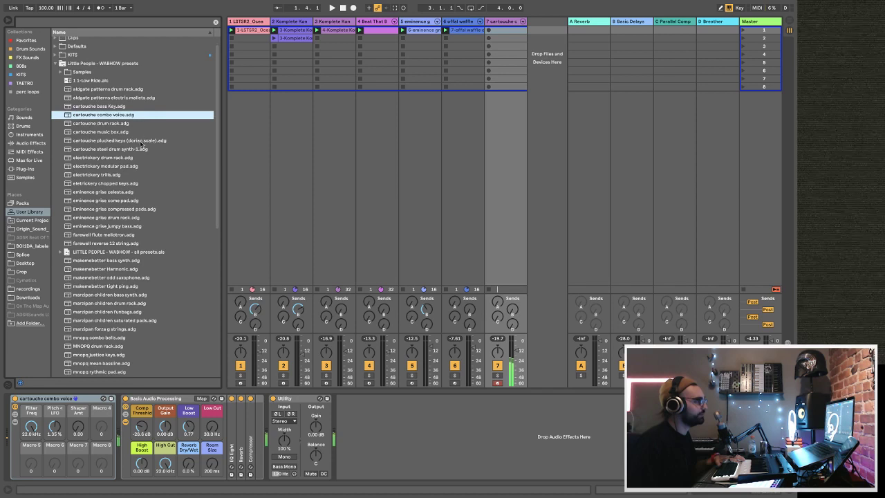
{"action": "double_click", "coordinate": [136, 141]}
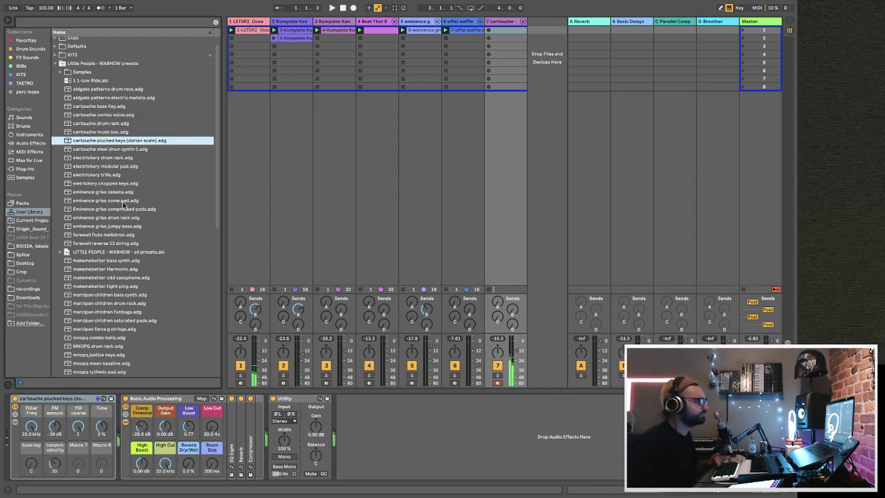
- Load eminence grise come pad.adg onto track 7 and set the track's volume to -14.0 dB
{"action": "key", "text": "Down"}
{"action": "key", "text": "Down"}
{"action": "key", "text": "Down"}
{"action": "key", "text": "Down"}
{"action": "key", "text": "Down"}
{"action": "key", "text": "Down"}
{"action": "key", "text": "Down"}
{"action": "key", "text": "Return"}
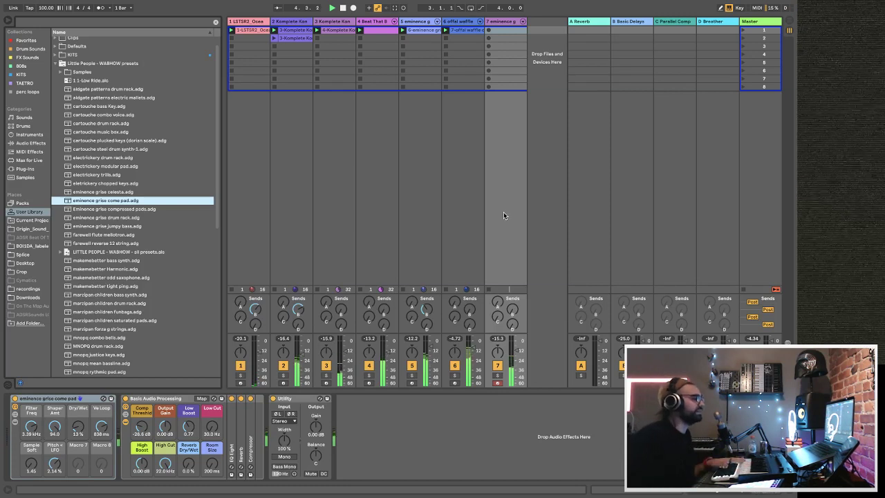
{"action": "left_click", "coordinate": [517, 352]}
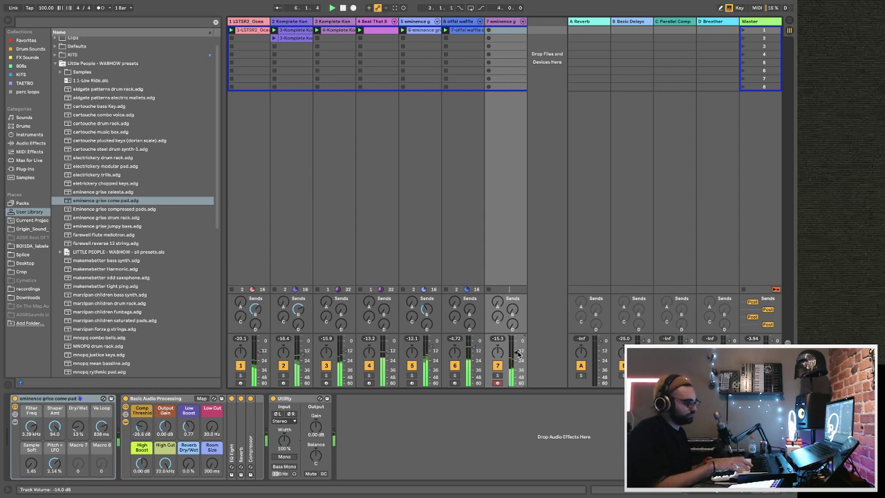
- Swap track 7's instrument for makemebetter odd saxophone.adg and audition it
{"action": "left_click", "coordinate": [106, 269]}
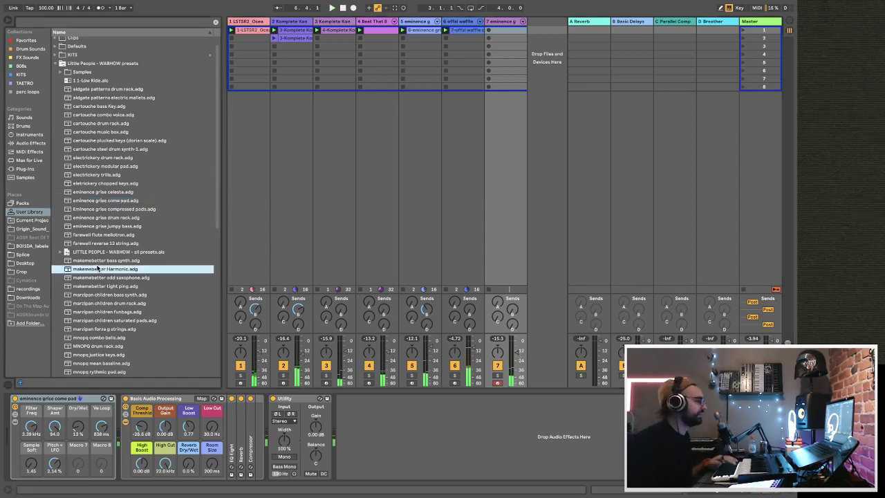
{"action": "scroll", "coordinate": [109, 284], "scroll_direction": "up", "scroll_amount": 1}
{"action": "left_click", "coordinate": [110, 283]}
{"action": "double_click", "coordinate": [109, 284]}
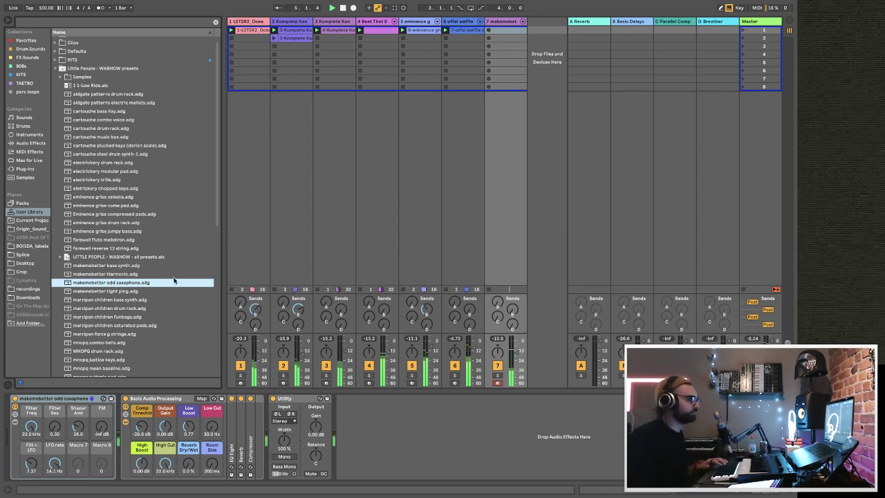
- Set track 7's Low Cut to 1.08 kHz, Reverb Dry/Wet to 38 % and Room Size to 1.89 s, and raise its Reverb and Basic Delays sends
{"action": "left_click_drag", "start_coordinate": [222, 435], "coordinate": [222, 415]}
{"action": "left_click_drag", "start_coordinate": [188, 465], "coordinate": [190, 443]}
{"action": "left_click_drag", "start_coordinate": [215, 471], "coordinate": [215, 449]}
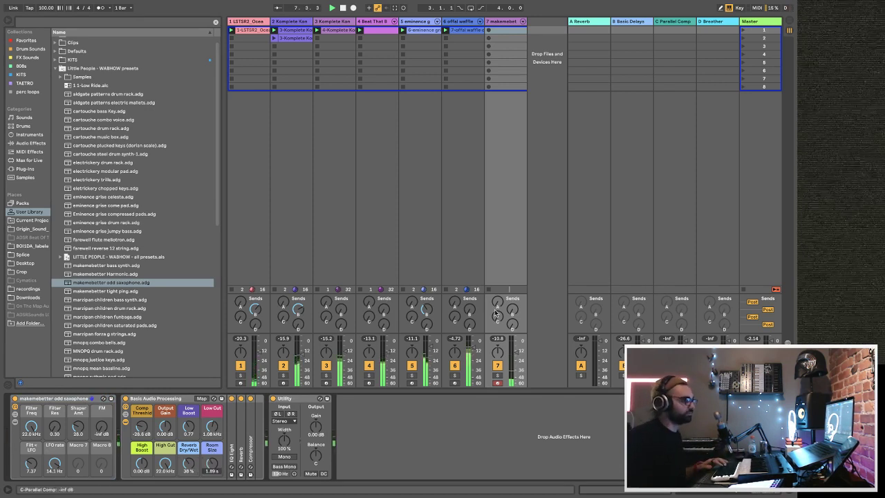
{"action": "left_click_drag", "start_coordinate": [512, 309], "coordinate": [515, 313]}
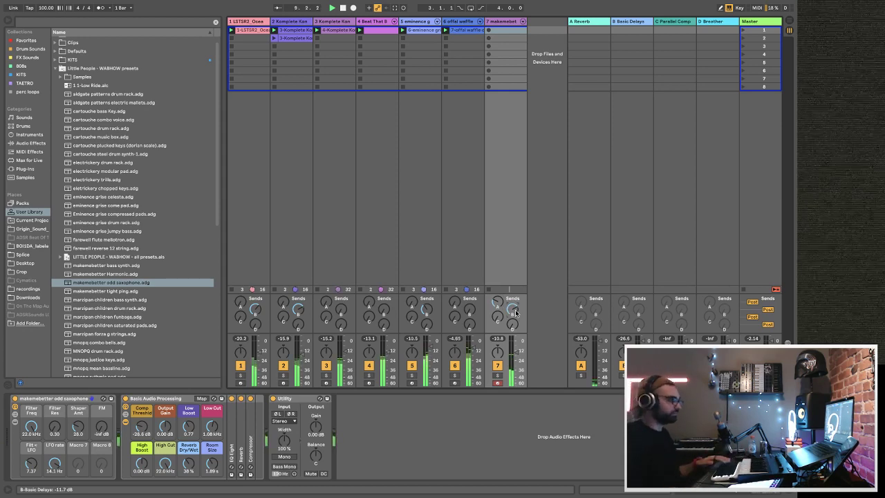
- Load marzipan children saturated pads.adg onto track 7 and record a 12-bar chord clip in its first slot
{"action": "left_click", "coordinate": [113, 326]}
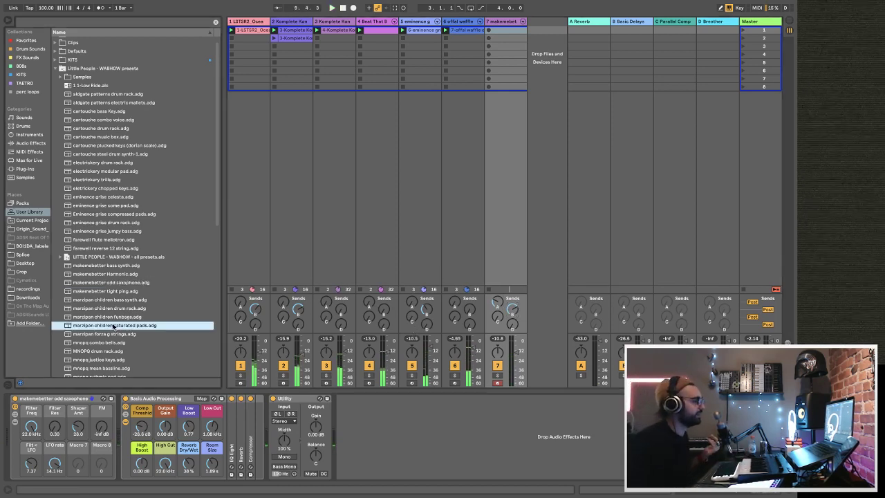
{"action": "scroll", "coordinate": [112, 324], "scroll_direction": "down", "scroll_amount": 1}
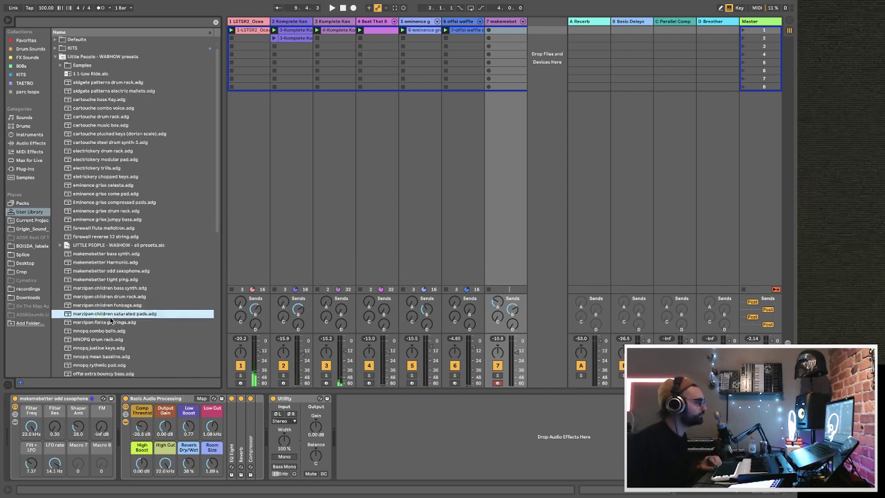
{"action": "key", "text": "Return"}
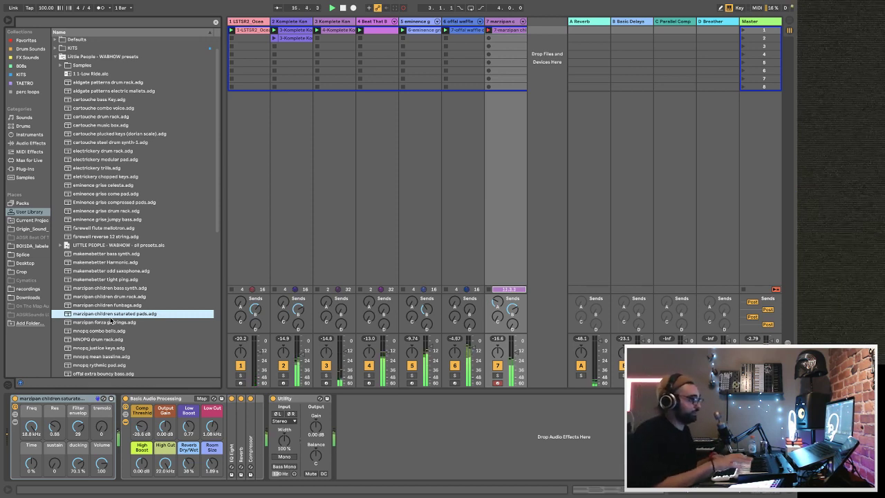
{"action": "left_click", "coordinate": [502, 30]}
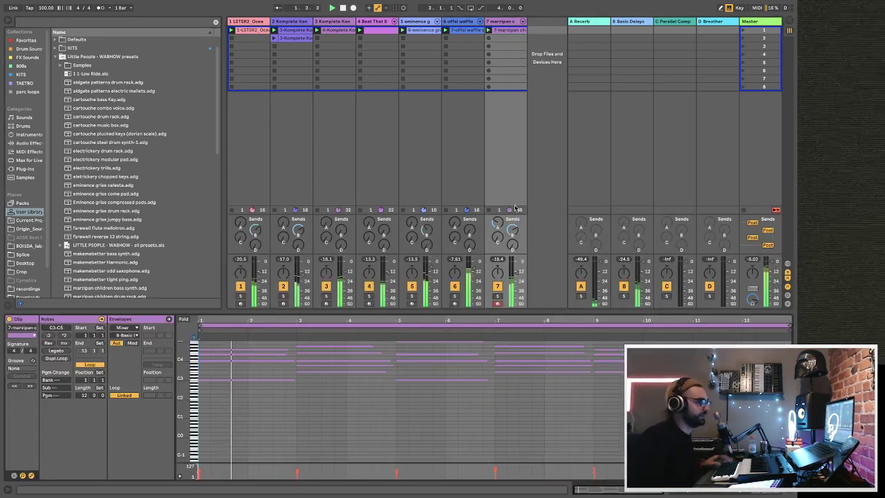
- Transpose the low note at bar 9 of track 7's pad clip down to C3
{"action": "key", "text": "ctrl+a"}
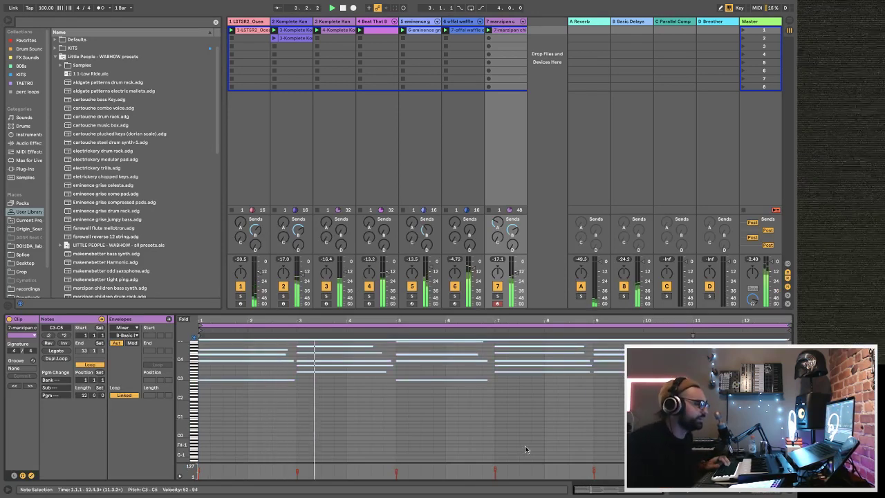
{"action": "left_click", "coordinate": [607, 372]}
{"action": "key", "text": "Down"}
{"action": "key", "text": "Down"}
{"action": "key", "text": "Down"}
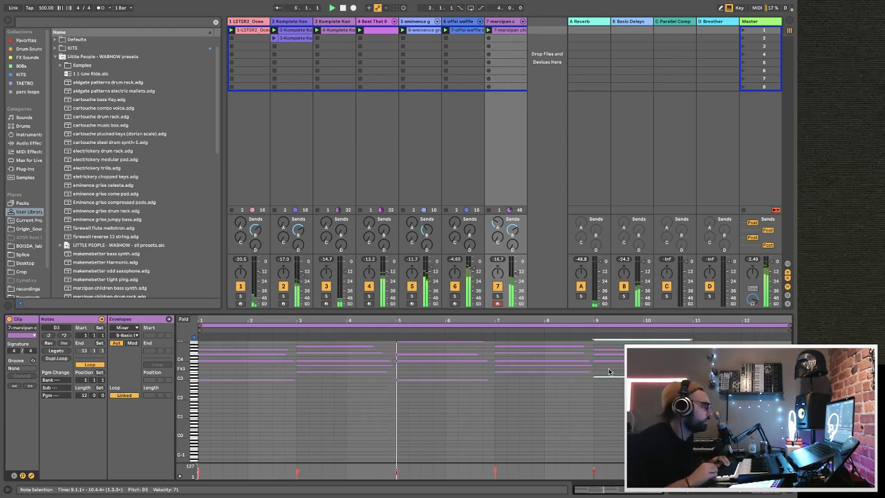
{"action": "key", "text": "Down"}
{"action": "key", "text": "Down"}
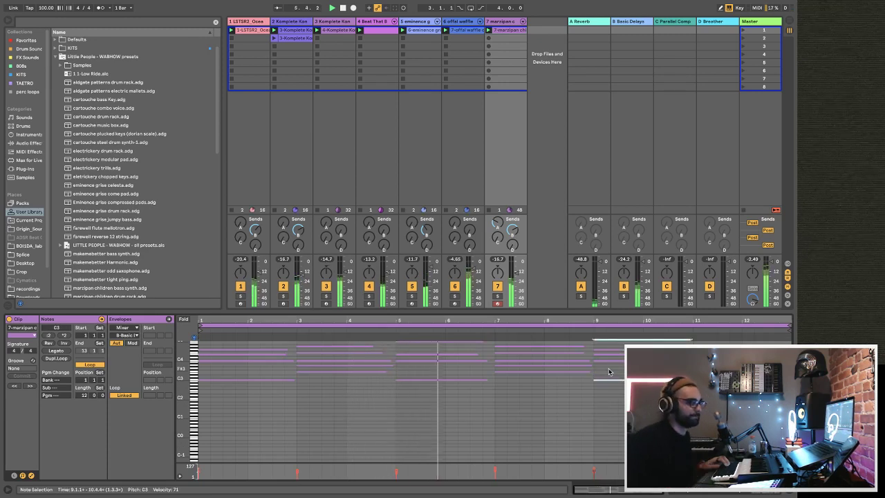
{"action": "scroll", "coordinate": [607, 380], "scroll_direction": "up", "scroll_amount": 3}
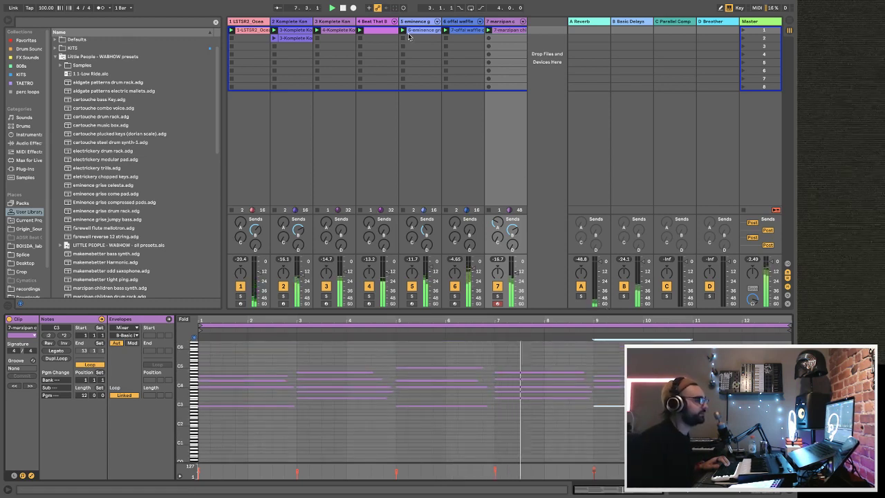
- Copy the celesta track's sidechain Compressor and paste it onto the offal waffle drum rack track
{"action": "left_click", "coordinate": [455, 23]}
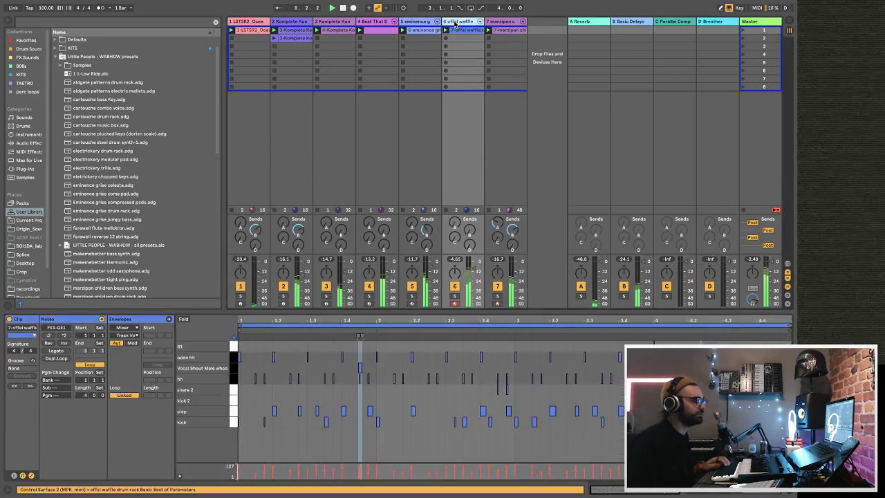
{"action": "key", "text": "shift+Tab"}
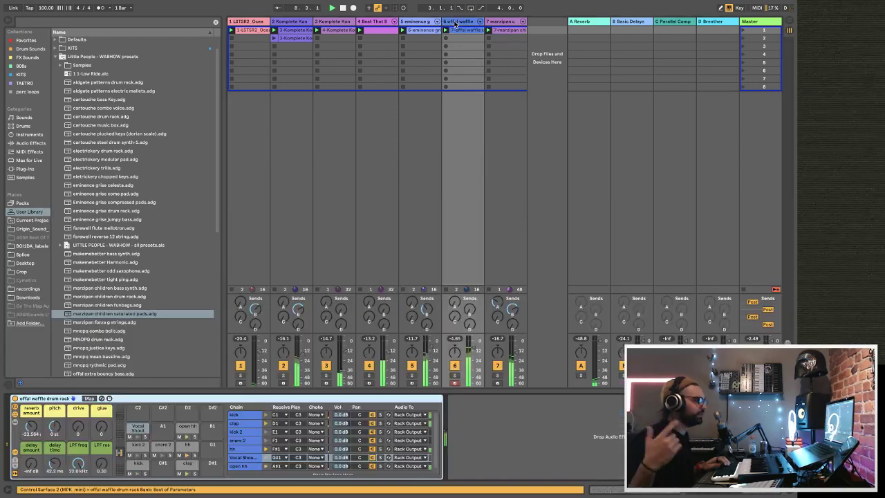
{"action": "left_click", "coordinate": [509, 26]}
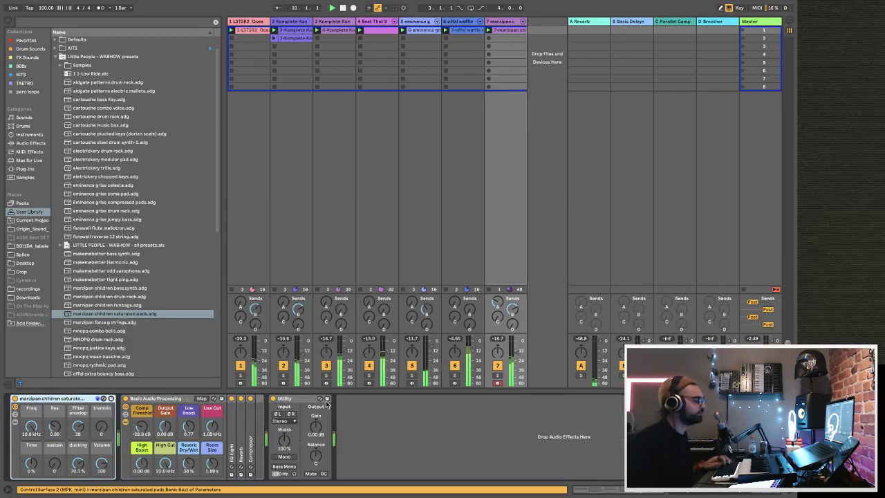
{"action": "left_click", "coordinate": [422, 22]}
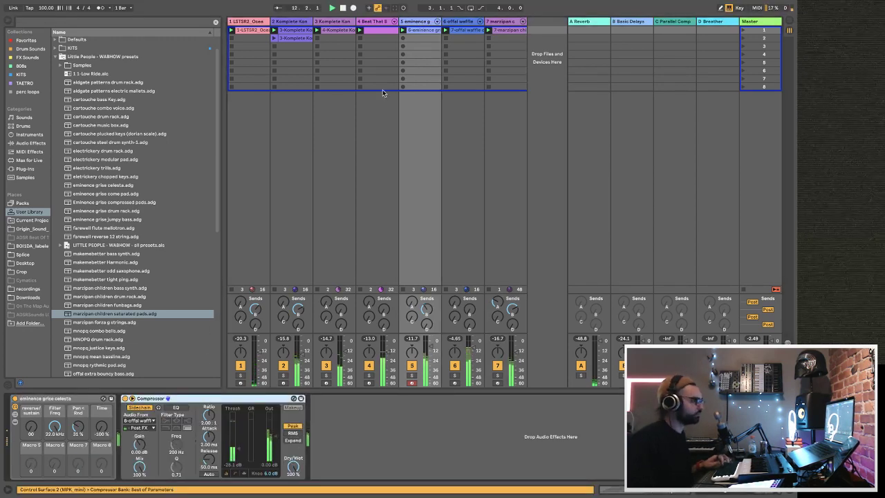
{"action": "left_click", "coordinate": [460, 22]}
{"action": "key", "text": "ctrl+v"}
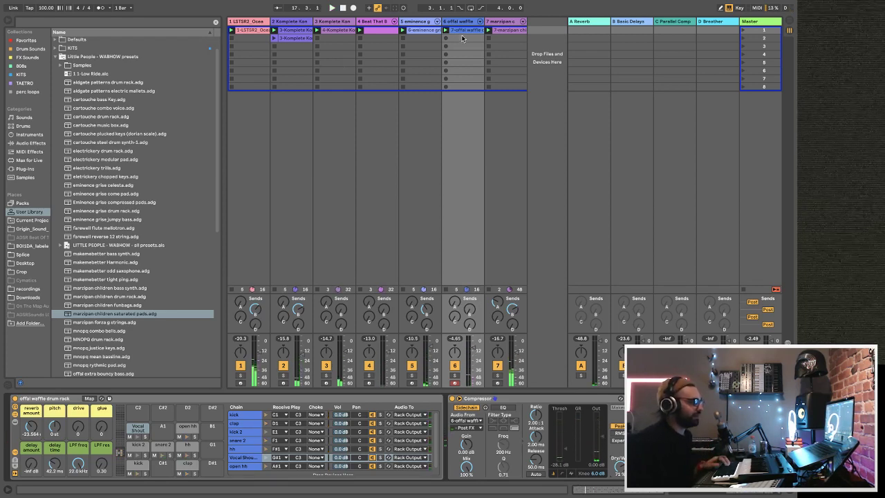
{"action": "key", "text": "Right"}
- Copy the first-scene clips of all seven tracks to bar 1 of the Arrangement, return playback to the Arrangement and play it
{"action": "left_click", "coordinate": [250, 32]}
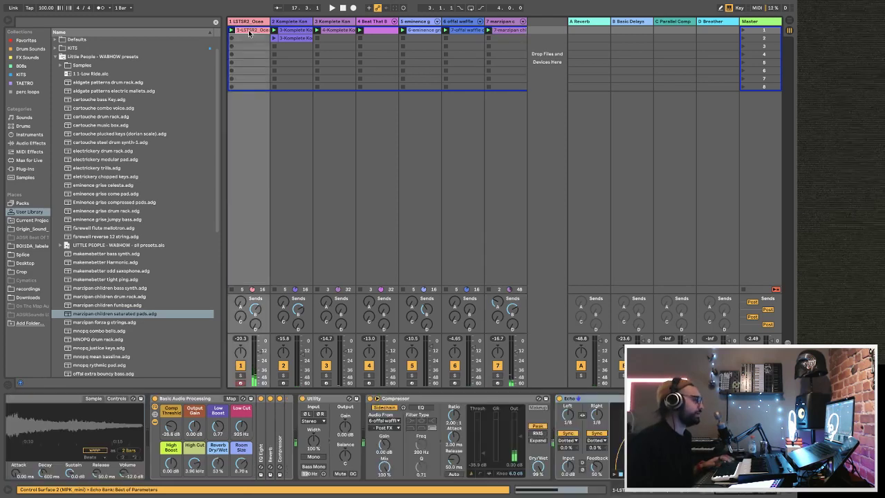
{"action": "left_click", "coordinate": [509, 31]}
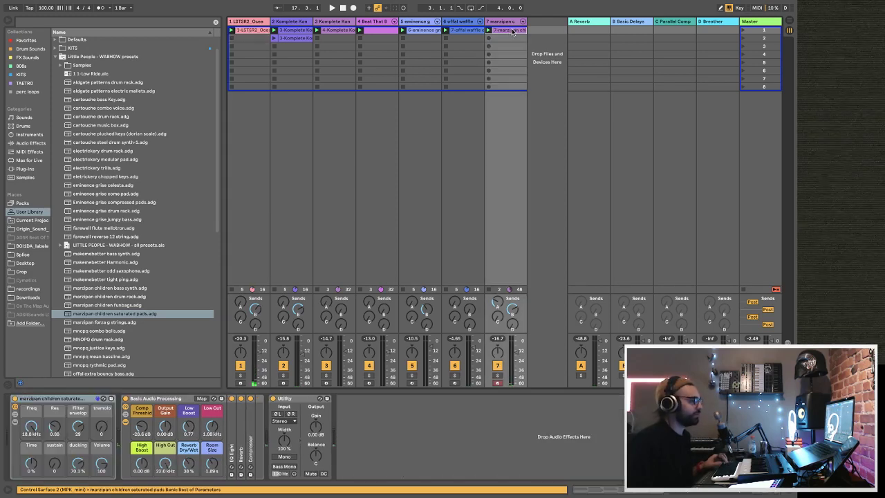
{"action": "left_click", "coordinate": [244, 32]}
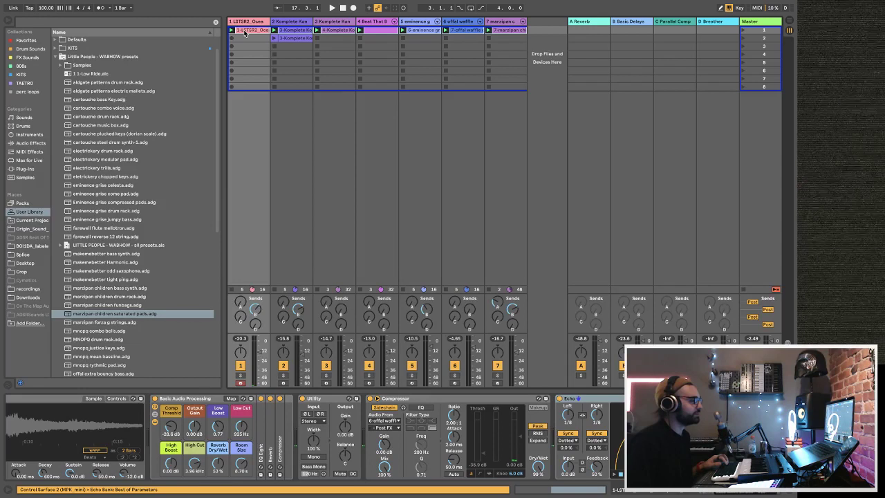
{"action": "key", "text": "Tab"}
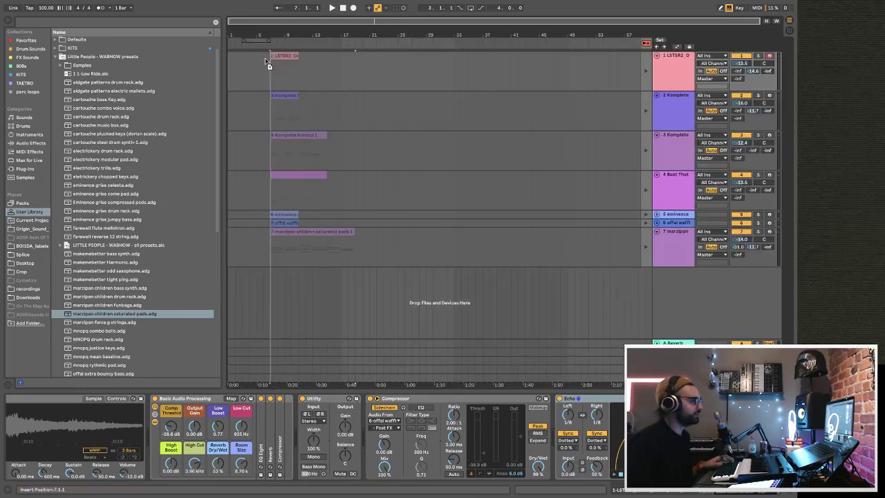
{"action": "key", "text": "ctrl+a"}
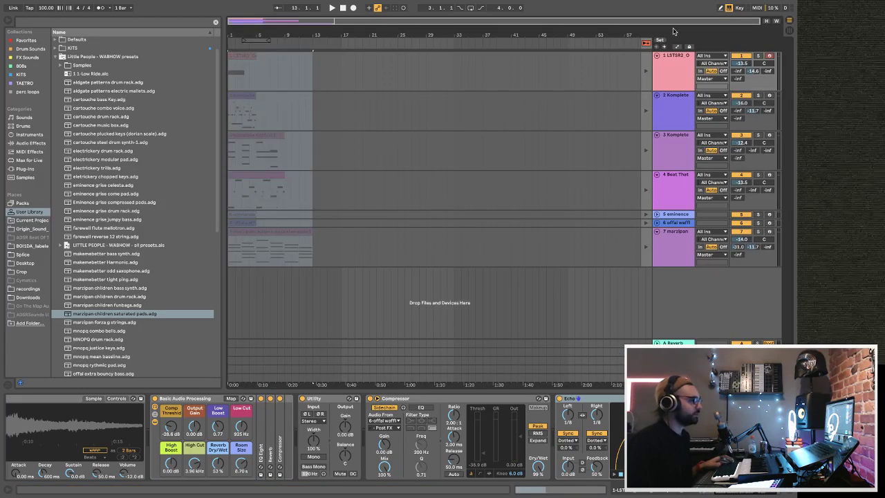
{"action": "left_click", "coordinate": [649, 44]}
{"action": "key", "text": "space"}
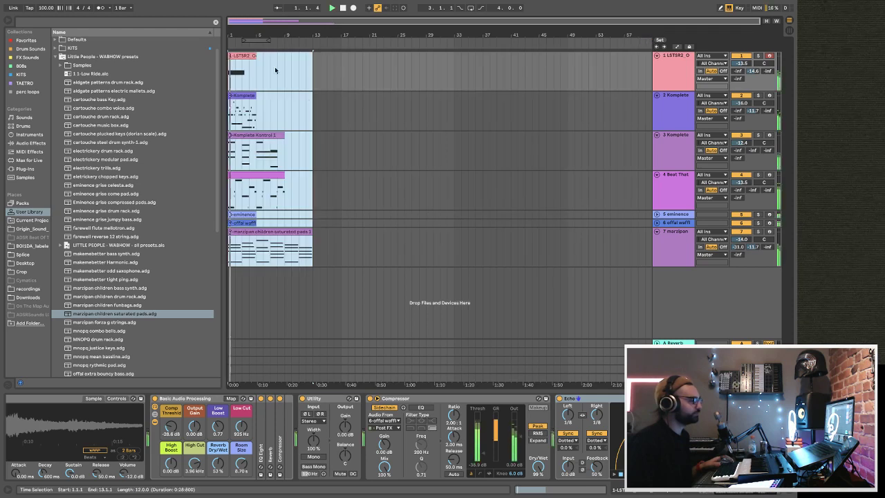
- Duplicate track 1's four-bar Ocean Atmosphere clip so that the copy starts at bar 5
{"action": "left_click_drag", "start_coordinate": [231, 36], "coordinate": [230, 43]}
{"action": "left_click", "coordinate": [254, 64]}
{"action": "key", "text": "ctrl+d"}
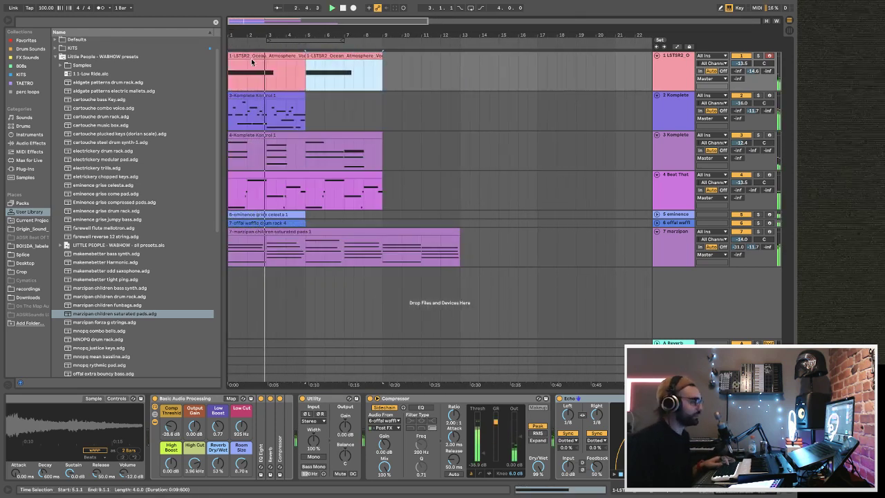
- Duplicate the four-bar clips of track 2, the celesta track and the drum rack track so that the copies start at bar 5
{"action": "left_click", "coordinate": [280, 107]}
{"action": "key", "text": "ctrl+d"}
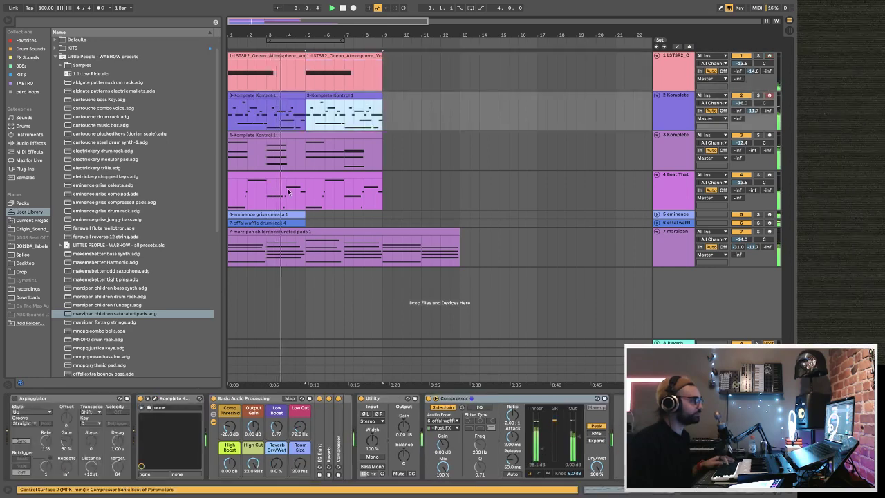
{"action": "left_click", "coordinate": [282, 215]}
{"action": "key", "text": "ctrl+d"}
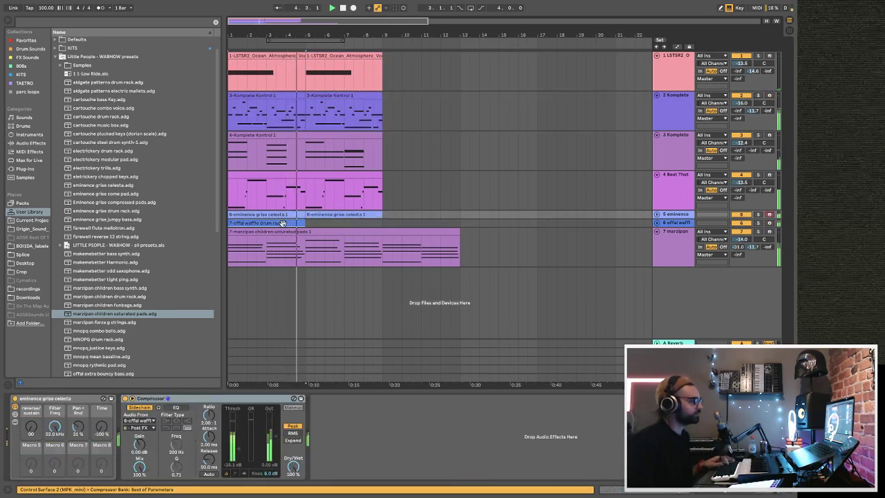
{"action": "left_click", "coordinate": [282, 222]}
{"action": "key", "text": "ctrl+d"}
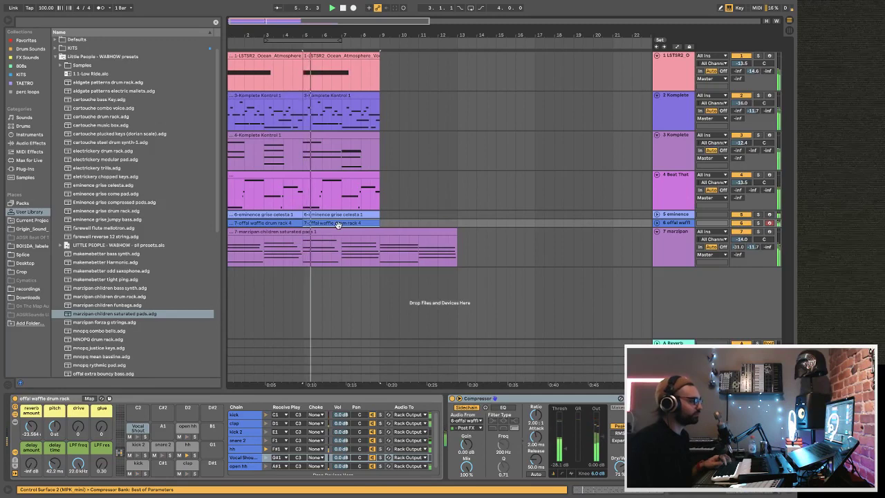
- Duplicate the last clips of tracks 1 to 4 so that the copies start at bar 9
{"action": "left_click", "coordinate": [336, 73]}
{"action": "key", "text": "ctrl+d"}
{"action": "left_click", "coordinate": [333, 97]}
{"action": "key", "text": "ctrl+d"}
{"action": "left_click", "coordinate": [335, 148]}
{"action": "key", "text": "ctrl+d"}
{"action": "left_click", "coordinate": [338, 190]}
{"action": "key", "text": "ctrl+d"}
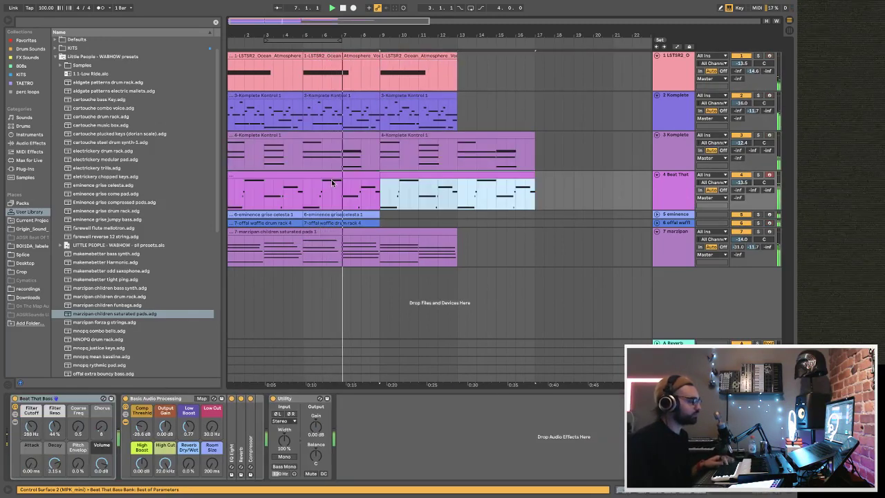
- Duplicate the celesta and drum rack clips to bar 9, and shorten track 7's pad clip to end at bar 9
{"action": "left_click", "coordinate": [366, 214]}
{"action": "key", "text": "ctrl+d"}
{"action": "left_click", "coordinate": [367, 223]}
{"action": "key", "text": "ctrl+d"}
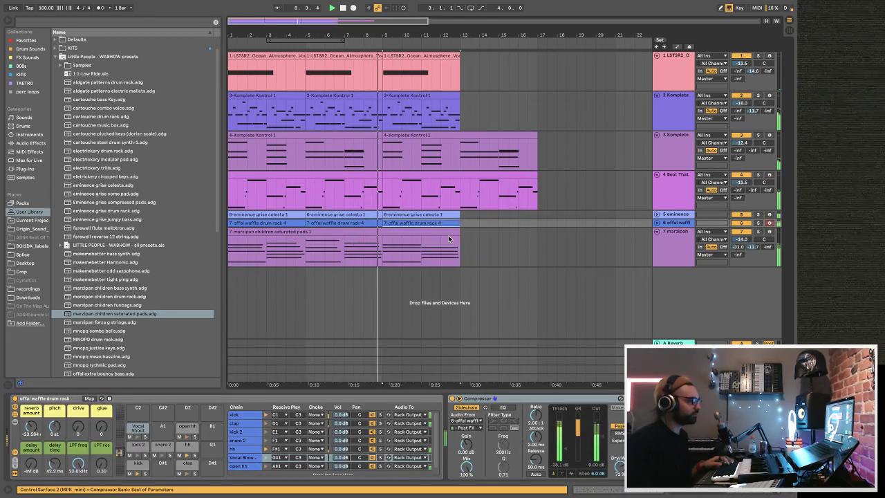
{"action": "left_click", "coordinate": [407, 241]}
{"action": "left_click_drag", "start_coordinate": [459, 239], "coordinate": [388, 239]}
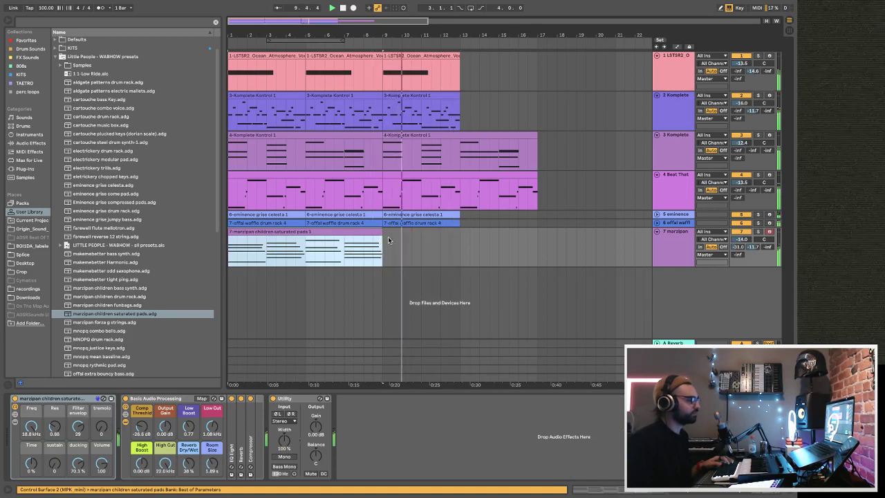
- Extend the celesta and drum rack tracks to bar 25 and the bass track to bar 21 with duplicated clips, trimming the last bass copy
{"action": "left_click", "coordinate": [447, 222]}
{"action": "left_click", "coordinate": [448, 215], "text": "shift"}
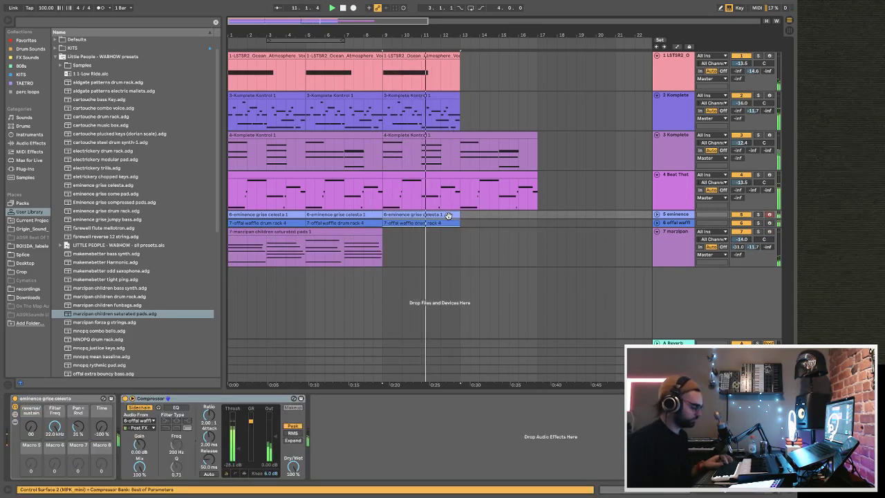
{"action": "key", "text": "ctrl+d"}
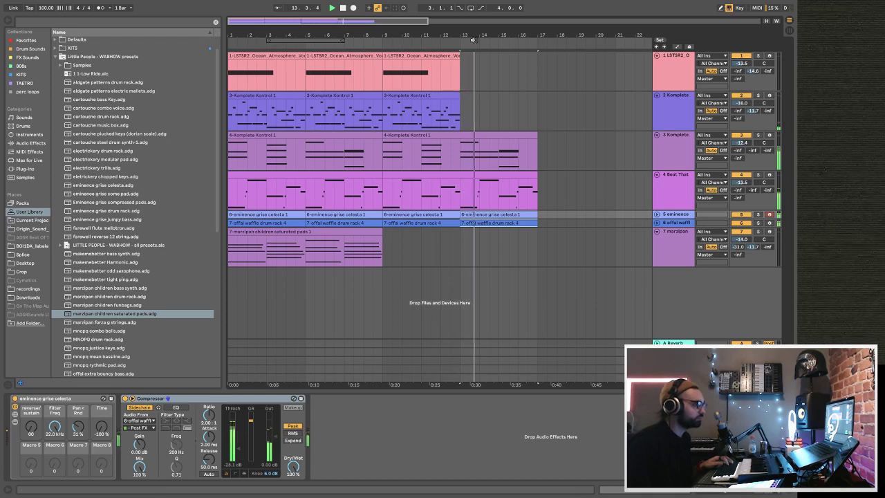
{"action": "key", "text": "minus"}
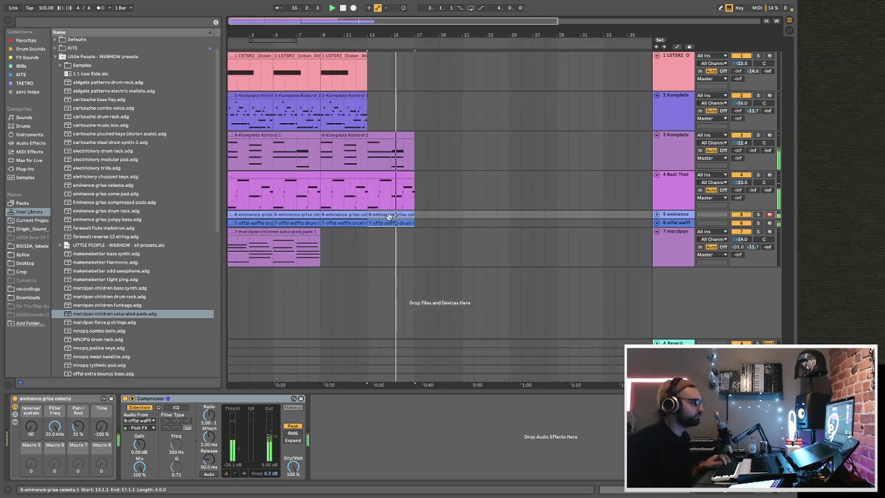
{"action": "left_click", "coordinate": [383, 174]}
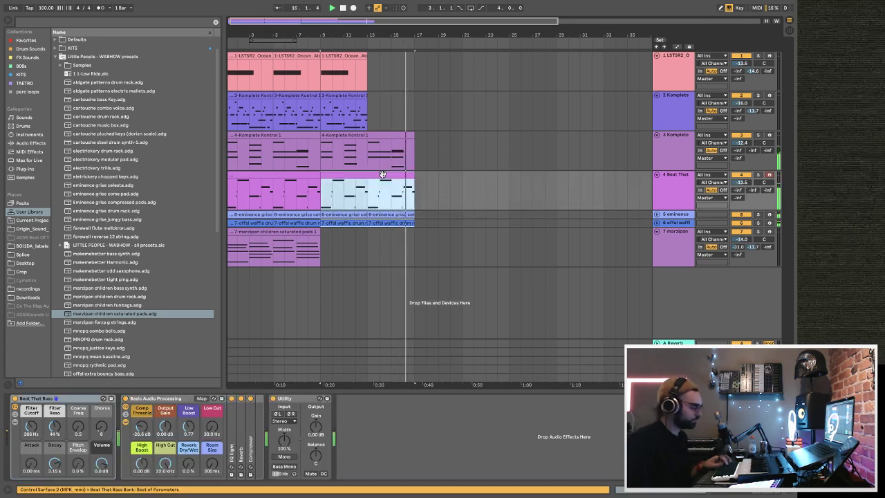
{"action": "key", "text": "ctrl+d"}
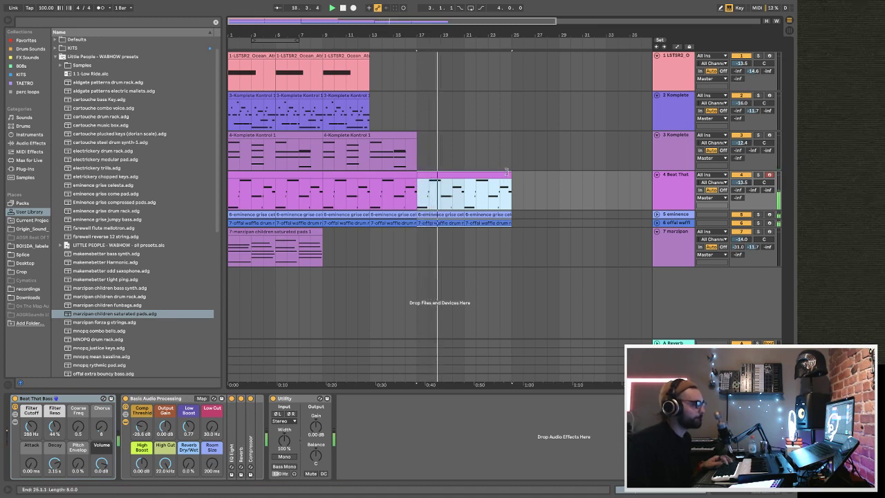
{"action": "left_click_drag", "start_coordinate": [511, 178], "coordinate": [469, 178]}
{"action": "left_click", "coordinate": [534, 190]}
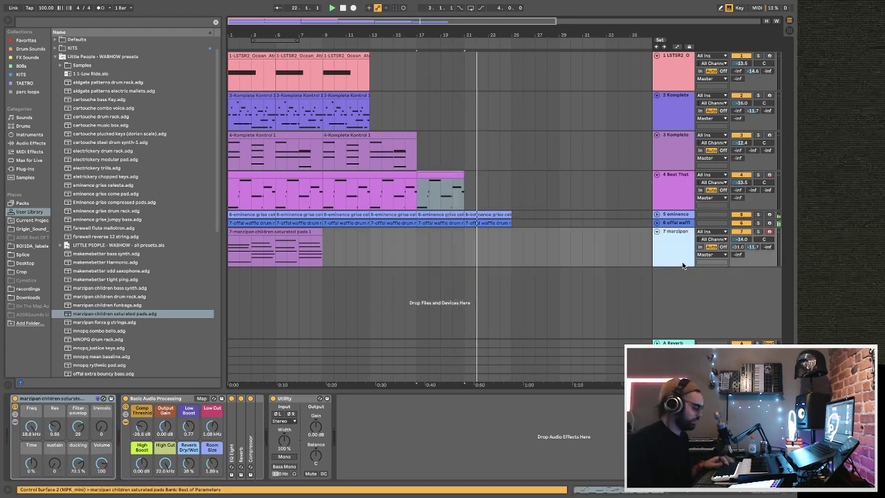
- Insert an audio track below the pad track and delete its Basic Audio Processing rack
{"action": "key", "text": "ctrl+t"}
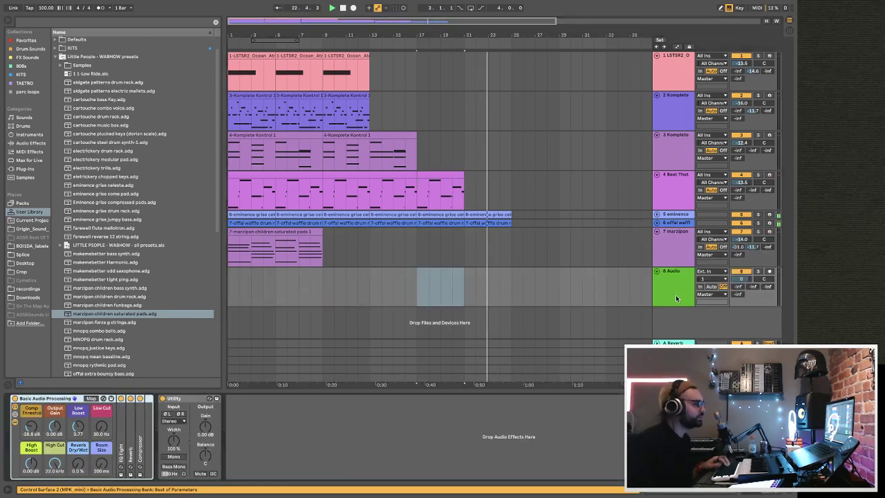
{"action": "scroll", "coordinate": [338, 310], "scroll_direction": "right", "scroll_amount": 4}
{"action": "scroll", "coordinate": [339, 312], "scroll_direction": "left", "scroll_amount": 4}
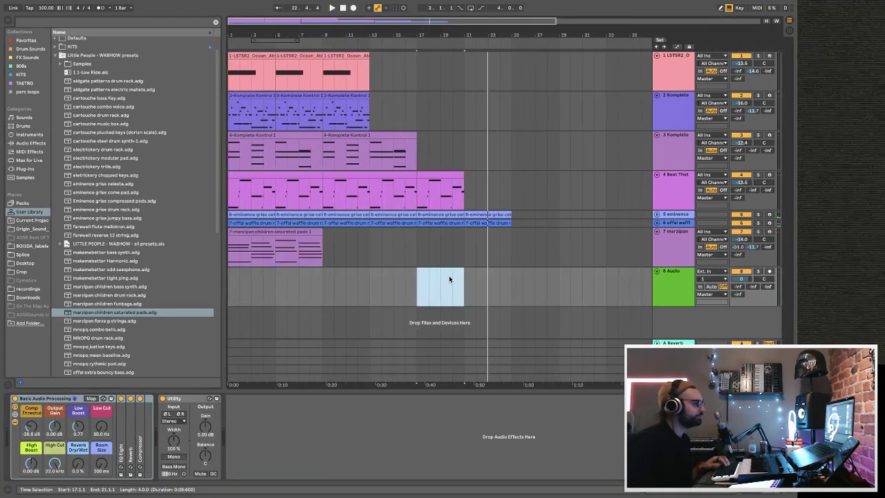
{"action": "left_click", "coordinate": [65, 399]}
{"action": "key", "text": "Delete"}
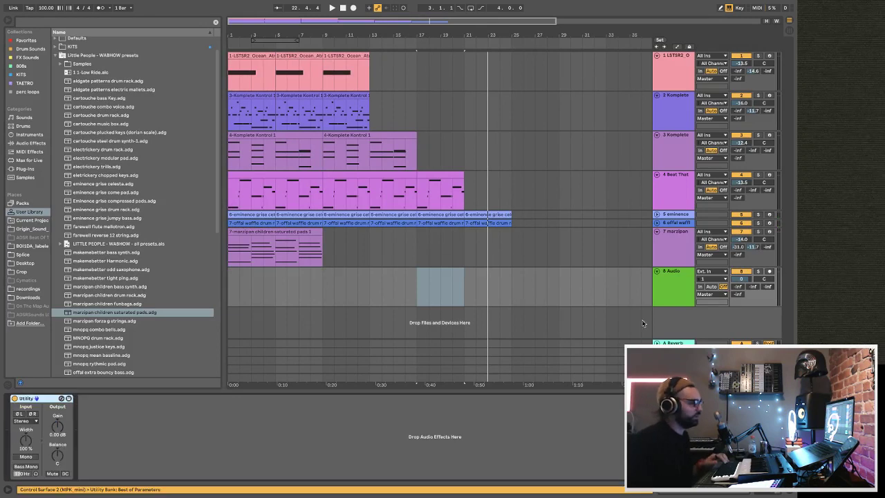
{"action": "left_click", "coordinate": [667, 278]}
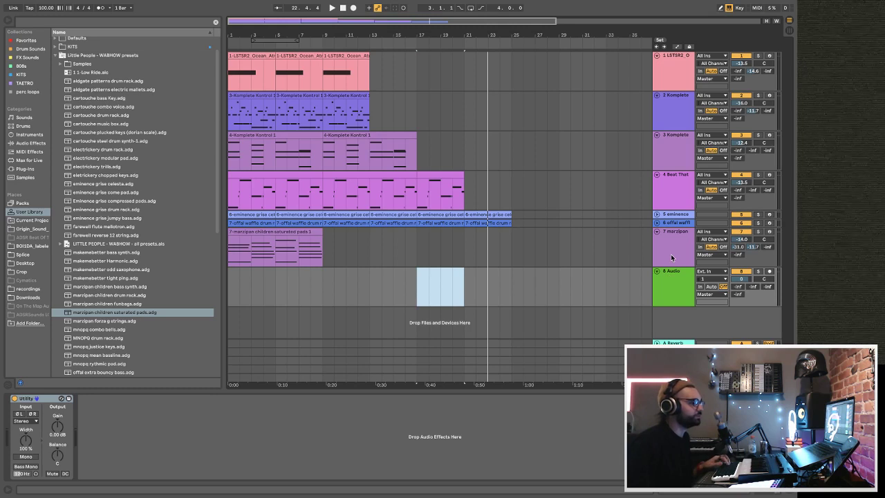
- Set the new audio track's input source to Master
{"action": "key", "text": "space"}
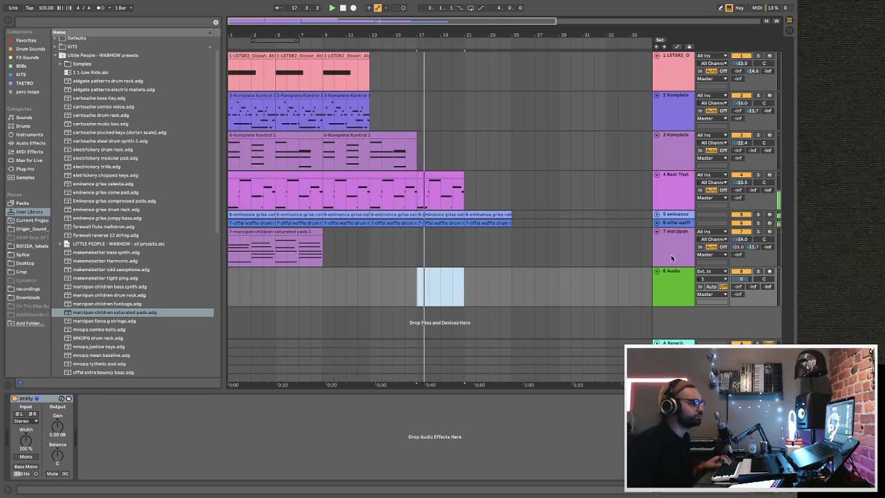
{"action": "left_click", "coordinate": [718, 271]}
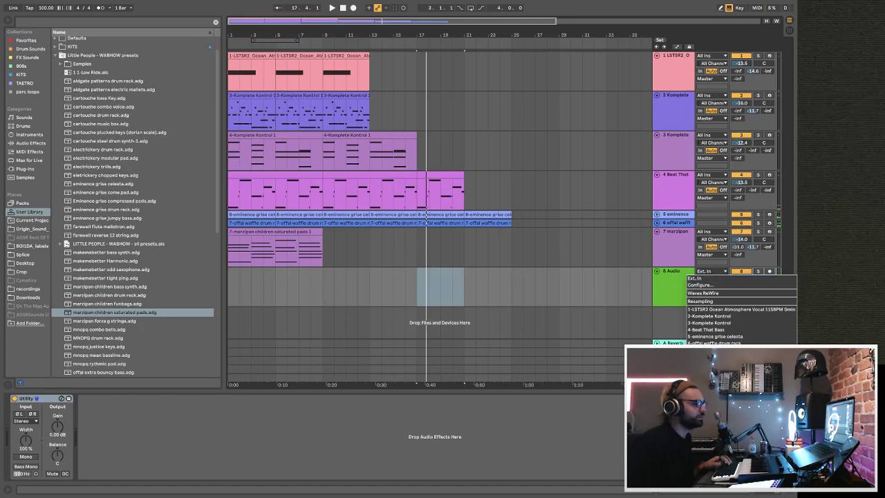
{"action": "left_click", "coordinate": [702, 378]}
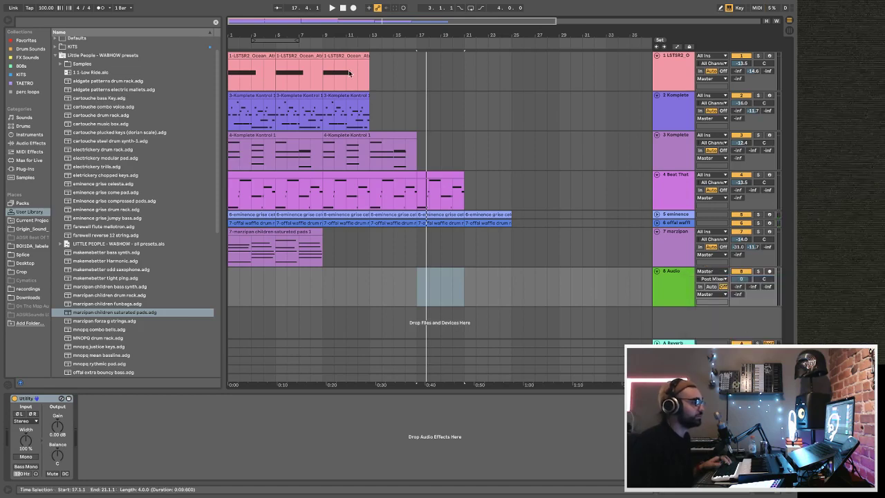
- Arm the new audio track and record the whole arrangement onto it from bar 1 until just past bar 25
{"action": "double_click", "coordinate": [344, 9]}
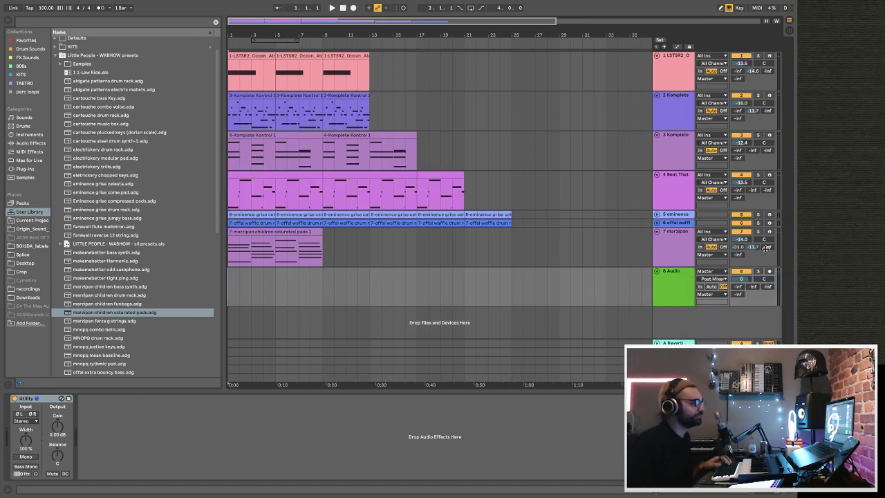
{"action": "key", "text": "space"}
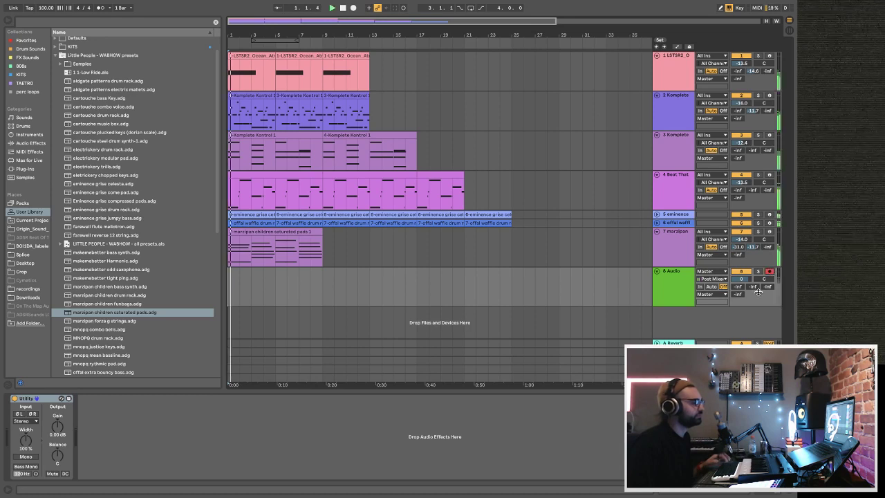
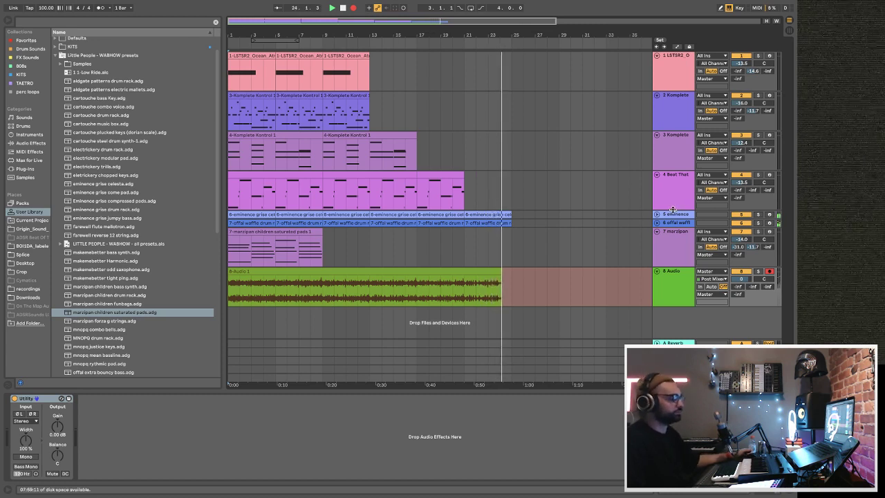
{"action": "key", "text": "space"}
- Group tracks 1 to 7 and fold the group
{"action": "left_click", "coordinate": [675, 257]}
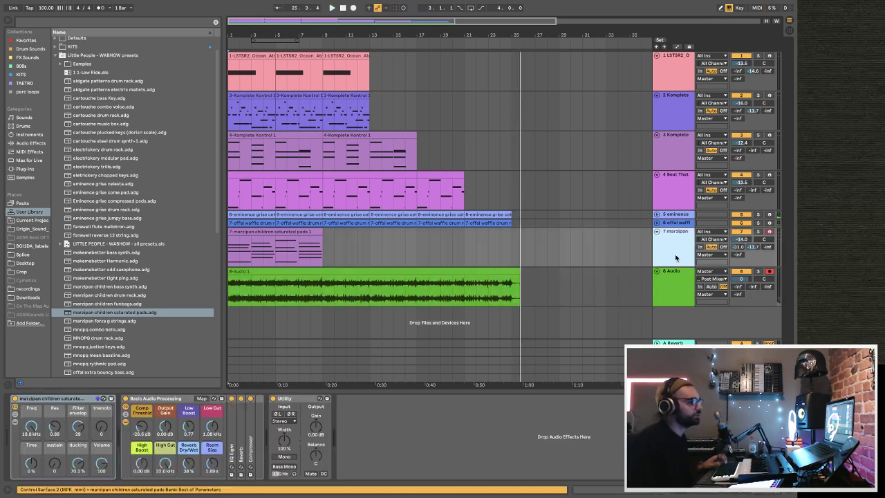
{"action": "left_click", "coordinate": [677, 76], "text": "shift"}
{"action": "right_click", "coordinate": [677, 76]}
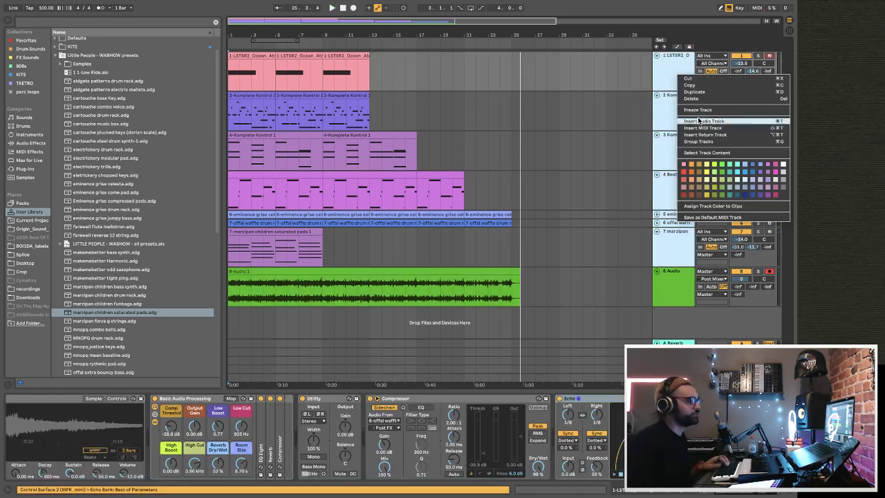
{"action": "left_click", "coordinate": [700, 141]}
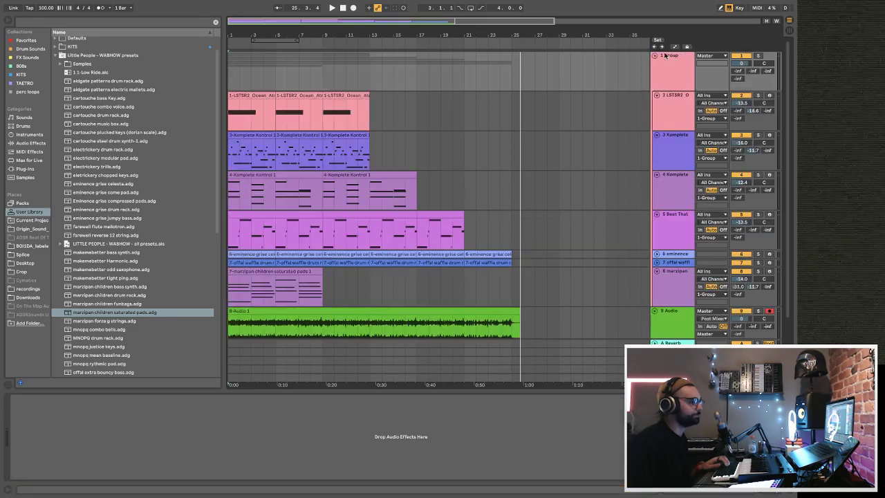
{"action": "left_click", "coordinate": [654, 56]}
- Open the recorded audio clip on track 9 and set its warp mode to Re-Pitch
{"action": "left_click", "coordinate": [669, 102]}
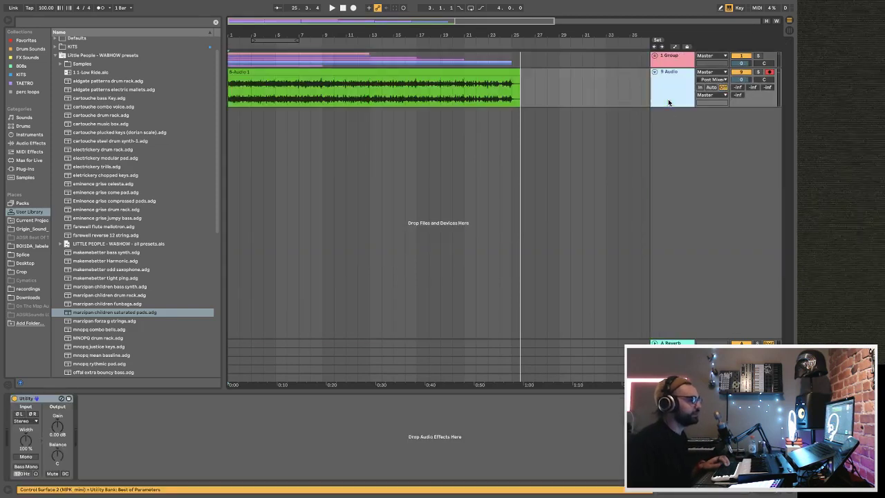
{"action": "left_click", "coordinate": [462, 72]}
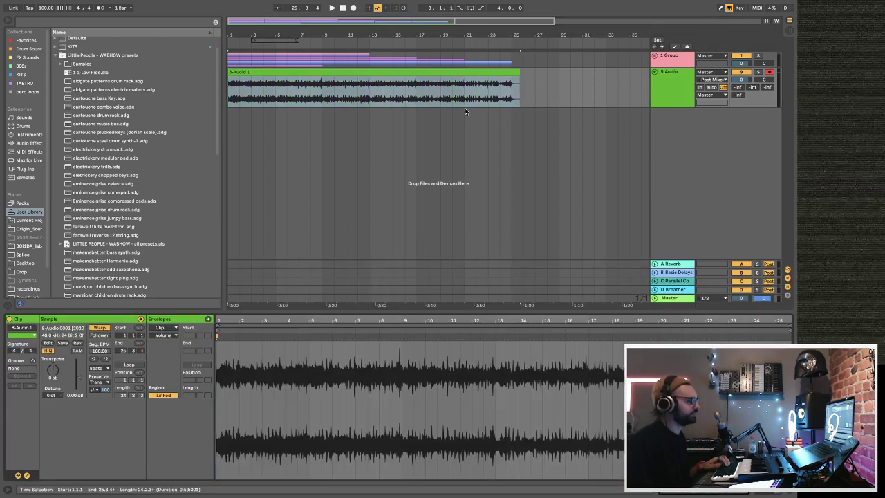
{"action": "left_click", "coordinate": [99, 368]}
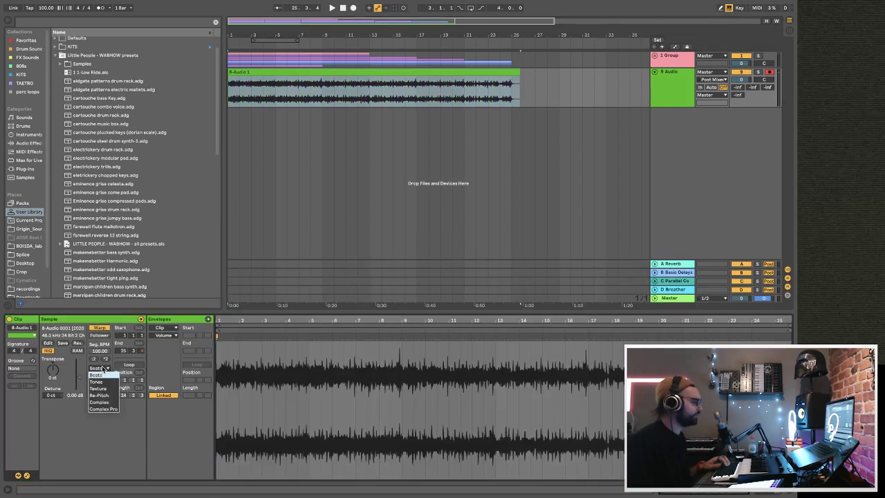
{"action": "left_click", "coordinate": [98, 395]}
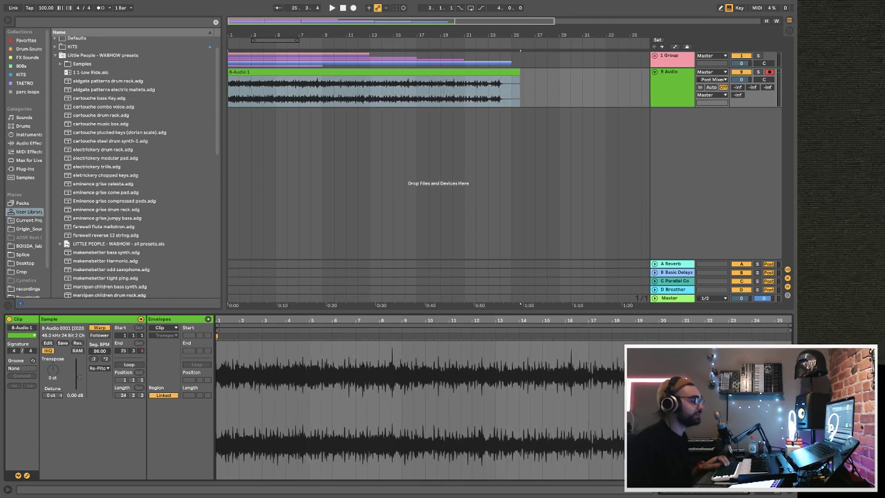
- Lower the recorded clip's segment BPM to 25
{"action": "type", "text": "48"}
{"action": "key", "text": "Return"}
{"action": "type", "text": "38"}
{"action": "key", "text": "Return"}
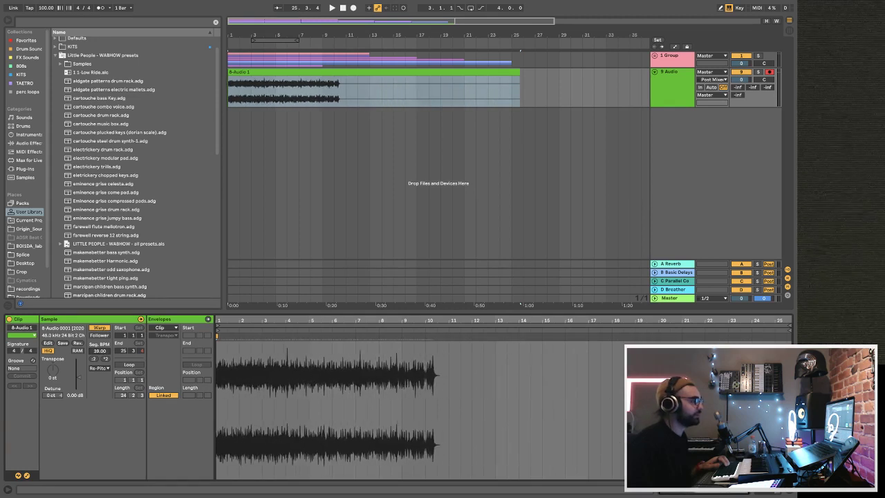
{"action": "key", "text": "Down"}
{"action": "key", "text": "Down"}
{"action": "key", "text": "Down"}
{"action": "key", "text": "Down"}
{"action": "key", "text": "Down"}
{"action": "key", "text": "Down"}
{"action": "key", "text": "Down"}
{"action": "key", "text": "Down"}
{"action": "key", "text": "Down"}
{"action": "key", "text": "Down"}
{"action": "key", "text": "Down"}
{"action": "key", "text": "Down"}
{"action": "key", "text": "Down"}
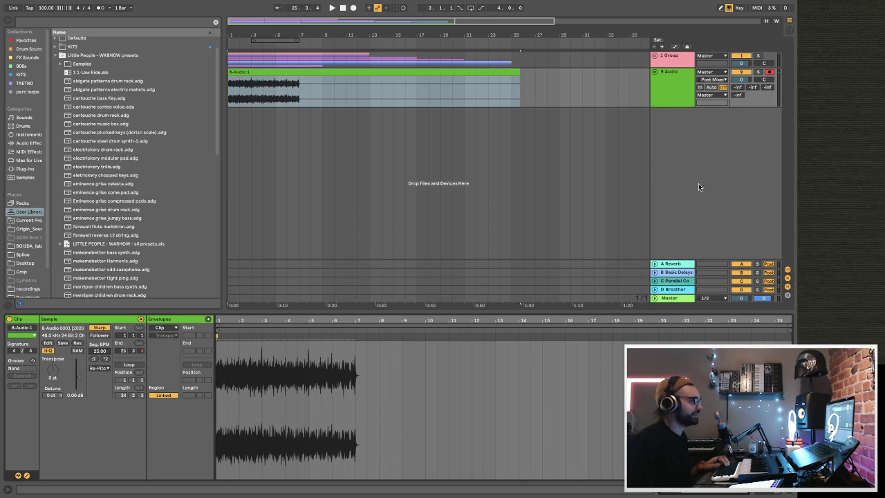
- Freeze audio track 9 and flatten it
{"action": "right_click", "coordinate": [675, 94]}
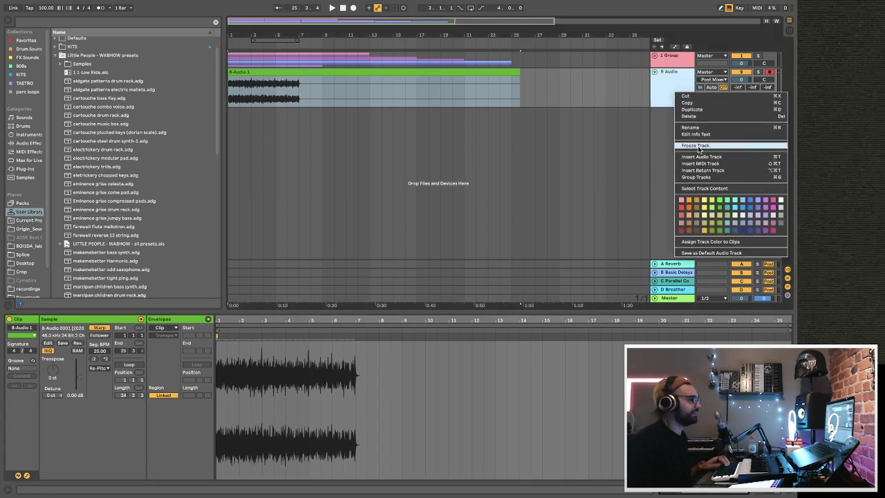
{"action": "left_click", "coordinate": [698, 146]}
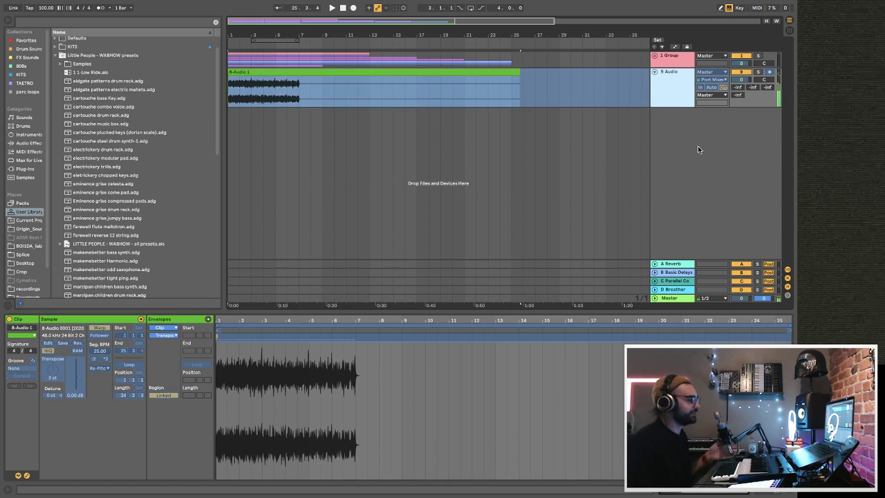
{"action": "right_click", "coordinate": [681, 101]}
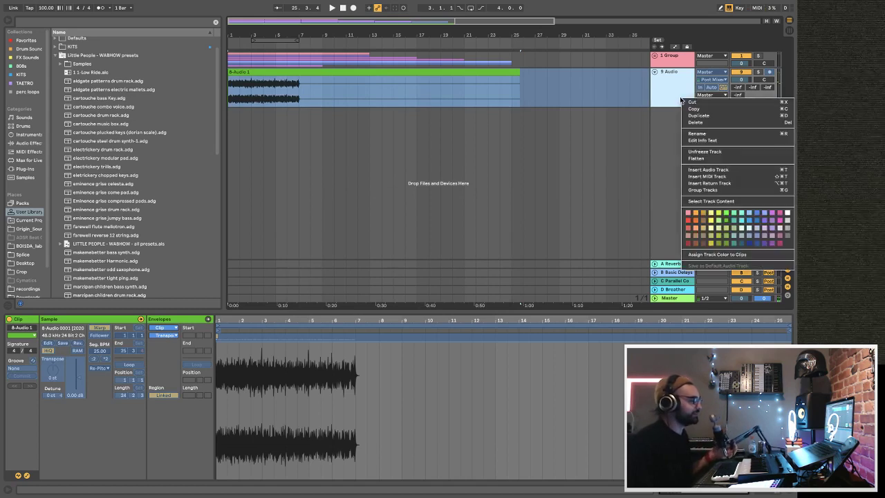
{"action": "left_click", "coordinate": [707, 158]}
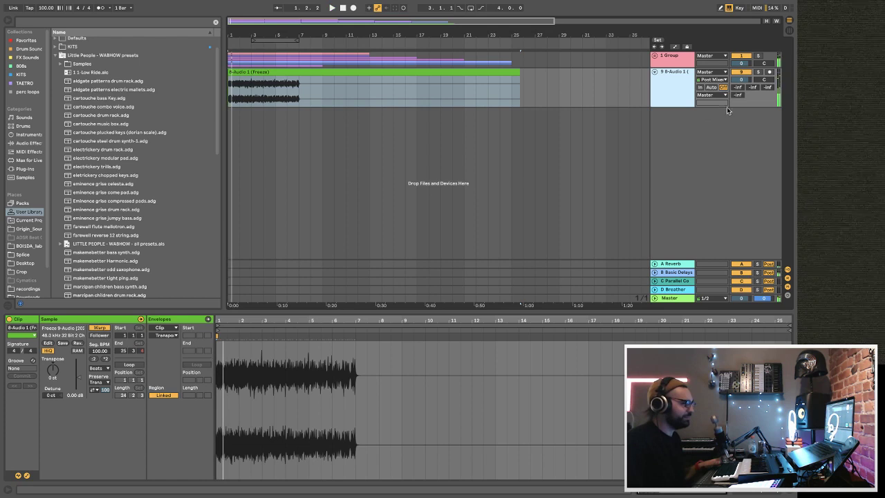
- Lower audio track 9's volume to -5.6 dB during playback
{"action": "left_click_drag", "start_coordinate": [746, 80], "coordinate": [746, 94]}
{"action": "key", "text": "space"}
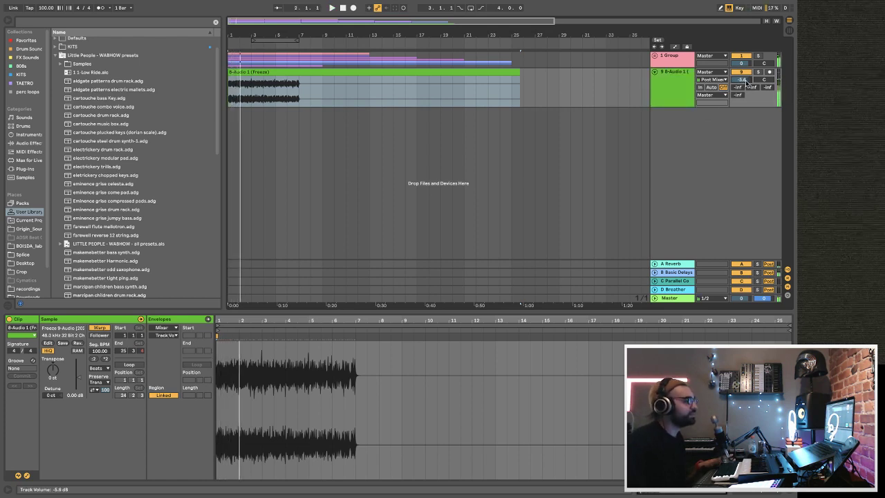
{"action": "left_click", "coordinate": [670, 94]}
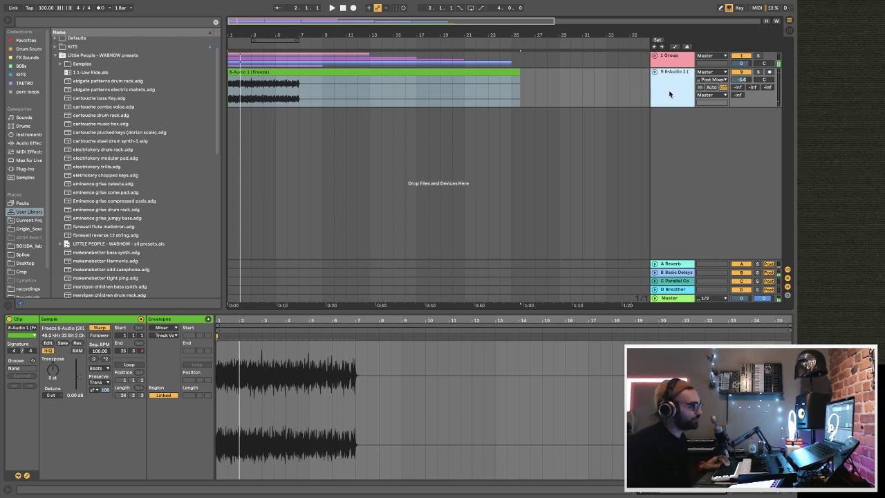
- Set the flattened clip on track 9 to Re-Pitch warp mode and raise its segment BPM to 580
{"action": "left_click", "coordinate": [314, 72]}
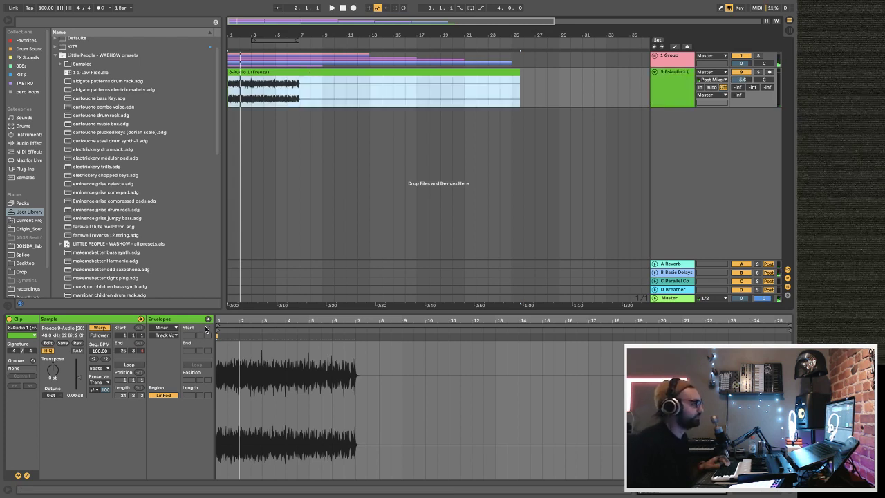
{"action": "left_click", "coordinate": [95, 368]}
{"action": "key", "text": "Escape"}
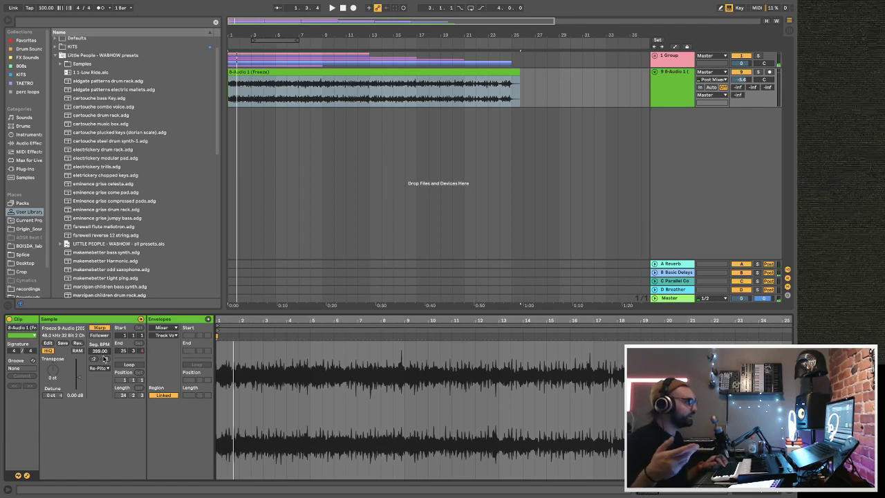
{"action": "mouse_move", "coordinate": [103, 351]}
{"action": "left_mouse_down"}
{"action": "mouse_move", "coordinate": [103, 277]}
{"action": "mouse_move", "coordinate": [104, 368]}
{"action": "left_mouse_up"}
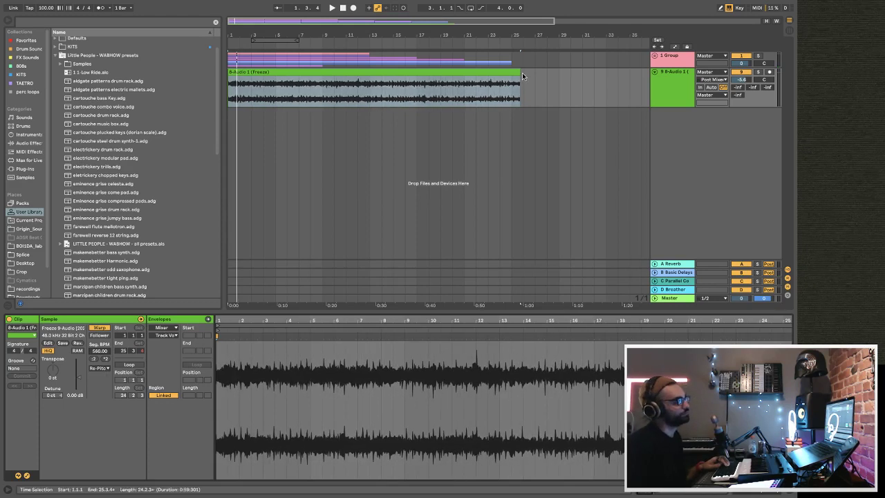
- Lengthen the flattened audio clip to bar 40, mute the group and play the clip alone
{"action": "left_click_drag", "start_coordinate": [517, 72], "coordinate": [647, 80]}
{"action": "left_click_drag", "start_coordinate": [374, 25], "coordinate": [390, 31]}
{"action": "key", "text": "space"}
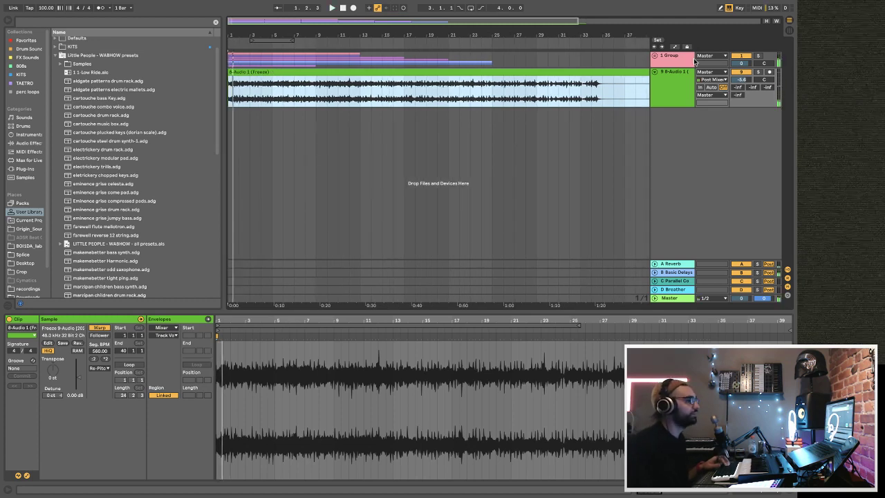
{"action": "left_click", "coordinate": [504, 179]}
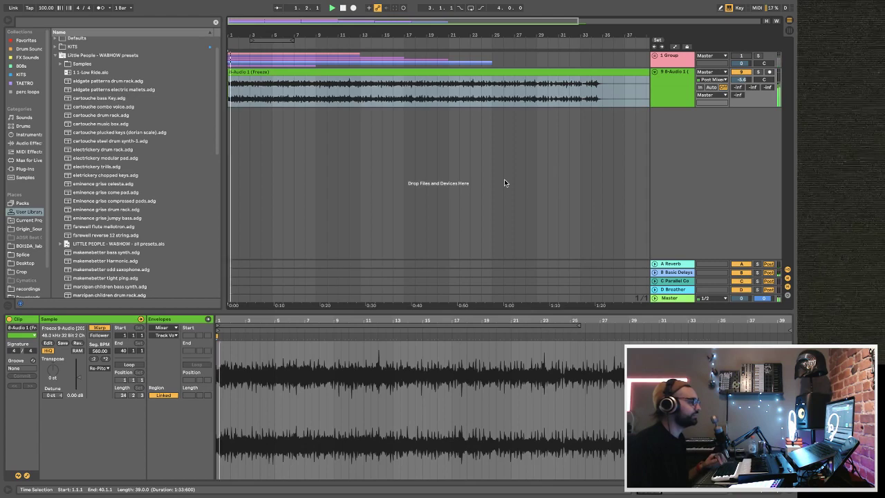
{"action": "left_click", "coordinate": [509, 180]}
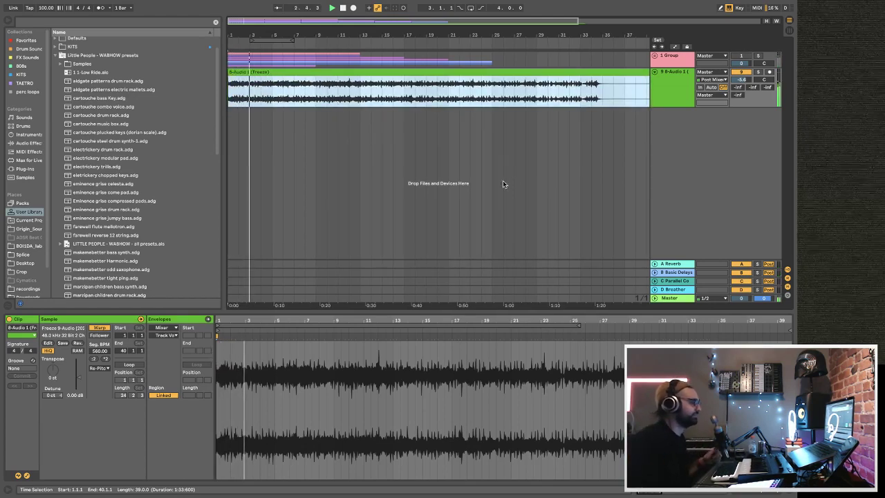
- Lower the flattened clip's segment BPM to 488 and enlarge track 9 in the arrangement to see its waveform
{"action": "mouse_move", "coordinate": [99, 351]}
{"action": "left_mouse_down"}
{"action": "mouse_move", "coordinate": [100, 373]}
{"action": "mouse_move", "coordinate": [105, 355]}
{"action": "left_mouse_up"}
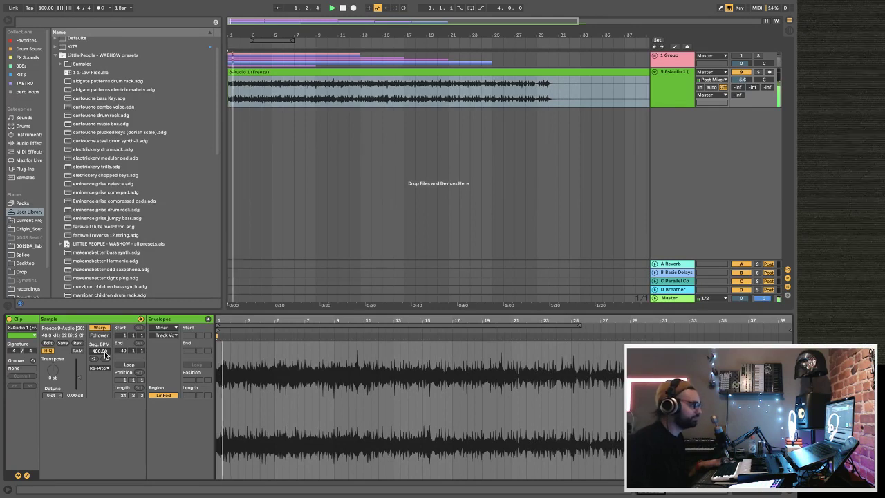
{"action": "left_click_drag", "start_coordinate": [104, 352], "coordinate": [105, 348]}
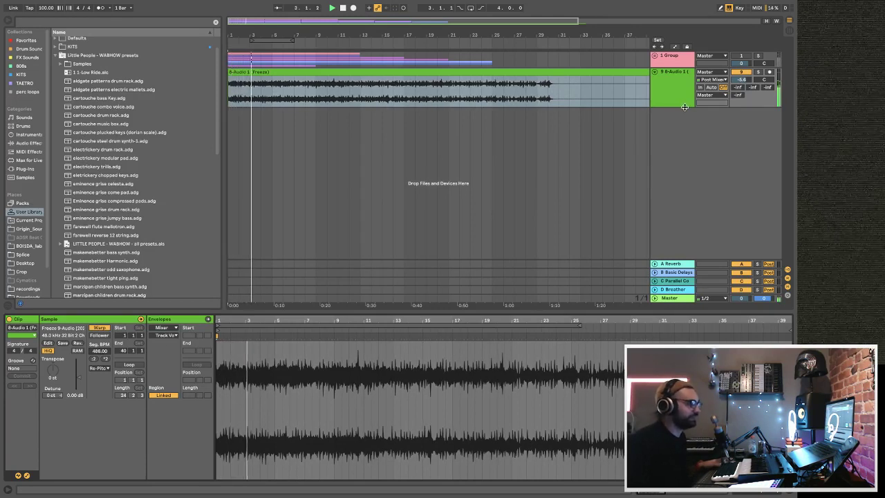
{"action": "left_click_drag", "start_coordinate": [687, 106], "coordinate": [687, 146]}
{"action": "left_click", "coordinate": [279, 58]}
{"action": "key", "text": "plus"}
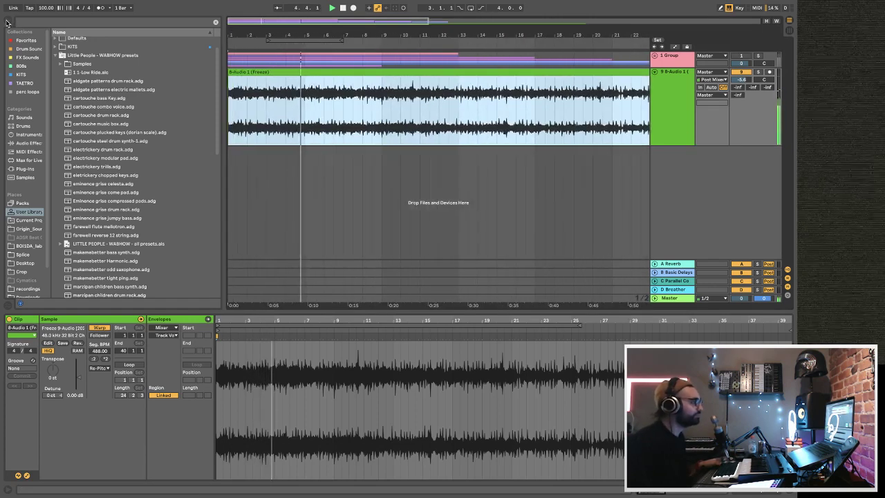
{"action": "key", "text": "ctrl+alt+b"}
{"action": "key", "text": "plus"}
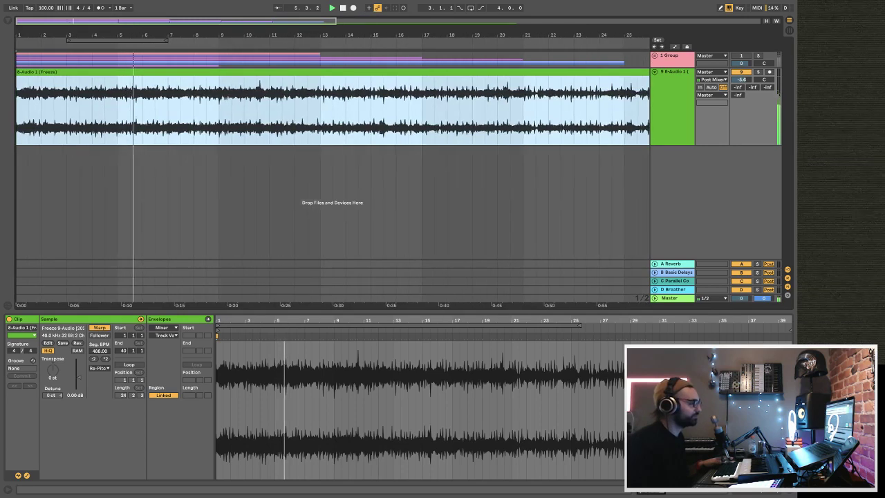
{"action": "key", "text": "minus"}
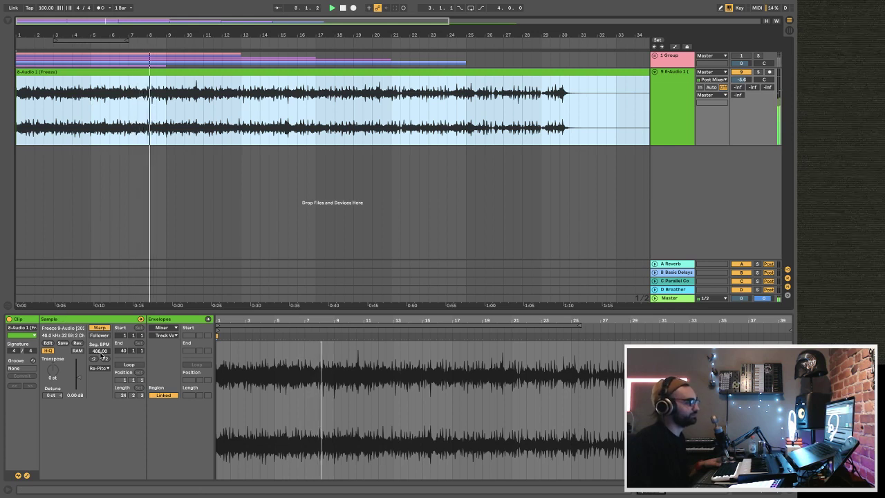
- Set the flattened clip's segment BPM to 450 and restart playback
{"action": "left_click_drag", "start_coordinate": [100, 351], "coordinate": [101, 355]}
{"action": "key", "text": "space"}
{"action": "key", "text": "space"}
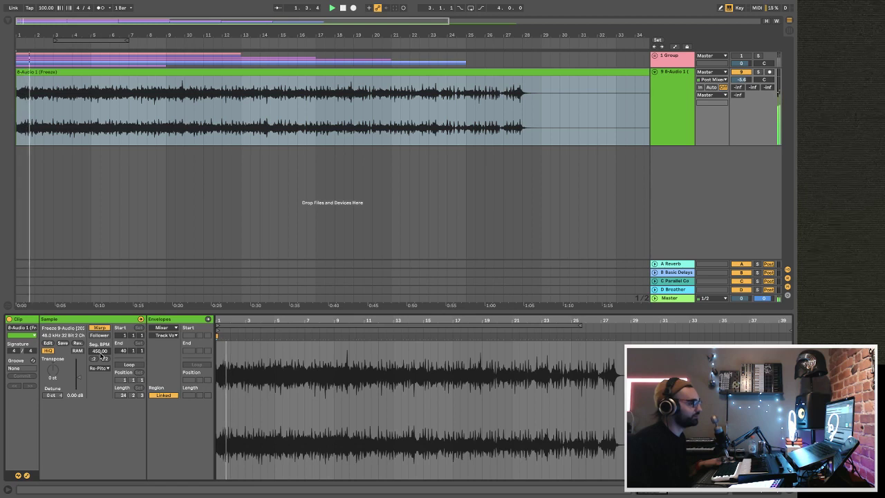
- Raise track 9's send to the D Breather return to 0 dB
{"action": "left_click", "coordinate": [677, 298]}
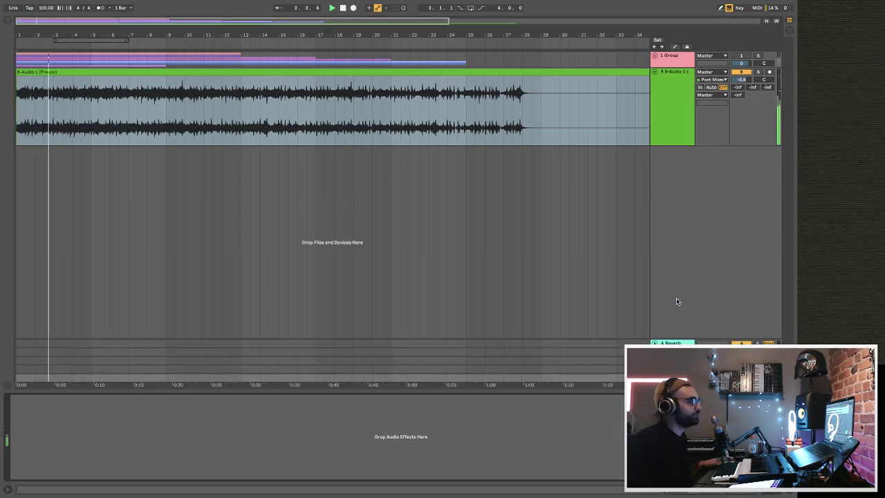
{"action": "left_click", "coordinate": [8, 23]}
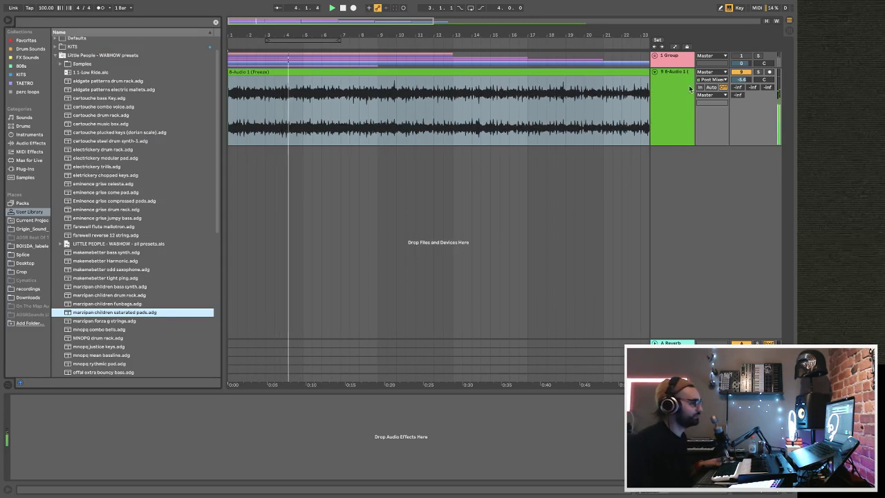
{"action": "left_click_drag", "start_coordinate": [741, 95], "coordinate": [742, 87]}
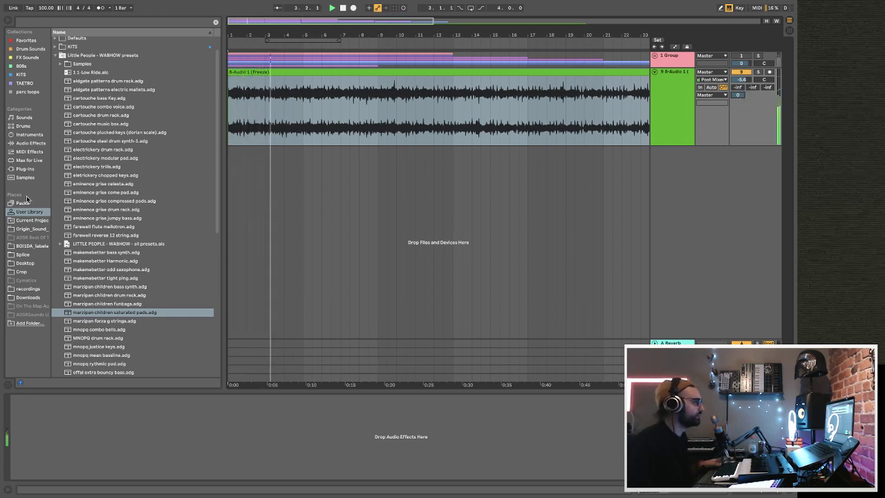
- Find the Waves J37 Stereo plug-in among the VST effects and load it onto audio track 9
{"action": "left_click", "coordinate": [26, 168]}
{"action": "scroll", "coordinate": [105, 239], "scroll_direction": "down", "scroll_amount": 5}
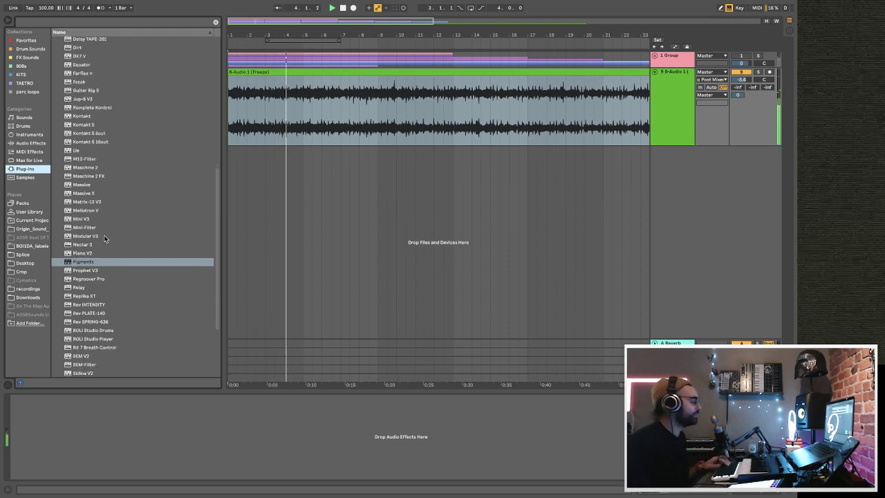
{"action": "scroll", "coordinate": [105, 238], "scroll_direction": "down", "scroll_amount": 3}
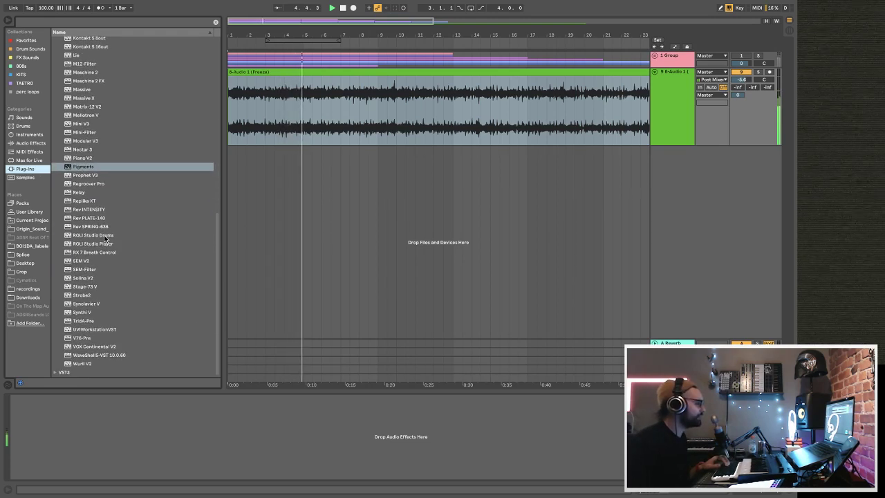
{"action": "scroll", "coordinate": [105, 239], "scroll_direction": "up", "scroll_amount": 15}
{"action": "left_click", "coordinate": [61, 74]}
{"action": "left_click", "coordinate": [61, 74]}
{"action": "scroll", "coordinate": [90, 270], "scroll_direction": "down", "scroll_amount": 10}
{"action": "scroll", "coordinate": [90, 271], "scroll_direction": "up", "scroll_amount": 8}
{"action": "scroll", "coordinate": [90, 270], "scroll_direction": "up", "scroll_amount": 6}
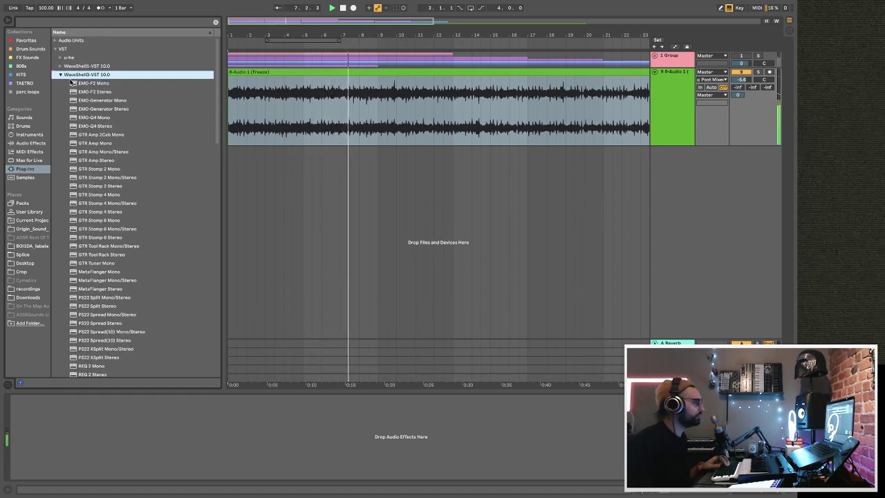
{"action": "left_click", "coordinate": [61, 66]}
{"action": "scroll", "coordinate": [86, 221], "scroll_direction": "down", "scroll_amount": 5}
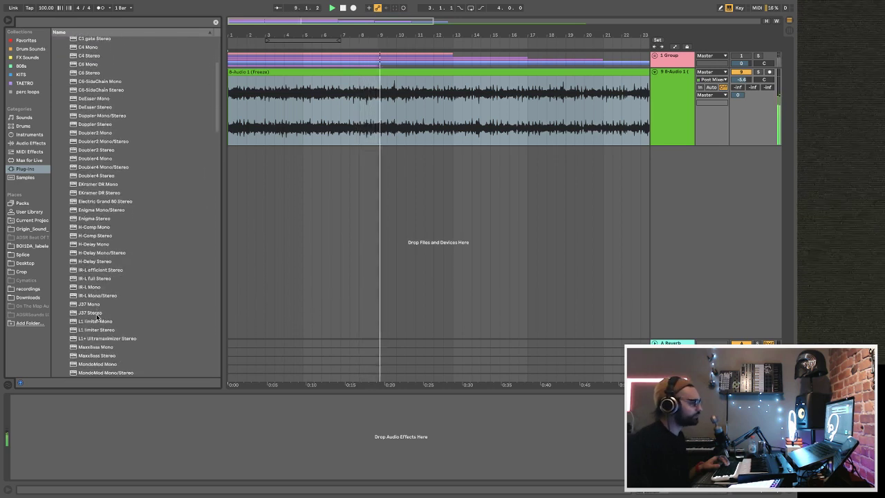
{"action": "left_click", "coordinate": [97, 313]}
{"action": "left_click_drag", "start_coordinate": [319, 133], "coordinate": [319, 133]}
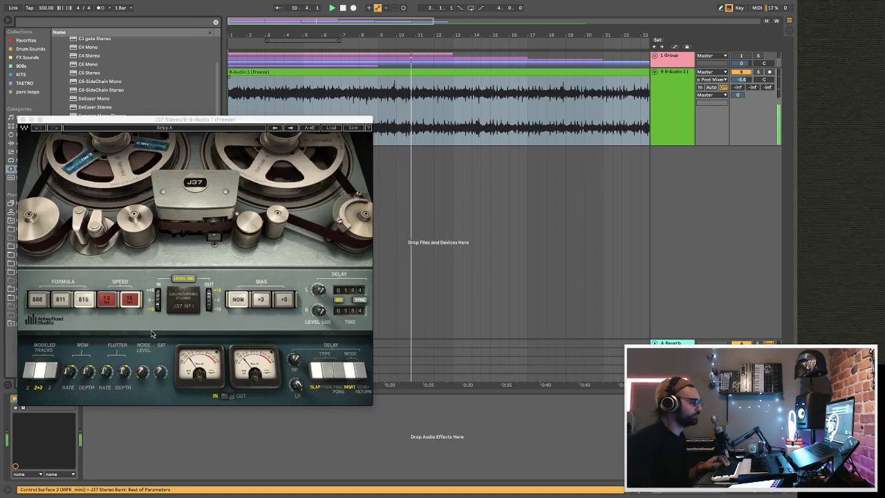
- Adjust the J37's noise level, flutter depth and saturation, and set its bias to +3
{"action": "left_click", "coordinate": [142, 372]}
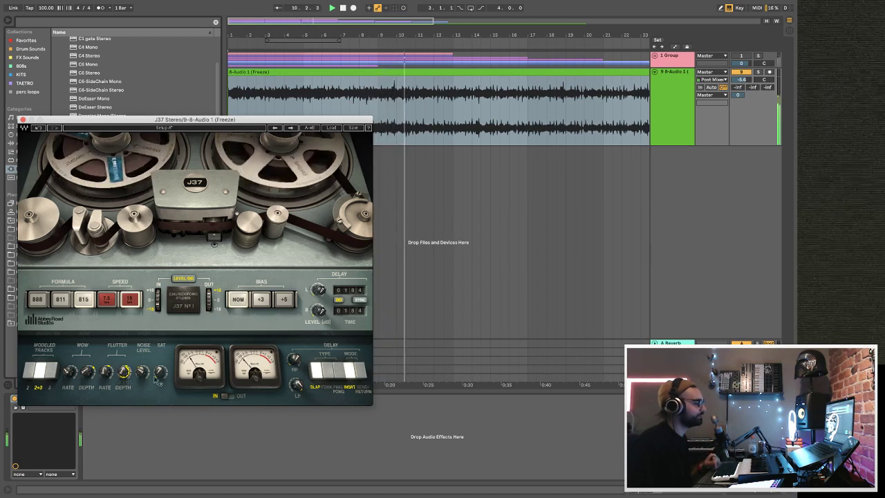
{"action": "left_click_drag", "start_coordinate": [161, 373], "coordinate": [160, 368]}
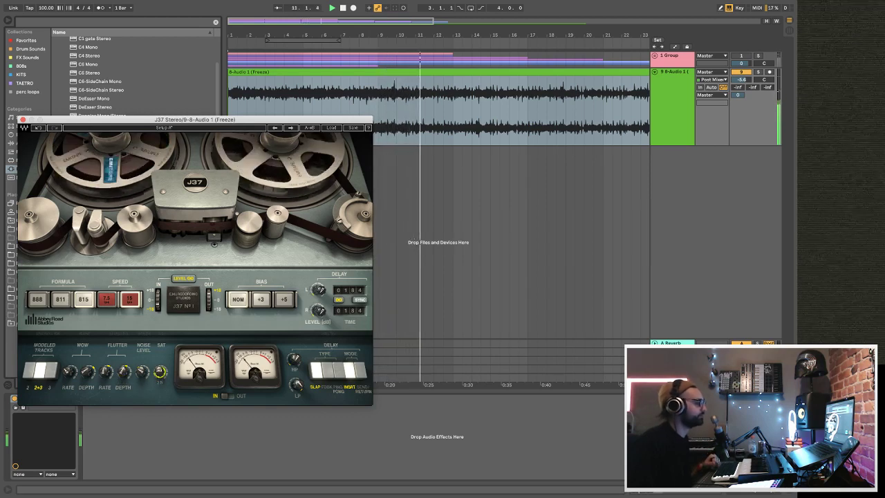
{"action": "left_click", "coordinate": [260, 302]}
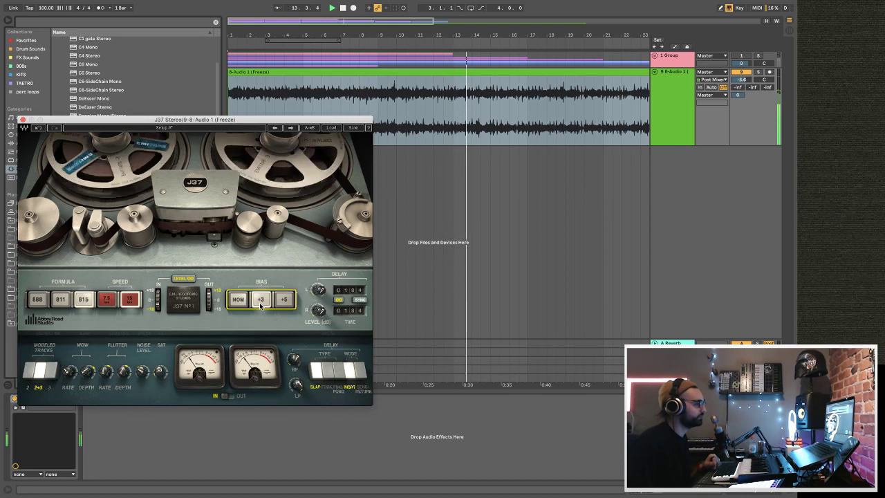
- Adjust the J37's input level and right-channel delay level, and close the plug-in window
{"action": "left_click_drag", "start_coordinate": [157, 299], "coordinate": [158, 302]}
{"action": "left_click", "coordinate": [318, 310]}
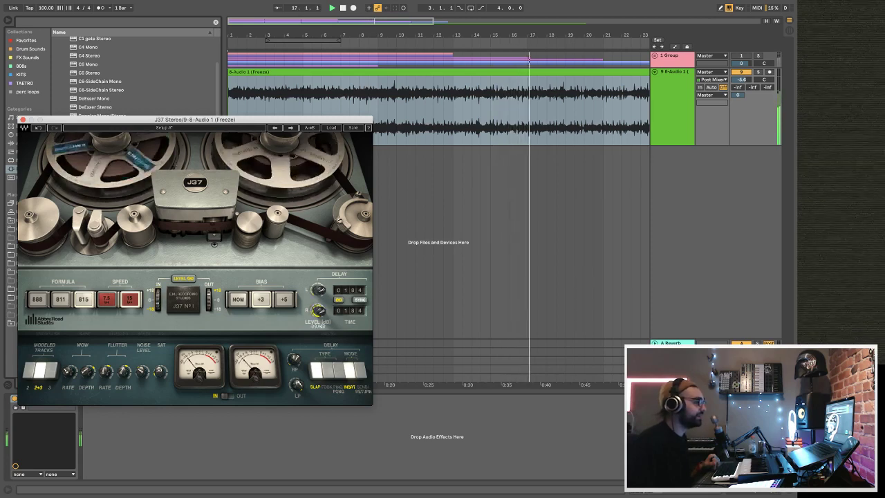
{"action": "left_click_drag", "start_coordinate": [318, 309], "coordinate": [318, 308]}
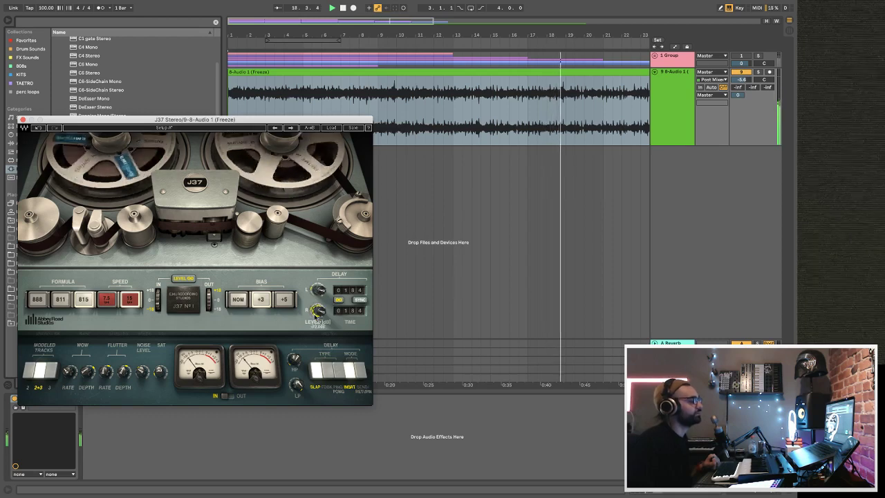
{"action": "left_click", "coordinate": [22, 120]}
- Set the arrangement's loop region to 30 bars starting at 1.1.1, covering the audible part of the clip
{"action": "left_click", "coordinate": [311, 223]}
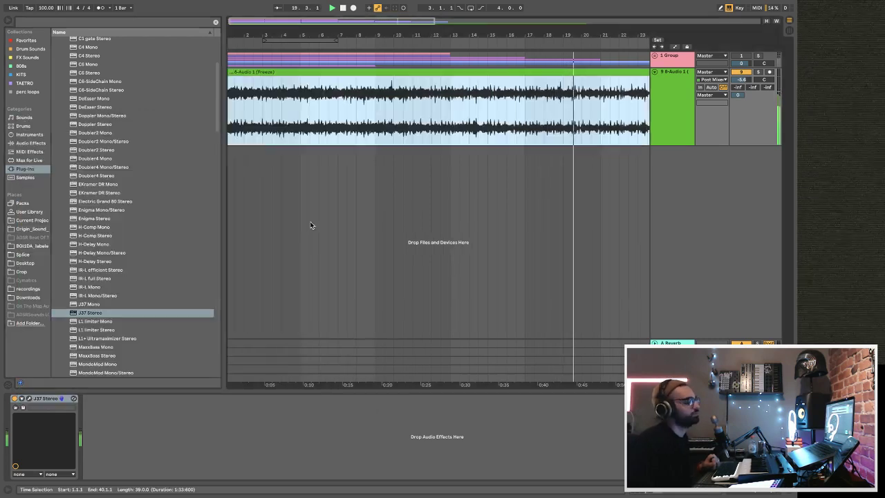
{"action": "left_click_drag", "start_coordinate": [335, 35], "coordinate": [276, 36]}
{"action": "left_click_drag", "start_coordinate": [308, 69], "coordinate": [559, 67]}
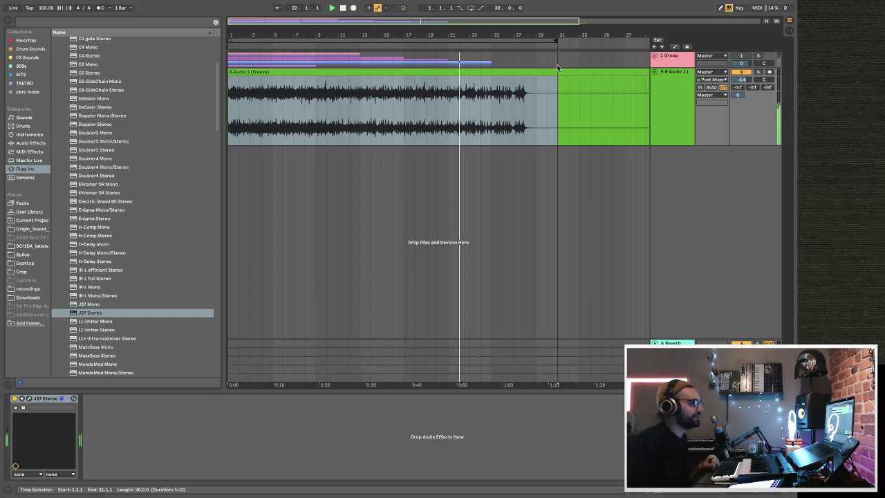
{"action": "left_click_drag", "start_coordinate": [517, 36], "coordinate": [477, 29]}
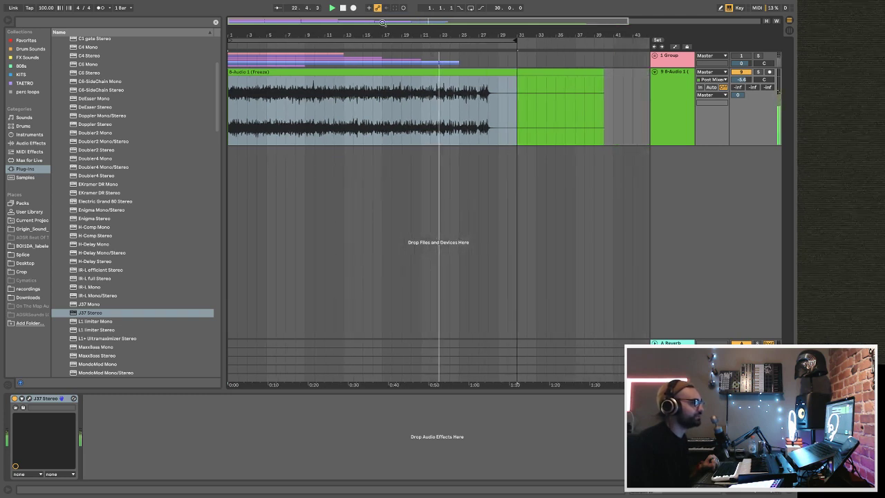
- Restart playback from the beginning and unfold the group to review its layered tracks before folding it again
{"action": "left_click", "coordinate": [341, 8]}
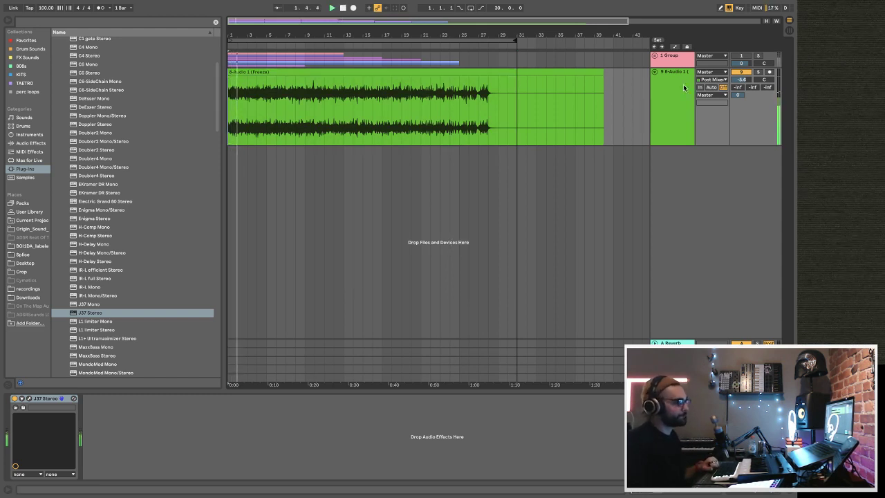
{"action": "left_click", "coordinate": [654, 56]}
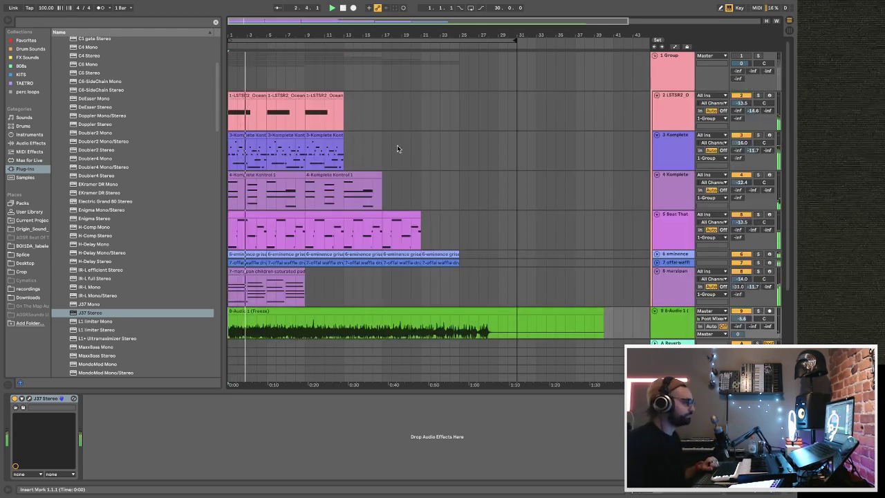
{"action": "left_click", "coordinate": [654, 56]}
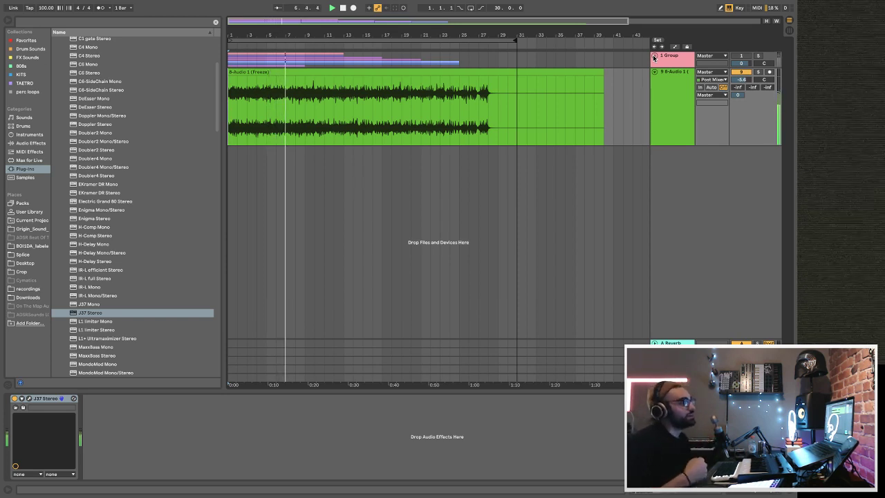
- Add an EQ Eight after the J37 on audio track 9
{"action": "left_click", "coordinate": [678, 109]}
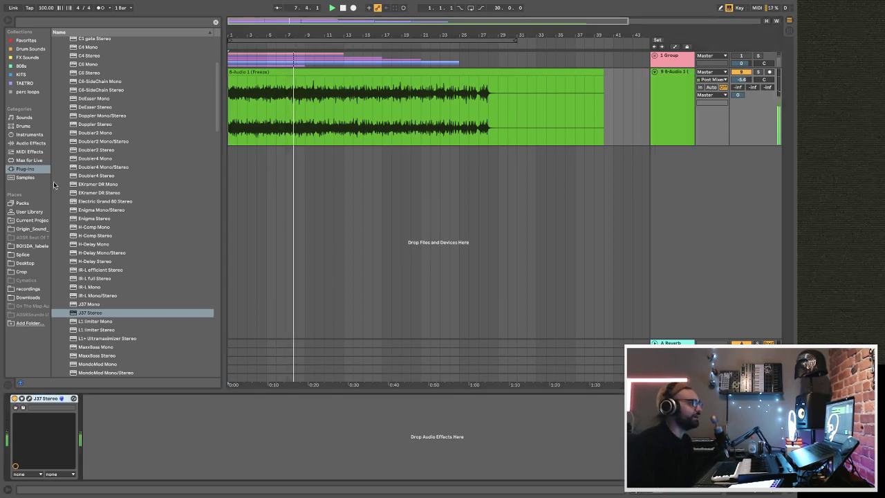
{"action": "left_click", "coordinate": [40, 143]}
{"action": "left_click_drag", "start_coordinate": [78, 160], "coordinate": [200, 461]}
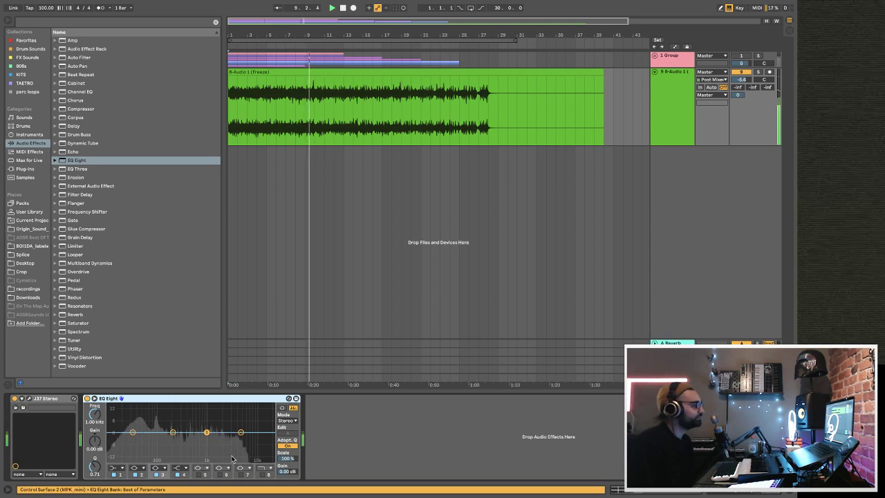
- Enable EQ Eight's band 8 and shape it as a high cut at 11.0 kHz with a Q of 0.95
{"action": "left_click", "coordinate": [262, 475]}
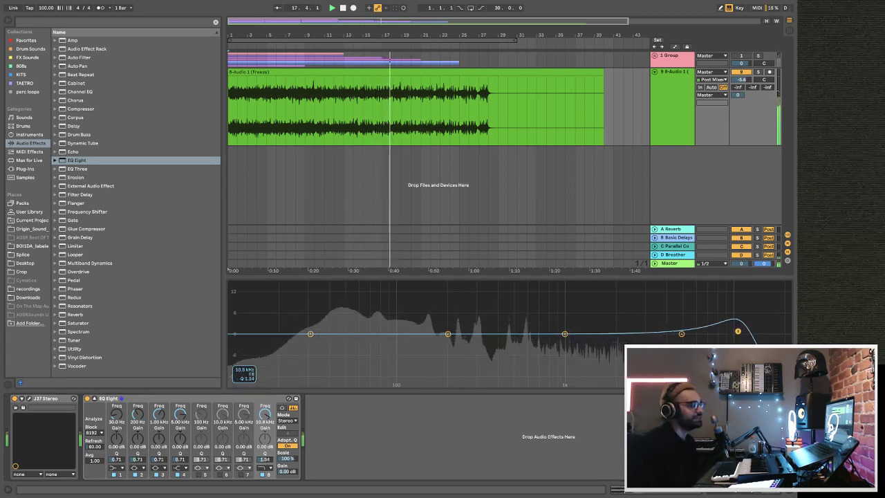
{"action": "left_click_drag", "start_coordinate": [735, 342], "coordinate": [745, 304]}
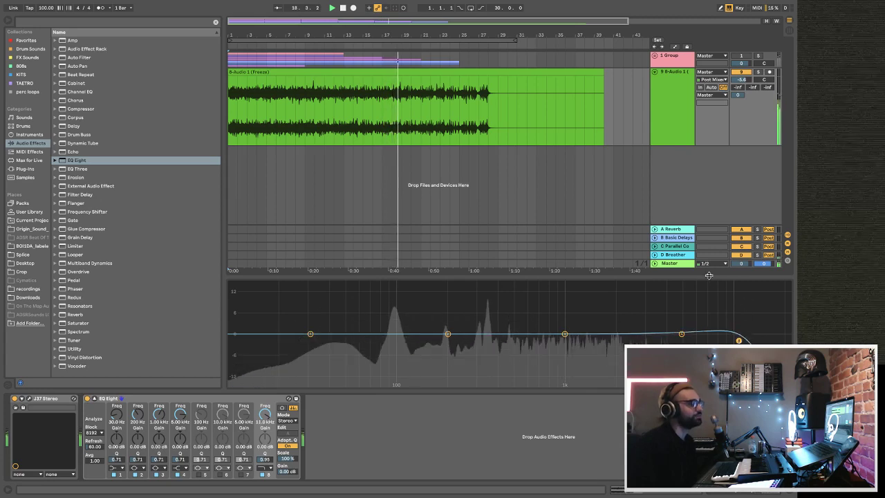
{"action": "left_click", "coordinate": [789, 285]}
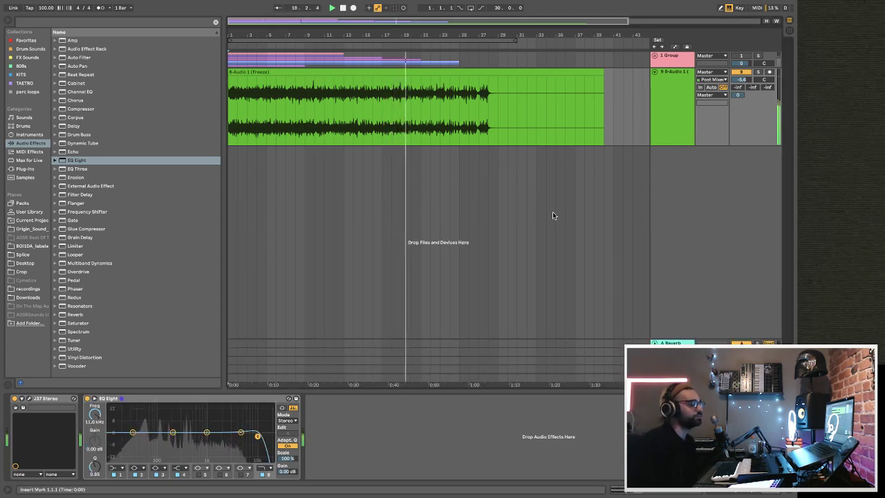
{"action": "mouse_move", "coordinate": [434, 30]}
{"action": "left_mouse_down"}
{"action": "mouse_move", "coordinate": [434, 18]}
{"action": "mouse_move", "coordinate": [437, 35]}
{"action": "left_mouse_up"}
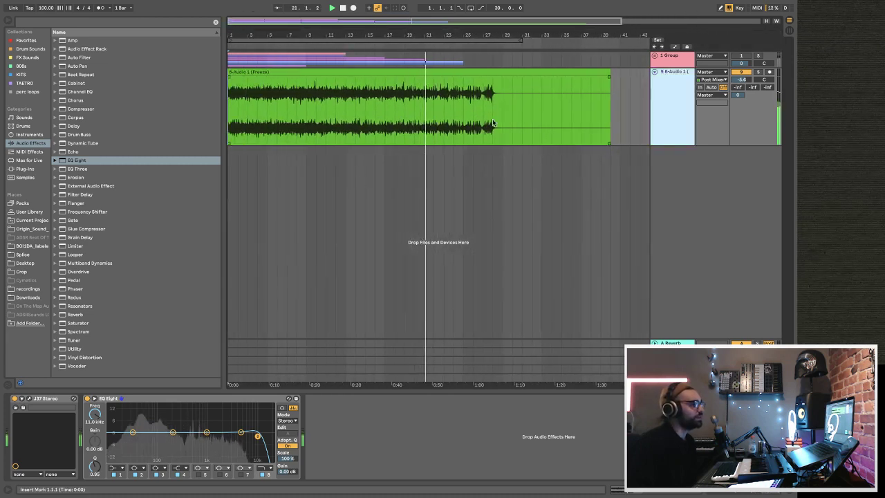
- Fold track 9 and compare it with the original group by swapping which one is active, returning to track 9
{"action": "left_click", "coordinate": [654, 72]}
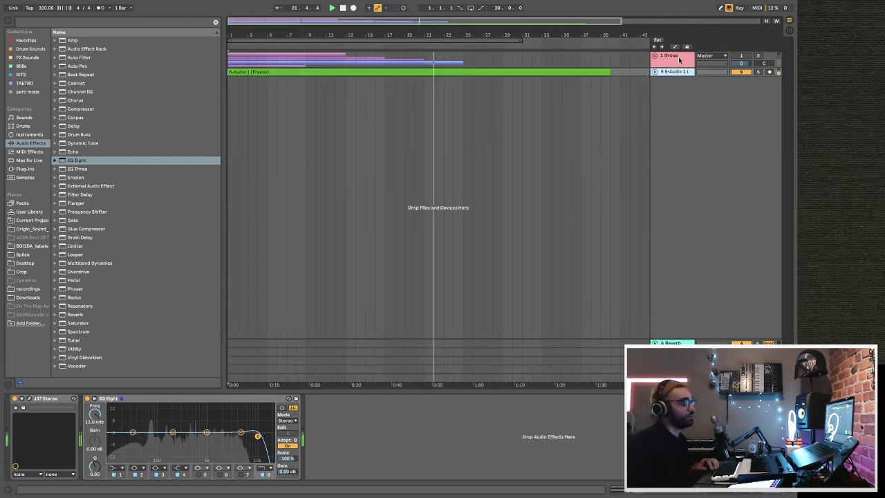
{"action": "left_click", "coordinate": [742, 55]}
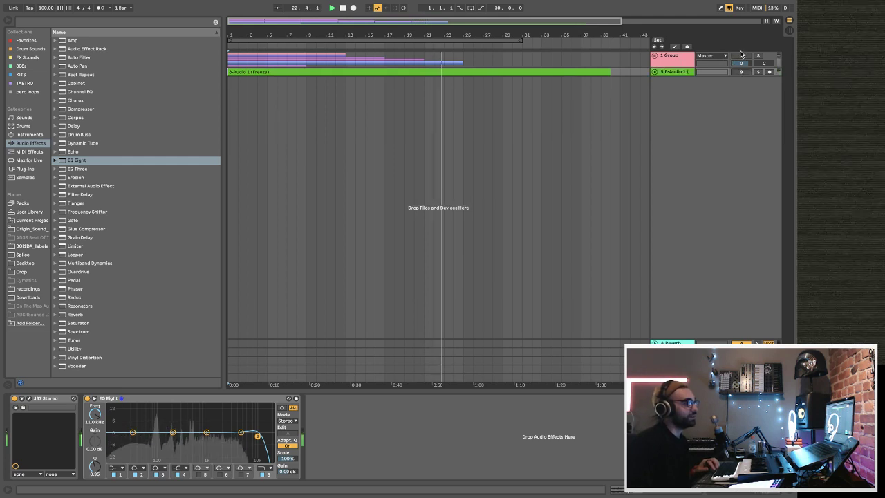
{"action": "left_click", "coordinate": [342, 10]}
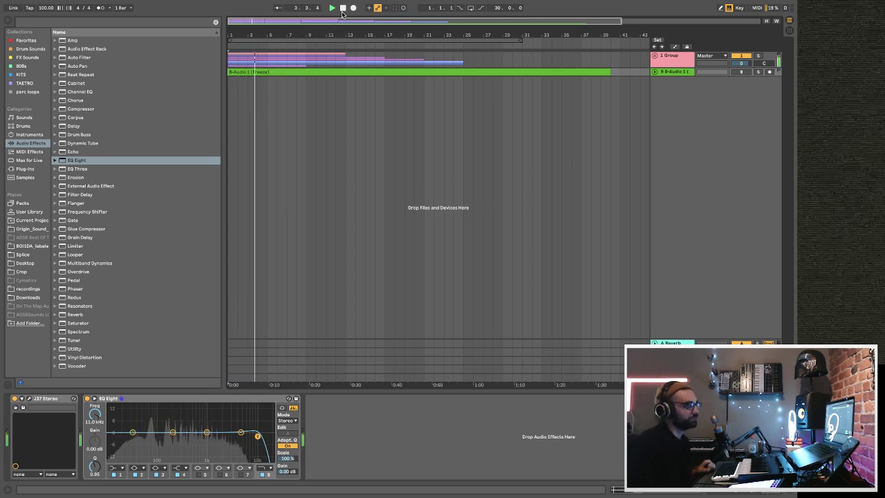
{"action": "left_click", "coordinate": [742, 56]}
{"action": "left_click", "coordinate": [742, 71]}
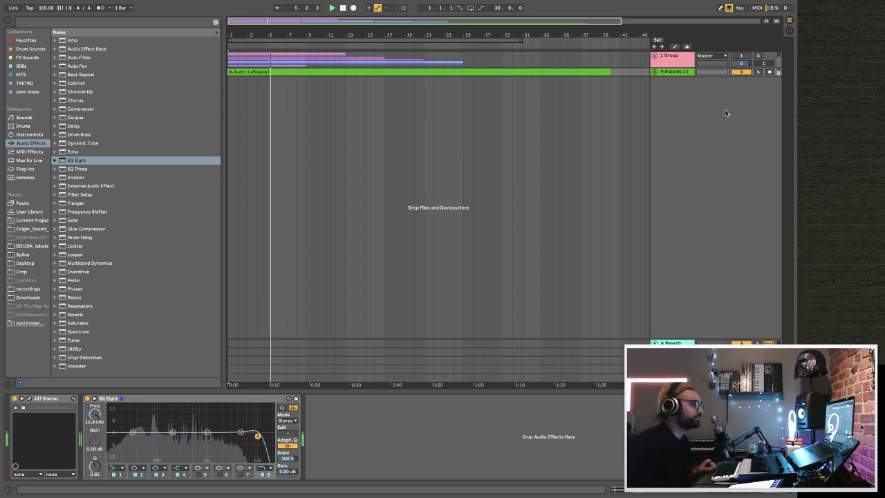
- Unfold track 9, open its frozen audio clip's properties and review the available warp modes, keeping Re-Pitch
{"action": "key", "text": "alt+u"}
{"action": "double_click", "coordinate": [574, 74]}
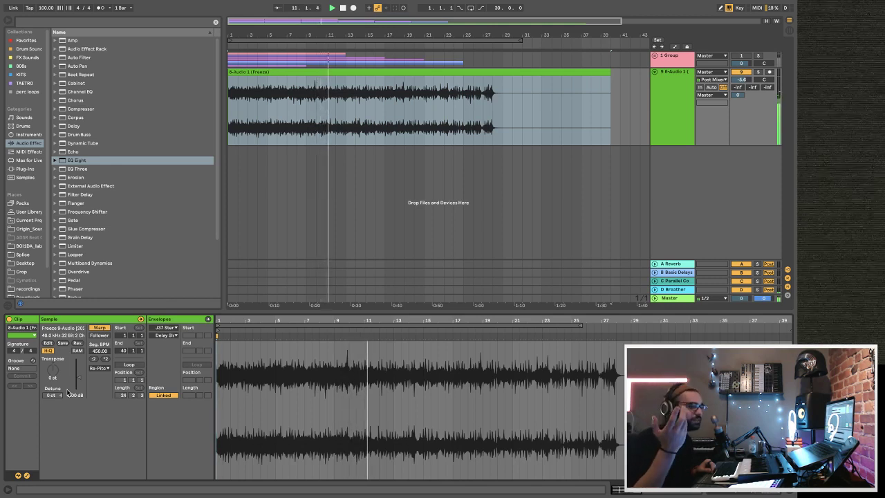
{"action": "left_click", "coordinate": [275, 309]}
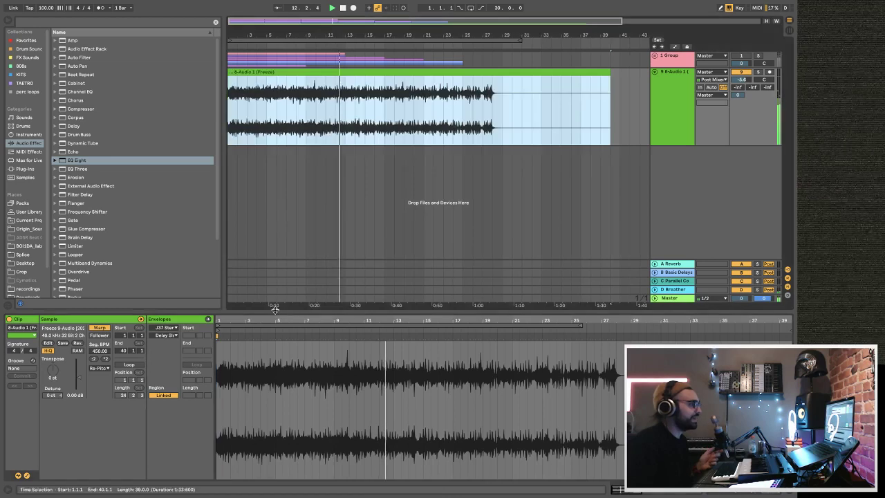
{"action": "left_click", "coordinate": [98, 368]}
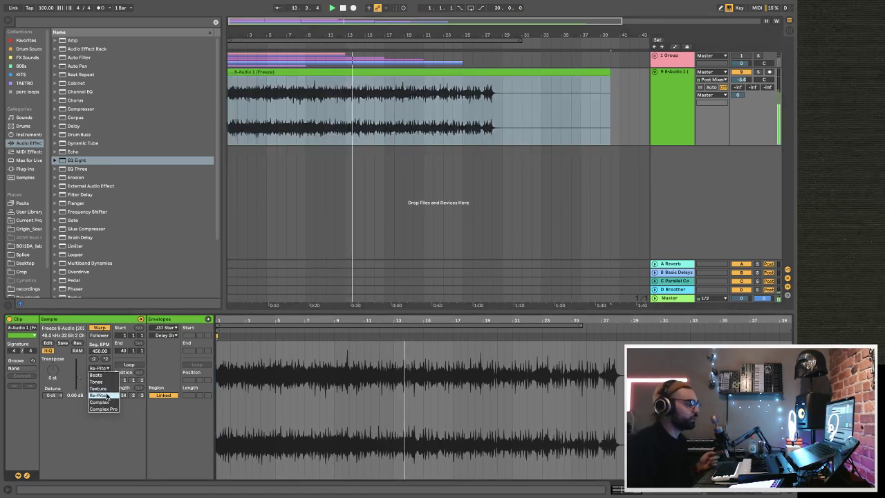
{"action": "left_click", "coordinate": [114, 434]}
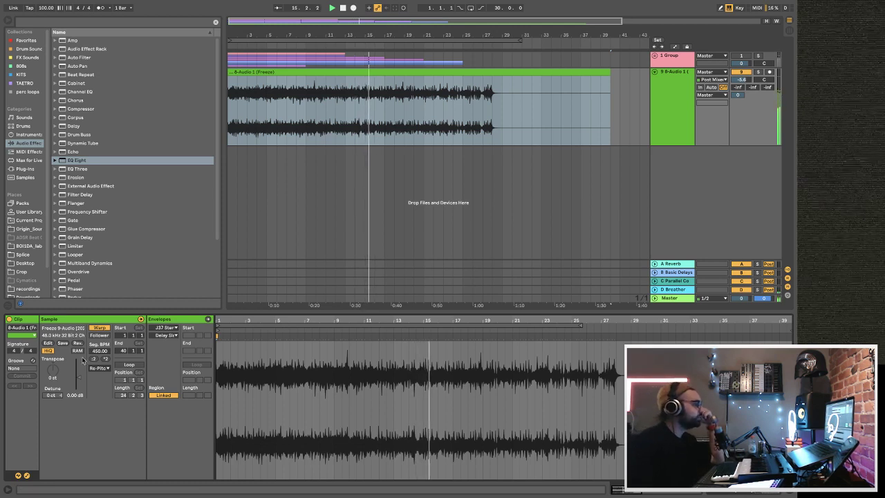
- Try different segment tempos for the Re-Pitch clip, set Seg. BPM to 550.00, and play it from the beginning
{"action": "mouse_move", "coordinate": [99, 350]}
{"action": "left_mouse_down"}
{"action": "mouse_move", "coordinate": [101, 363]}
{"action": "mouse_move", "coordinate": [97, 354]}
{"action": "left_mouse_up"}
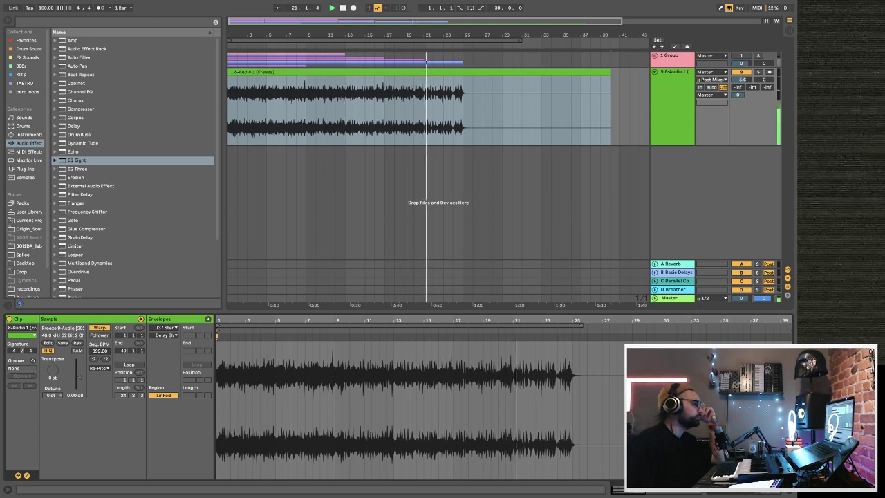
{"action": "left_click_drag", "start_coordinate": [97, 353], "coordinate": [103, 336]}
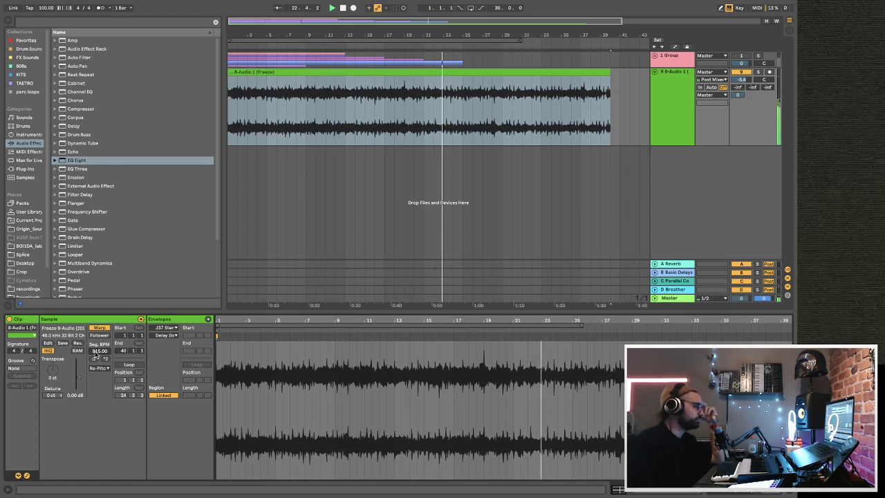
{"action": "left_click_drag", "start_coordinate": [99, 350], "coordinate": [102, 356]}
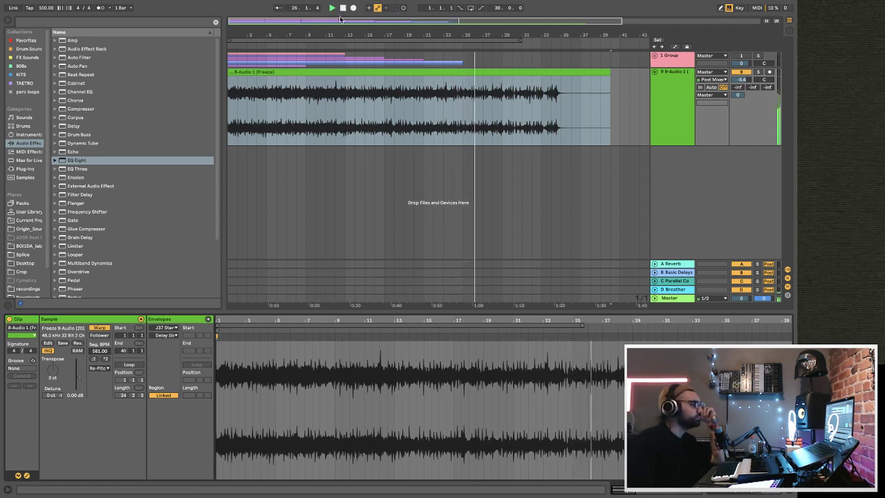
{"action": "left_click_drag", "start_coordinate": [338, 22], "coordinate": [337, 21]}
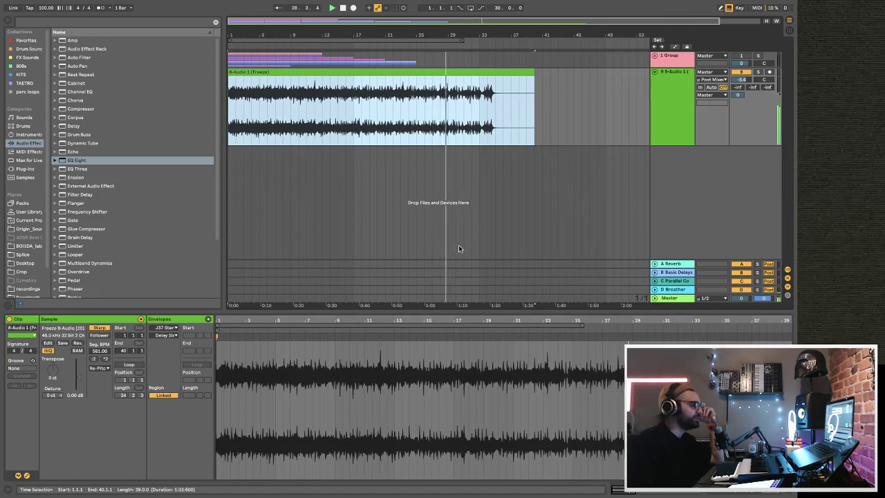
{"action": "left_click_drag", "start_coordinate": [97, 355], "coordinate": [101, 353]}
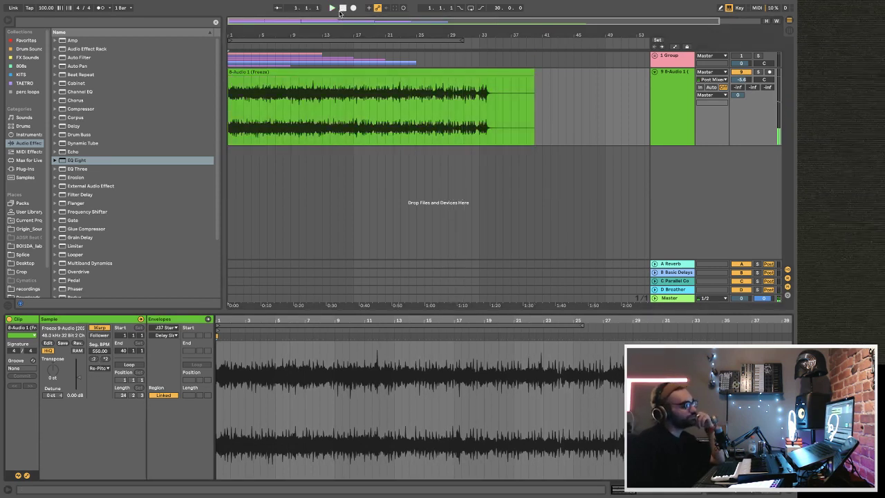
{"action": "left_click_drag", "start_coordinate": [315, 32], "coordinate": [296, 32]}
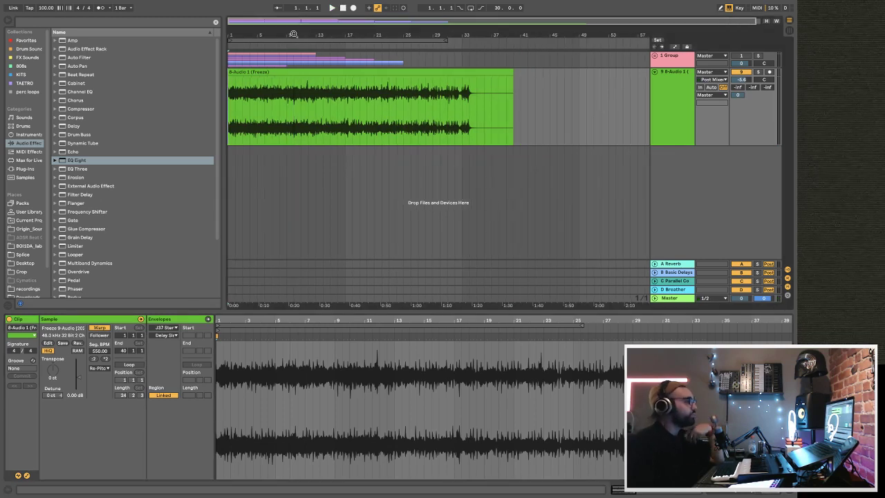
{"action": "key", "text": "space"}
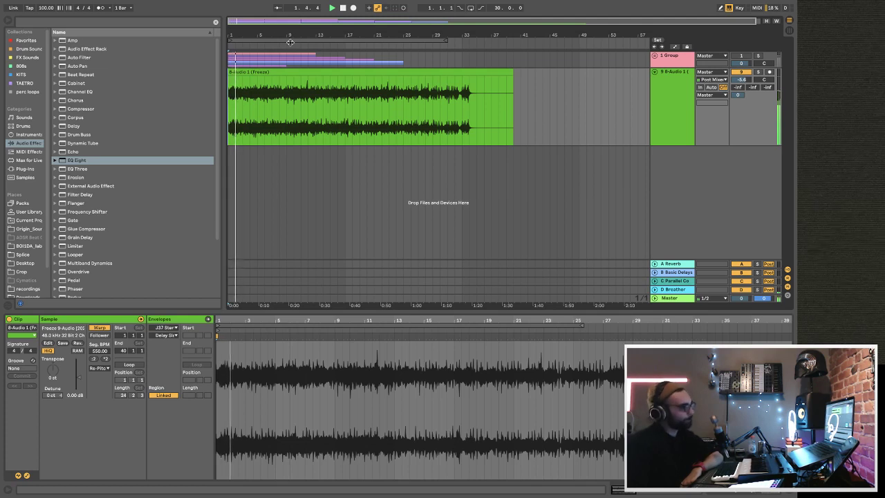
- Save the current set as TOYBOX LOFI and open the recent set "they made me make a house beat"
{"action": "left_click", "coordinate": [54, 6]}
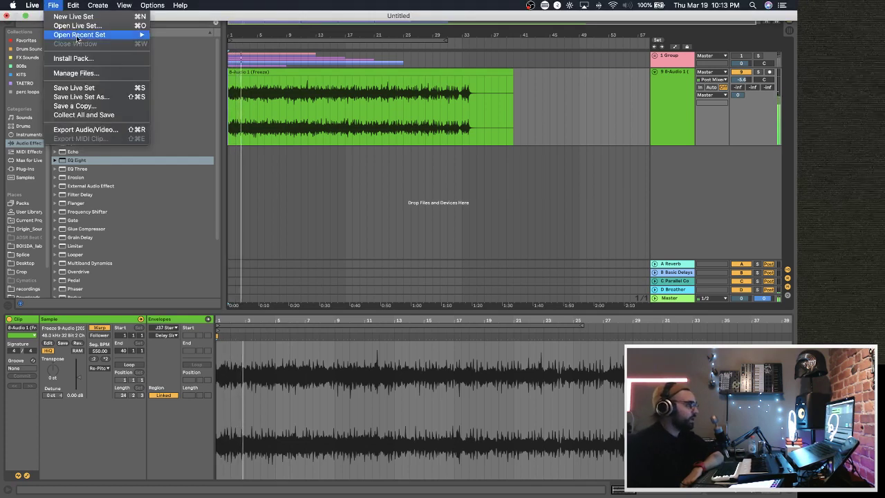
{"action": "mouse_move", "coordinate": [76, 34]}
{"action": "left_click", "coordinate": [199, 37]}
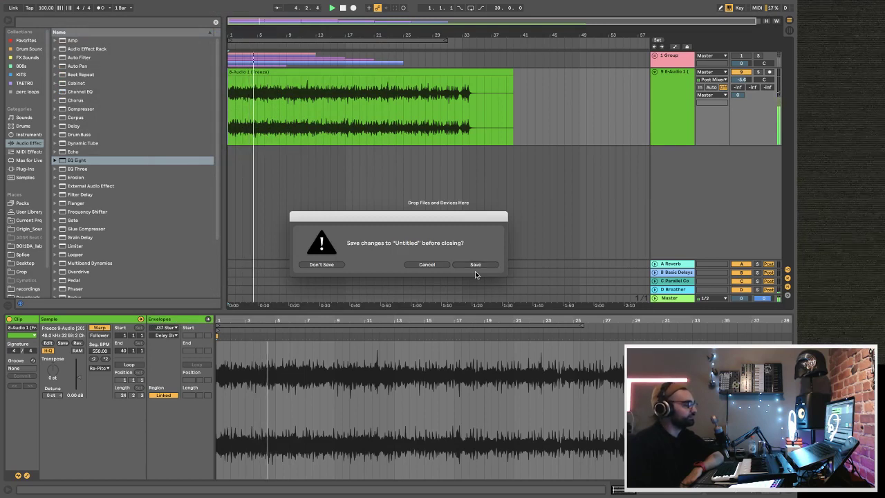
{"action": "left_click", "coordinate": [471, 266]}
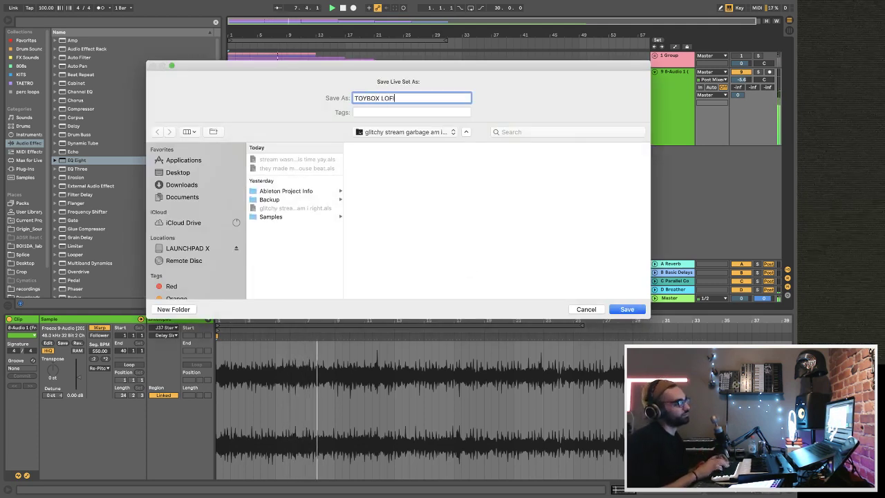
{"action": "type", "text": "TOYBOX LOFI"}
{"action": "key", "text": "Return"}
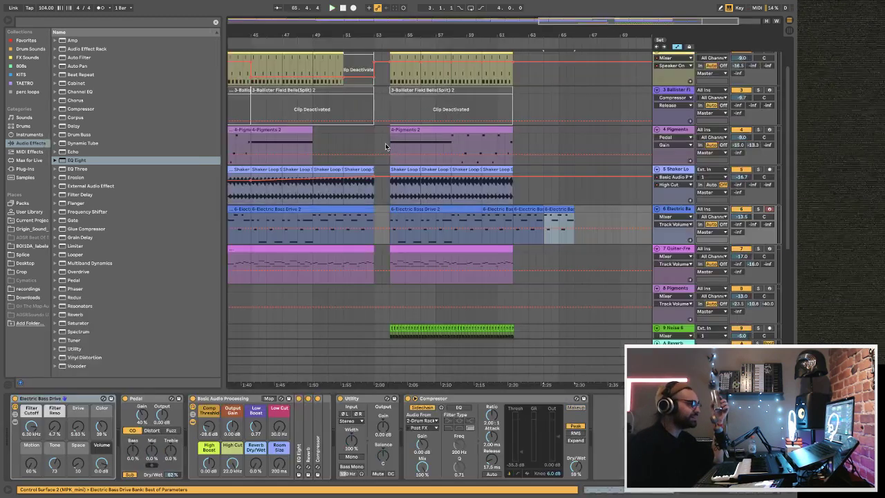
- Play the house beat from bar 53, and open the recent set "stream wasnt glitchy this time yay"
{"action": "left_click", "coordinate": [372, 149]}
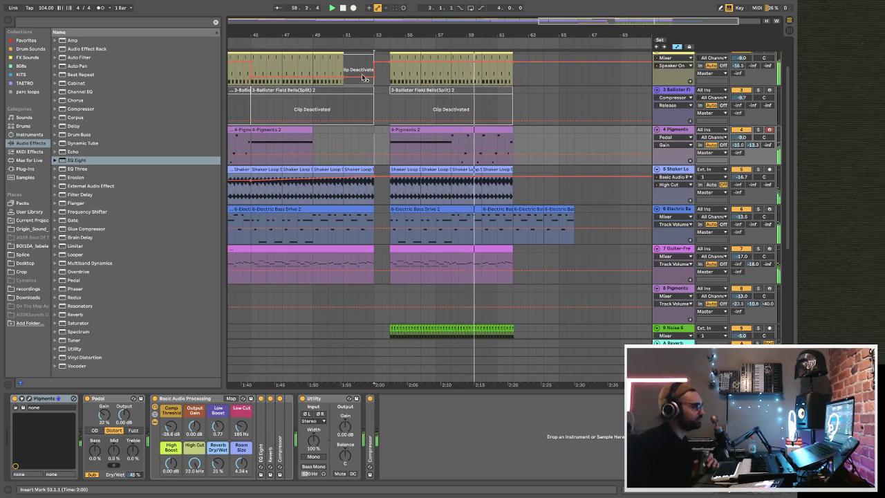
{"action": "mouse_move", "coordinate": [105, 5]}
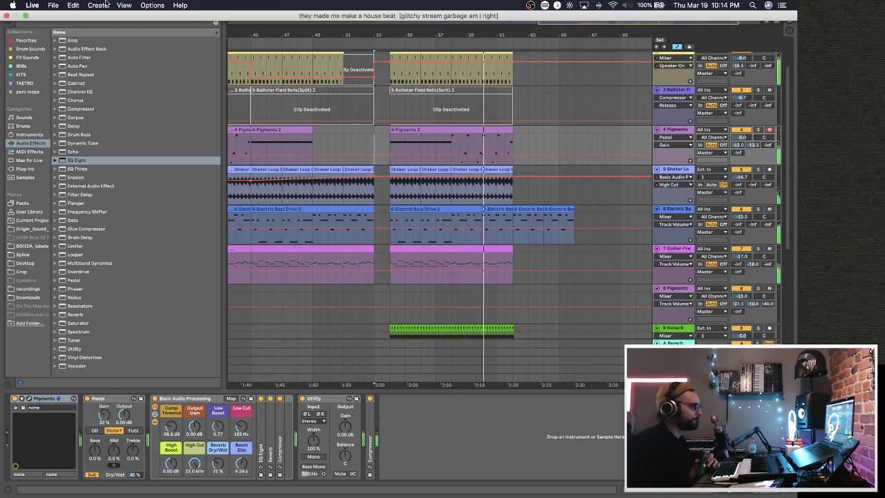
{"action": "left_click", "coordinate": [54, 5]}
{"action": "mouse_move", "coordinate": [97, 35]}
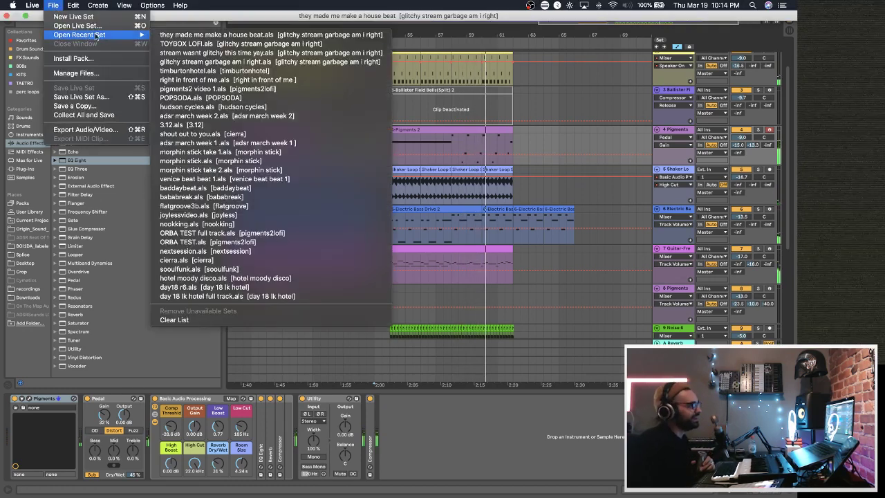
{"action": "left_click", "coordinate": [213, 54]}
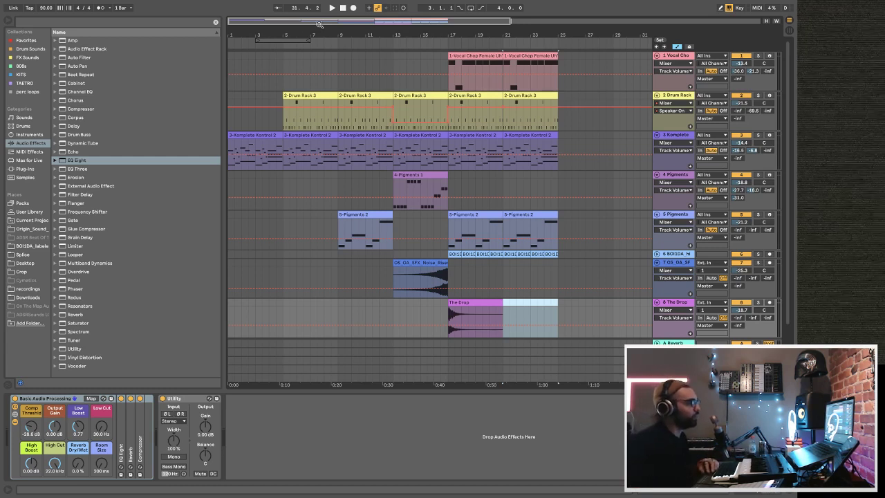
- Play the opened set from the beginning, and restart playback from bar 17 where the vocal chops and The Drop enter
{"action": "left_click", "coordinate": [346, 11]}
{"action": "key", "text": "space"}
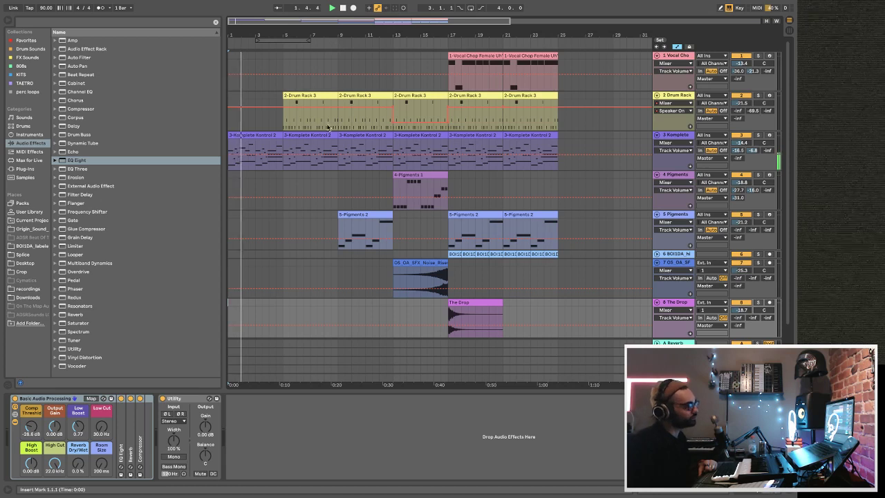
{"action": "left_click", "coordinate": [284, 179]}
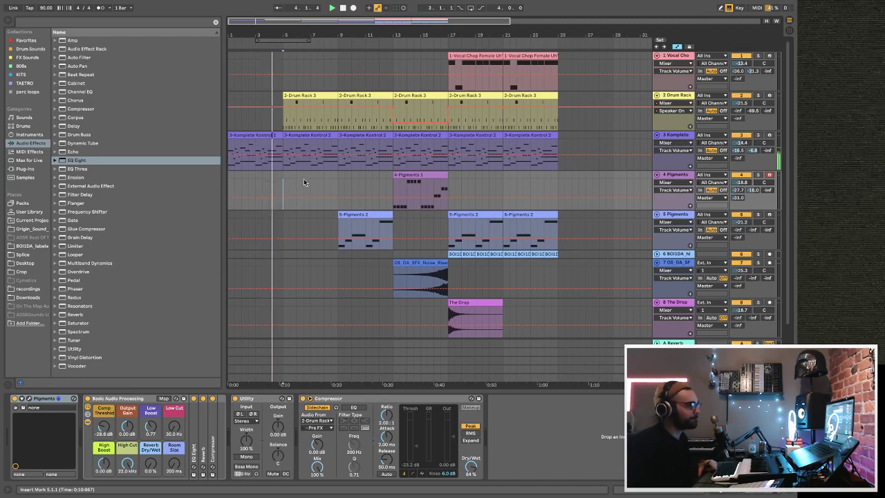
{"action": "left_click", "coordinate": [449, 191]}
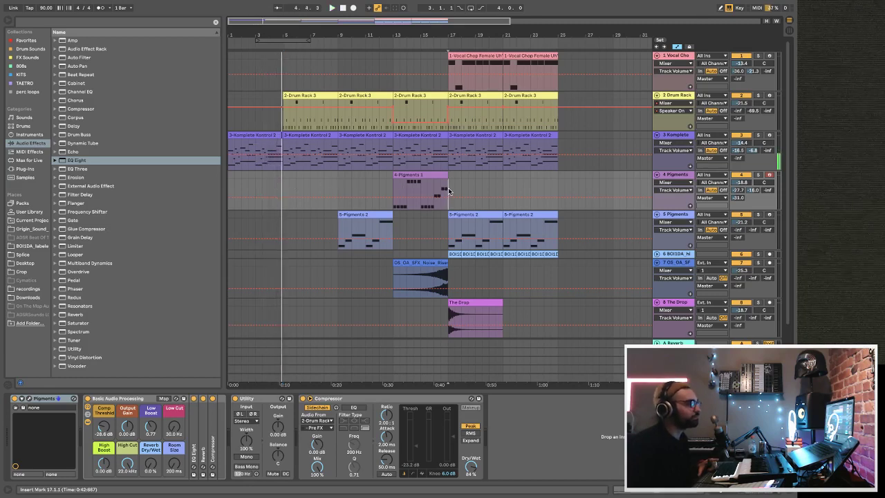
{"action": "key", "text": "space"}
{"action": "key", "text": "space"}
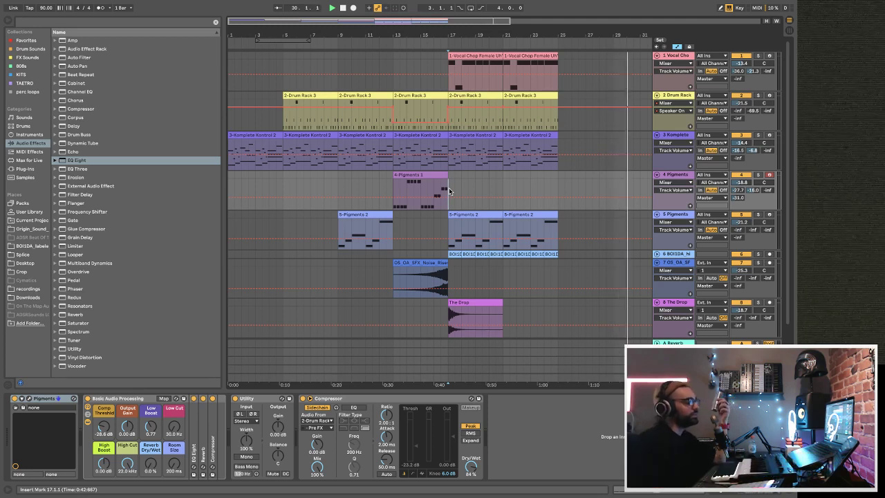
- Play the arrangement from shortly before the first vocal chop clip, and restart playback from the beginning
{"action": "left_click", "coordinate": [433, 61]}
{"action": "key", "text": "space"}
{"action": "key", "text": "space"}
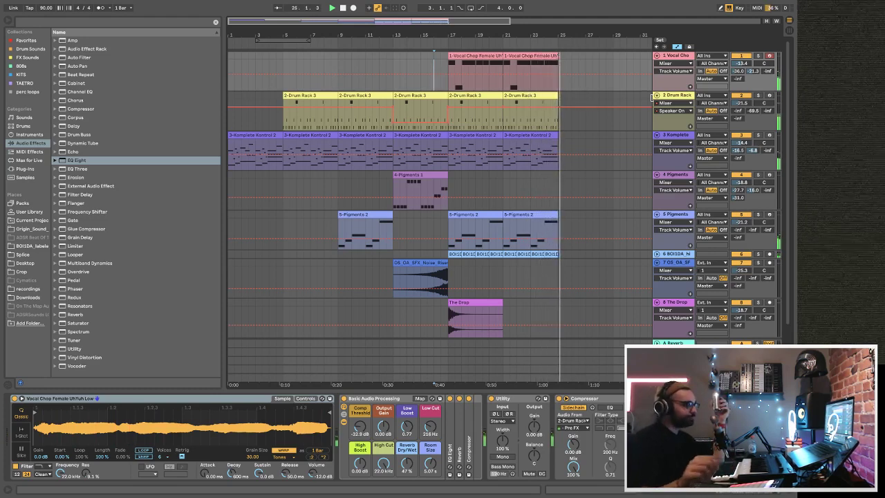
{"action": "left_click", "coordinate": [343, 9]}
{"action": "key", "text": "space"}
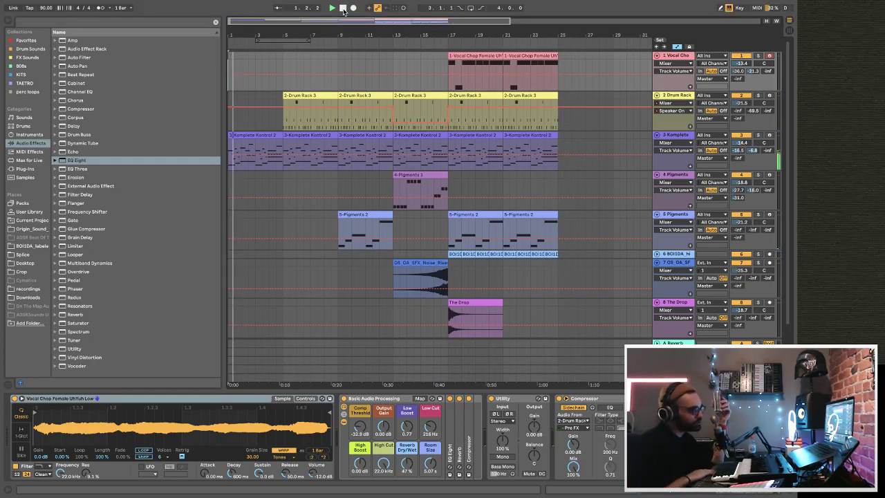